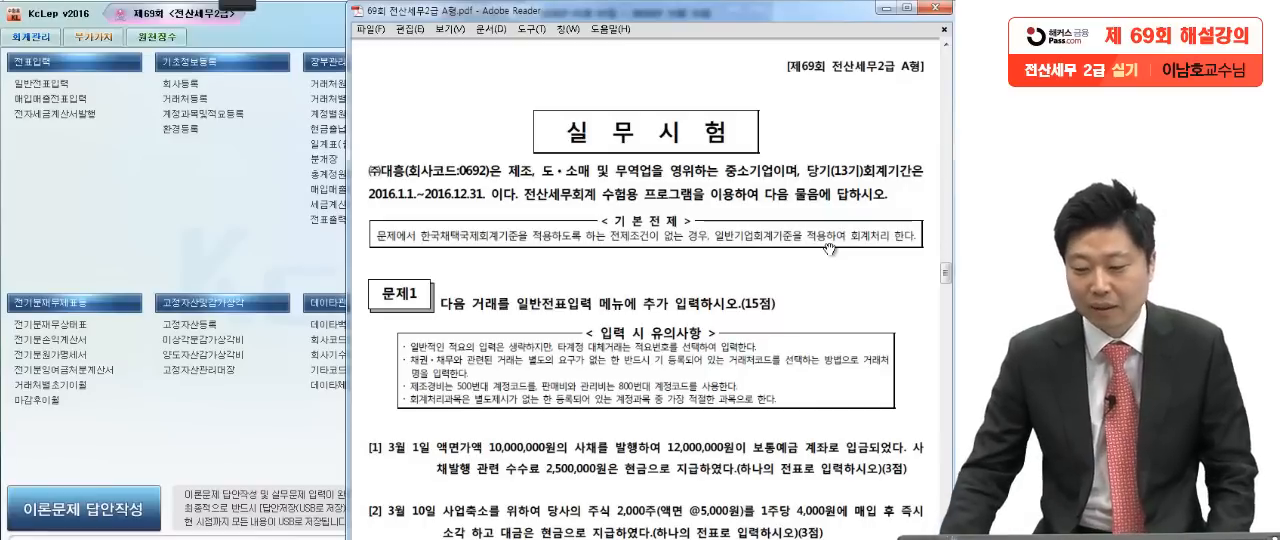
# Step: Circle the company name (주)대흥 in the exam introduction with the red pen and clear the mark
pyautogui.moveTo(233, 10)
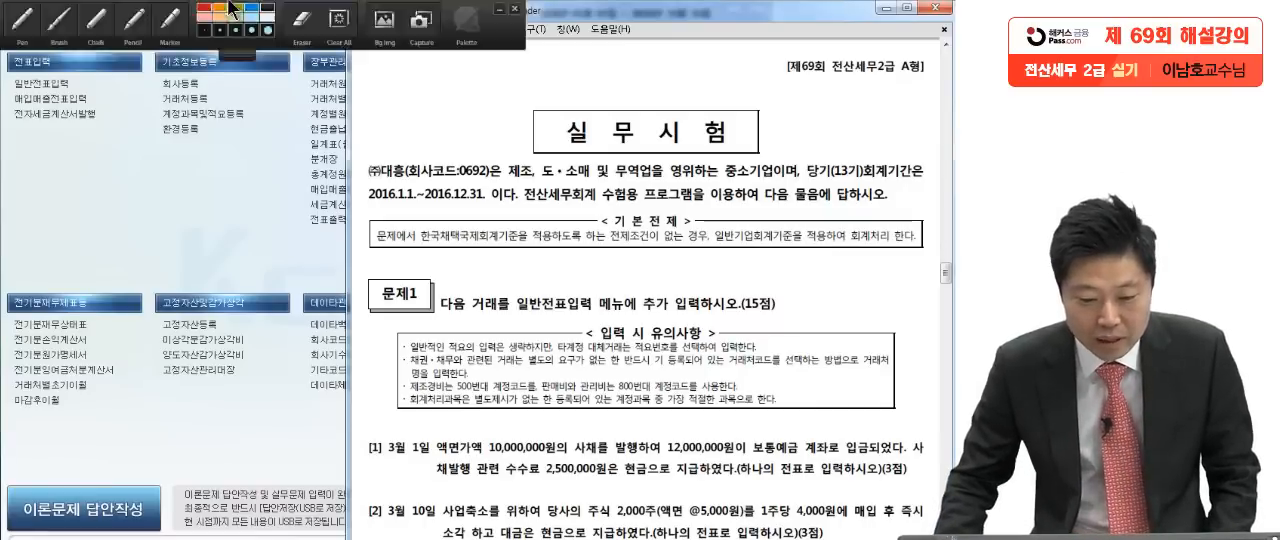
pyautogui.click(22, 22)
pyautogui.moveTo(404, 178); pyautogui.dragTo(388, 198)
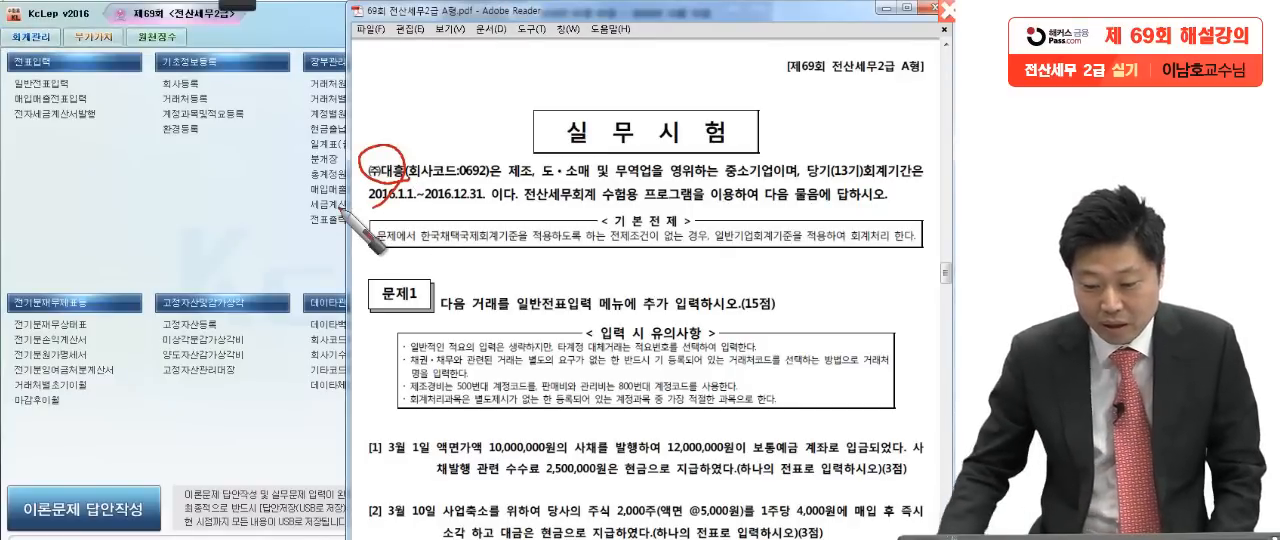
pyautogui.press('Escape')
# Step: Mark the key phrases of the March 1 bond issue in question [1] with the red pen and clear the marks
pyautogui.moveTo(579, 467); pyautogui.dragTo(579, 239)
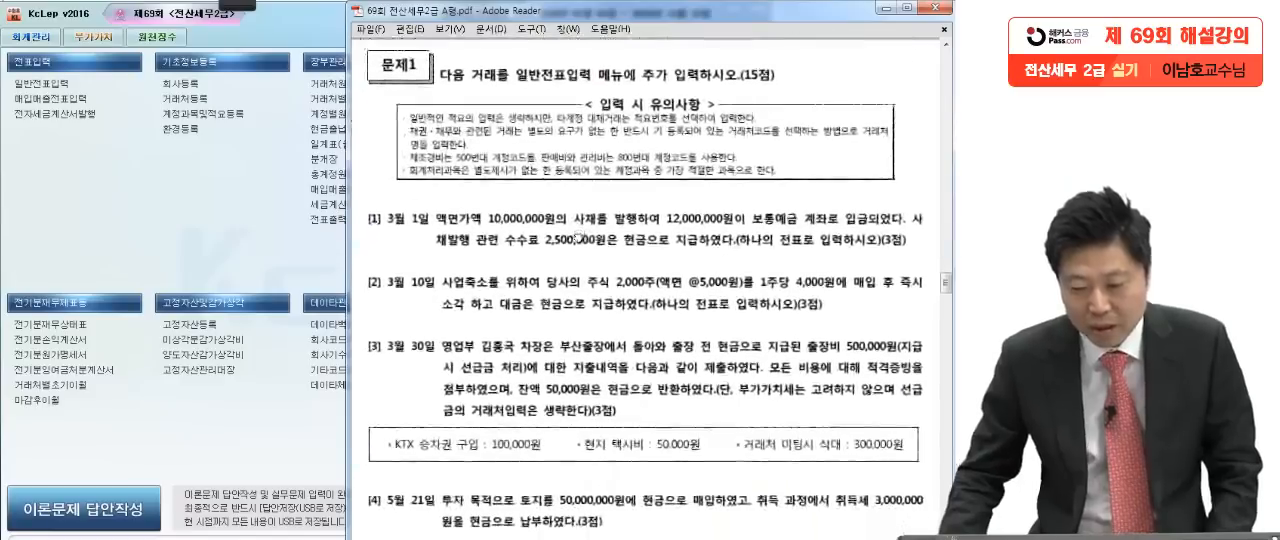
pyautogui.moveTo(608, 348); pyautogui.dragTo(600, 195)
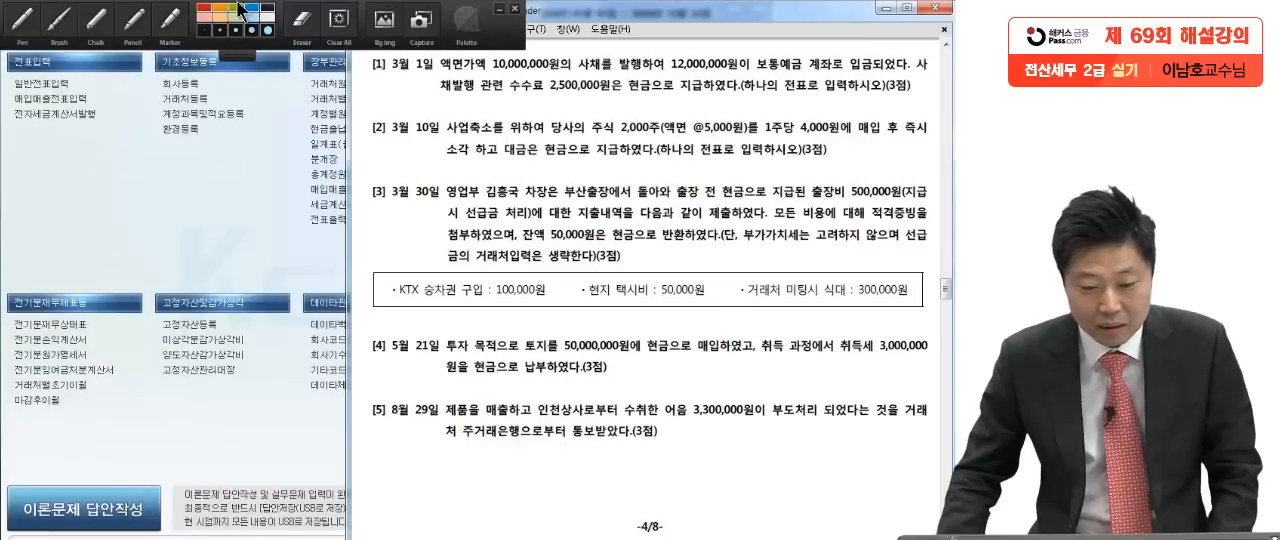
pyautogui.click(22, 20)
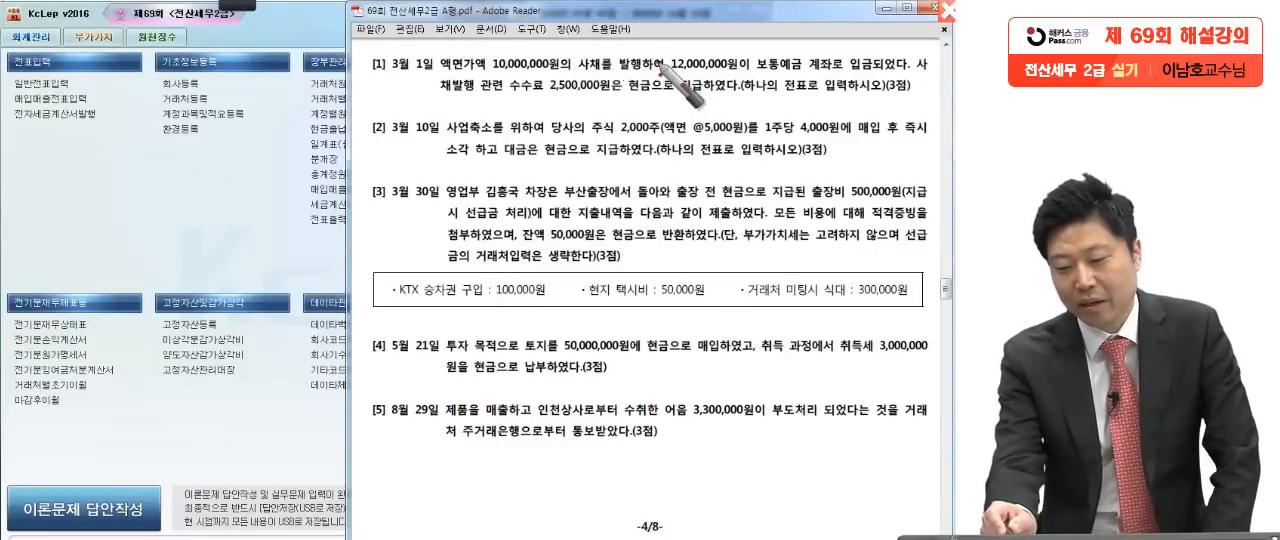
pyautogui.click(803, 72)
pyautogui.click(906, 69)
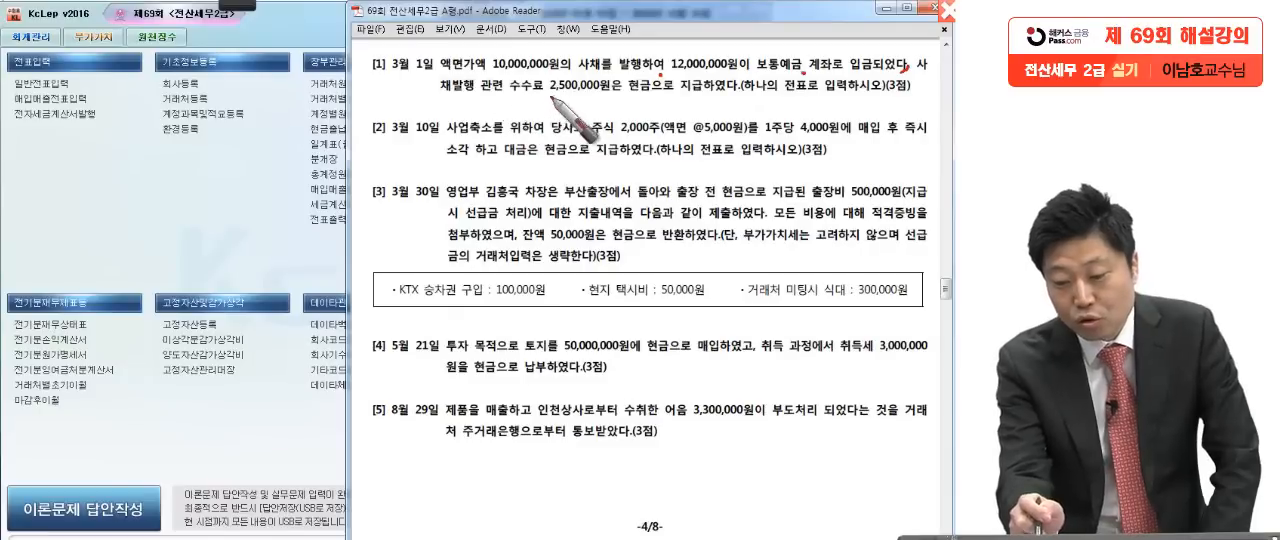
pyautogui.click(733, 96)
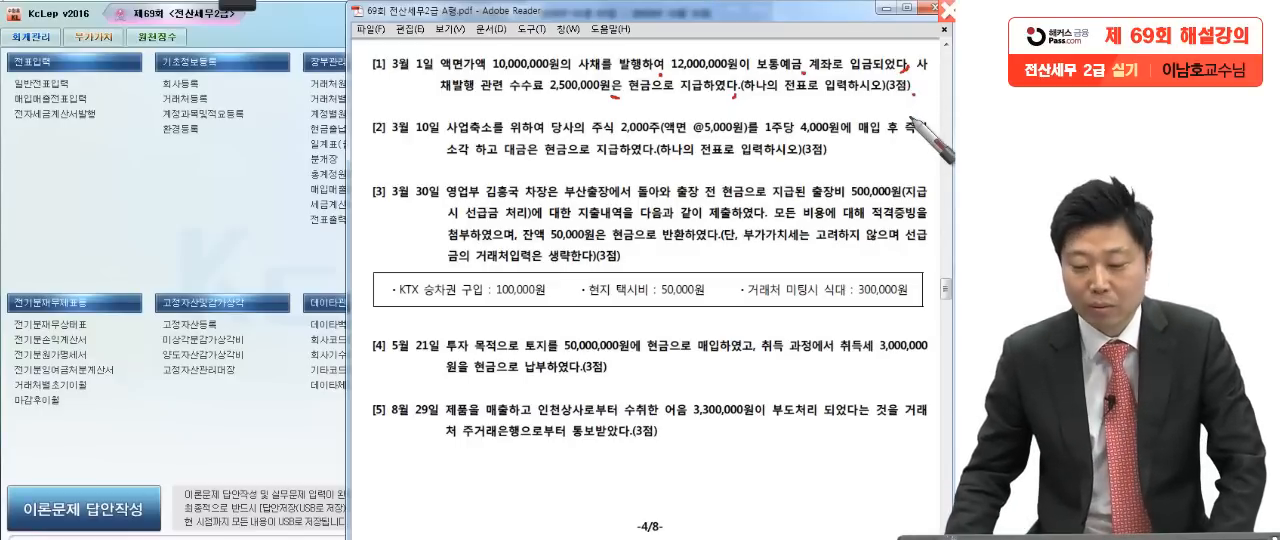
pyautogui.press('Escape')
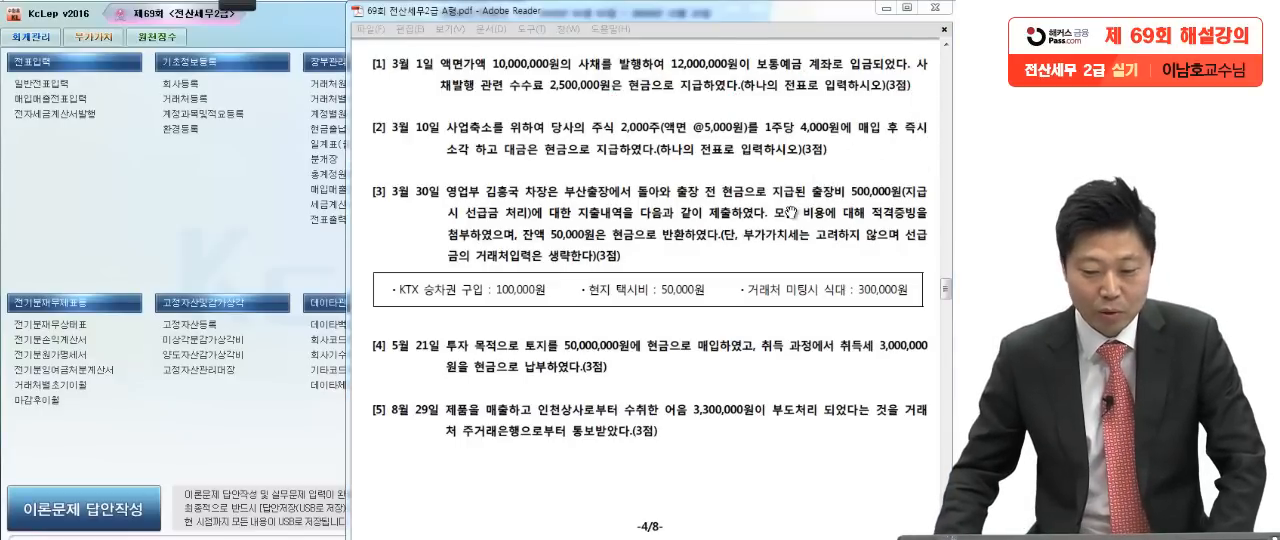
# Step: Open the general voucher entry (일반전표입력) in KcLep and set the voucher date to month 3, day 1
pyautogui.click(156, 252)
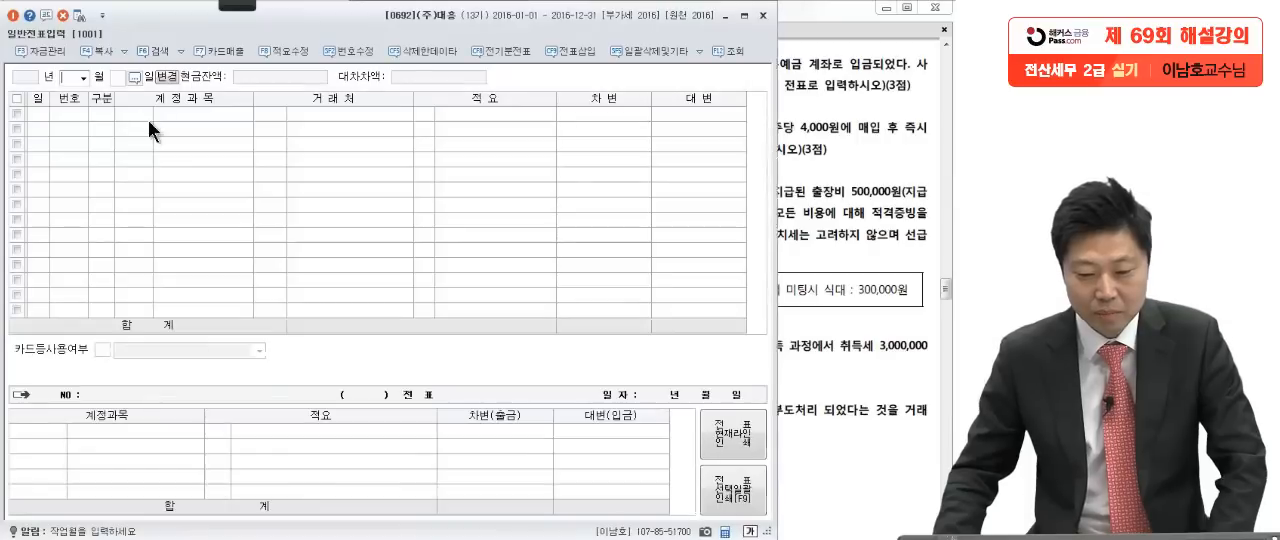
pyautogui.write('3')
pyautogui.press('Return')
pyautogui.write('1')
pyautogui.press('Return')
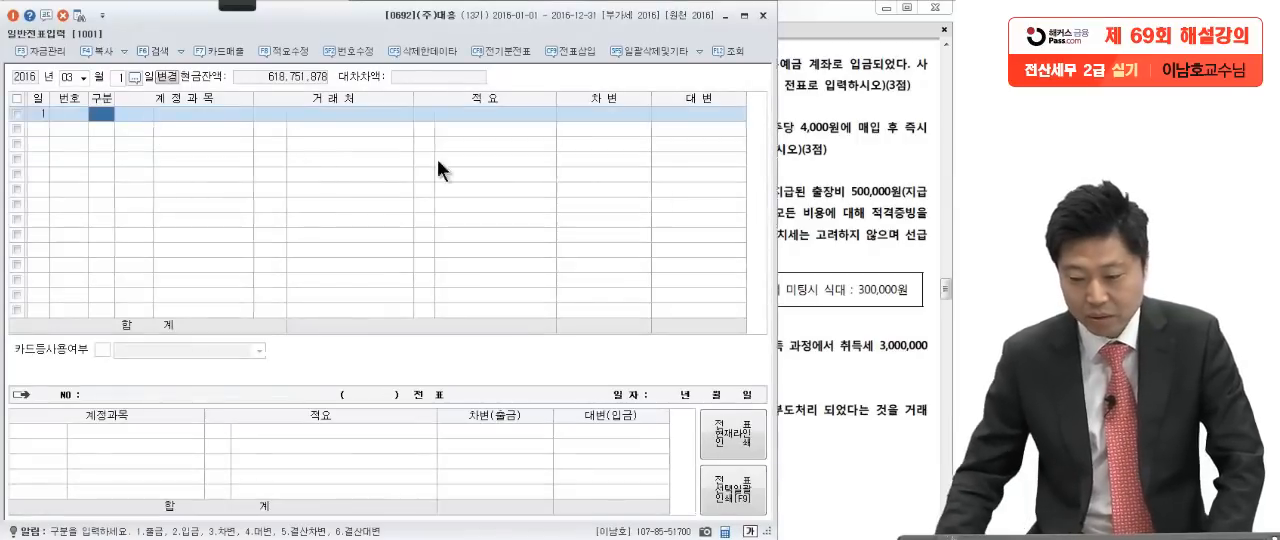
# Step: Check question [1] in the exam PDF and enter a credit (대변) line for account 사채 with 10,000,000
pyautogui.click(816, 156)
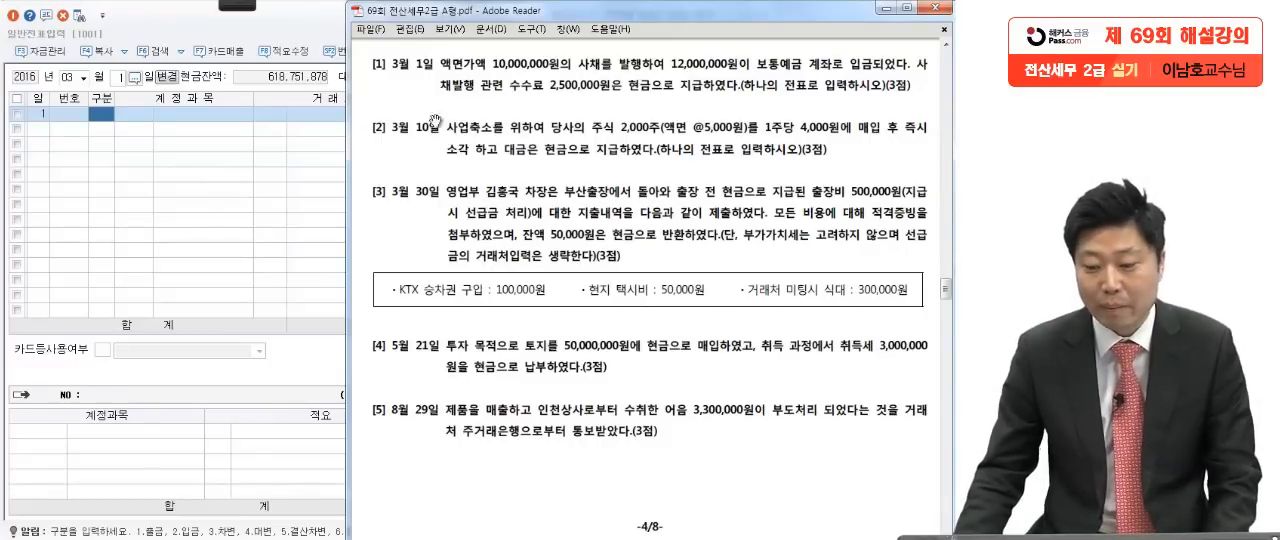
pyautogui.click(179, 201)
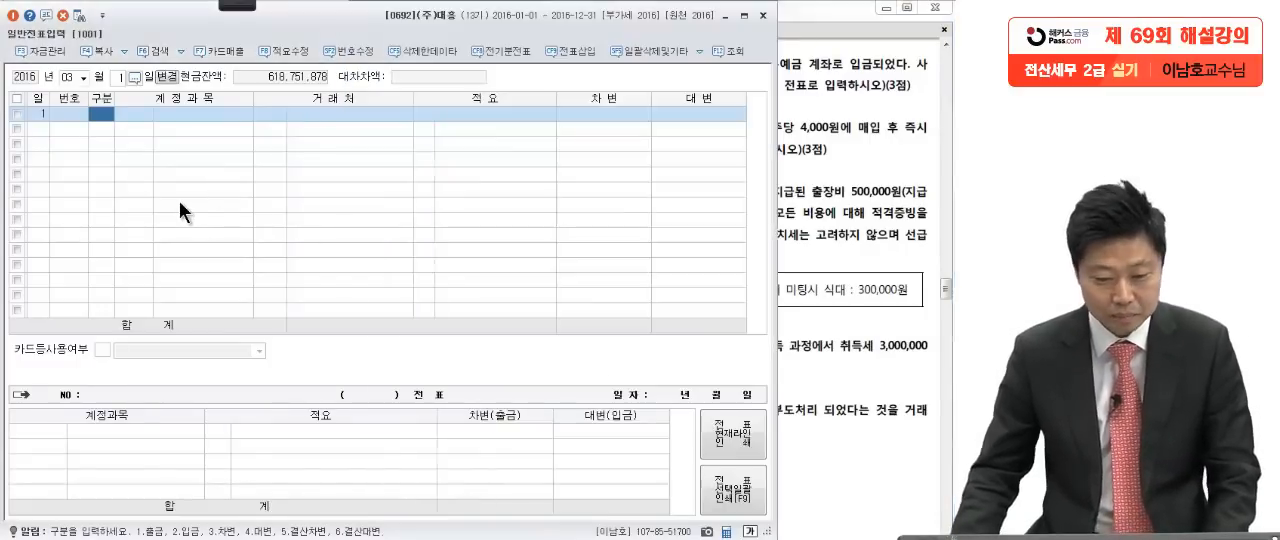
pyautogui.write('4291')
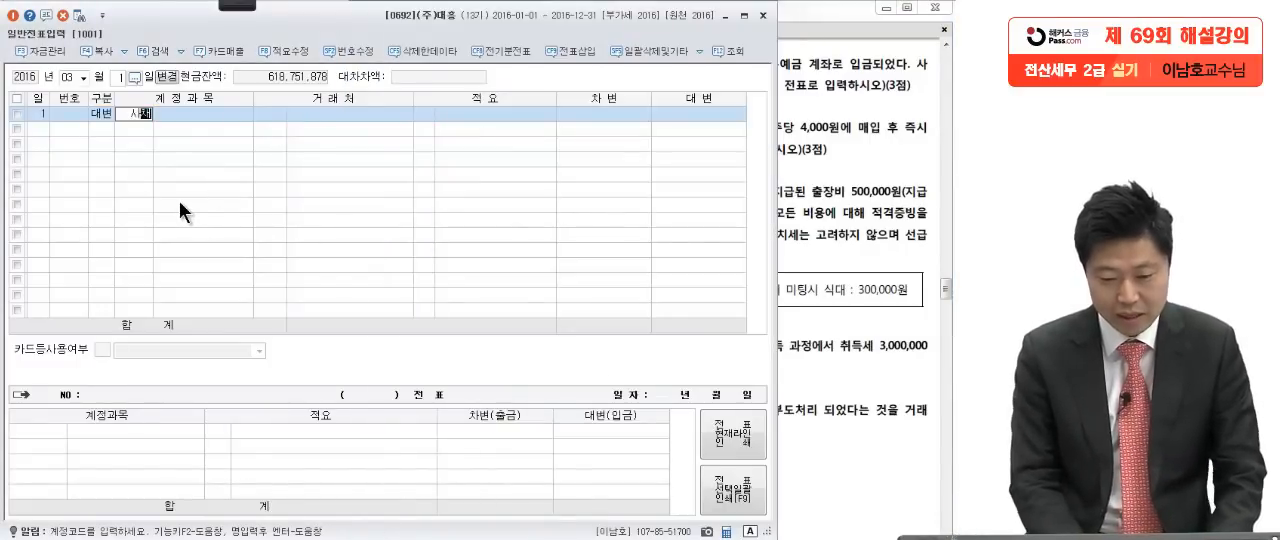
pyautogui.press('Return')
pyautogui.click(727, 110)
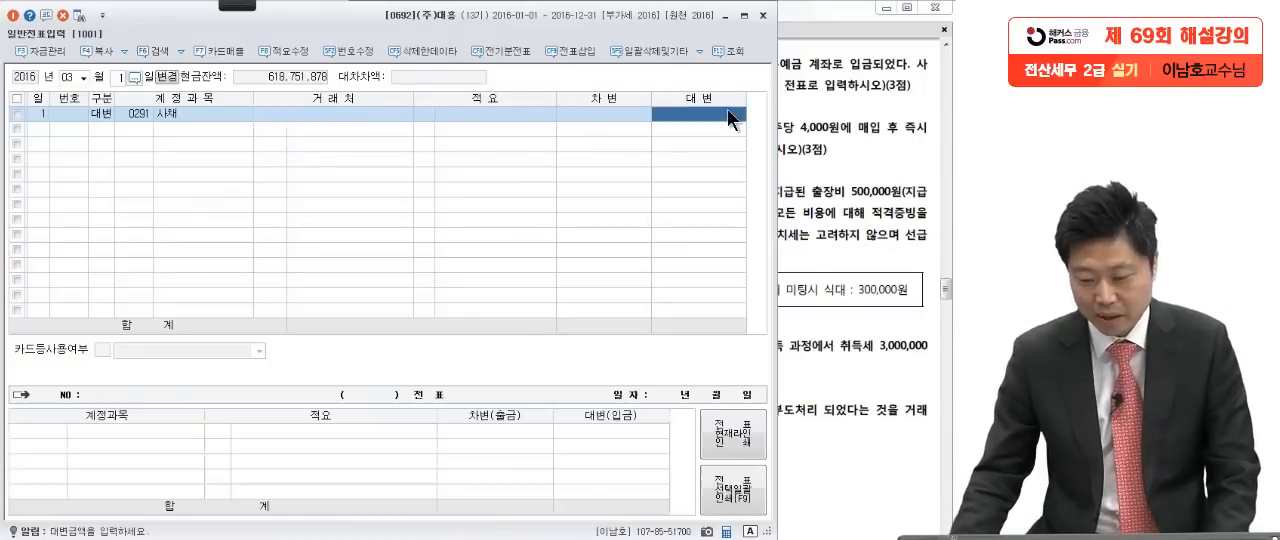
pyautogui.write('10,000,000')
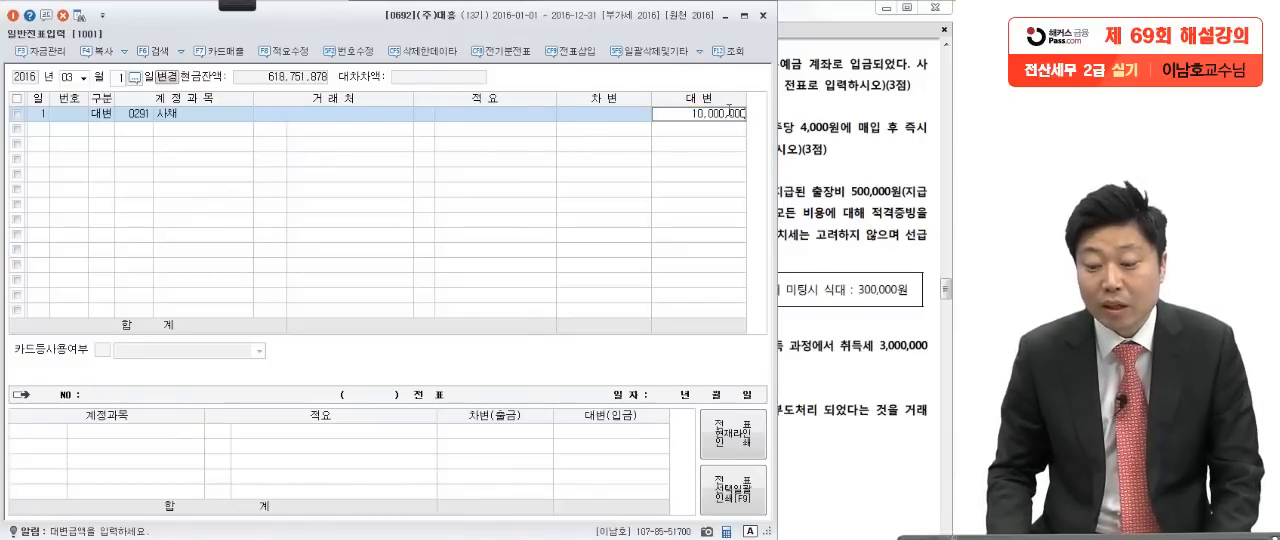
pyautogui.press('Return')
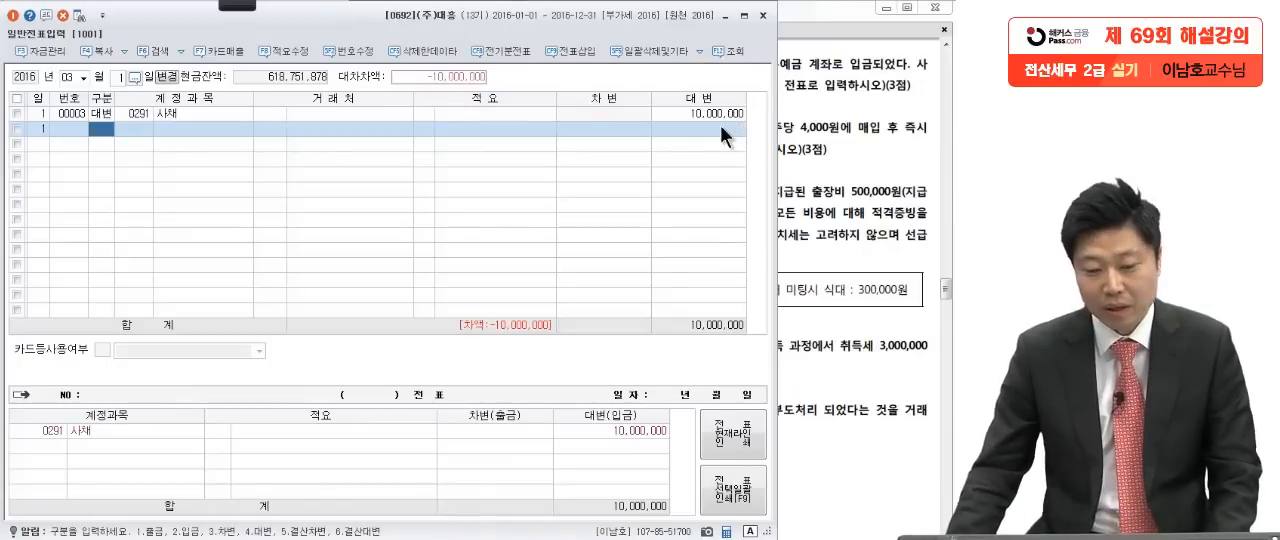
# Step: Add a debit (차변) line for account 보통예금 with the 12,000,000 deposit given in question [1]
pyautogui.write('3')
pyautogui.press('Return')
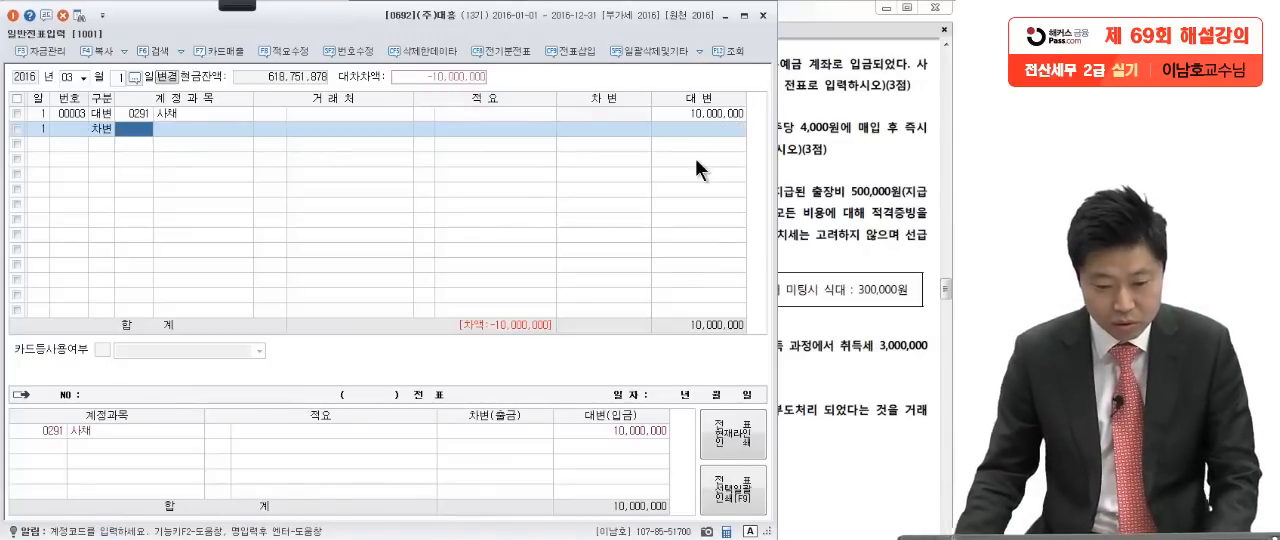
pyautogui.click(803, 150)
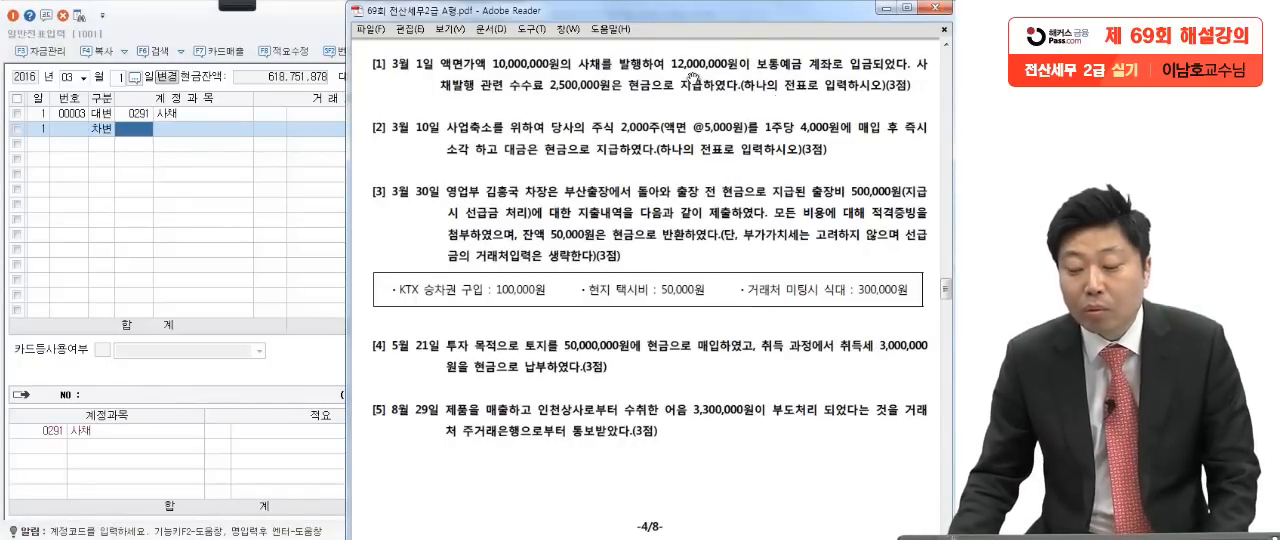
pyautogui.click(198, 215)
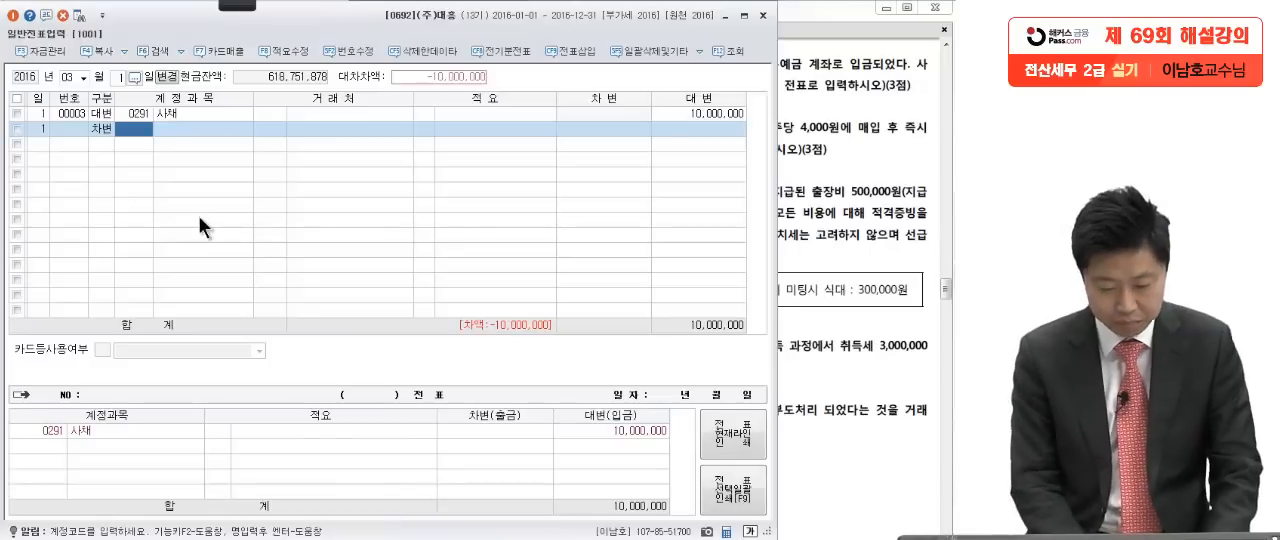
pyautogui.write('보통')
pyautogui.press('Return')
pyautogui.press('Return')
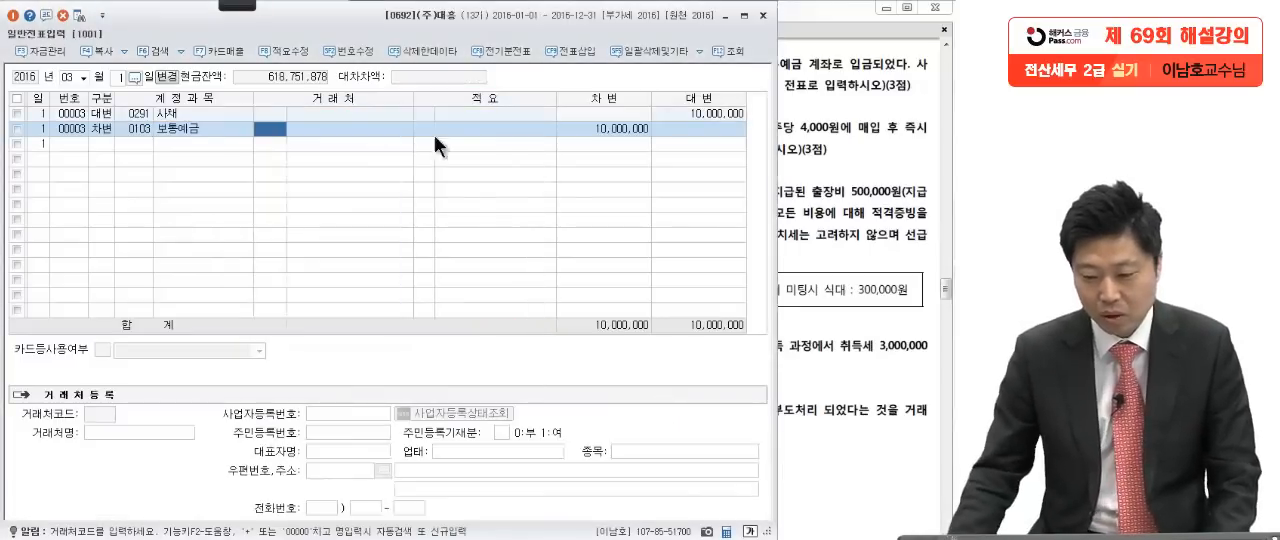
pyautogui.click(596, 128)
pyautogui.write('11200000')
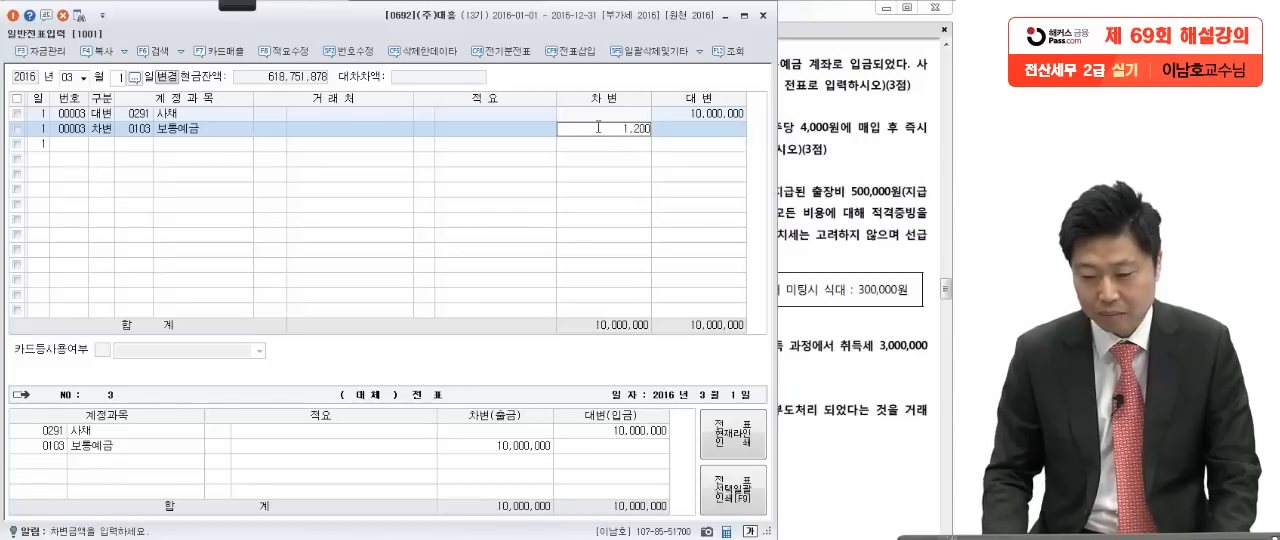
pyautogui.press('Return')
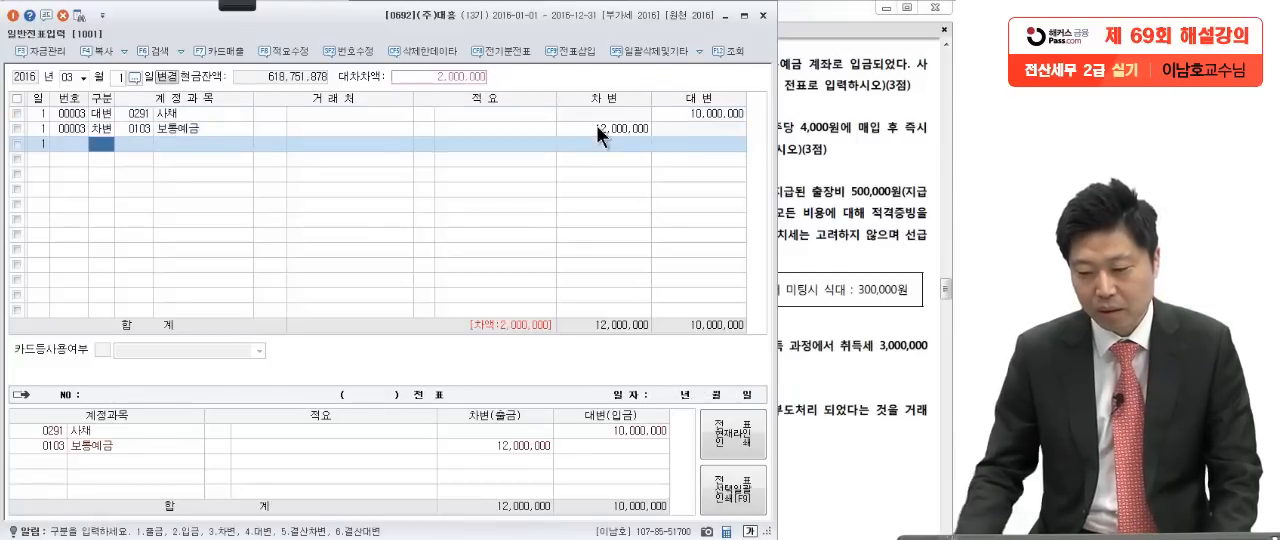
# Step: Compare the 사채 and 보통예금 amounts in the voucher with the bond issue and fee details in question [1]
pyautogui.click(704, 117)
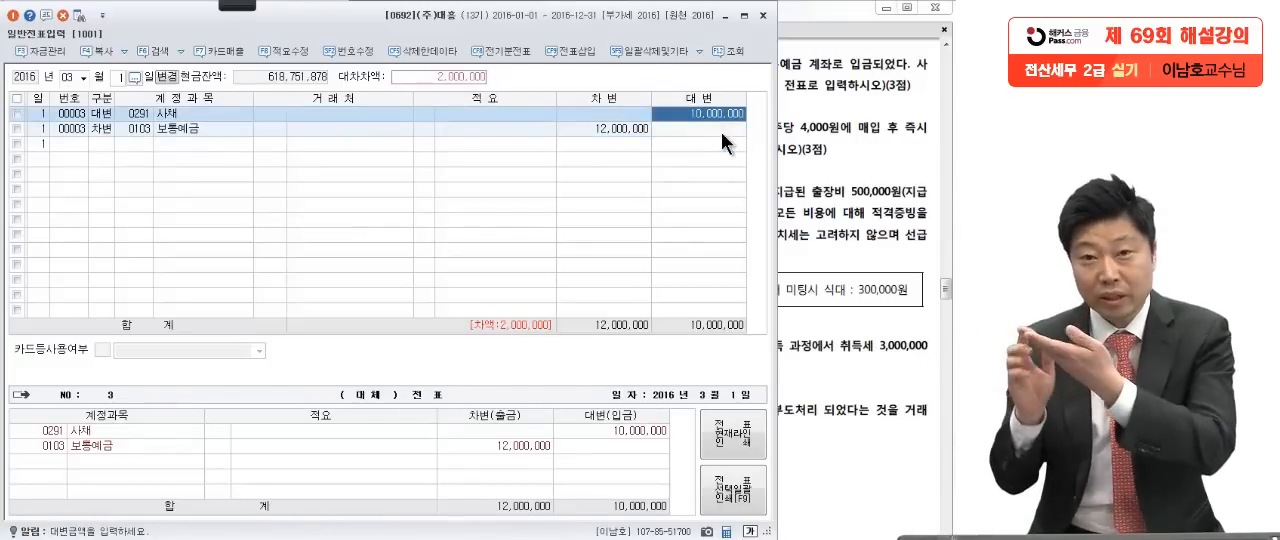
pyautogui.click(606, 127)
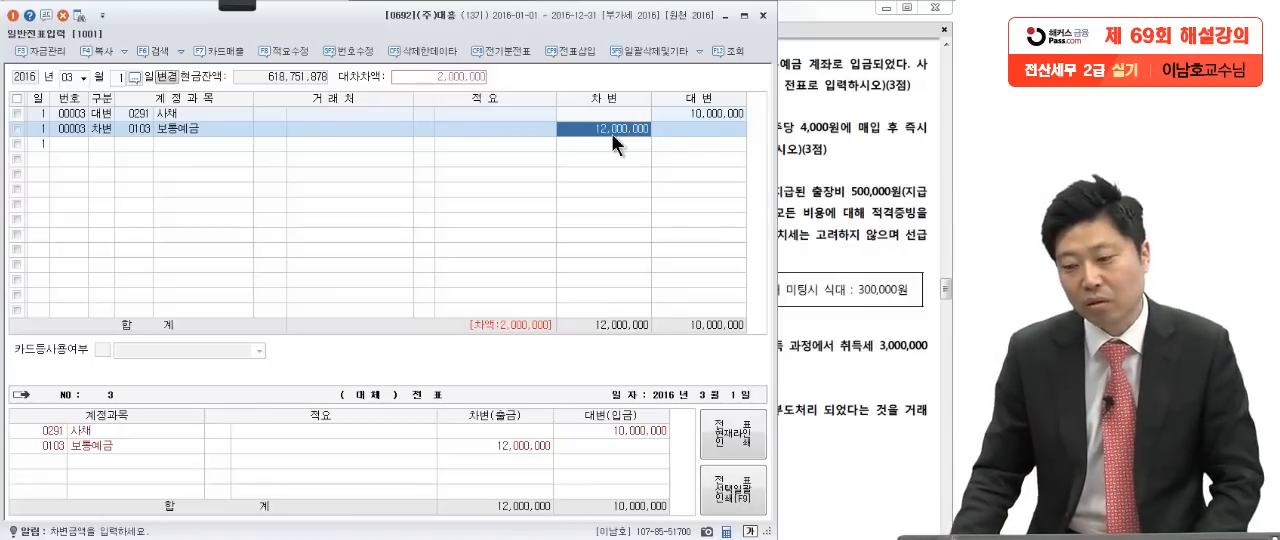
pyautogui.click(802, 126)
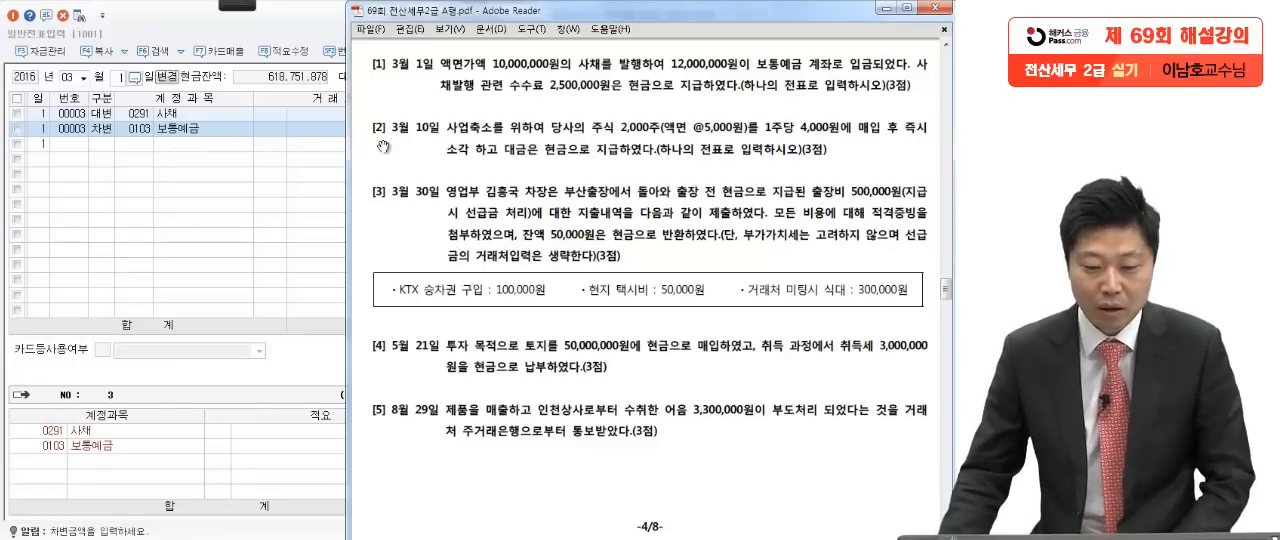
pyautogui.click(272, 176)
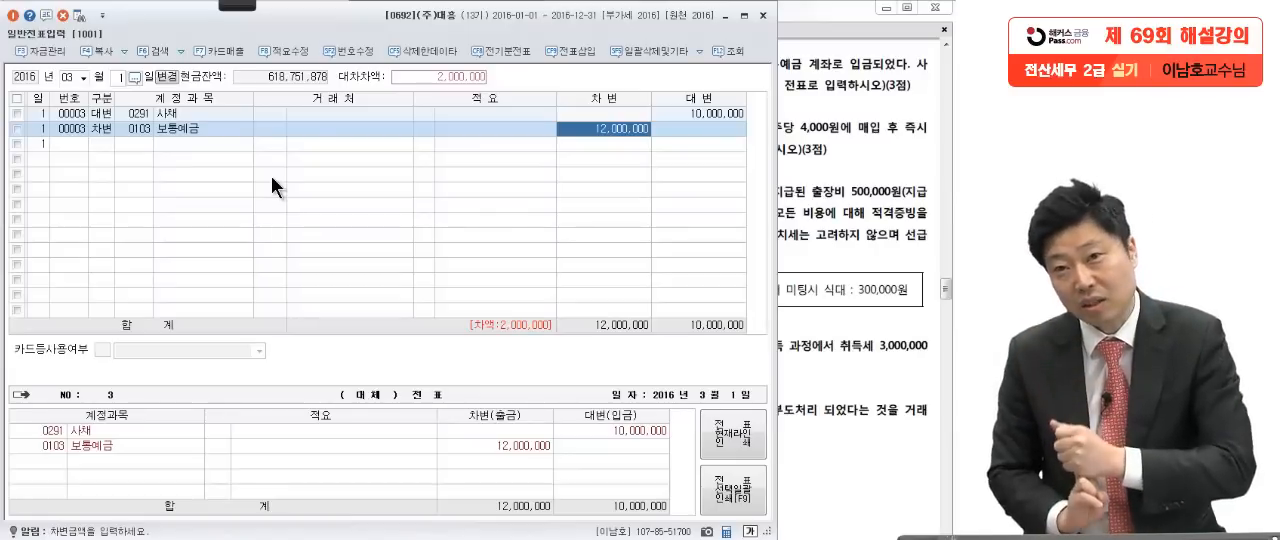
pyautogui.click(867, 154)
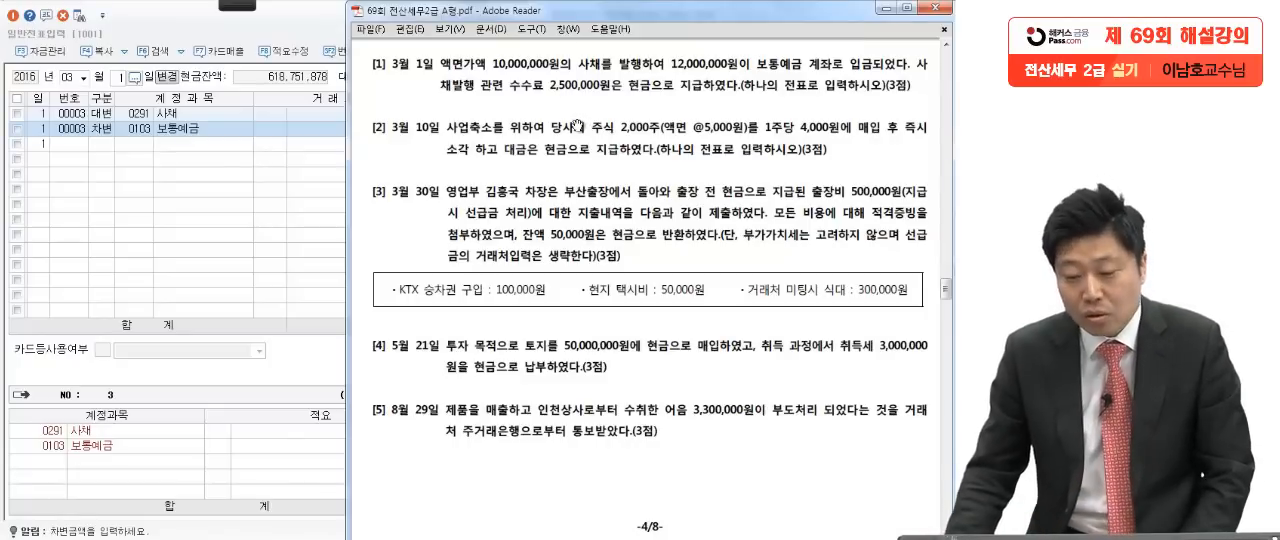
pyautogui.click(179, 197)
pyautogui.click(106, 146)
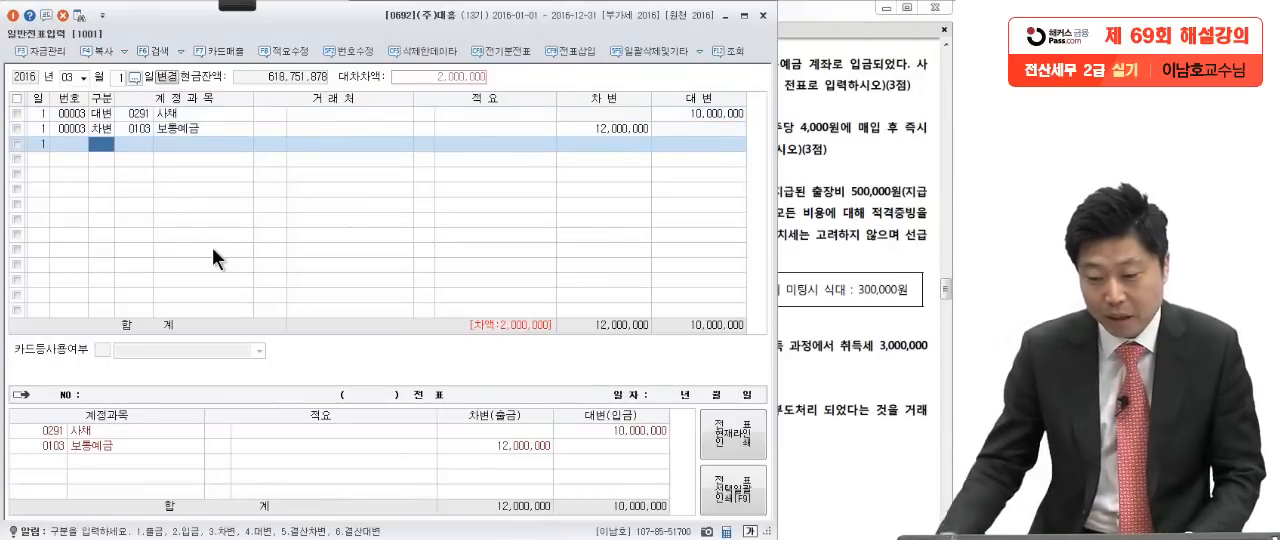
pyautogui.click(788, 248)
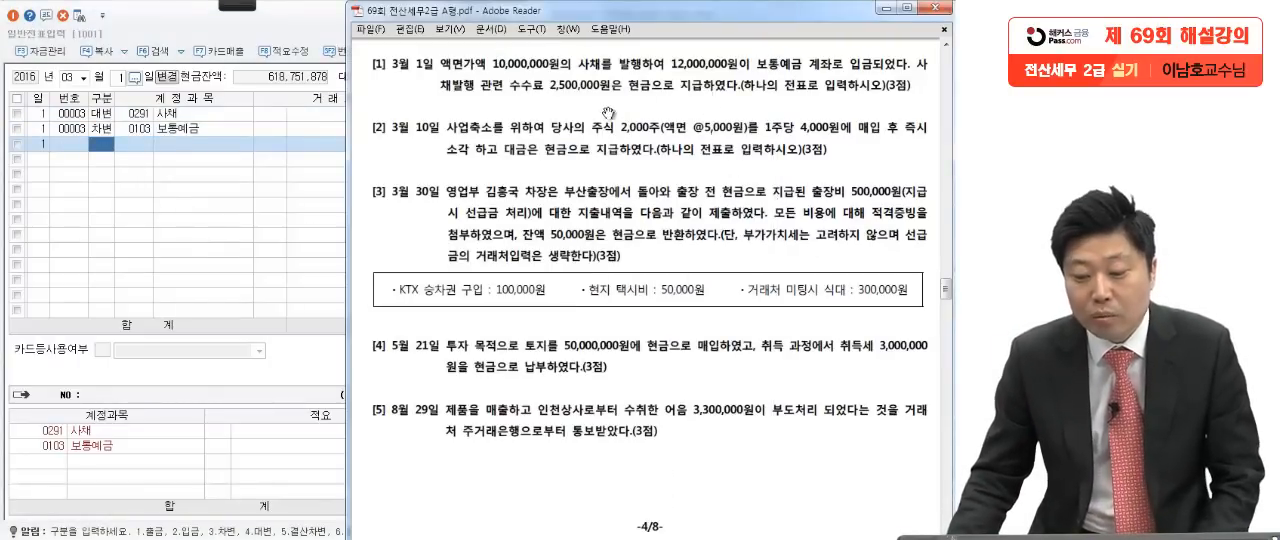
# Step: Add a credit (대변) line for account 현금 with 2,500,000 for the bond issue fee
pyautogui.click(99, 149)
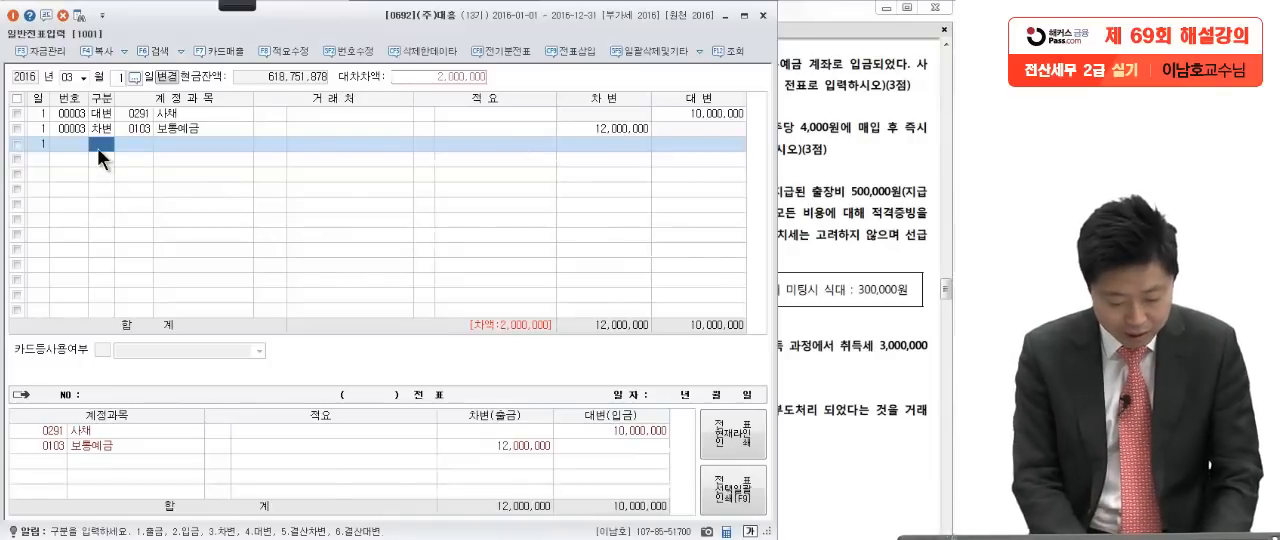
pyautogui.write('4')
pyautogui.press('Return')
pyautogui.write('현')
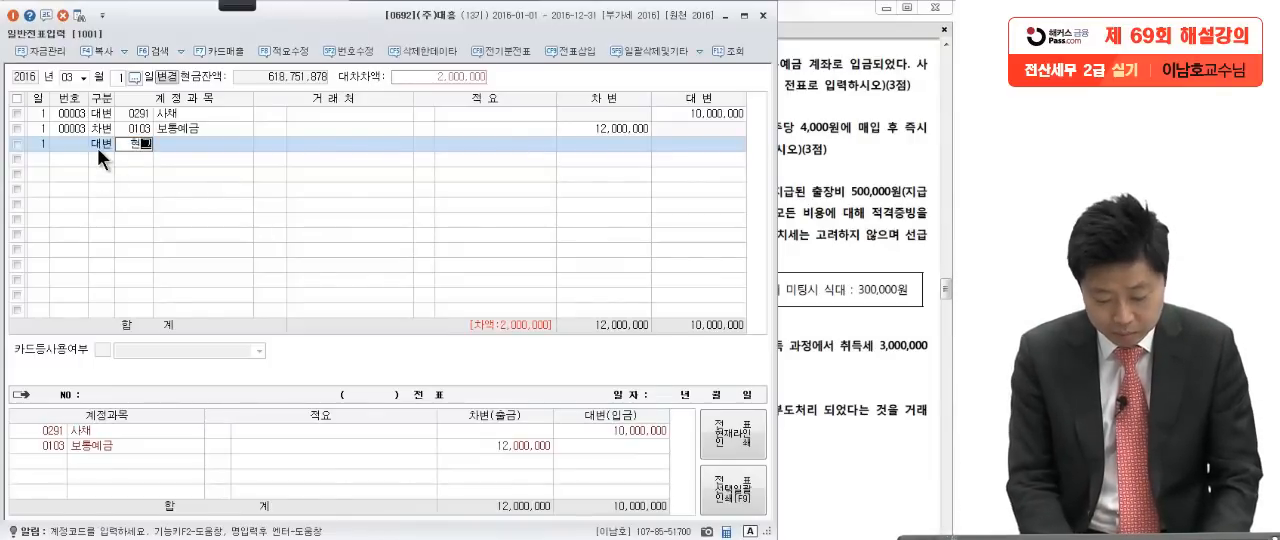
pyautogui.write('금')
pyautogui.press('Return')
pyautogui.click(715, 141)
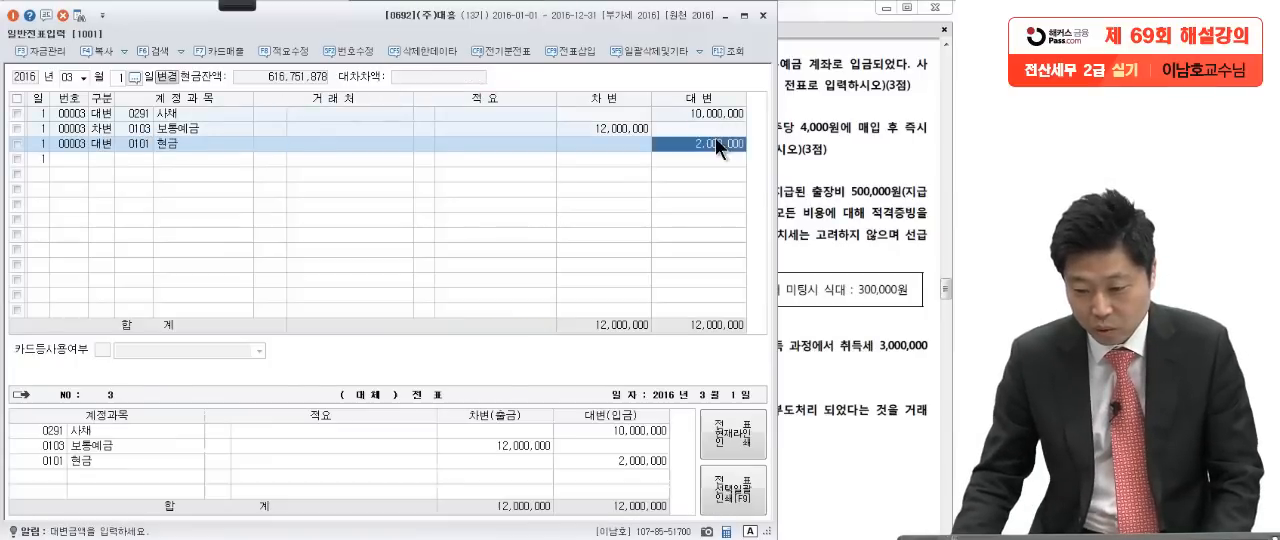
pyautogui.write('2500000')
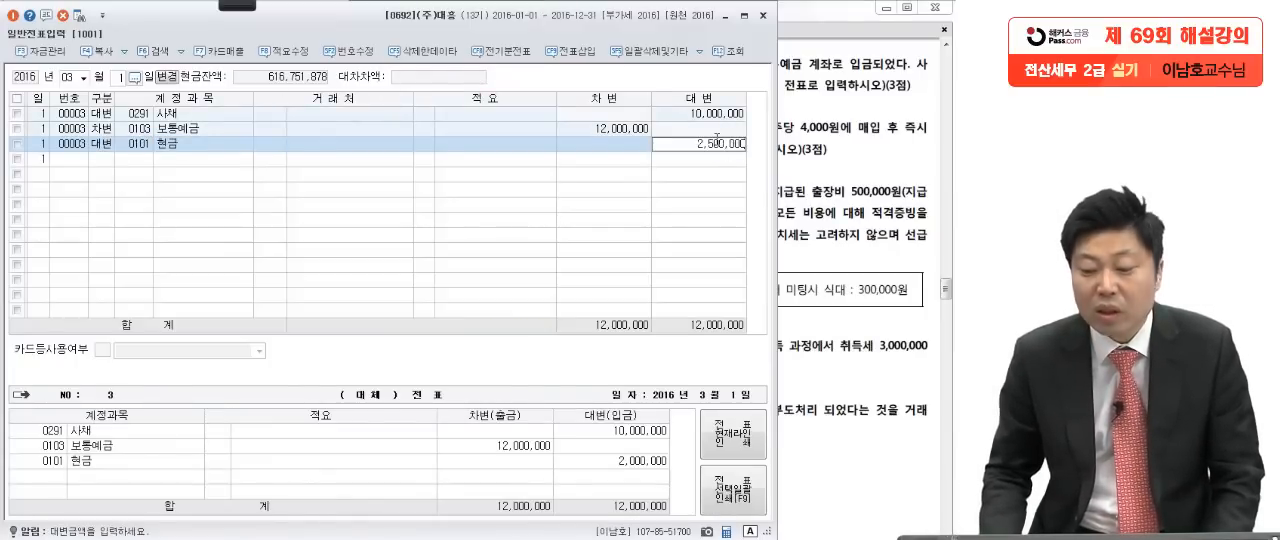
pyautogui.press('Return')
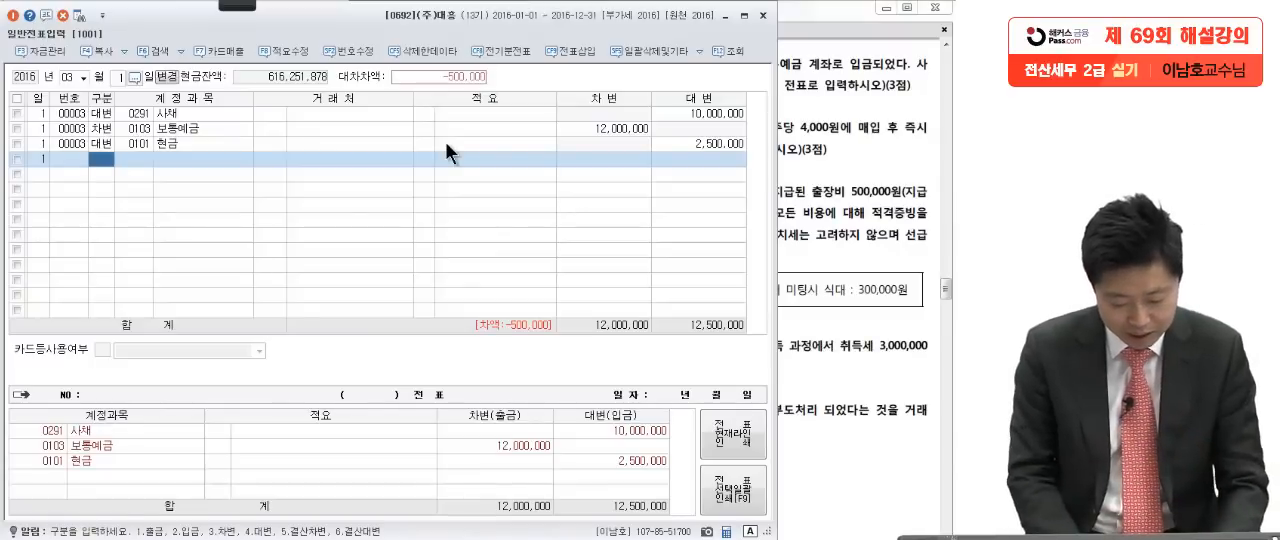
# Step: Add a debit (차변) line for account 사채할인발행차금 with 500,000 to balance the March 1 voucher
pyautogui.write('3')
pyautogui.write('사')
pyautogui.write('채할')
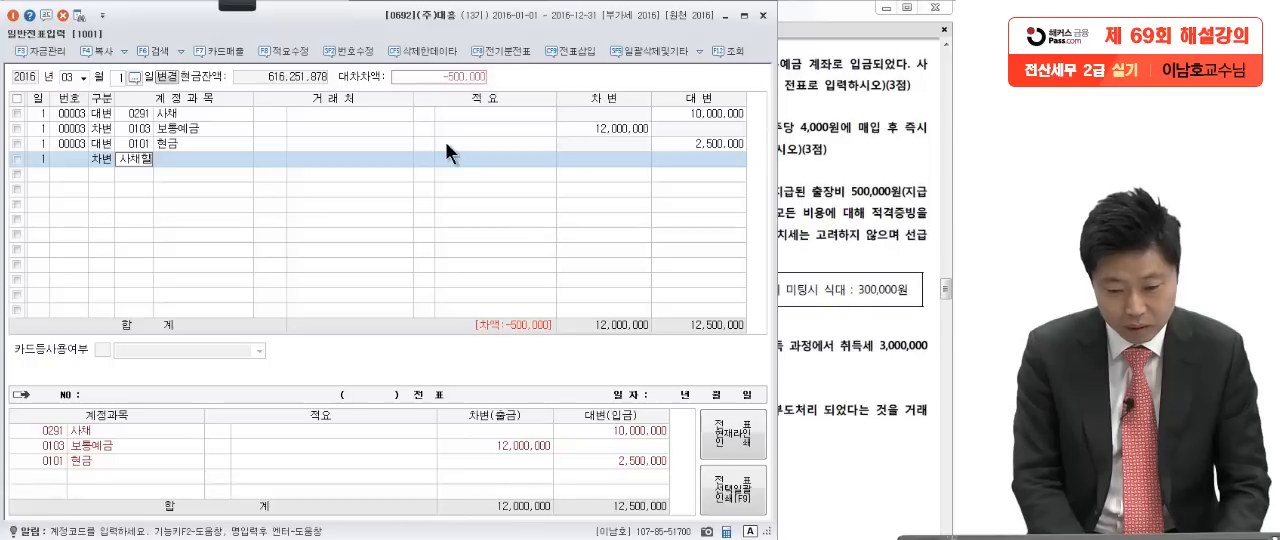
pyautogui.press('Return')
pyautogui.write('ㅇ')
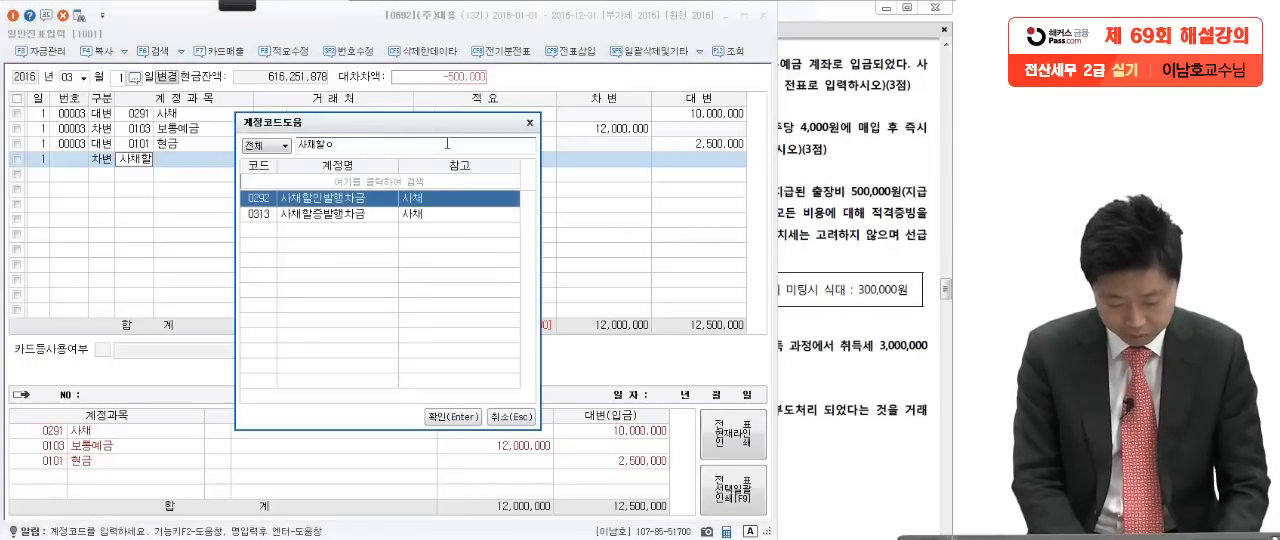
pyautogui.write('인')
pyautogui.press('Return')
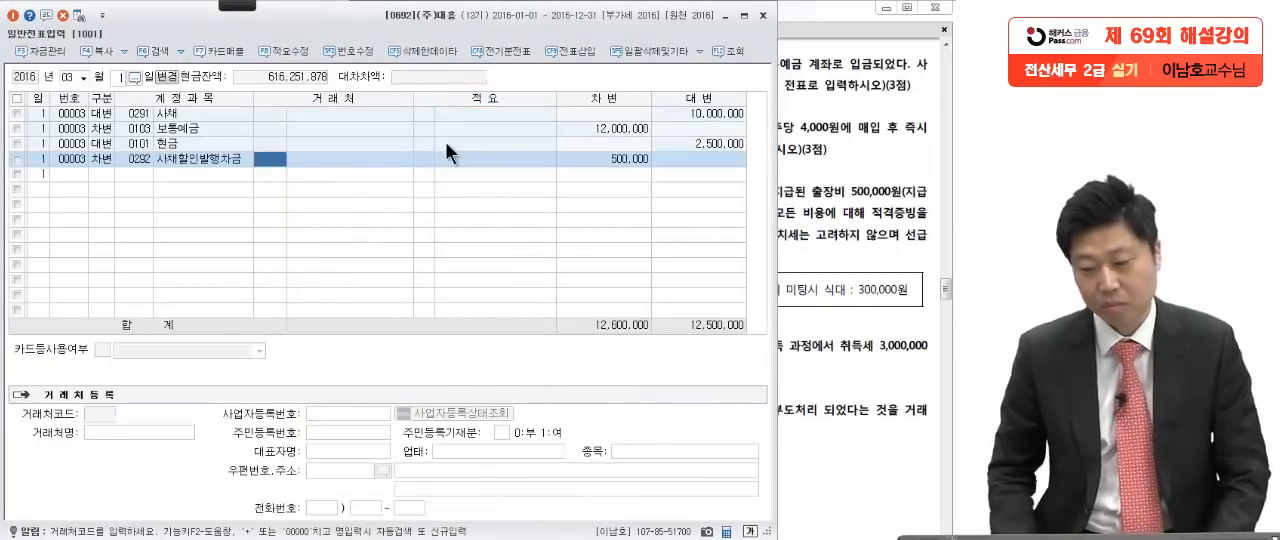
pyautogui.click(641, 163)
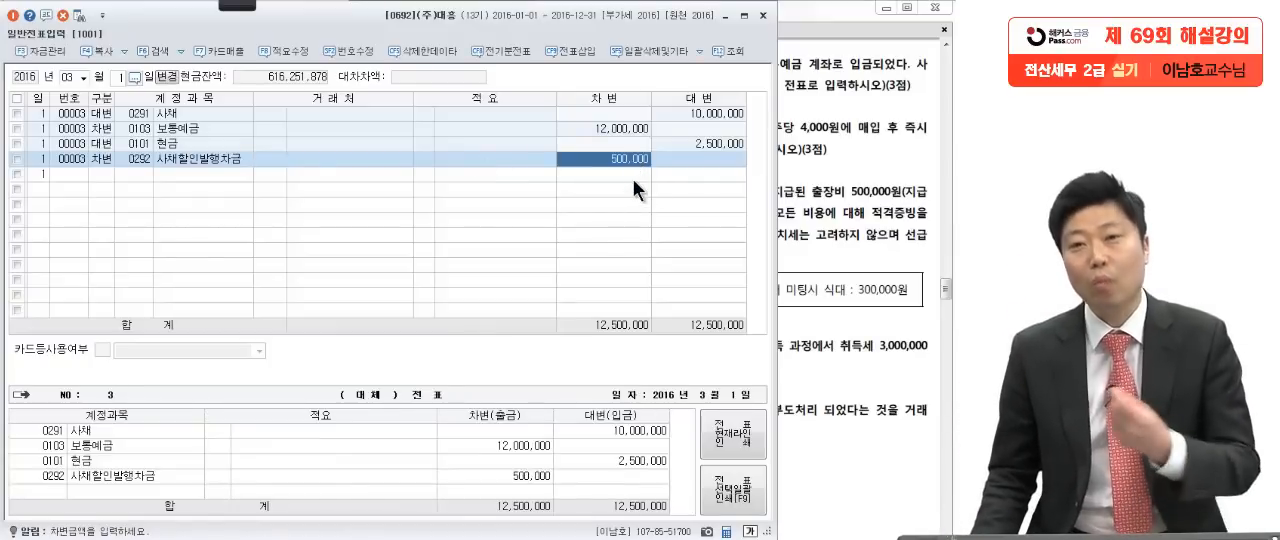
# Step: Read question [2] in the exam PDF and mark its share purchase price and retirement details with the red pen
pyautogui.click(872, 242)
pyautogui.scroll(-2, 843, 226)
pyautogui.scroll(1, 843, 226)
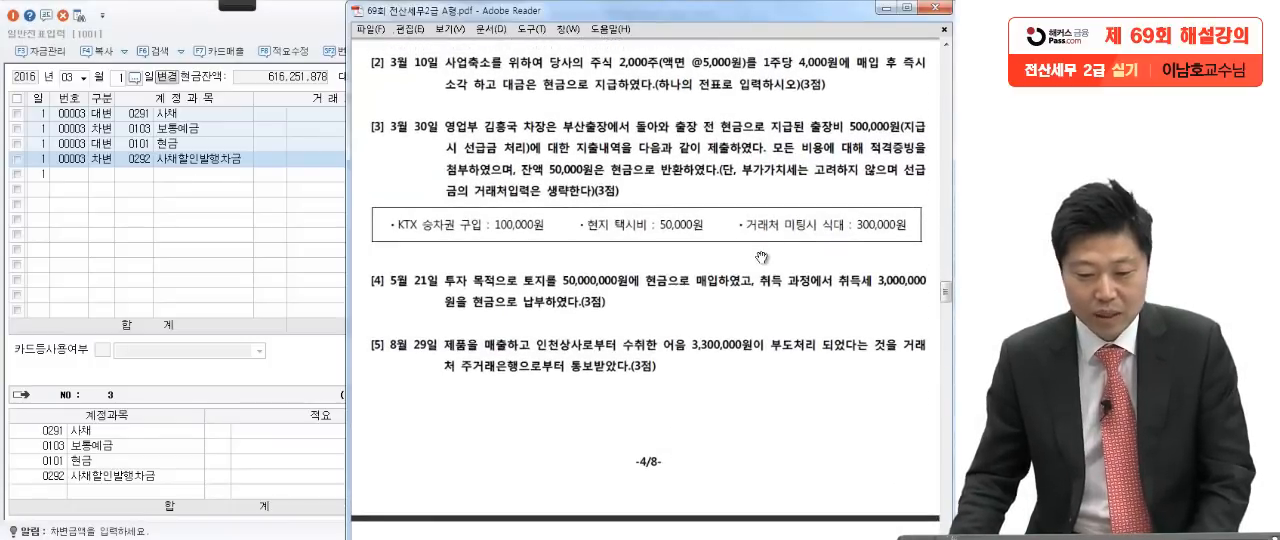
pyautogui.moveTo(242, 5)
pyautogui.click(58, 21)
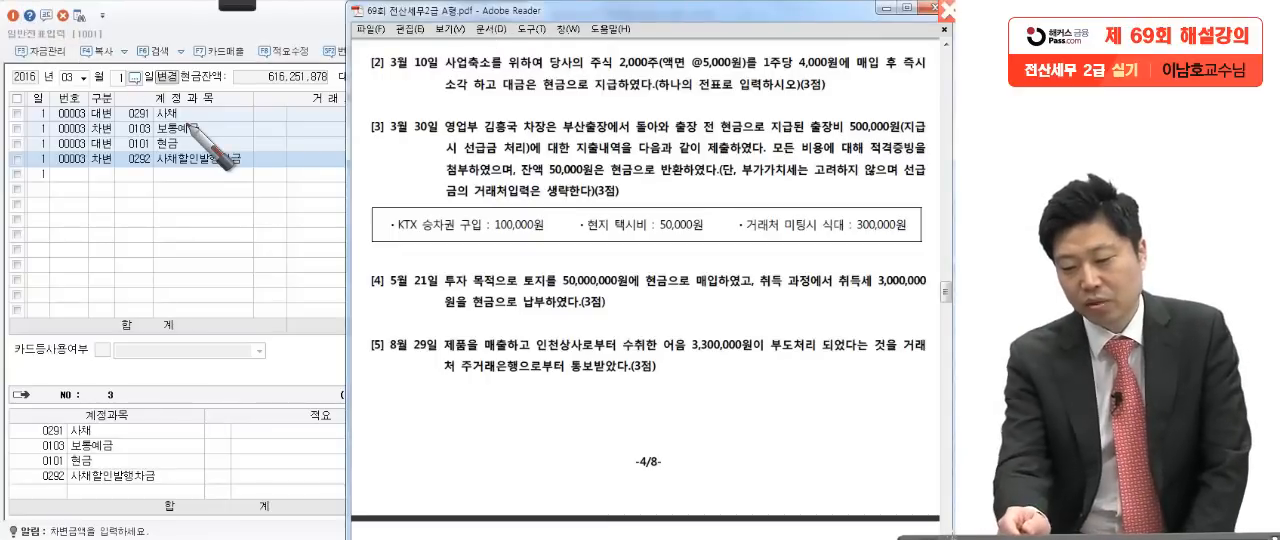
pyautogui.click(658, 73)
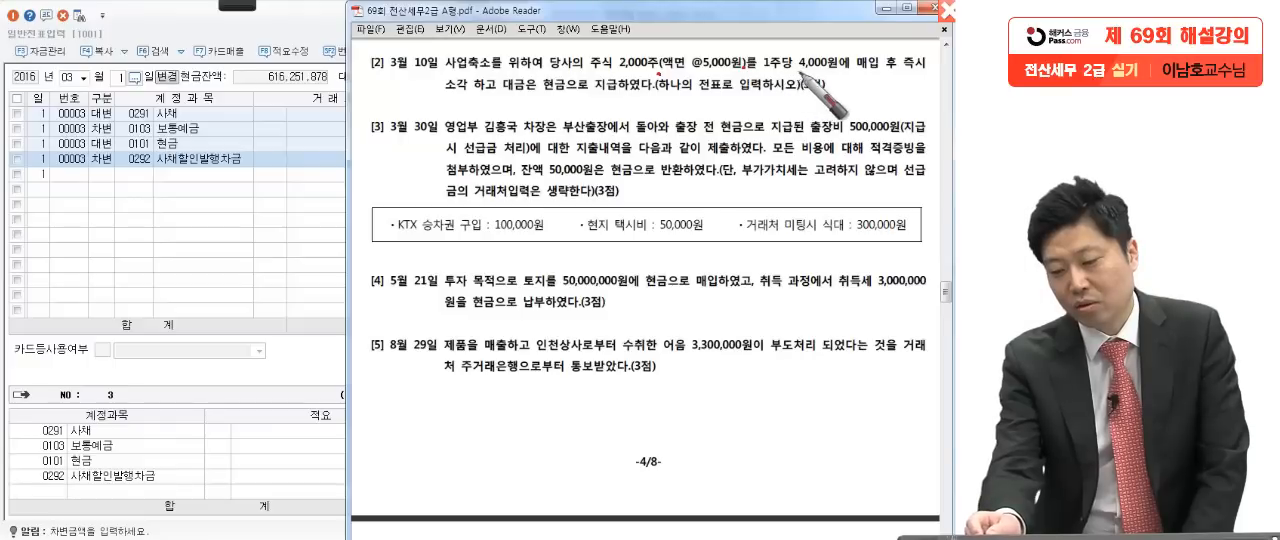
pyautogui.moveTo(802, 72); pyautogui.dragTo(894, 70)
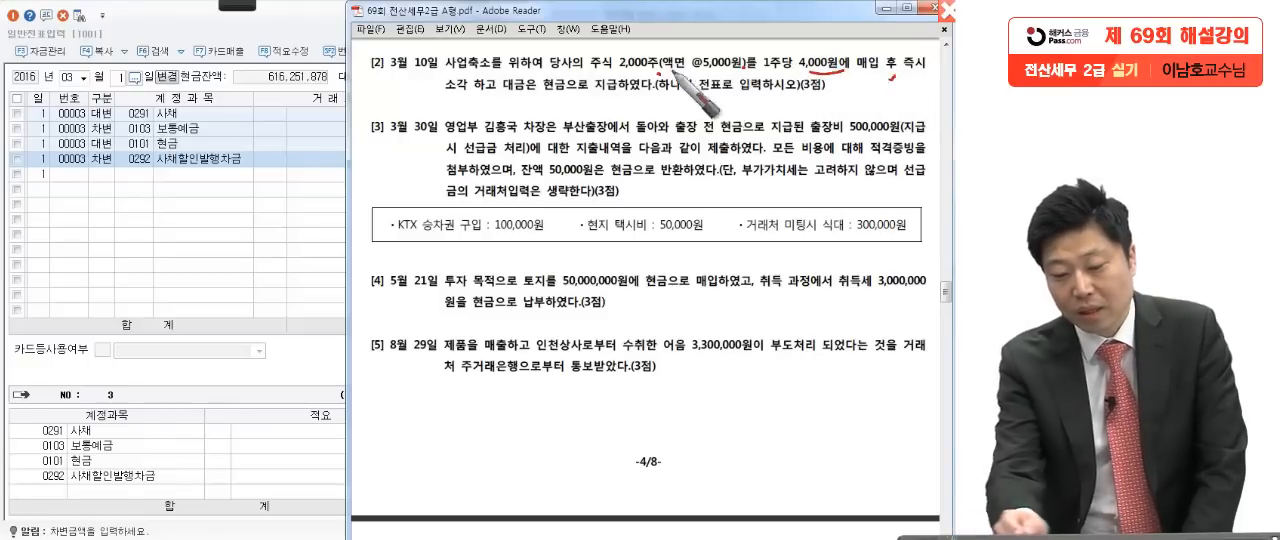
pyautogui.click(495, 97)
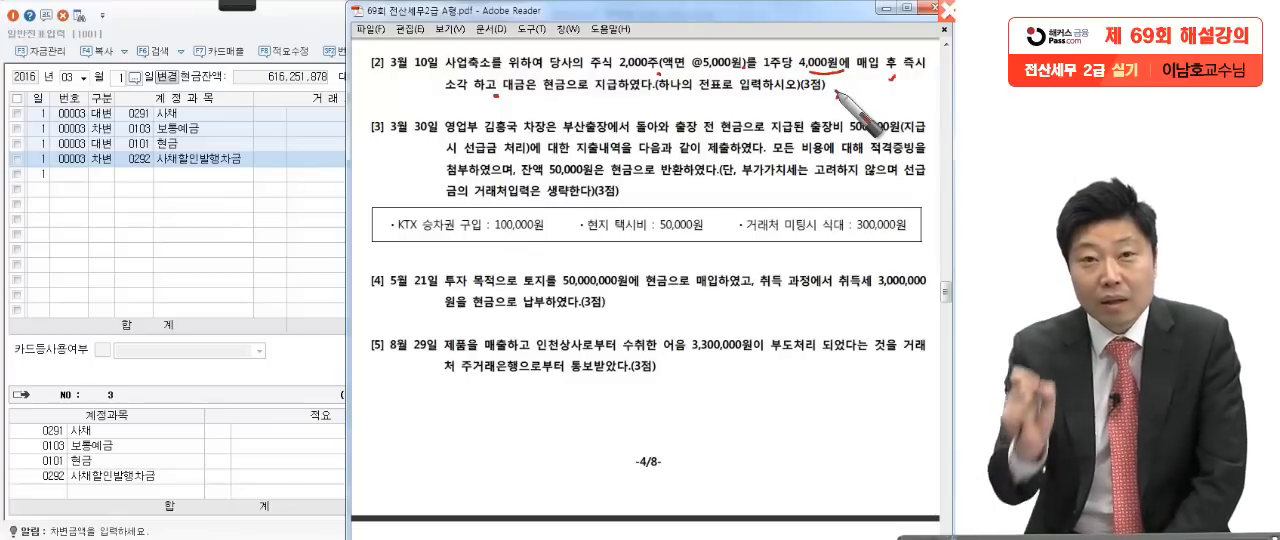
# Step: Handwrite and circle 자본금 over the voucher as an explanatory note, add slash strokes, and clear all pen marks
pyautogui.moveTo(95, 212)
pyautogui.mouseDown()
pyautogui.moveTo(120, 240)
pyautogui.moveTo(160, 215)
pyautogui.moveTo(180, 242)
pyautogui.moveTo(203, 232)
pyautogui.mouseUp()
pyautogui.moveTo(238, 271); pyautogui.dragTo(248, 298)
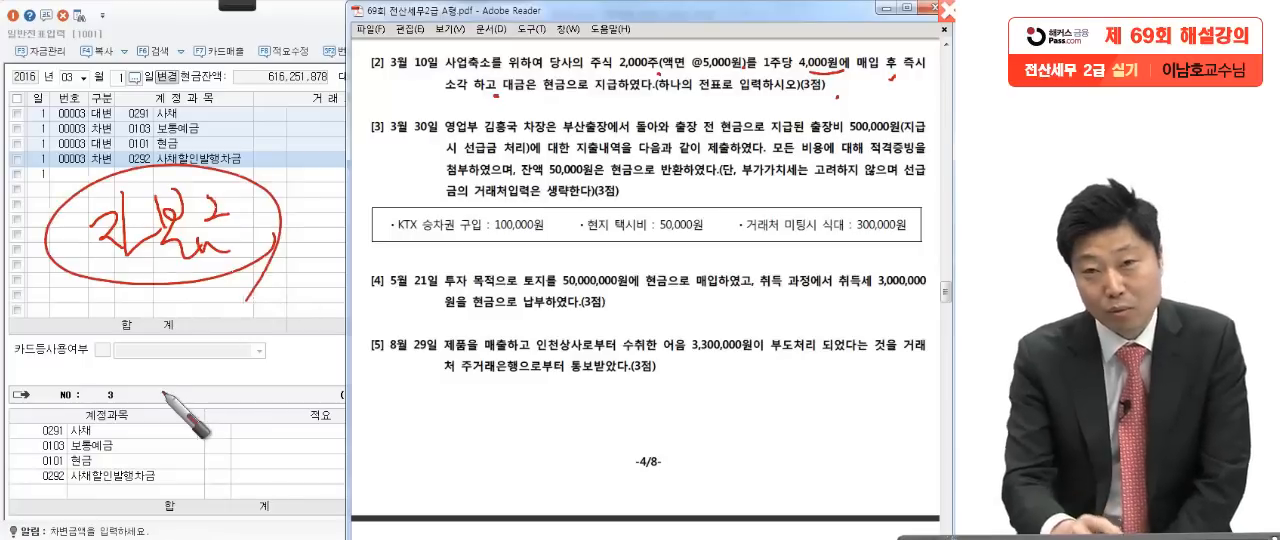
pyautogui.moveTo(437, 140); pyautogui.dragTo(384, 236)
pyautogui.moveTo(678, 262)
pyautogui.mouseDown()
pyautogui.moveTo(770, 208)
pyautogui.moveTo(660, 350)
pyautogui.mouseUp()
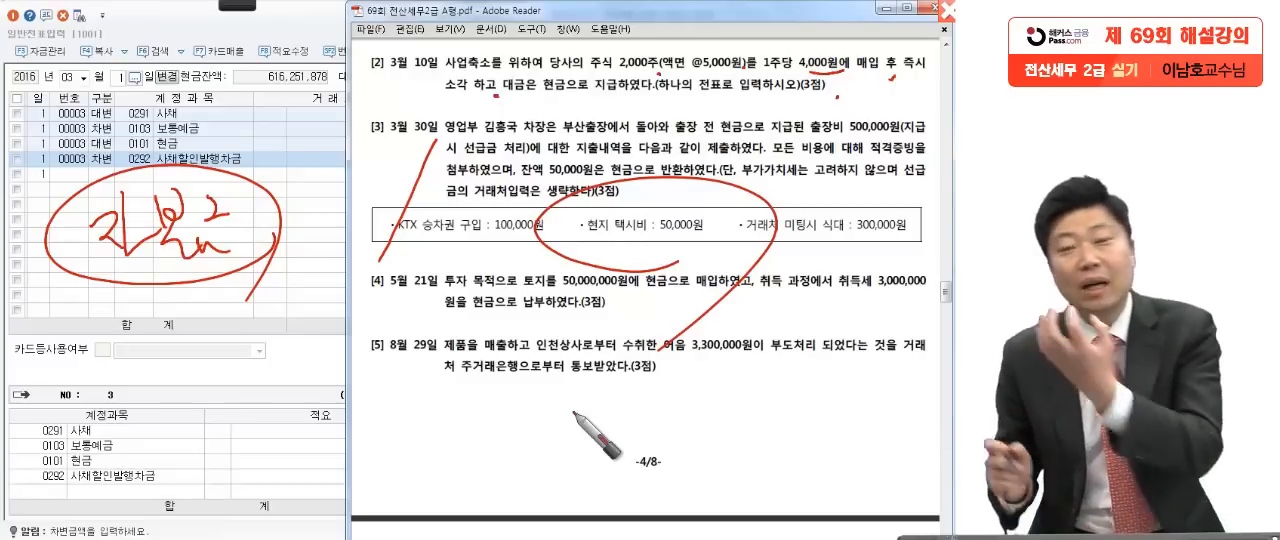
pyautogui.press('Escape')
# Step: Set the general voucher entry date to March 10 for question [2]
pyautogui.click(194, 265)
pyautogui.click(114, 79)
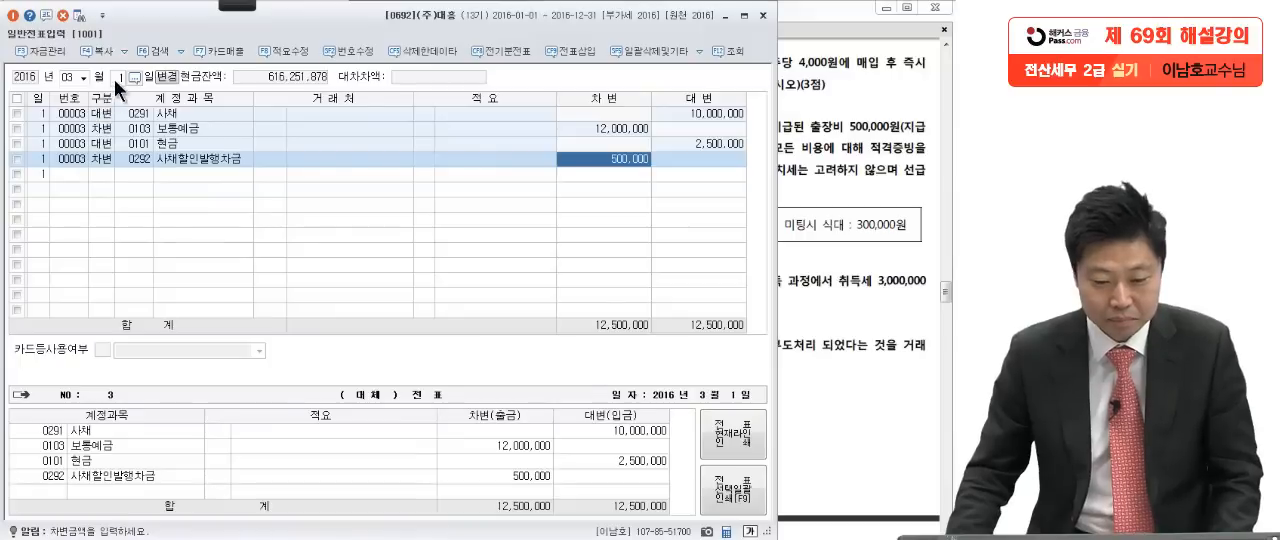
pyautogui.write('10')
pyautogui.press('Return')
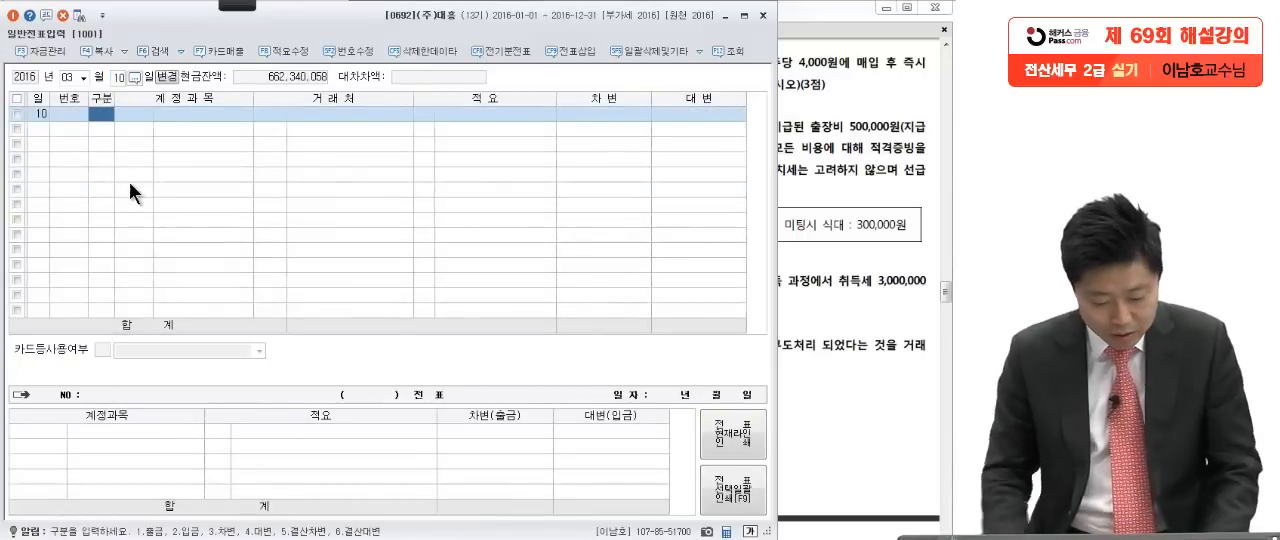
# Step: Add a debit (차변) line for account 자본금 with 10,000,000, the face value of the retired shares in question [2]
pyautogui.write('31 자본금')
pyautogui.press('Return')
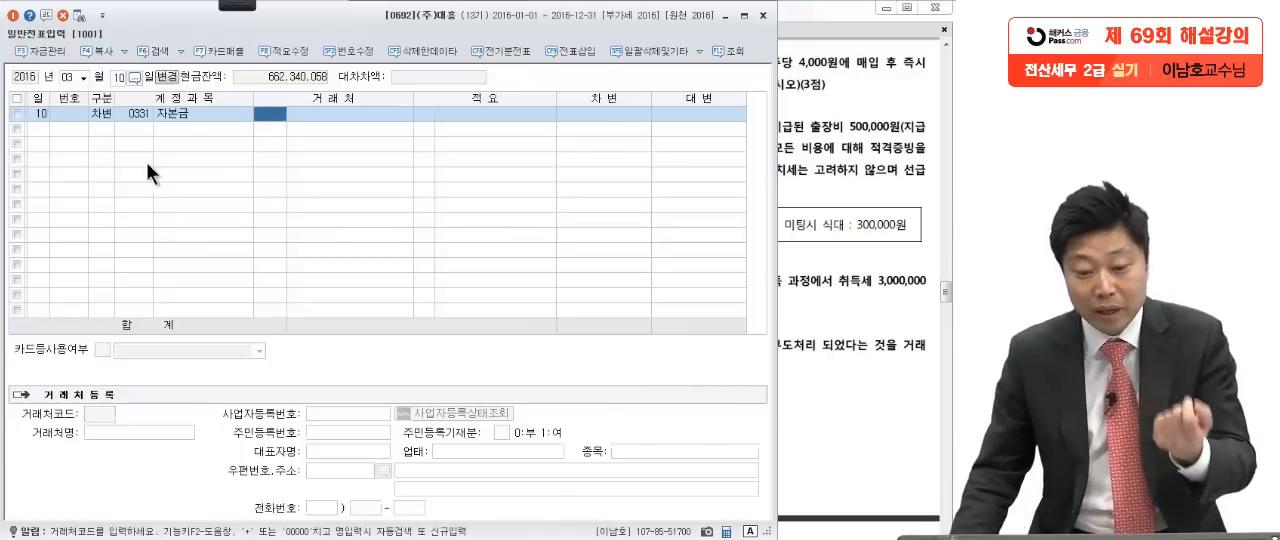
pyautogui.click(180, 116)
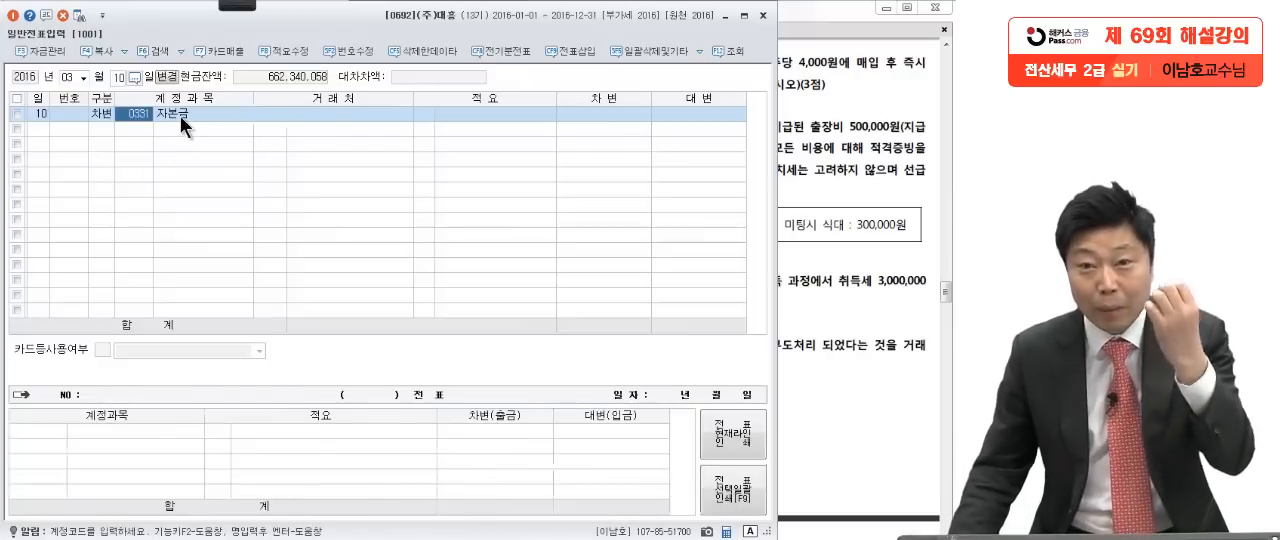
pyautogui.click(606, 114)
pyautogui.click(812, 135)
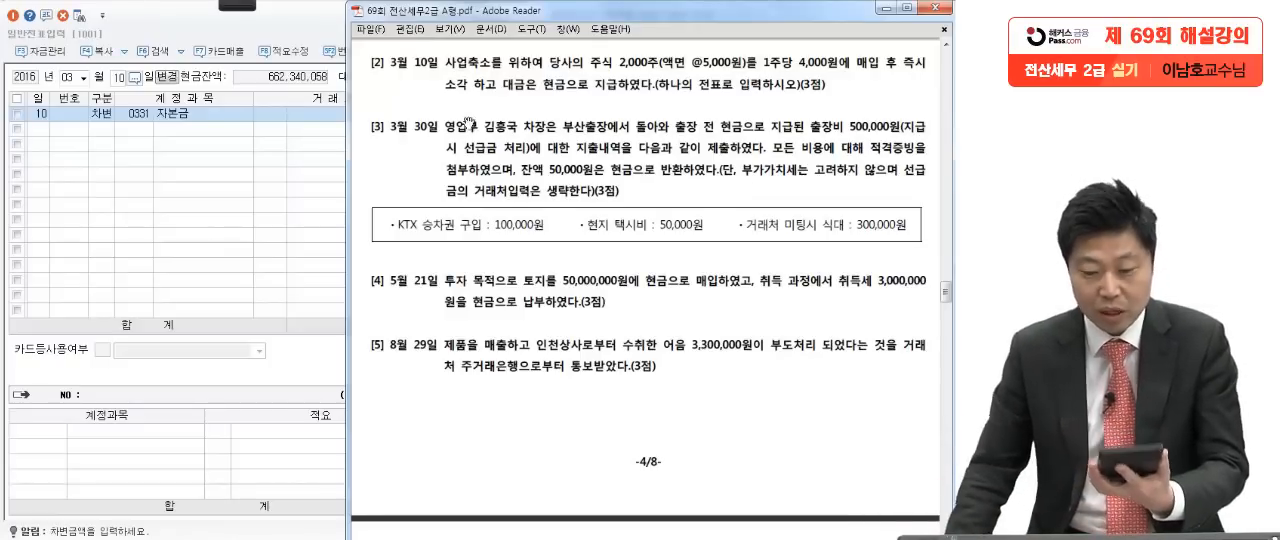
pyautogui.click(249, 148)
pyautogui.write('10000000')
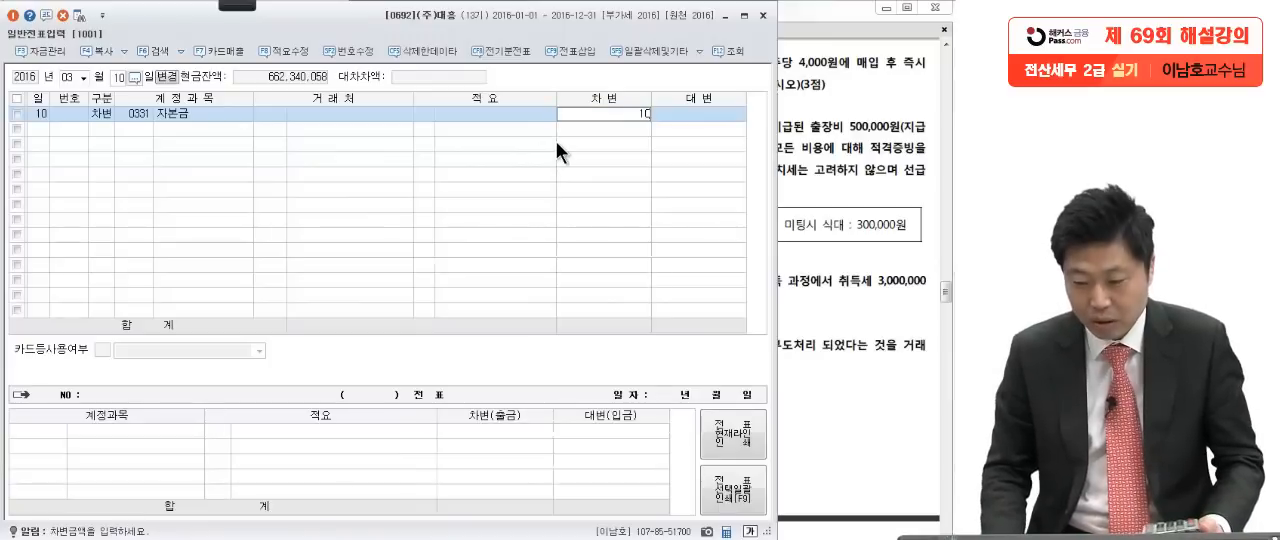
pyautogui.press('Return')
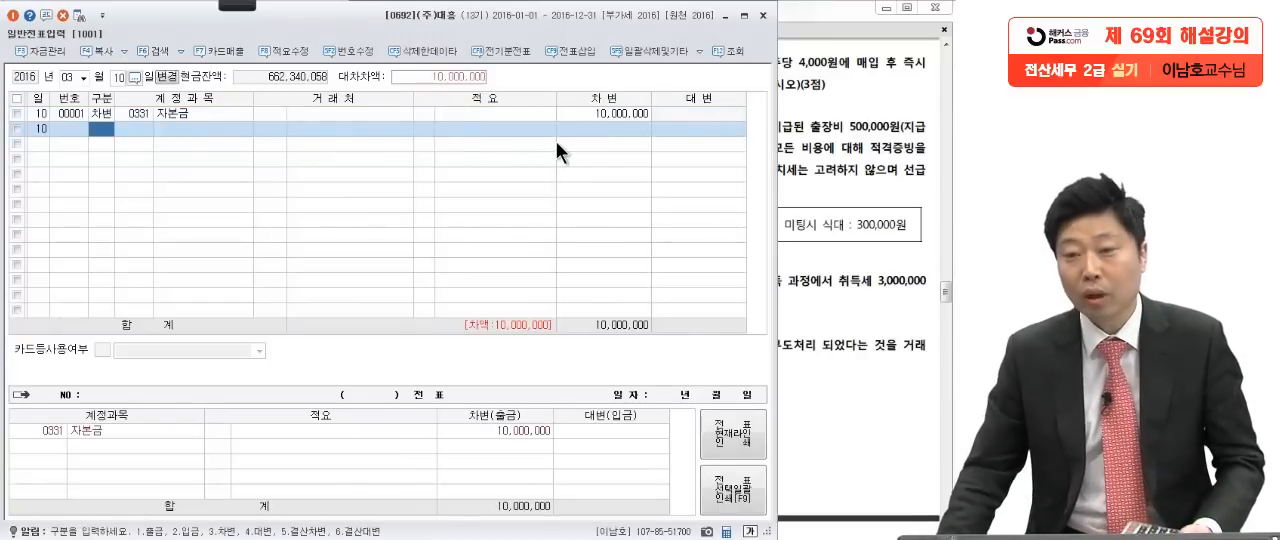
# Step: Check question [2] and add a credit (대변) line for account 현금 with 8,000,000 paid for the shares
pyautogui.click(852, 170)
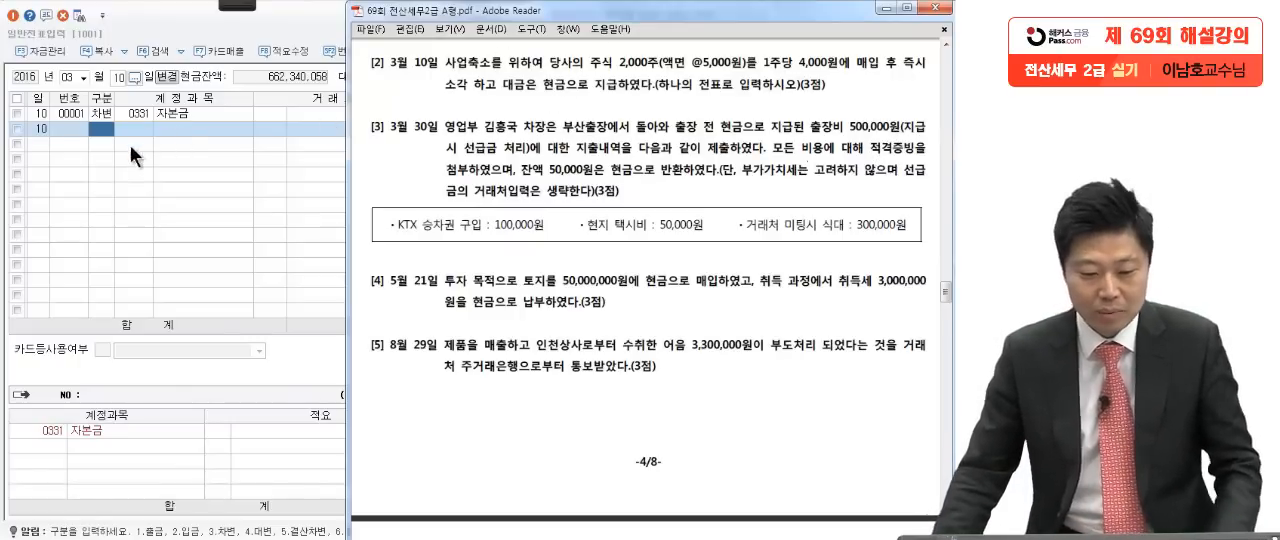
pyautogui.click(103, 130)
pyautogui.write('4')
pyautogui.press('Return')
pyautogui.write('101')
pyautogui.press('Return')
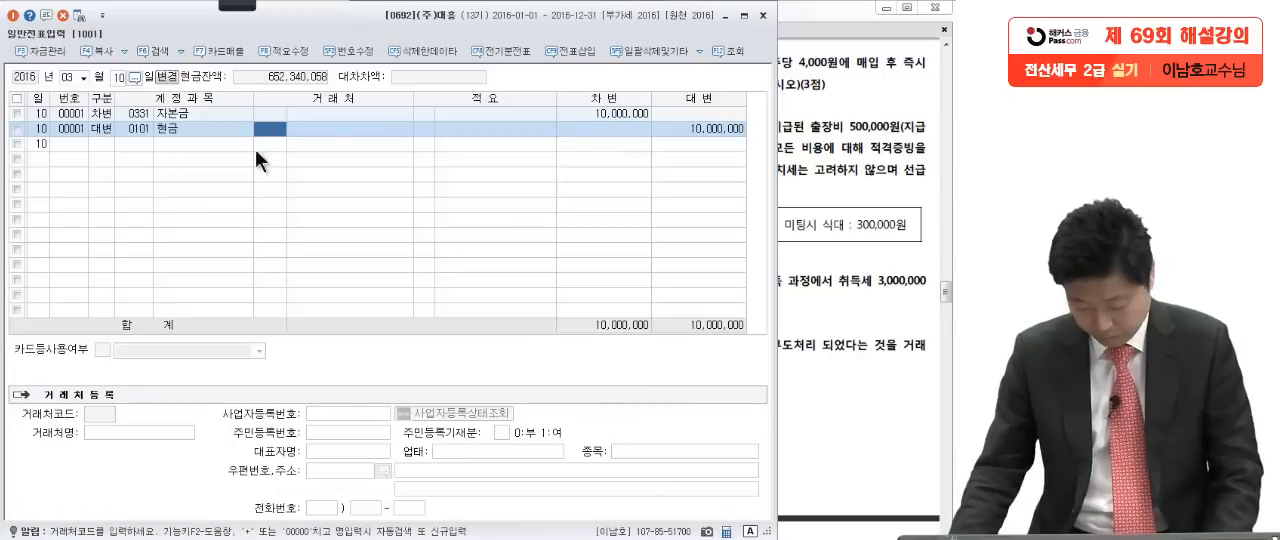
pyautogui.click(688, 132)
pyautogui.write('8,000,00')
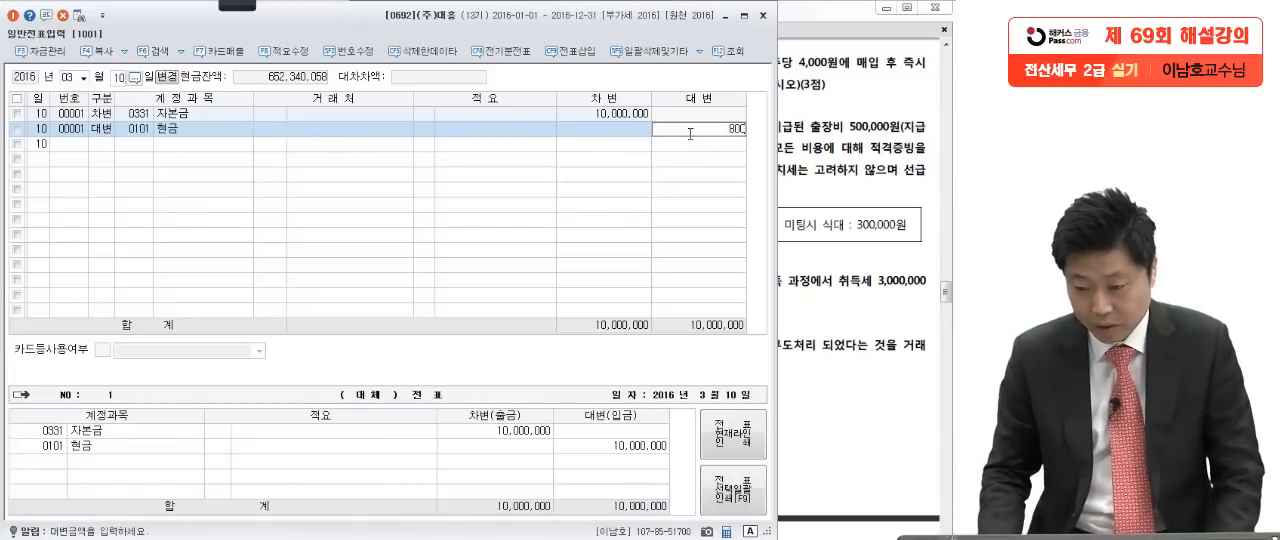
pyautogui.write('0')
pyautogui.press('Return')
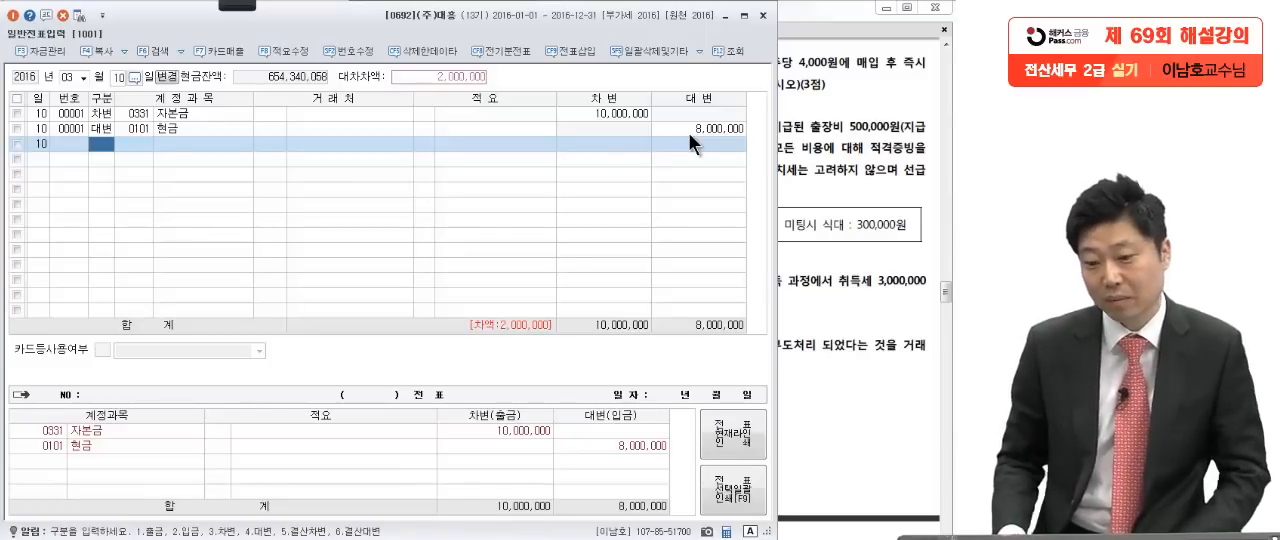
# Step: Add a credit (대변) line for account 감자차익 with 2,000,000 to balance the March 10 voucher
pyautogui.click(605, 114)
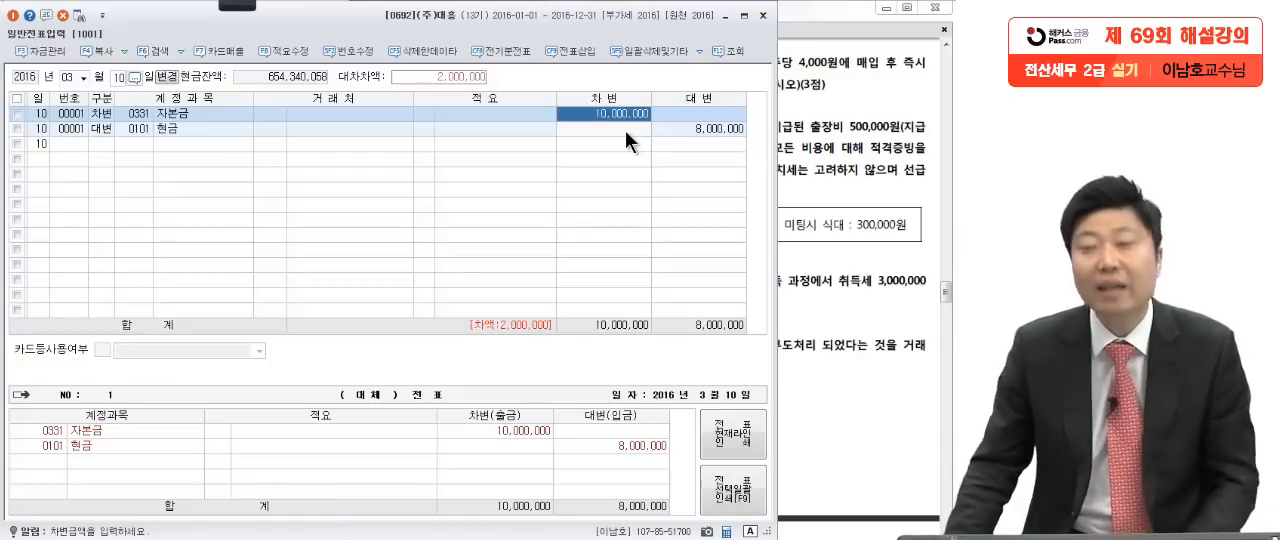
pyautogui.click(92, 147)
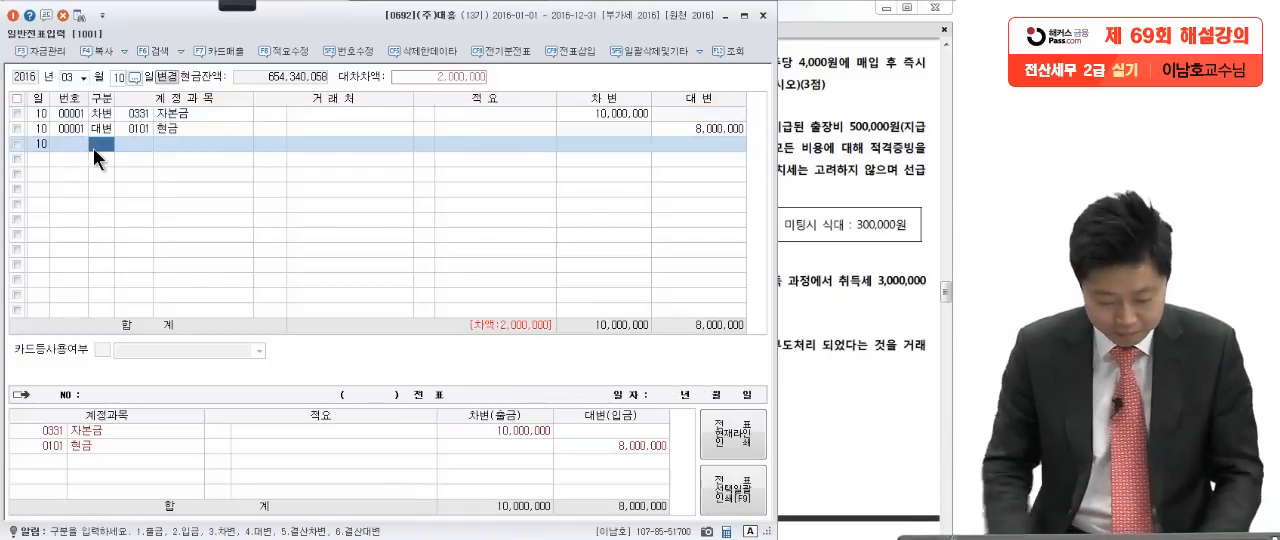
pyautogui.write('4감자')
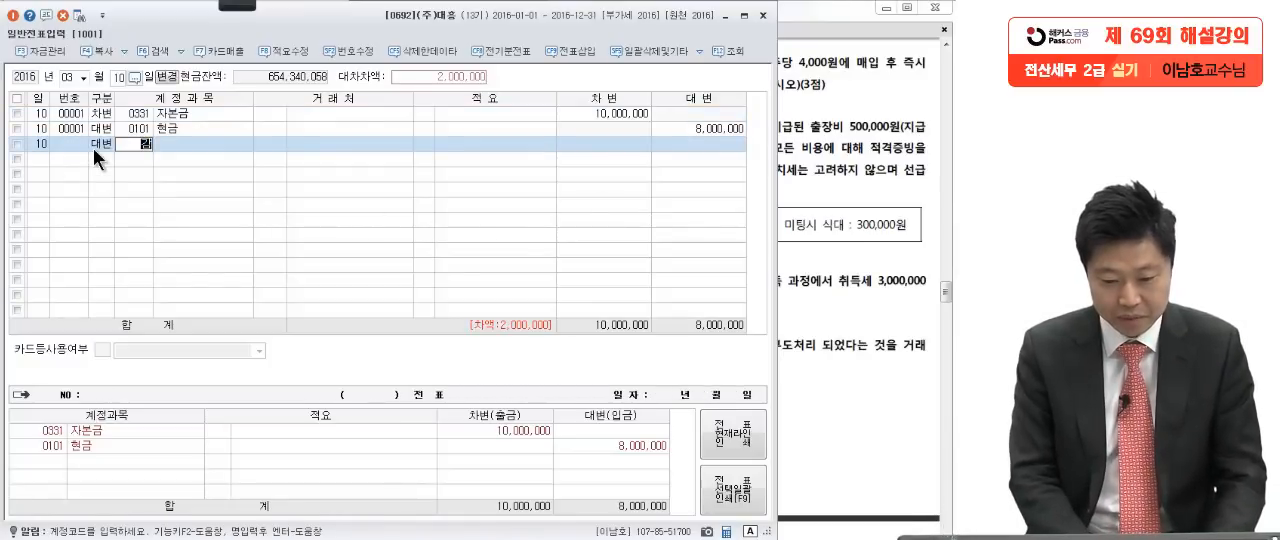
pyautogui.press('Return')
pyautogui.write('차익')
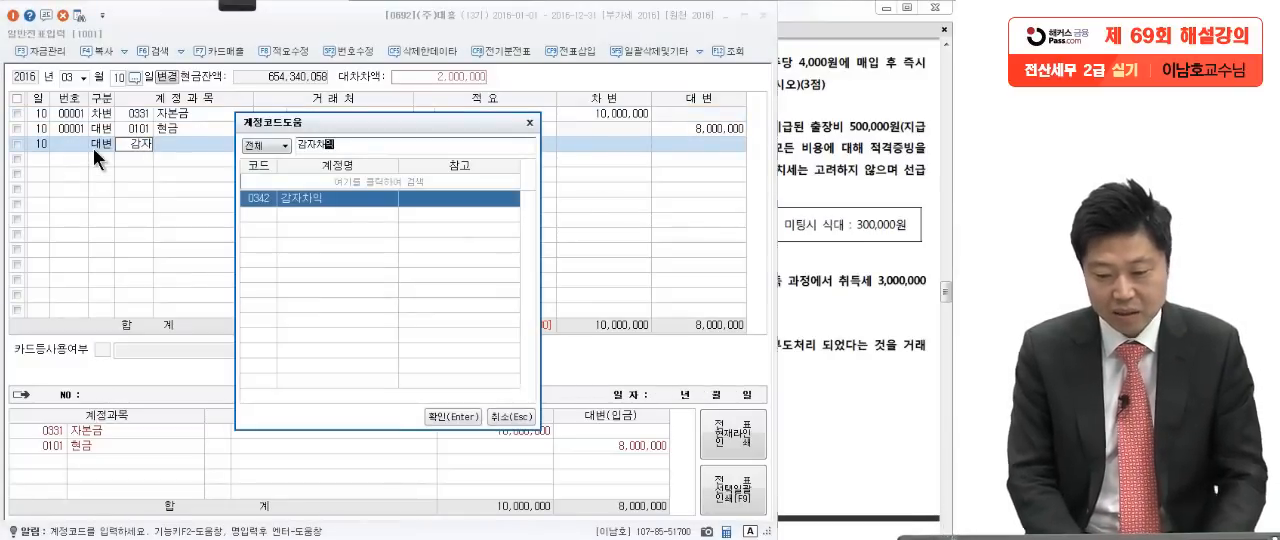
pyautogui.press('Return')
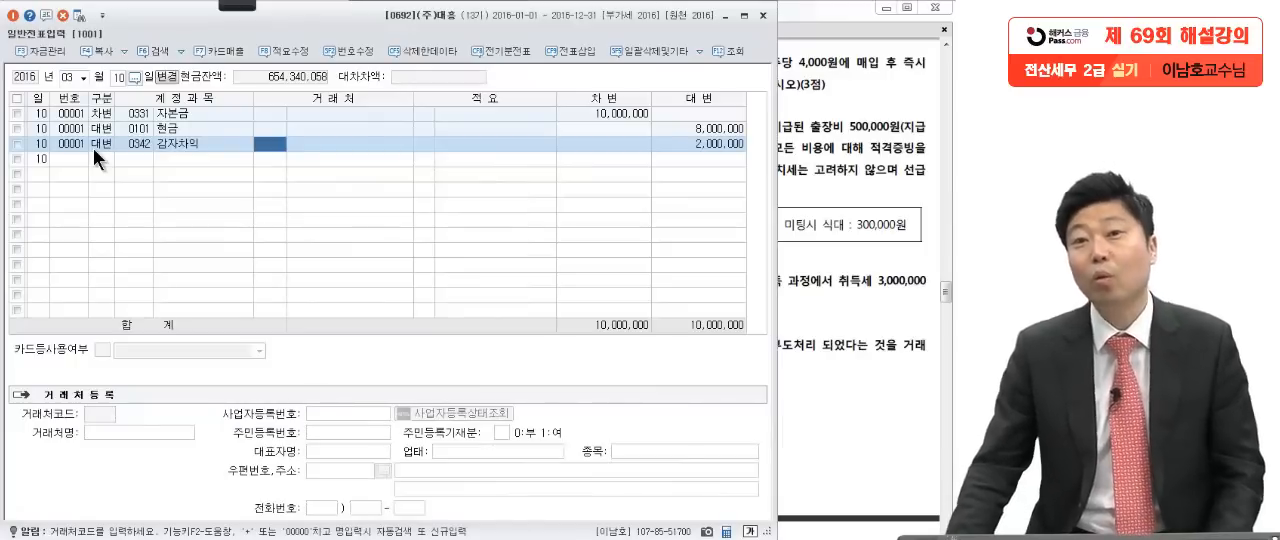
# Step: Read question [3] in the exam PDF and pen-mark its travel advance, 선급금 treatment, returned balance and omitted-거래처 conditions
pyautogui.click(862, 230)
pyautogui.scroll(-2, 825, 270)
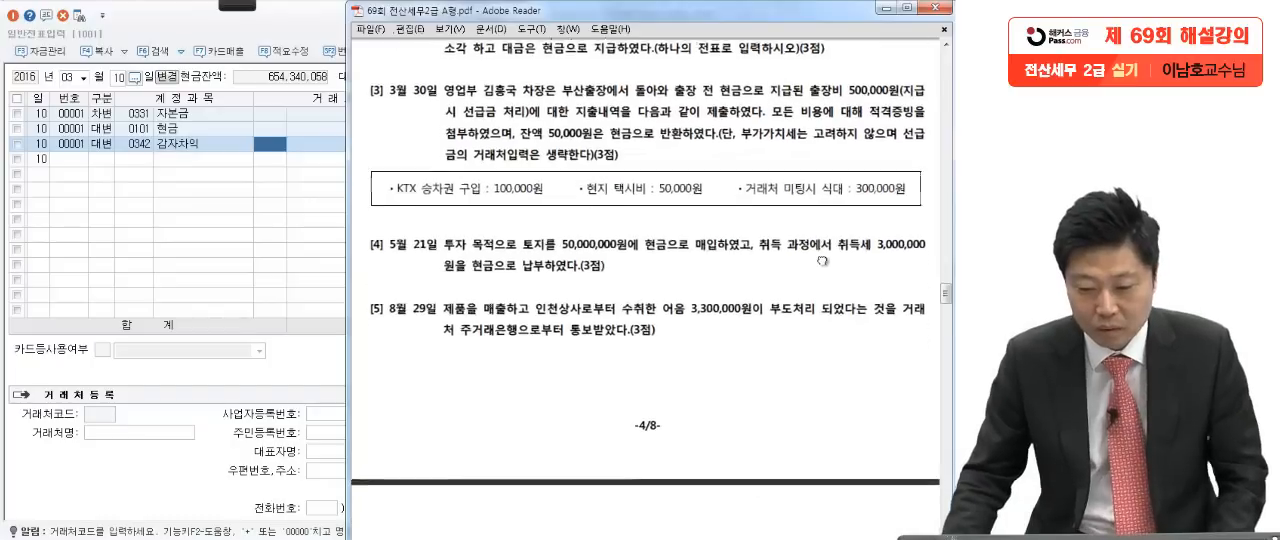
pyautogui.moveTo(252, 4)
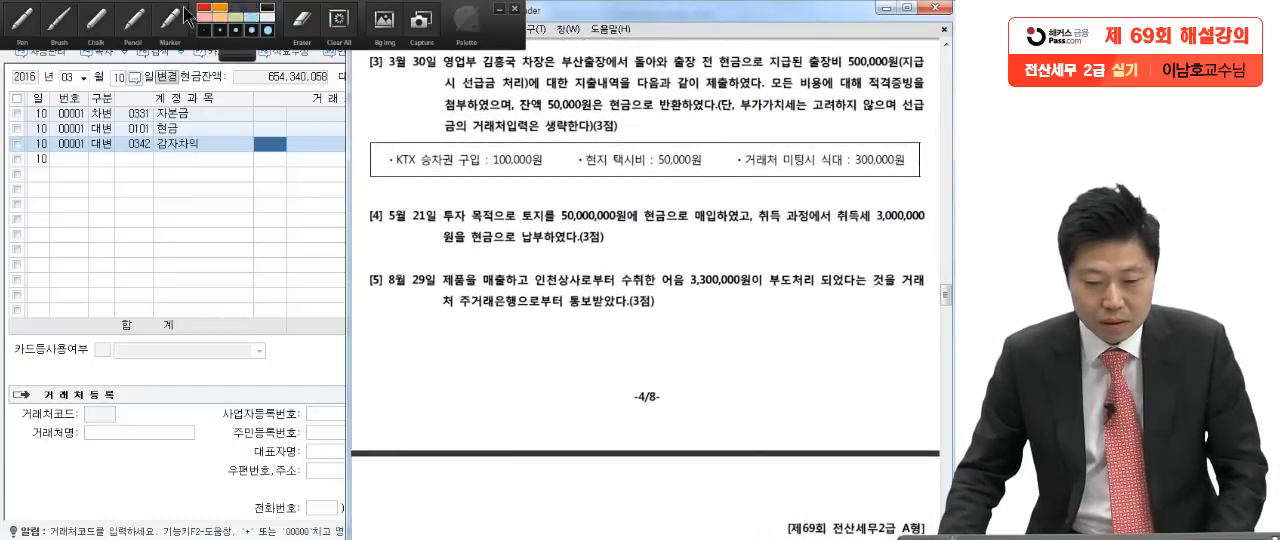
pyautogui.click(34, 22)
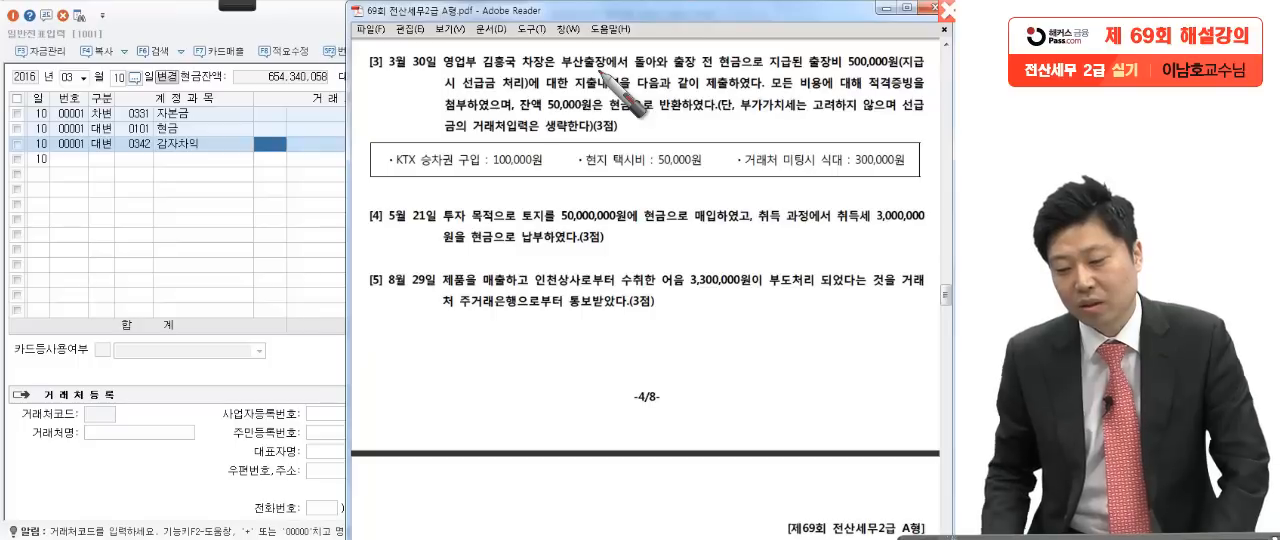
pyautogui.click(903, 77)
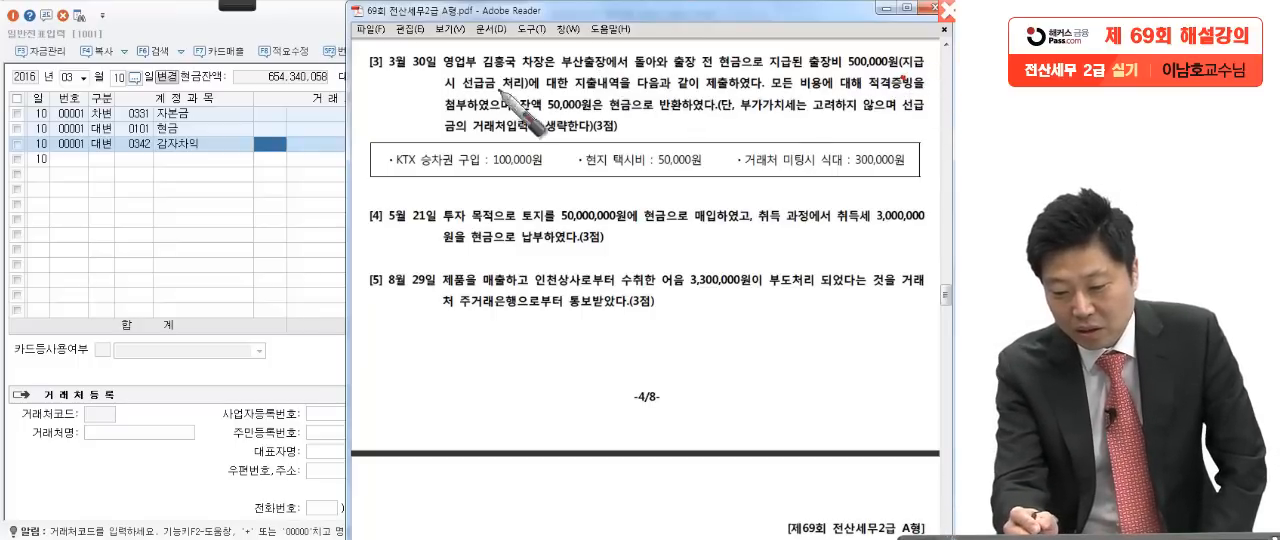
pyautogui.click(528, 91)
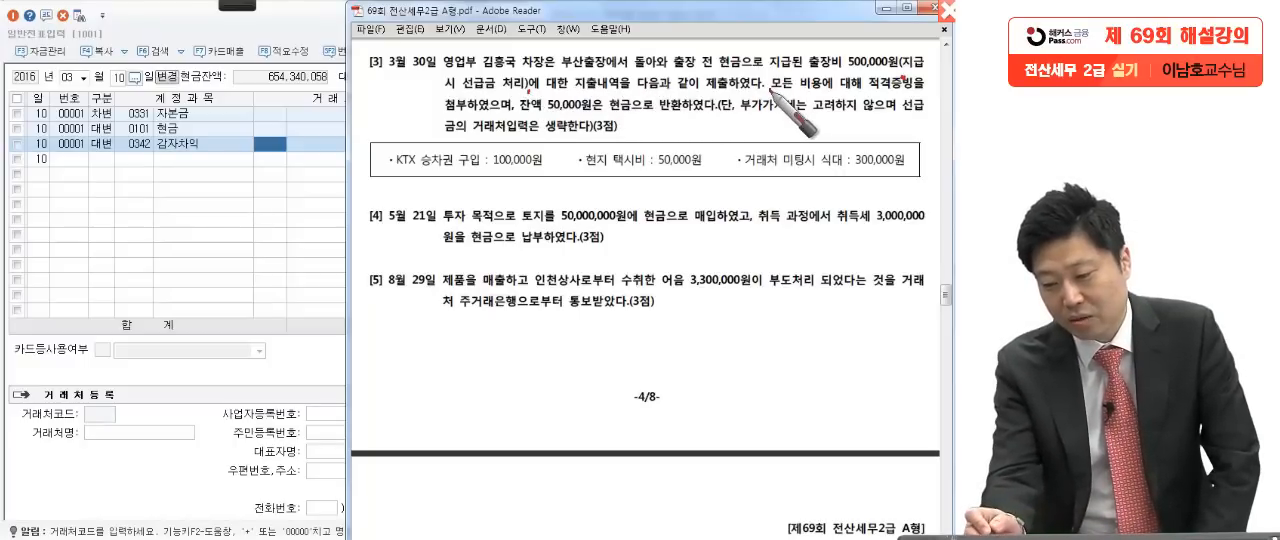
pyautogui.moveTo(770, 90); pyautogui.dragTo(770, 83)
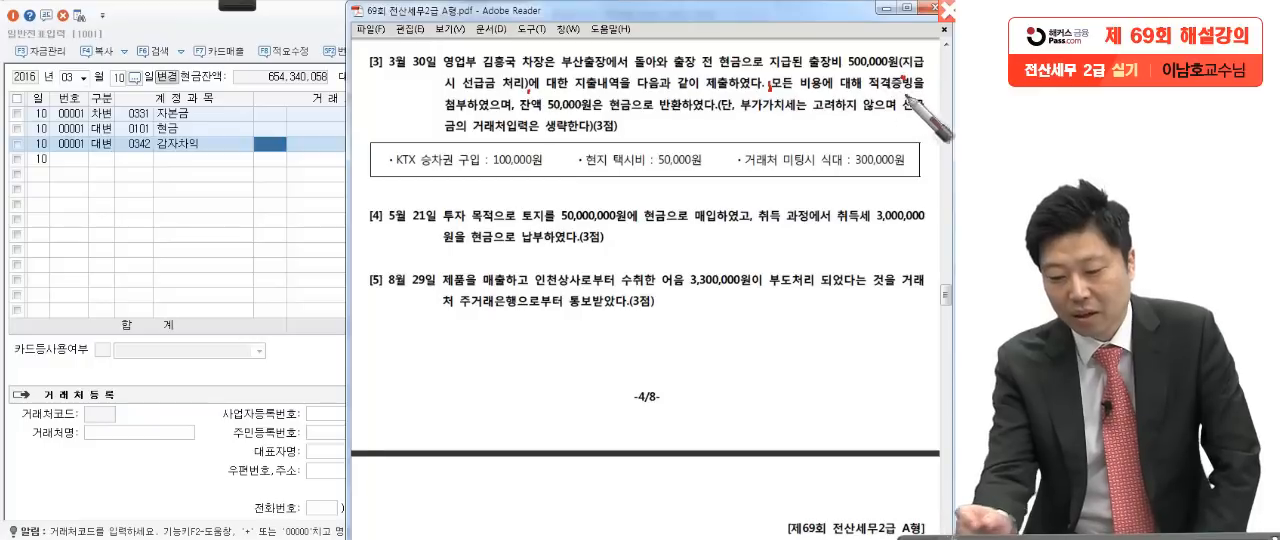
pyautogui.moveTo(513, 112); pyautogui.dragTo(523, 111)
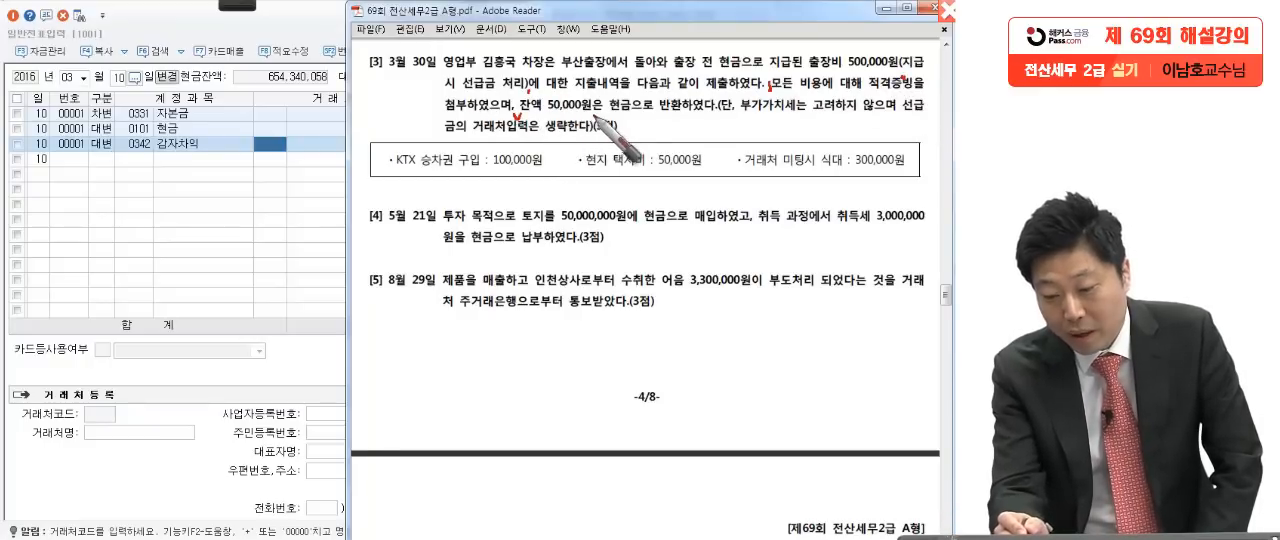
pyautogui.moveTo(705, 117); pyautogui.dragTo(704, 121)
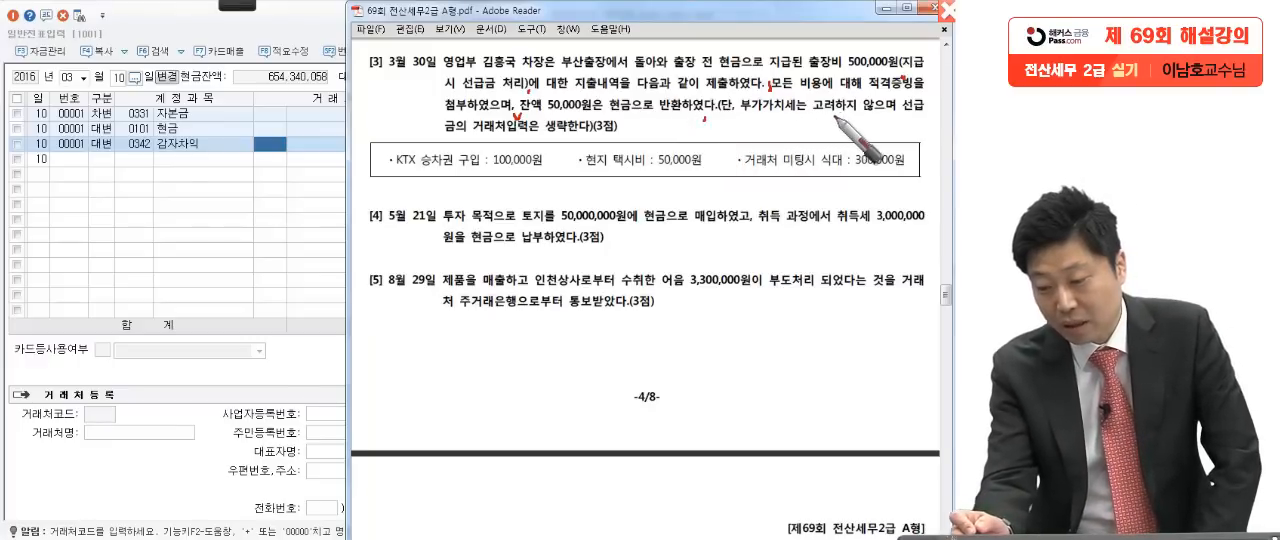
pyautogui.moveTo(910, 116); pyautogui.dragTo(930, 116)
pyautogui.moveTo(440, 127); pyautogui.dragTo(460, 129)
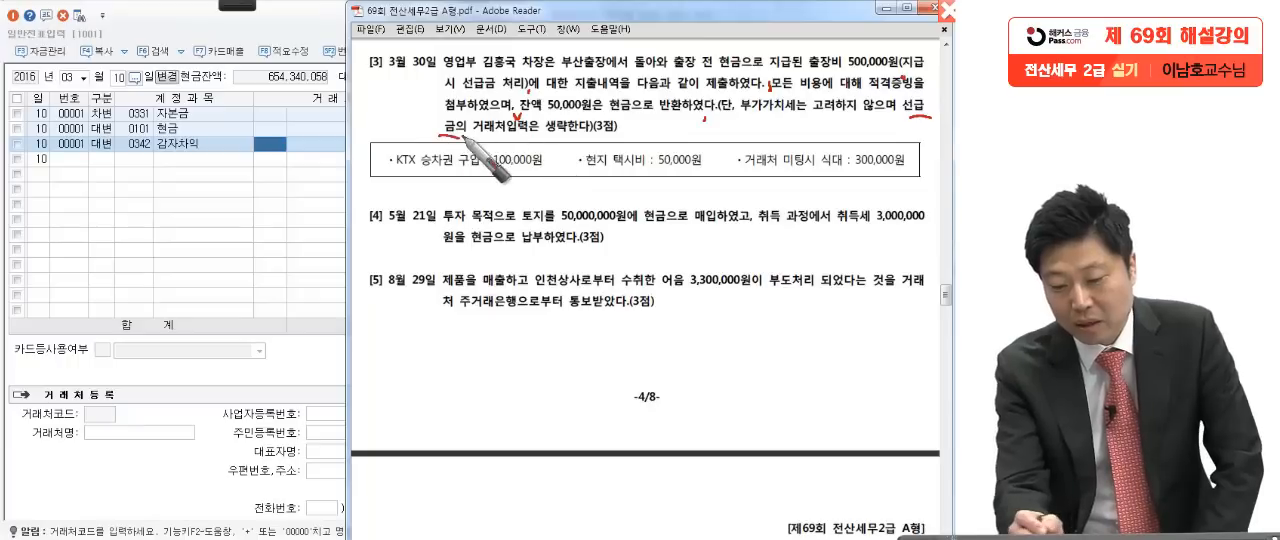
pyautogui.click(625, 133)
pyautogui.moveTo(634, 130); pyautogui.dragTo(613, 157)
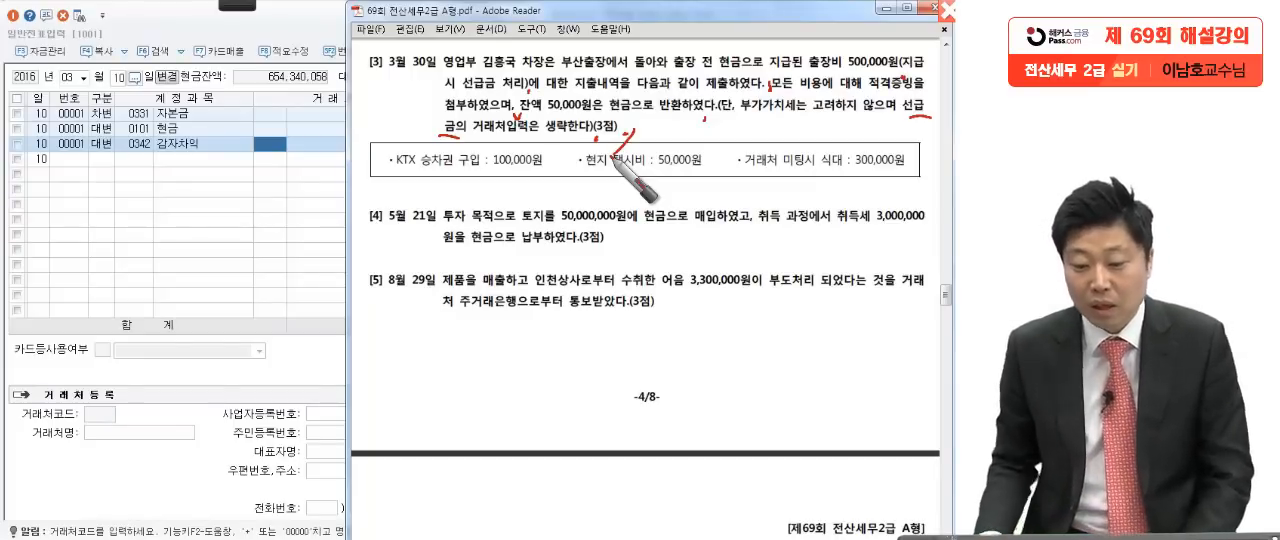
pyautogui.moveTo(614, 160)
pyautogui.mouseDown()
pyautogui.moveTo(545, 75)
pyautogui.moveTo(572, 130)
pyautogui.mouseUp()
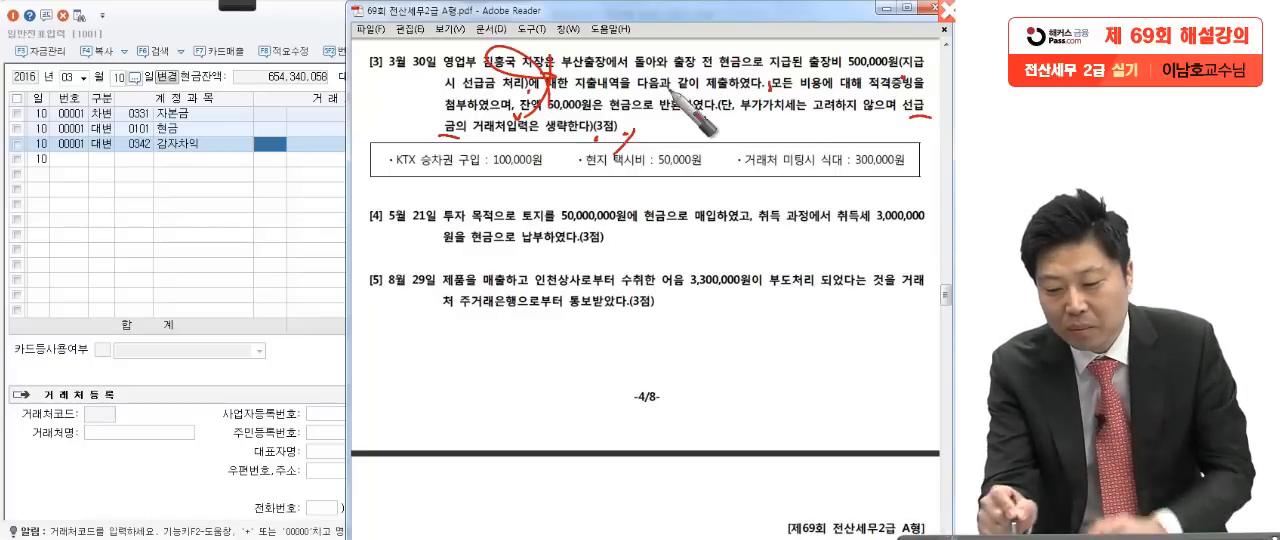
pyautogui.moveTo(495, 142)
pyautogui.mouseDown()
pyautogui.moveTo(450, 80)
pyautogui.moveTo(478, 130)
pyautogui.mouseUp()
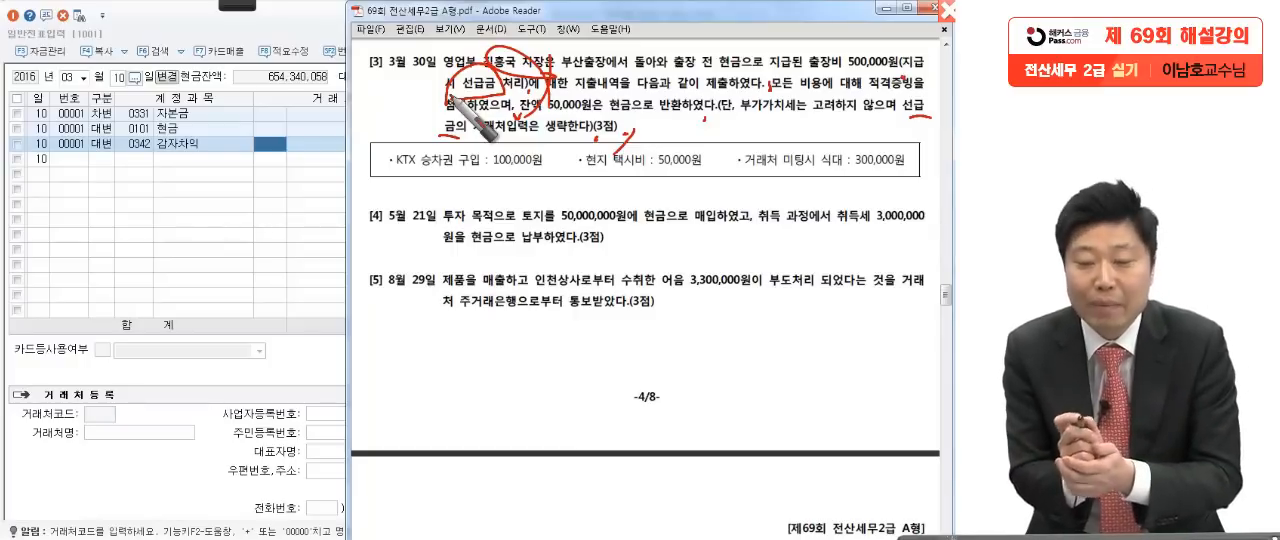
# Step: Pen-mark question [3]'s KTX ticket, local taxi and client meal expenses, plus the 500,000 travel advance
pyautogui.moveTo(387, 170); pyautogui.dragTo(462, 163)
pyautogui.moveTo(583, 168); pyautogui.dragTo(655, 168)
pyautogui.moveTo(336, 181); pyautogui.dragTo(725, 178)
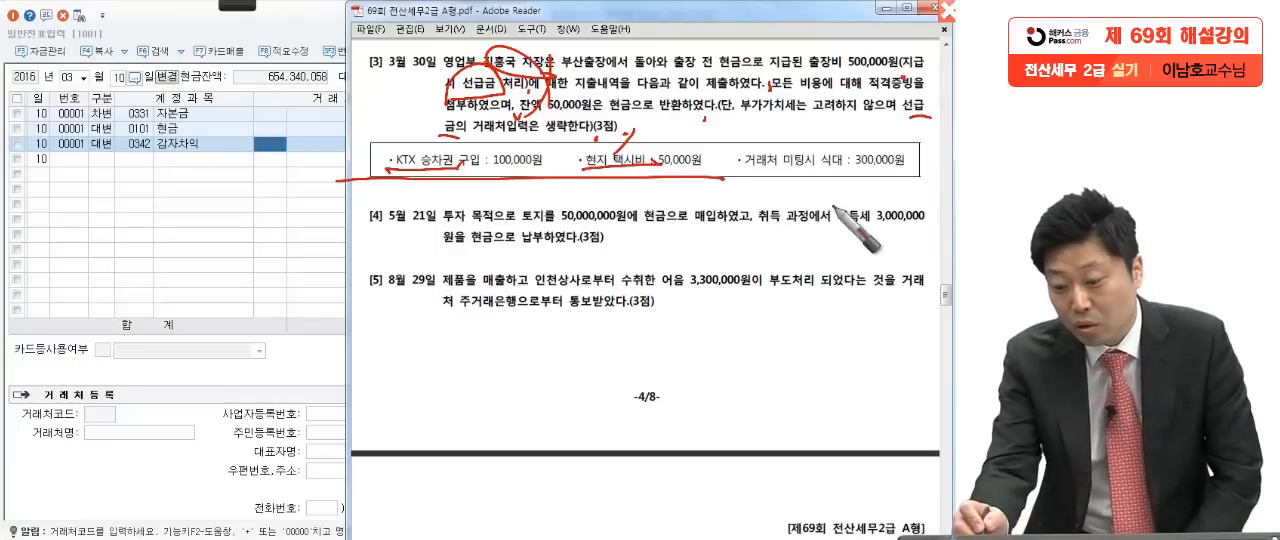
pyautogui.moveTo(740, 152)
pyautogui.mouseDown()
pyautogui.moveTo(782, 168)
pyautogui.moveTo(928, 164)
pyautogui.mouseUp()
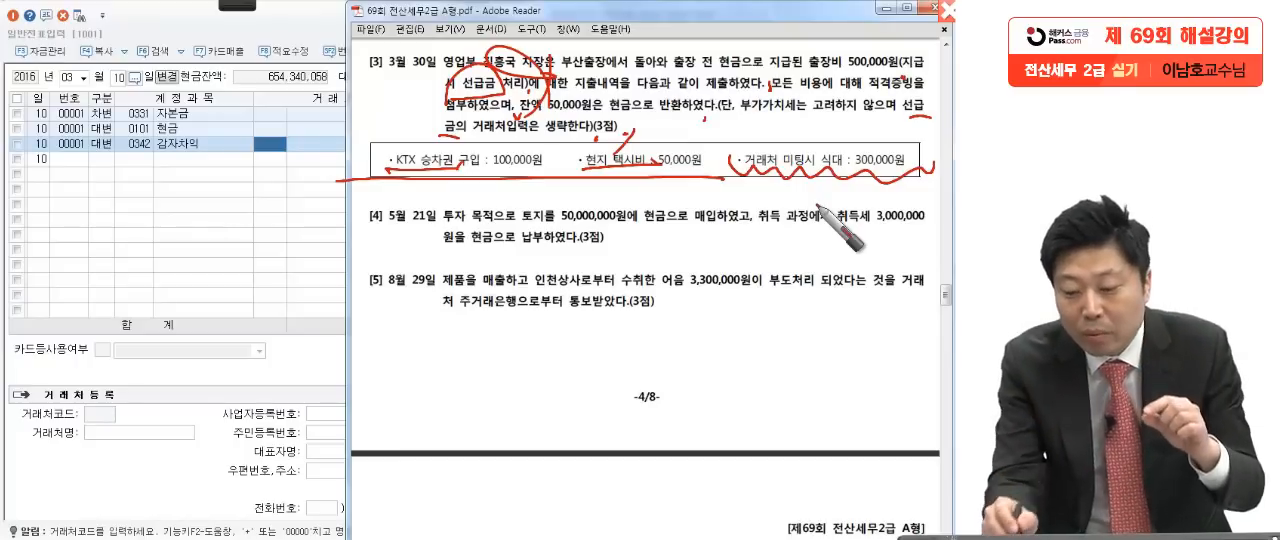
pyautogui.moveTo(696, 182); pyautogui.dragTo(933, 174)
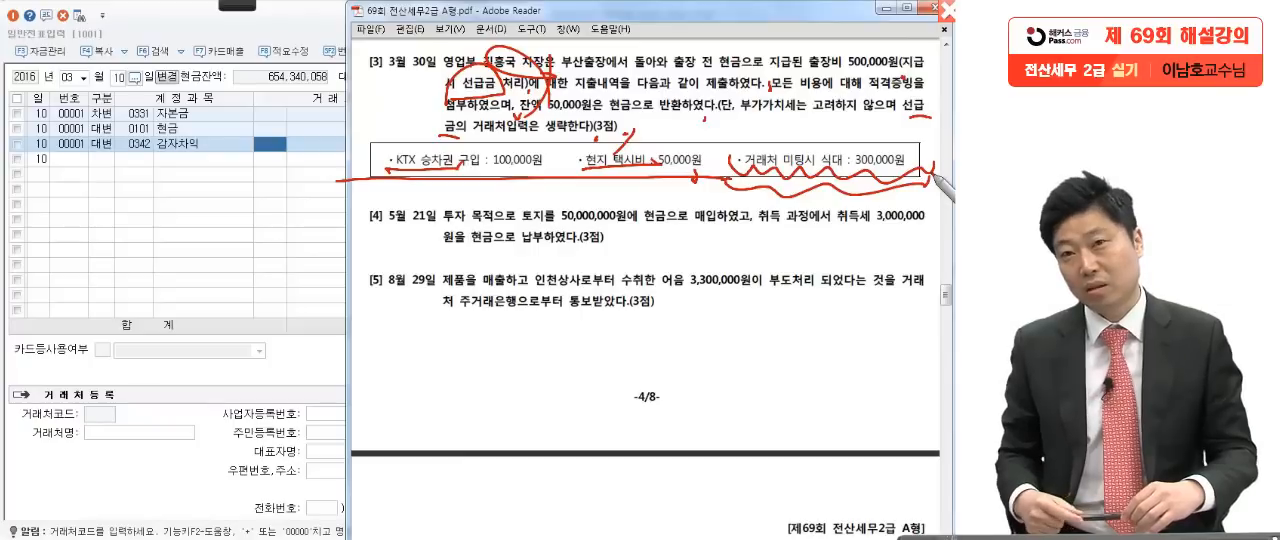
pyautogui.moveTo(860, 70); pyautogui.dragTo(917, 69)
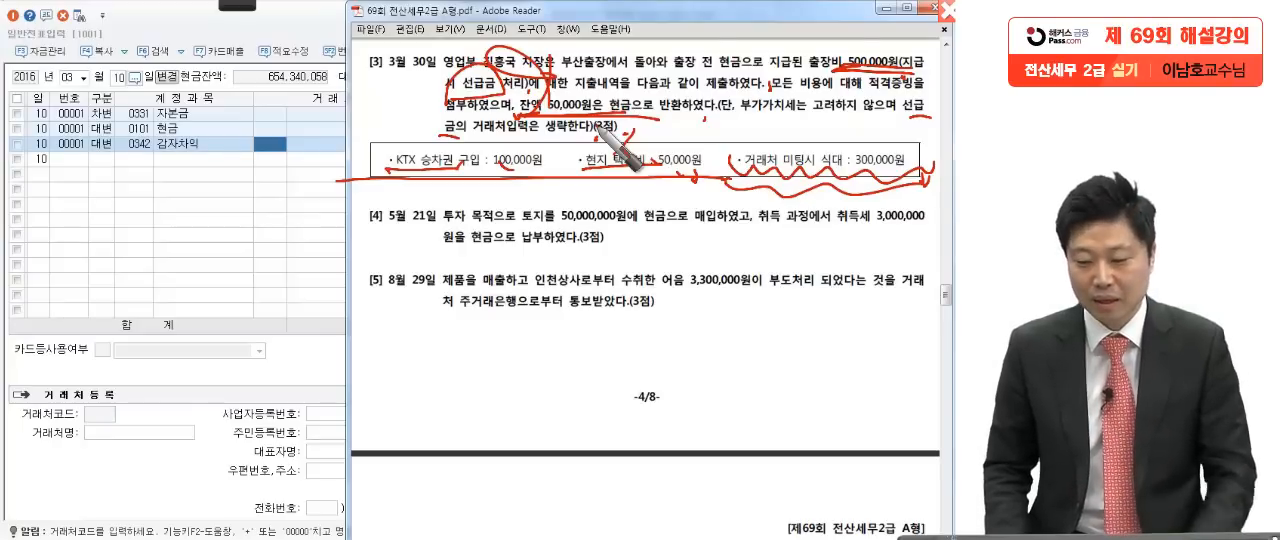
# Step: Set the general voucher entry date to March 30 for question [3]
pyautogui.click(167, 226)
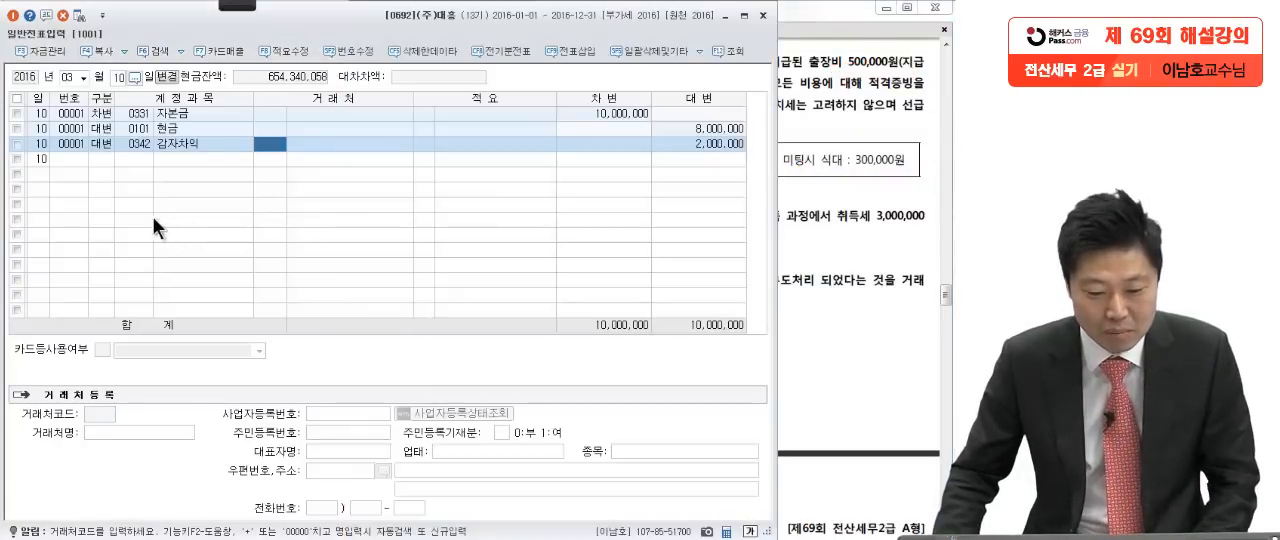
pyautogui.write('30')
pyautogui.press('Return')
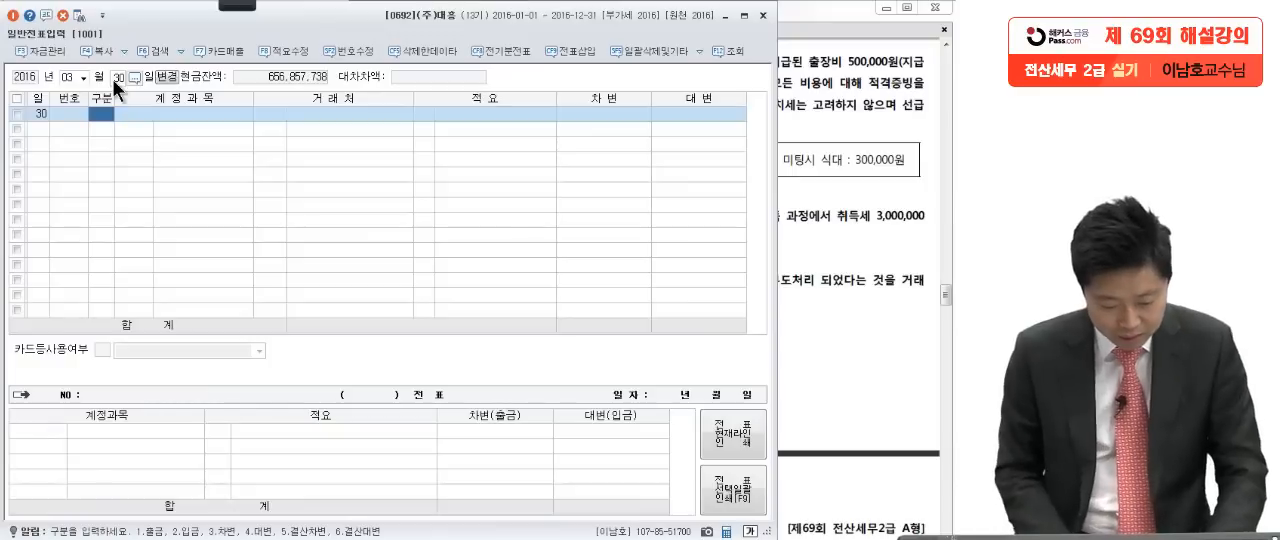
# Step: Add a credit (대변) line for account 선급금 with 500,000 to clear the travel advance in question [3]
pyautogui.write('4')
pyautogui.press('Return')
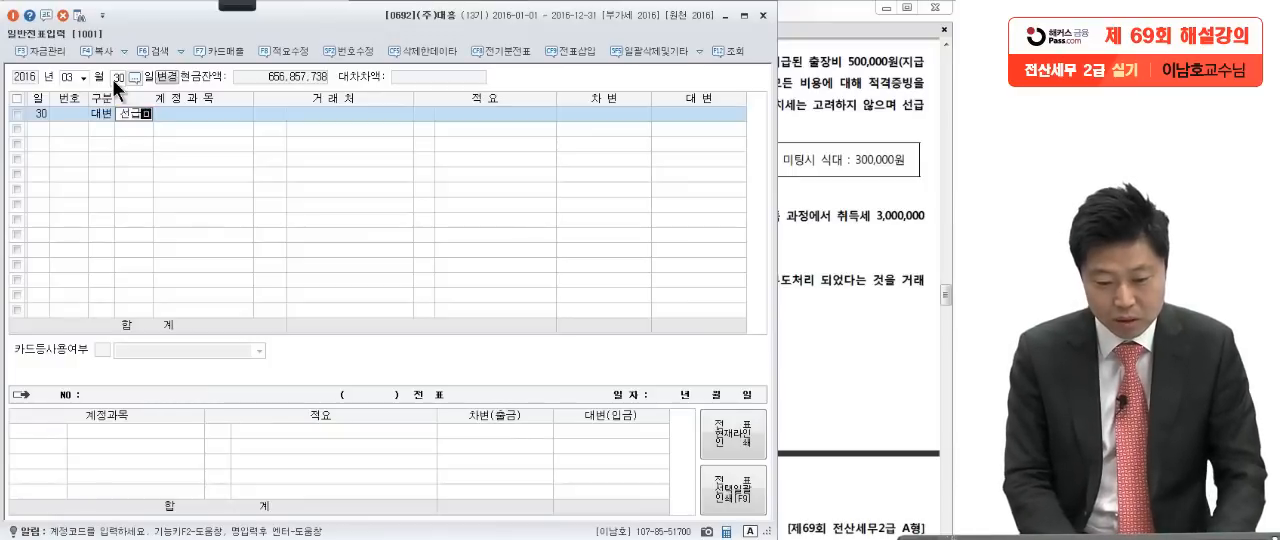
pyautogui.press('Return')
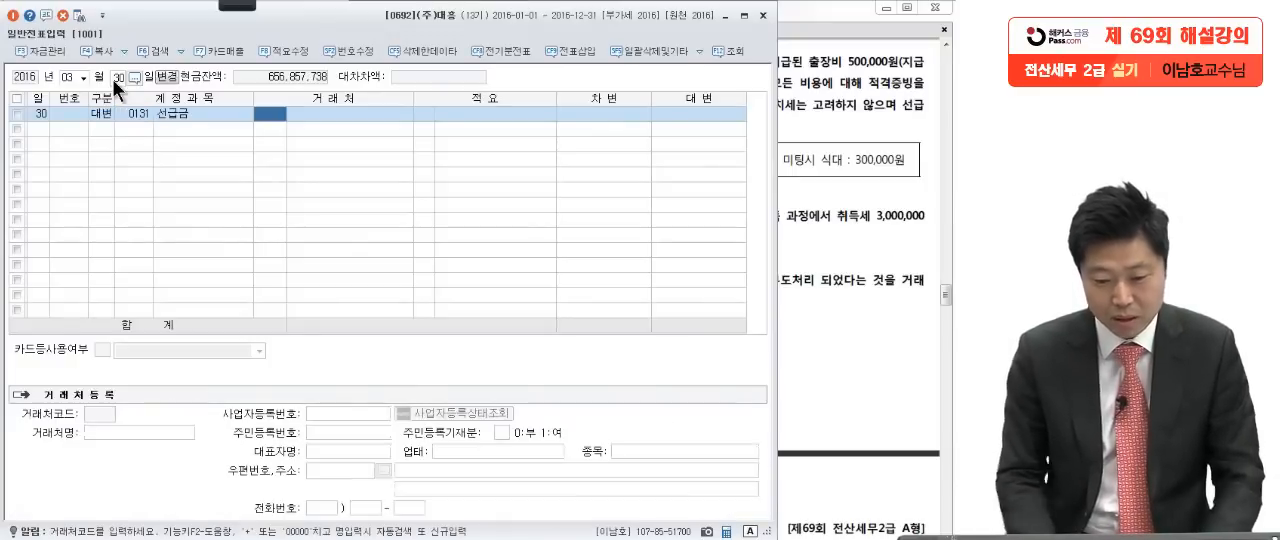
pyautogui.click(707, 116)
pyautogui.write('500,000')
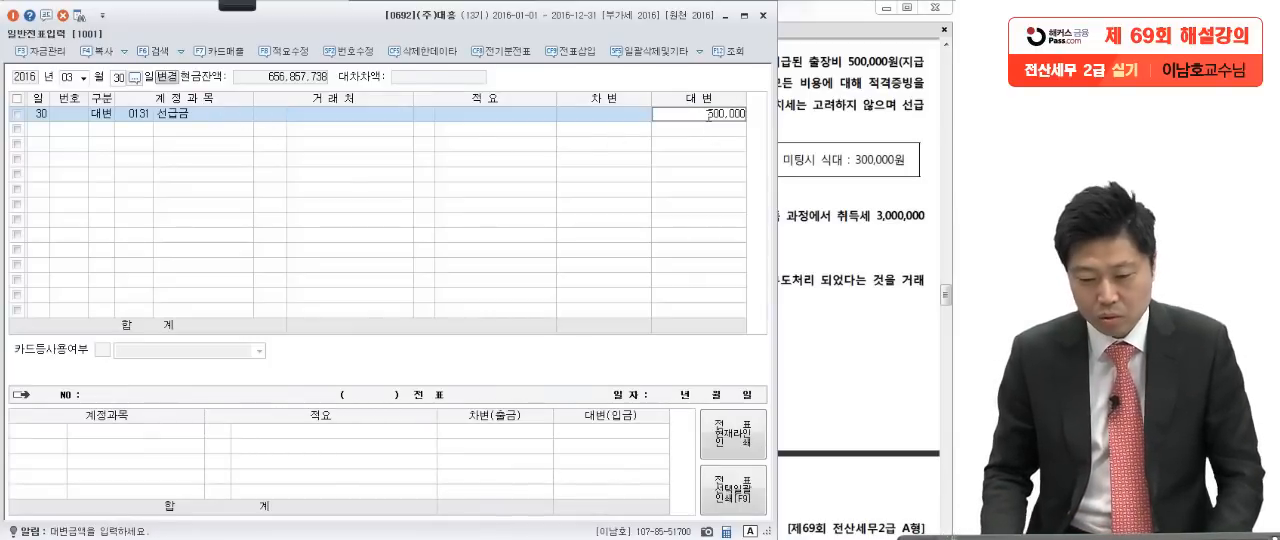
pyautogui.press('Return')
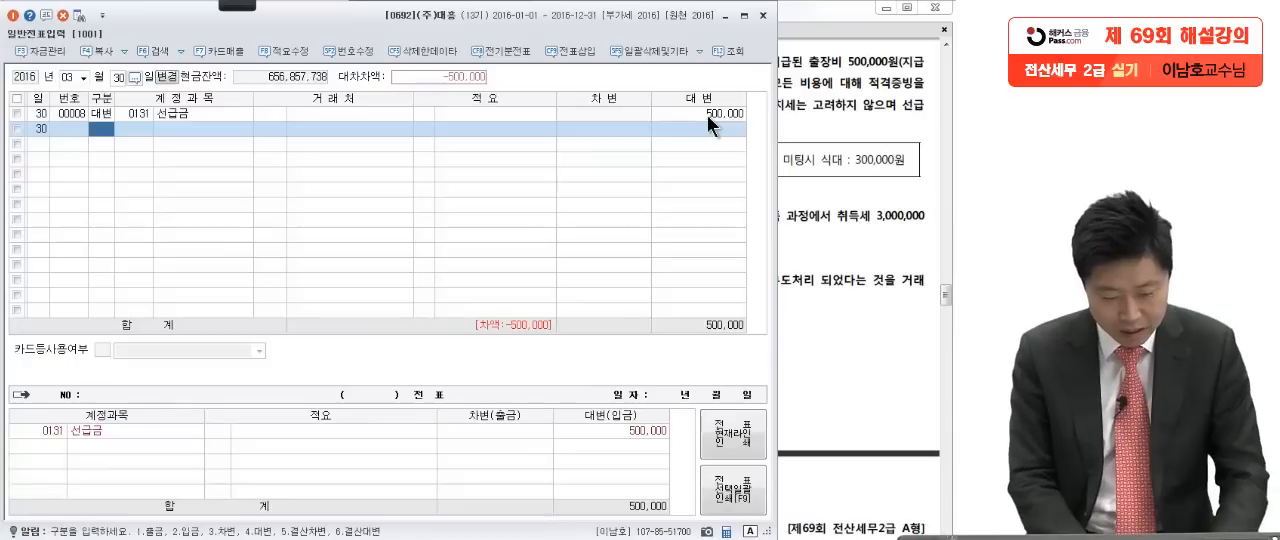
# Step: Check question [3] and add a debit (차변) line for account 0812 여비교통비 (판매관리비) with 150,000 for the KTX and taxi costs
pyautogui.write('3')
pyautogui.write('여비')
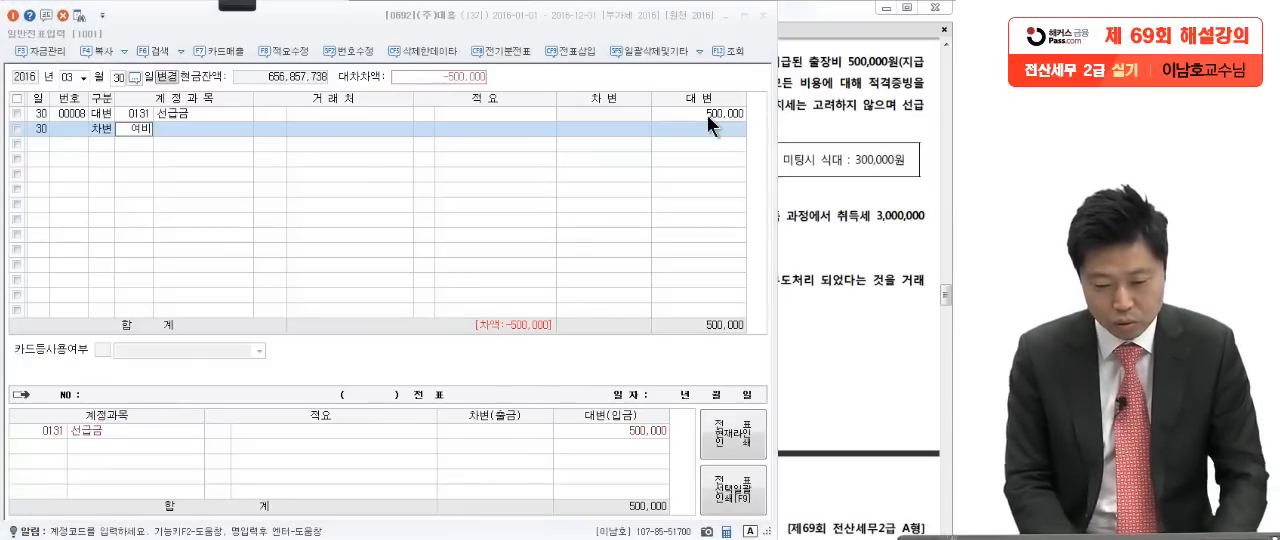
pyautogui.press('Return')
pyautogui.click(917, 222)
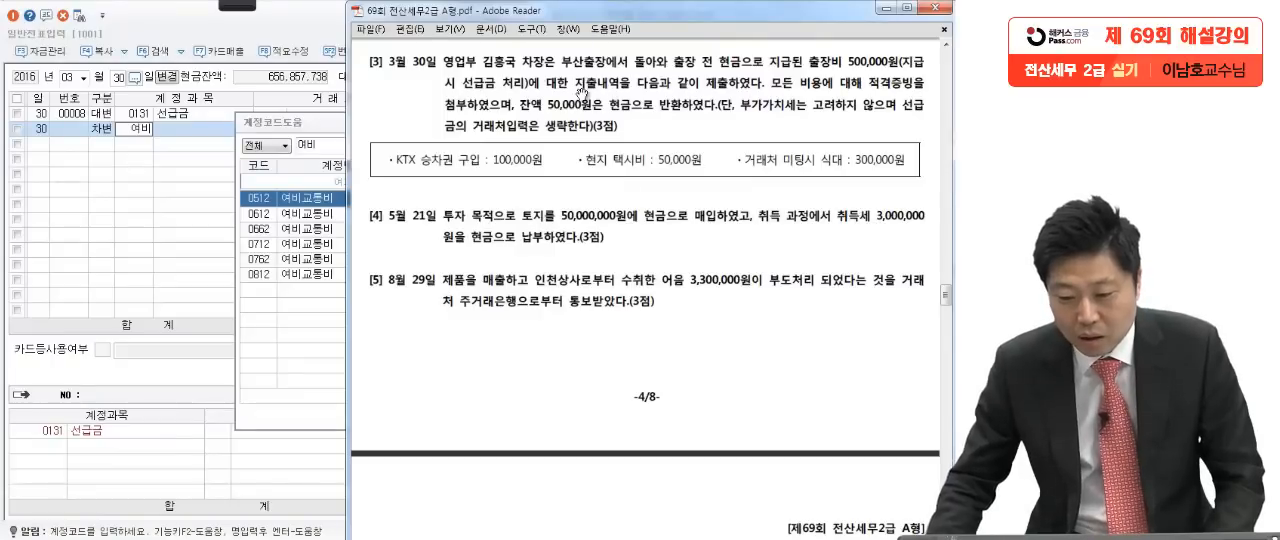
pyautogui.click(317, 120)
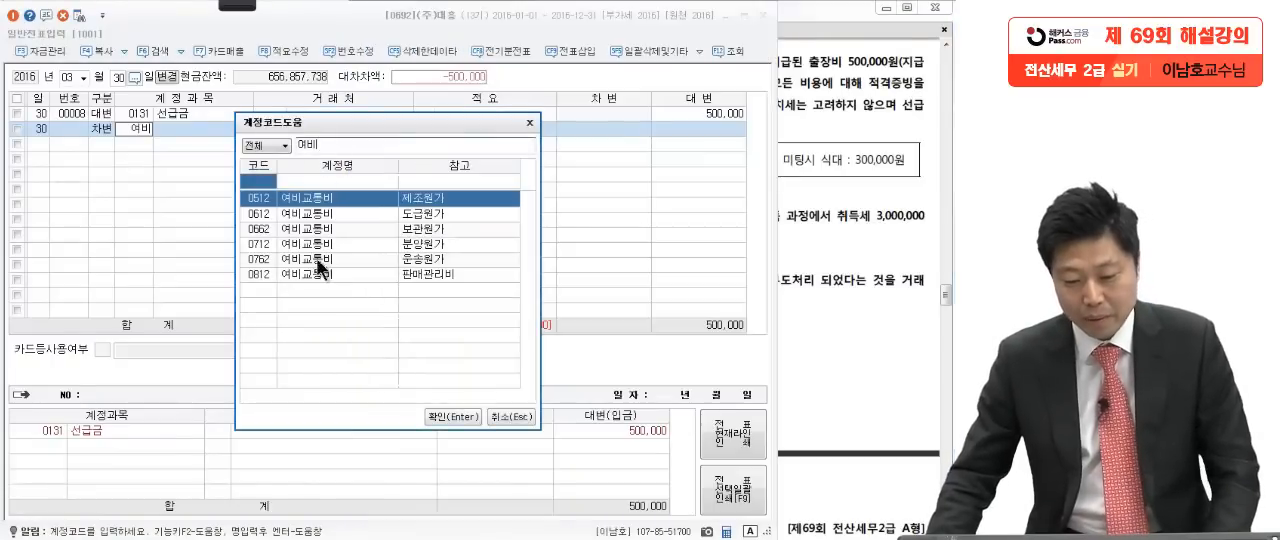
pyautogui.click(308, 273)
pyautogui.press('Return')
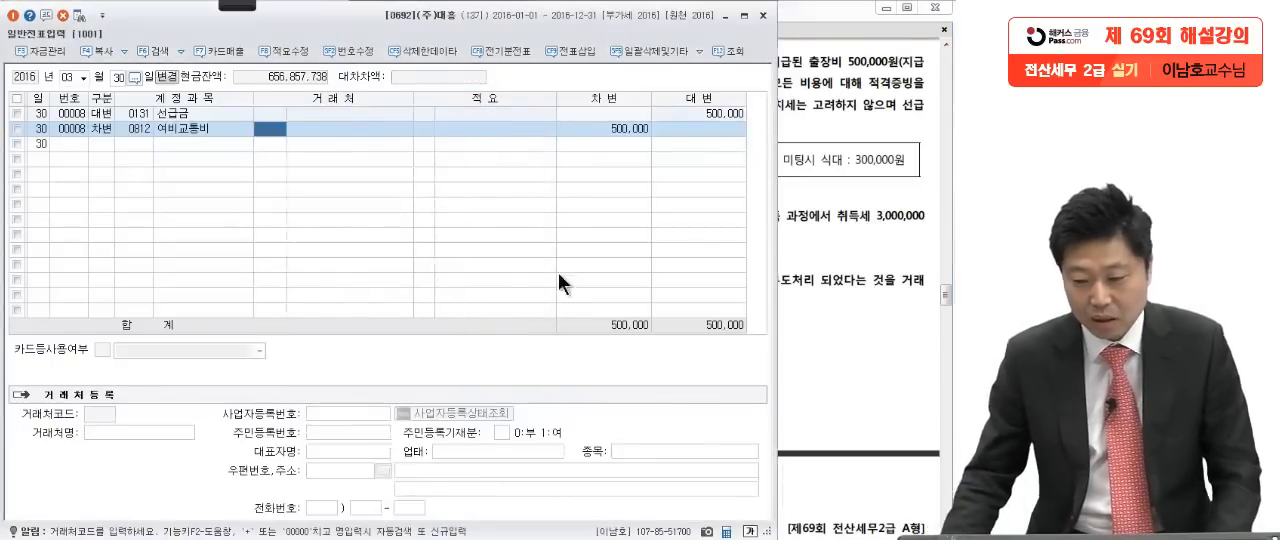
pyautogui.click(633, 130)
pyautogui.click(842, 196)
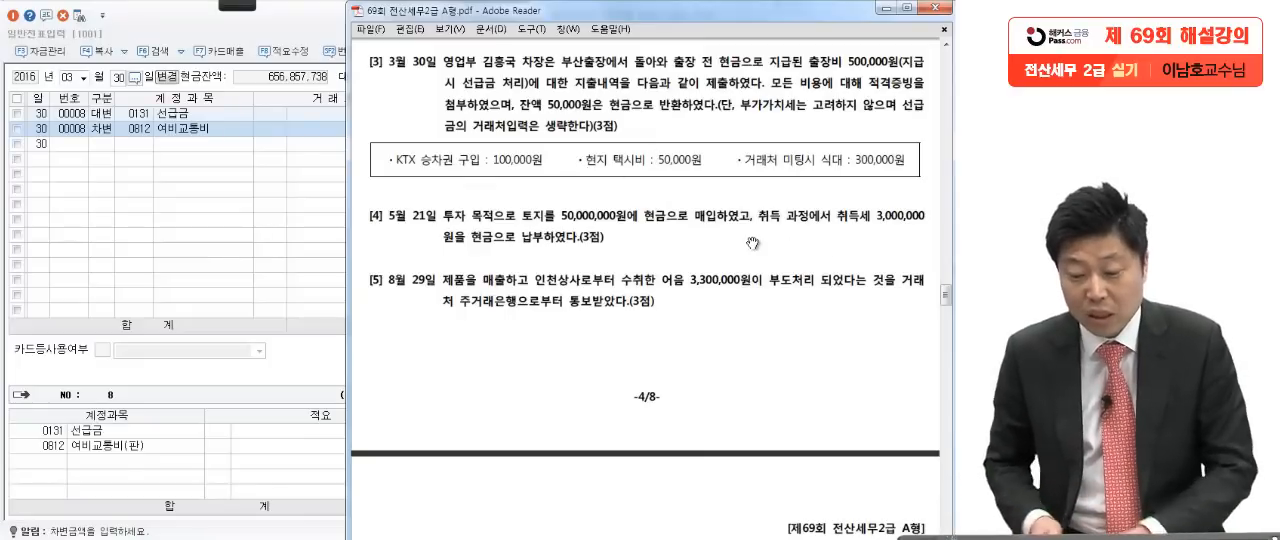
pyautogui.click(155, 185)
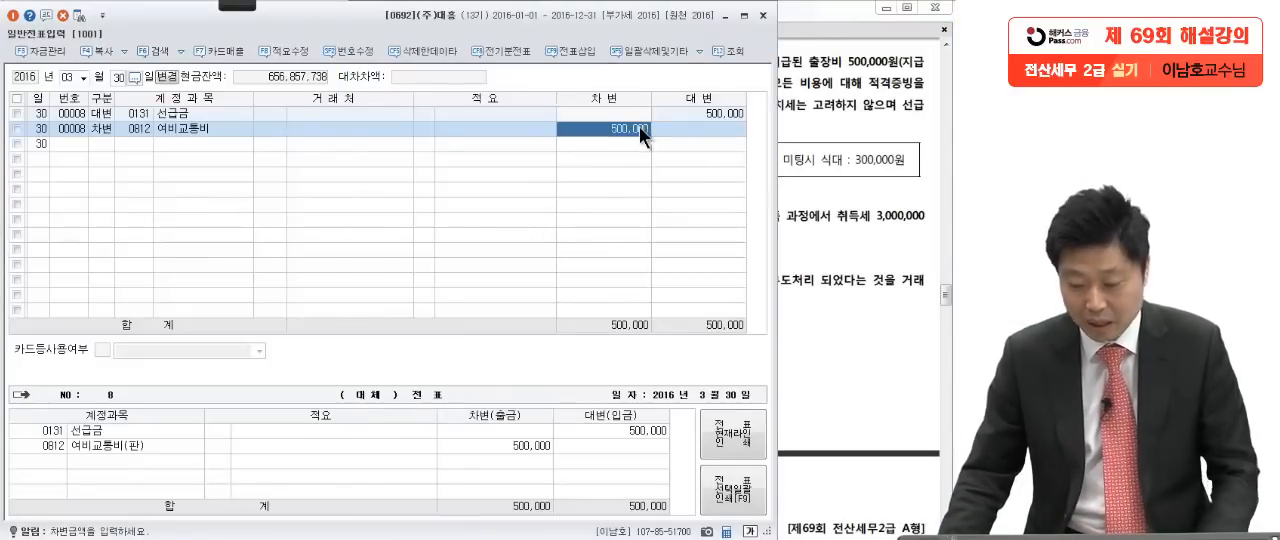
pyautogui.write('150000')
pyautogui.press('Return')
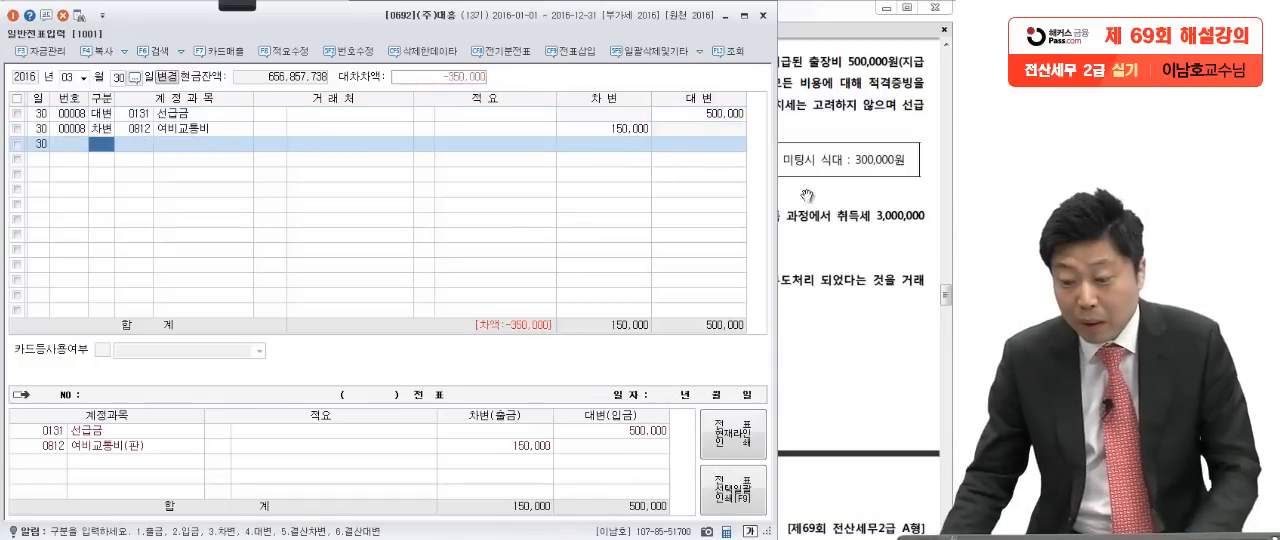
# Step: Check question [3] and add a debit (차변) line for account 0813 접대비 (판매관리비) with 300,000 for the client meal
pyautogui.click(785, 162)
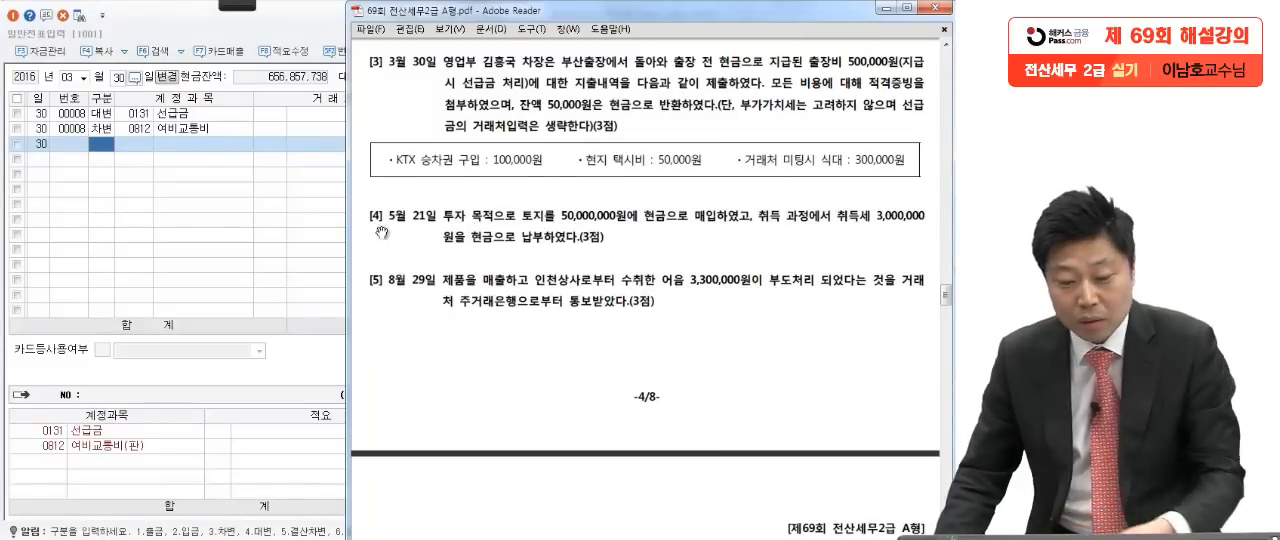
pyautogui.click(236, 225)
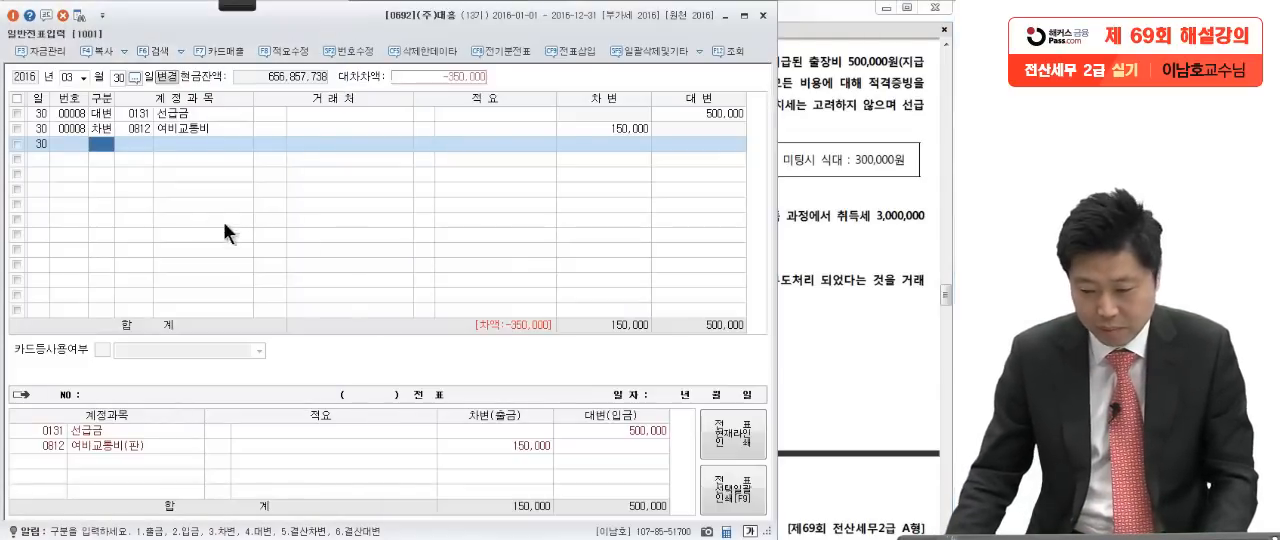
pyautogui.write('3접대')
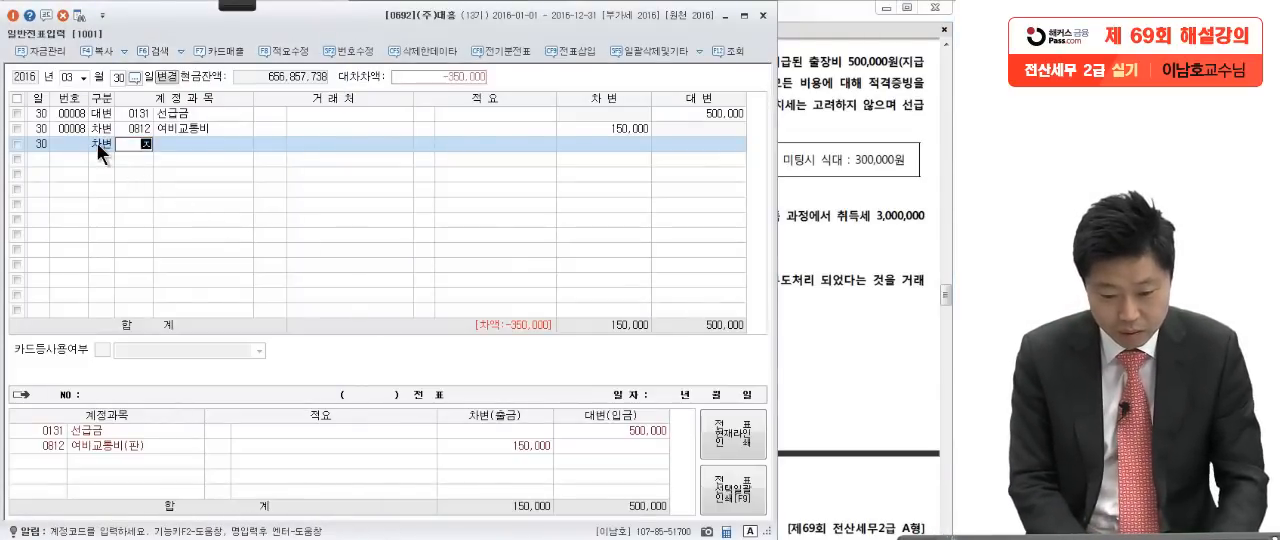
pyautogui.press('Return')
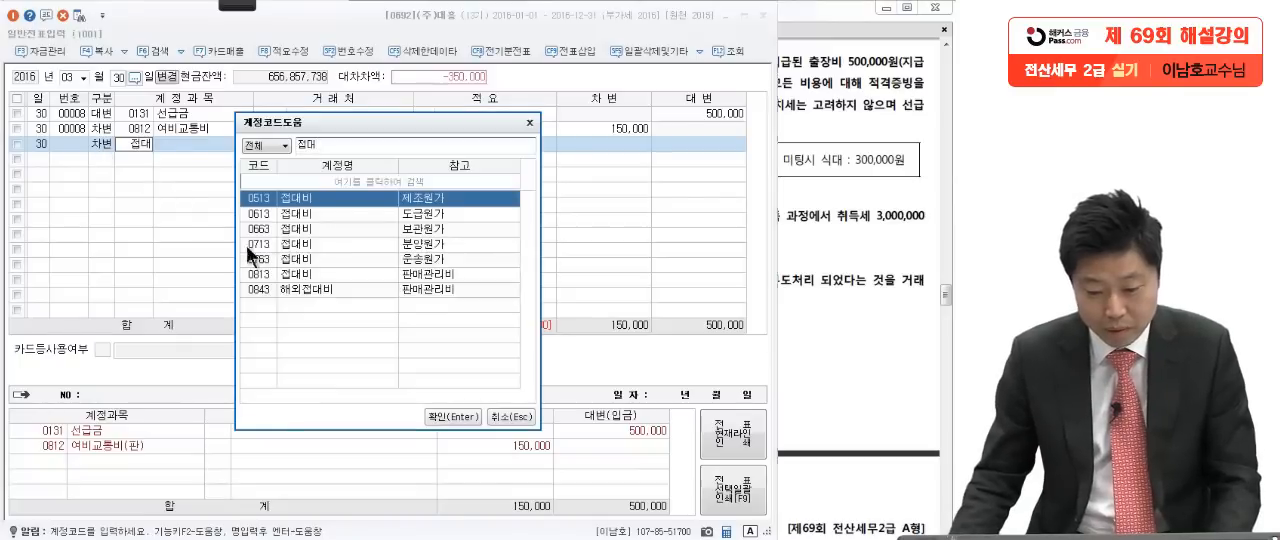
pyautogui.click(282, 276)
pyautogui.press('Return')
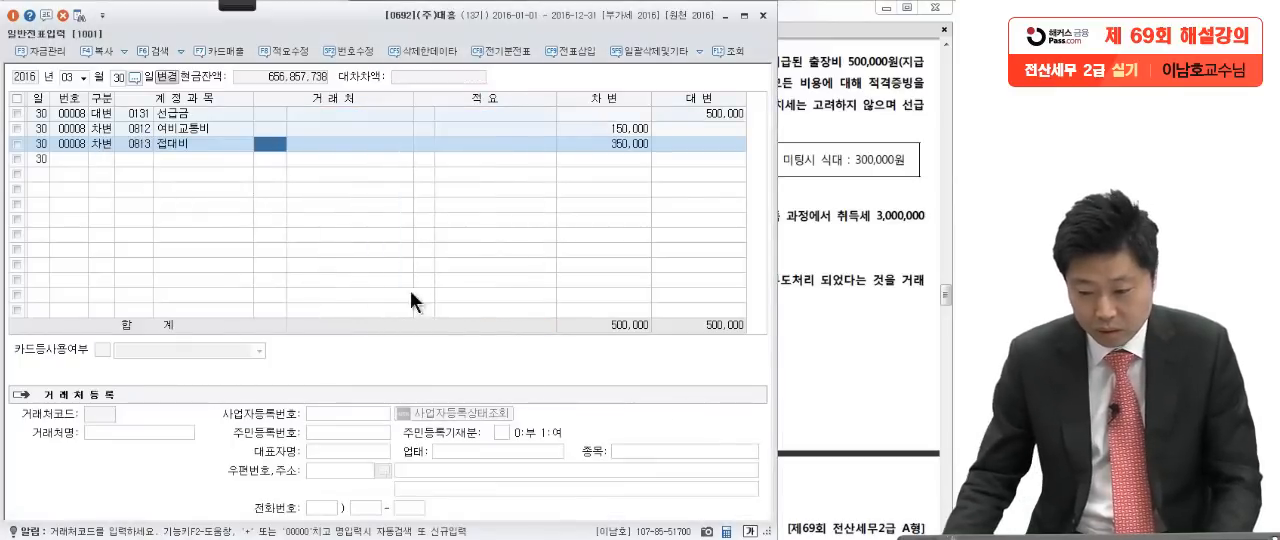
pyautogui.press('Return')
pyautogui.press('Return')
pyautogui.write('300000')
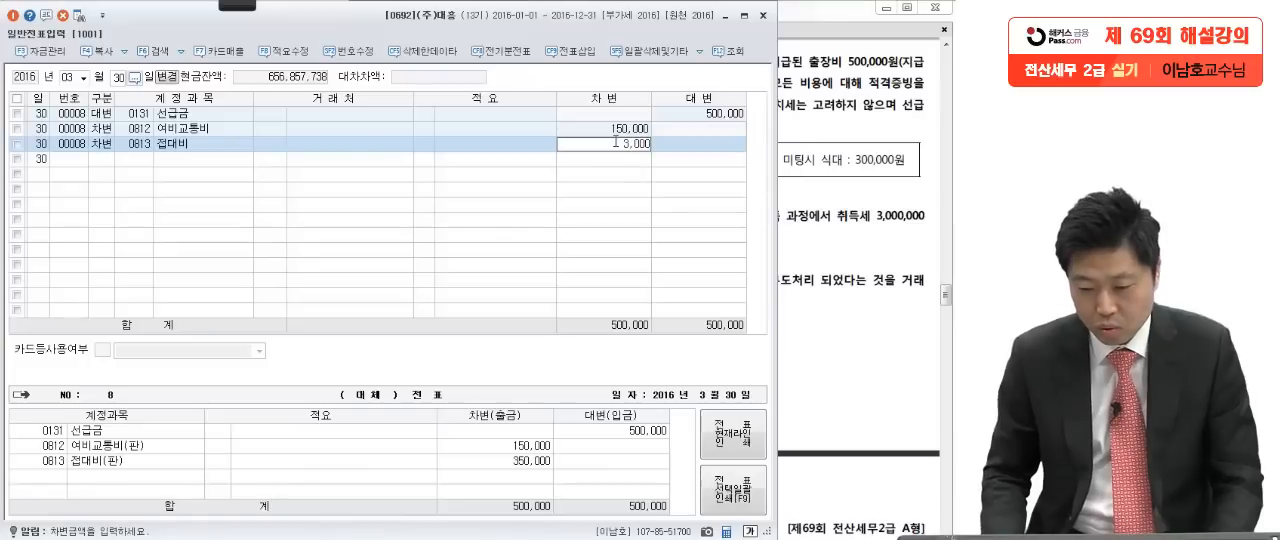
# Step: Add a debit (차변) line for account 0101 현금 with 50,000 for the returned cash balance in question [3]
pyautogui.press('Return')
pyautogui.write('3')
pyautogui.press('Return')
pyautogui.write('럭금')
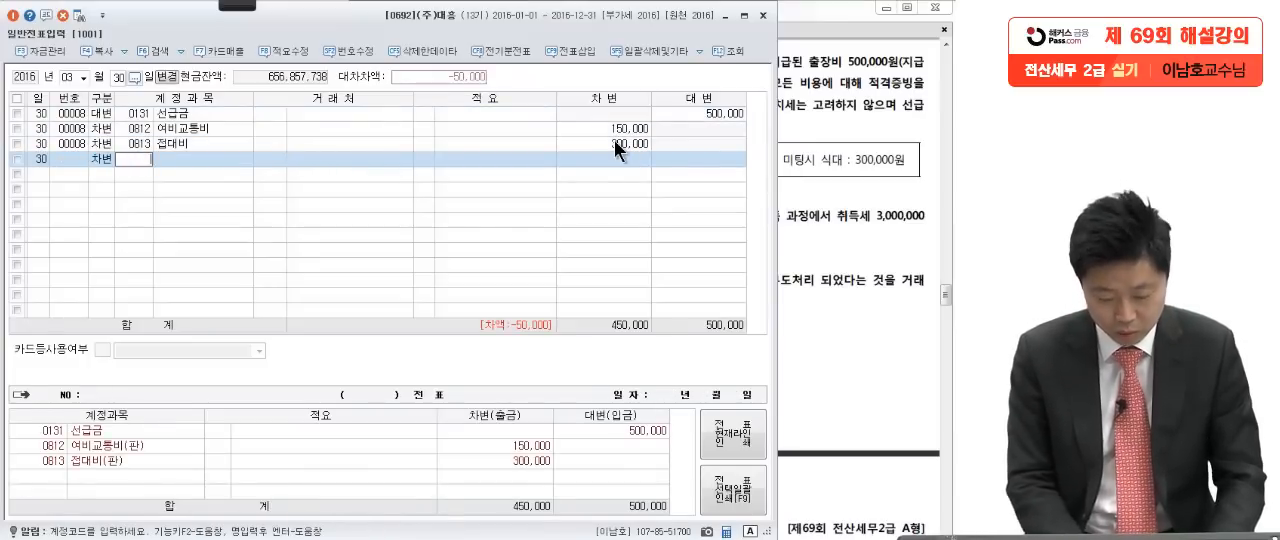
pyautogui.press('Return')
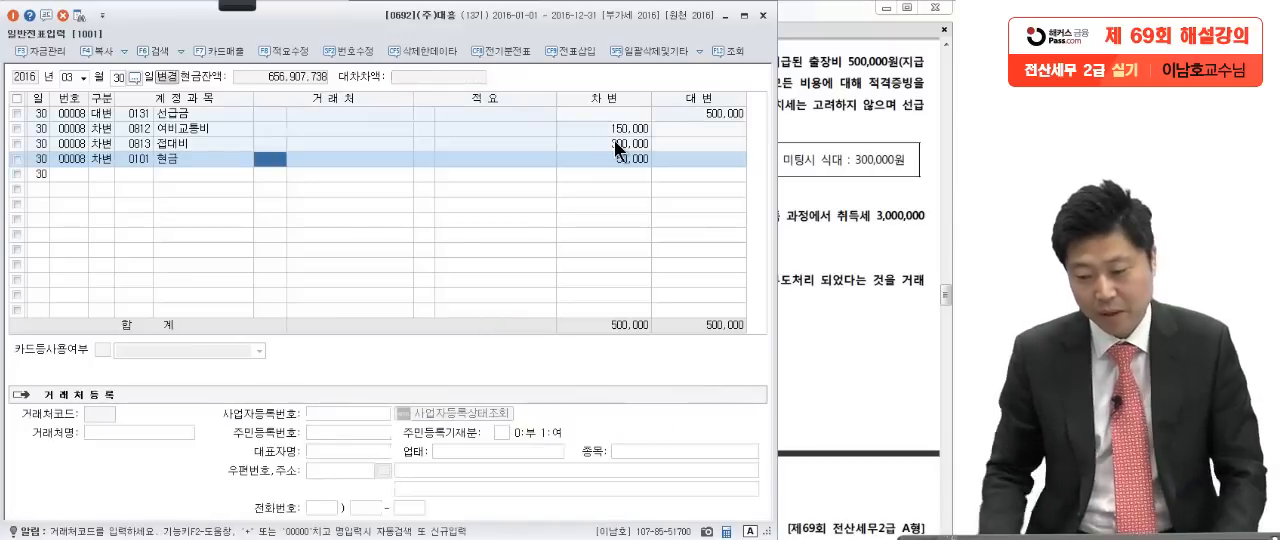
# Step: Pen-mark the investment land purchase, the cash payment and the 3,000,000 acquisition tax in question [4] of the exam PDF
pyautogui.click(808, 290)
pyautogui.scroll(-3, 802, 236)
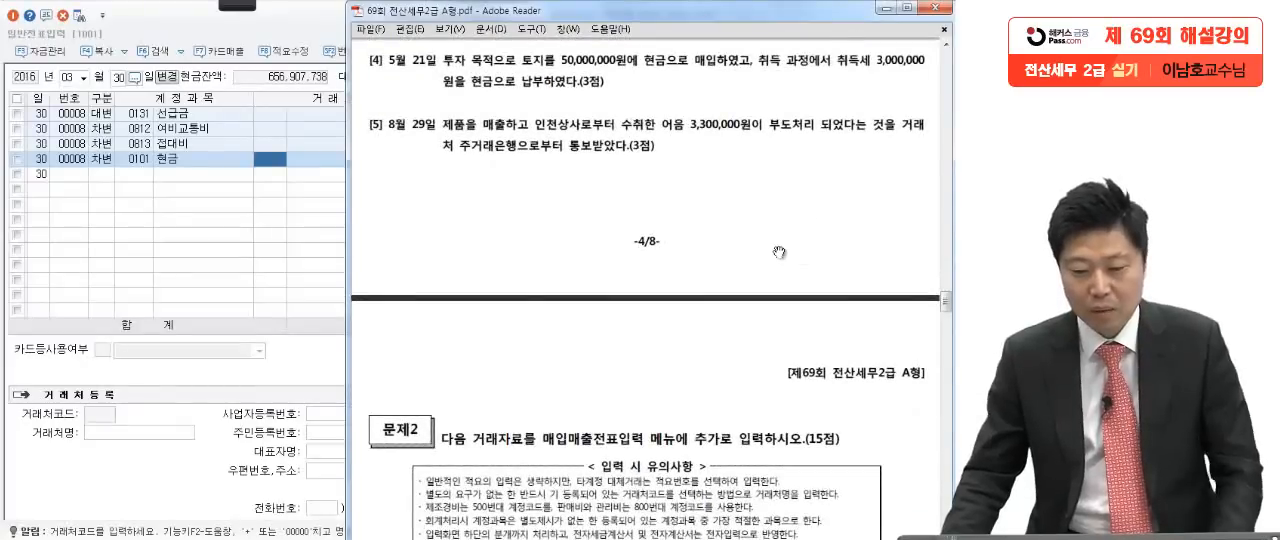
pyautogui.moveTo(247, 14)
pyautogui.click(22, 20)
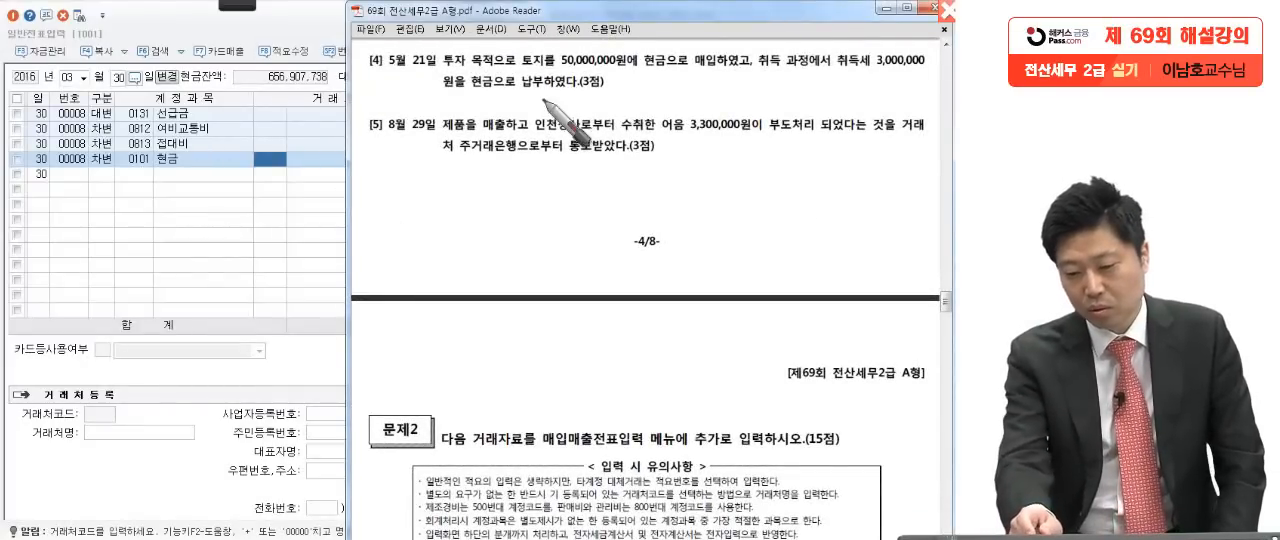
pyautogui.moveTo(641, 72); pyautogui.dragTo(699, 73)
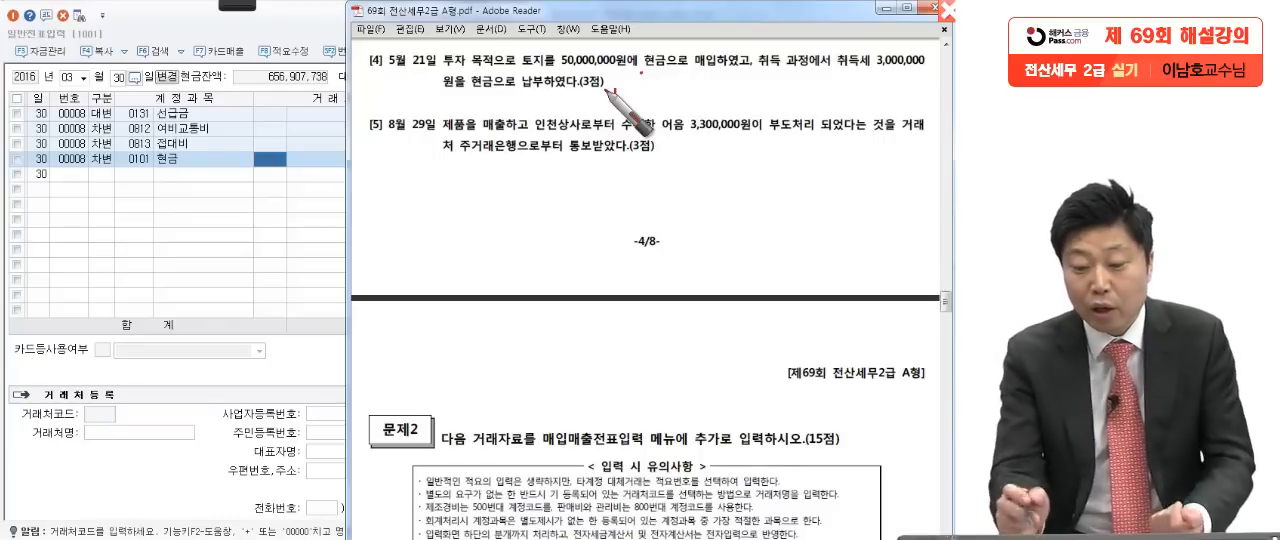
pyautogui.moveTo(524, 79); pyautogui.dragTo(537, 78)
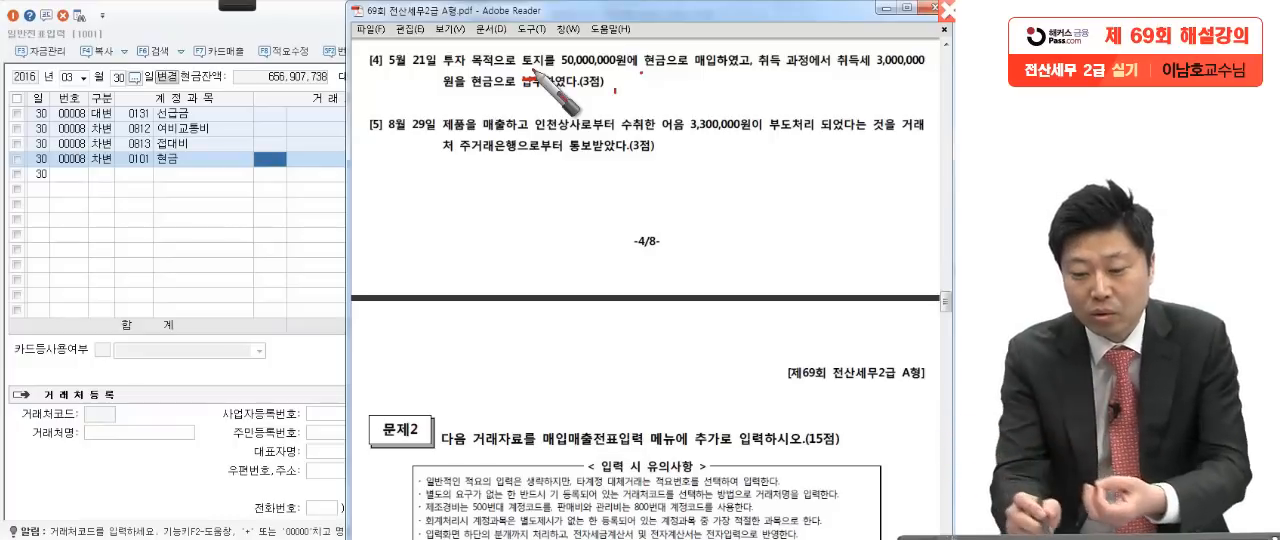
pyautogui.moveTo(424, 68); pyautogui.dragTo(530, 74)
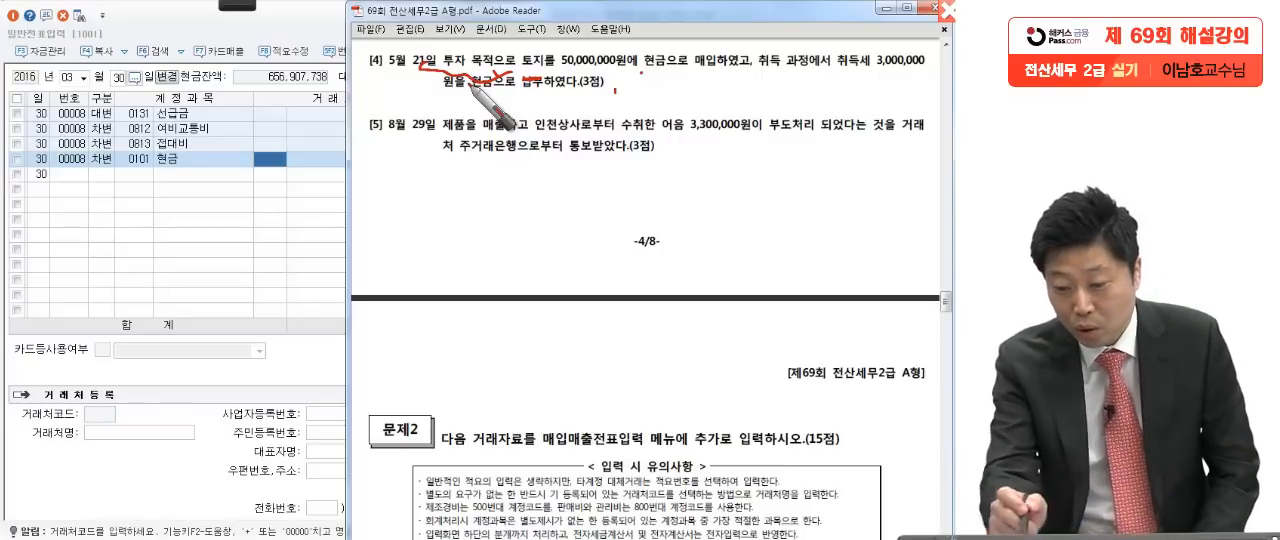
pyautogui.moveTo(466, 101); pyautogui.dragTo(516, 99)
pyautogui.moveTo(832, 74); pyautogui.dragTo(920, 76)
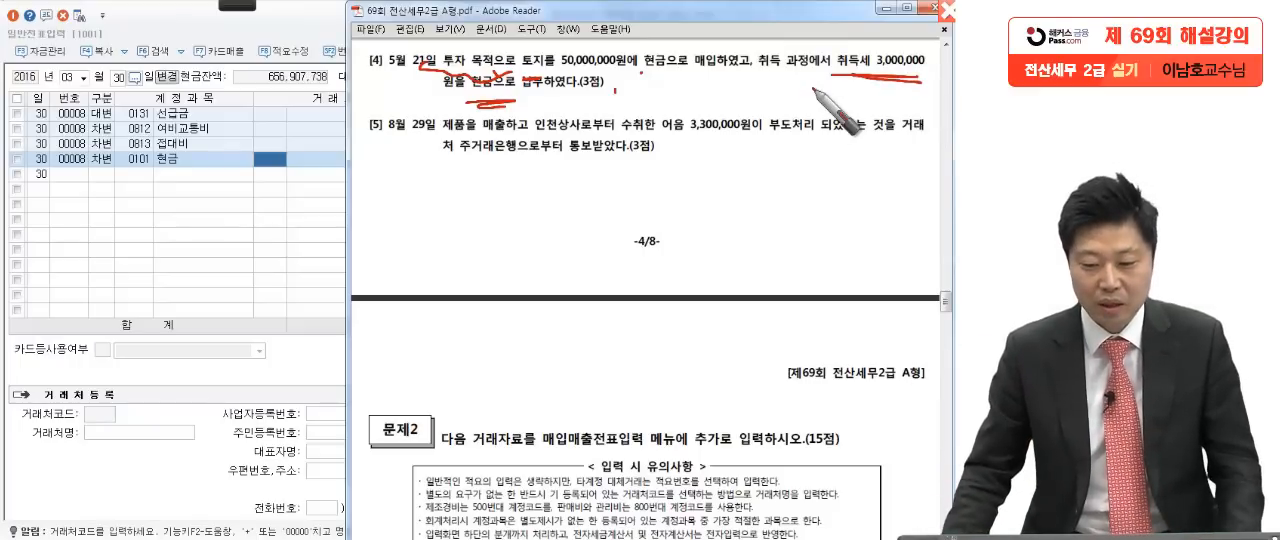
pyautogui.press('Escape')
# Step: Set the general voucher entry date to May 21 for question [4]
pyautogui.click(230, 251)
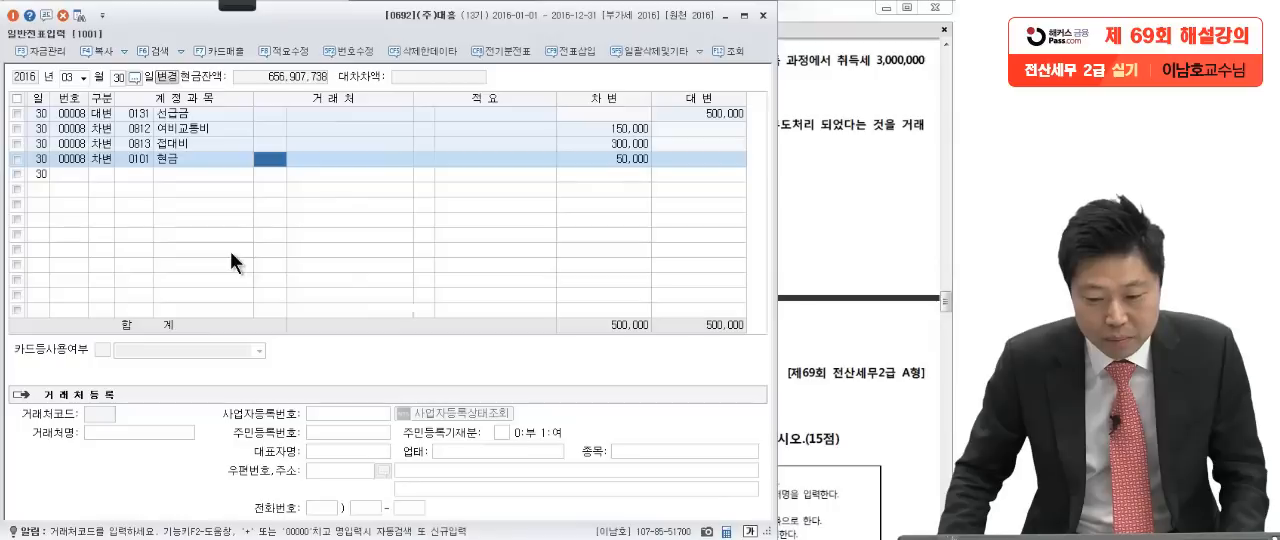
pyautogui.click(75, 73)
pyautogui.write('5')
pyautogui.press('Return')
pyautogui.write('21')
pyautogui.press('Return')
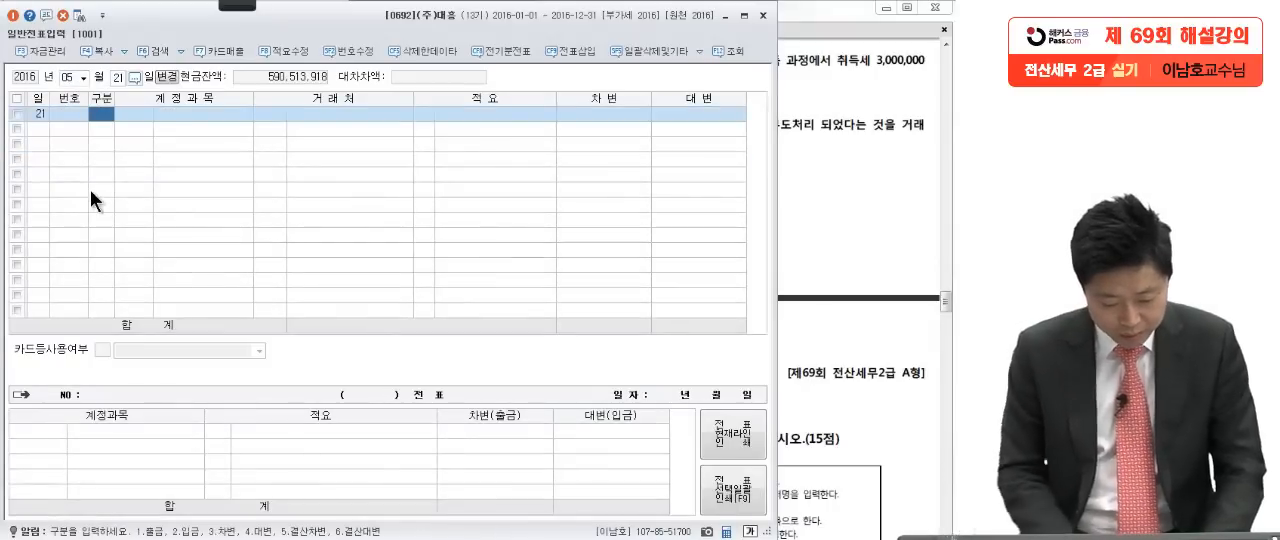
# Step: Add a debit (차변) line for account 0183 투자부동산 with 53,000,000, covering the land price plus acquisition tax in question [4]
pyautogui.write('3')
pyautogui.press('Return')
pyautogui.write('투')
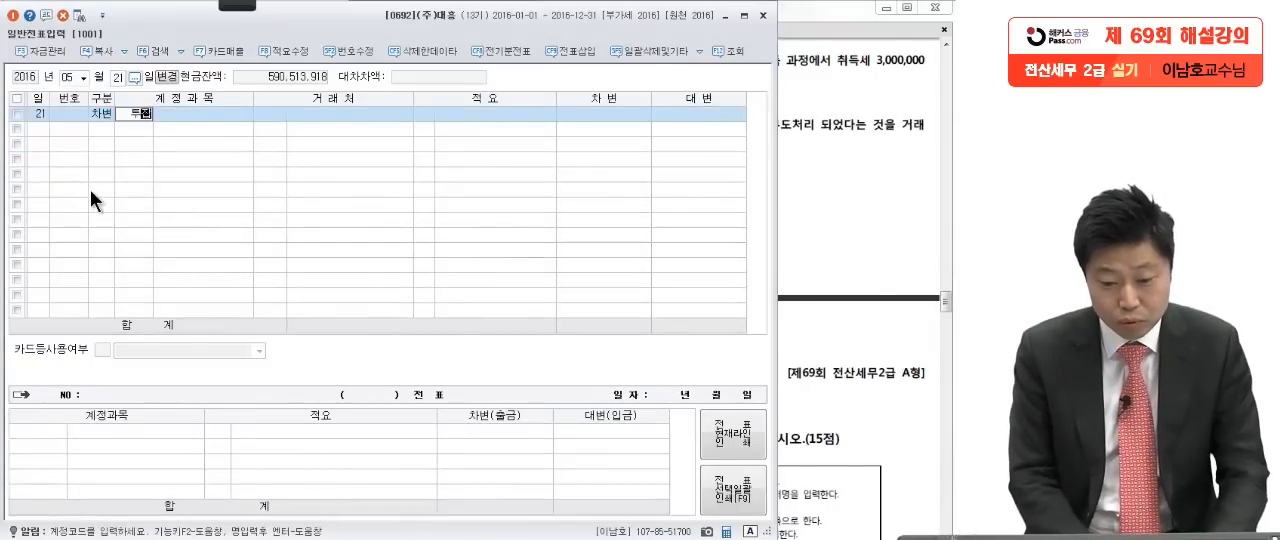
pyautogui.write('자부')
pyautogui.press('Return')
pyautogui.press('Return')
pyautogui.click(838, 156)
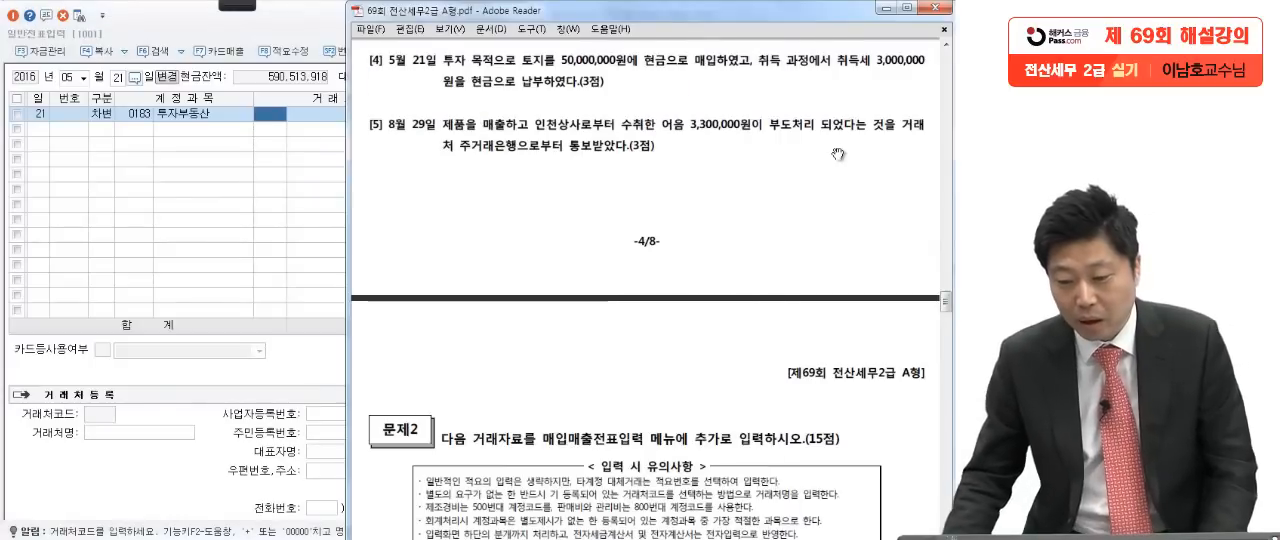
pyautogui.click(300, 202)
pyautogui.click(593, 116)
pyautogui.write('53,000,')
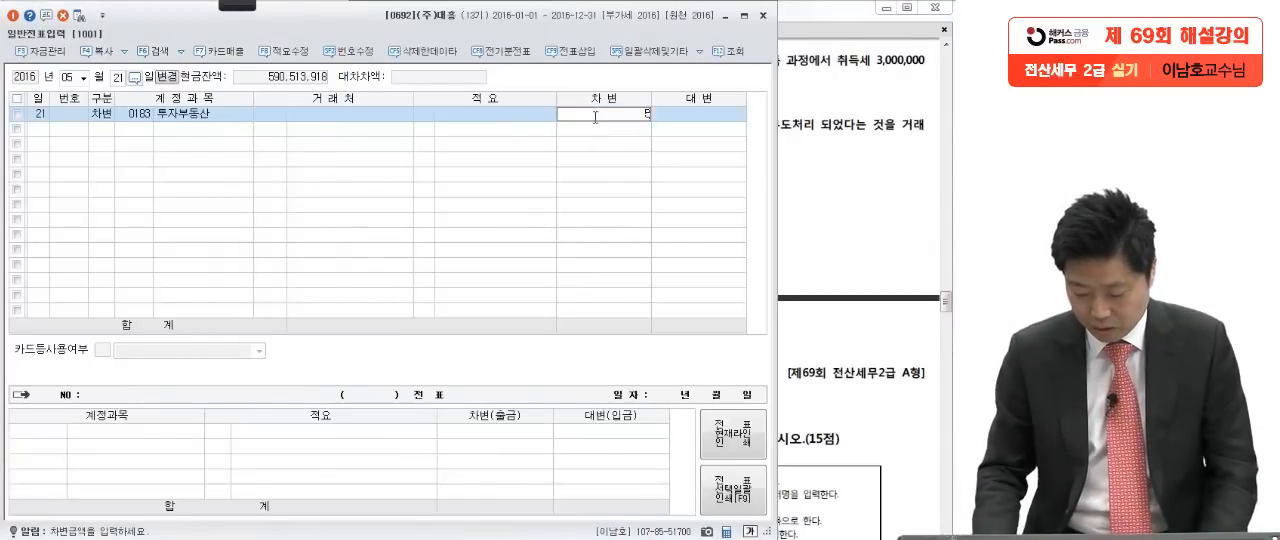
pyautogui.write('000')
pyautogui.press('Return')
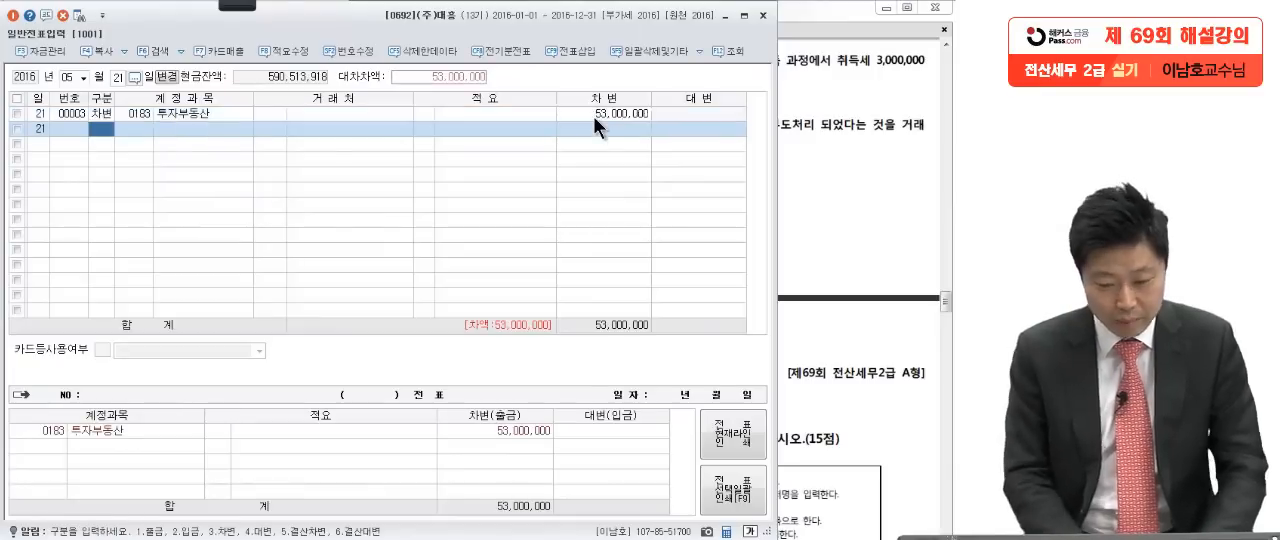
# Step: Add a credit (대변) line for account 0101 현금 with 53,000,000 to balance question [4]
pyautogui.write('4')
pyautogui.press('Return')
pyautogui.write('101')
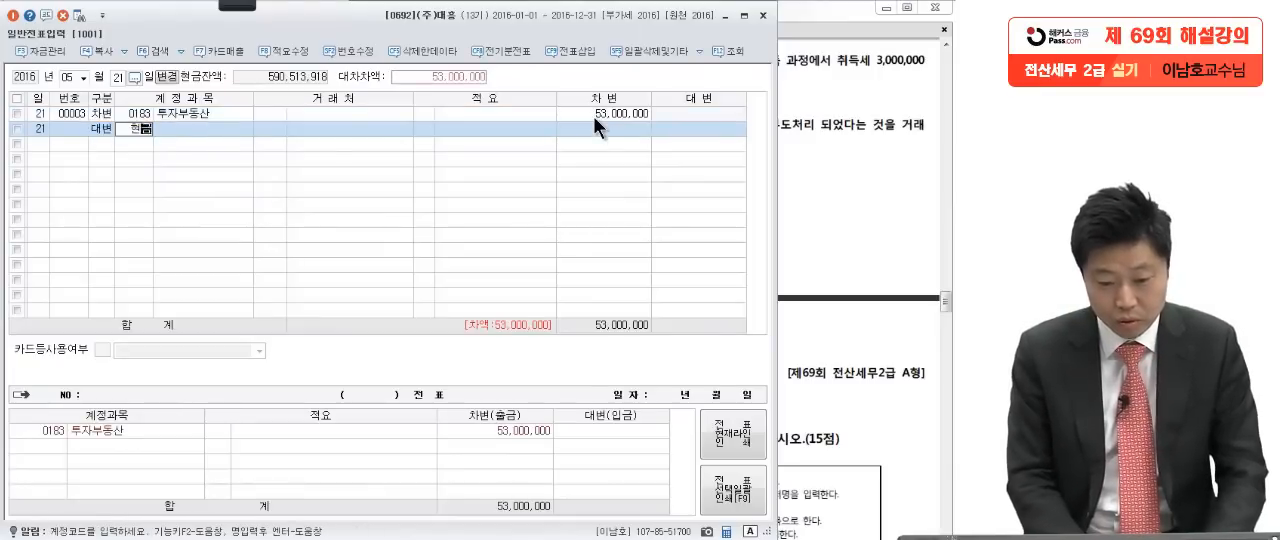
pyautogui.press('Return')
# Step: Pen-mark the word 어음 and the 3,300,000 dishonoured note details in question [5] of the exam PDF
pyautogui.click(840, 133)
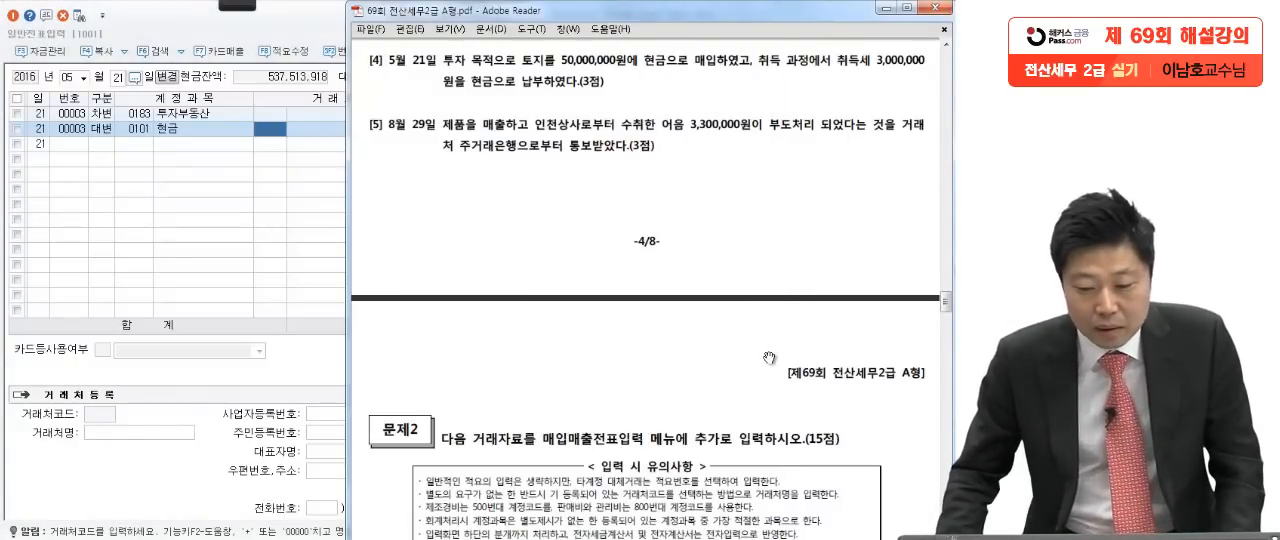
pyautogui.moveTo(740, 407); pyautogui.dragTo(736, 340)
pyautogui.moveTo(239, 8)
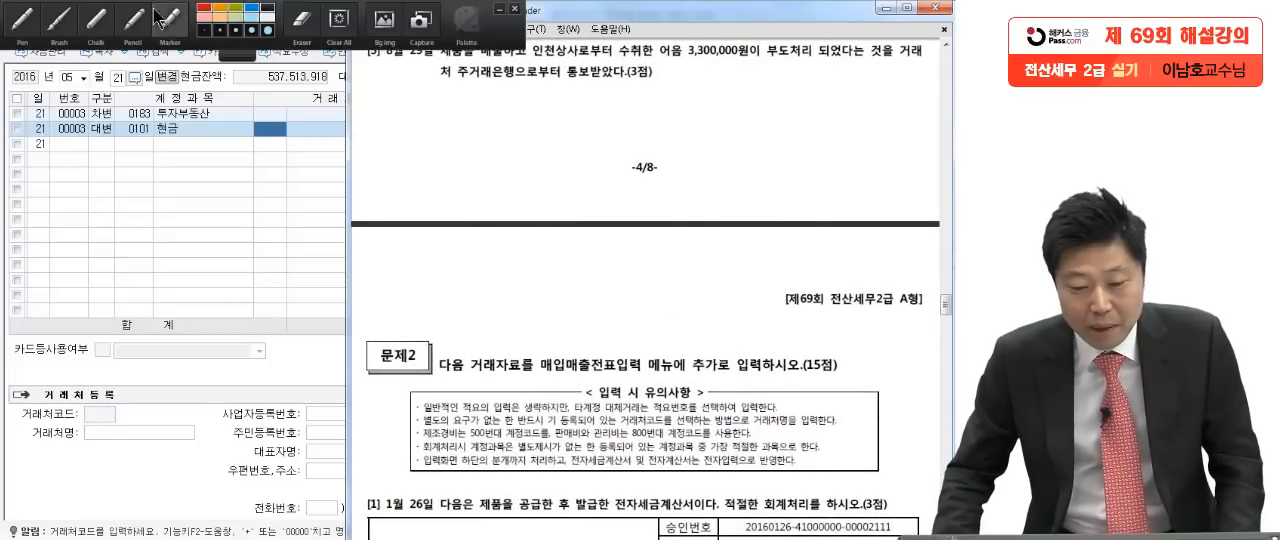
pyautogui.click(28, 18)
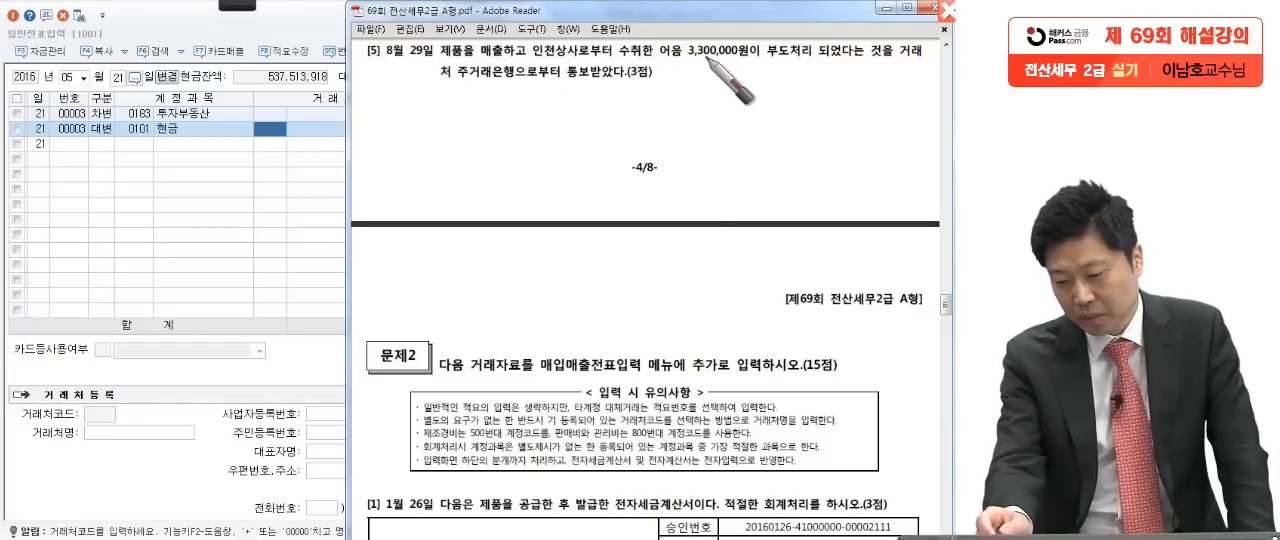
pyautogui.moveTo(753, 58); pyautogui.dragTo(757, 55)
pyautogui.click(920, 63)
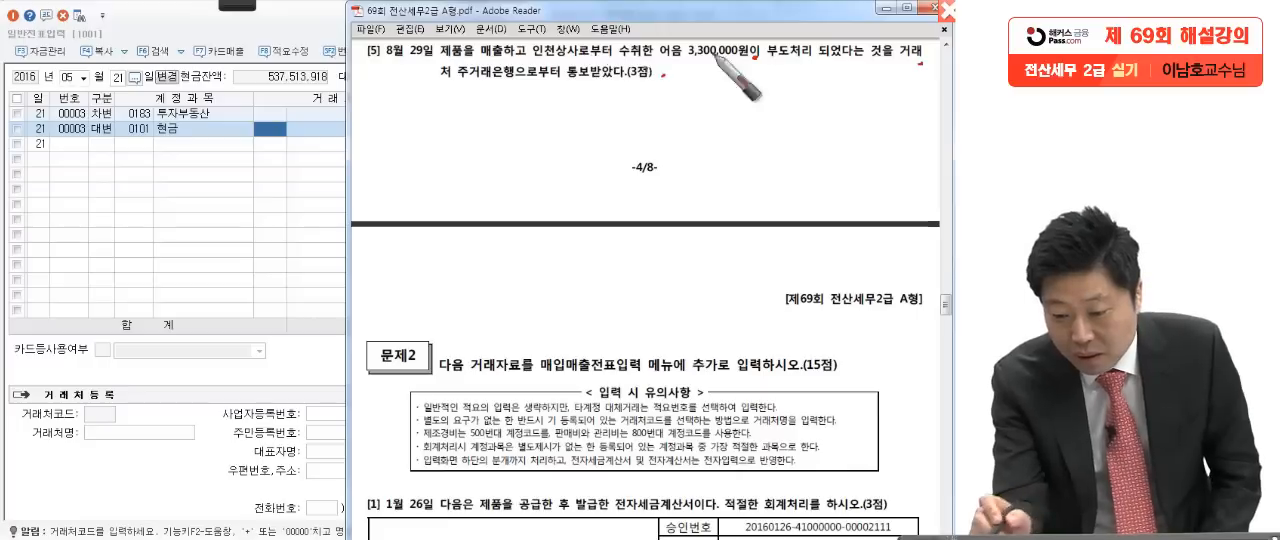
pyautogui.moveTo(652, 64); pyautogui.dragTo(668, 62)
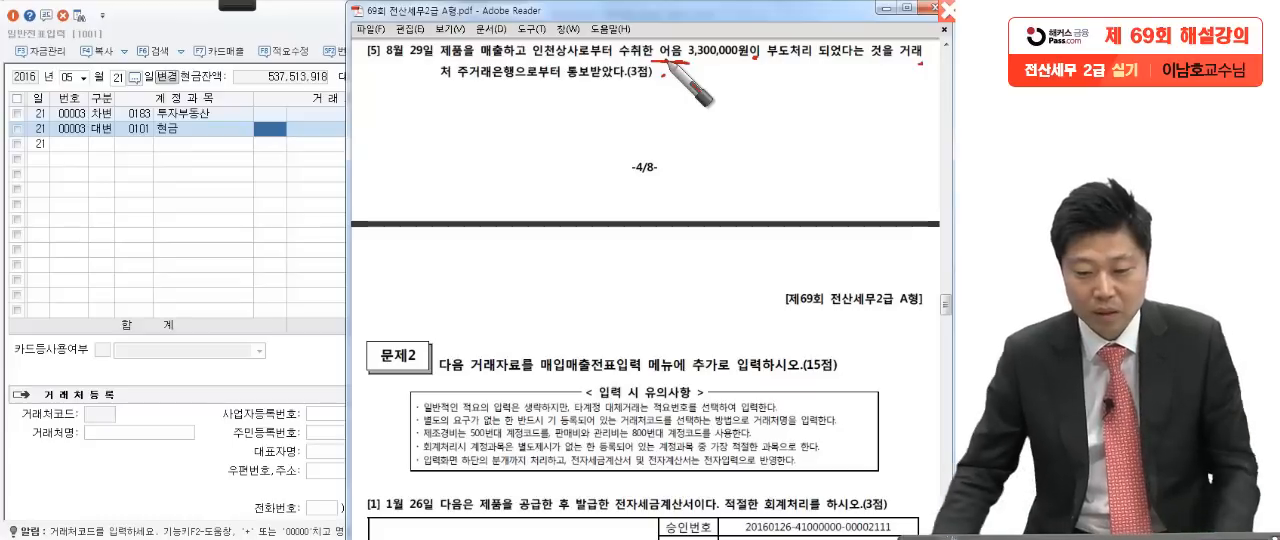
# Step: Set the general voucher entry date to August 29 for question [5]
pyautogui.click(191, 262)
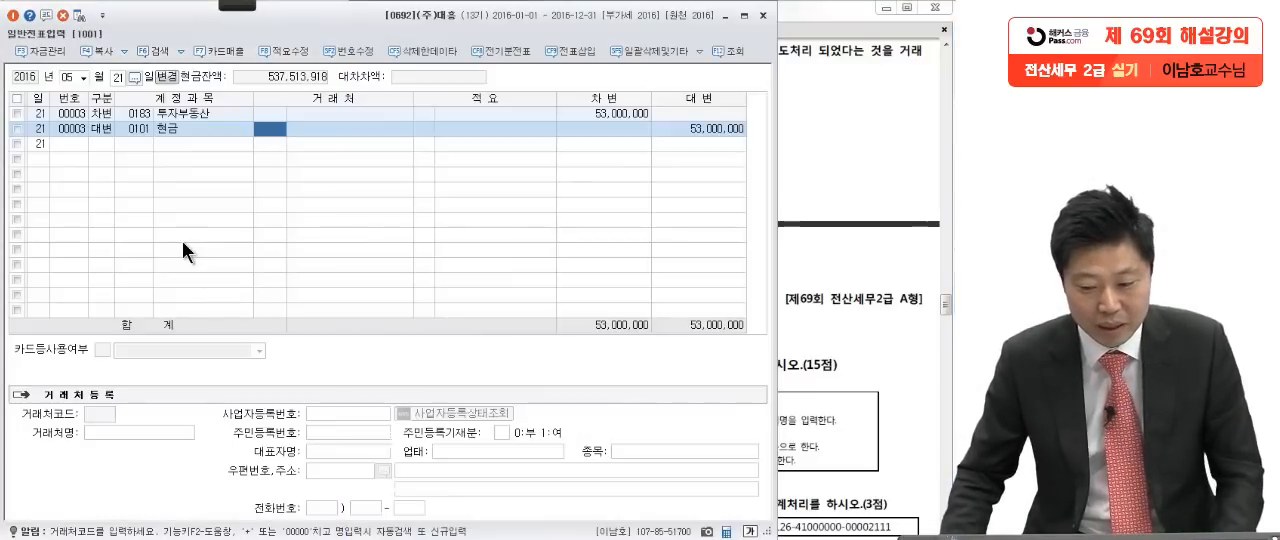
pyautogui.click(68, 79)
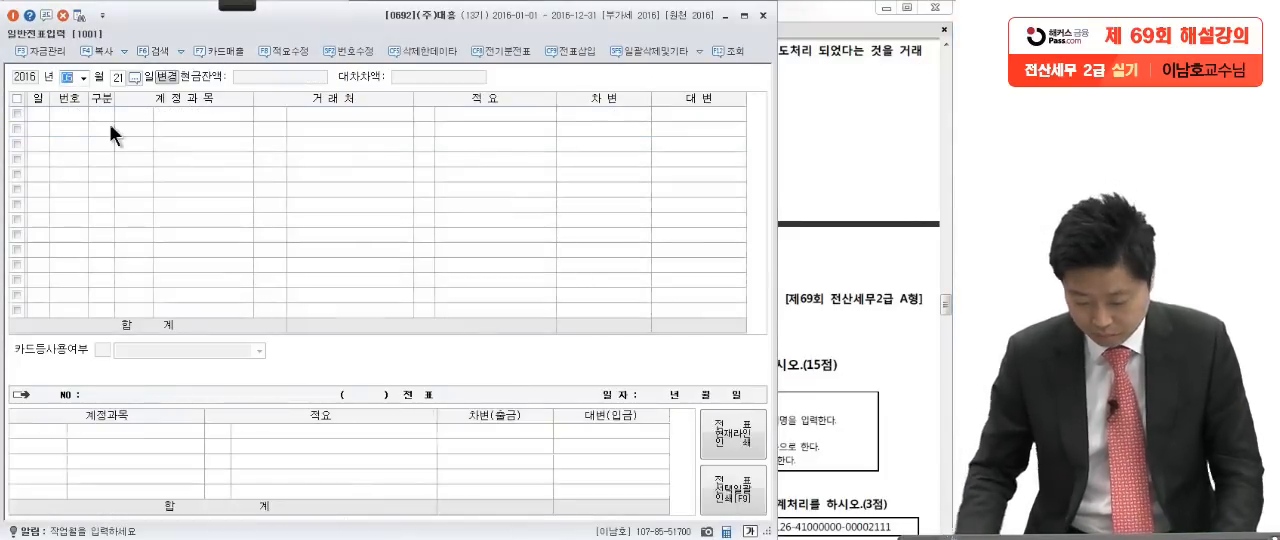
pyautogui.write('8')
pyautogui.press('Return')
pyautogui.write('29')
pyautogui.press('Return')
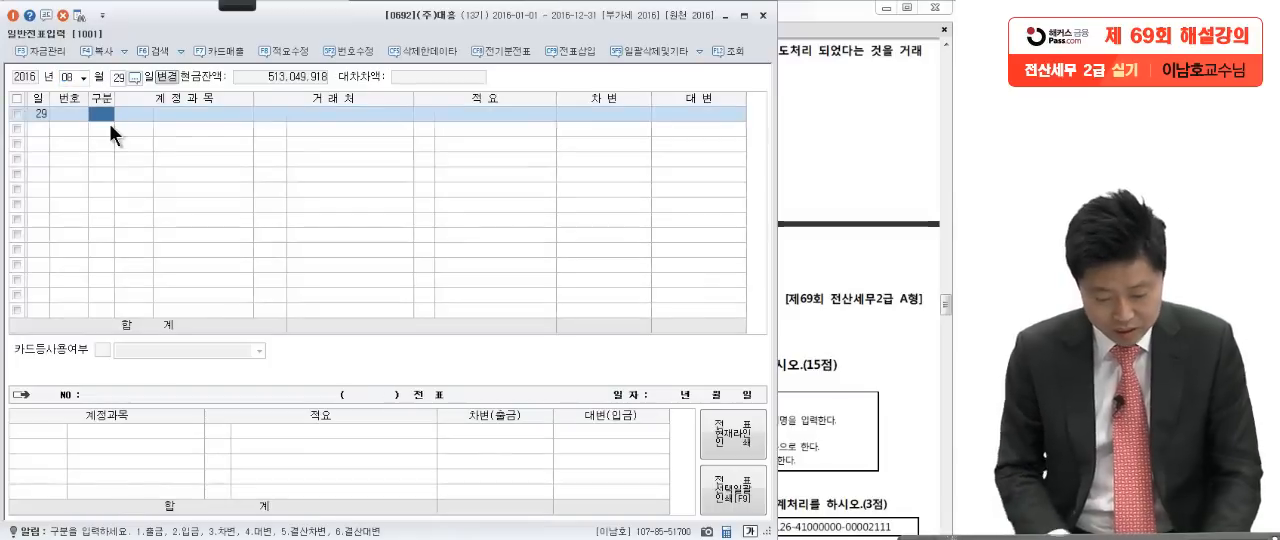
# Step: Start a credit (대변) line for account 0110 받을어음 in the question [5] voucher
pyautogui.write('4')
pyautogui.press('Return')
pyautogui.write('받을')
pyautogui.press('Return')
pyautogui.press('Return')
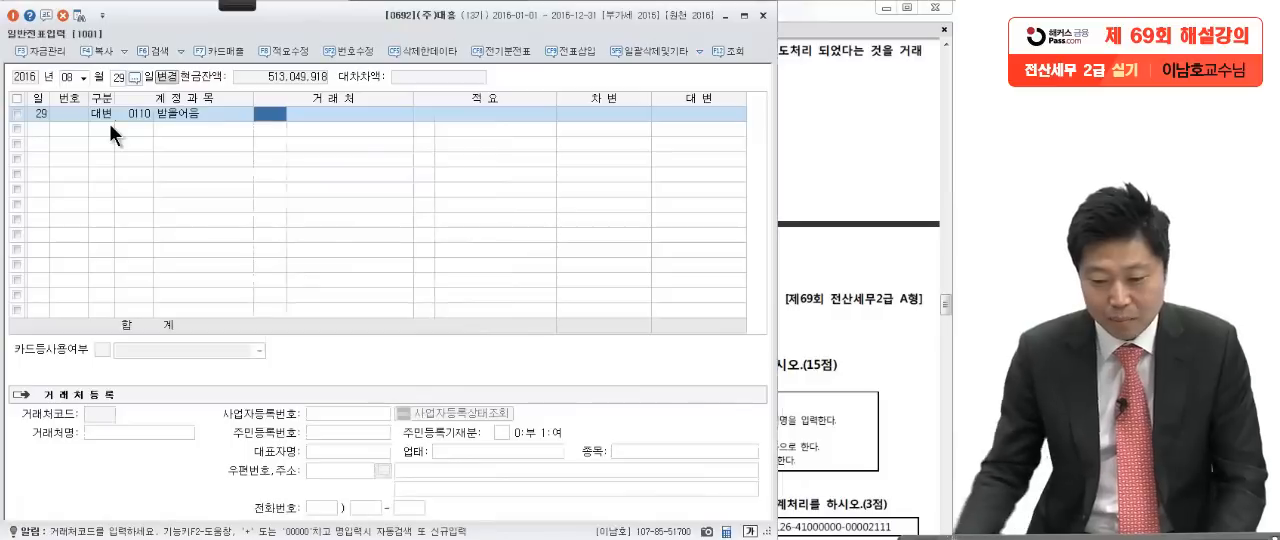
# Step: Assign customer 00209 인천상사 to the credit 받을어음 line of the question [5] voucher
pyautogui.click(874, 40)
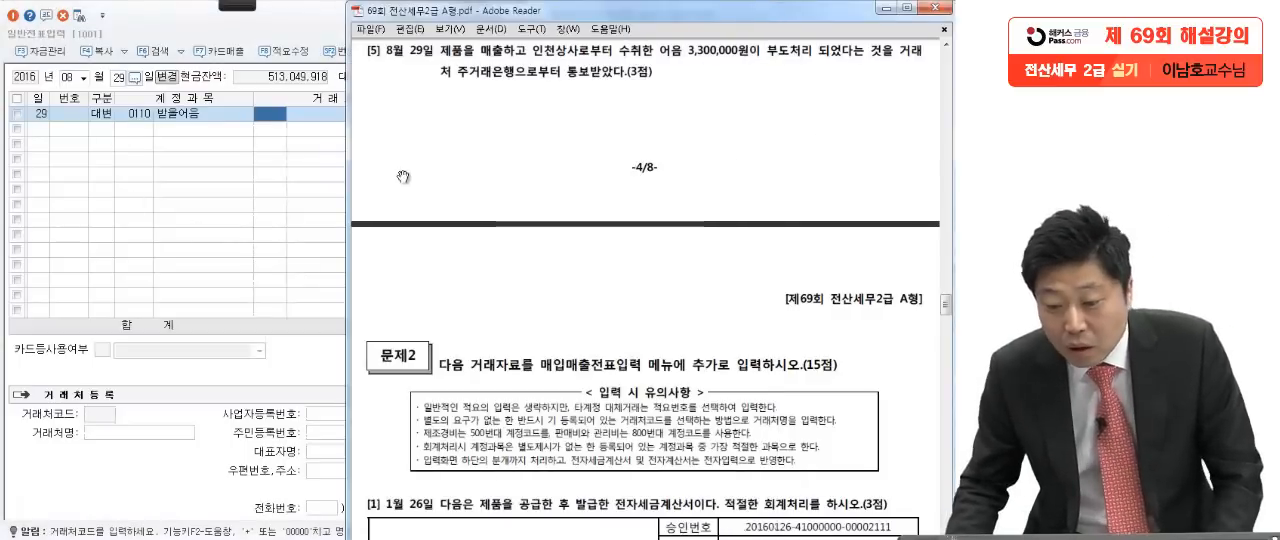
pyautogui.click(179, 182)
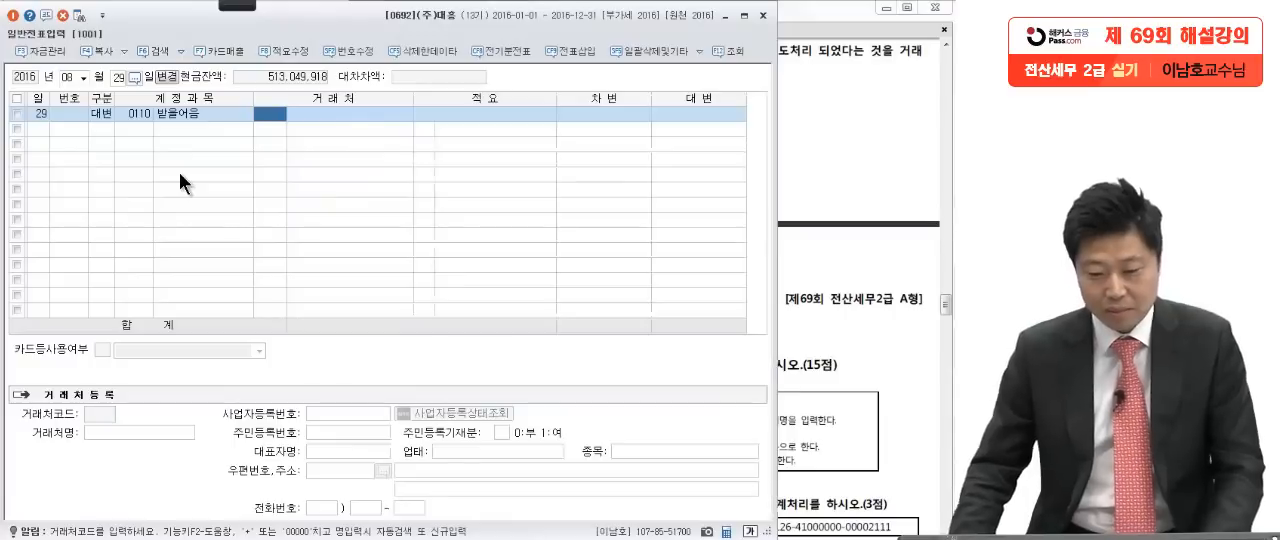
pyautogui.write('인천')
pyautogui.press('Return')
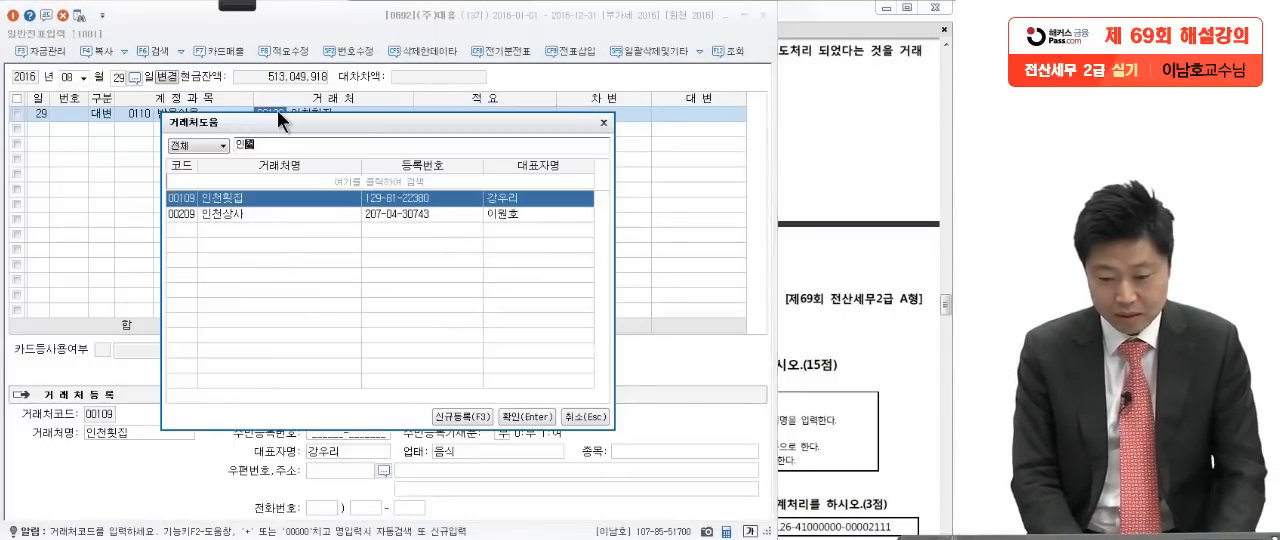
pyautogui.write('상')
pyautogui.press('Return')
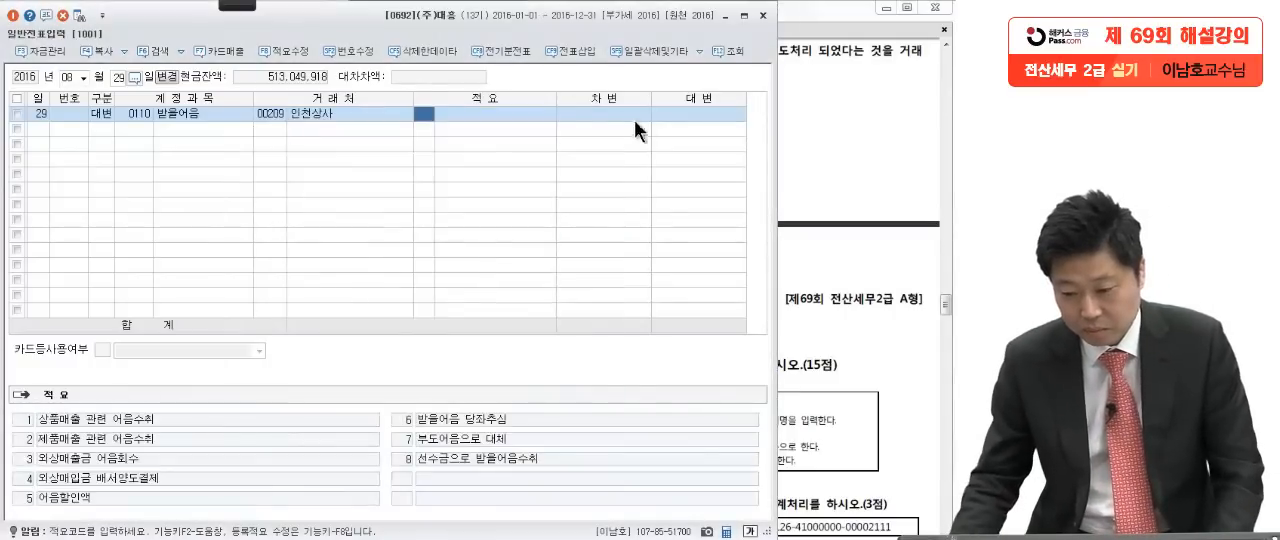
# Step: Enter 3,300,000 as the credit (대변) amount of the 받을어음 line
pyautogui.click(698, 110)
pyautogui.click(820, 170)
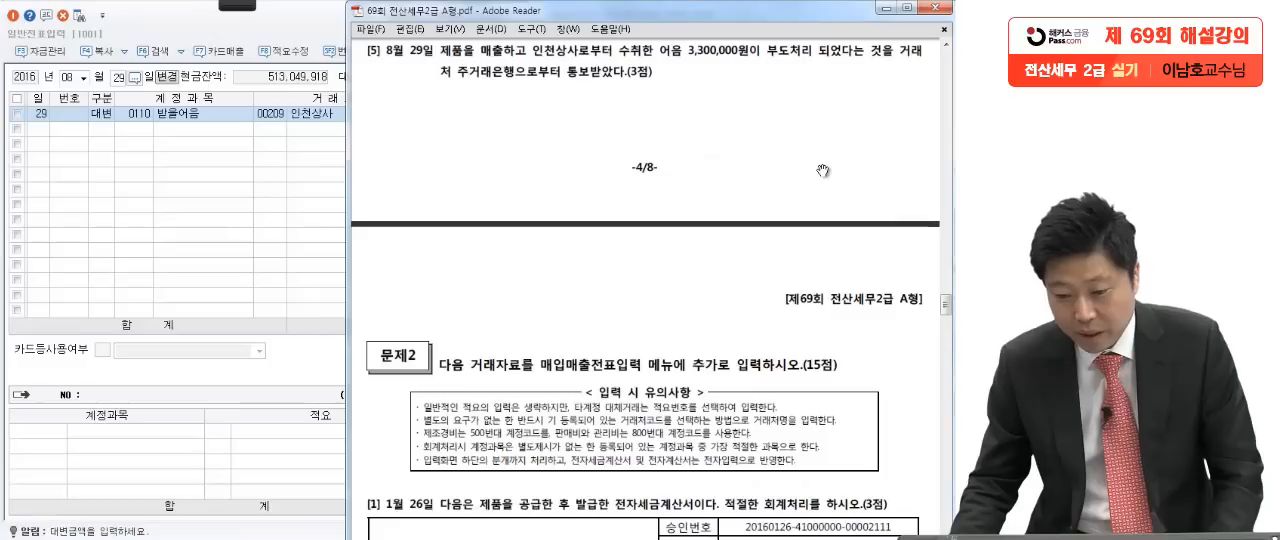
pyautogui.click(309, 197)
pyautogui.write('3300000')
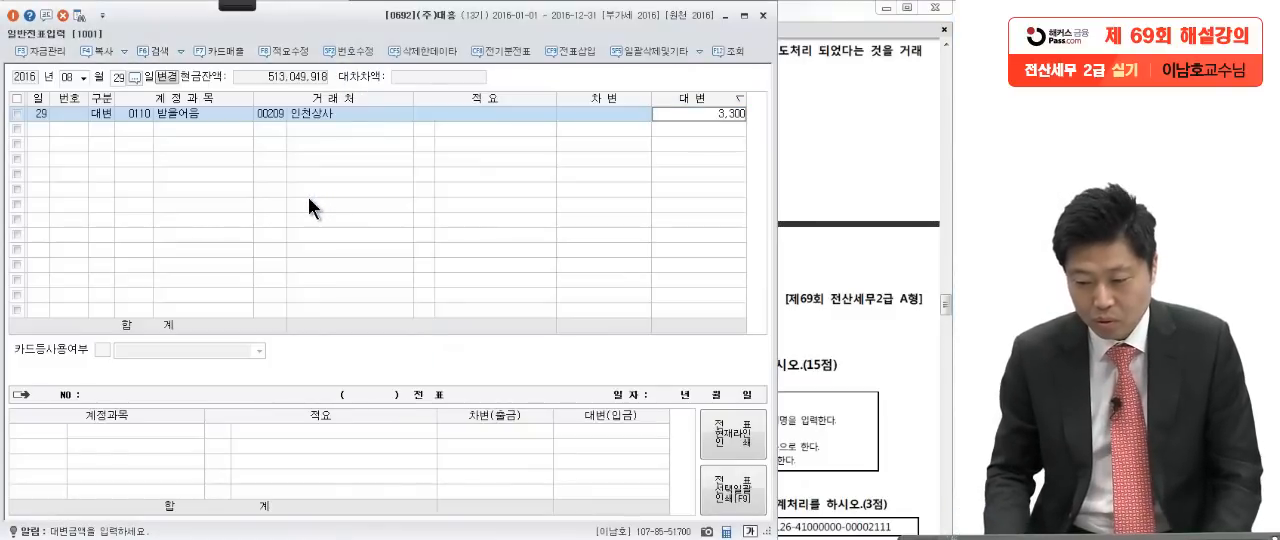
pyautogui.press('Return')
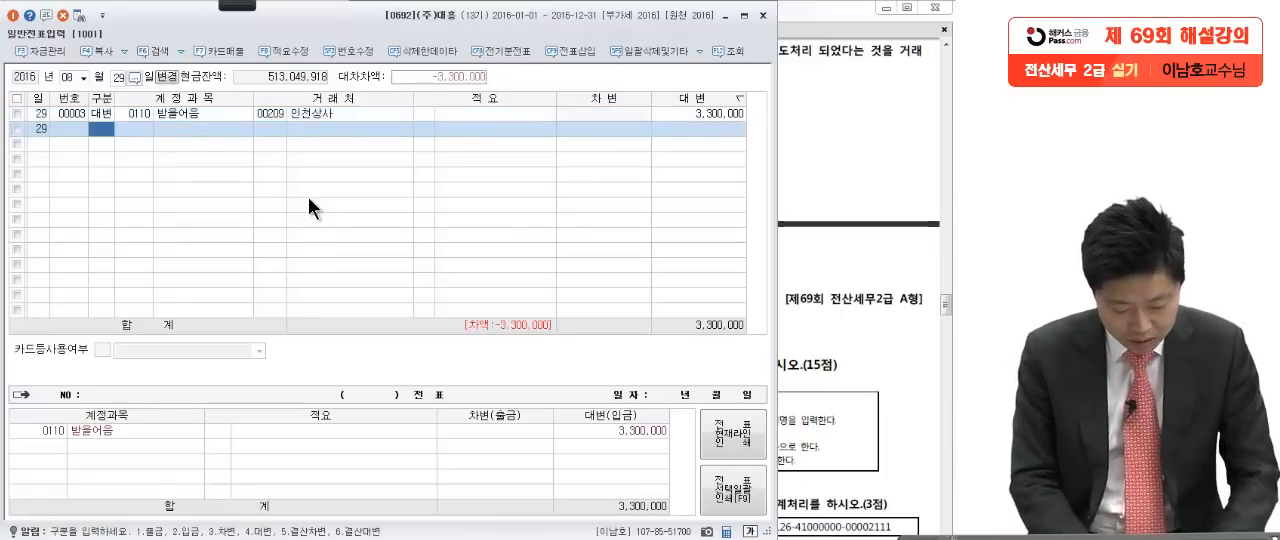
# Step: Add a debit (차변) line for account 0246 부도어음과수표 with 3,300,000 to balance the voucher
pyautogui.write('3')
pyautogui.press('Return')
pyautogui.write('부도어')
pyautogui.press('Return')
pyautogui.doubleClick(309, 200)
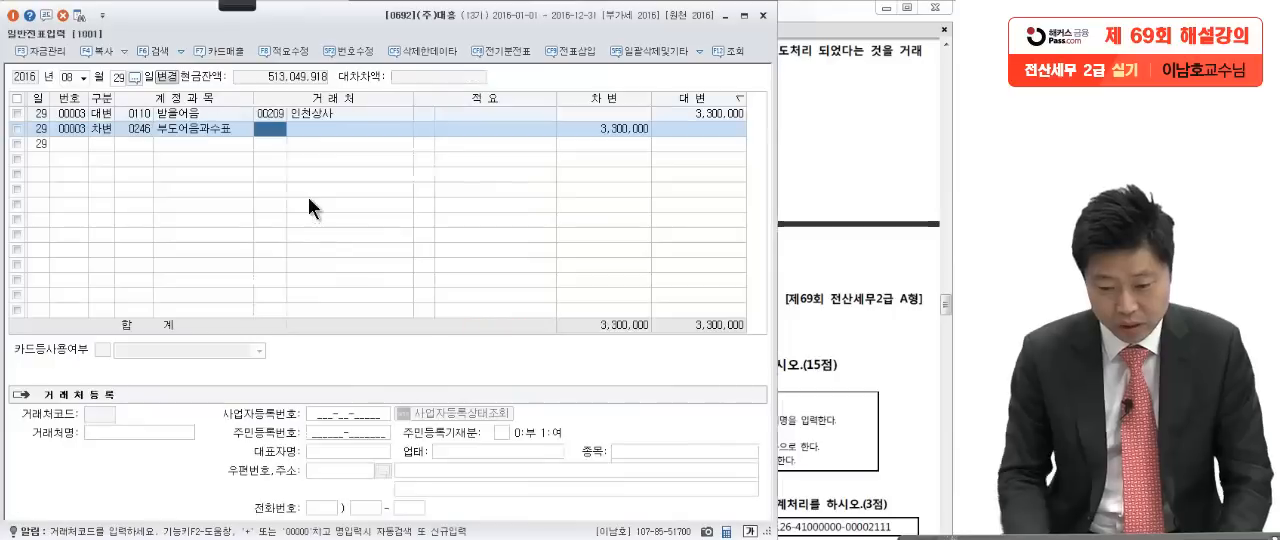
pyautogui.write('인')
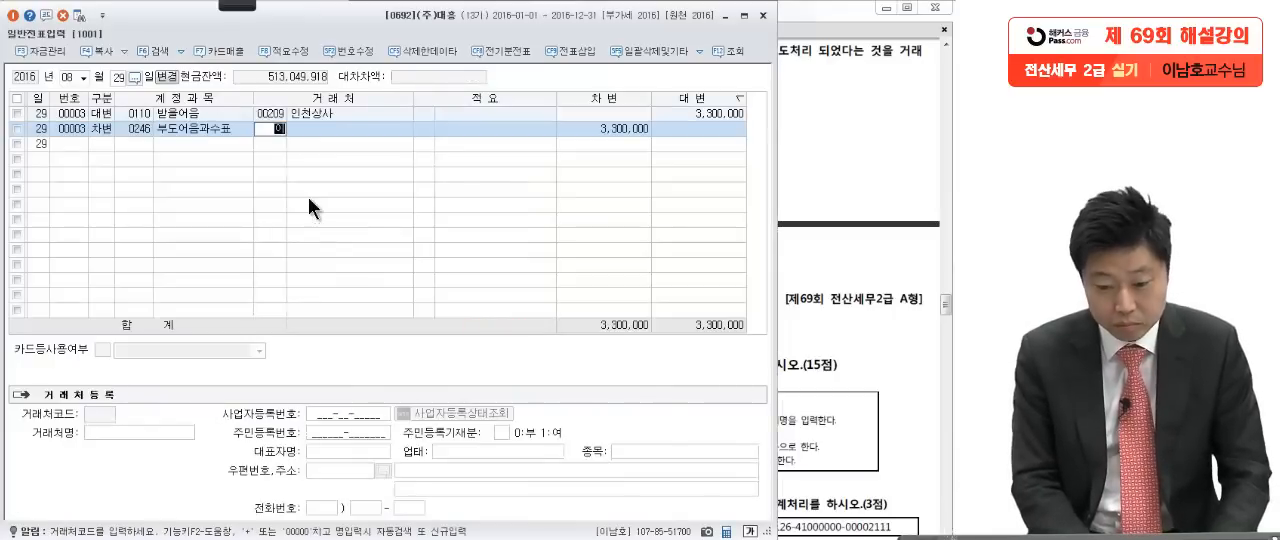
pyautogui.press('Return')
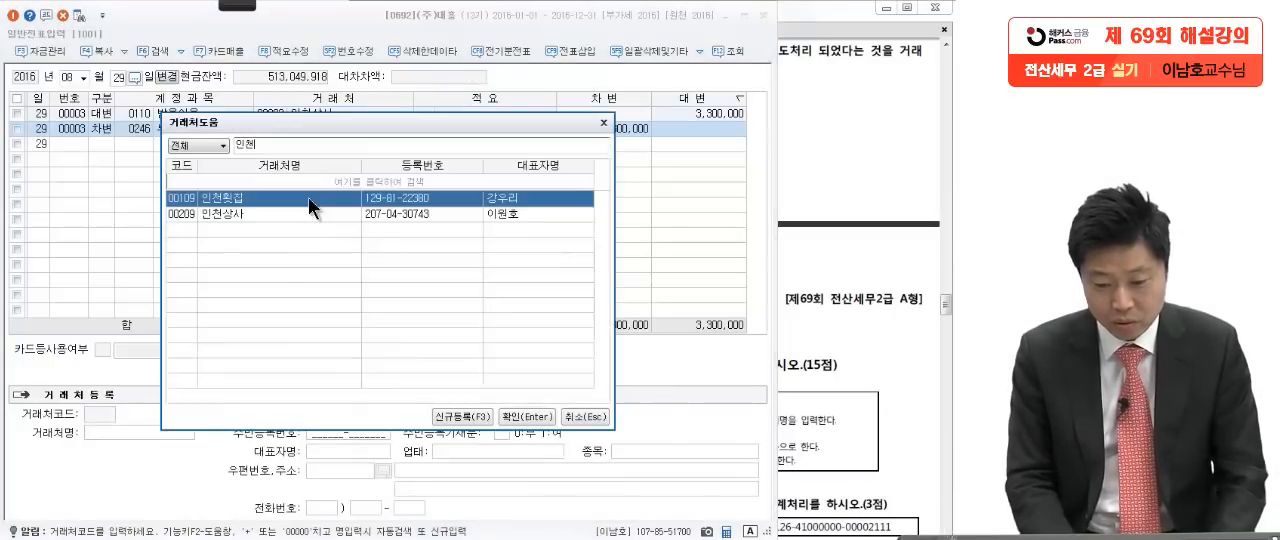
pyautogui.press('Return')
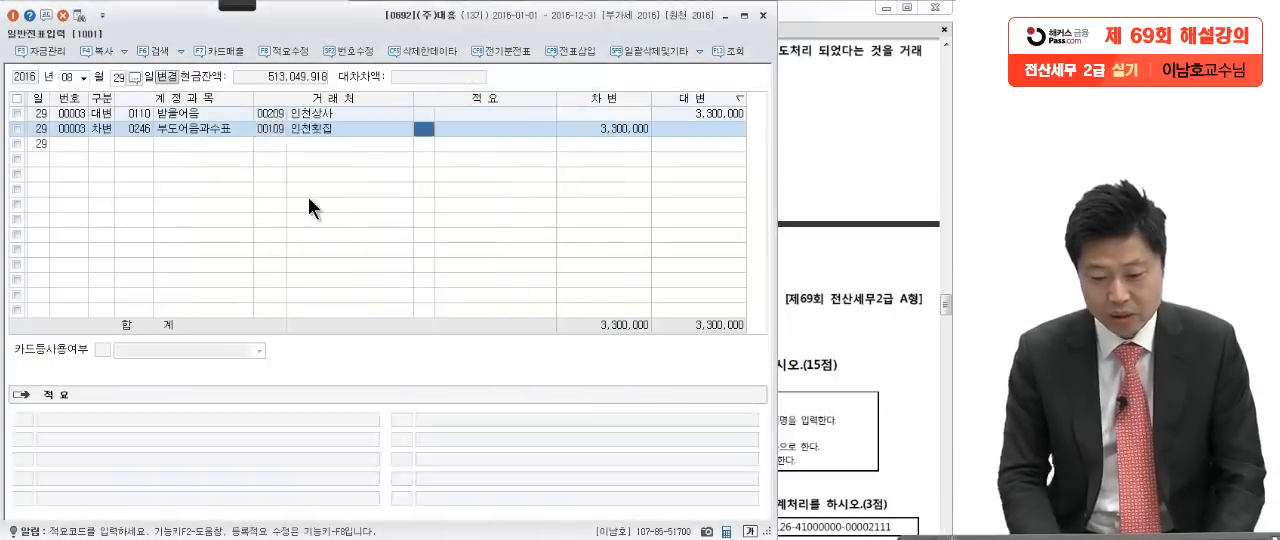
# Step: Set the customer of the debit 부도어음과수표 line to 00209 인천상사
pyautogui.click(278, 132)
pyautogui.press('F2')
pyautogui.write('인천상사')
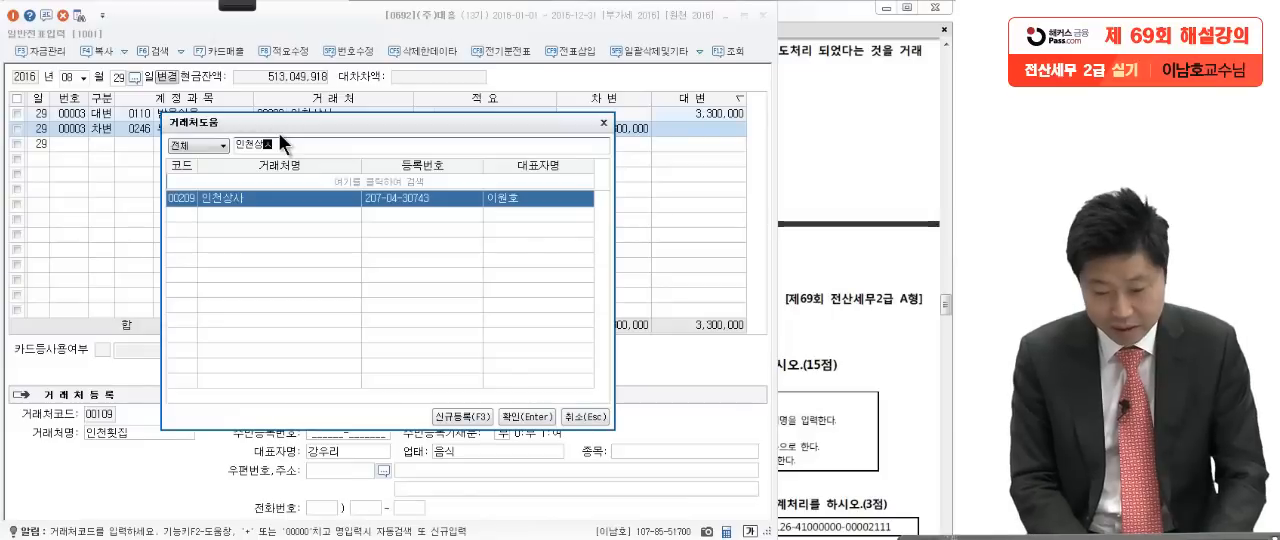
pyautogui.press('Return')
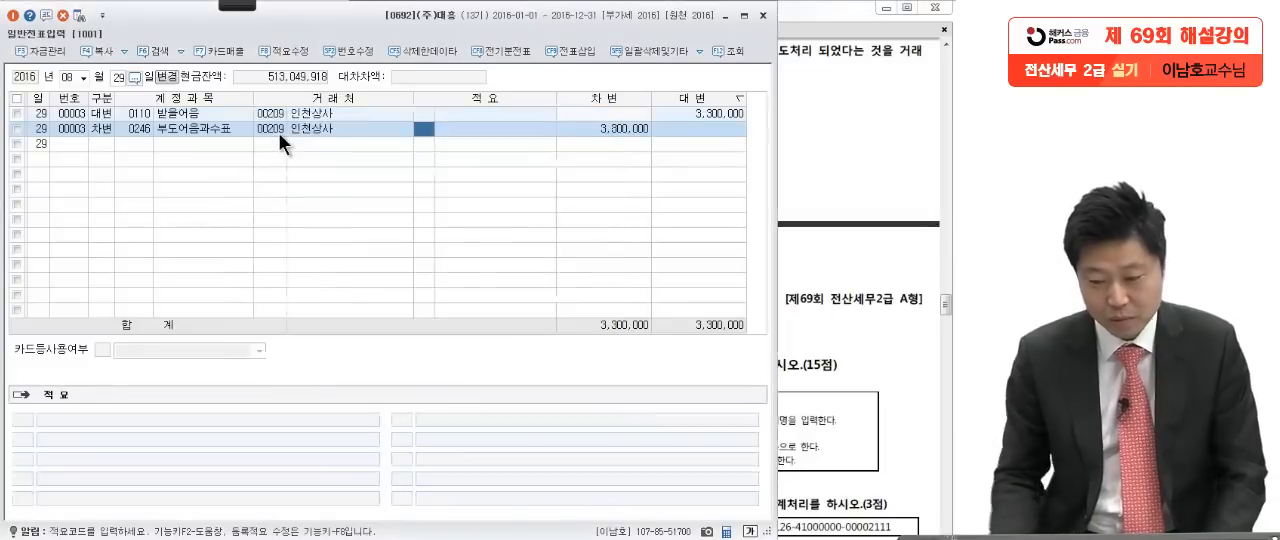
pyautogui.click(573, 136)
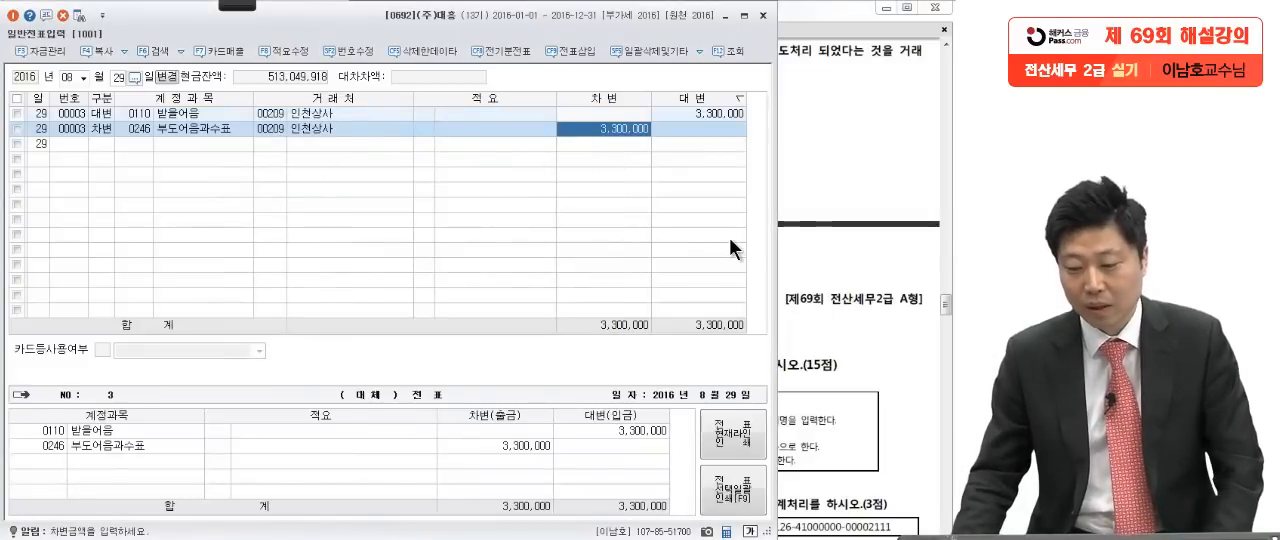
pyautogui.click(828, 200)
pyautogui.click(127, 254)
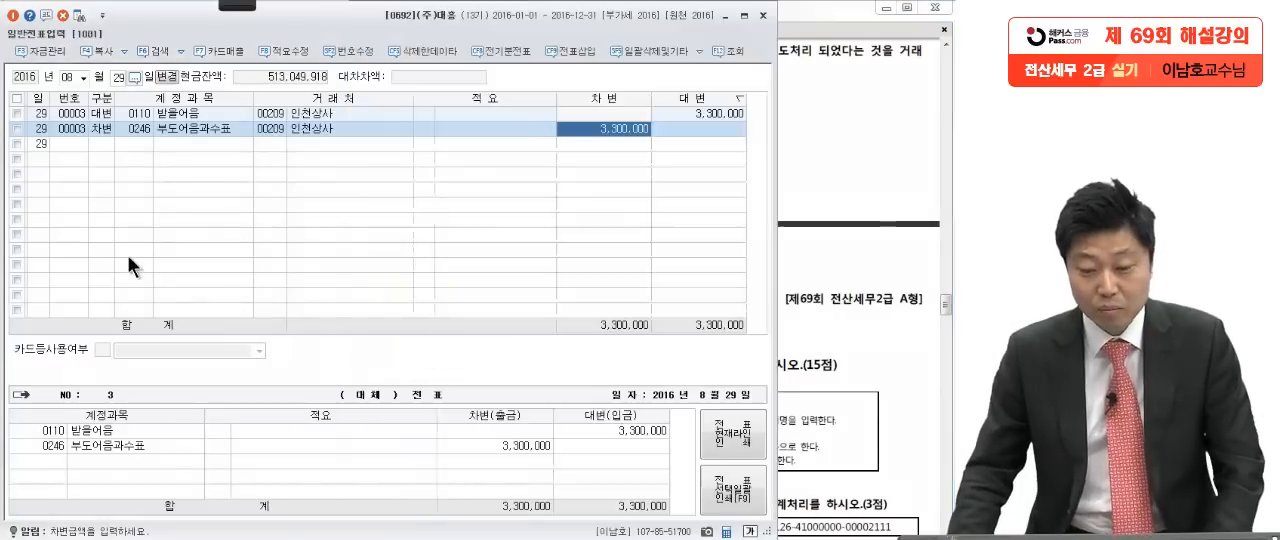
# Step: Close the general voucher entry and bring question [1] of 문제2 into view in the exam PDF
pyautogui.click(760, 18)
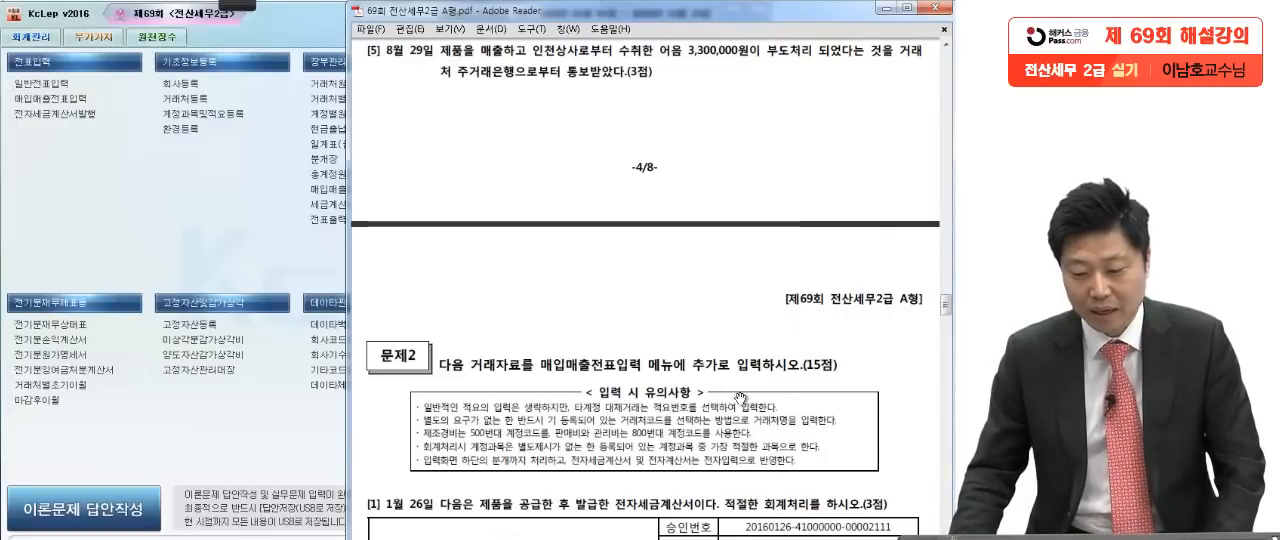
pyautogui.scroll(-5, 762, 256)
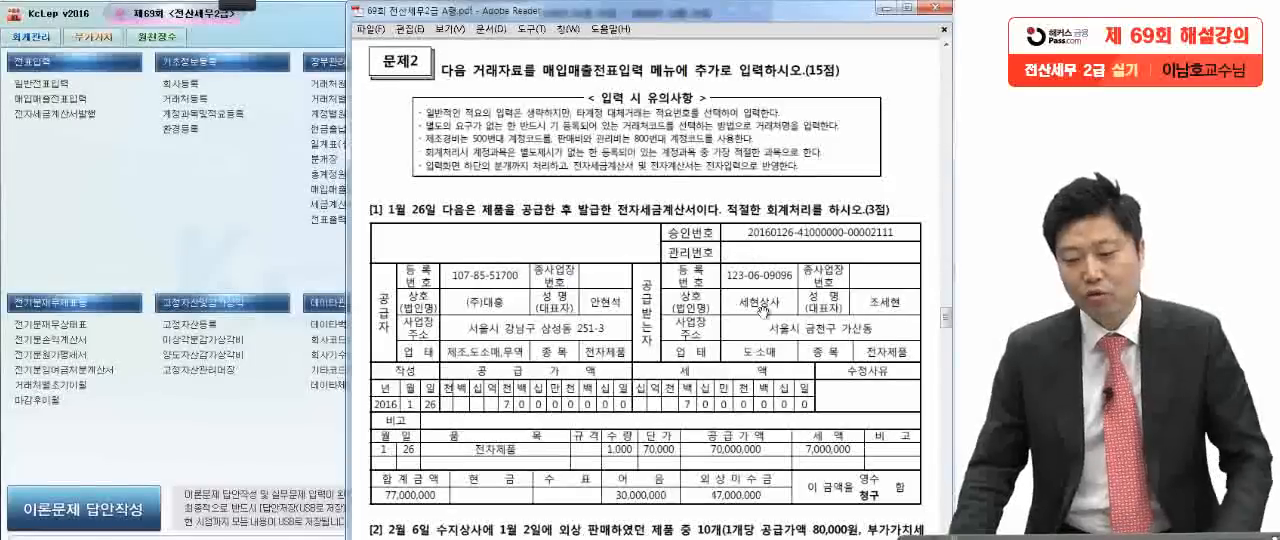
pyautogui.scroll(-3, 771, 370)
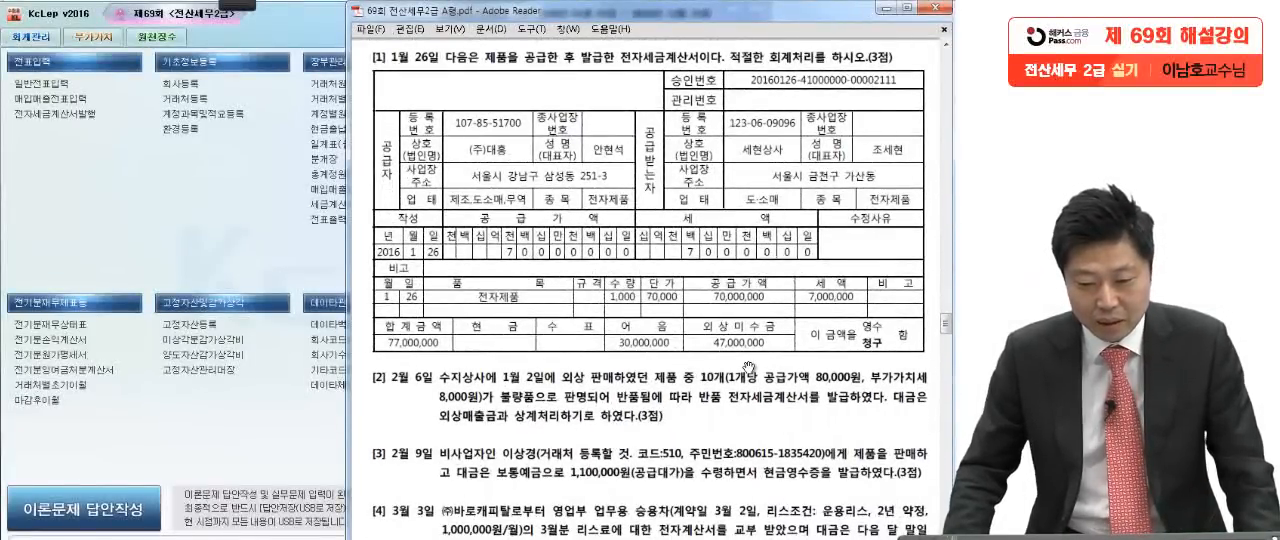
# Step: Pen-mark the corners of the electronic tax invoice and circle its January 26 date in question [1]
pyautogui.moveTo(245, 6)
pyautogui.click(14, 34)
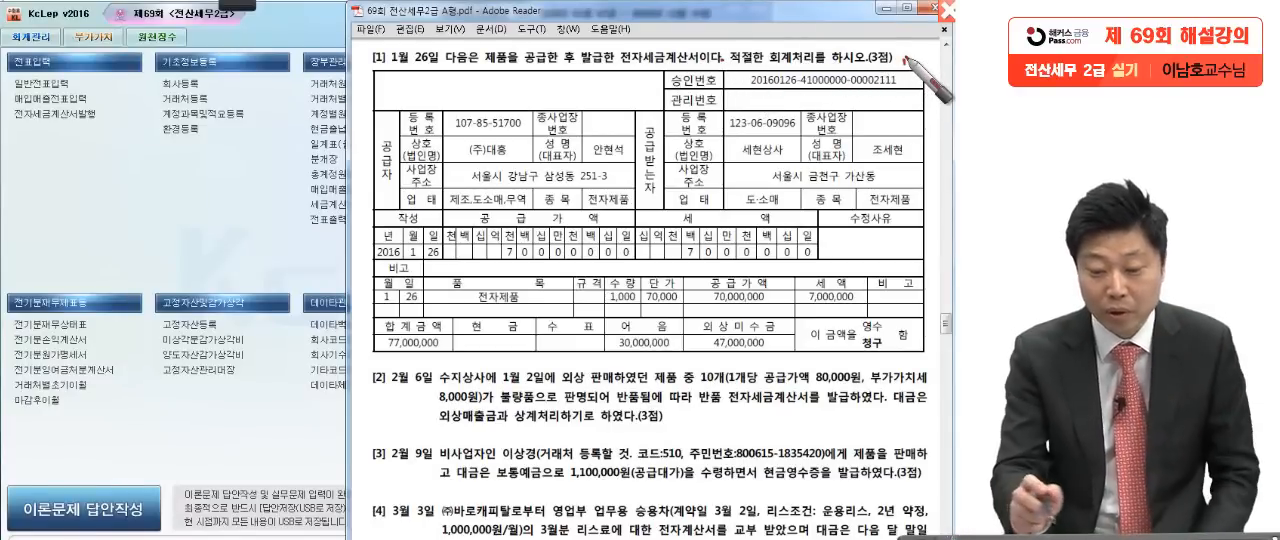
pyautogui.moveTo(412, 68)
pyautogui.mouseDown()
pyautogui.moveTo(362, 98)
pyautogui.moveTo(358, 122)
pyautogui.mouseUp()
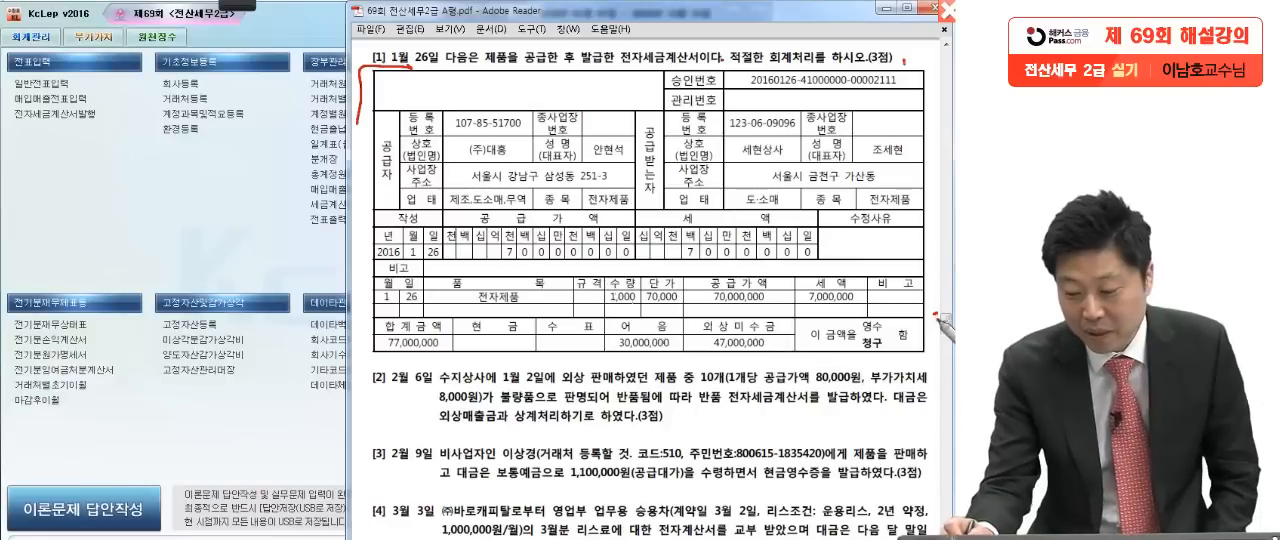
pyautogui.moveTo(937, 316); pyautogui.dragTo(870, 362)
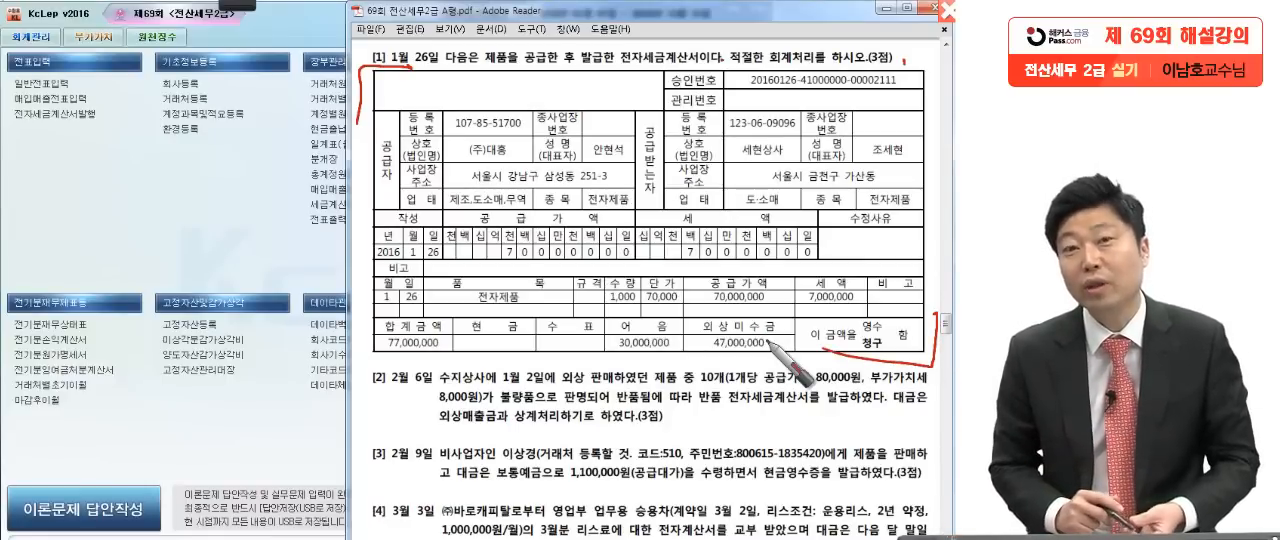
pyautogui.moveTo(437, 68)
pyautogui.mouseDown()
pyautogui.moveTo(425, 42)
pyautogui.moveTo(455, 72)
pyautogui.mouseUp()
pyautogui.moveTo(450, 244); pyautogui.dragTo(452, 262)
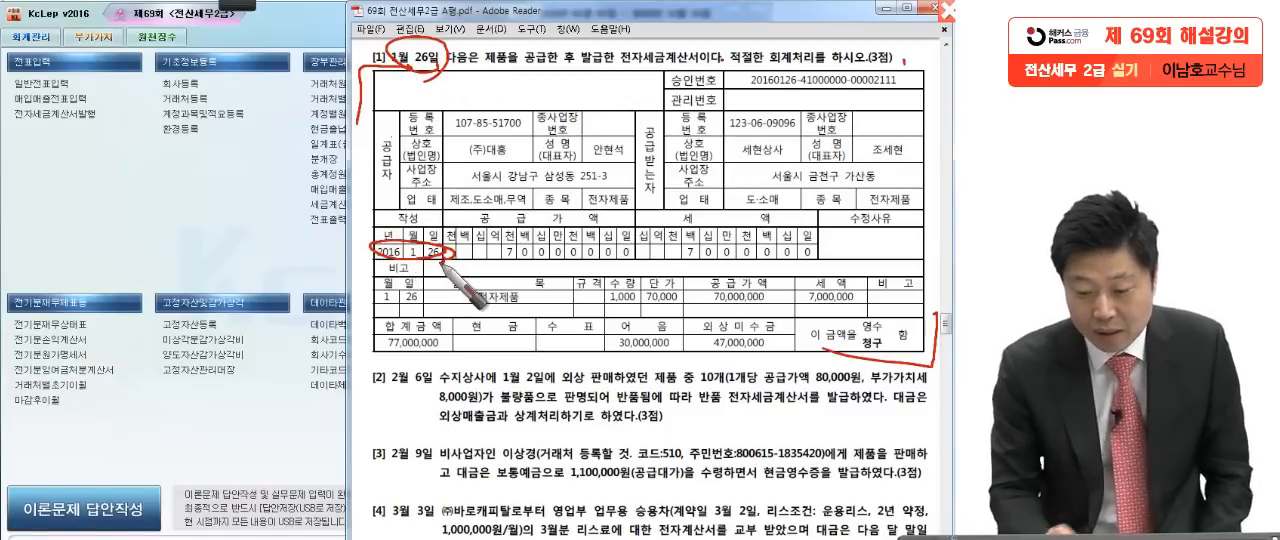
# Step: Pen-underline 제품을 공급한, circle the invoice's tax (세액) section, and write a circled VAT type 11 beside the exam
pyautogui.moveTo(478, 72); pyautogui.dragTo(565, 69)
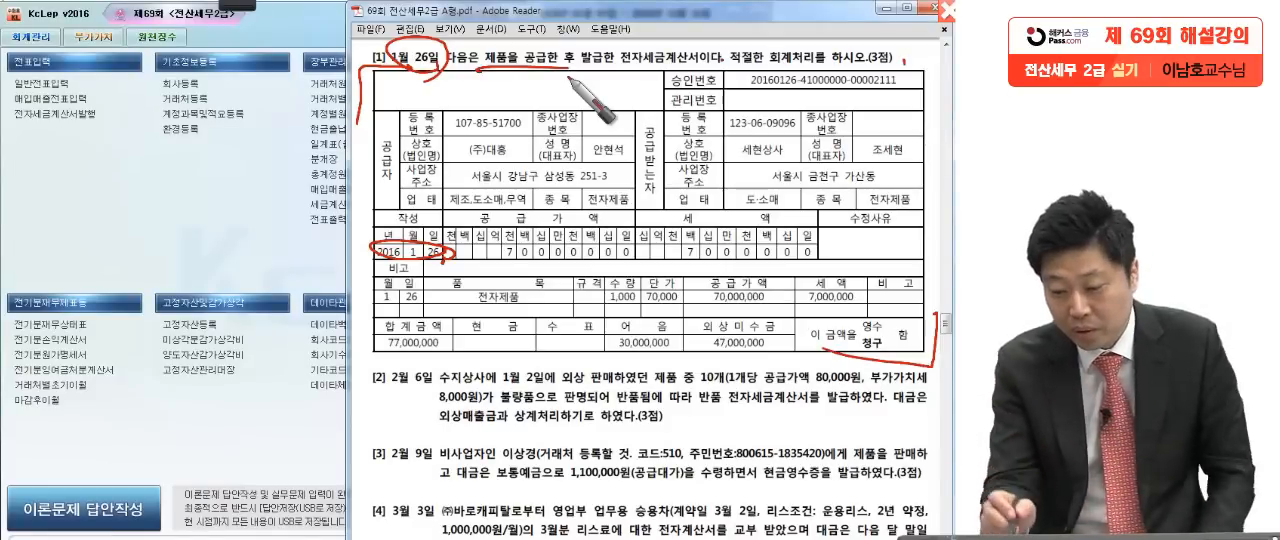
pyautogui.moveTo(812, 248)
pyautogui.mouseDown()
pyautogui.moveTo(805, 264)
pyautogui.moveTo(797, 212)
pyautogui.mouseUp()
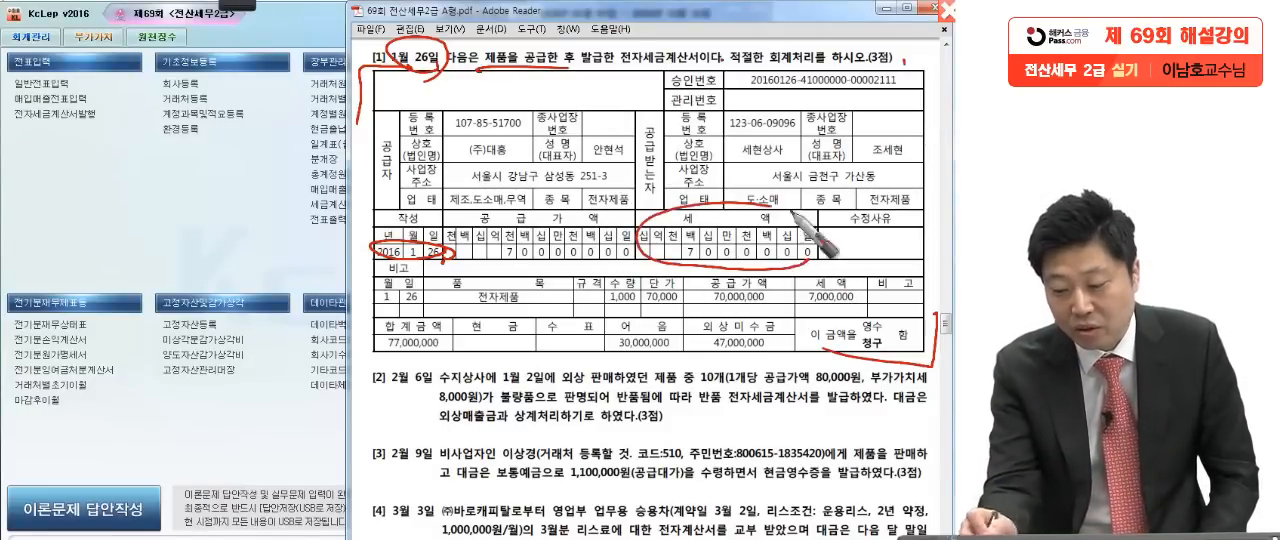
pyautogui.moveTo(130, 162); pyautogui.dragTo(133, 185)
pyautogui.moveTo(152, 203)
pyautogui.mouseDown()
pyautogui.moveTo(155, 213)
pyautogui.moveTo(55, 178)
pyautogui.moveTo(97, 380)
pyautogui.mouseUp()
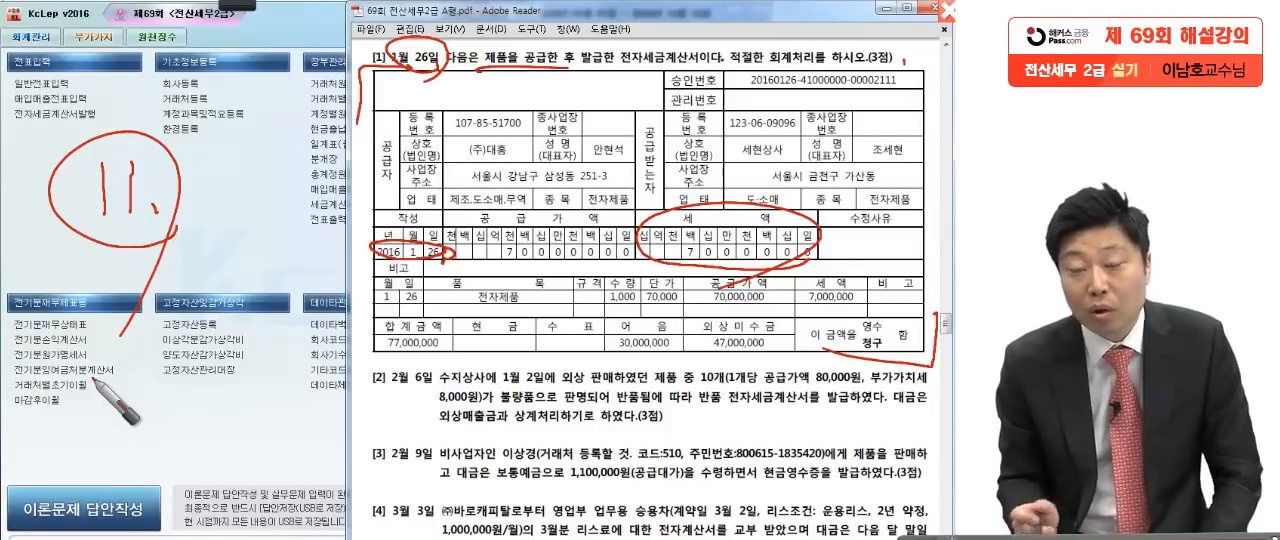
# Step: Pen-mark the invoice's 77,000,000 total, 30,000,000 note and 47,000,000 receivable, and clear all the pen marks
pyautogui.moveTo(358, 340)
pyautogui.mouseDown()
pyautogui.moveTo(682, 355)
pyautogui.moveTo(935, 345)
pyautogui.mouseUp()
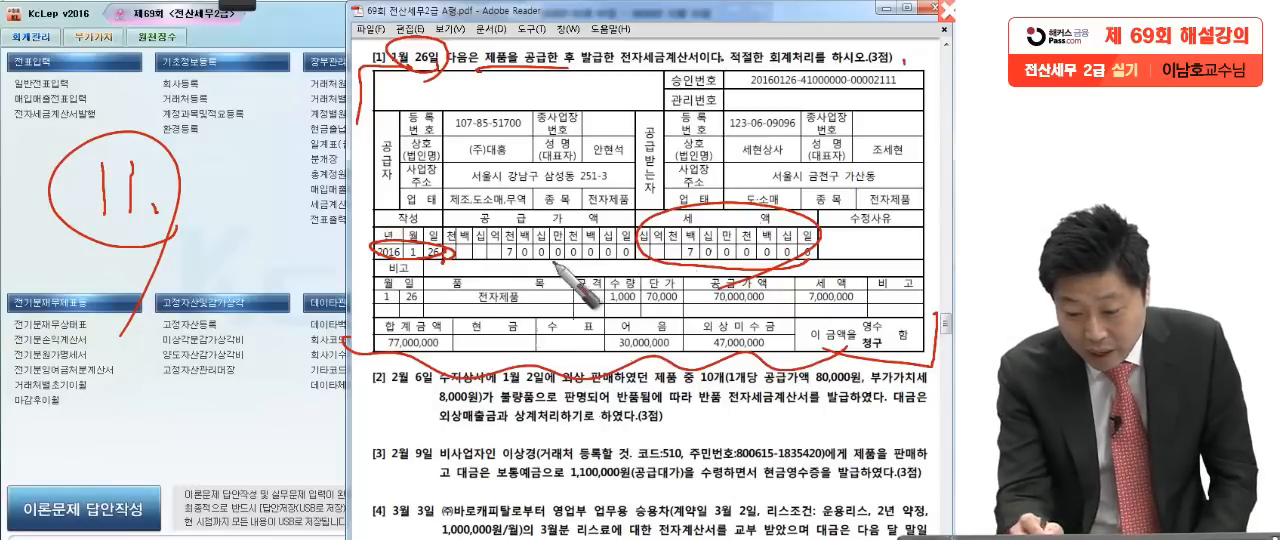
pyautogui.moveTo(372, 360)
pyautogui.mouseDown()
pyautogui.moveTo(470, 345)
pyautogui.moveTo(478, 375)
pyautogui.mouseUp()
pyautogui.moveTo(506, 261); pyautogui.dragTo(551, 263)
pyautogui.moveTo(751, 261); pyautogui.dragTo(762, 263)
pyautogui.moveTo(451, 350); pyautogui.dragTo(447, 357)
pyautogui.moveTo(588, 358); pyautogui.dragTo(688, 354)
pyautogui.moveTo(613, 312)
pyautogui.mouseDown()
pyautogui.moveTo(613, 367)
pyautogui.moveTo(688, 352)
pyautogui.mouseUp()
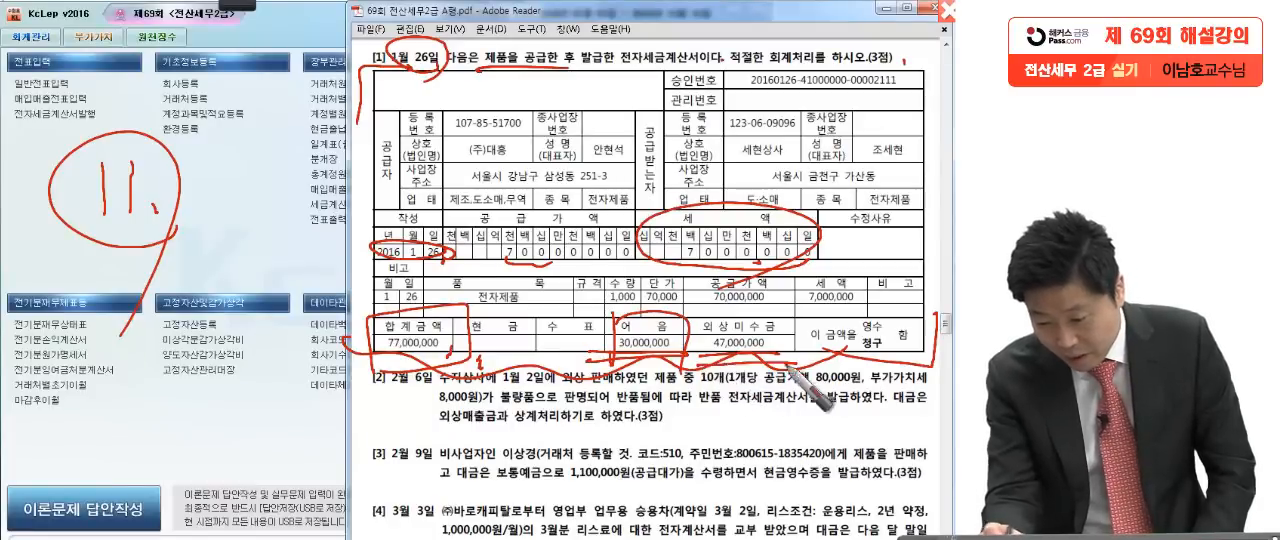
pyautogui.moveTo(720, 316); pyautogui.dragTo(700, 320)
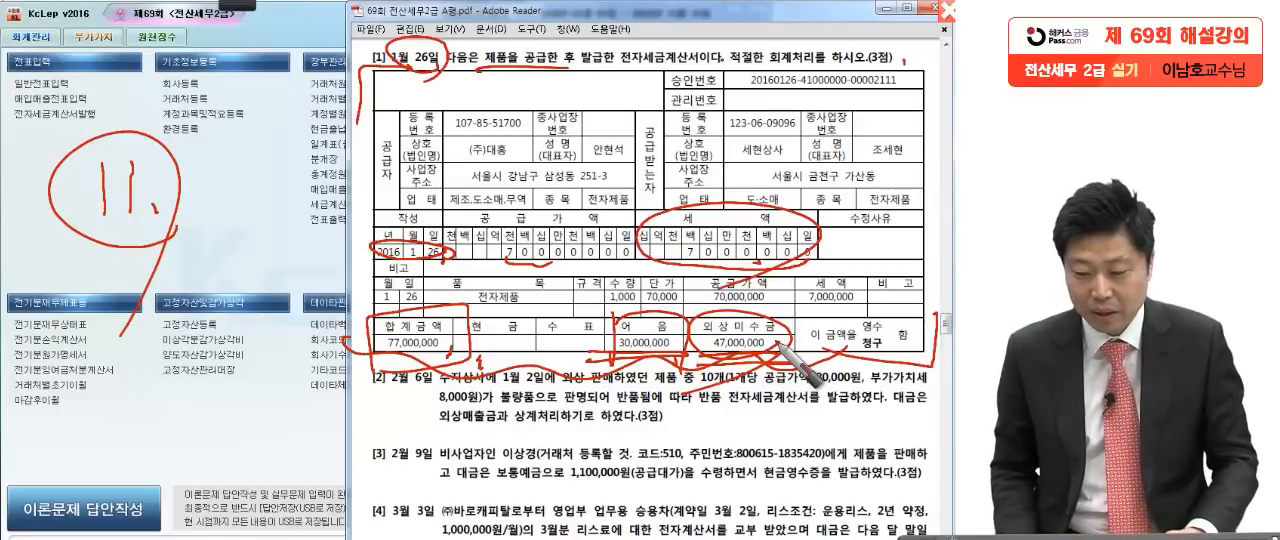
pyautogui.press('Escape')
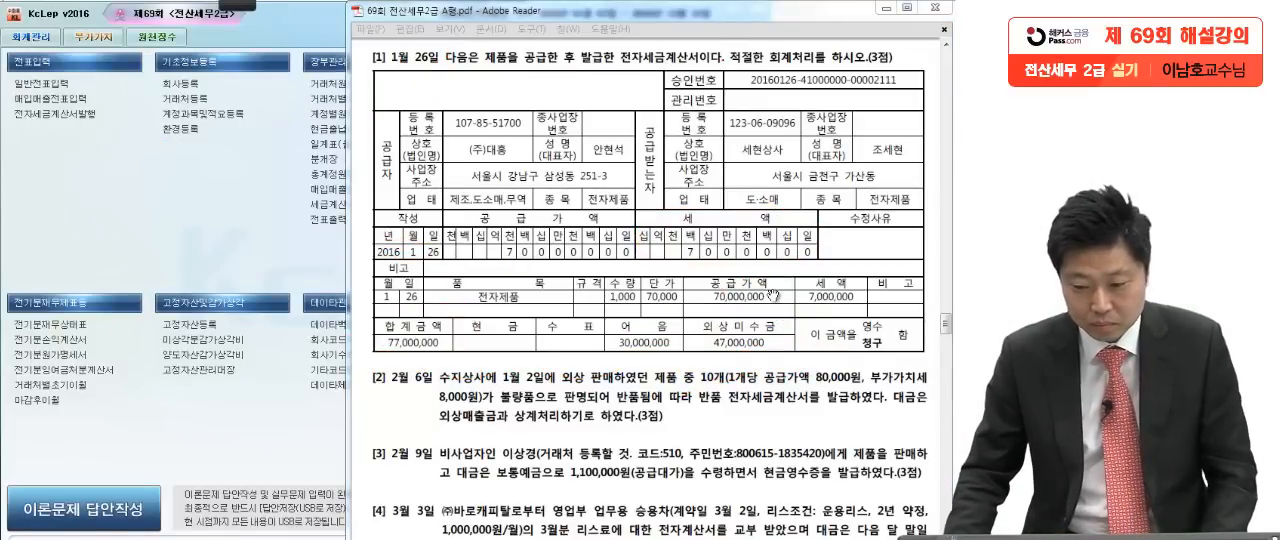
# Step: Open 매입매출전표입력 and set the entry date to January 26 for question [1]
pyautogui.click(269, 221)
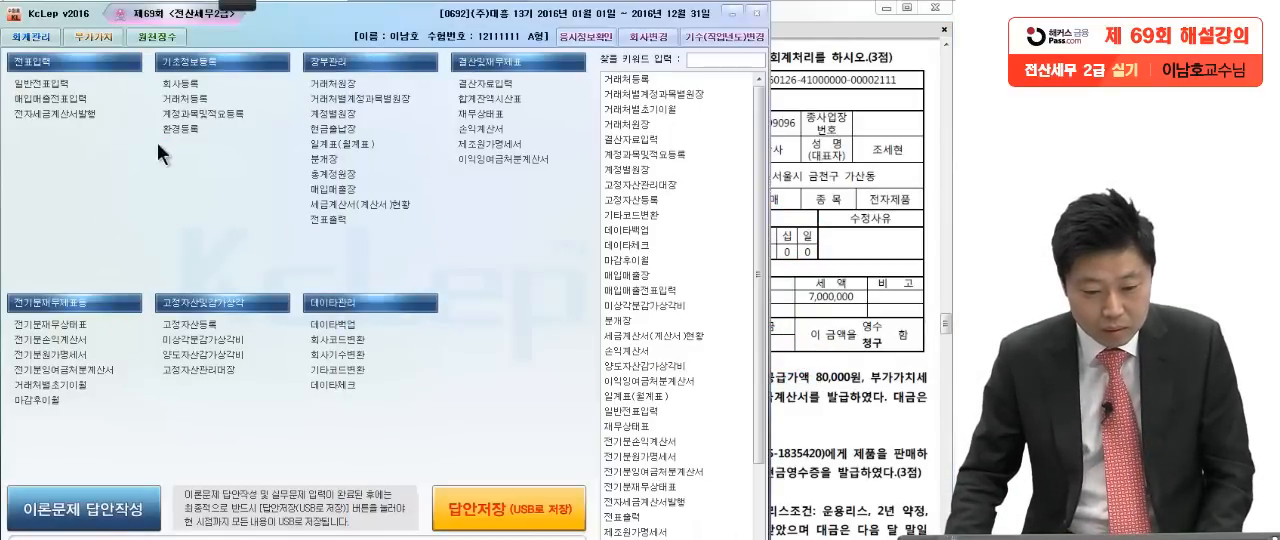
pyautogui.click(96, 99)
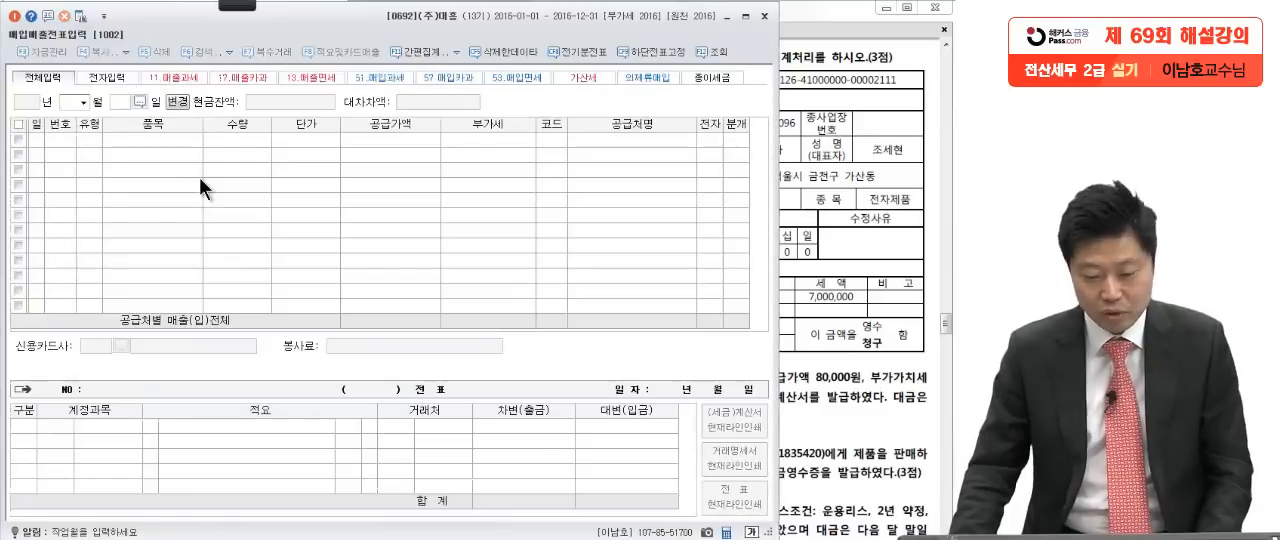
pyautogui.click(811, 208)
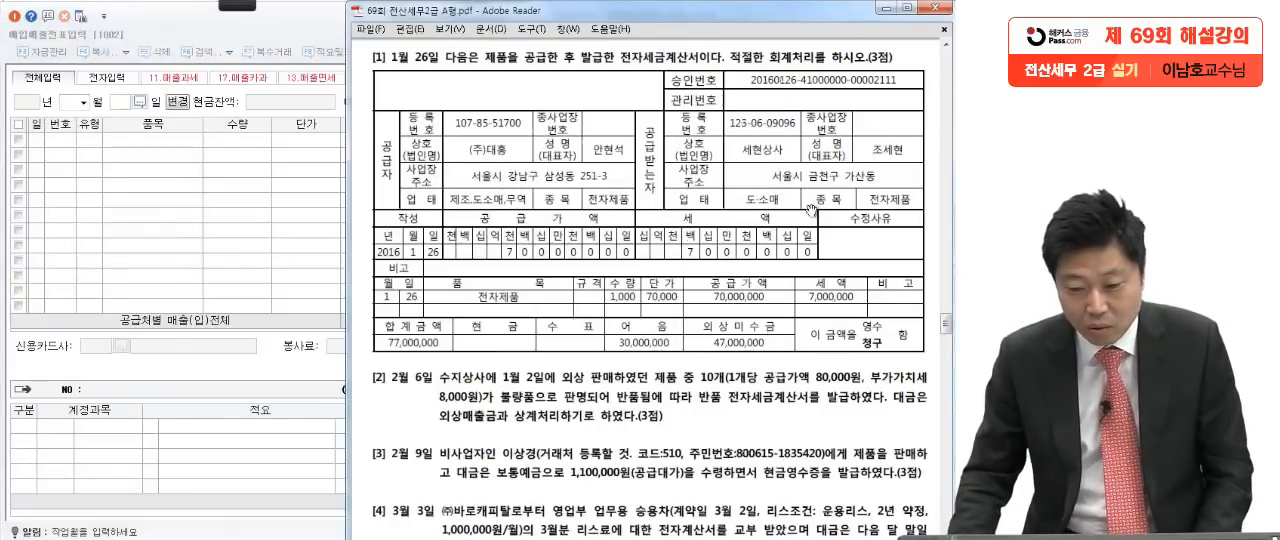
pyautogui.click(189, 215)
pyautogui.write('1')
pyautogui.press('Return')
pyautogui.write('26')
pyautogui.press('Return')
# Step: Start a sales line with VAT type 11 과세 and enter 전자제품 as the item (품목)
pyautogui.write('11')
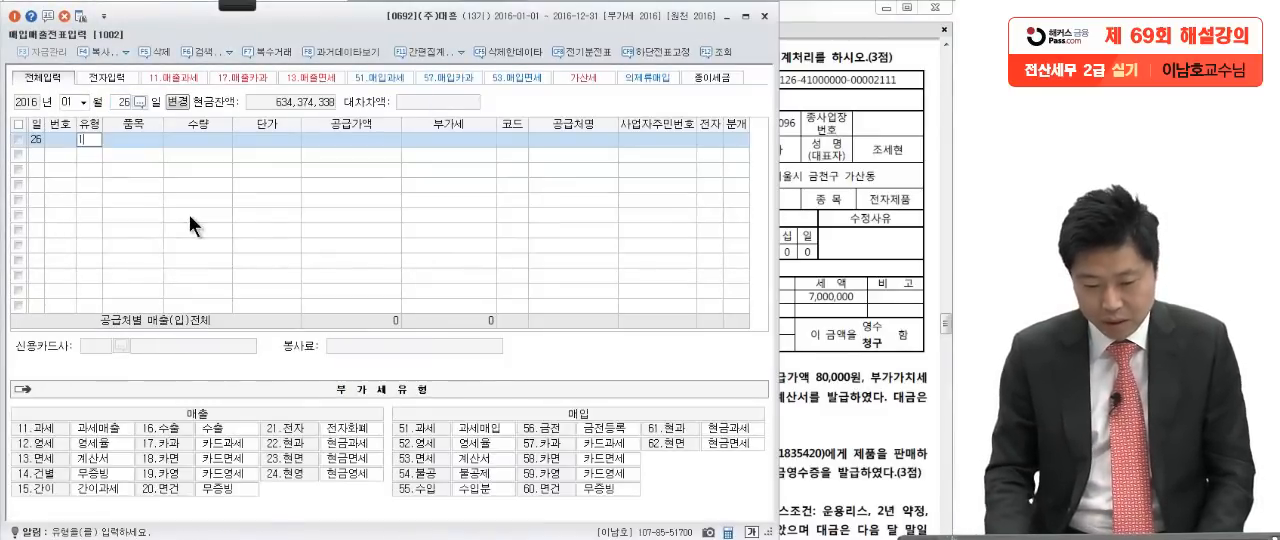
pyautogui.press('Return')
pyautogui.click(805, 232)
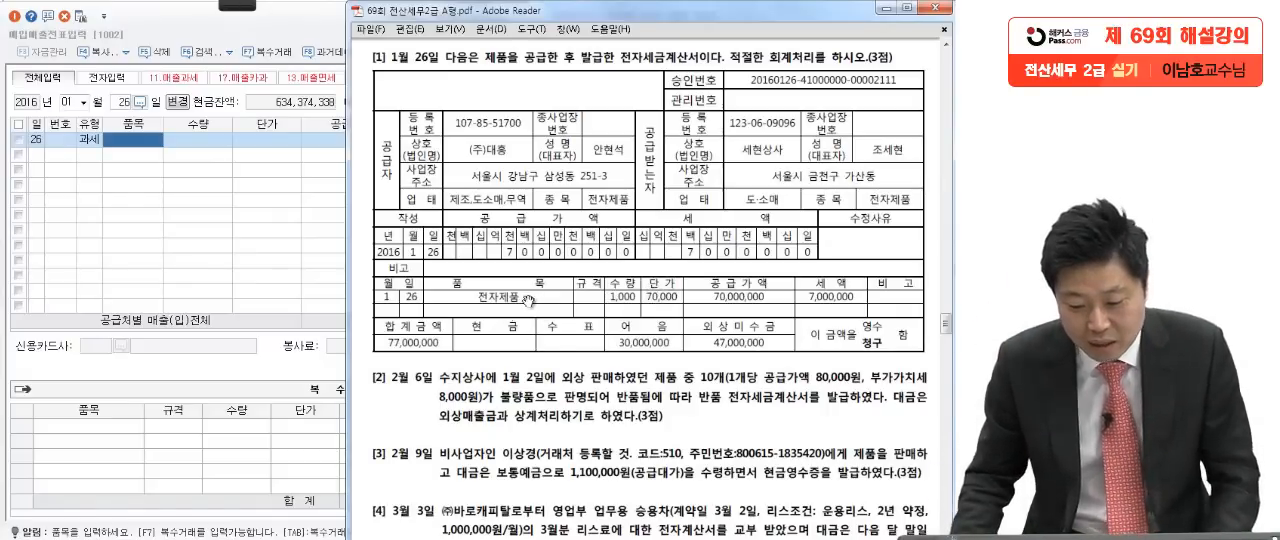
pyautogui.click(146, 136)
pyautogui.write('전자제품')
pyautogui.press('Return')
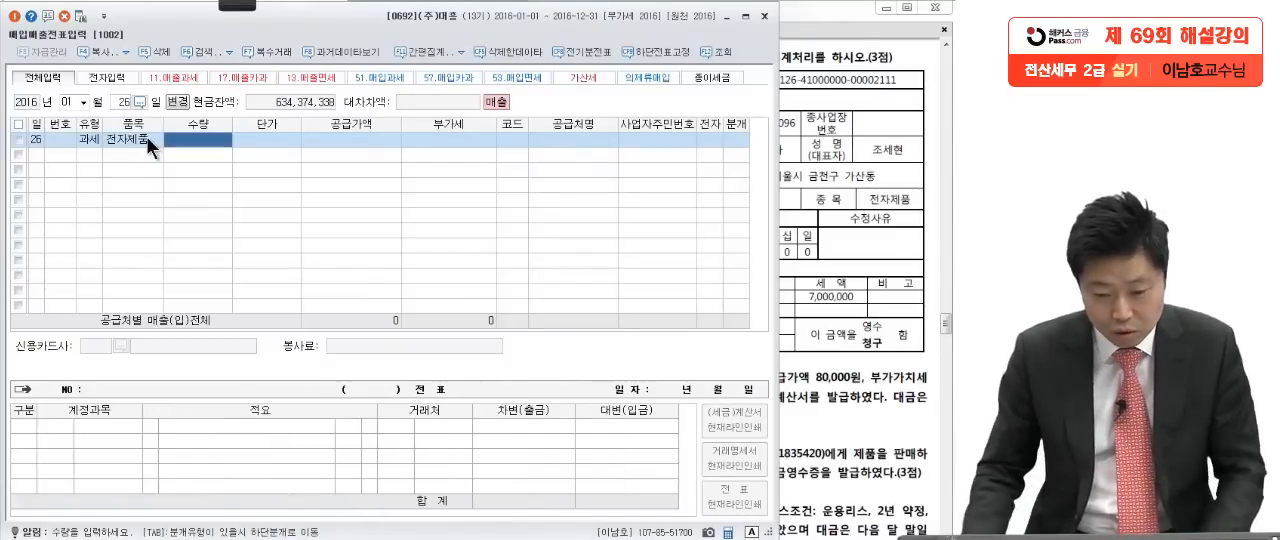
# Step: Set the 전자제품 line's quantity to 1,000 and unit price to 70,000, following the invoice in the exam
pyautogui.click(852, 258)
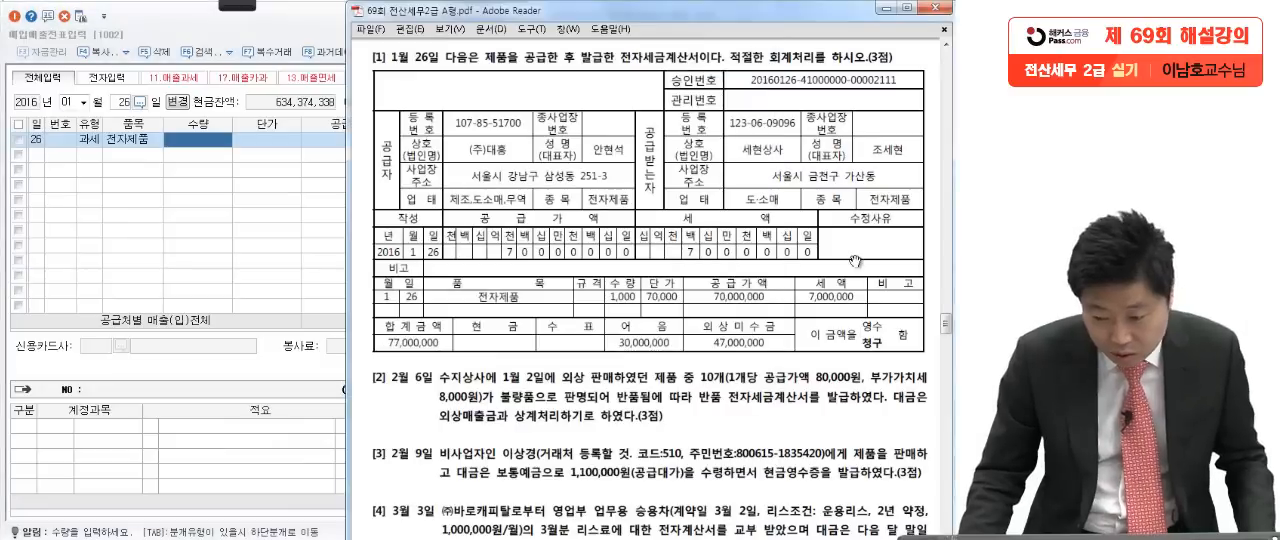
pyautogui.click(260, 223)
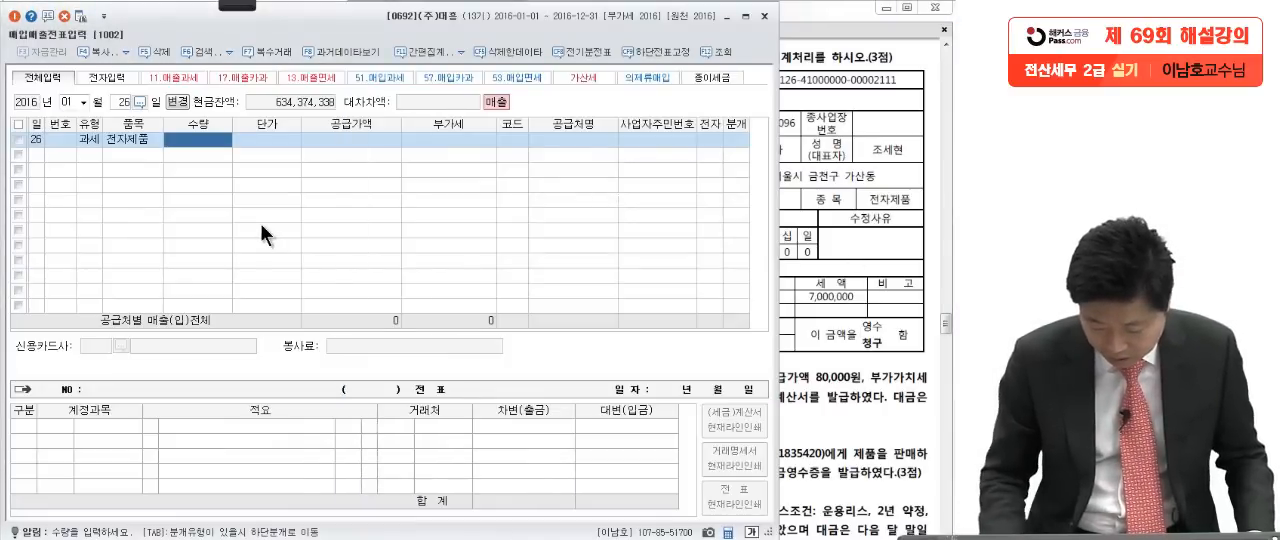
pyautogui.write('1000')
pyautogui.press('Return')
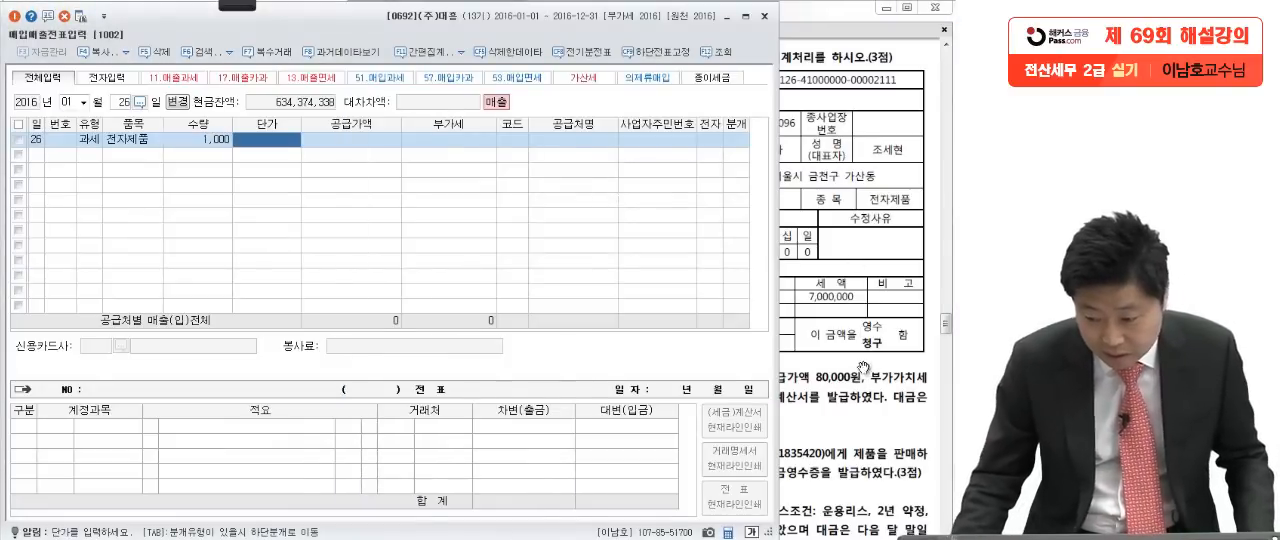
pyautogui.click(860, 370)
pyautogui.click(234, 195)
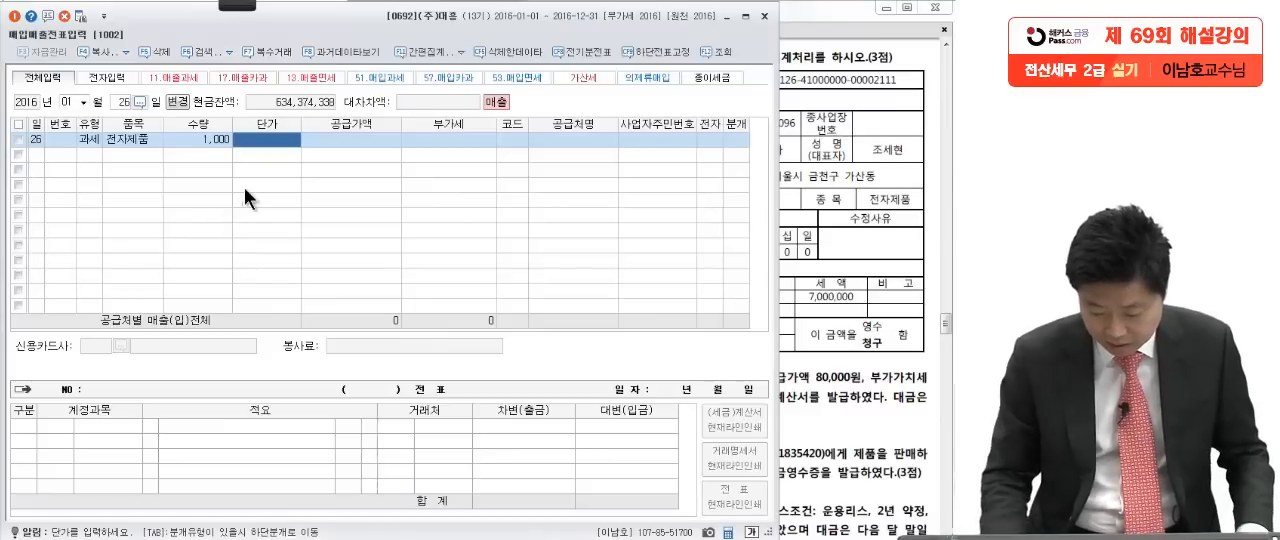
pyautogui.write('700000')
pyautogui.press('Return')
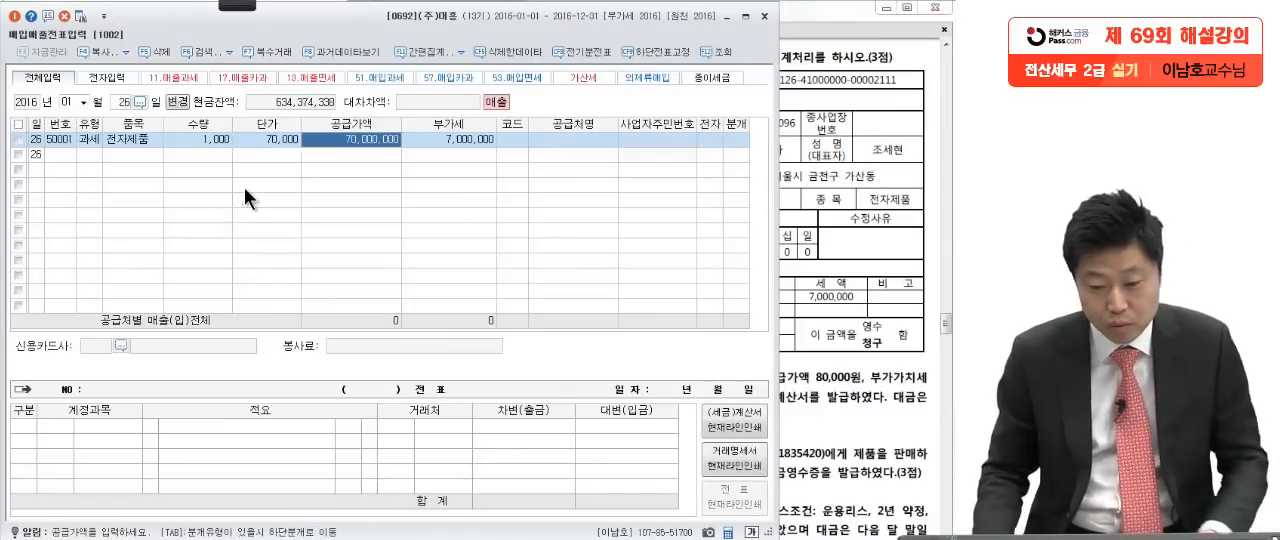
# Step: Enter 세현상사 as the customer (공급처) of the January 26 sale, following the invoice's recipient
pyautogui.click(444, 136)
pyautogui.click(515, 145)
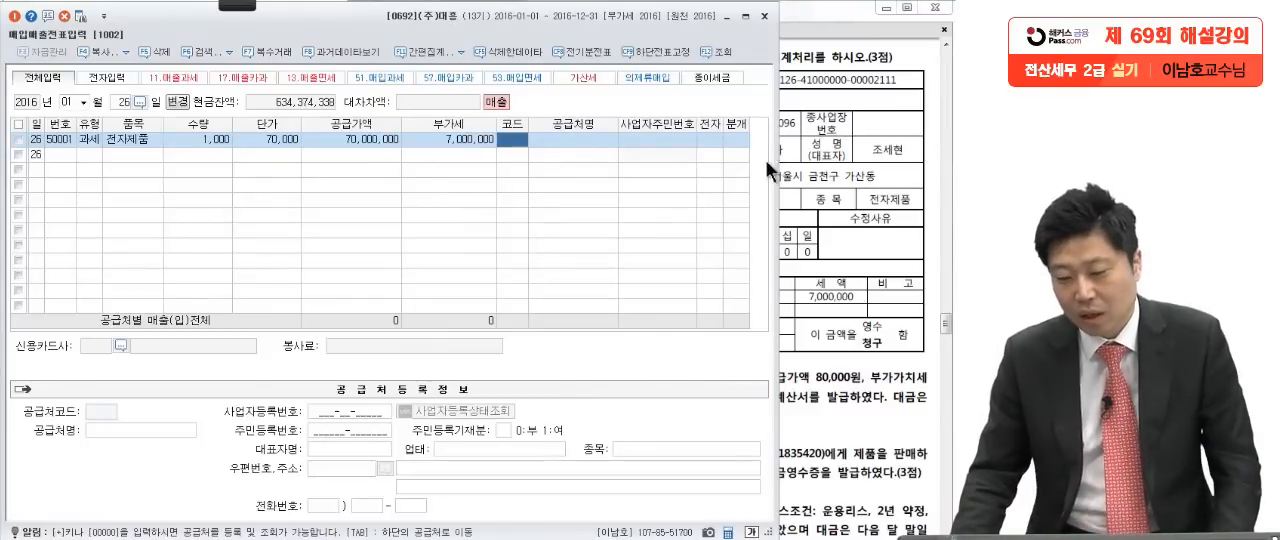
pyautogui.click(839, 158)
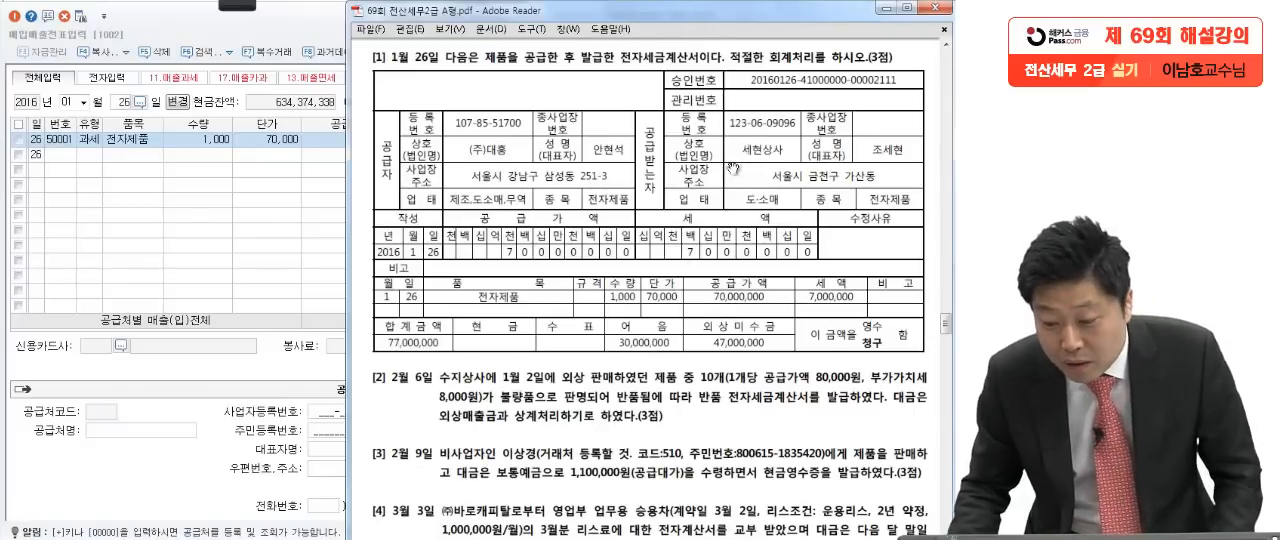
pyautogui.click(285, 212)
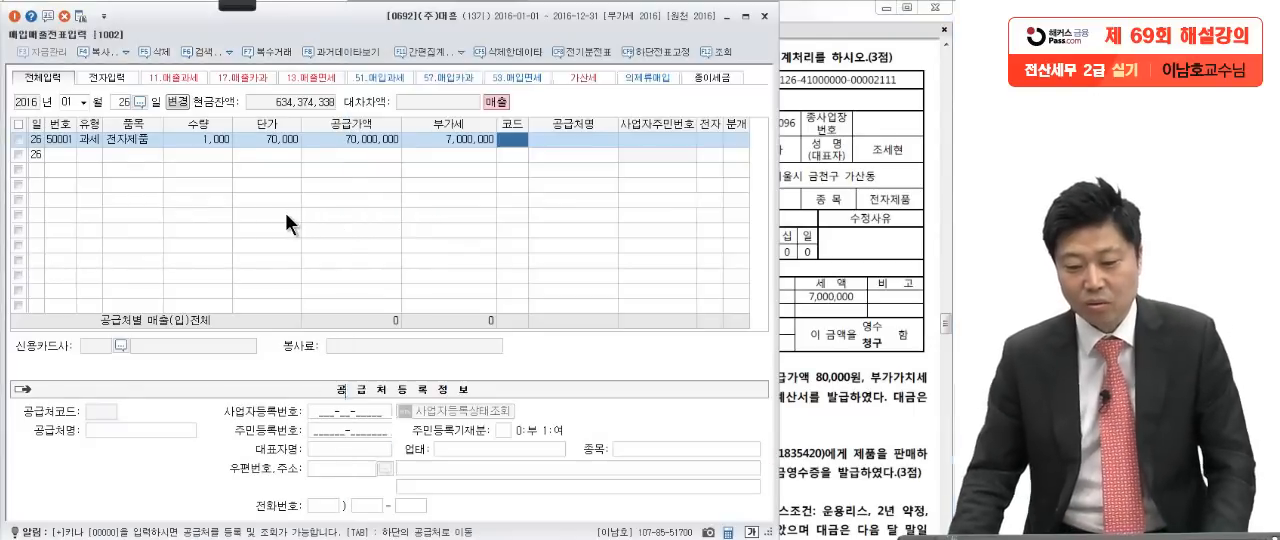
pyautogui.write('세현')
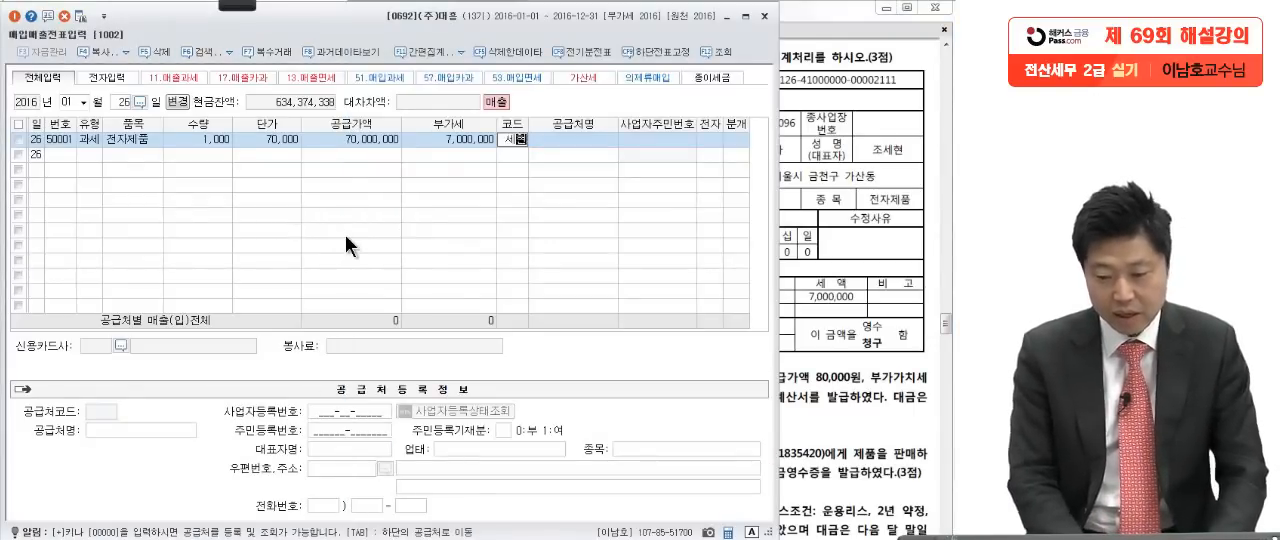
pyautogui.press('Return')
# Step: Mark the sale's tax invoice as electronic (전자 여) and set the journal type (분개) to 3 혼합
pyautogui.press('Return')
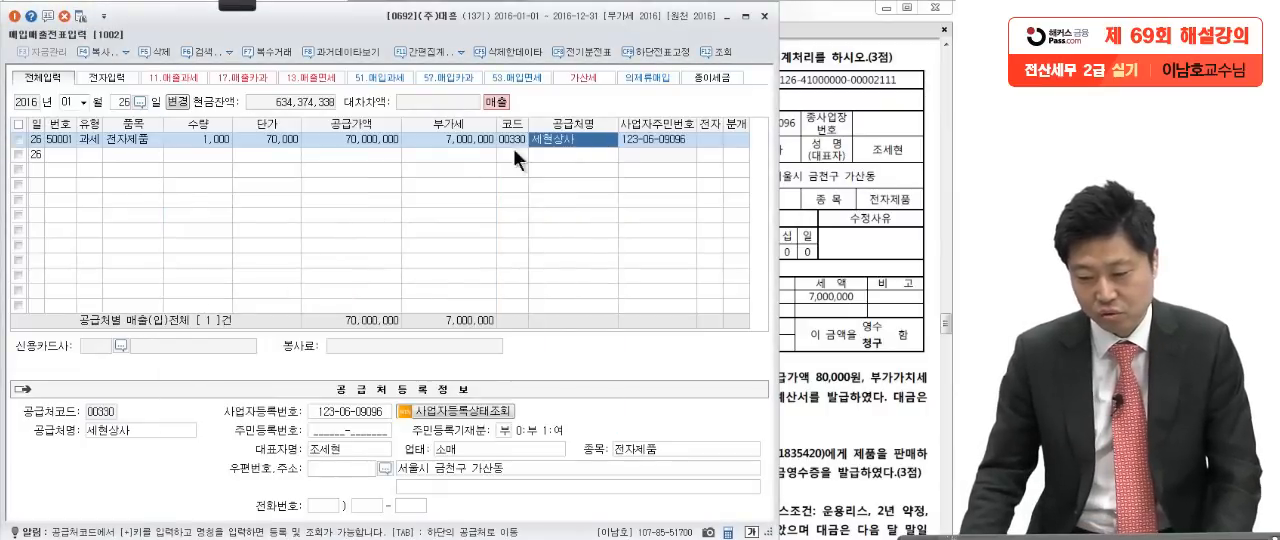
pyautogui.click(711, 142)
pyautogui.write('1')
pyautogui.press('Return')
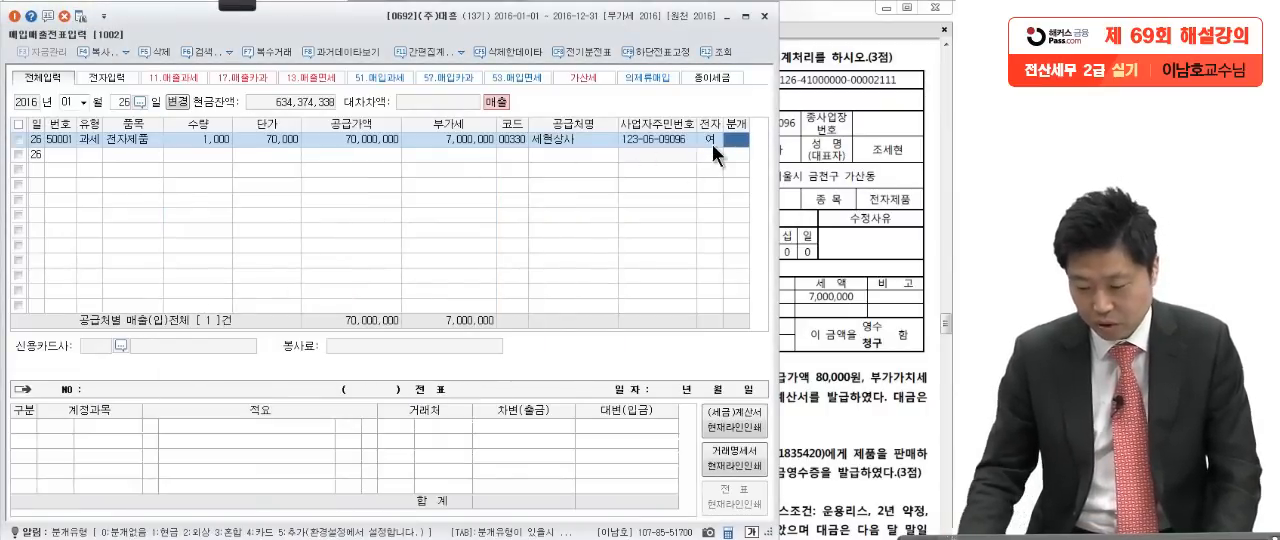
pyautogui.write('3')
pyautogui.press('Return')
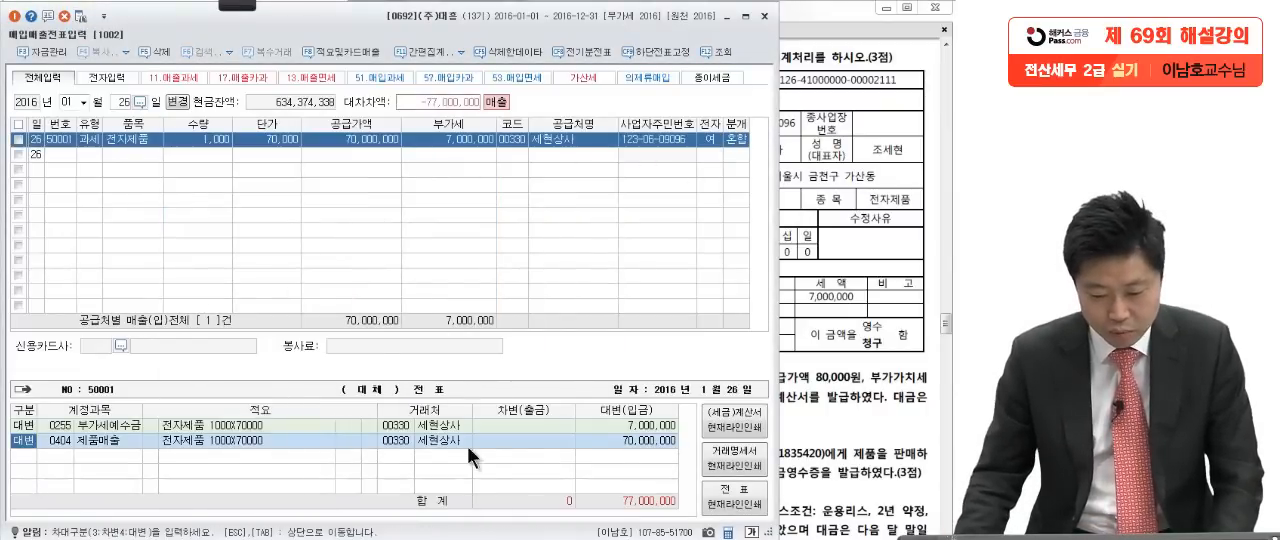
# Step: Add a debit line for 받을어음 with 세현상사 and set its amount to 30,000,000
pyautogui.press('Return')
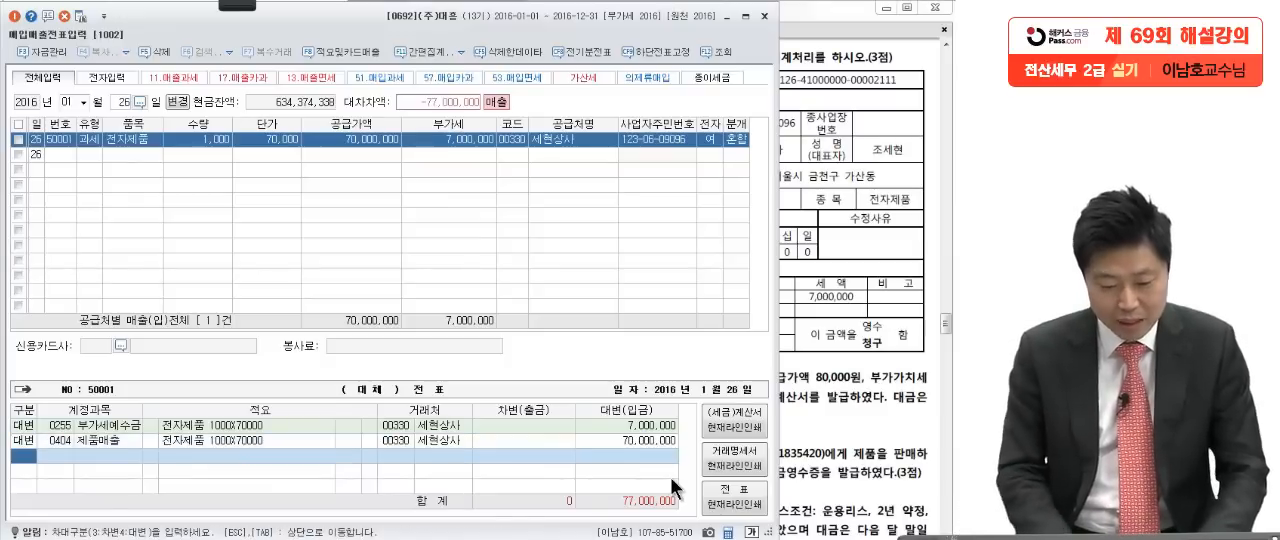
pyautogui.write('3받을')
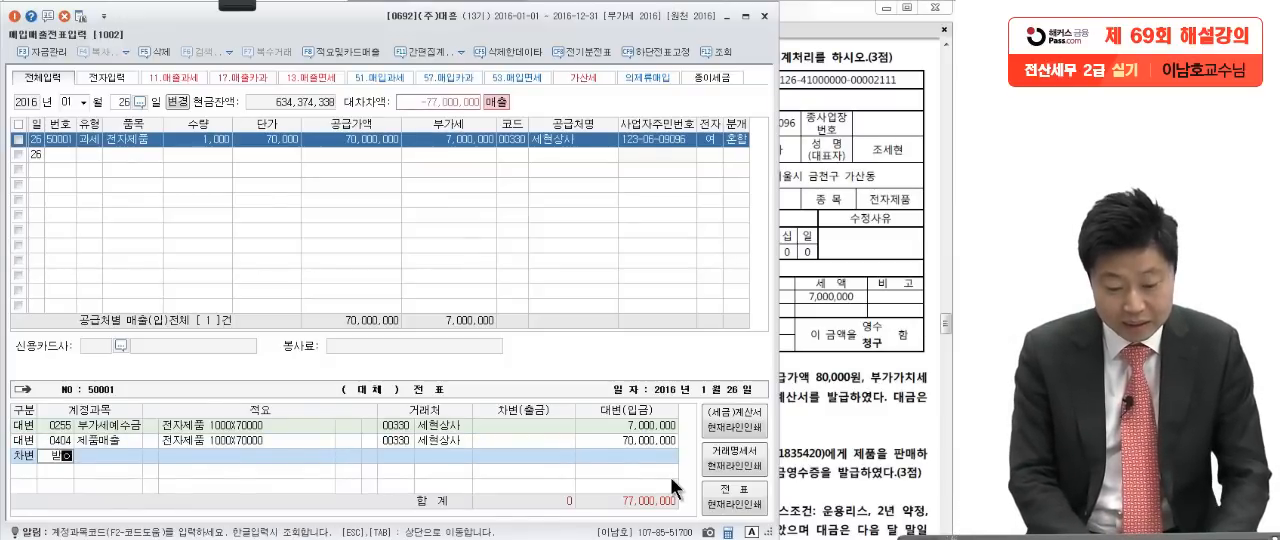
pyautogui.press('Return')
pyautogui.press('Return')
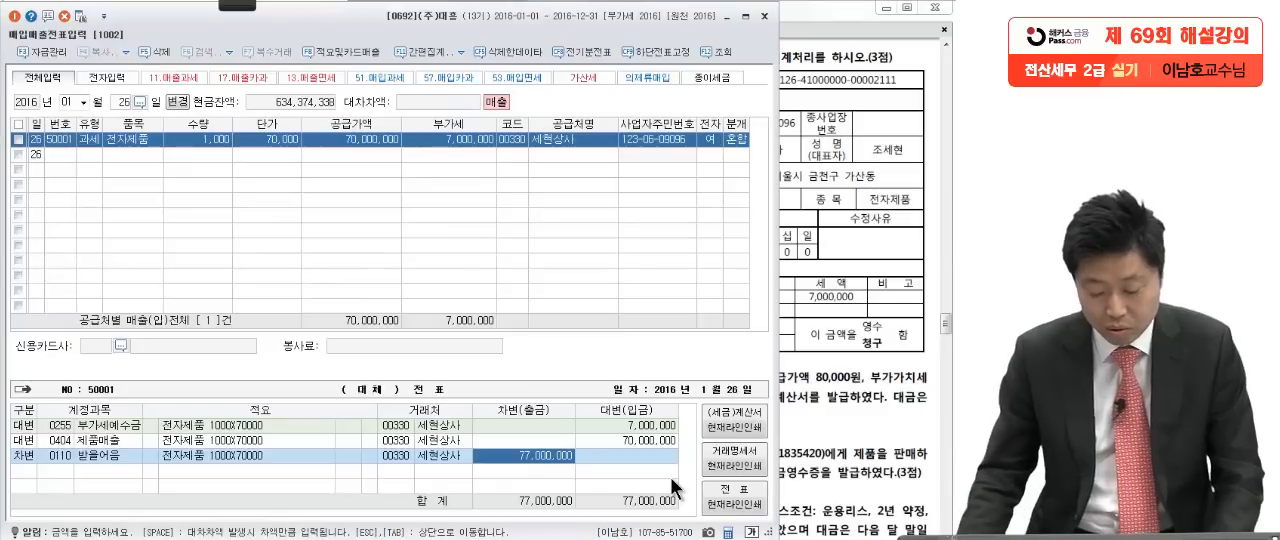
pyautogui.click(434, 455)
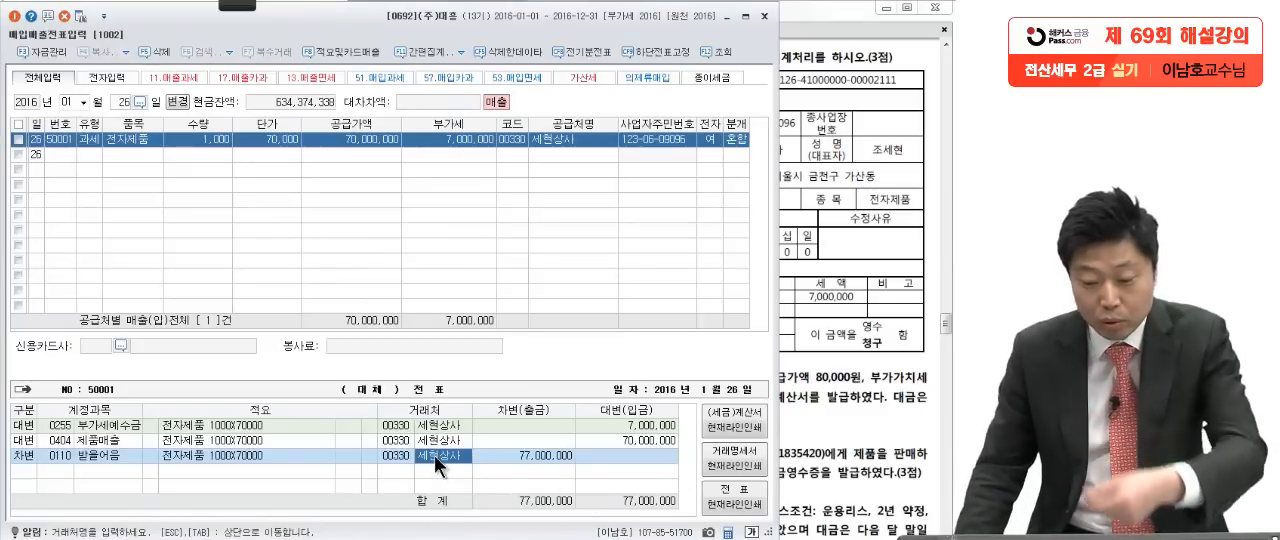
pyautogui.click(555, 457)
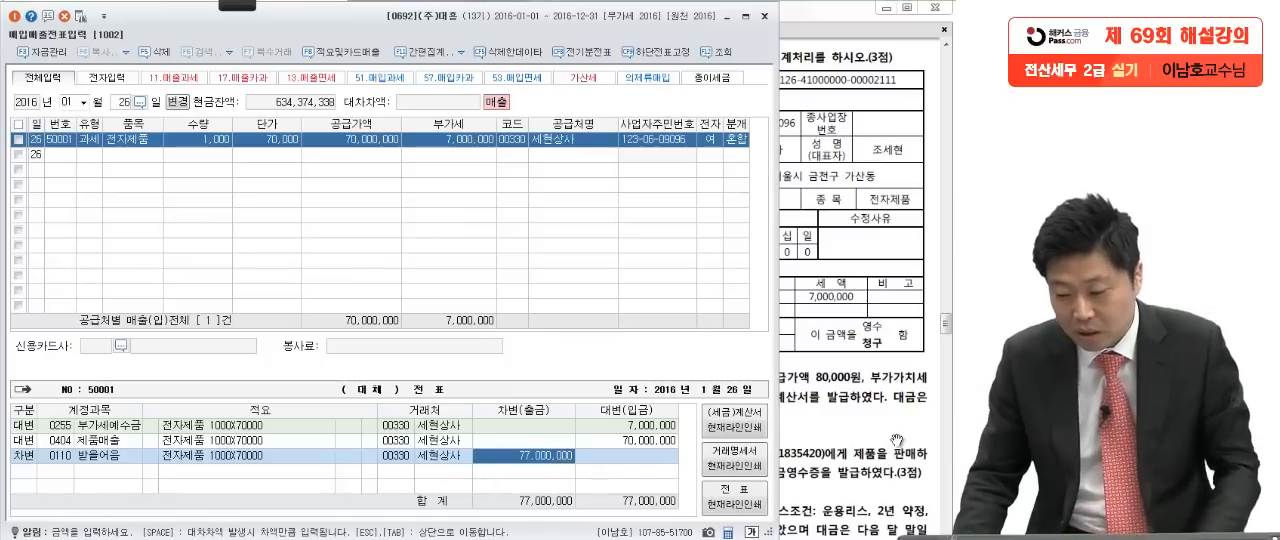
pyautogui.click(871, 433)
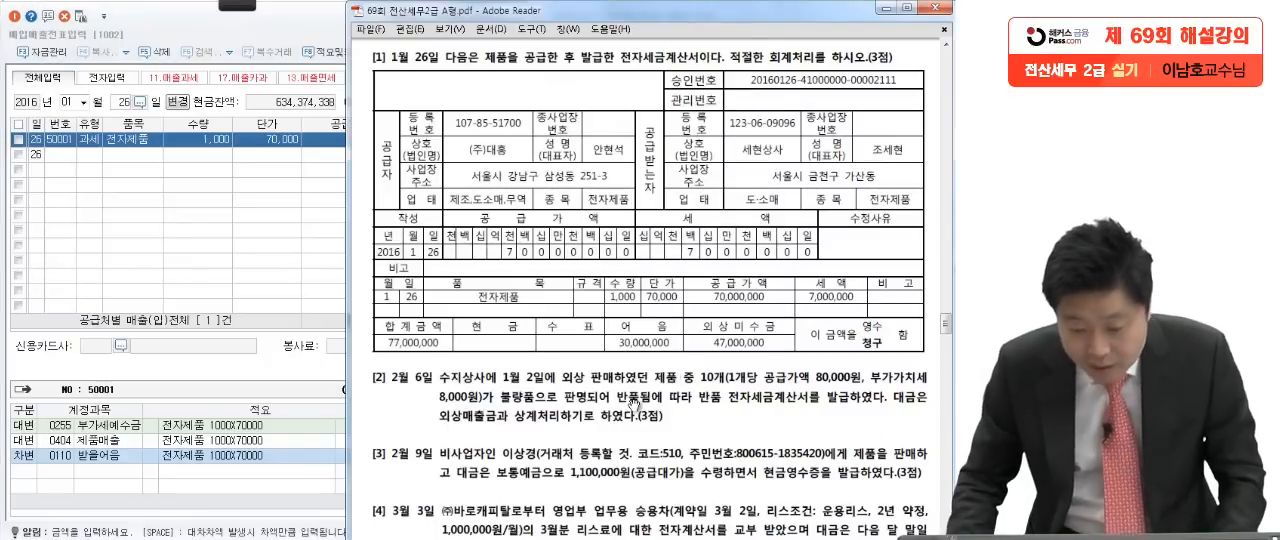
pyautogui.click(287, 455)
pyautogui.click(556, 457)
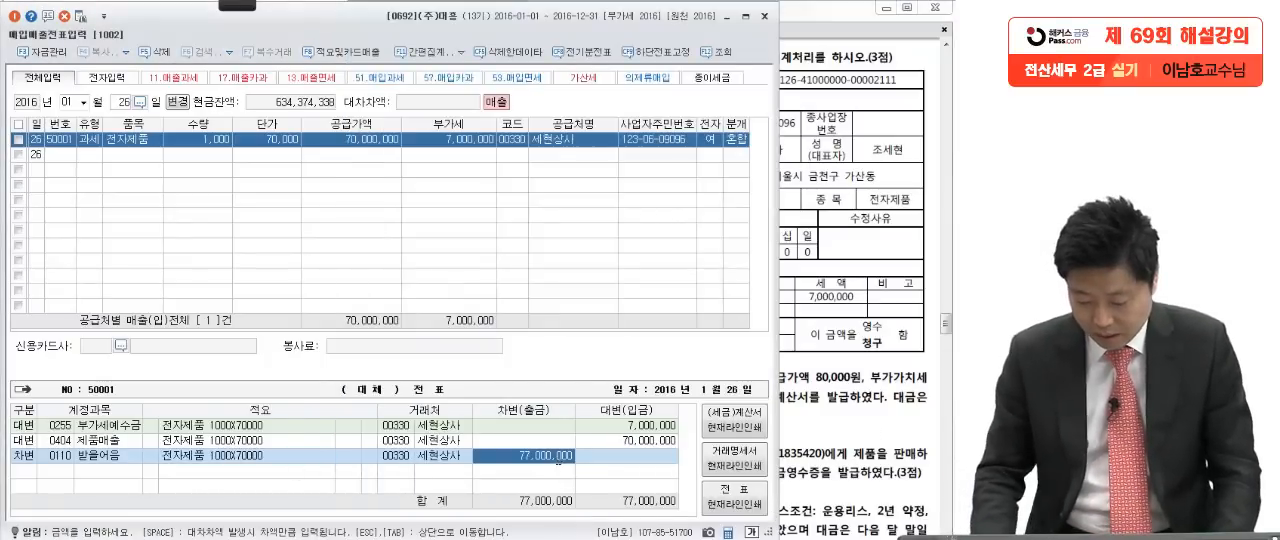
pyautogui.write('30000000')
pyautogui.press('Return')
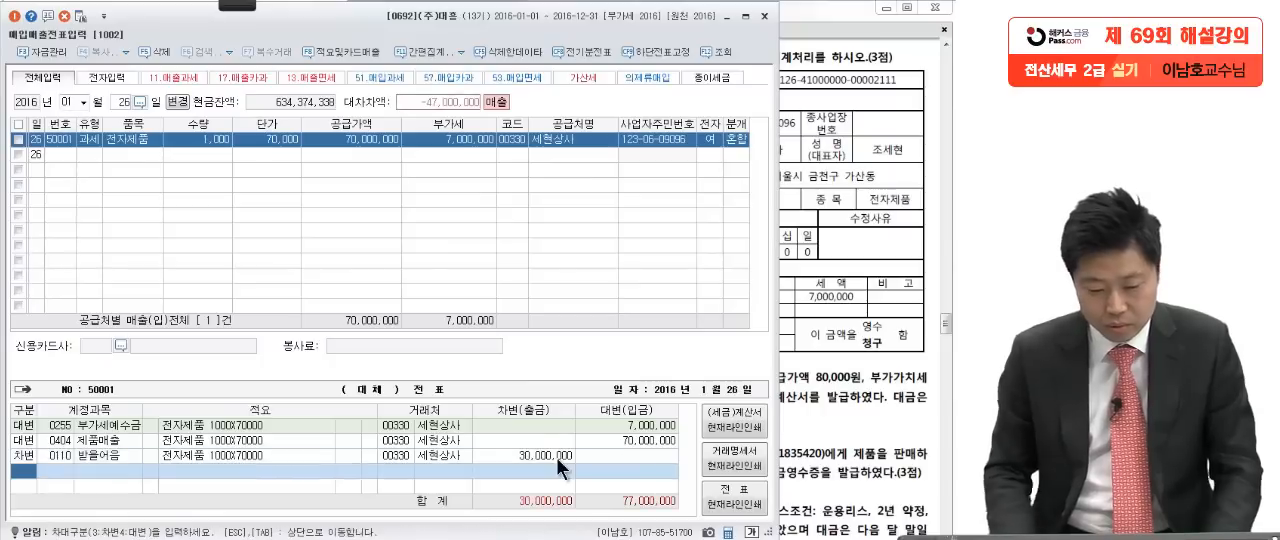
# Step: Add a debit line for 외상매출금 with 세현상사 for the remaining 47,000,000
pyautogui.write('3외상매')
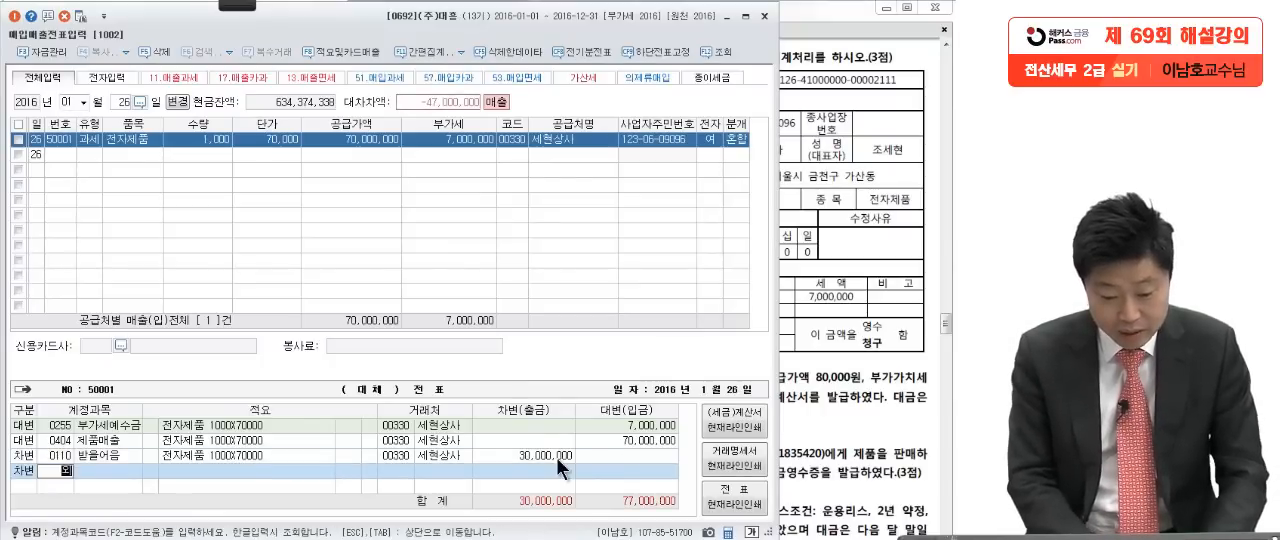
pyautogui.press('Return')
pyautogui.press('Return')
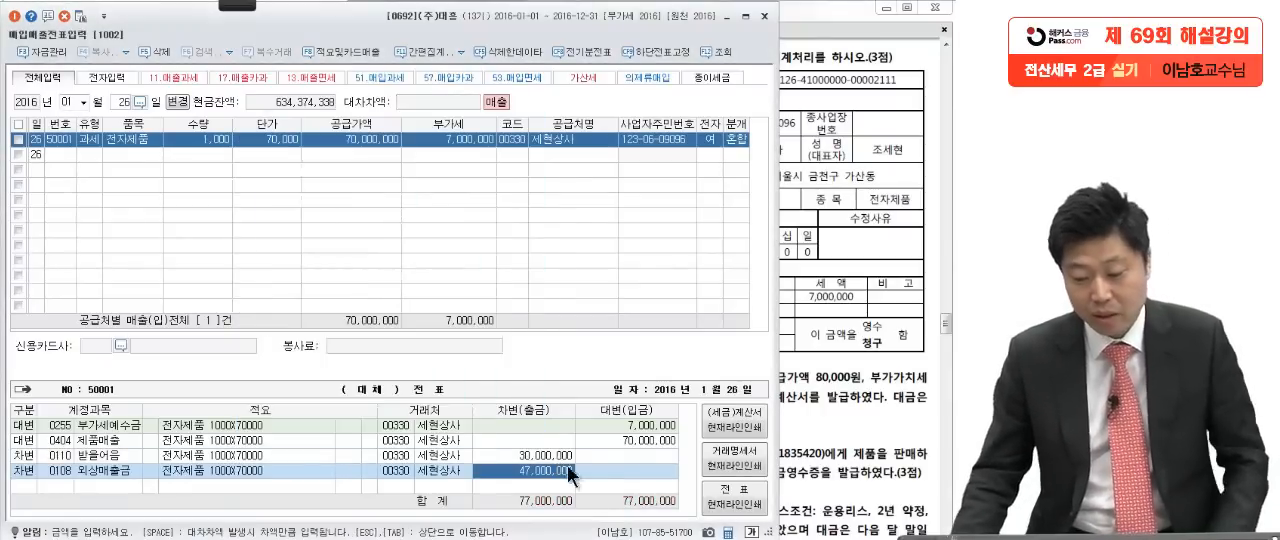
# Step: Bring up question [2] in the exam, pen-mark 10개, the unit amounts and 불량품으로 판명, and circle 반품
pyautogui.click(824, 398)
pyautogui.scroll(-2, 818, 392)
pyautogui.scroll(-4, 818, 332)
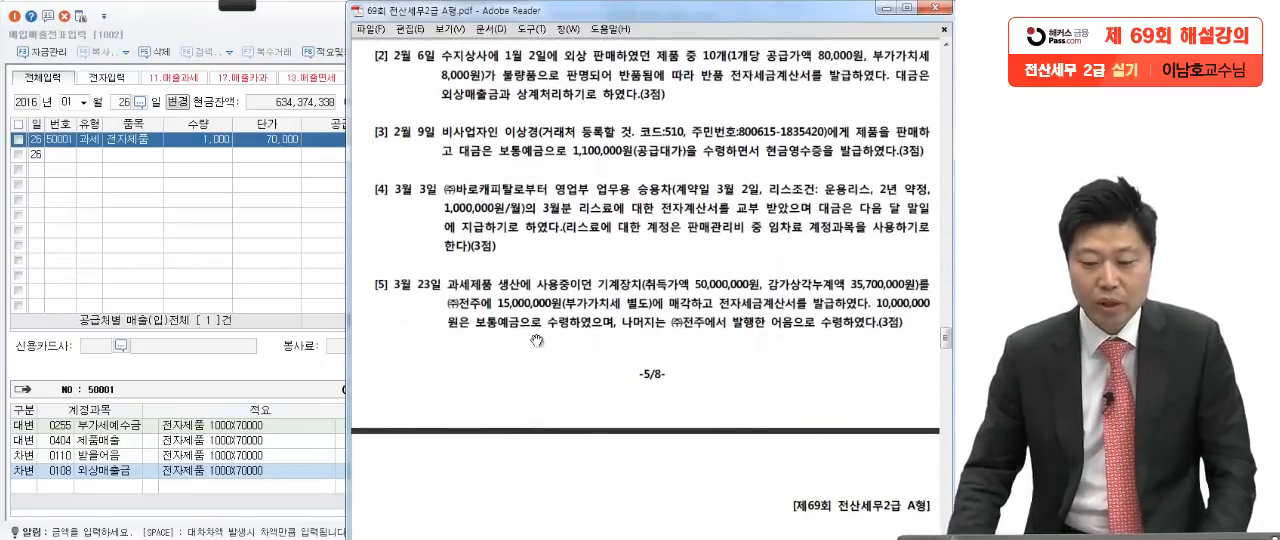
pyautogui.moveTo(235, 10)
pyautogui.click(22, 18)
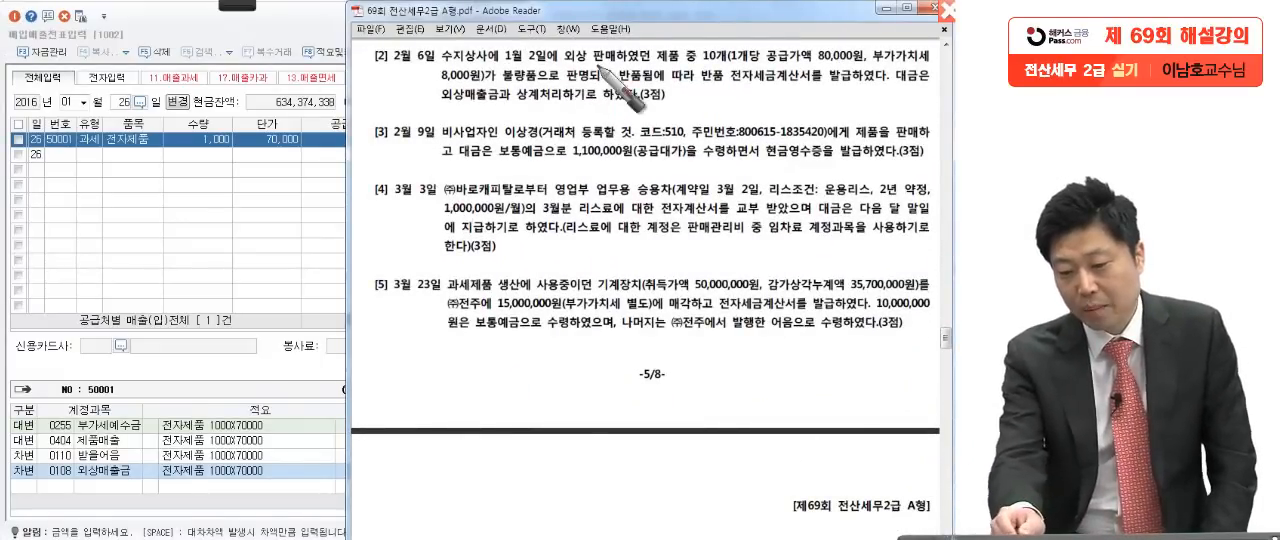
pyautogui.moveTo(700, 61); pyautogui.dragTo(729, 61)
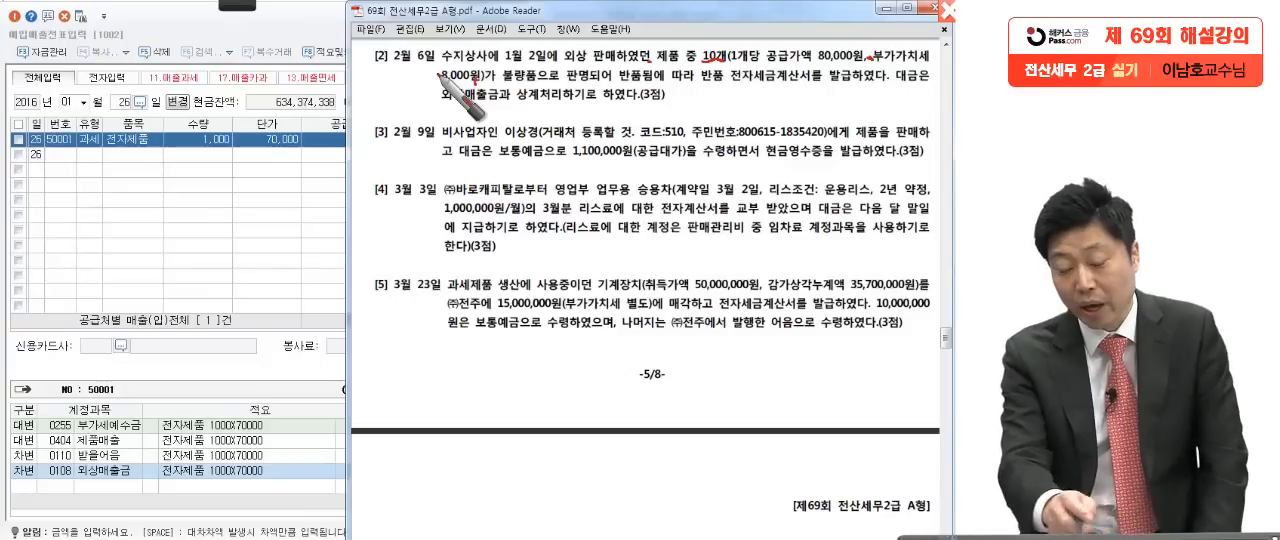
pyautogui.moveTo(498, 104)
pyautogui.mouseDown()
pyautogui.moveTo(608, 100)
pyautogui.moveTo(614, 150)
pyautogui.mouseUp()
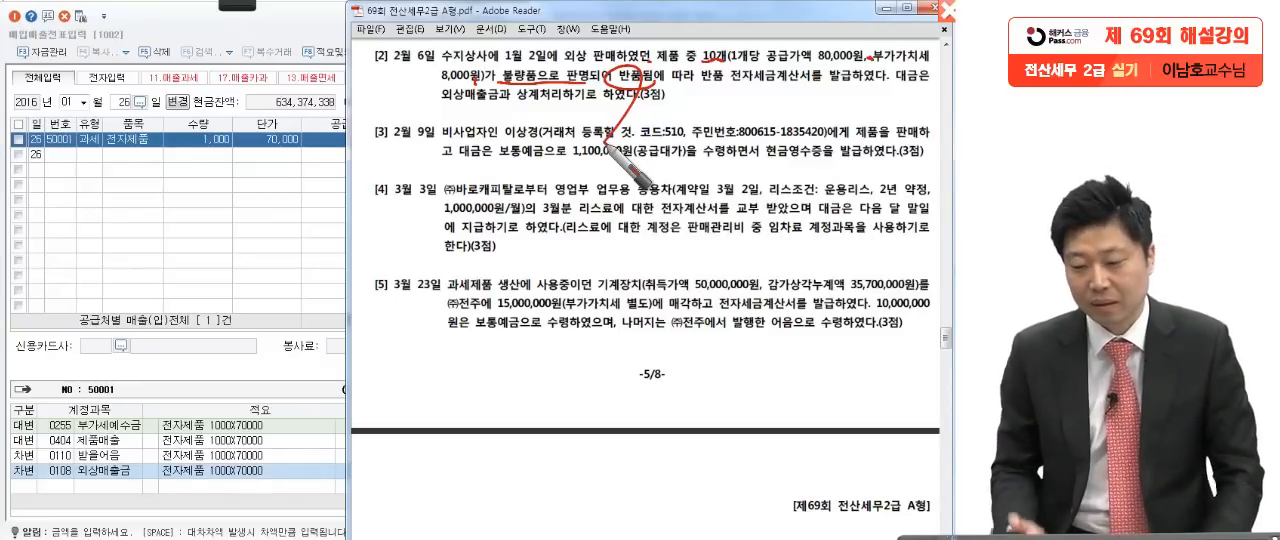
# Step: Pen-underline 반품 전자세금계산서를 발급 and 외상매출금과 상계처리, write a circled VAT type 11, and clear all the marks
pyautogui.moveTo(706, 92); pyautogui.dragTo(874, 90)
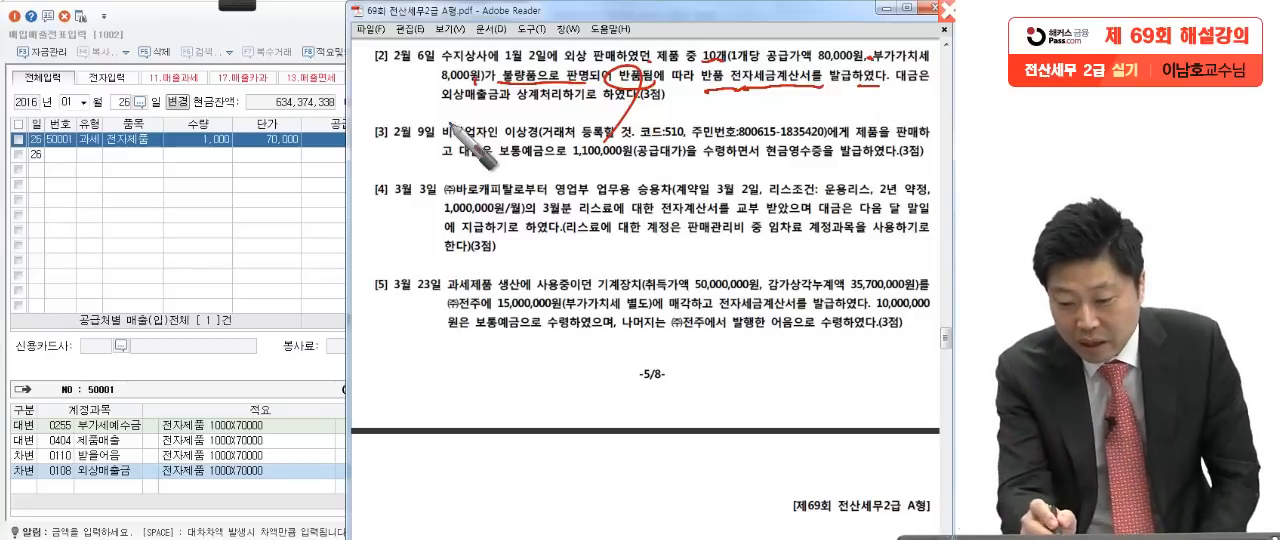
pyautogui.moveTo(420, 112); pyautogui.dragTo(575, 110)
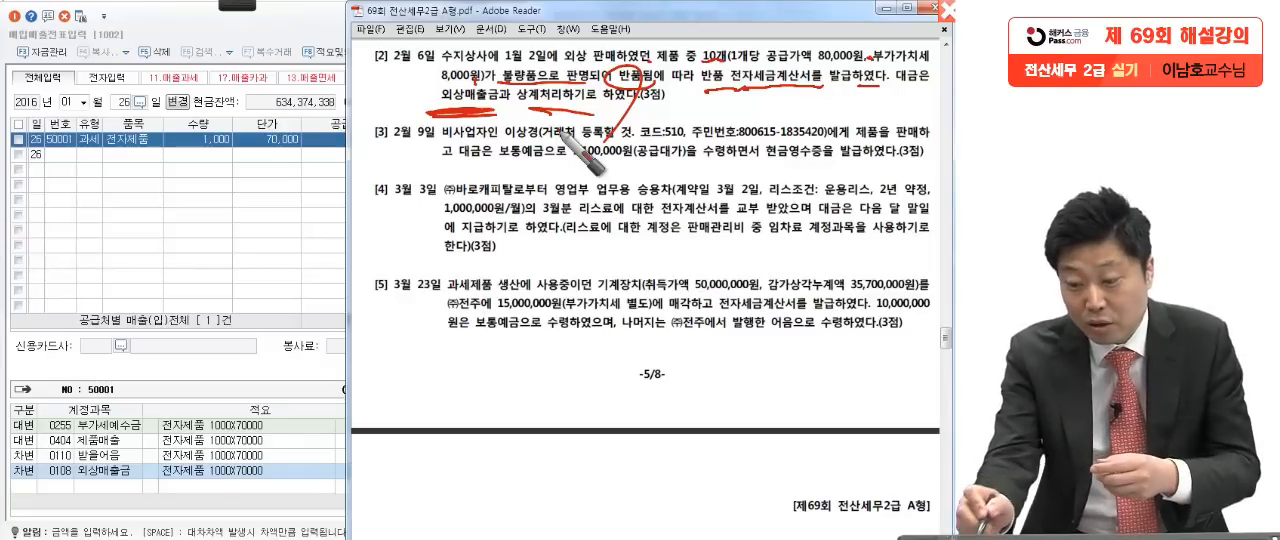
pyautogui.moveTo(195, 154)
pyautogui.mouseDown()
pyautogui.moveTo(205, 215)
pyautogui.moveTo(165, 212)
pyautogui.mouseUp()
pyautogui.moveTo(243, 225); pyautogui.dragTo(215, 292)
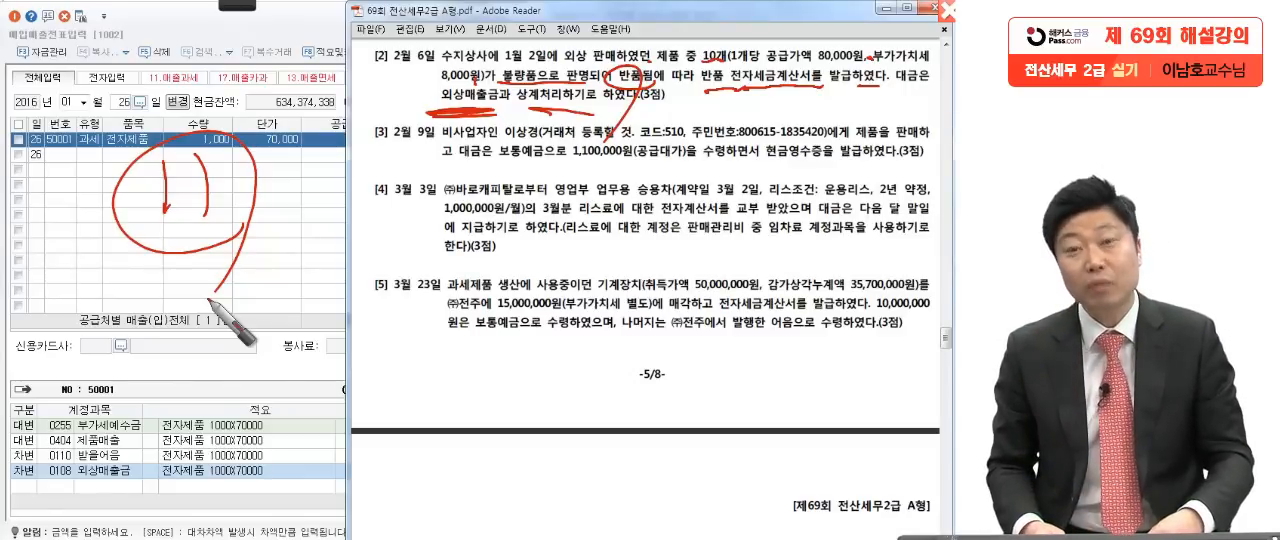
pyautogui.press('Escape')
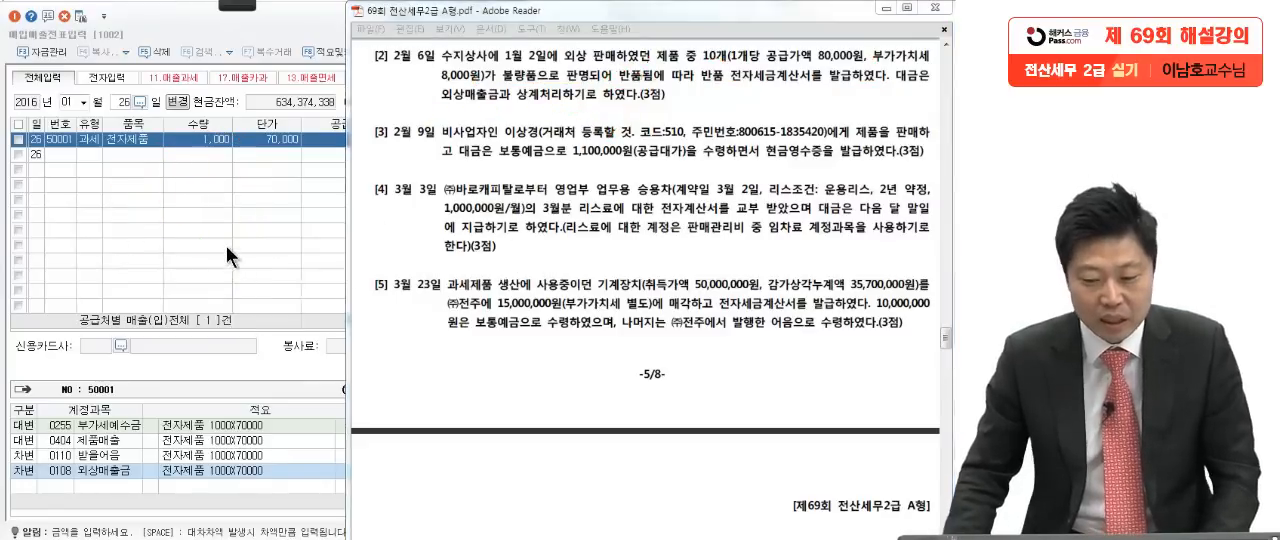
# Step: Set the entry date to February 6 and start a sales line with VAT type 11 과세 for question [2]
pyautogui.click(226, 245)
pyautogui.write('2')
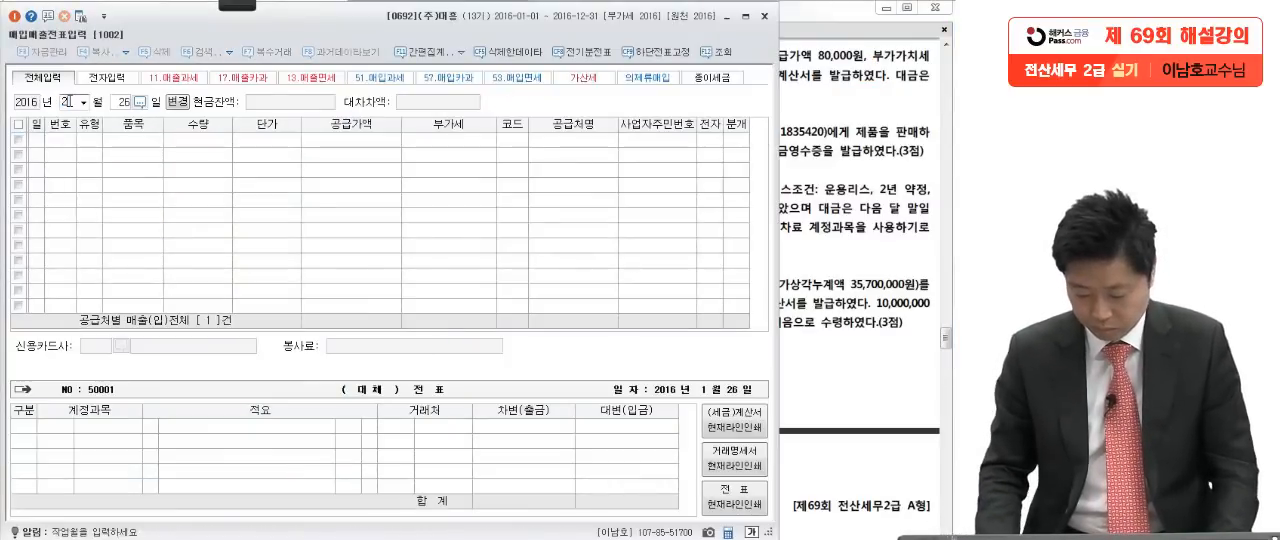
pyautogui.press('Return')
pyautogui.write('6')
pyautogui.press('Return')
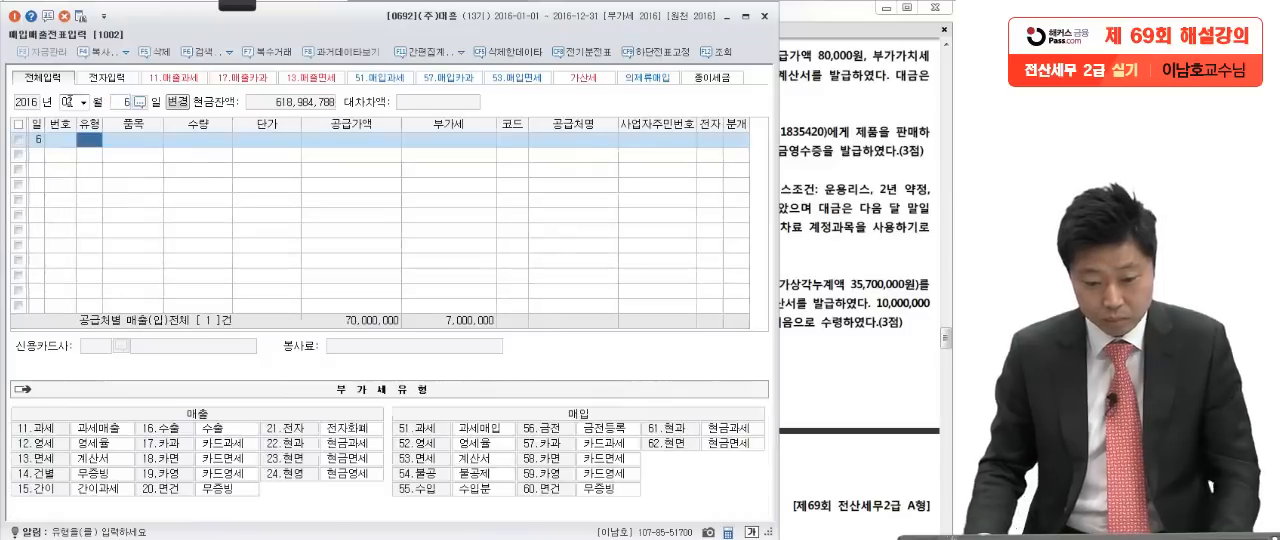
pyautogui.write('11')
pyautogui.press('Return')
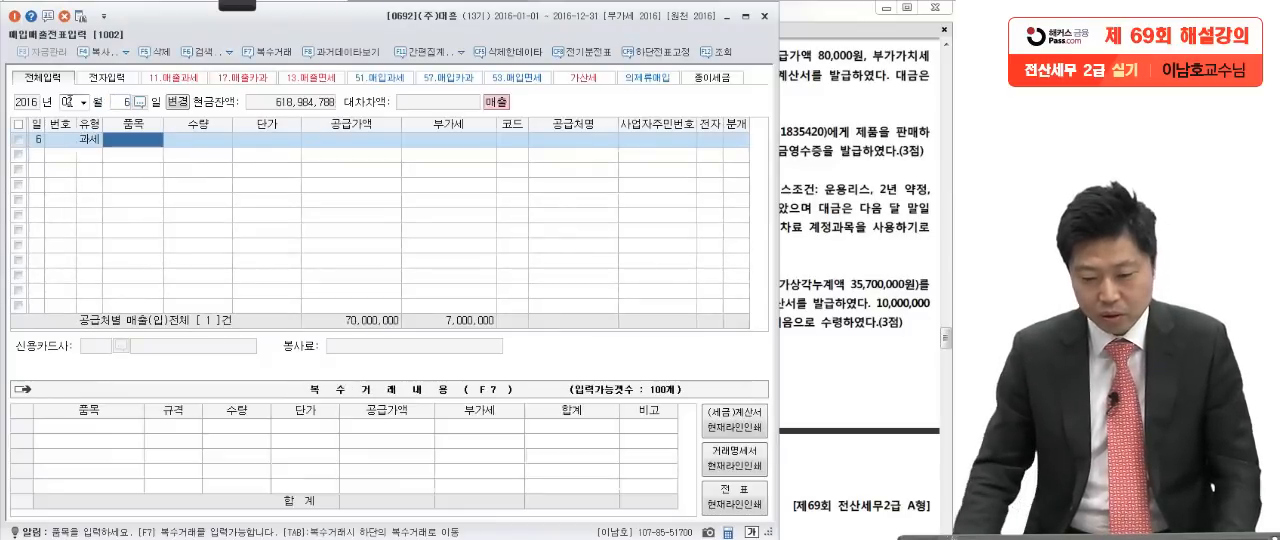
# Step: Enter a supply amount of -800,000 for the February 6 return, based on the quantity and unit price in question [2]
pyautogui.click(354, 141)
pyautogui.click(849, 164)
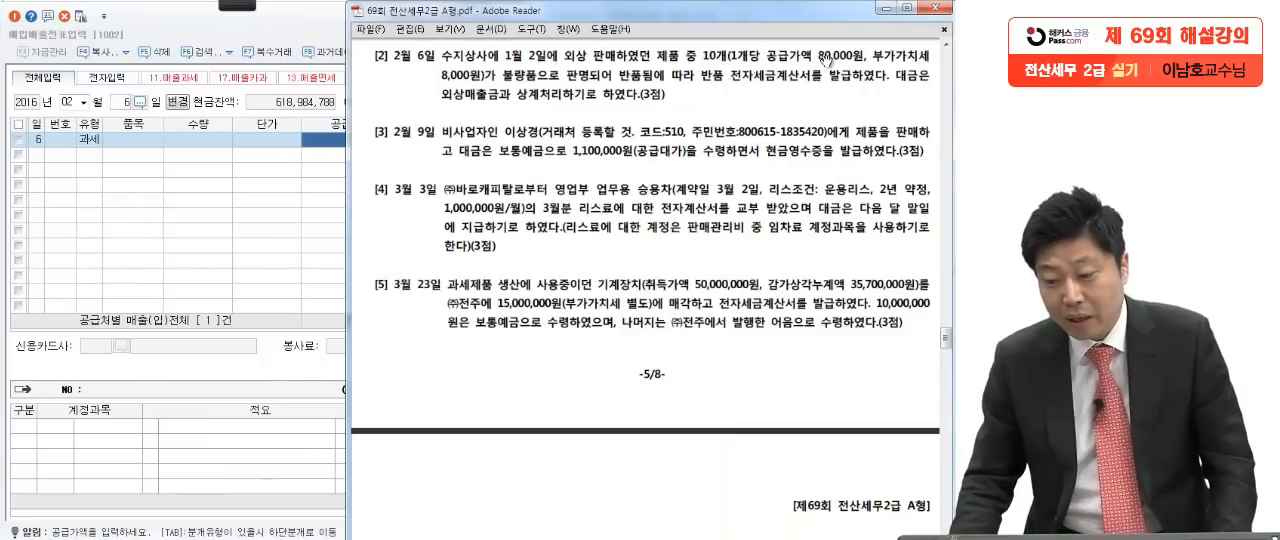
pyautogui.click(259, 198)
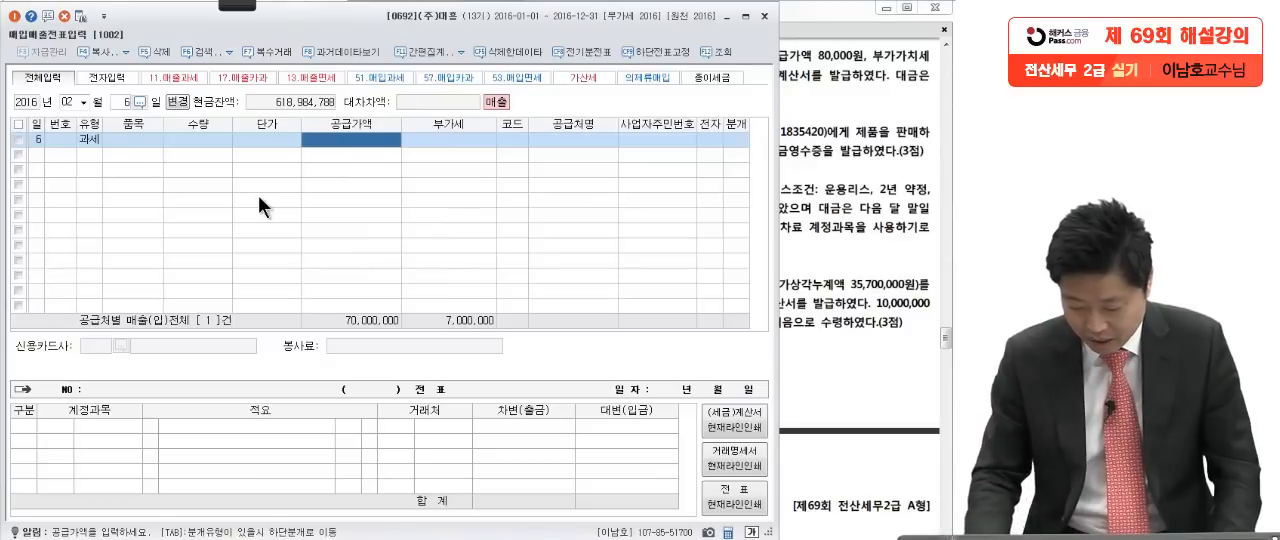
pyautogui.write('-800,000')
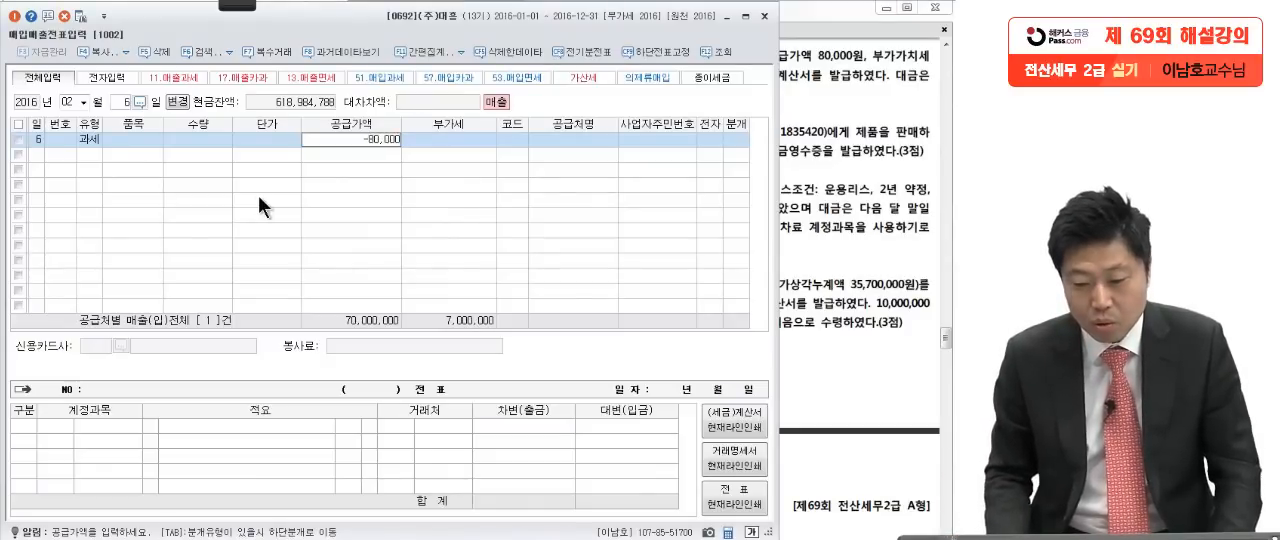
pyautogui.press('Return')
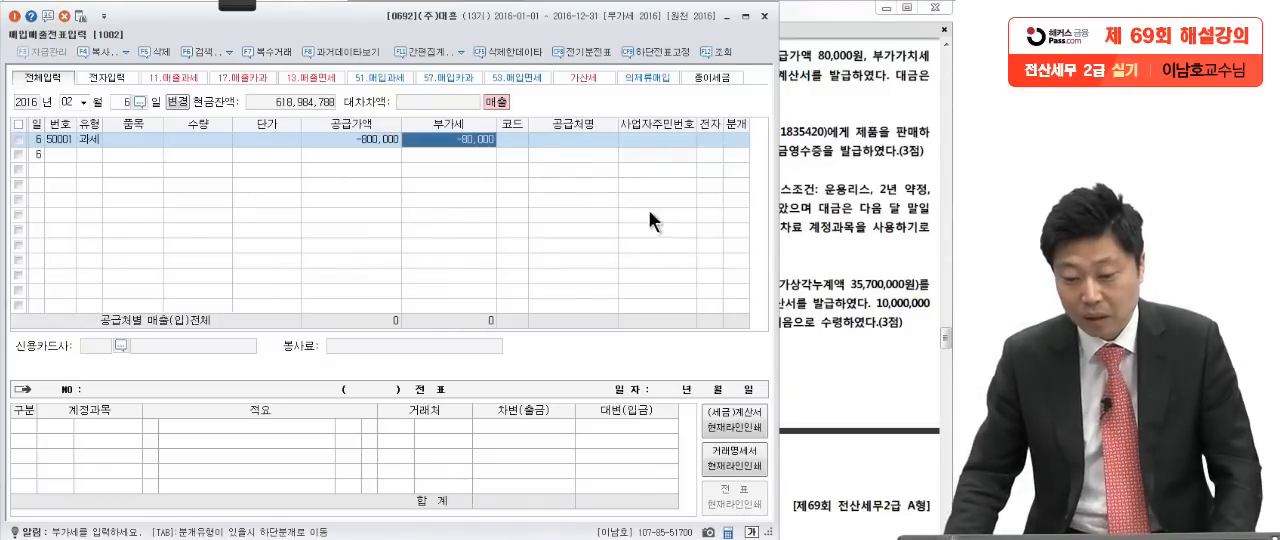
# Step: Set the customer to 수지상사 and mark the return as an electronic tax invoice (여)
pyautogui.click(508, 137)
pyautogui.click(812, 192)
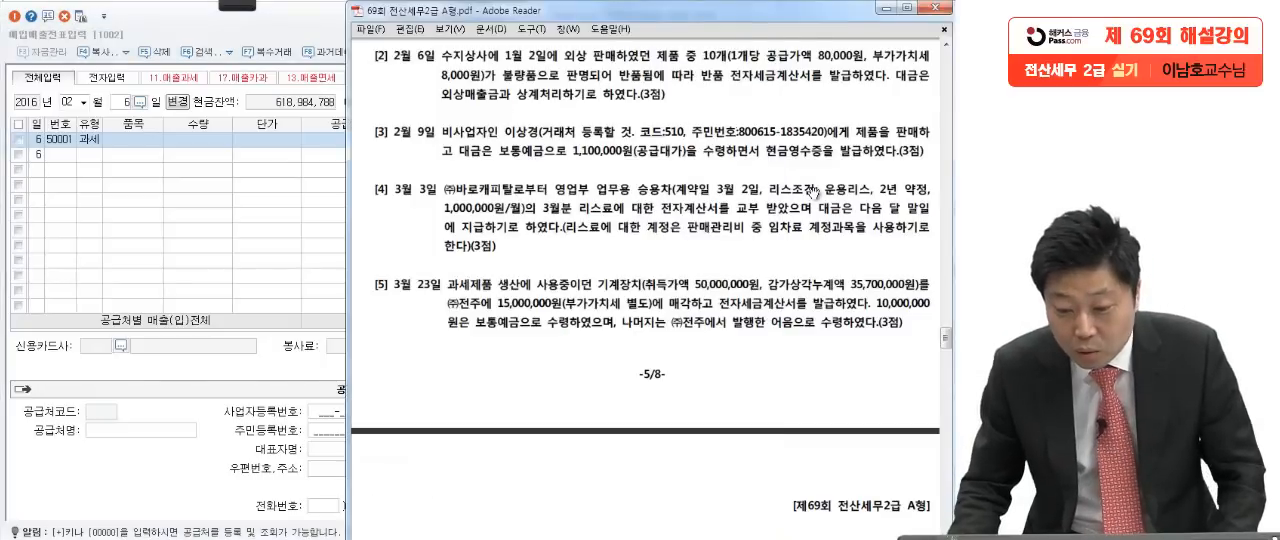
pyautogui.click(261, 222)
pyautogui.write('수지')
pyautogui.press('Return')
pyautogui.press('Return')
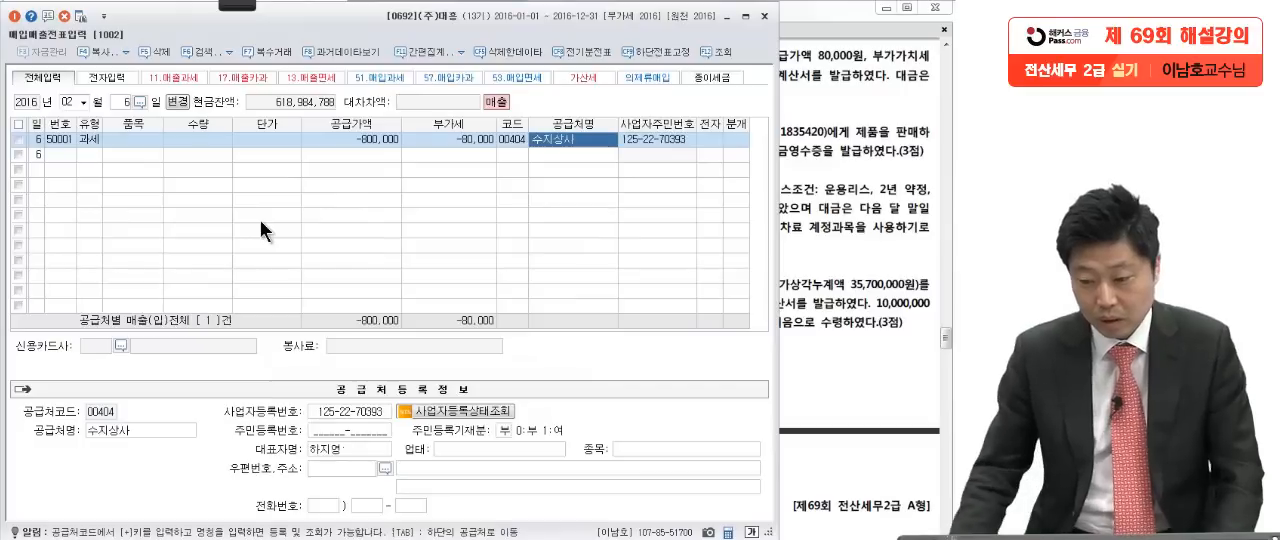
pyautogui.press('Return')
pyautogui.press('Return')
pyautogui.press('Return')
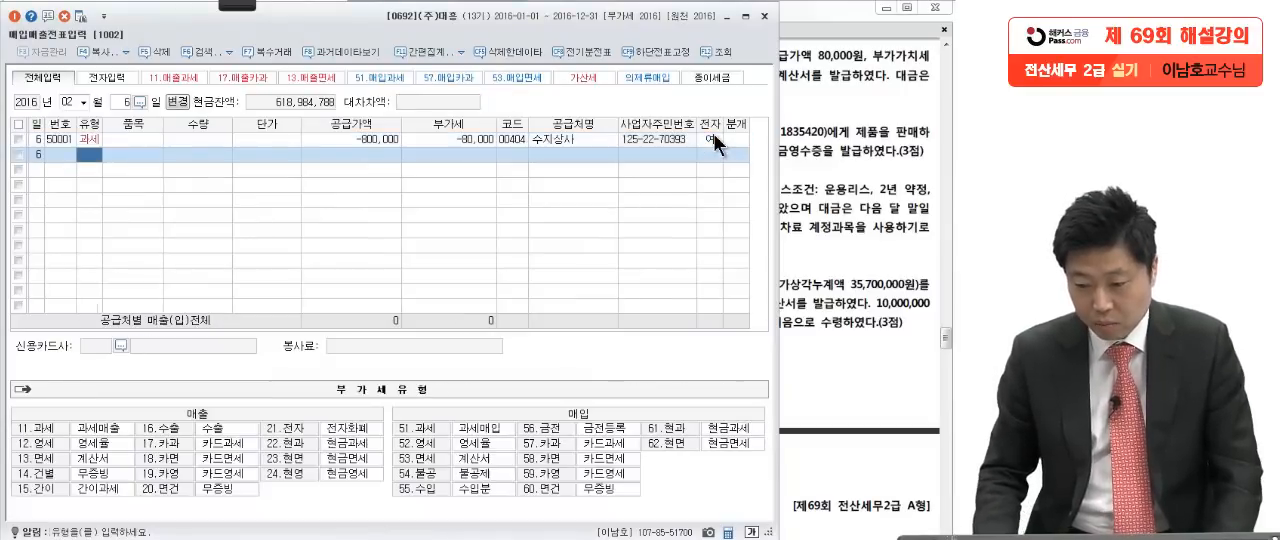
# Step: Set the return's journal type to 3 혼합 and check the 제품매출 credit line
pyautogui.click(742, 137)
pyautogui.write('3')
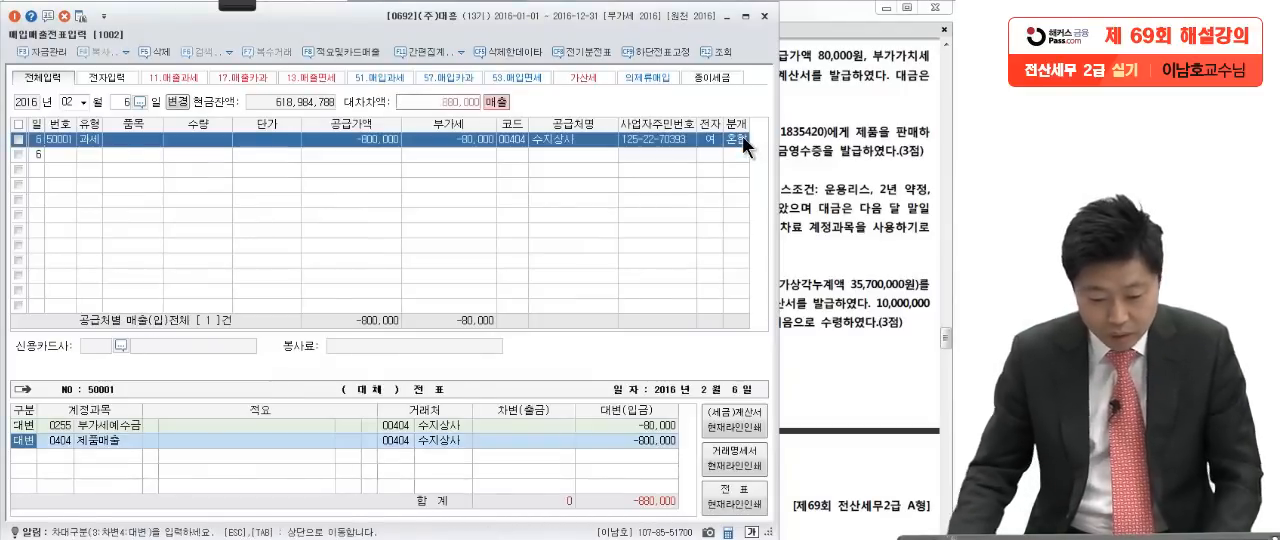
pyautogui.click(604, 438)
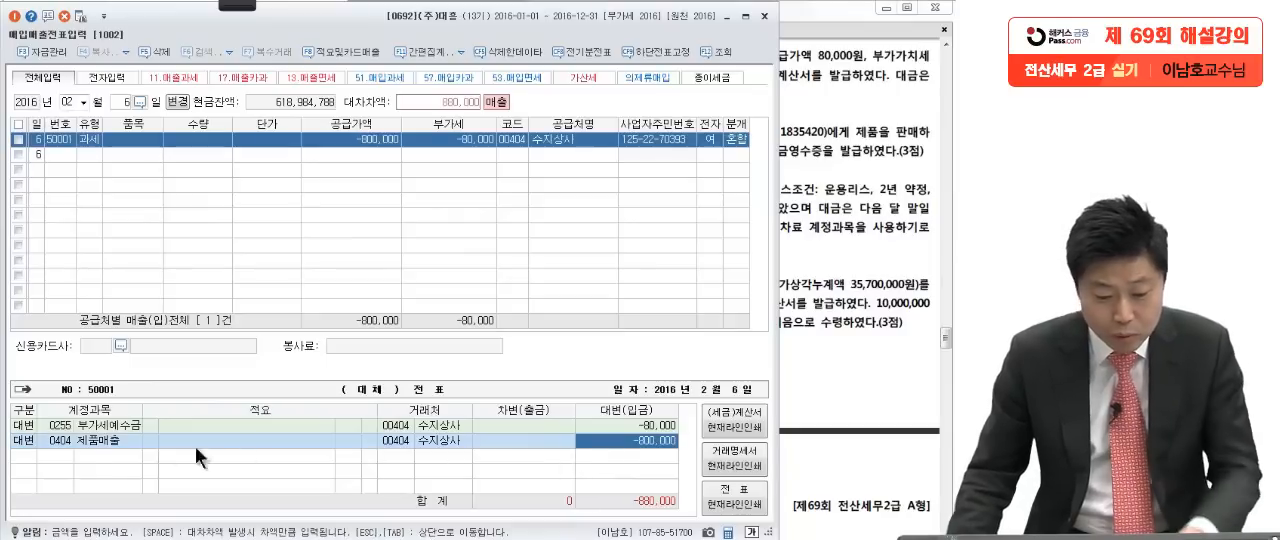
pyautogui.click(86, 439)
pyautogui.click(616, 439)
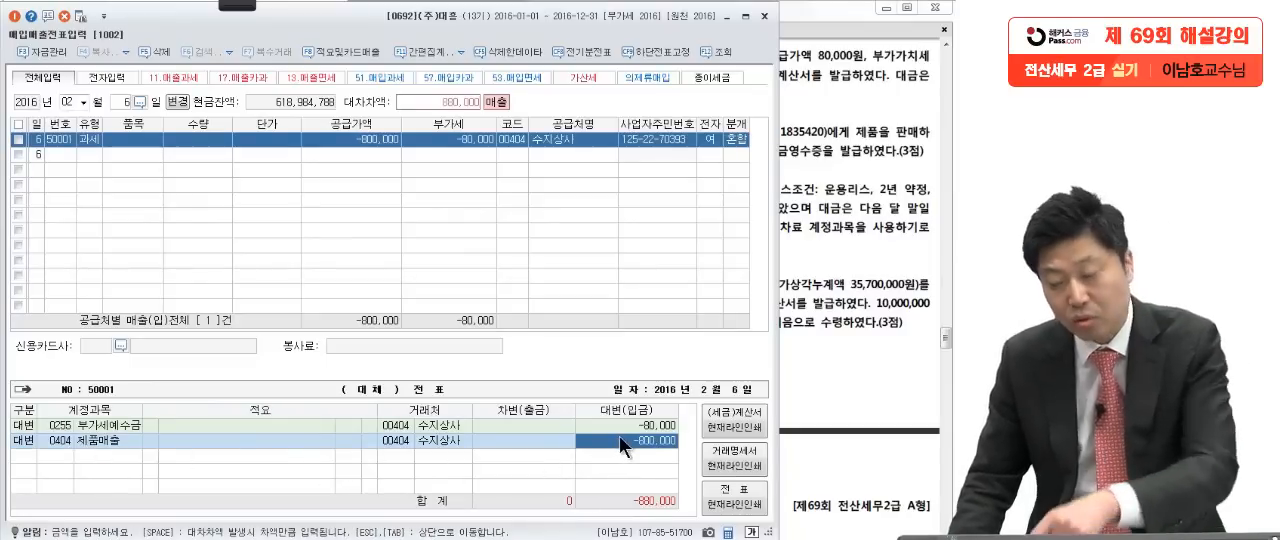
# Step: Add a debit line for 외상매출금 with 수지상사 for -880,000
pyautogui.press('Return')
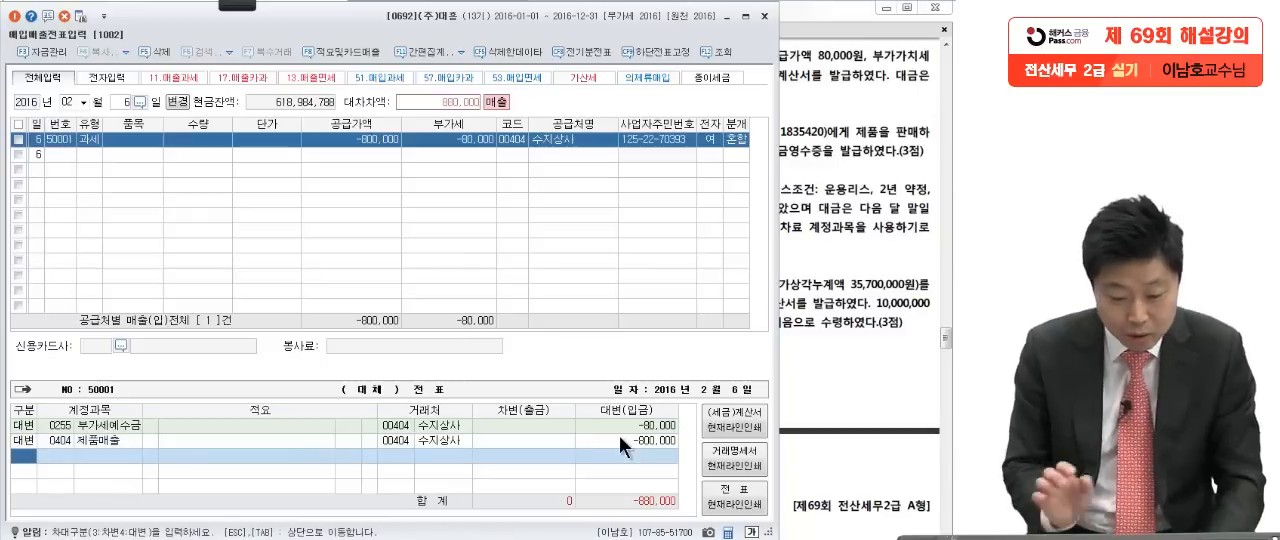
pyautogui.write('3')
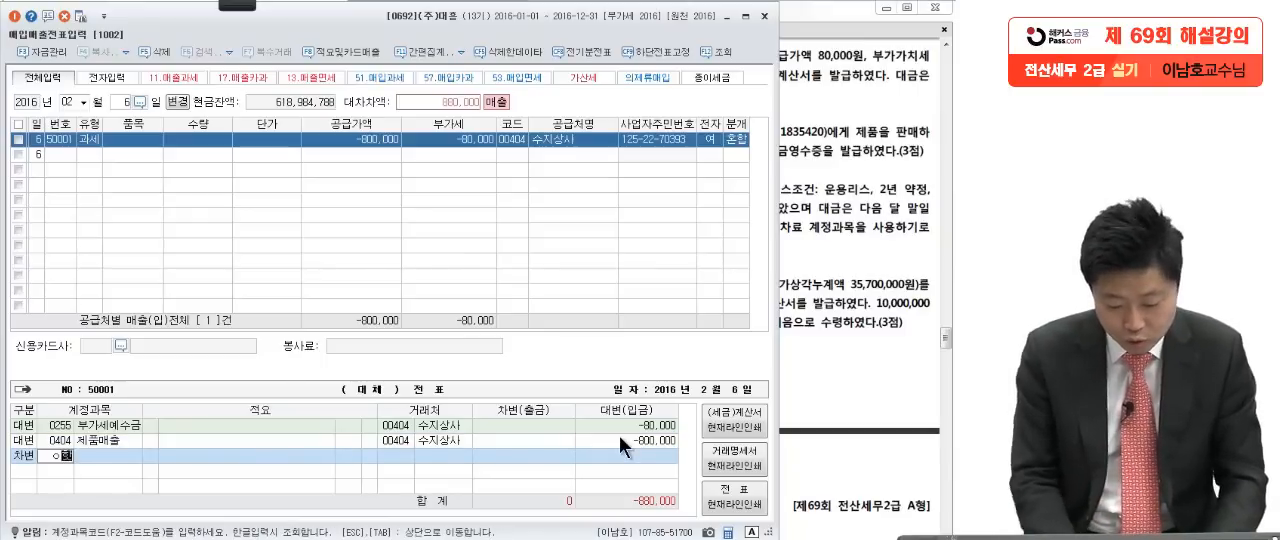
pyautogui.press('BackSpace')
pyautogui.press('BackSpace')
pyautogui.write('외상매')
pyautogui.press('Return')
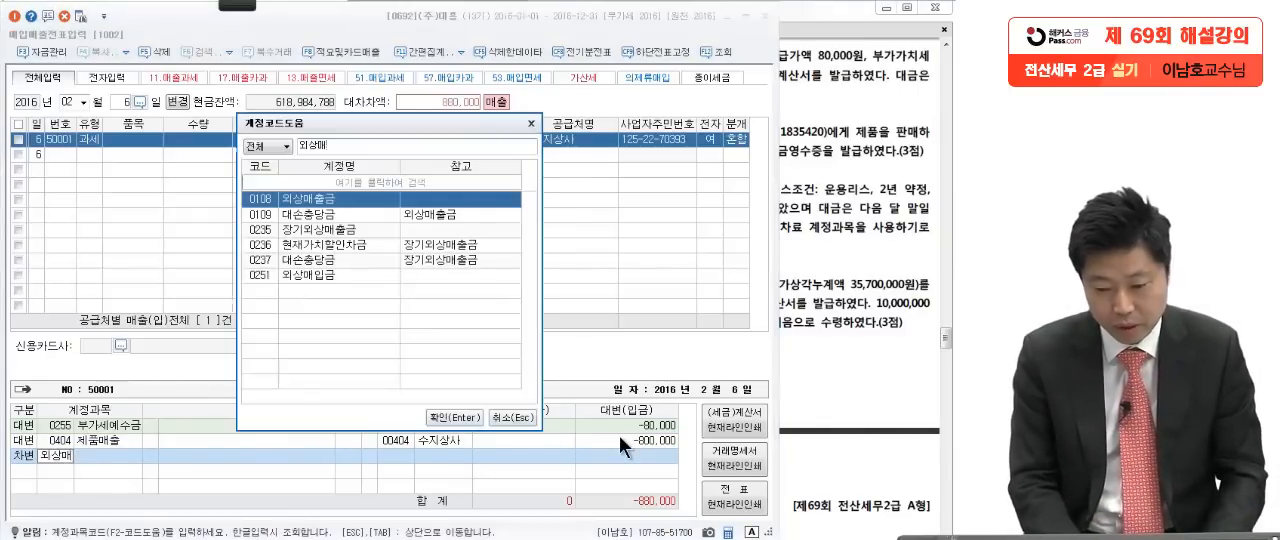
pyautogui.press('Return')
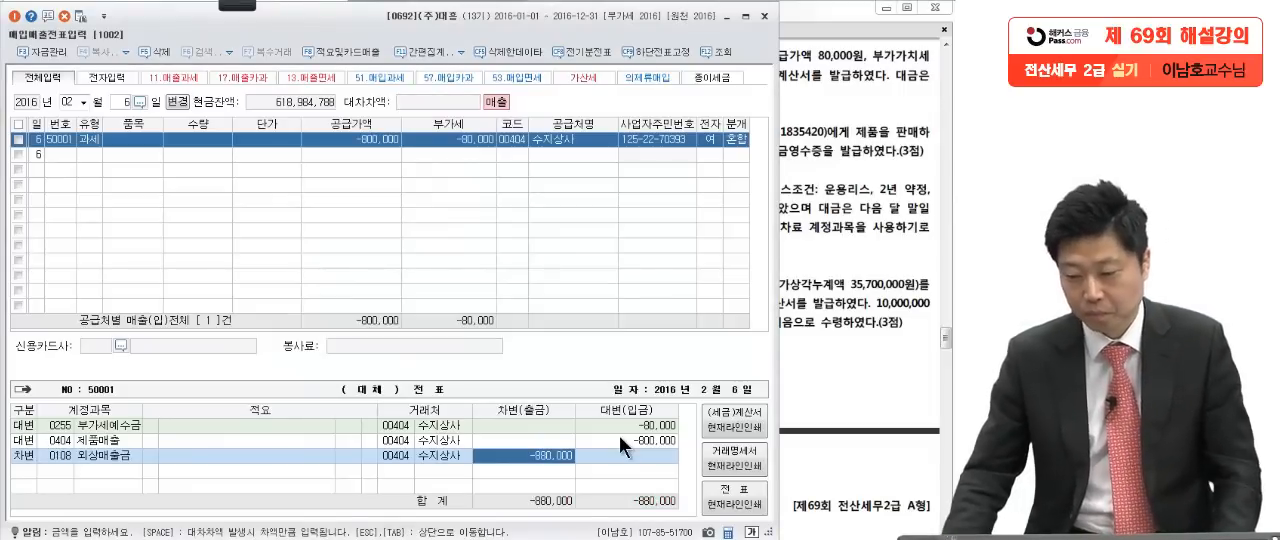
# Step: Bring up question [3] in the exam and pen-mark the customer's name, the registration note, code 510, the resident number and 제품
pyautogui.click(808, 309)
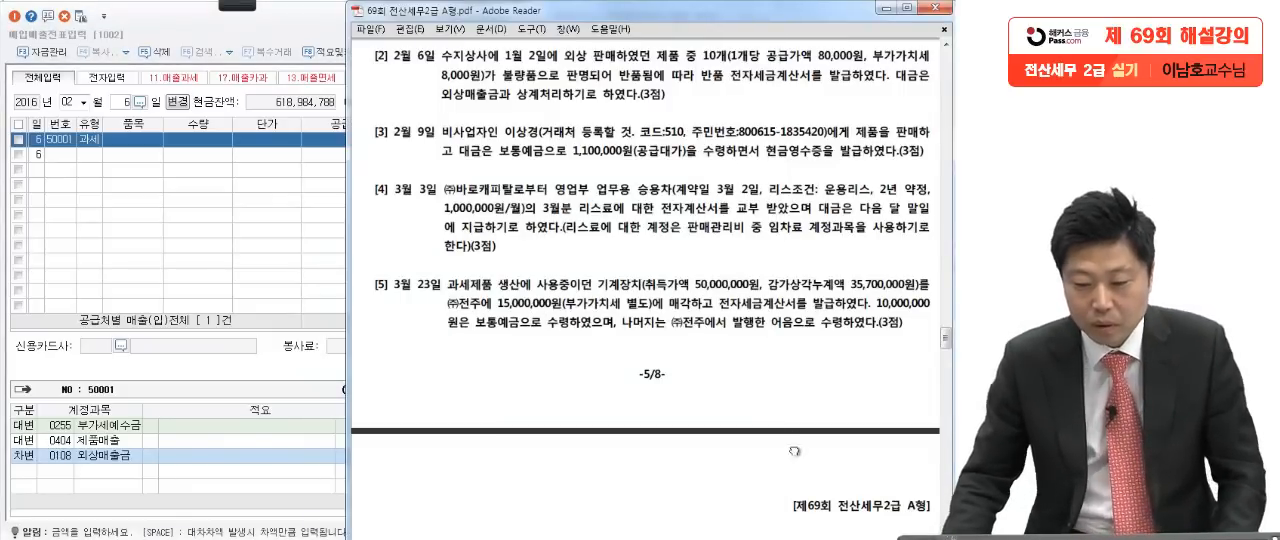
pyautogui.scroll(-2, 798, 455)
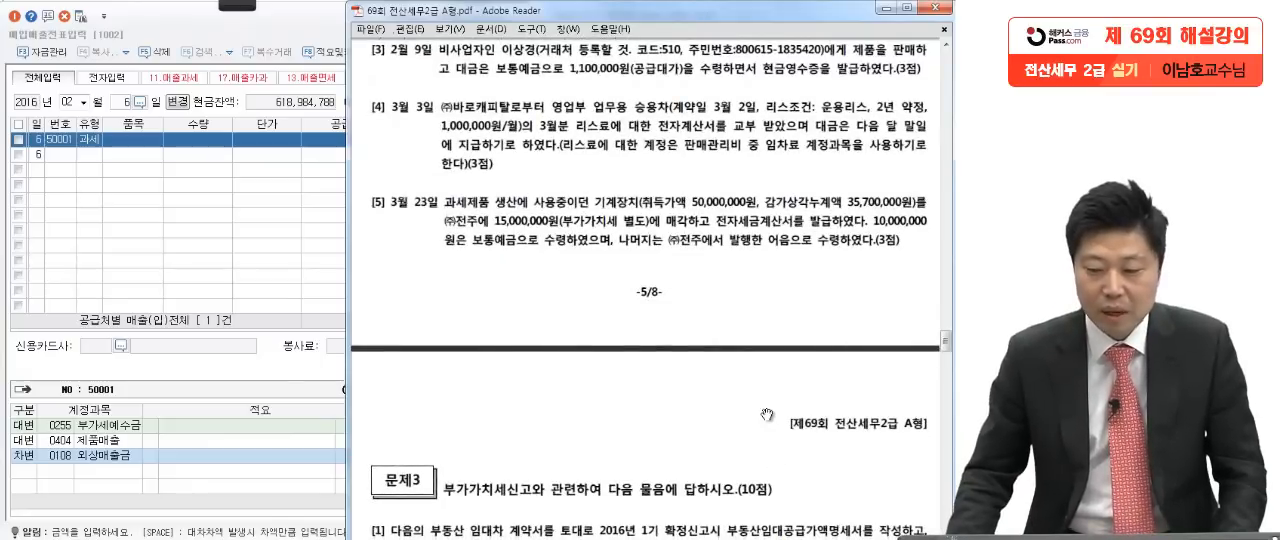
pyautogui.moveTo(228, 6)
pyautogui.click(22, 20)
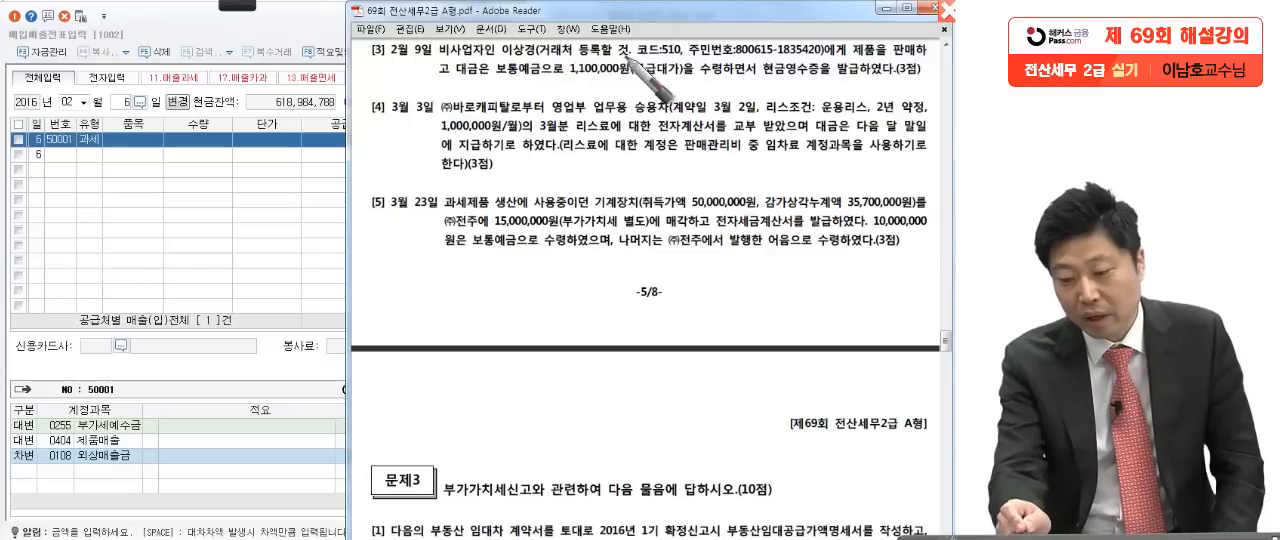
pyautogui.moveTo(625, 58); pyautogui.dragTo(826, 48)
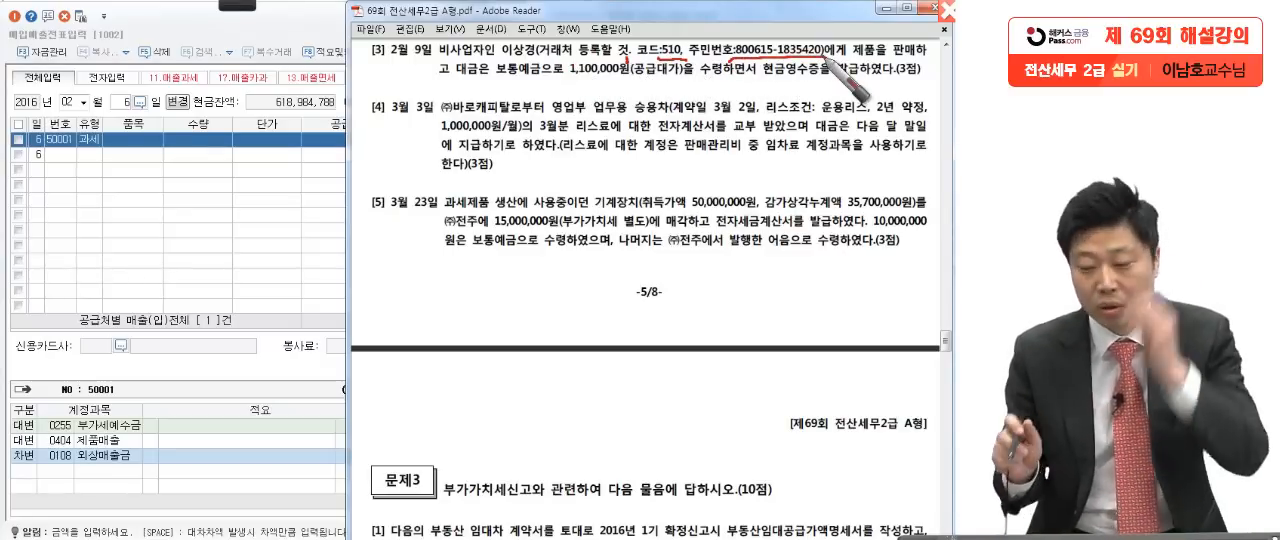
pyautogui.moveTo(523, 53); pyautogui.dragTo(521, 61)
pyautogui.moveTo(868, 58); pyautogui.dragTo(864, 65)
# Step: Pen-underline 보통예금, 공급대가 and 현금영수증을 발급, write a circled VAT type 22, and clear all the marks
pyautogui.moveTo(508, 85); pyautogui.dragTo(500, 86)
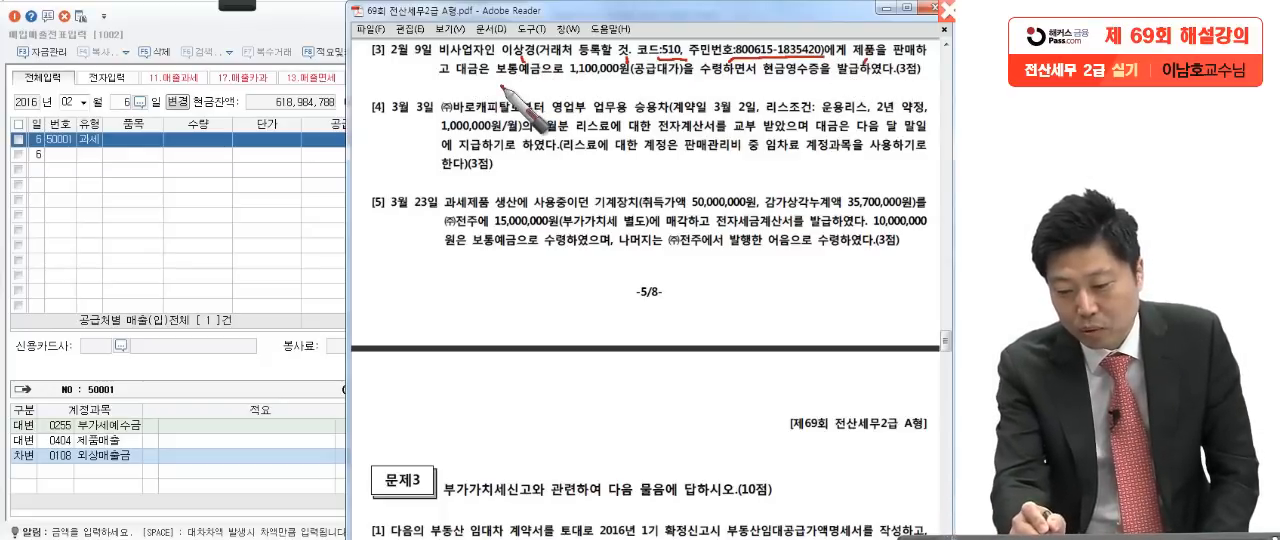
pyautogui.moveTo(632, 88); pyautogui.dragTo(690, 88)
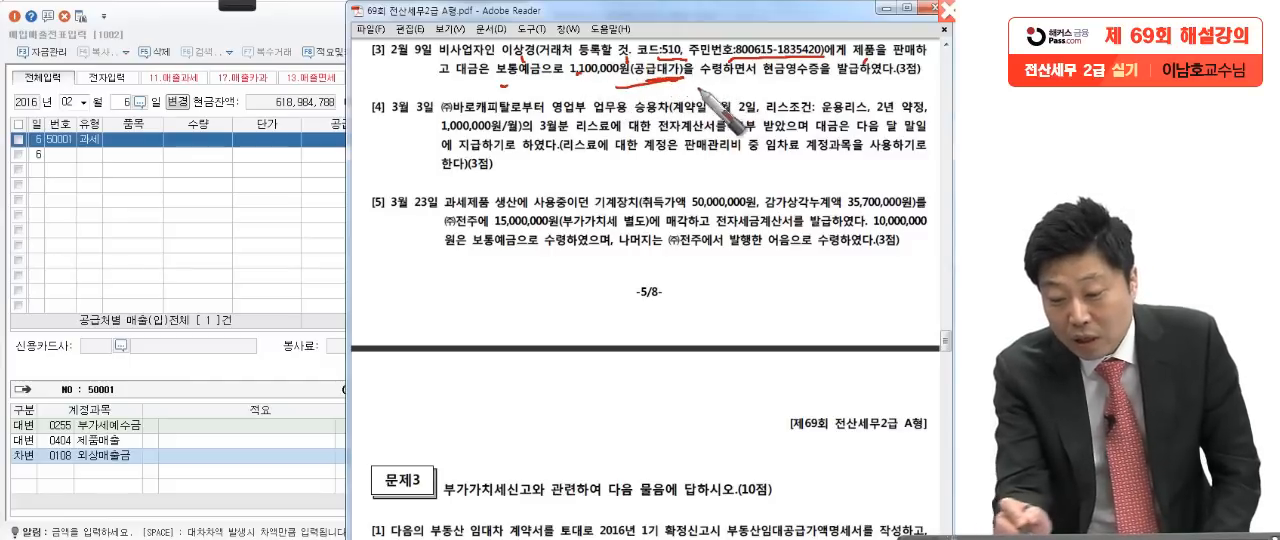
pyautogui.moveTo(750, 76)
pyautogui.mouseDown()
pyautogui.moveTo(740, 100)
pyautogui.moveTo(920, 92)
pyautogui.mouseUp()
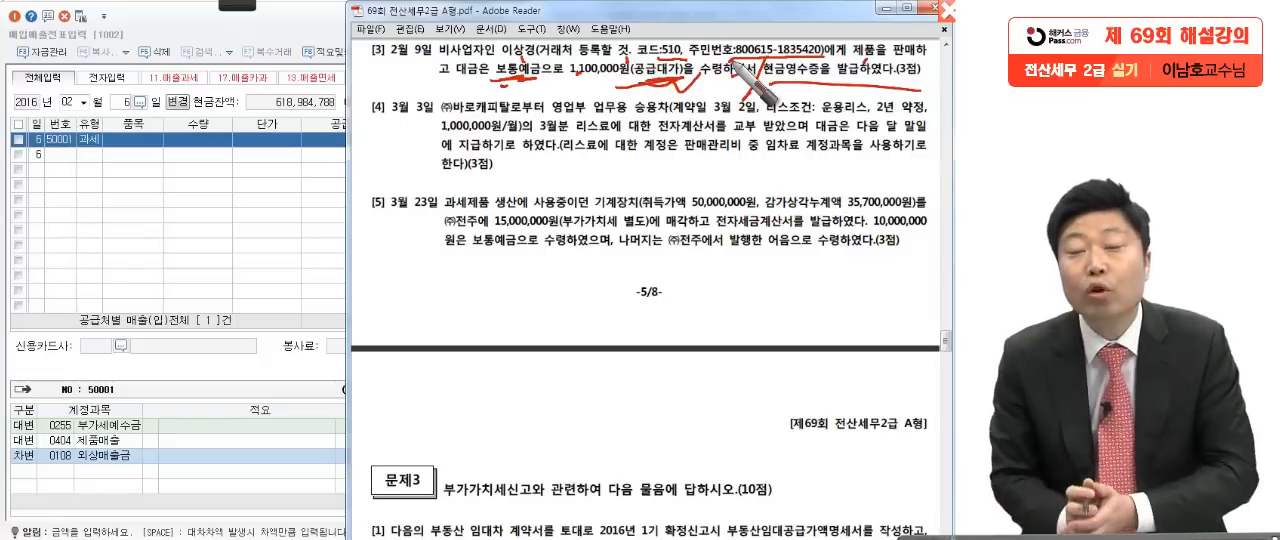
pyautogui.moveTo(156, 202); pyautogui.dragTo(200, 244)
pyautogui.moveTo(210, 188); pyautogui.dragTo(235, 242)
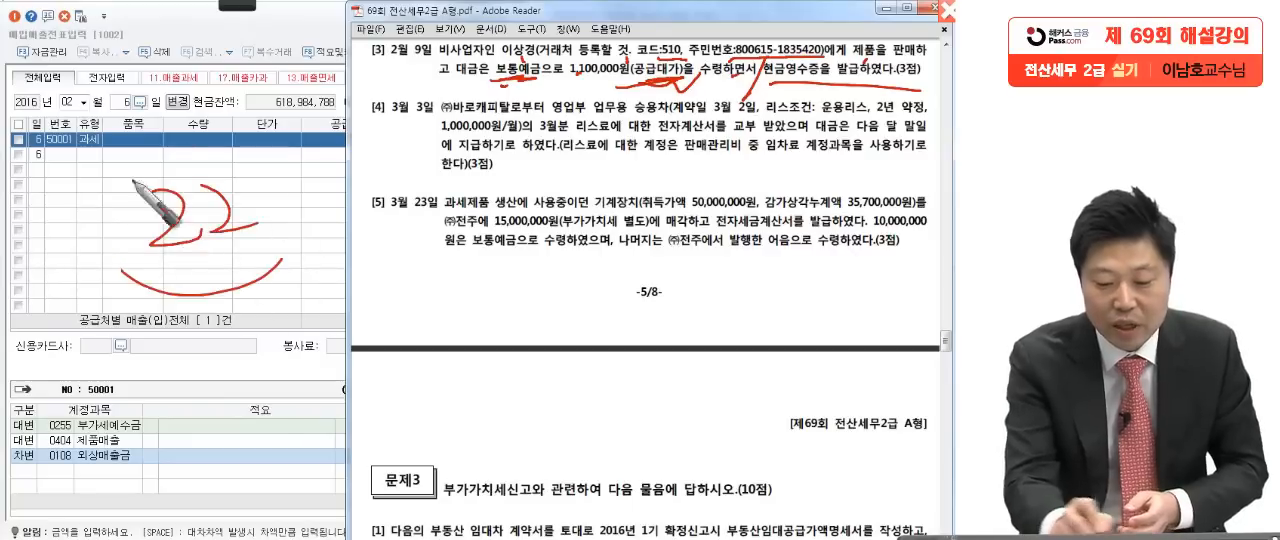
pyautogui.moveTo(116, 202); pyautogui.dragTo(237, 390)
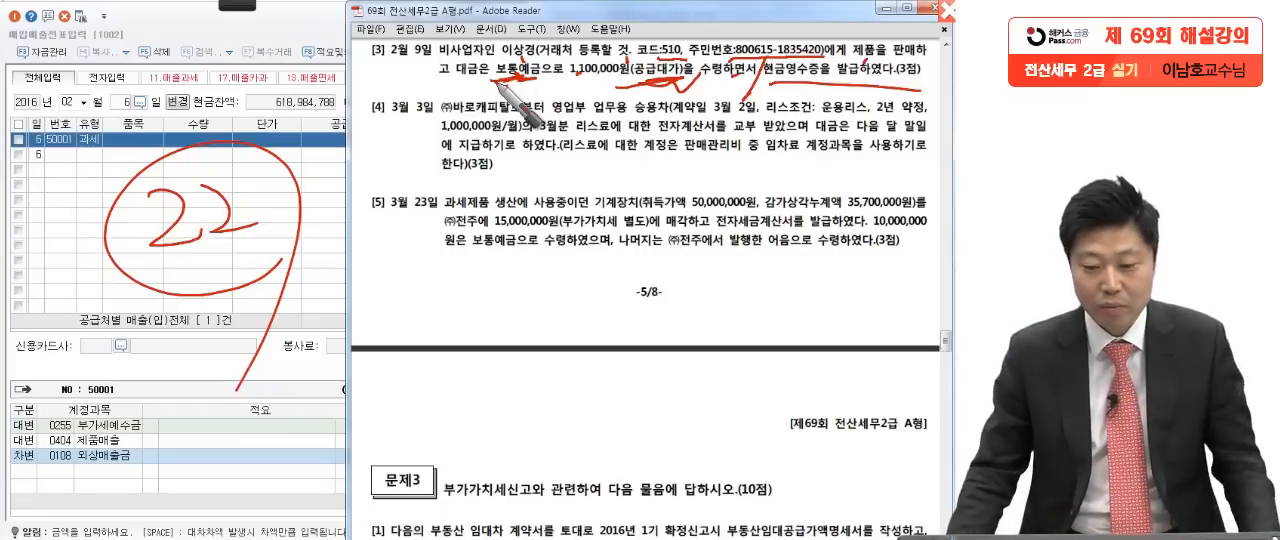
pyautogui.press('Escape')
# Step: Set the entry date to February 9 and start a sales line with VAT type 22 현과 for question [3]
pyautogui.click(184, 192)
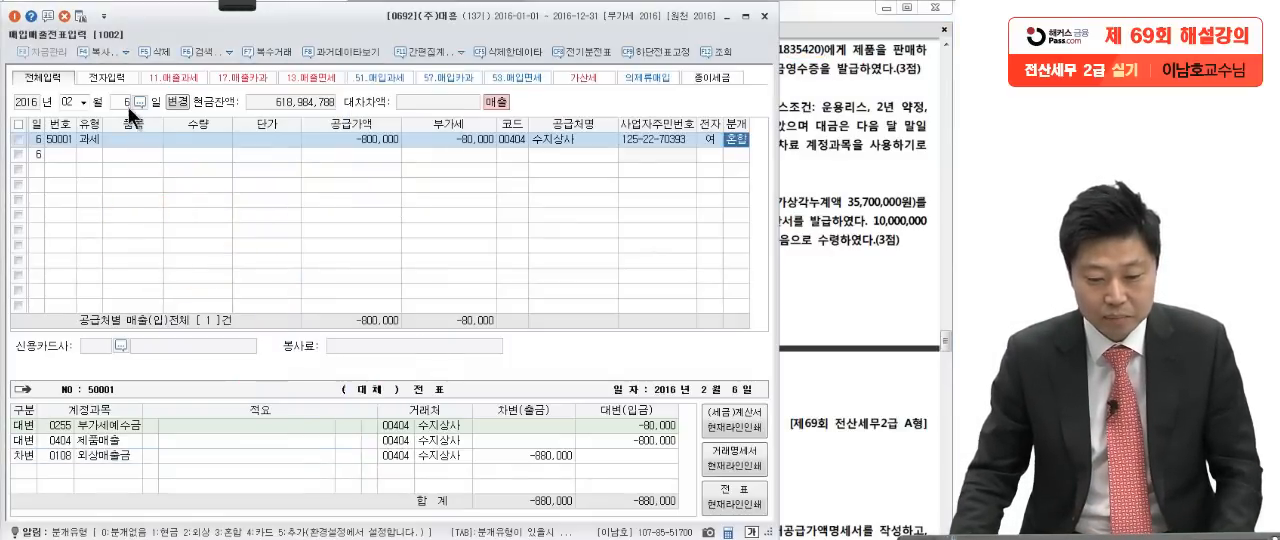
pyautogui.write('9')
pyautogui.press('Return')
pyautogui.write('61')
pyautogui.press('Return')
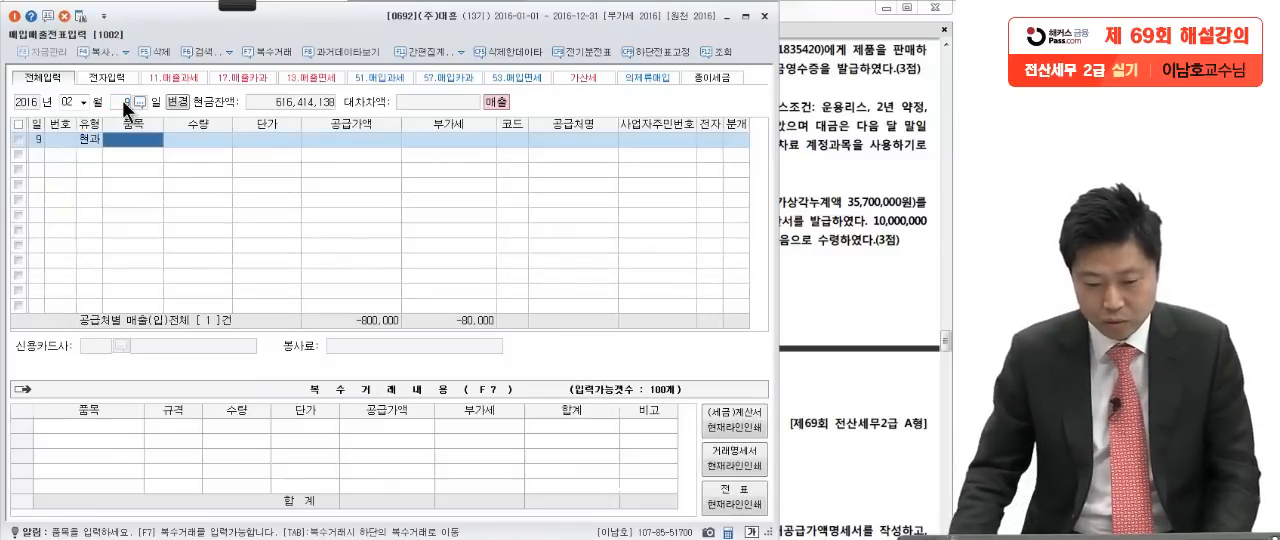
# Step: Enter the VAT-inclusive amount 1,100,000 from question [3] as the line's supply amount
pyautogui.click(323, 142)
pyautogui.click(840, 210)
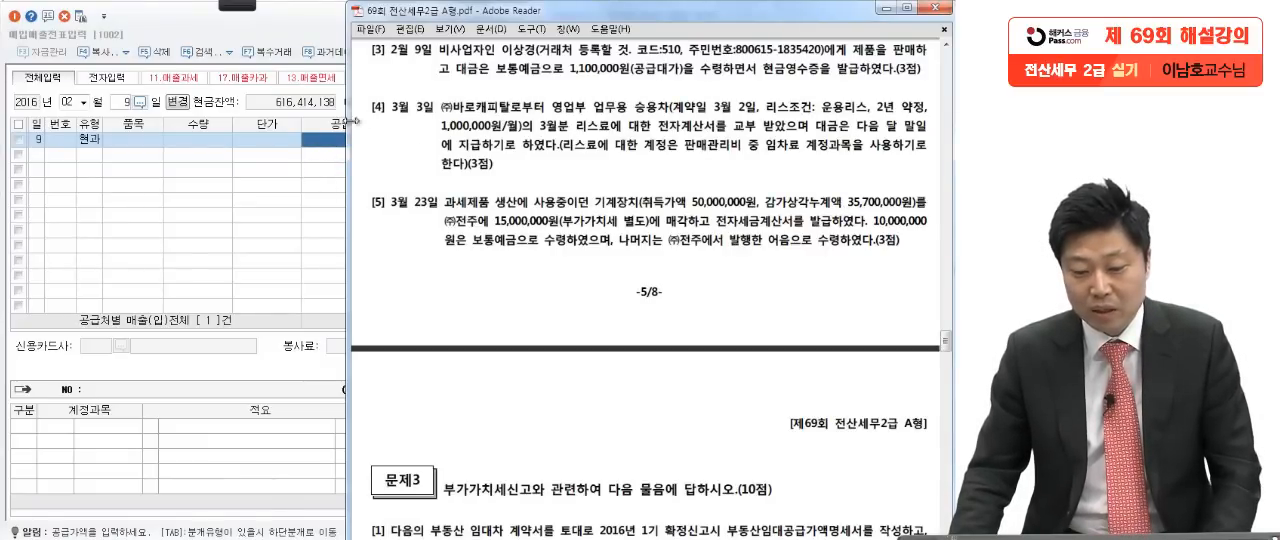
pyautogui.click(319, 137)
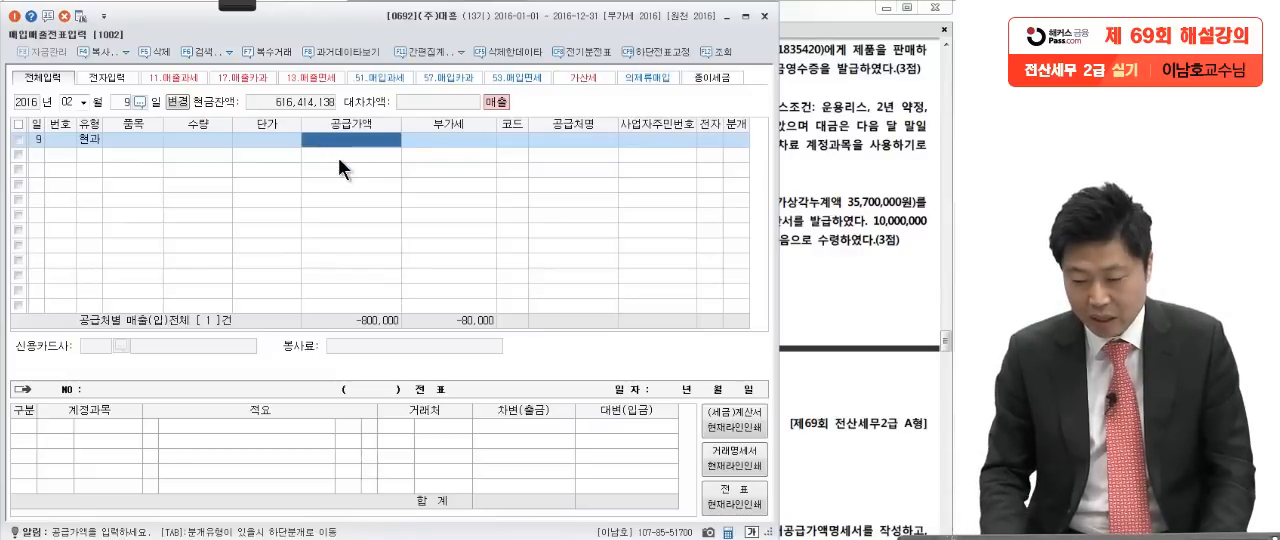
pyautogui.write('1100000')
pyautogui.press('Return')
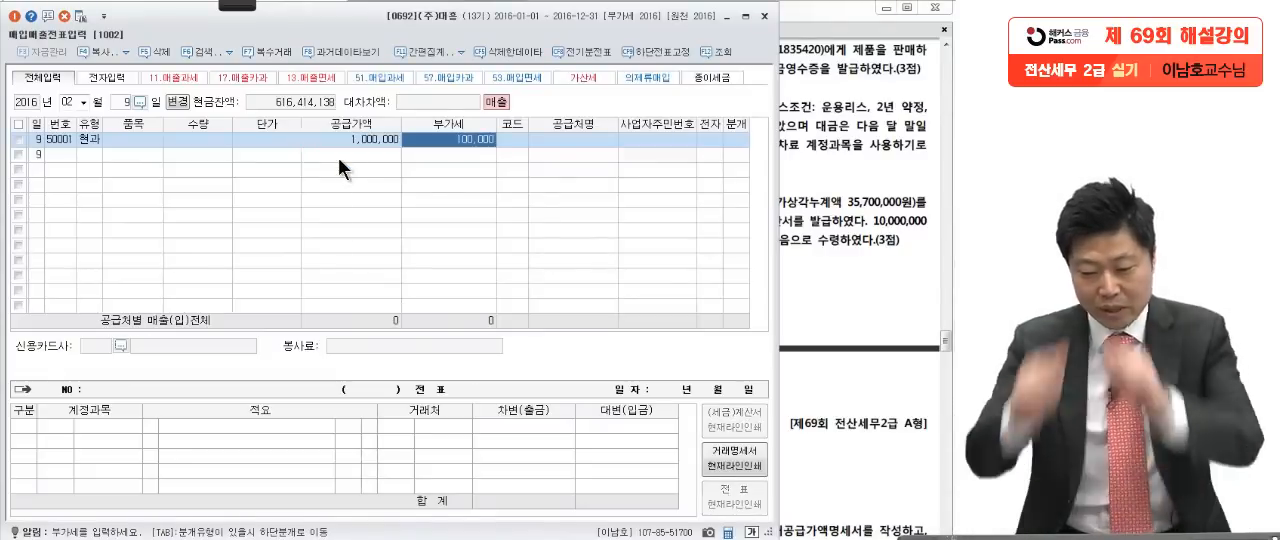
# Step: Start registering question [3]'s customer as a new account from the sales line's customer lookup and set the account code to 00510
pyautogui.click(855, 147)
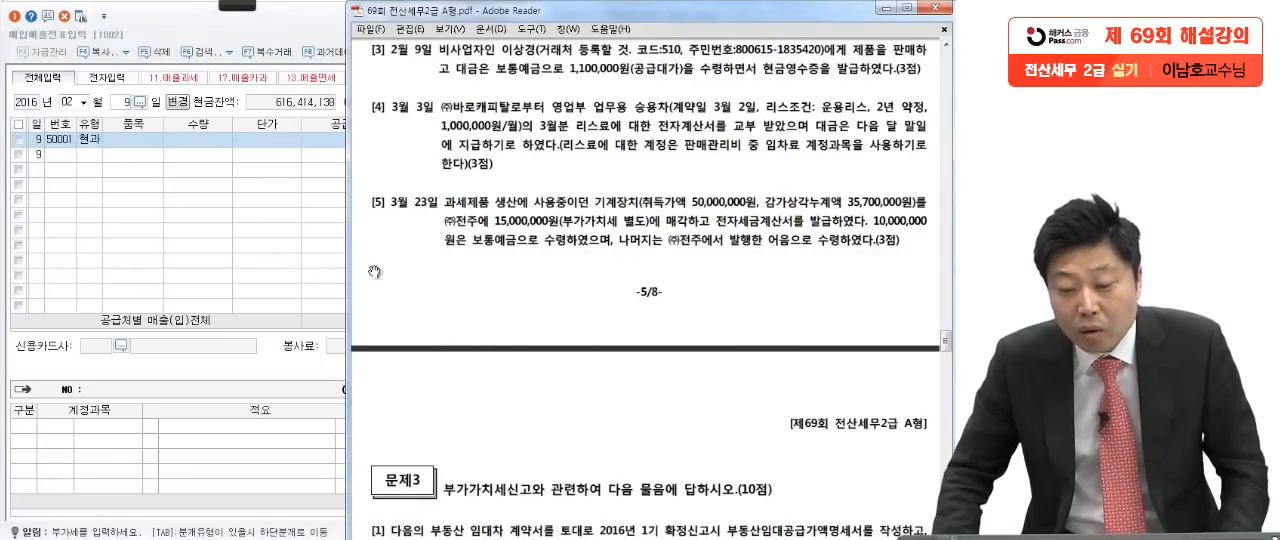
pyautogui.click(234, 234)
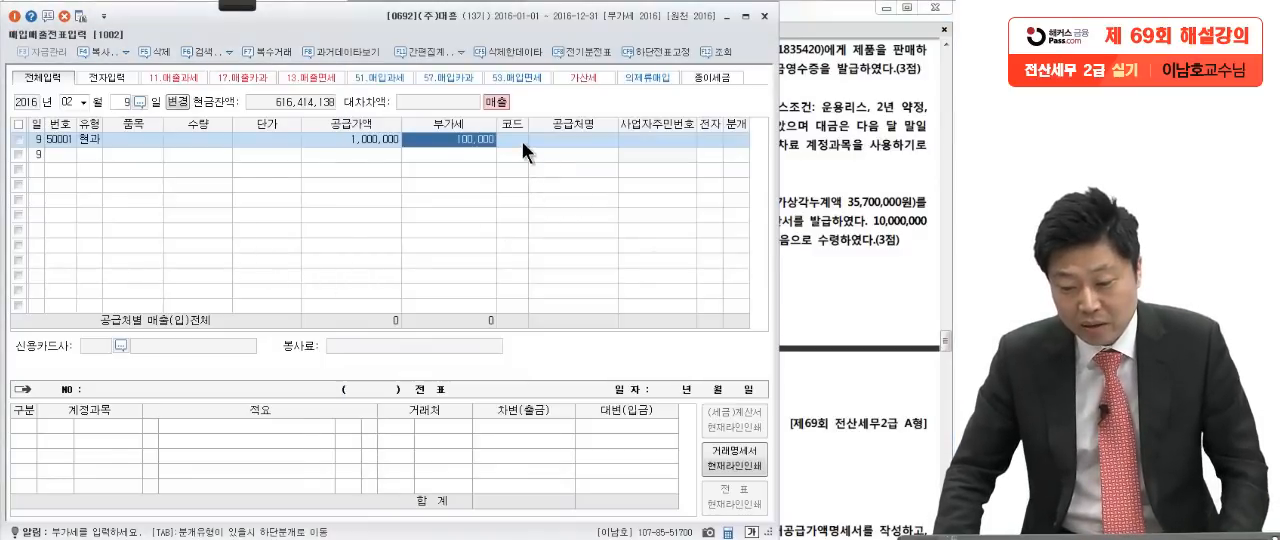
pyautogui.press('Return')
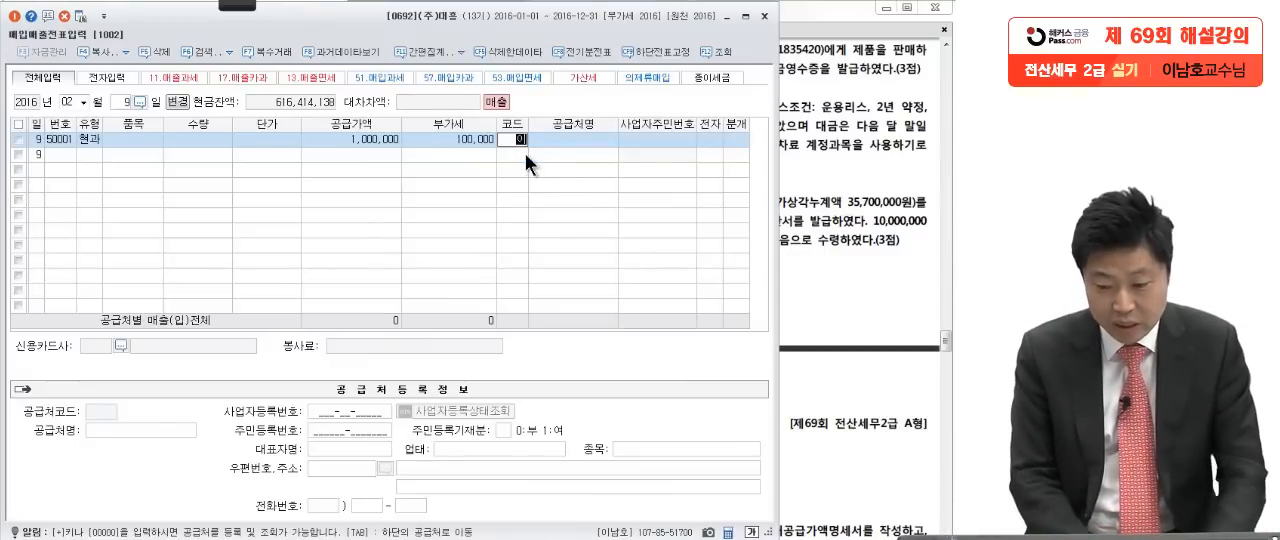
pyautogui.press('F2')
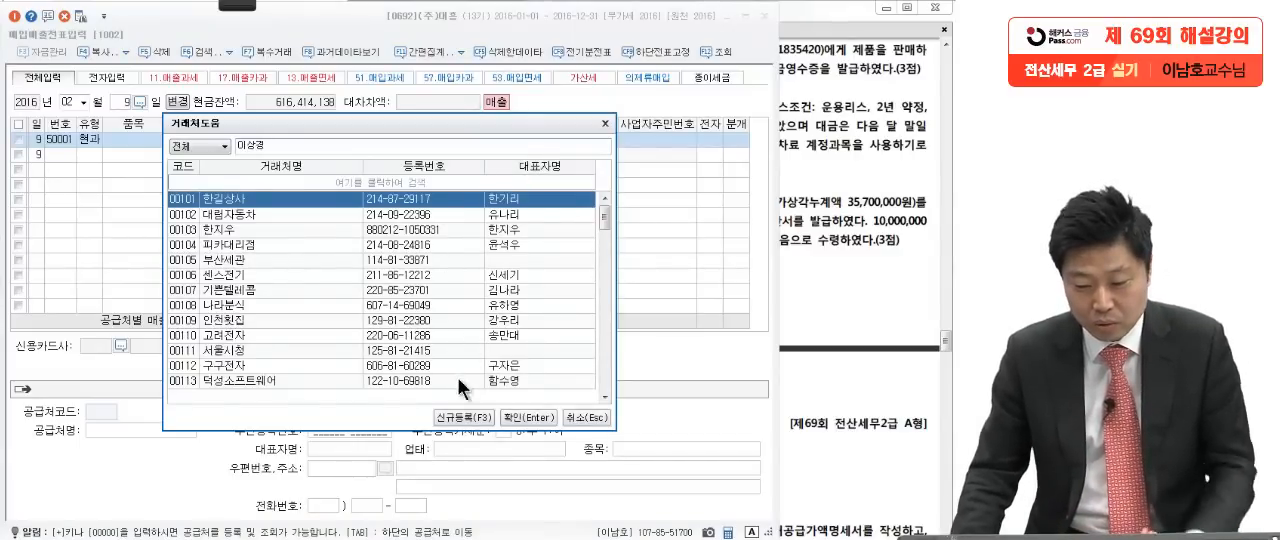
pyautogui.click(454, 418)
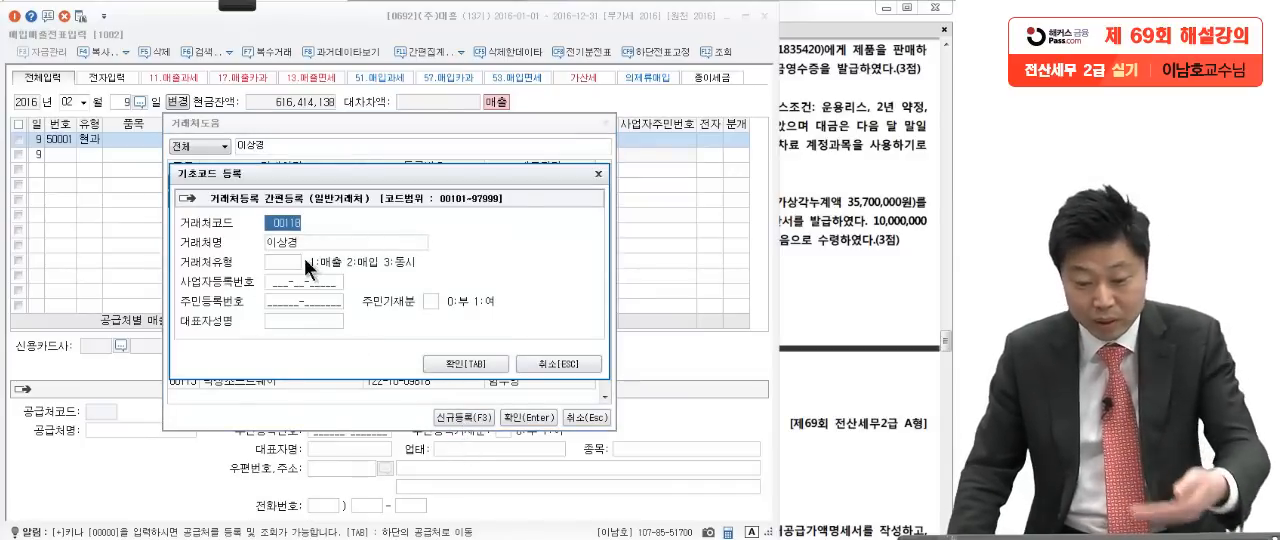
pyautogui.click(830, 187)
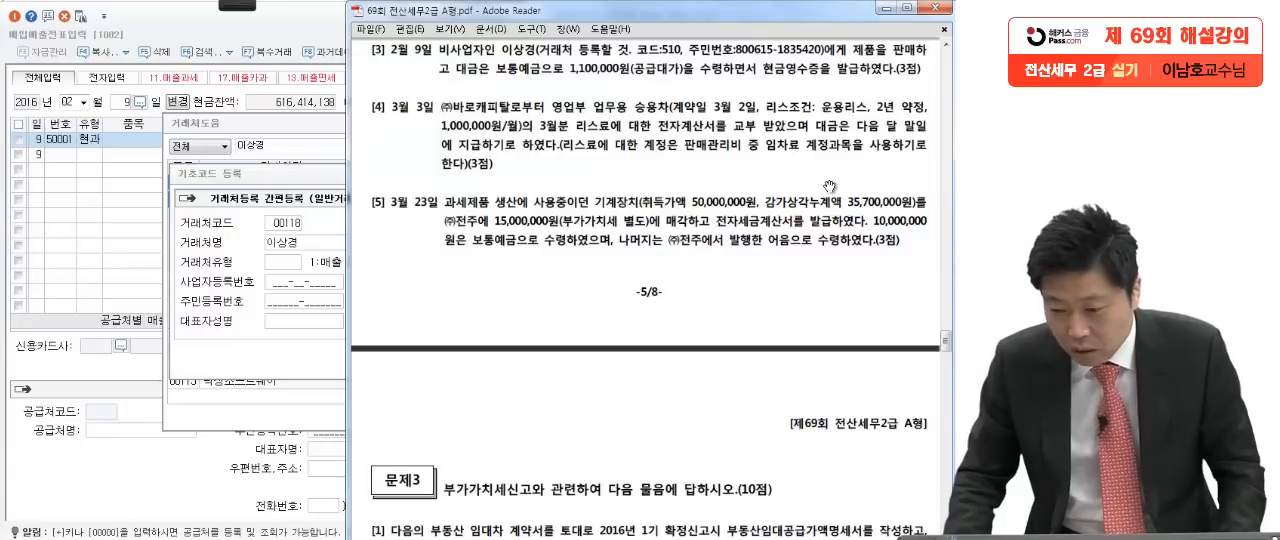
pyautogui.click(292, 224)
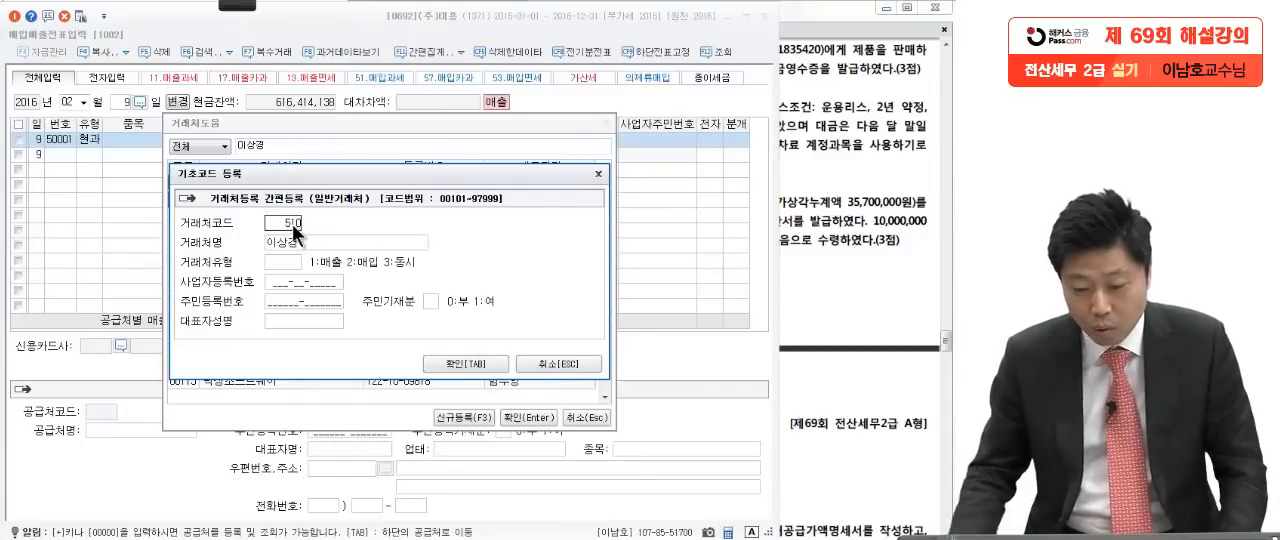
pyautogui.write('00510')
pyautogui.press('Return')
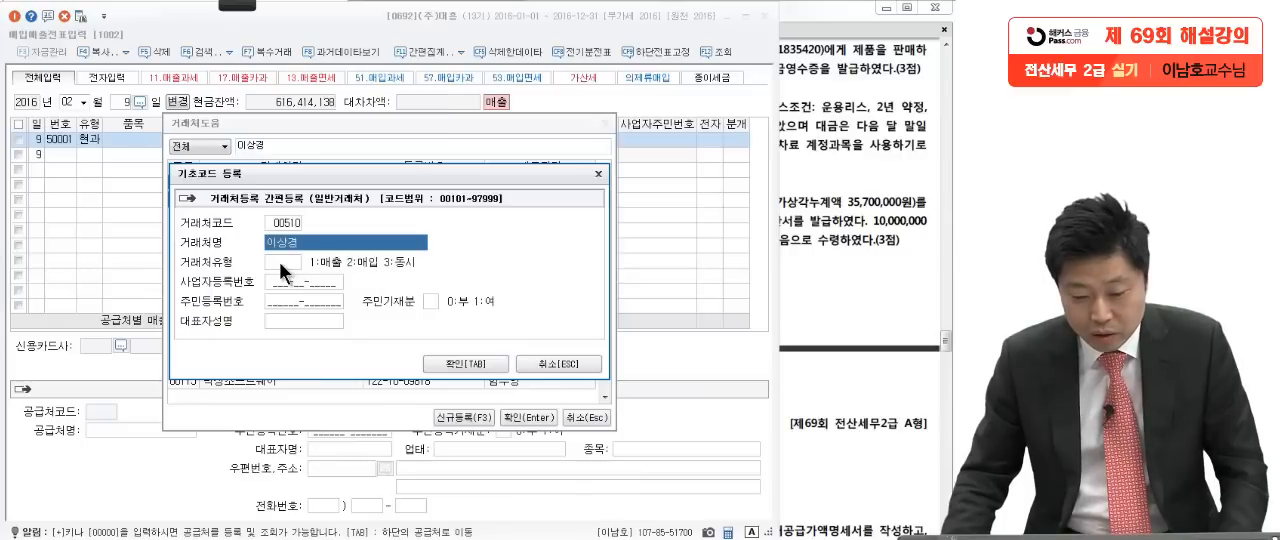
# Step: Enter the customer's resident registration number from question [3], with 주민기재분 set to 1, and save the account to the sales line
pyautogui.click(326, 302)
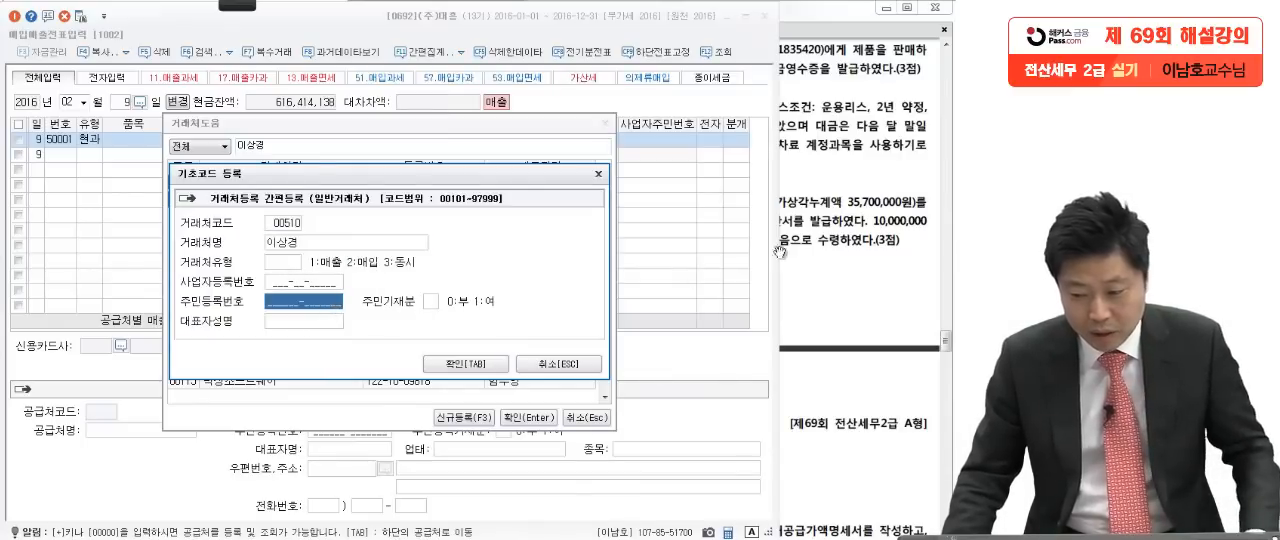
pyautogui.click(860, 250)
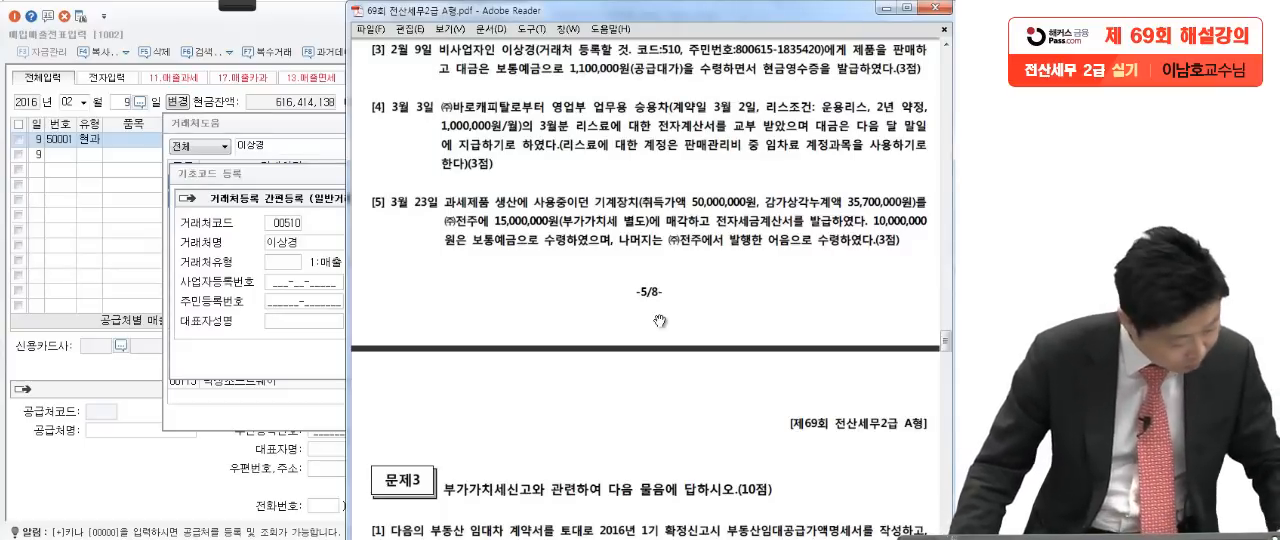
pyautogui.click(315, 358)
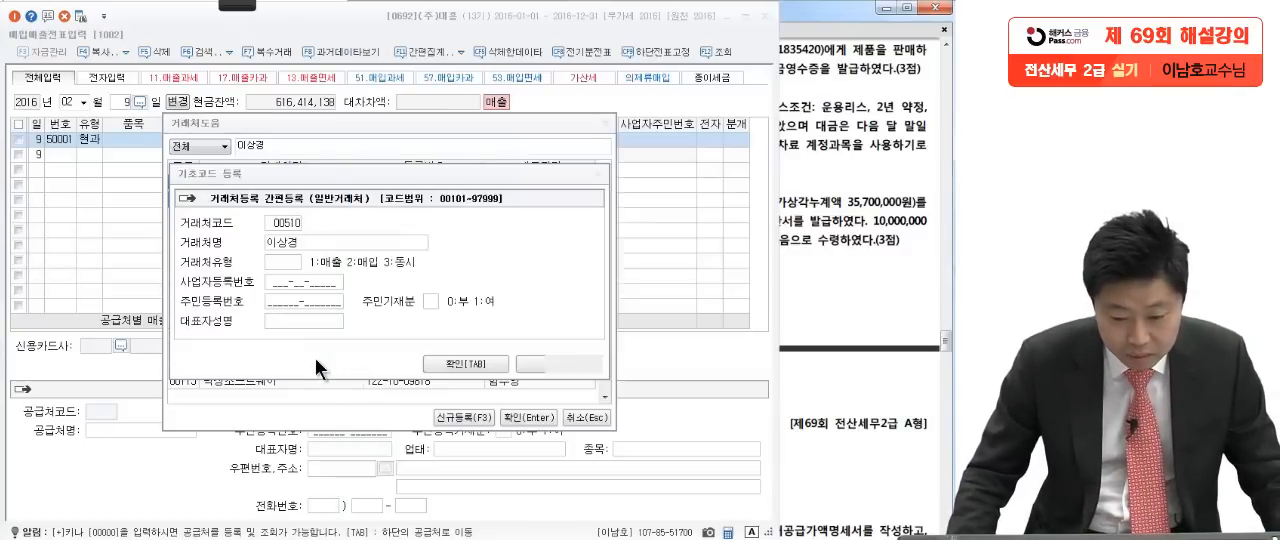
pyautogui.click(293, 301)
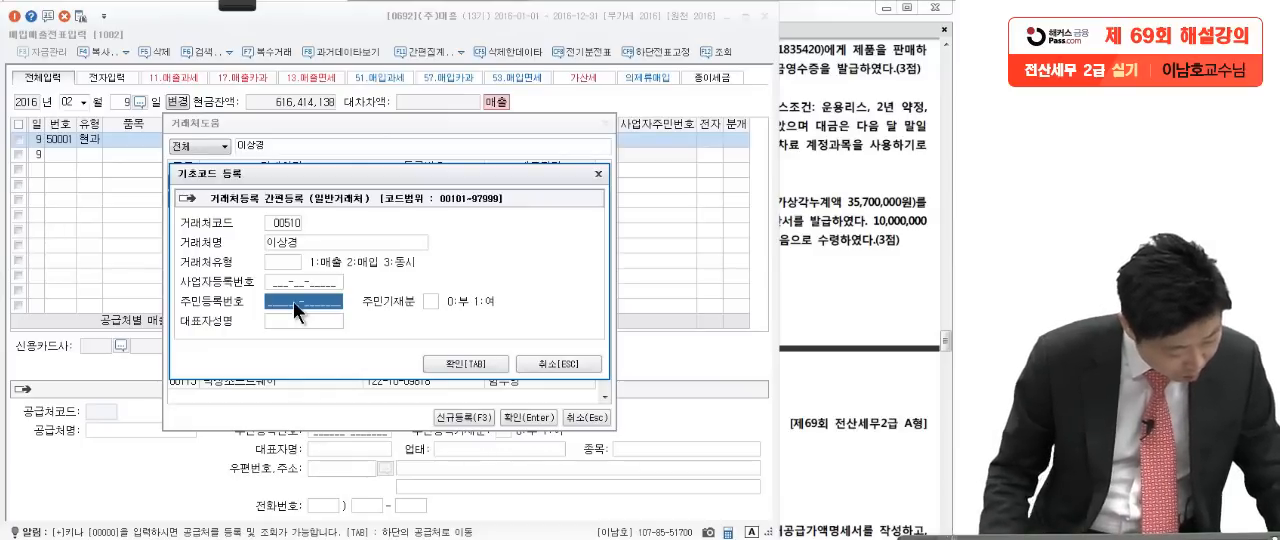
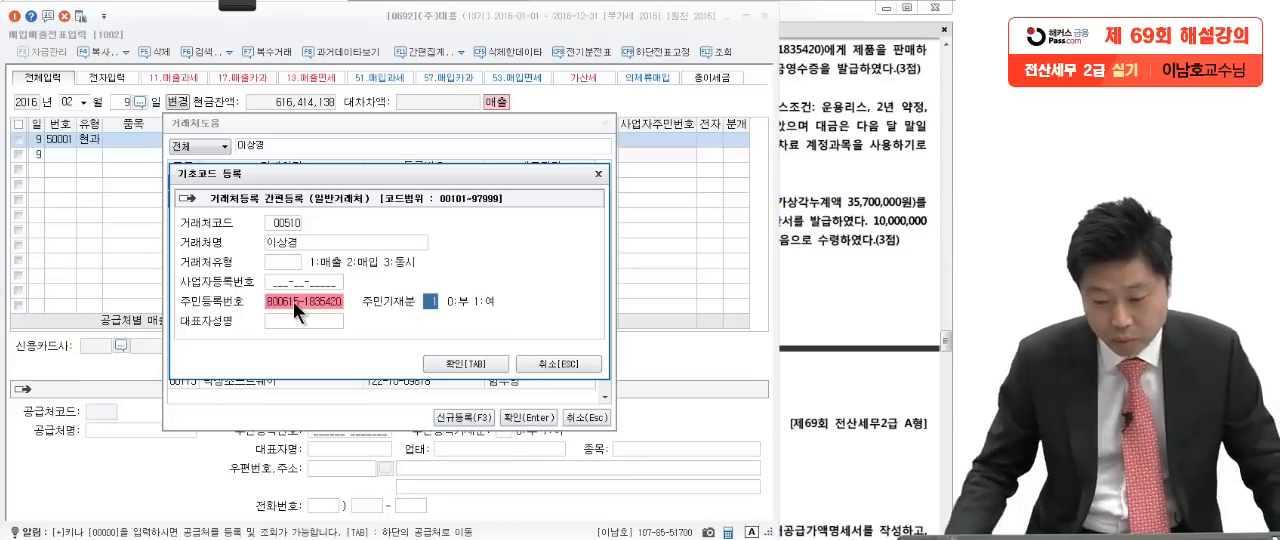
pyautogui.click(468, 363)
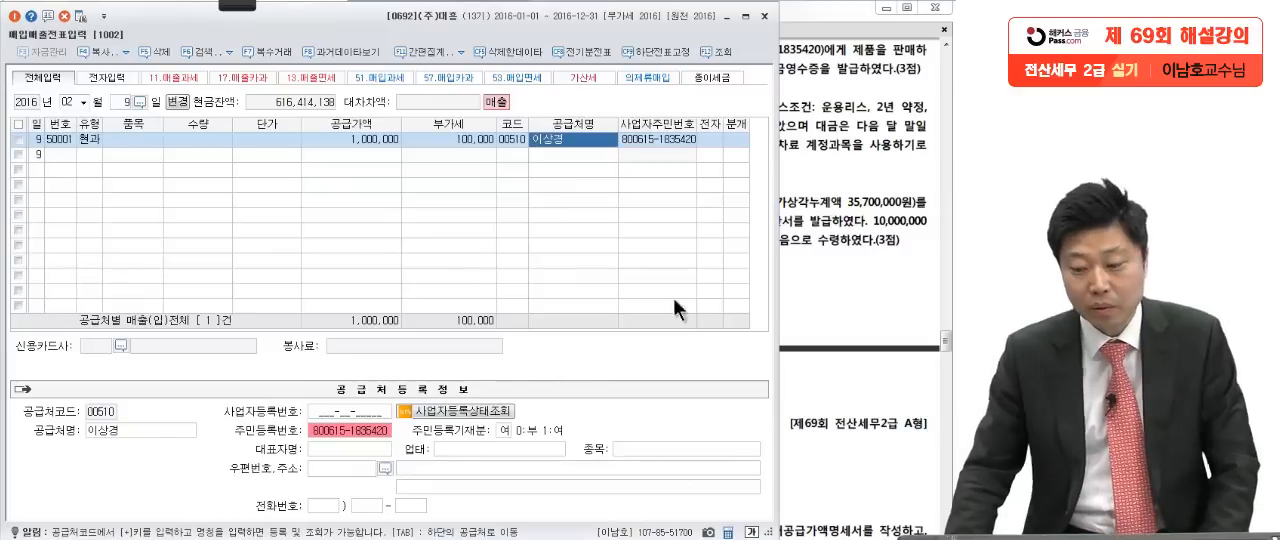
# Step: Set the journal type of the February 9 sales line to 3, 혼합
pyautogui.click(725, 144)
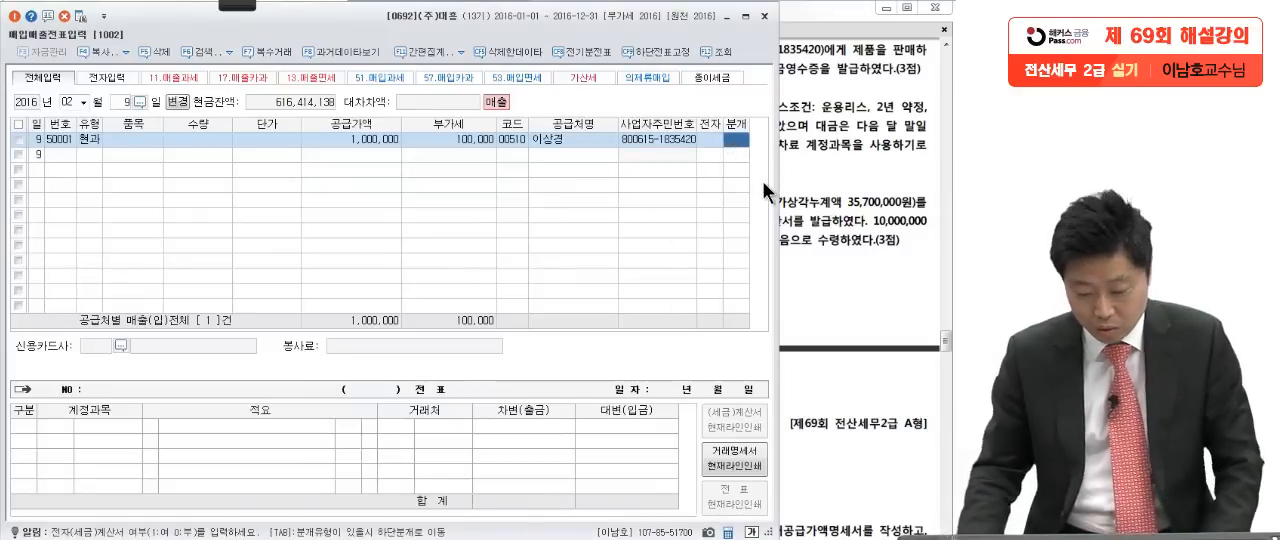
pyautogui.write('3')
pyautogui.press('Return')
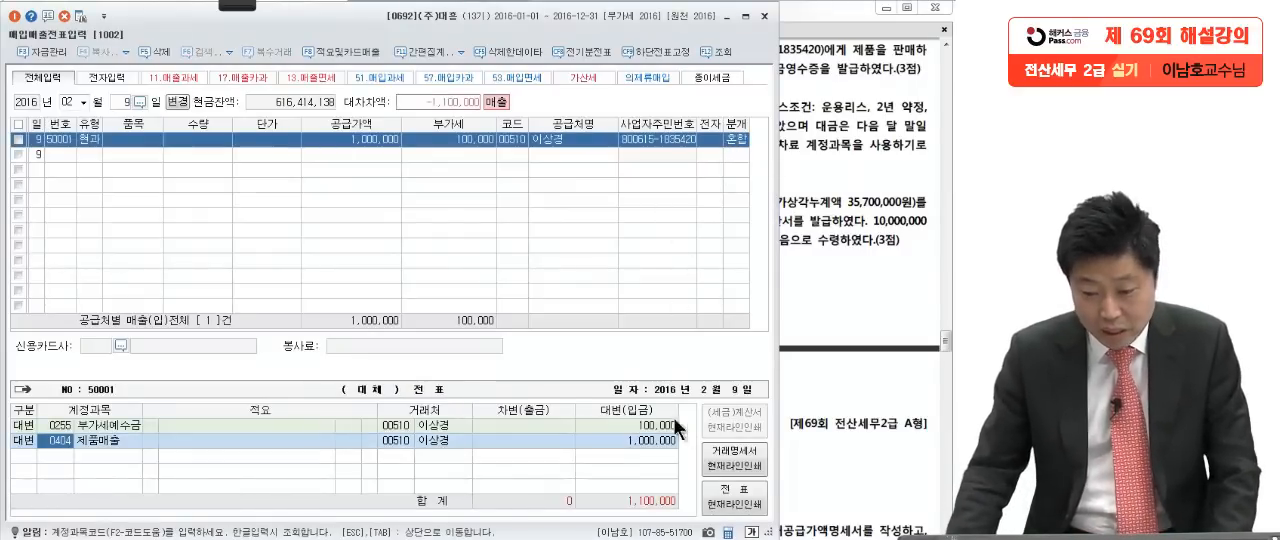
# Step: Add a debit line to the February 9 journal entry for 보통예금 with the amount 1,100,000
pyautogui.press('Return')
pyautogui.press('Return')
pyautogui.press('Return')
pyautogui.press('Return')
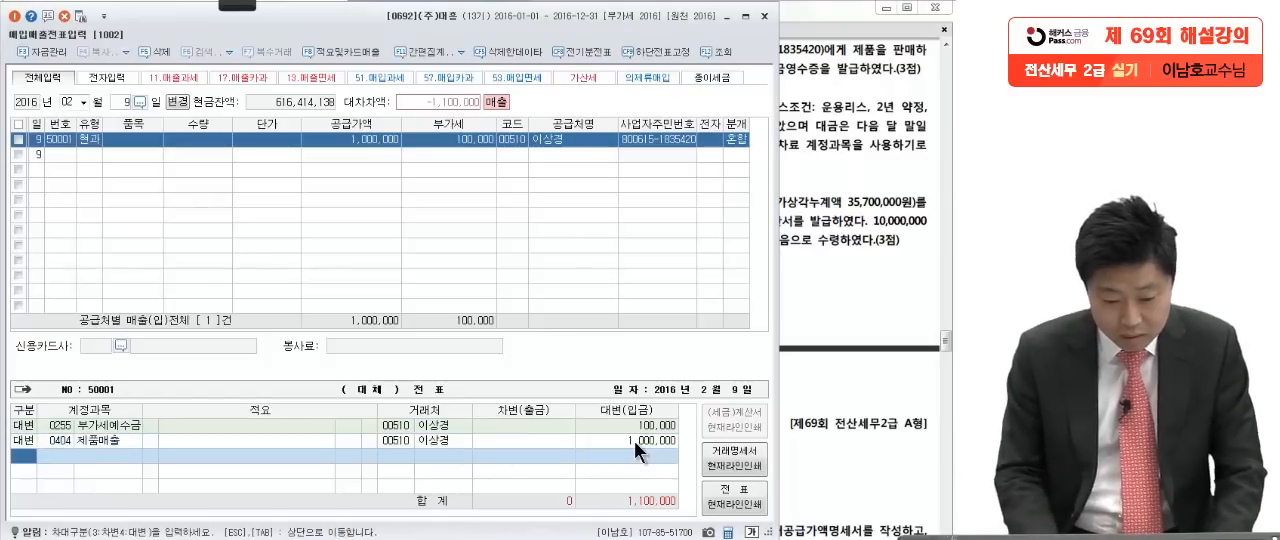
pyautogui.write('3')
pyautogui.press('Return')
pyautogui.write('보')
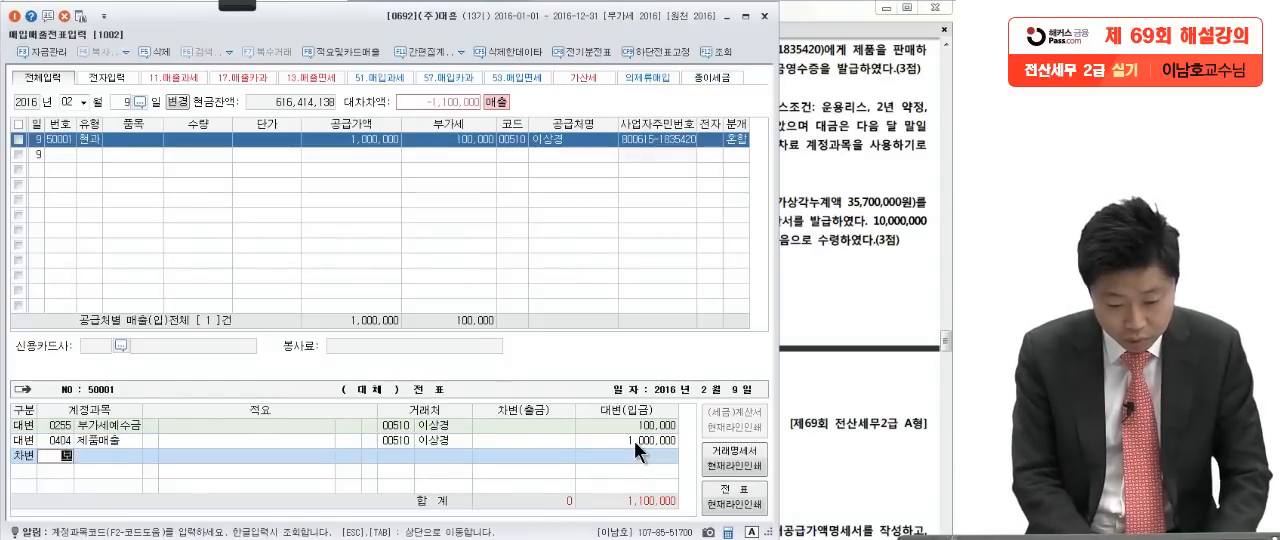
pyautogui.press('Return')
pyautogui.press('Return')
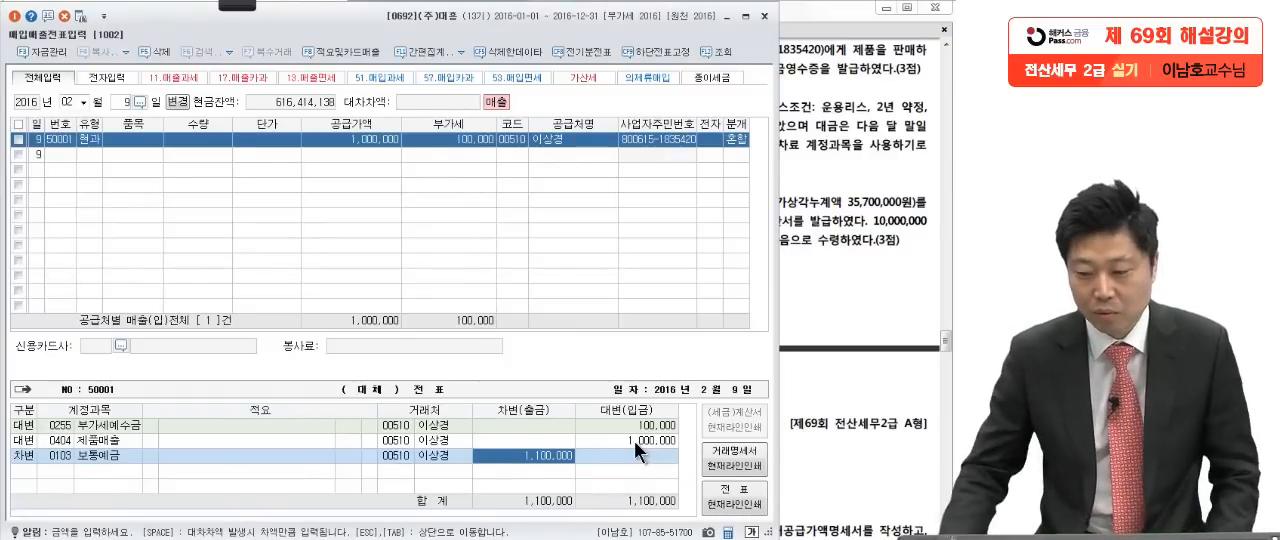
# Step: Bring up question [4] in the exam, pen-underline 1,000,000원/월, and circle 전자계산서 and 임차료
pyautogui.click(862, 258)
pyautogui.scroll(-1, 743, 348)
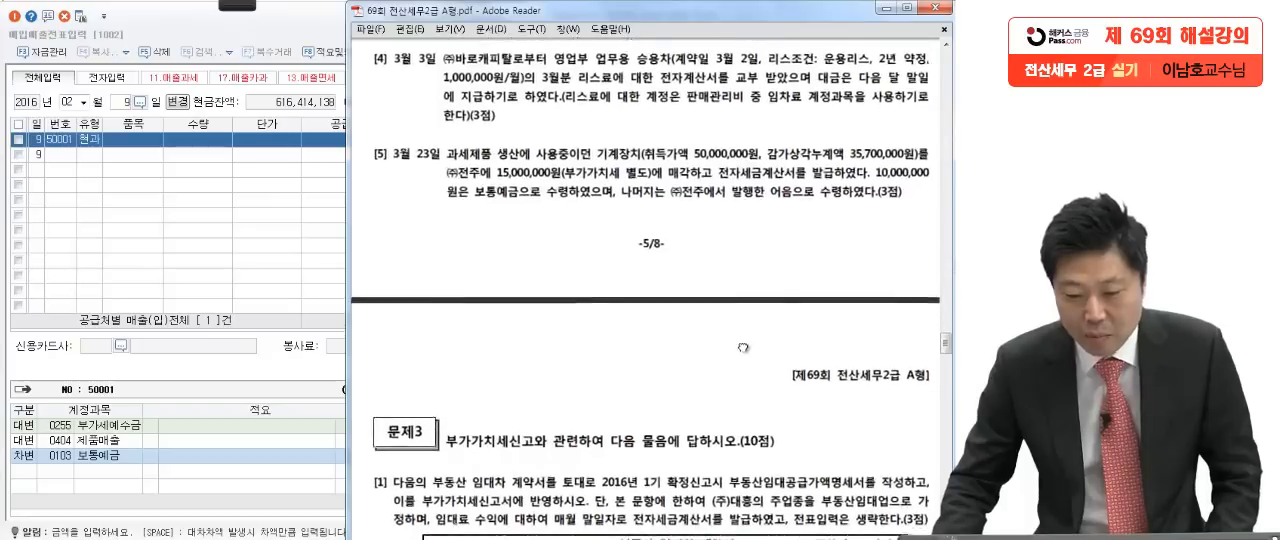
pyautogui.click(229, 11)
pyautogui.hotkey('ctrl', '2')
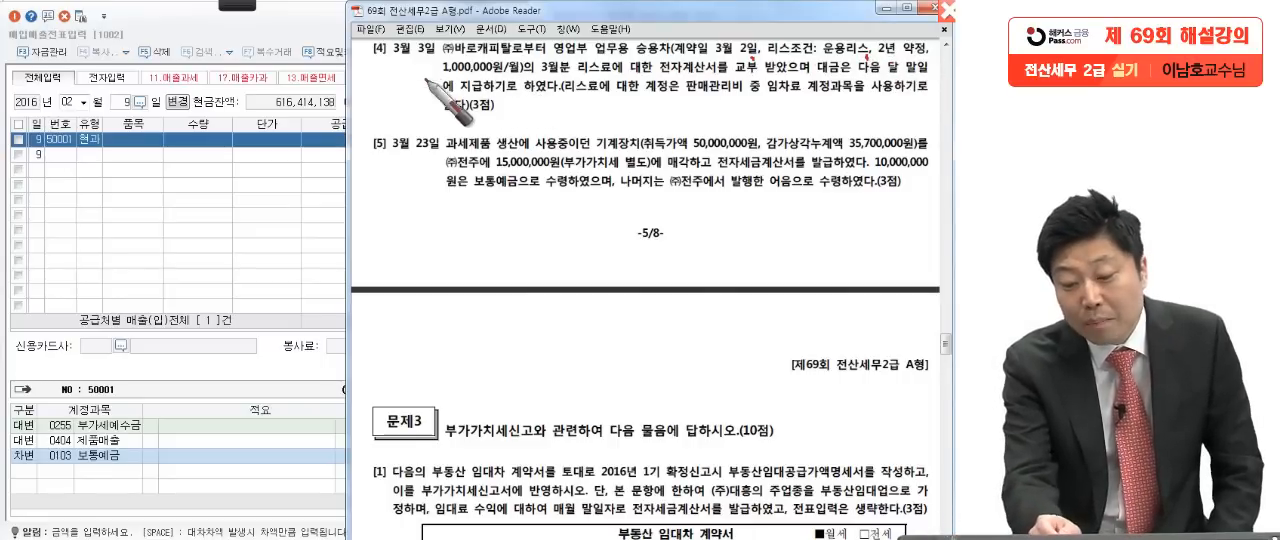
pyautogui.moveTo(420, 72); pyautogui.dragTo(506, 71)
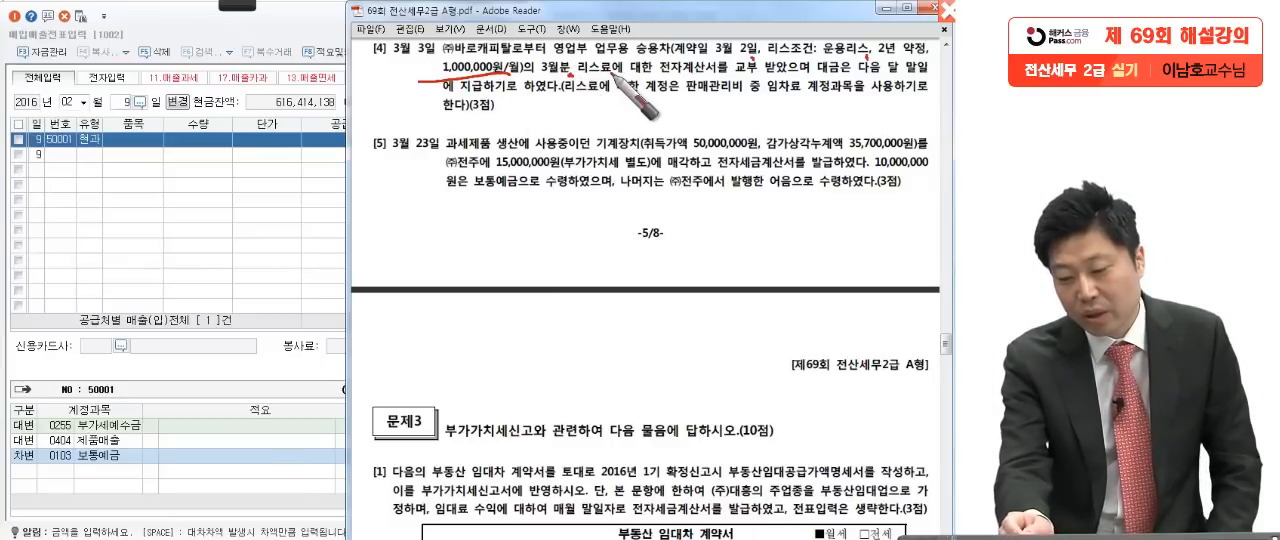
pyautogui.moveTo(651, 74); pyautogui.dragTo(718, 66)
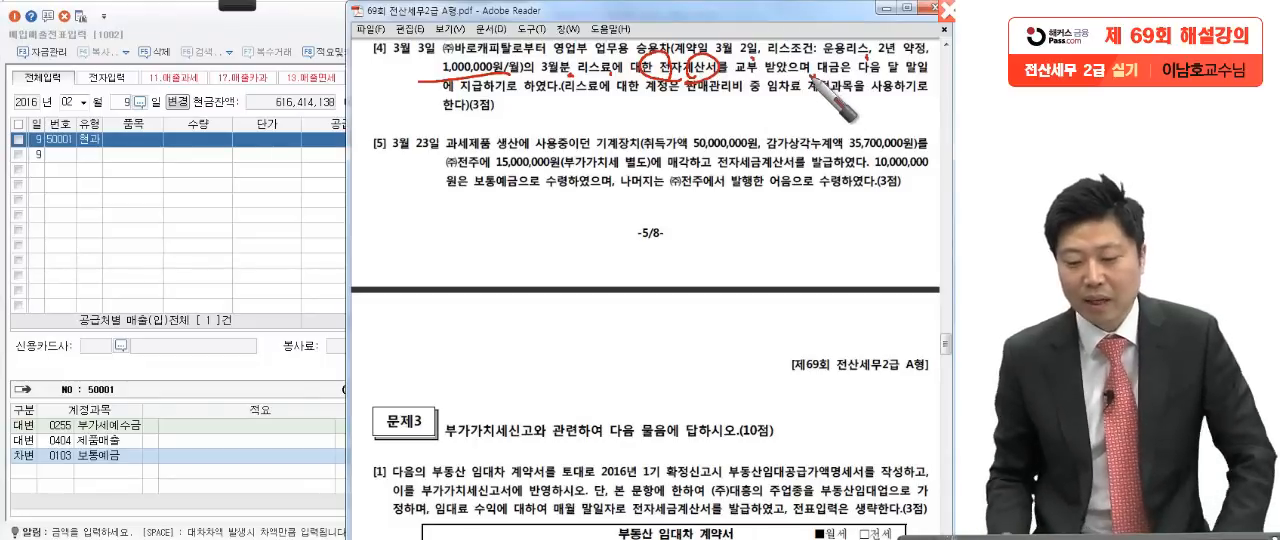
pyautogui.click(560, 100)
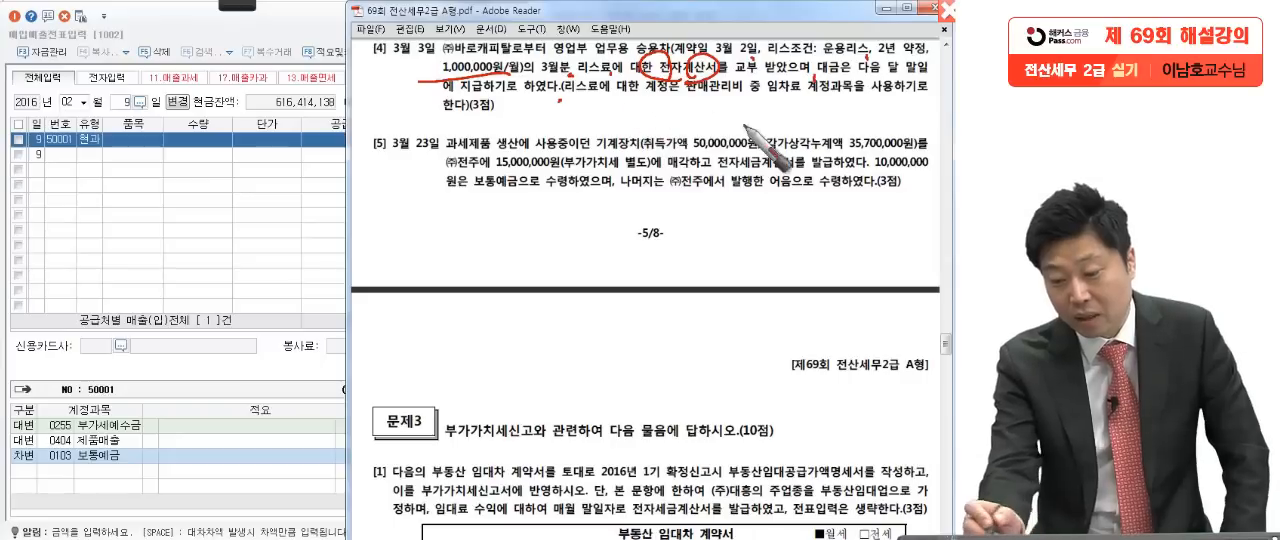
pyautogui.moveTo(796, 77); pyautogui.dragTo(806, 82)
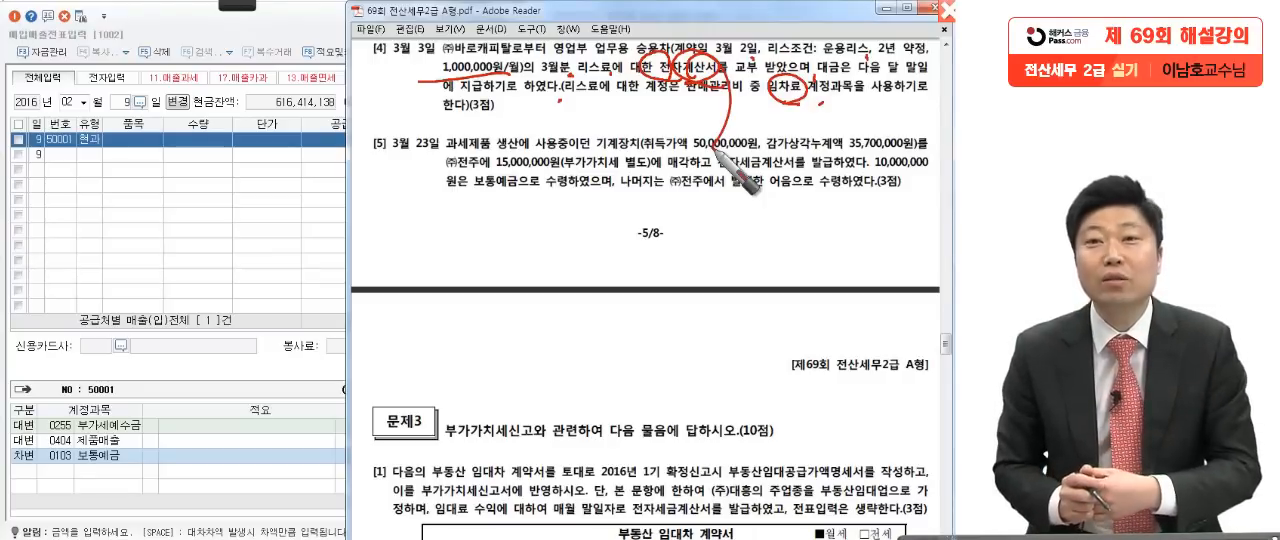
# Step: Write a circled VAT type 53 over the voucher grid and pen-mark 전자 in 전자계산서 in question [4]
pyautogui.moveTo(161, 168)
pyautogui.mouseDown()
pyautogui.moveTo(176, 197)
pyautogui.moveTo(141, 216)
pyautogui.mouseUp()
pyautogui.moveTo(155, 167)
pyautogui.mouseDown()
pyautogui.moveTo(191, 164)
pyautogui.moveTo(195, 214)
pyautogui.mouseUp()
pyautogui.moveTo(242, 230)
pyautogui.mouseDown()
pyautogui.moveTo(133, 250)
pyautogui.moveTo(211, 257)
pyautogui.mouseUp()
pyautogui.moveTo(216, 205); pyautogui.dragTo(217, 218)
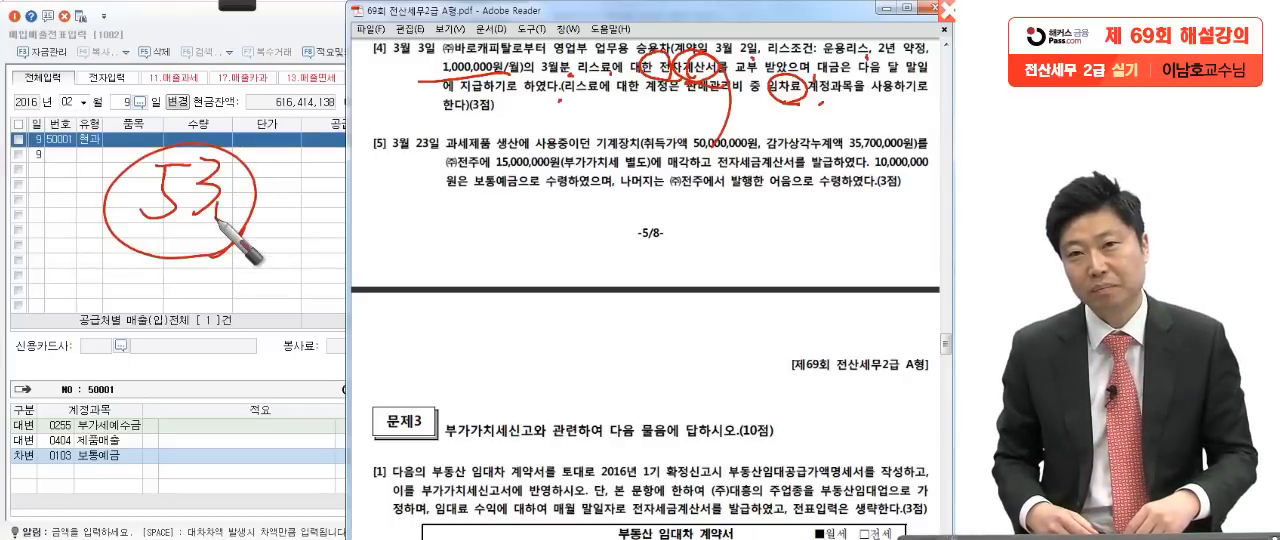
pyautogui.moveTo(690, 76)
pyautogui.mouseDown()
pyautogui.moveTo(718, 73)
pyautogui.moveTo(667, 73)
pyautogui.mouseUp()
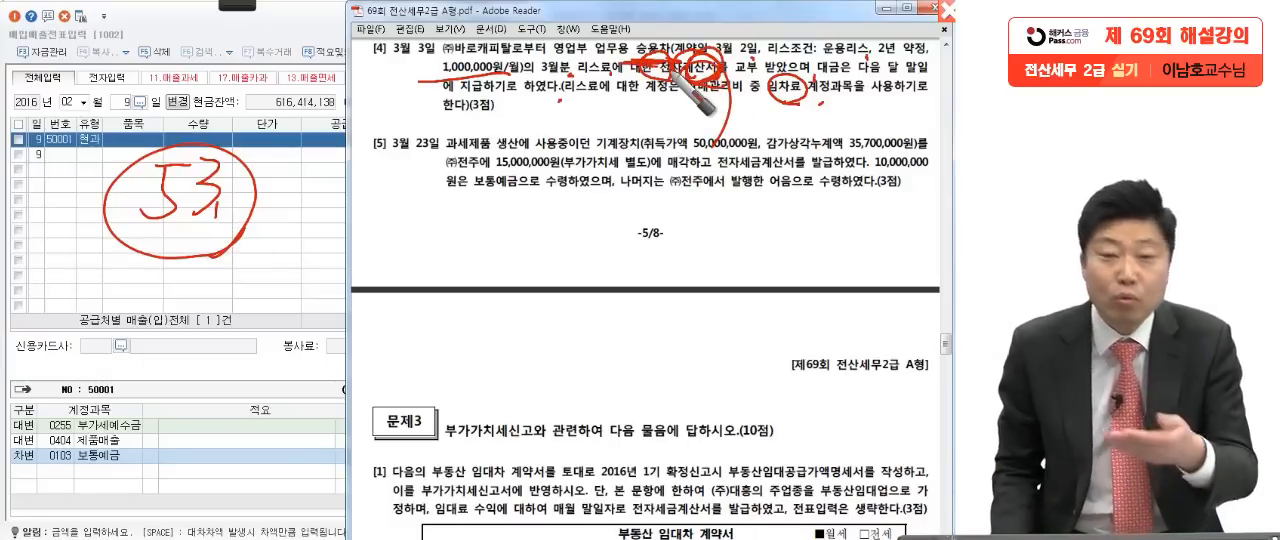
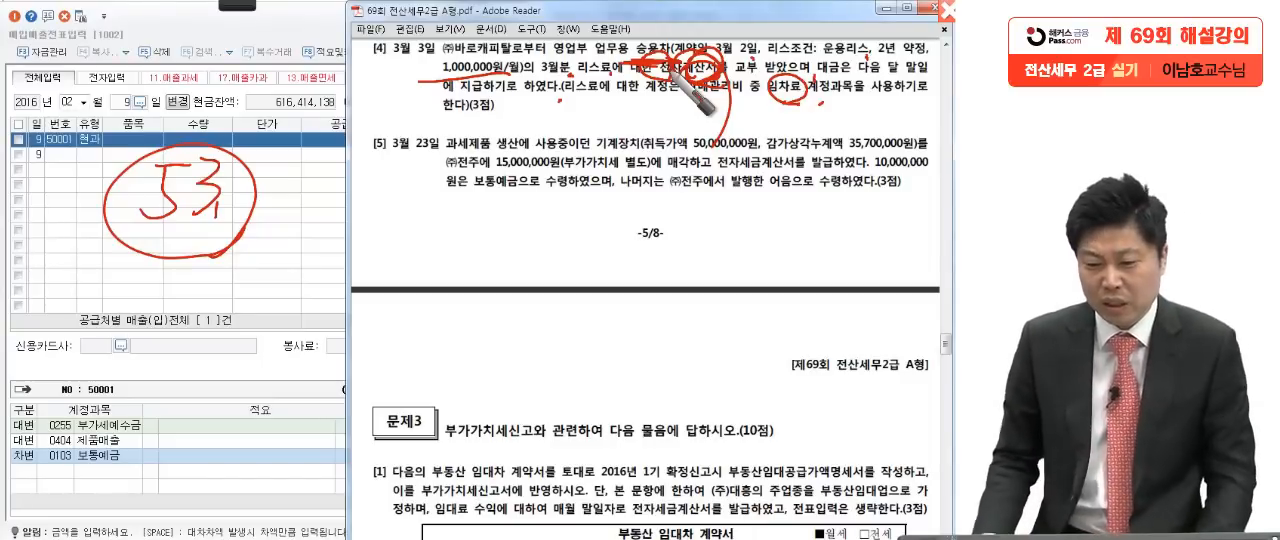
# Step: Pen-emphasize 계산서 and 임차료 in question [4], circle the handwritten 53 again, and clear the annotations
pyautogui.moveTo(398, 45); pyautogui.dragTo(332, 88)
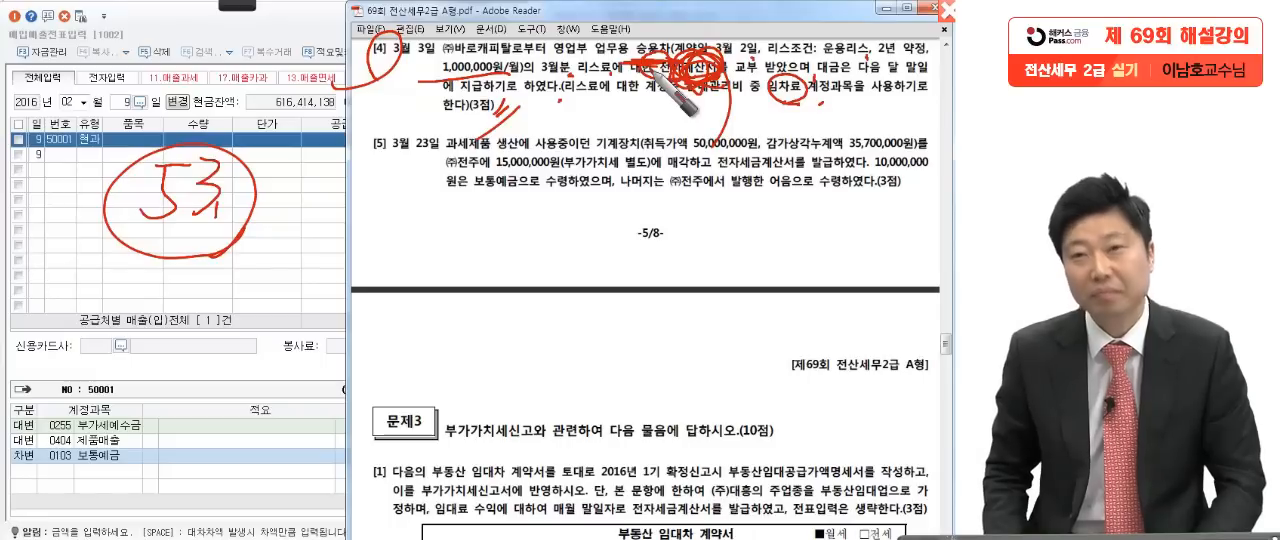
pyautogui.moveTo(255, 215); pyautogui.dragTo(130, 290)
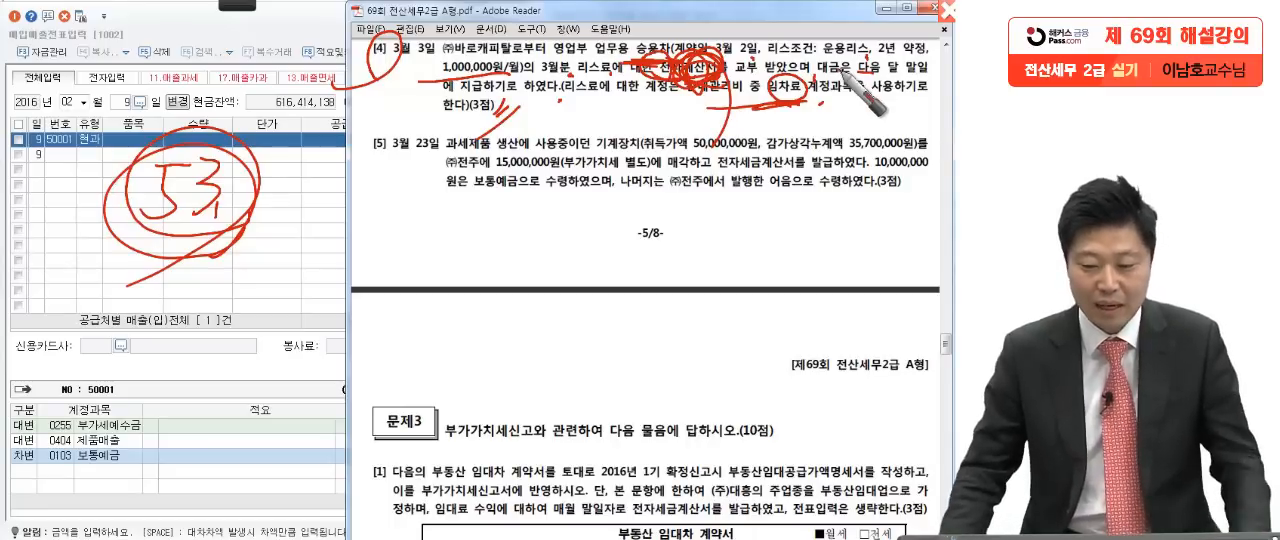
pyautogui.press('Escape')
# Step: Switch to the KcLep purchase/sales voucher entry and set its date to month 03, day 3
pyautogui.click(193, 260)
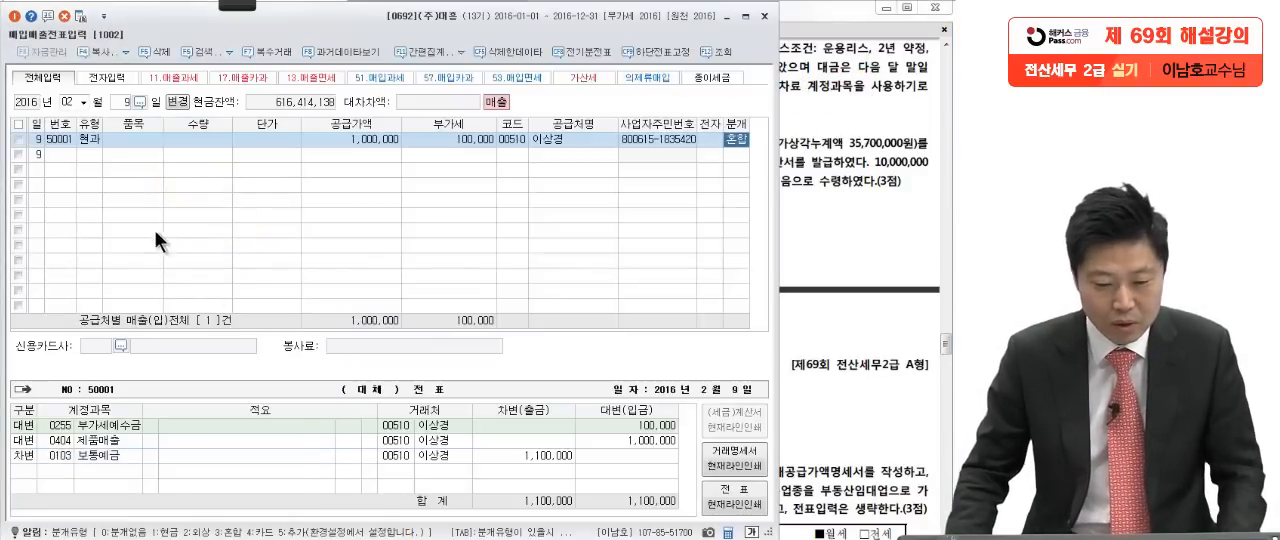
pyautogui.click(70, 102)
pyautogui.write('03')
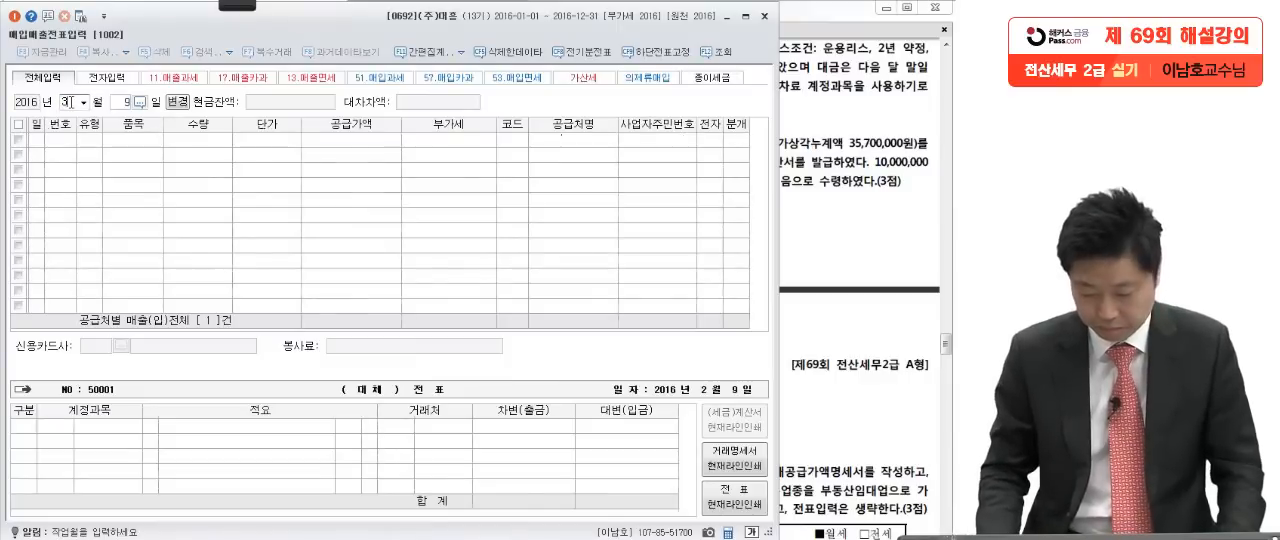
pyautogui.press('Return')
pyautogui.write('3')
pyautogui.press('Return')
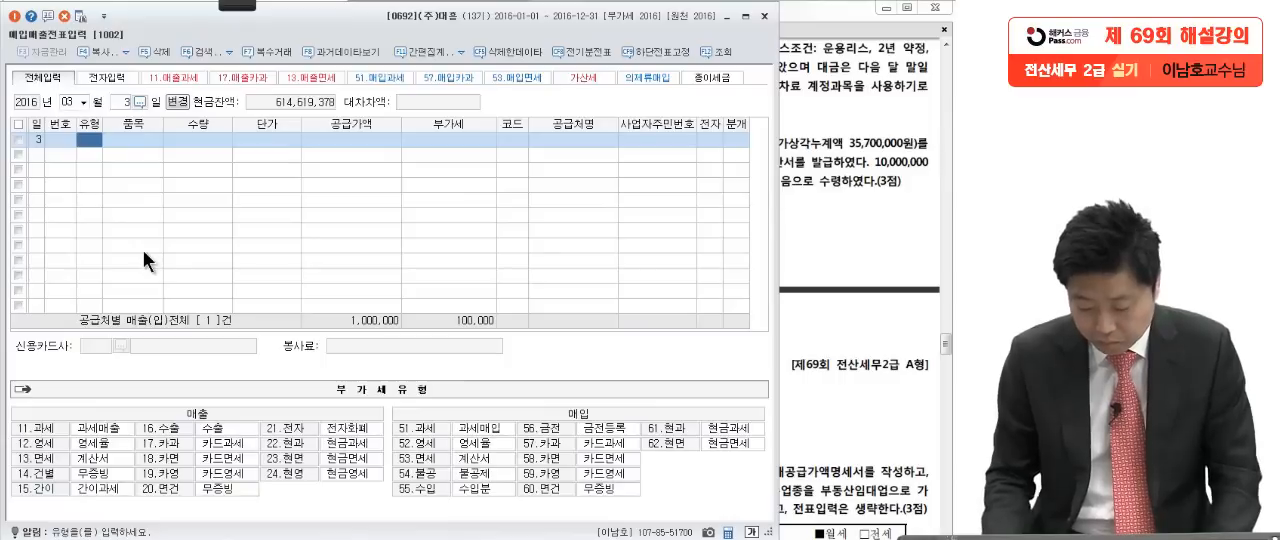
# Step: Enter a March 3 purchase line with VAT type 53 (면세) and a supply amount of 1,000,000, checking question [4]
pyautogui.write('53')
pyautogui.press('Return')
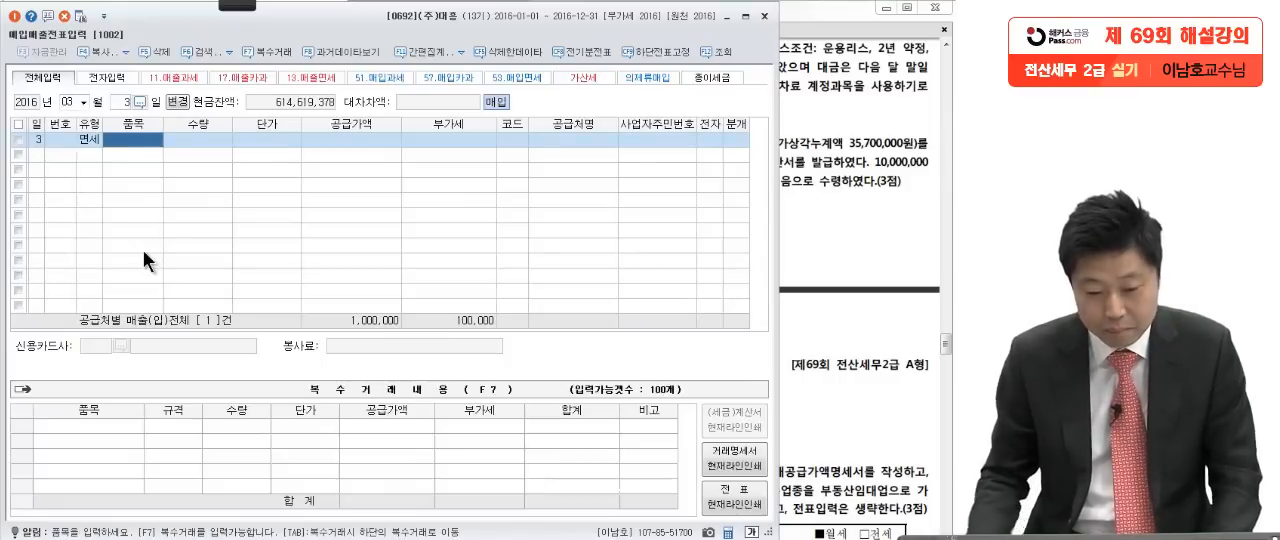
pyautogui.press('Return')
pyautogui.click(832, 188)
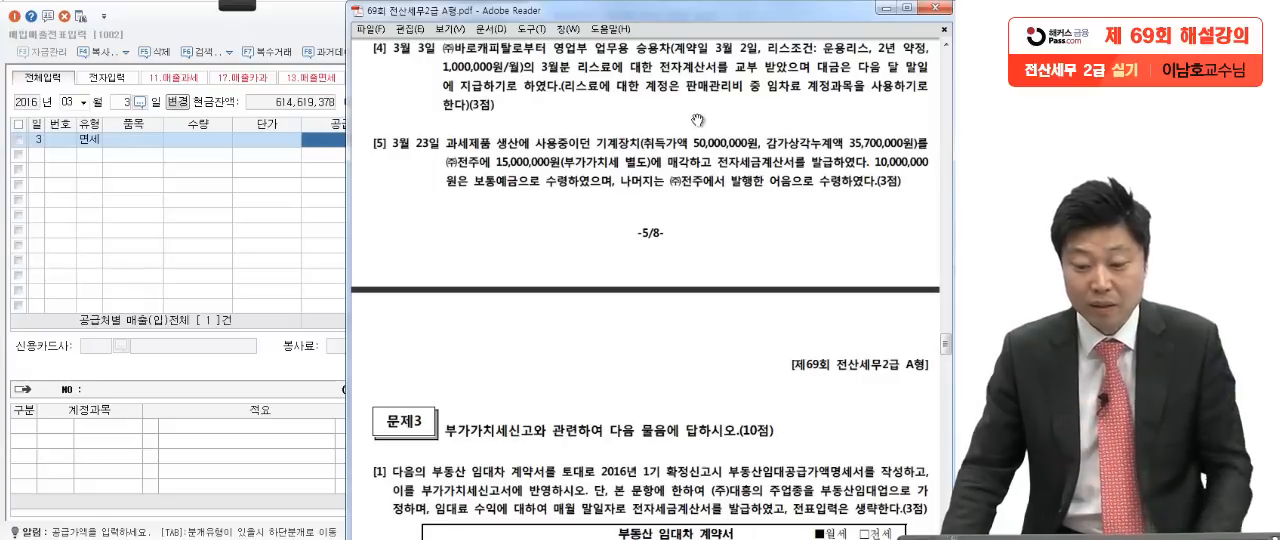
pyautogui.click(216, 191)
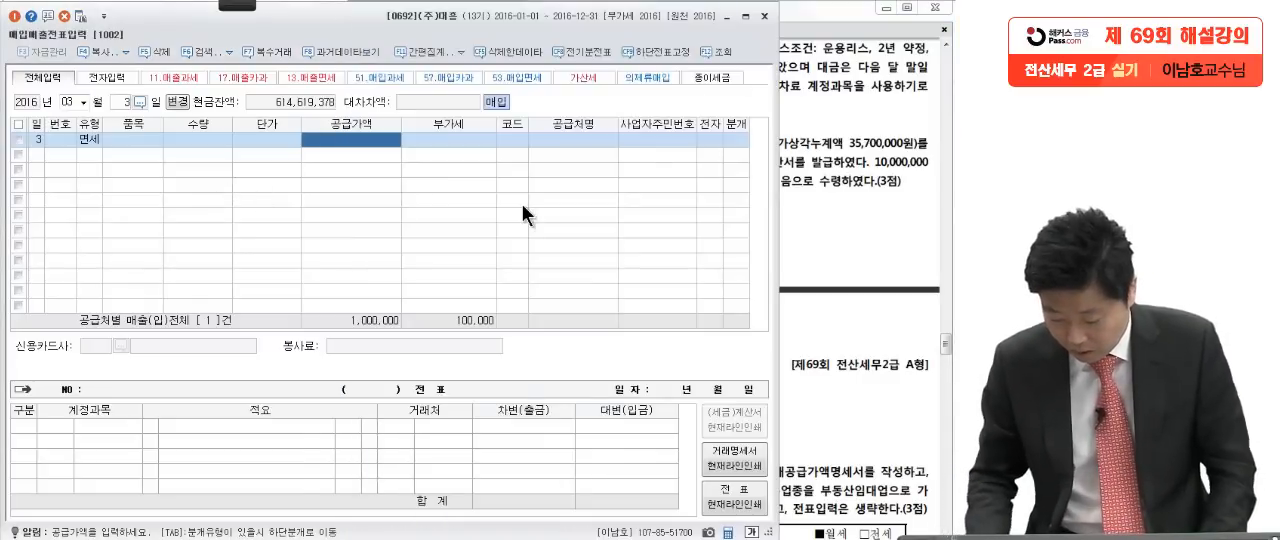
pyautogui.write('1000000')
pyautogui.press('Return')
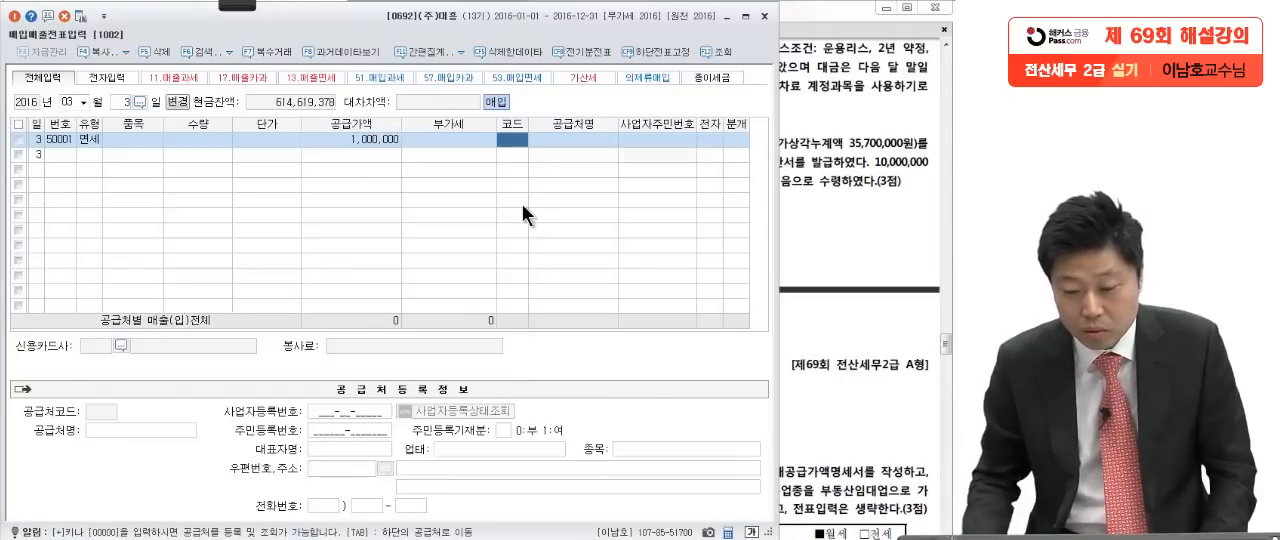
# Step: Look up the supplier in question [4] and assign (주)바로캐피탈, code 00401, to the March 3 purchase line
pyautogui.click(814, 168)
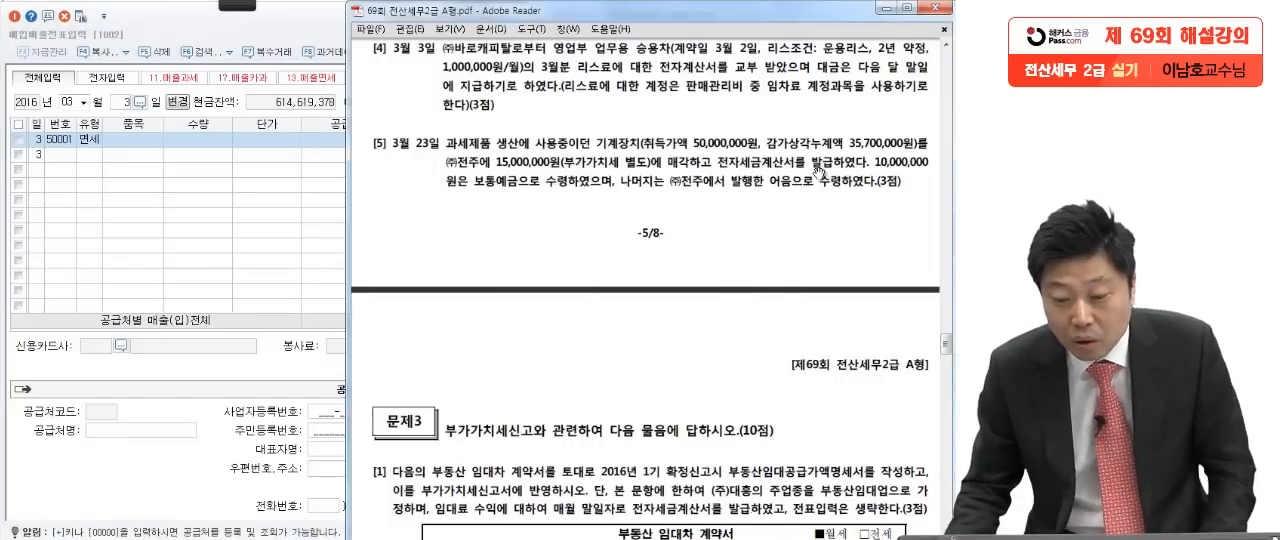
pyautogui.click(299, 213)
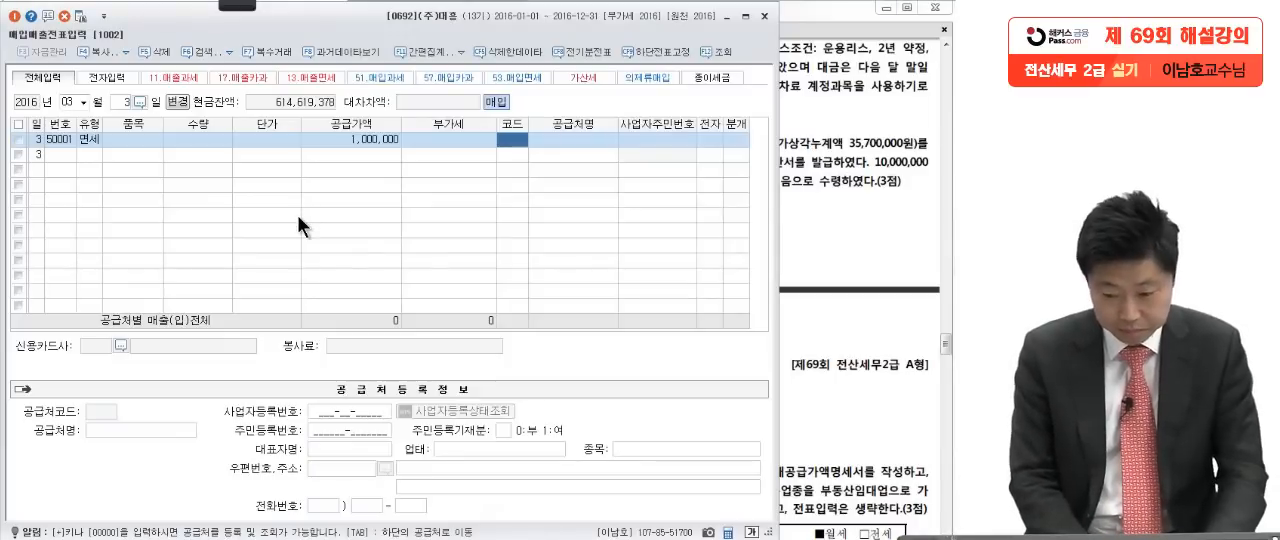
pyautogui.press('F2')
pyautogui.write('바로캐')
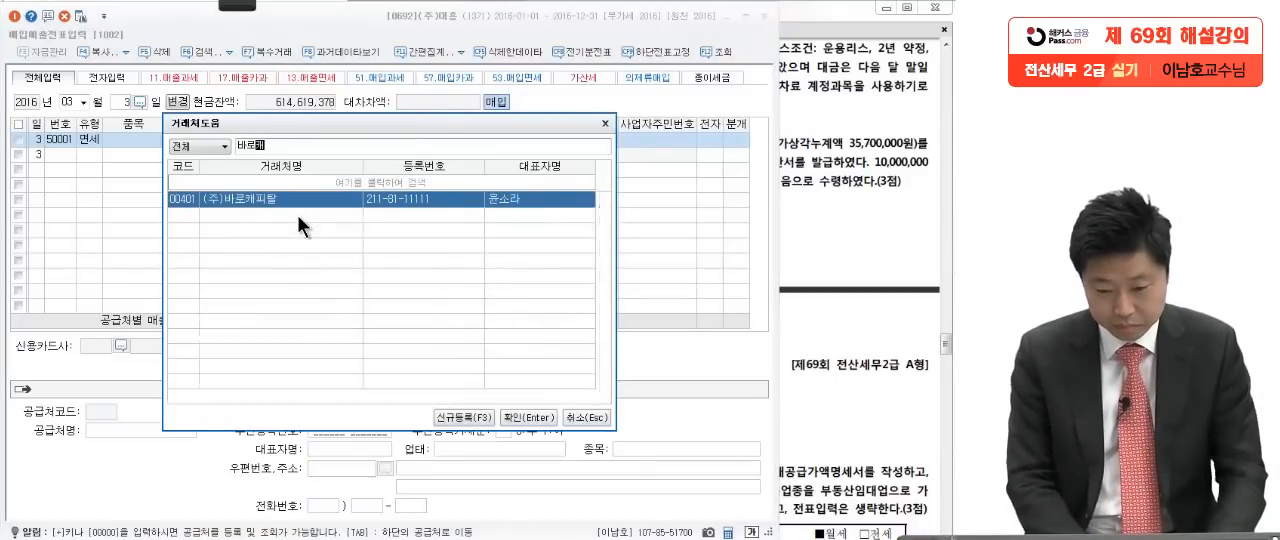
pyautogui.press('Return')
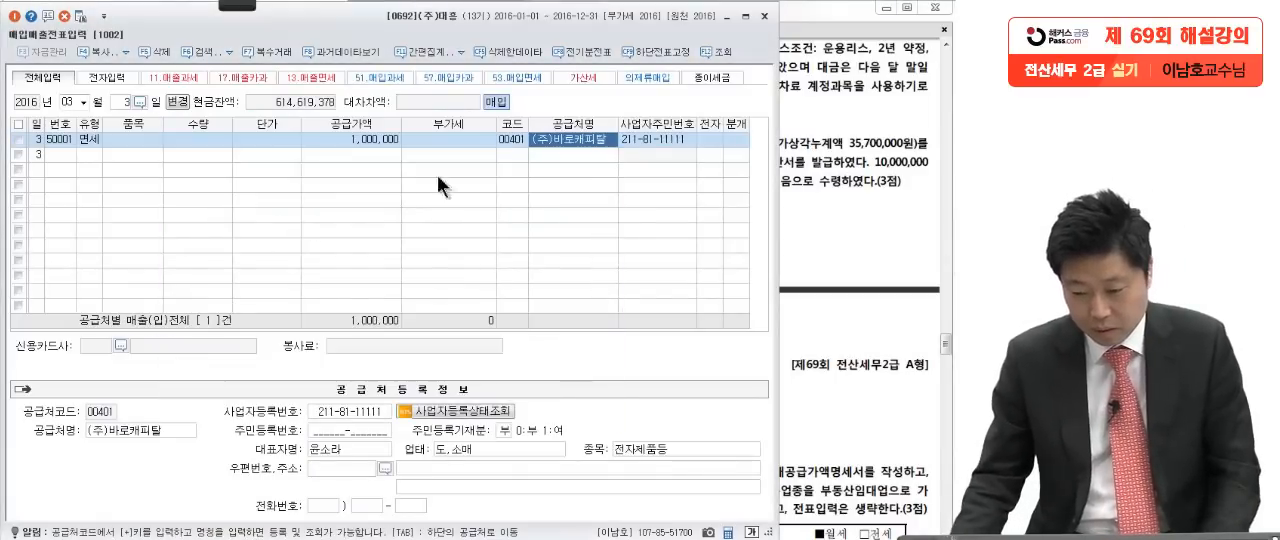
# Step: Mark the March 3 purchase line as electronic (1, 여) and set its journal type to 3, 혼합
pyautogui.click(710, 139)
pyautogui.click(788, 132)
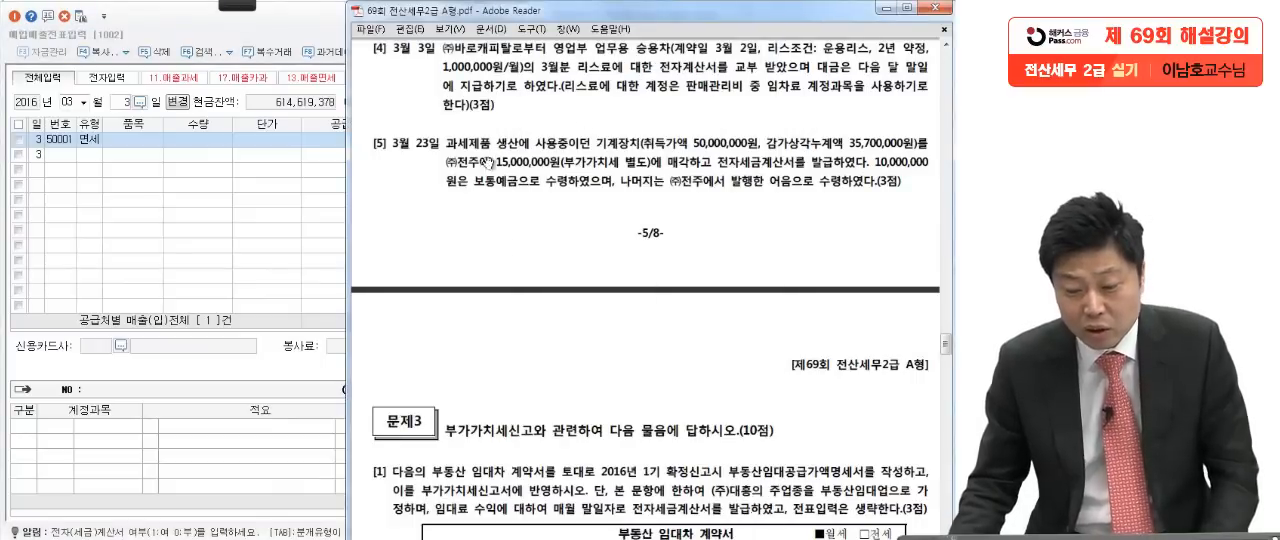
pyautogui.click(329, 236)
pyautogui.write('1')
pyautogui.press('Return')
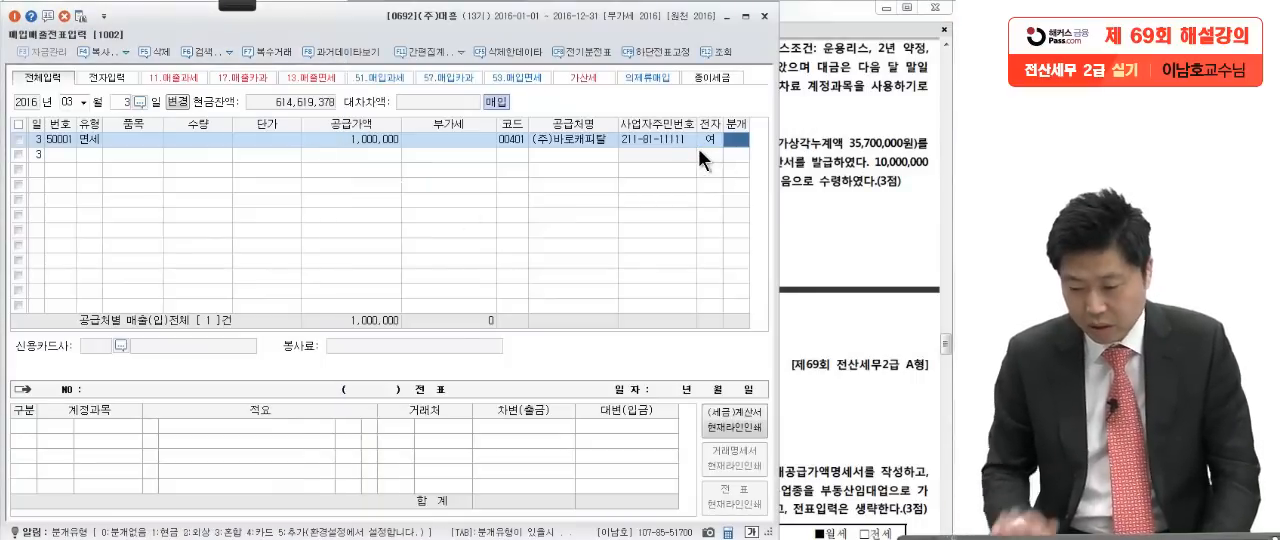
pyautogui.write('3')
pyautogui.press('Return')
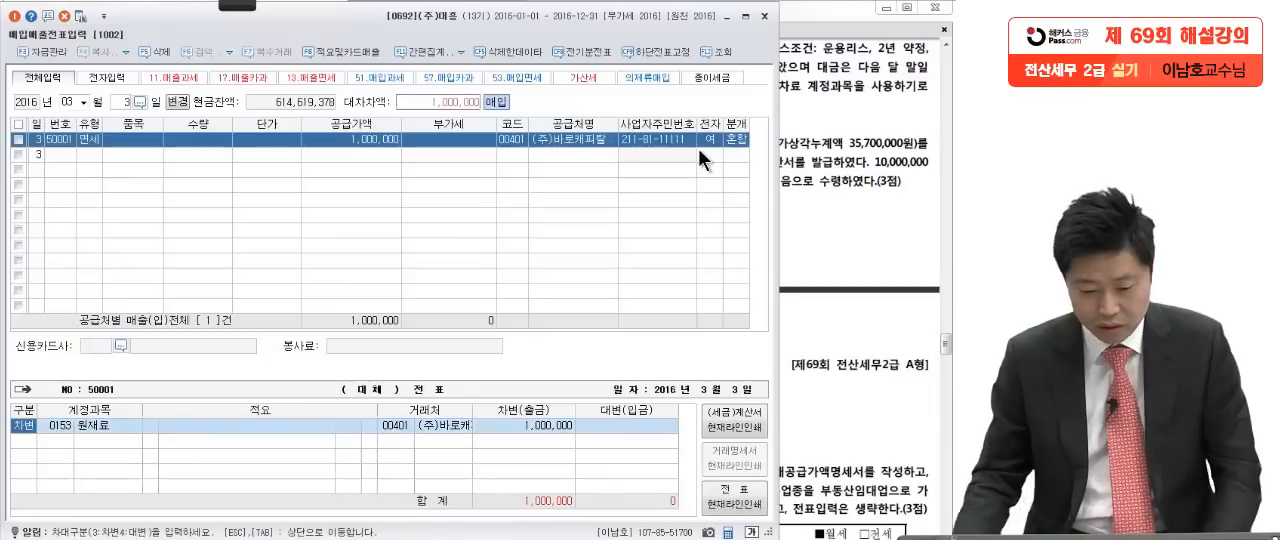
# Step: Replace the debit account 원재료 in the March 3 journal entry with 0819 임차료 (판매관리비)
pyautogui.click(66, 427)
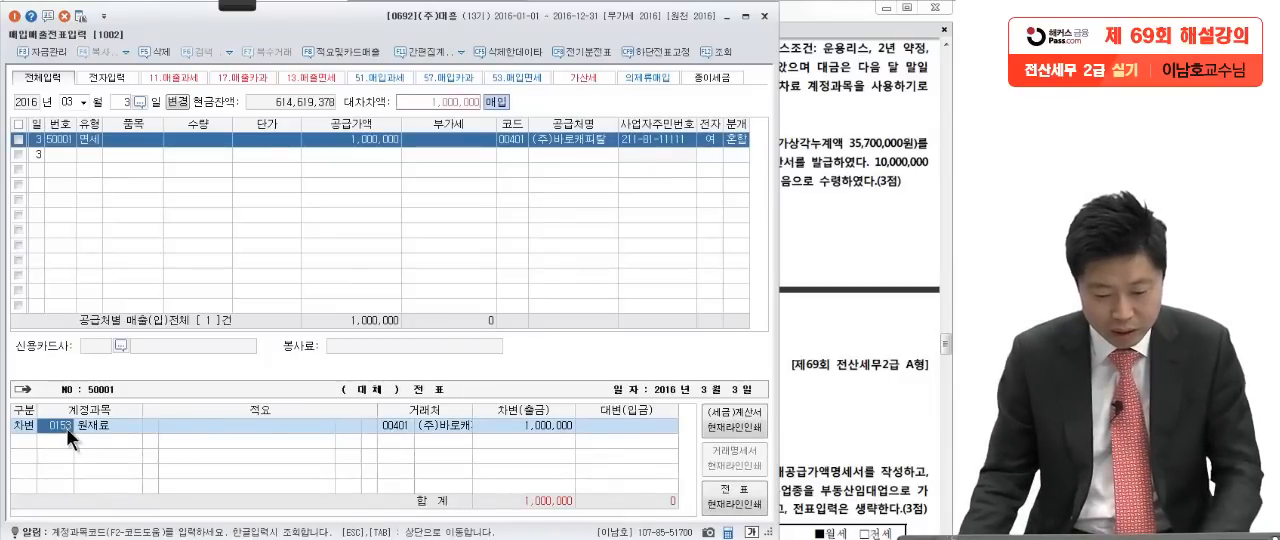
pyautogui.click(820, 332)
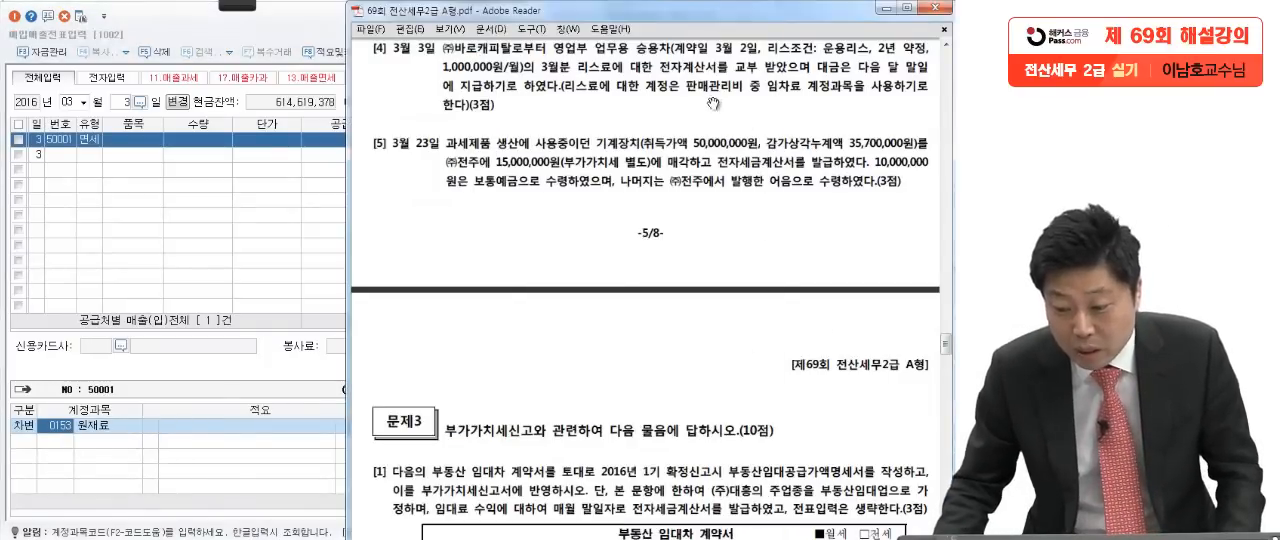
pyautogui.click(63, 424)
pyautogui.press('F2')
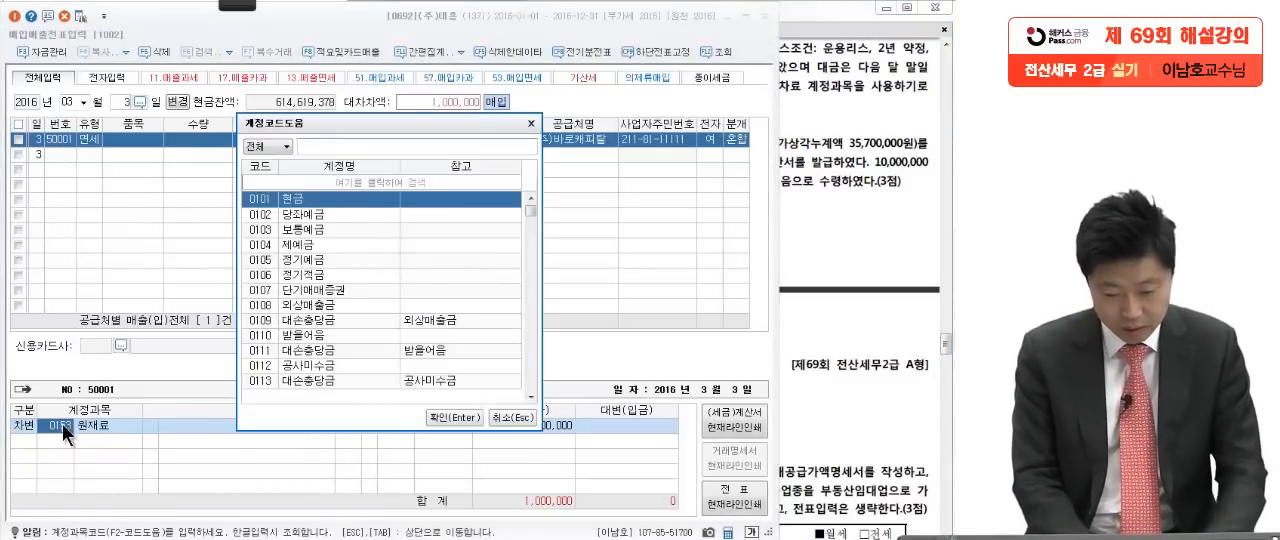
pyautogui.write('임차료')
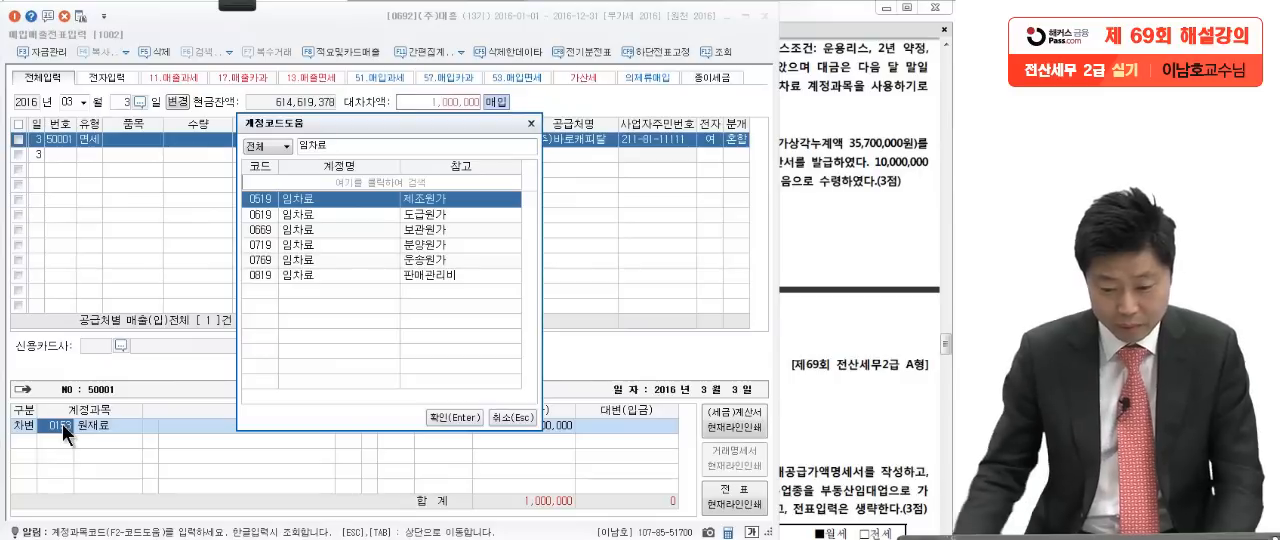
pyautogui.click(330, 275)
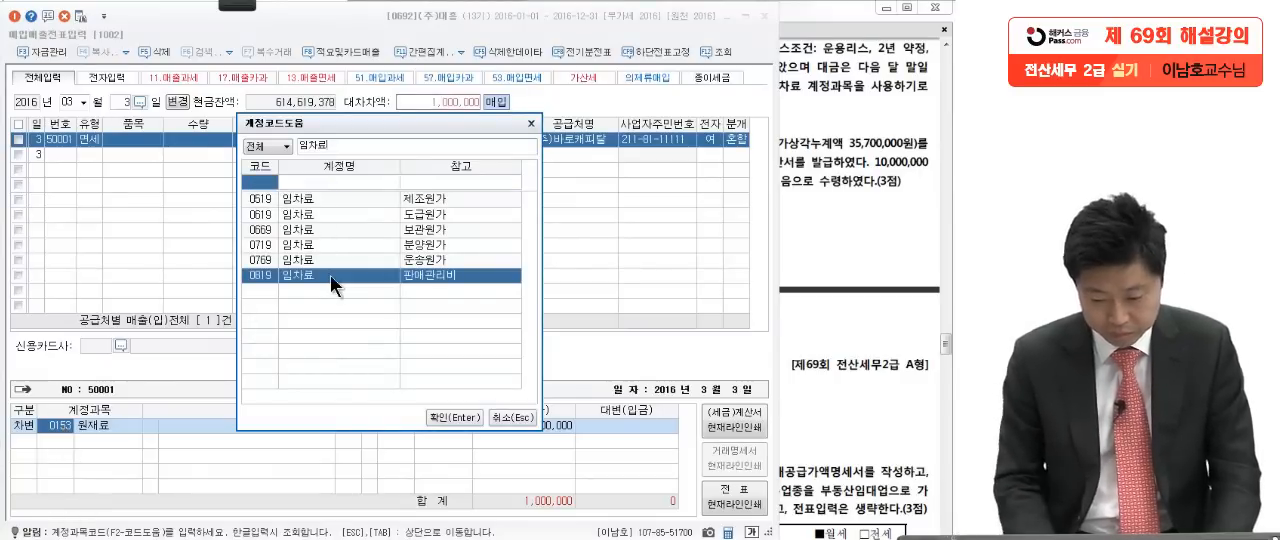
pyautogui.press('Return')
# Step: Add a credit line to the March 3 journal entry for 미지급금 with the amount 1,000,000
pyautogui.press('Return')
pyautogui.write('미지급')
pyautogui.press('Return')
pyautogui.press('Return')
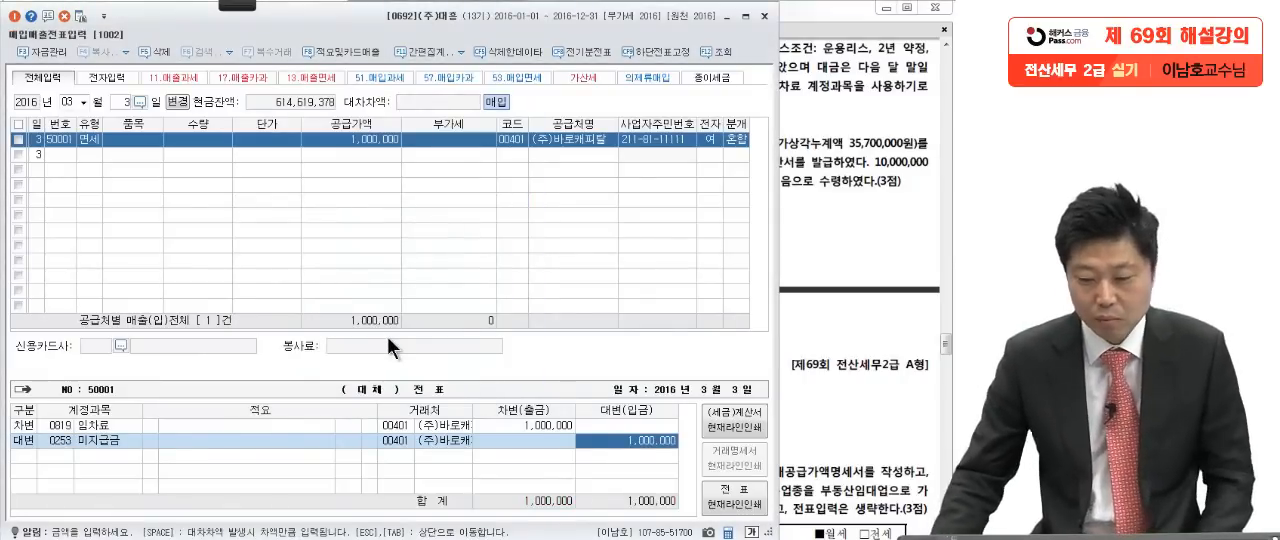
# Step: Bring up question [5] in the exam, pen-underline 기계장치, ㈜전주, 15,000,000원 and 보통예금, and circle 어음
pyautogui.click(806, 190)
pyautogui.scroll(-2, 822, 300)
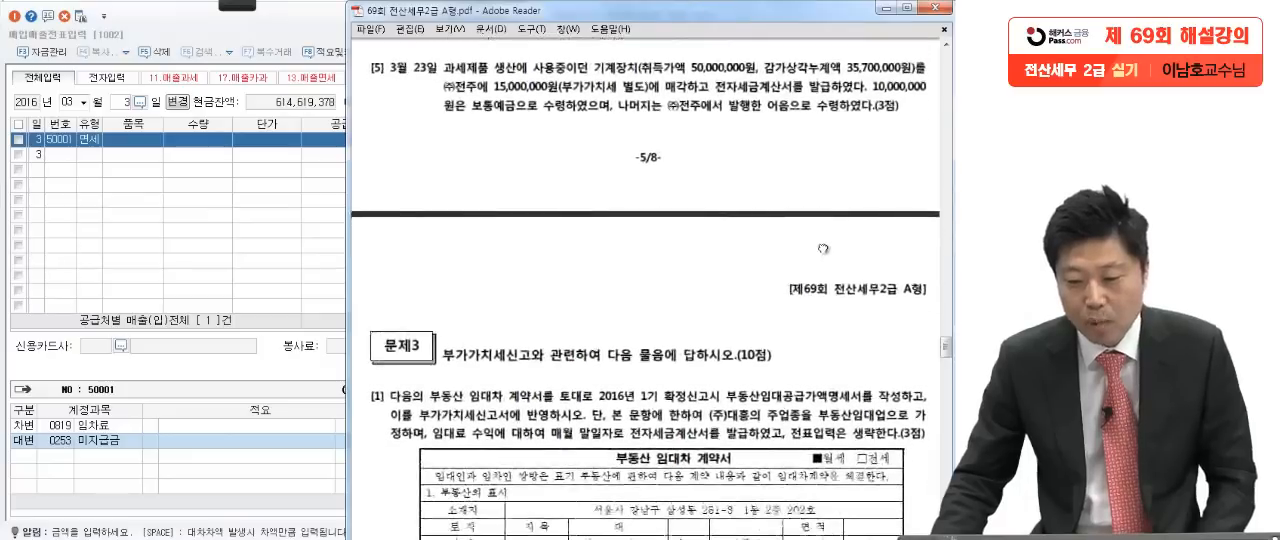
pyautogui.click(245, 5)
pyautogui.click(175, 40)
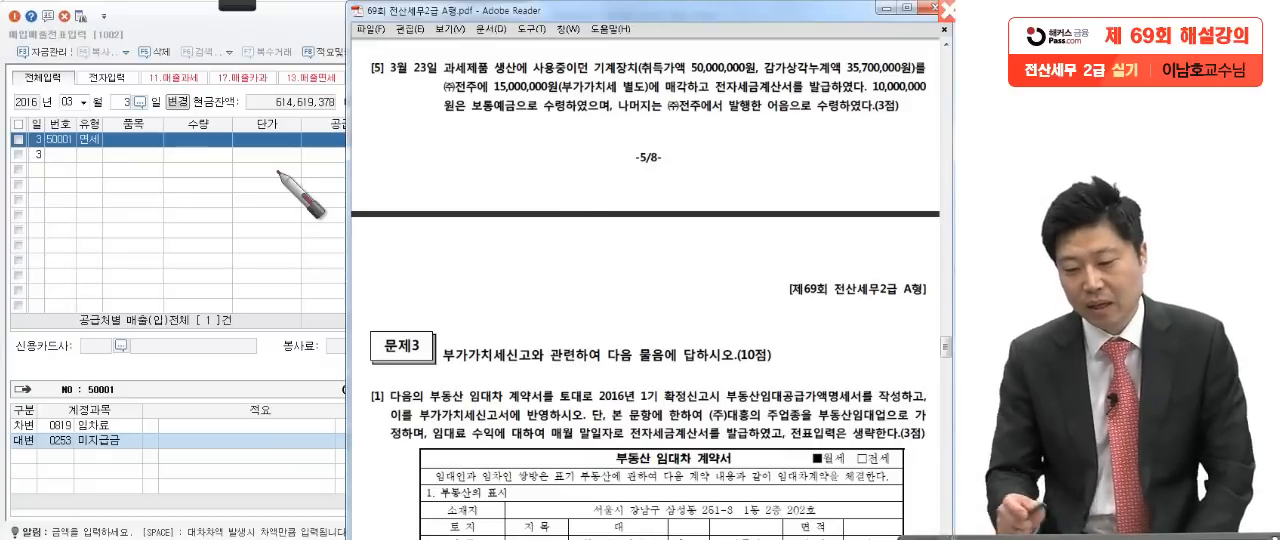
pyautogui.moveTo(592, 76); pyautogui.dragTo(650, 74)
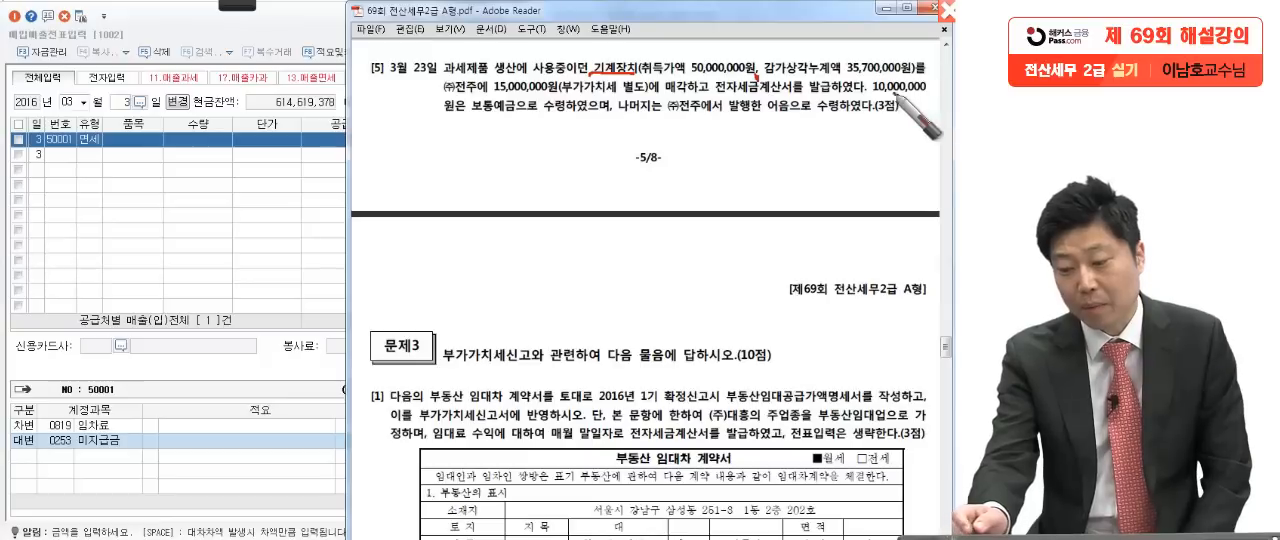
pyautogui.moveTo(913, 79); pyautogui.dragTo(910, 84)
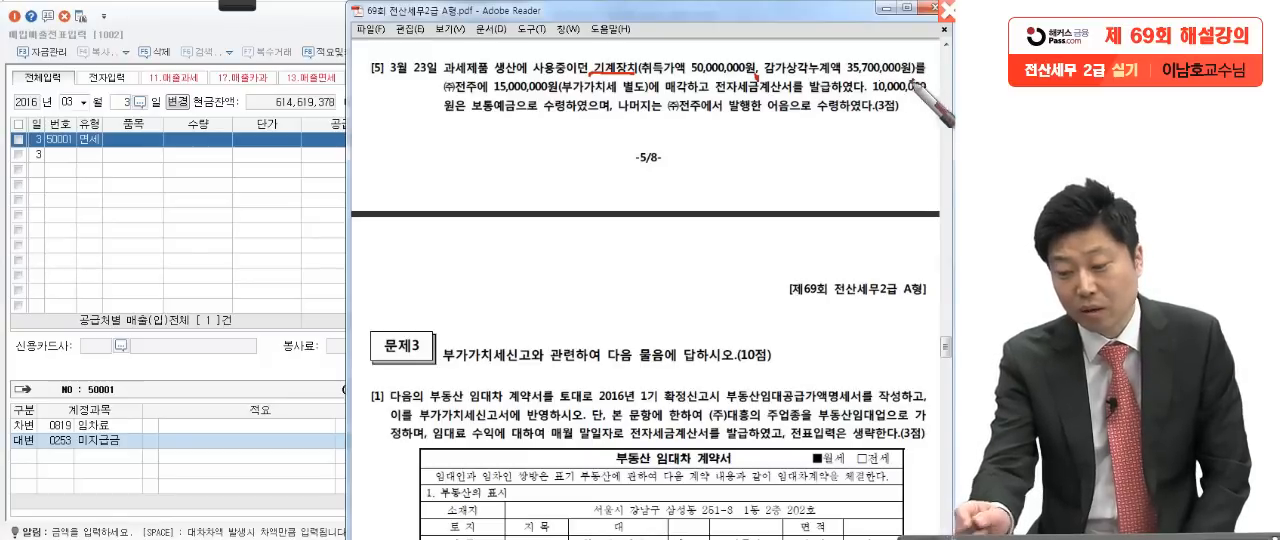
pyautogui.moveTo(418, 95); pyautogui.dragTo(556, 98)
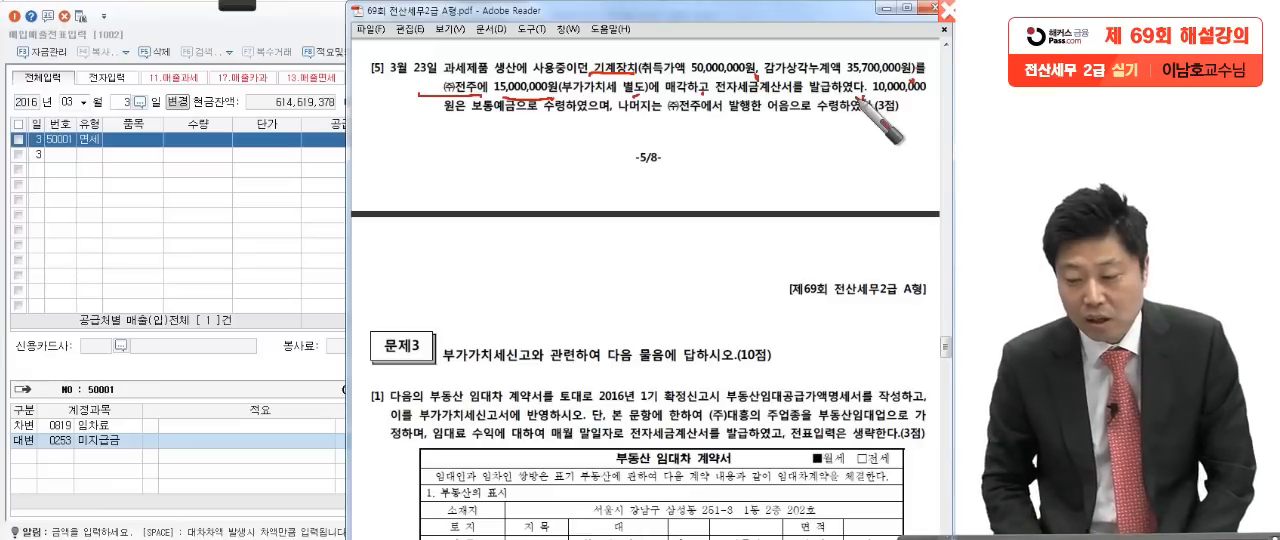
pyautogui.moveTo(478, 131); pyautogui.dragTo(512, 130)
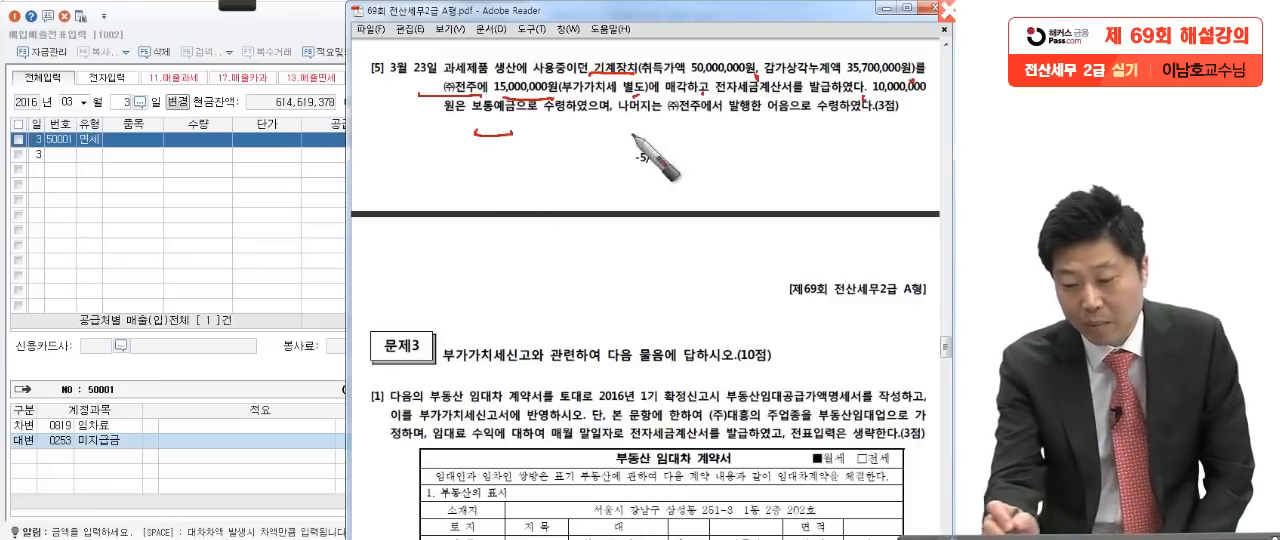
pyautogui.moveTo(799, 121); pyautogui.dragTo(770, 128)
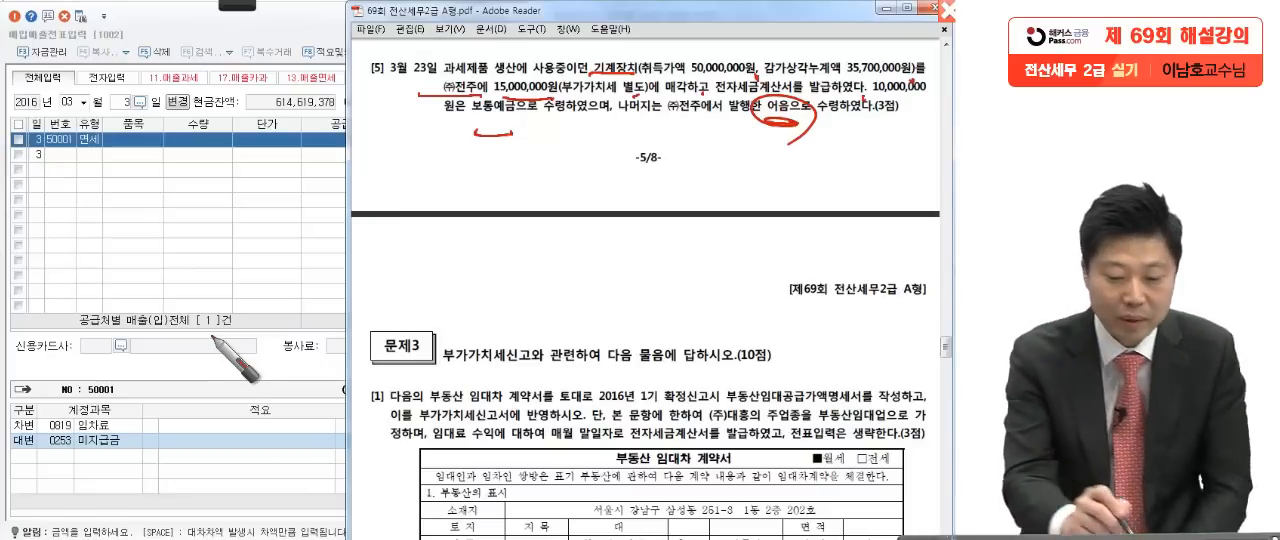
# Step: Write a circled VAT type 11 over the voucher grid, draw an oval below question [5], and clear the annotations
pyautogui.moveTo(138, 158); pyautogui.dragTo(148, 209)
pyautogui.moveTo(165, 147)
pyautogui.mouseDown()
pyautogui.moveTo(181, 205)
pyautogui.moveTo(101, 204)
pyautogui.moveTo(157, 311)
pyautogui.mouseUp()
pyautogui.click(196, 191)
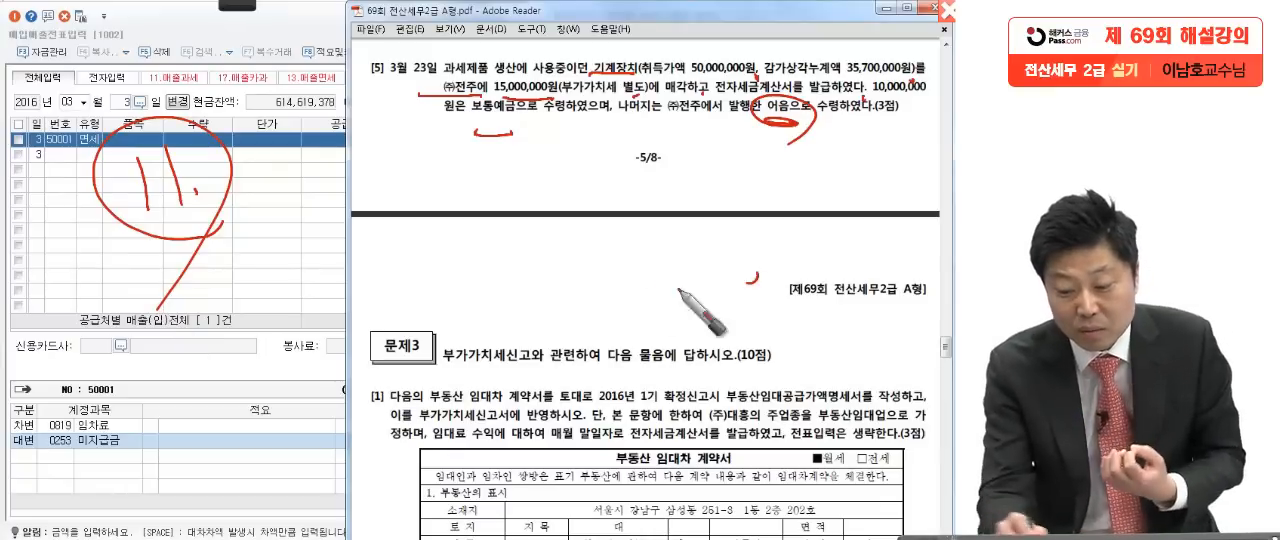
pyautogui.moveTo(735, 268); pyautogui.dragTo(652, 333)
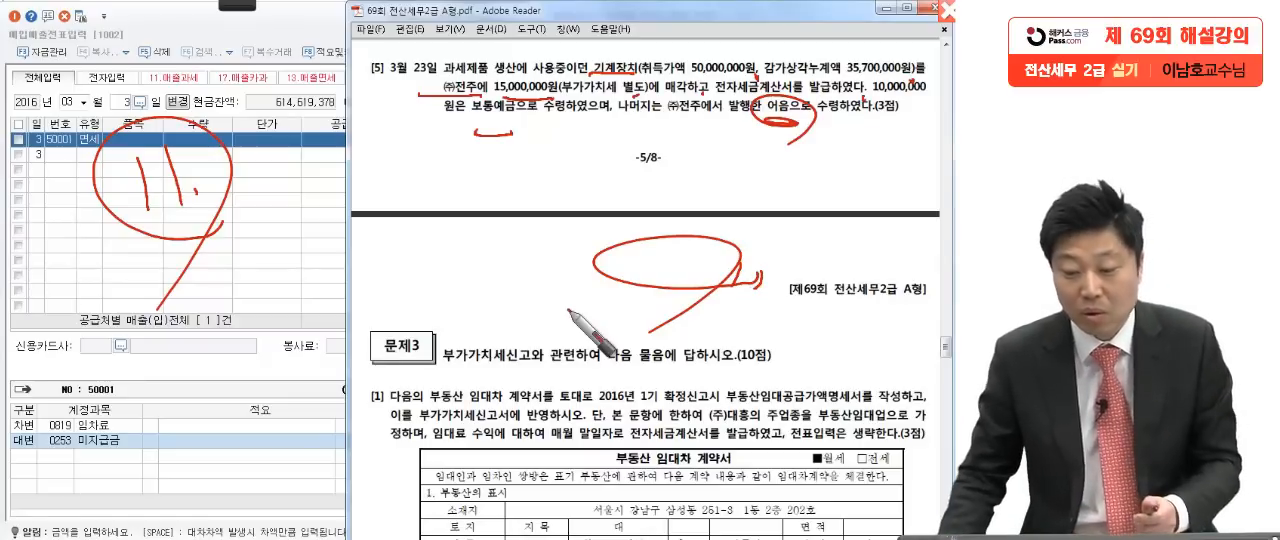
pyautogui.press('Escape')
# Step: Restart the pen and heavily underline 15,000,000원 and 부가가치세 별도 in question [5]
pyautogui.click(239, 8)
pyautogui.click(240, 16)
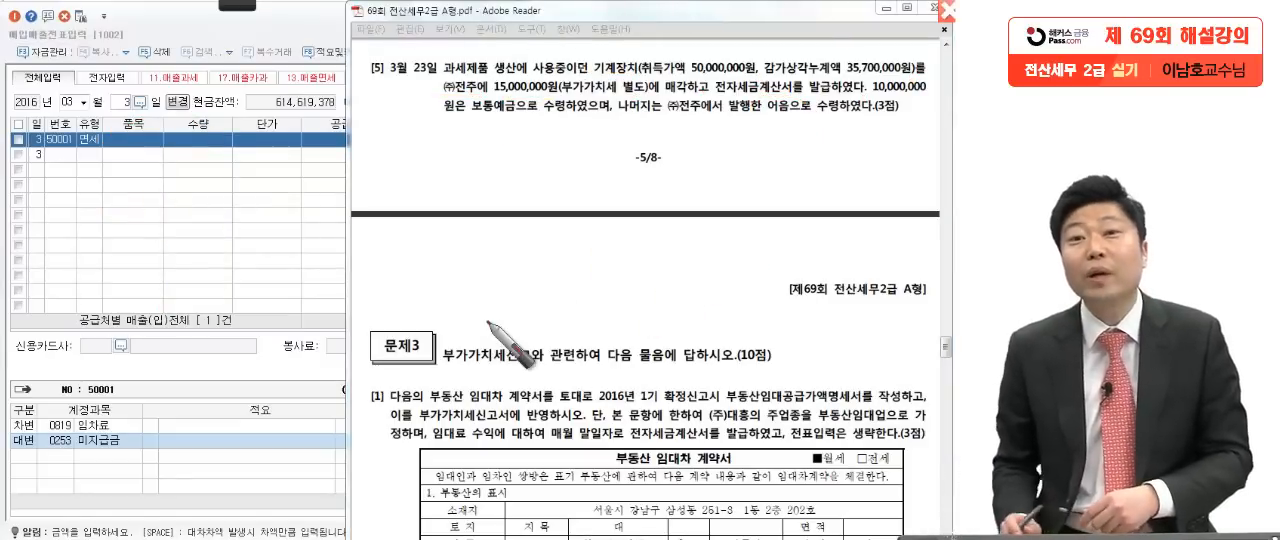
pyautogui.moveTo(475, 100)
pyautogui.mouseDown()
pyautogui.moveTo(612, 97)
pyautogui.moveTo(445, 100)
pyautogui.mouseUp()
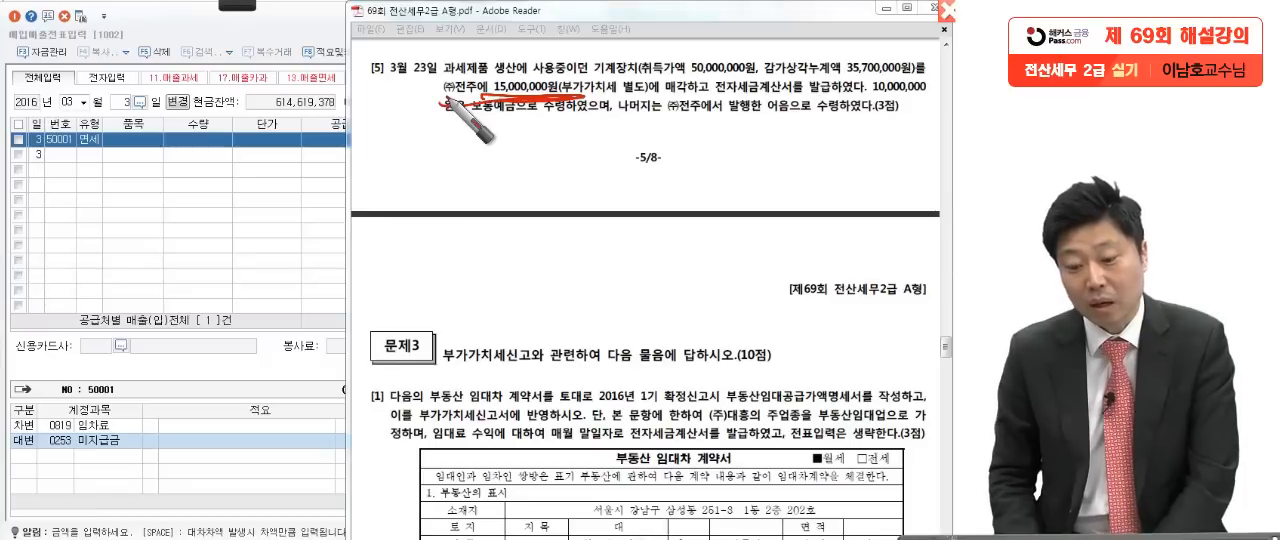
pyautogui.moveTo(578, 94); pyautogui.dragTo(672, 93)
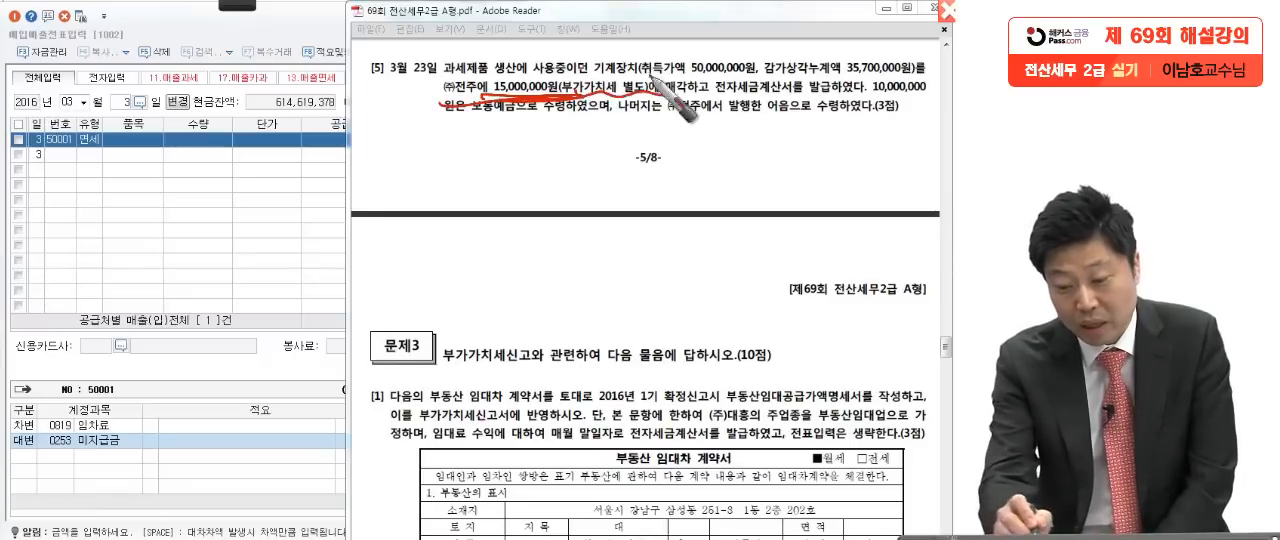
pyautogui.moveTo(508, 96); pyautogui.dragTo(512, 100)
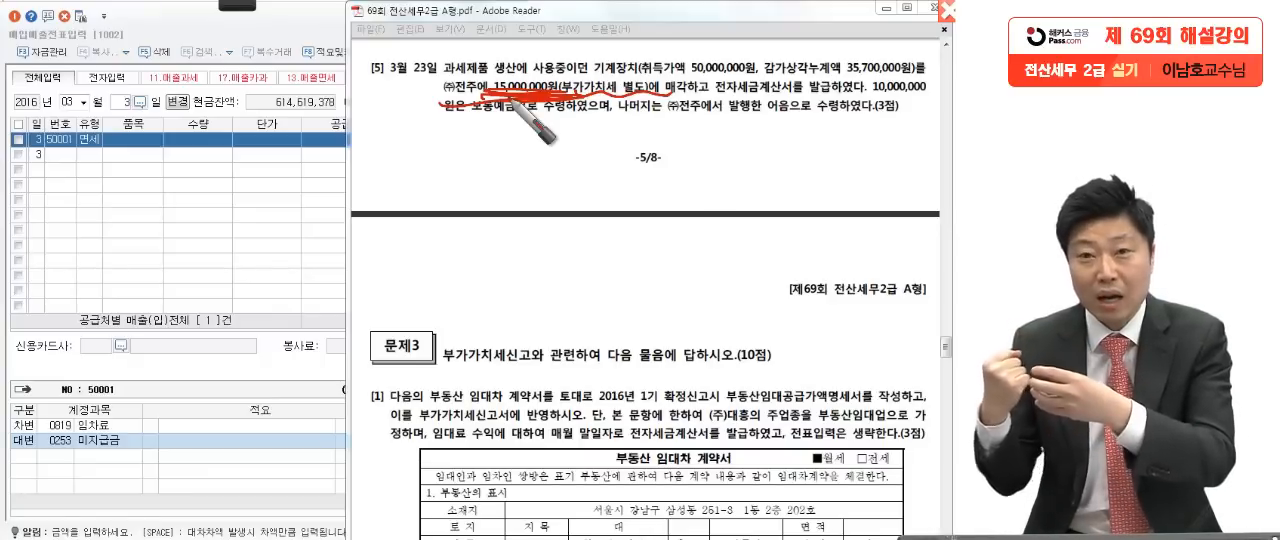
# Step: Pen-mark 15,000,000원 again in question [5], then handwrite 15,000,000 above 14,300,000 with a minus sign and a line beneath
pyautogui.moveTo(497, 108)
pyautogui.mouseDown()
pyautogui.moveTo(515, 75)
pyautogui.moveTo(490, 92)
pyautogui.mouseUp()
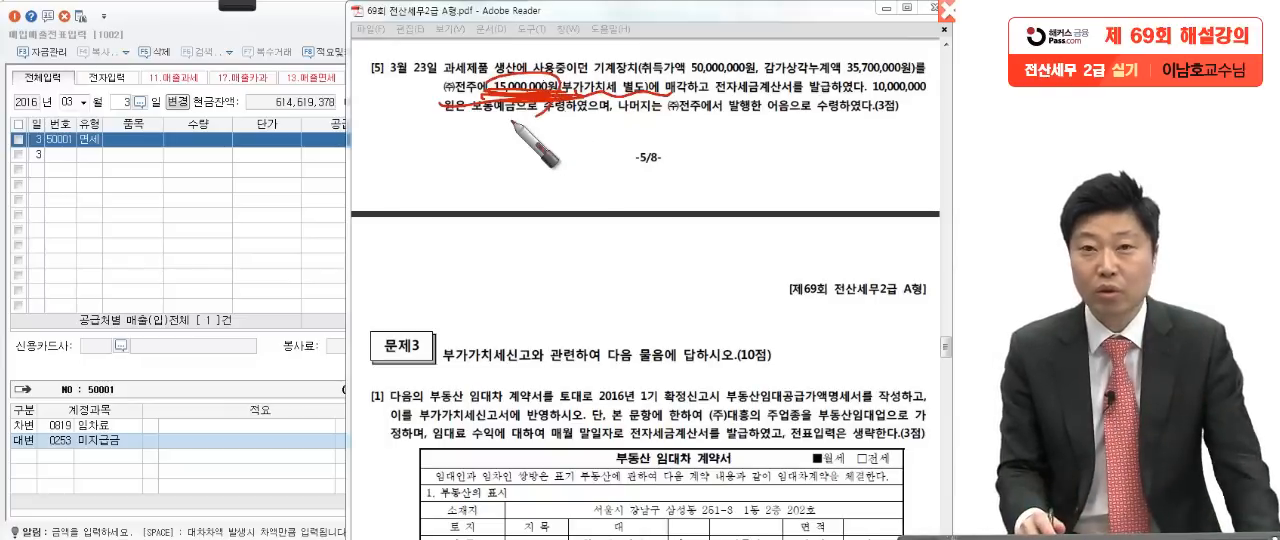
pyautogui.moveTo(204, 150)
pyautogui.mouseDown()
pyautogui.moveTo(192, 190)
pyautogui.moveTo(254, 190)
pyautogui.mouseUp()
pyautogui.moveTo(288, 168); pyautogui.dragTo(286, 170)
pyautogui.moveTo(318, 170)
pyautogui.mouseDown()
pyautogui.moveTo(430, 186)
pyautogui.moveTo(455, 172)
pyautogui.mouseUp()
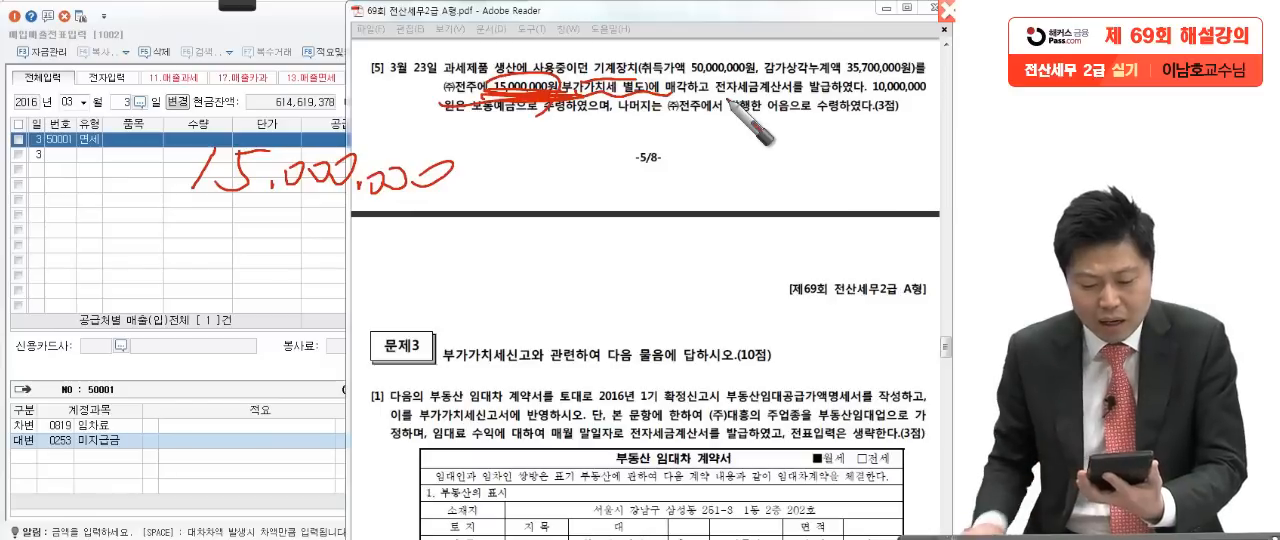
pyautogui.moveTo(205, 207)
pyautogui.mouseDown()
pyautogui.moveTo(248, 230)
pyautogui.moveTo(305, 222)
pyautogui.moveTo(280, 210)
pyautogui.moveTo(300, 230)
pyautogui.moveTo(447, 230)
pyautogui.mouseUp()
pyautogui.moveTo(110, 268); pyautogui.dragTo(548, 308)
pyautogui.moveTo(447, 263); pyautogui.dragTo(465, 255)
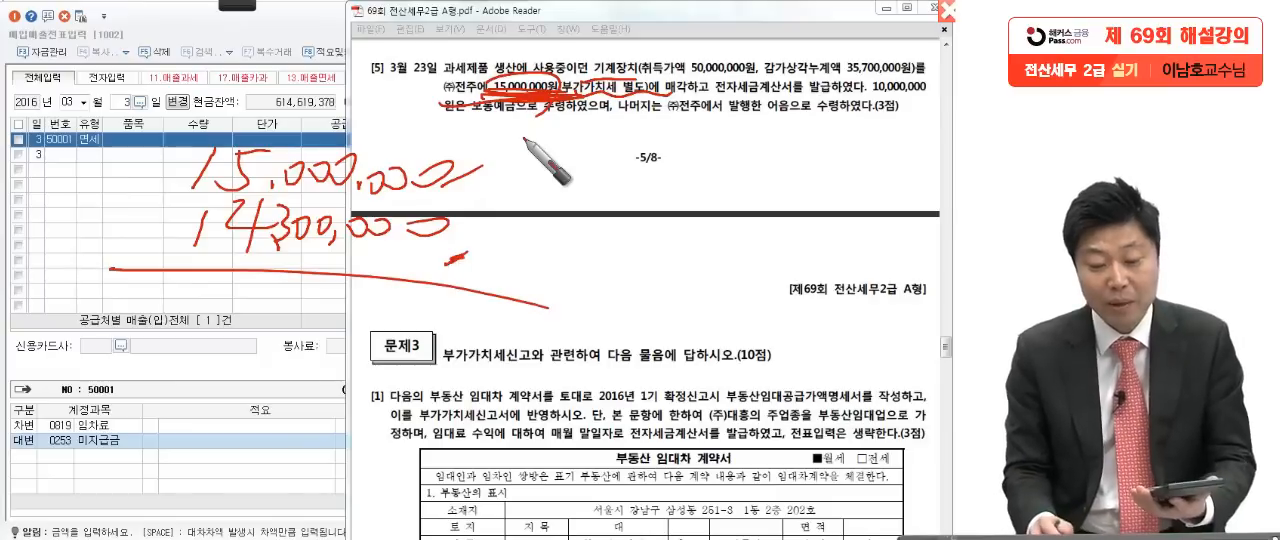
# Step: Handwrite (+) 700,000 as the difference, underline it twice, and clear all the annotations
pyautogui.moveTo(268, 285)
pyautogui.mouseDown()
pyautogui.moveTo(262, 338)
pyautogui.moveTo(320, 300)
pyautogui.moveTo(435, 315)
pyautogui.mouseUp()
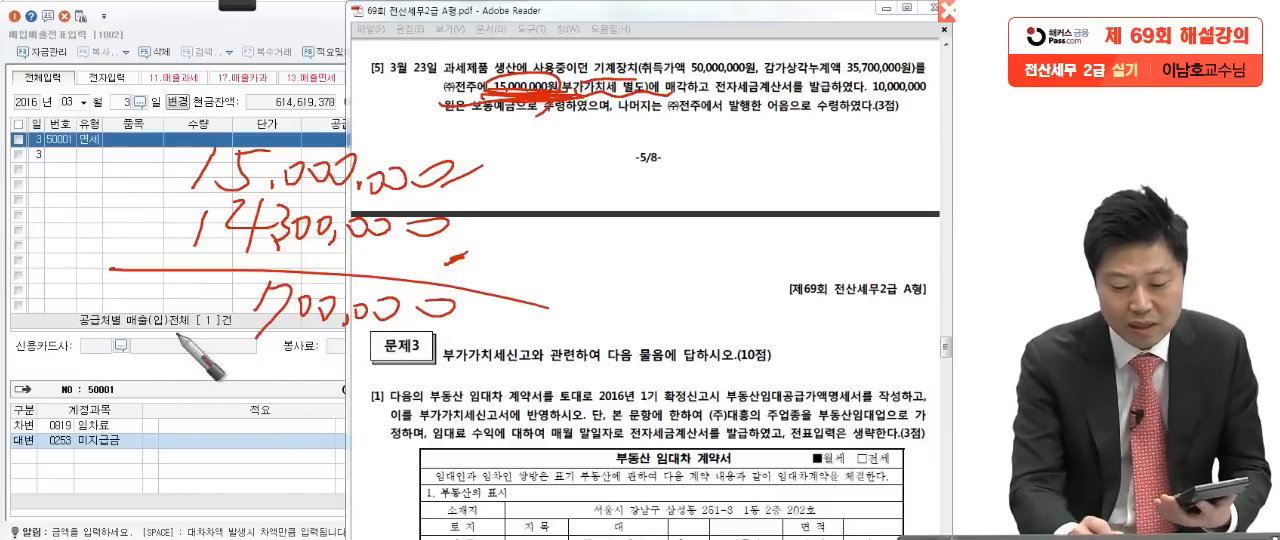
pyautogui.moveTo(160, 308); pyautogui.dragTo(215, 301)
pyautogui.moveTo(191, 284)
pyautogui.mouseDown()
pyautogui.moveTo(190, 320)
pyautogui.moveTo(162, 330)
pyautogui.mouseUp()
pyautogui.moveTo(207, 286); pyautogui.dragTo(212, 336)
pyautogui.moveTo(90, 346); pyautogui.dragTo(392, 339)
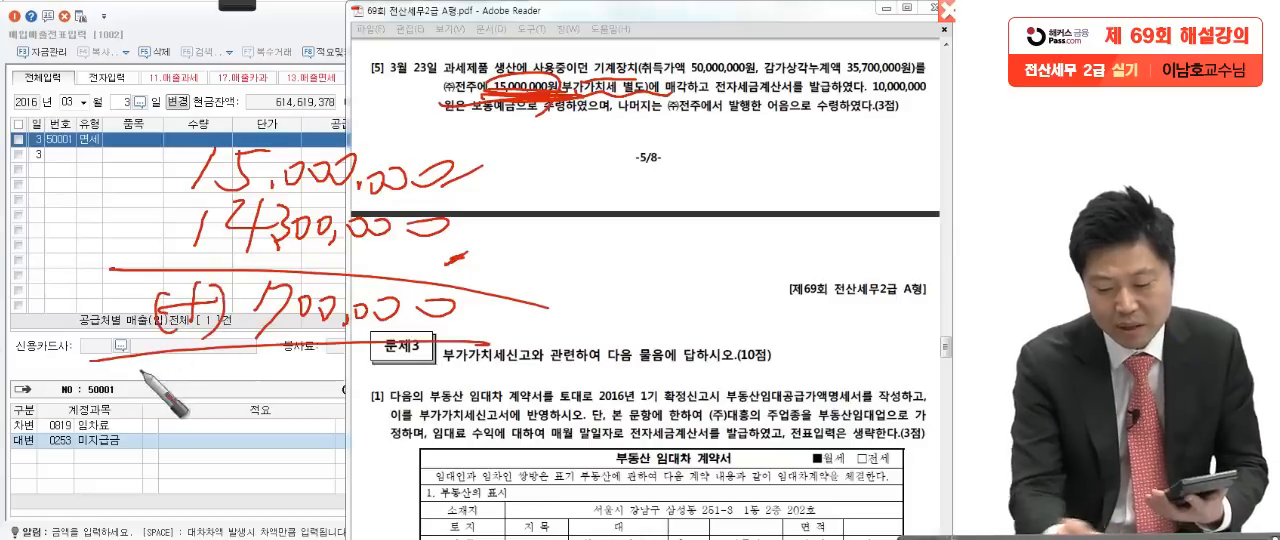
pyautogui.moveTo(137, 369); pyautogui.dragTo(530, 377)
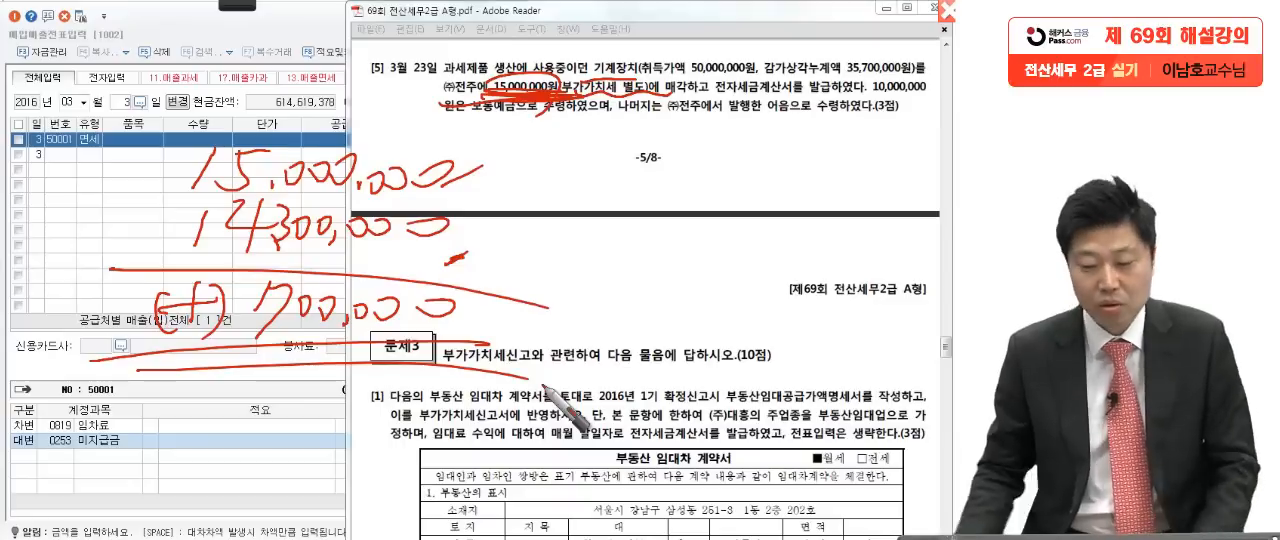
pyautogui.press('Escape')
# Step: Return to KcLep and set the purchase/sales voucher date to March 23
pyautogui.click(242, 256)
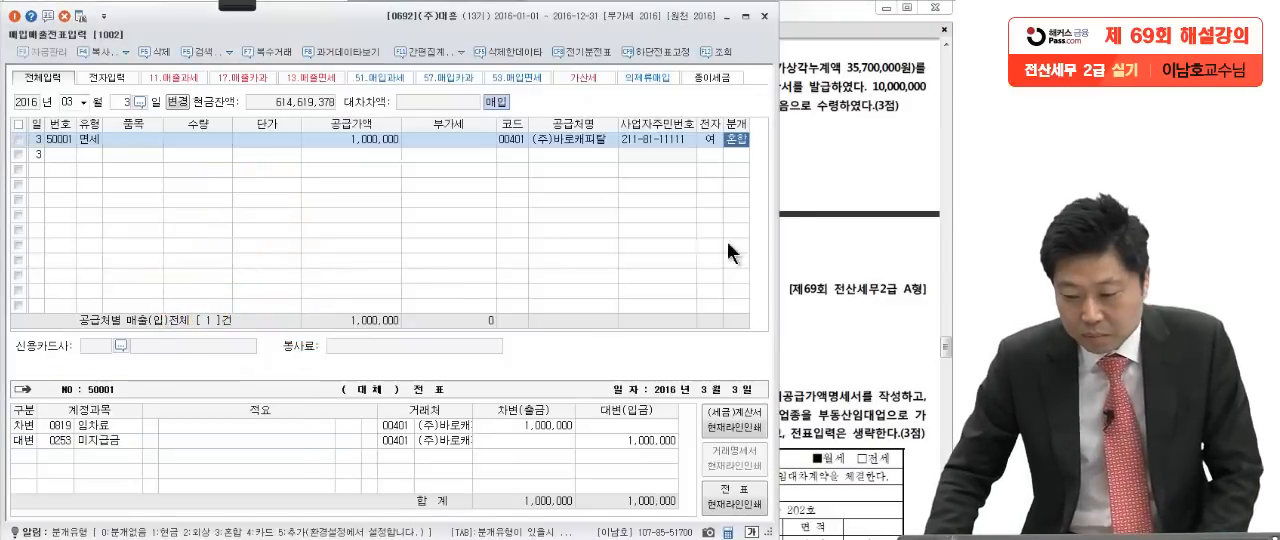
pyautogui.click(835, 188)
pyautogui.click(202, 257)
pyautogui.click(124, 102)
pyautogui.write('23')
pyautogui.press('Return')
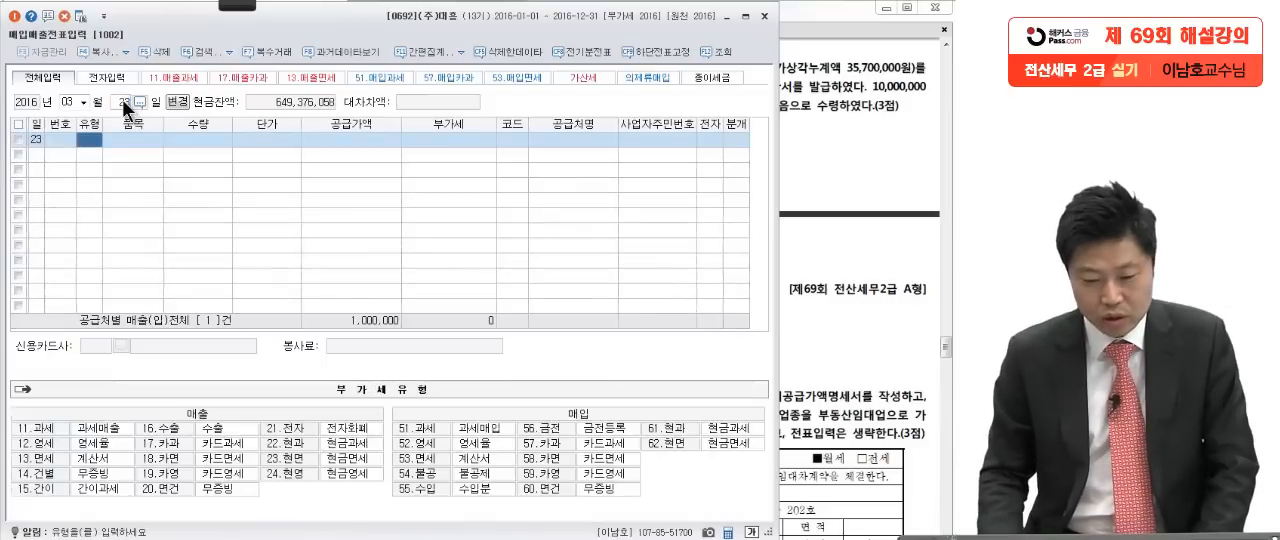
# Step: Enter VAT type 11 (과세) and a supply value of 15,000,000 for the March 23 voucher
pyautogui.write('11')
pyautogui.press('Return')
pyautogui.click(356, 139)
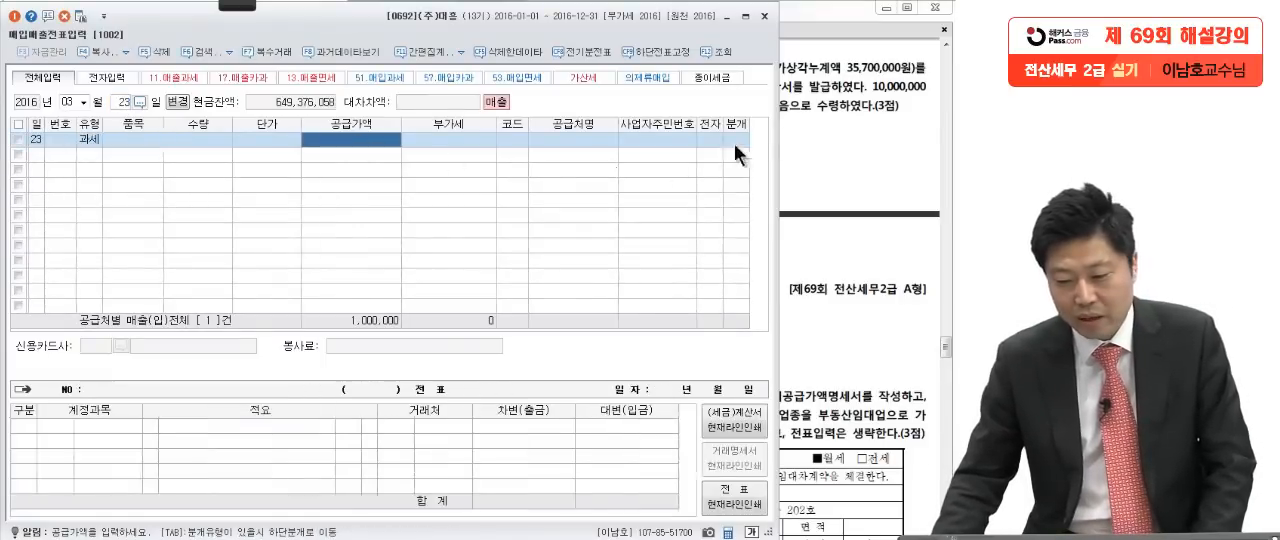
pyautogui.click(829, 122)
pyautogui.click(272, 225)
pyautogui.write('15000000')
pyautogui.press('Return')
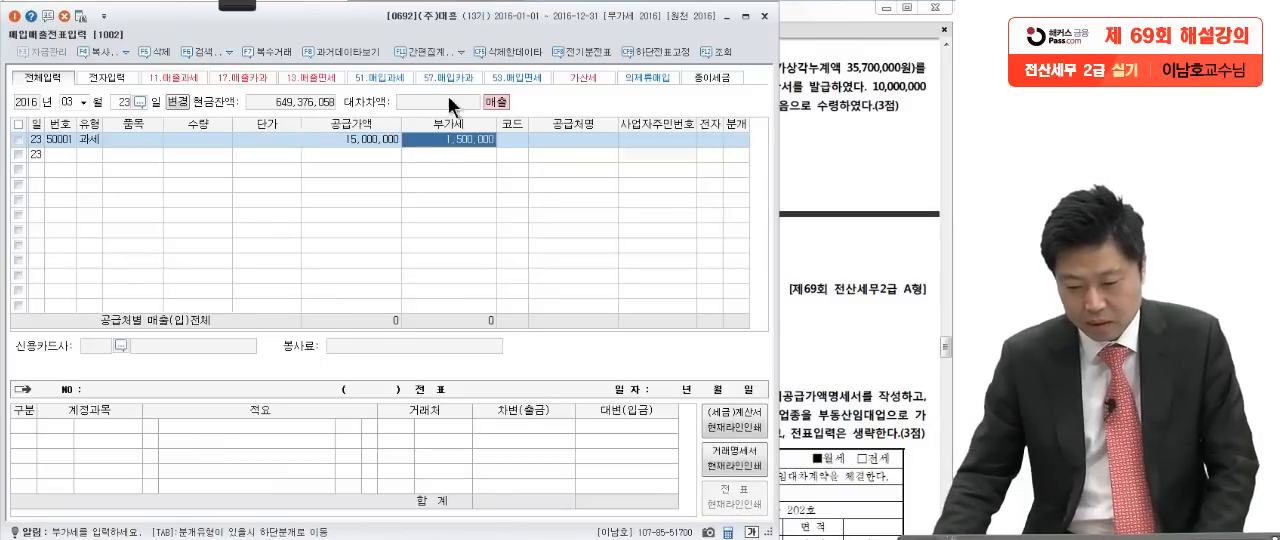
# Step: Check the buyer in question [5] and set the voucher's trading partner to (주)전주
pyautogui.click(512, 138)
pyautogui.click(837, 136)
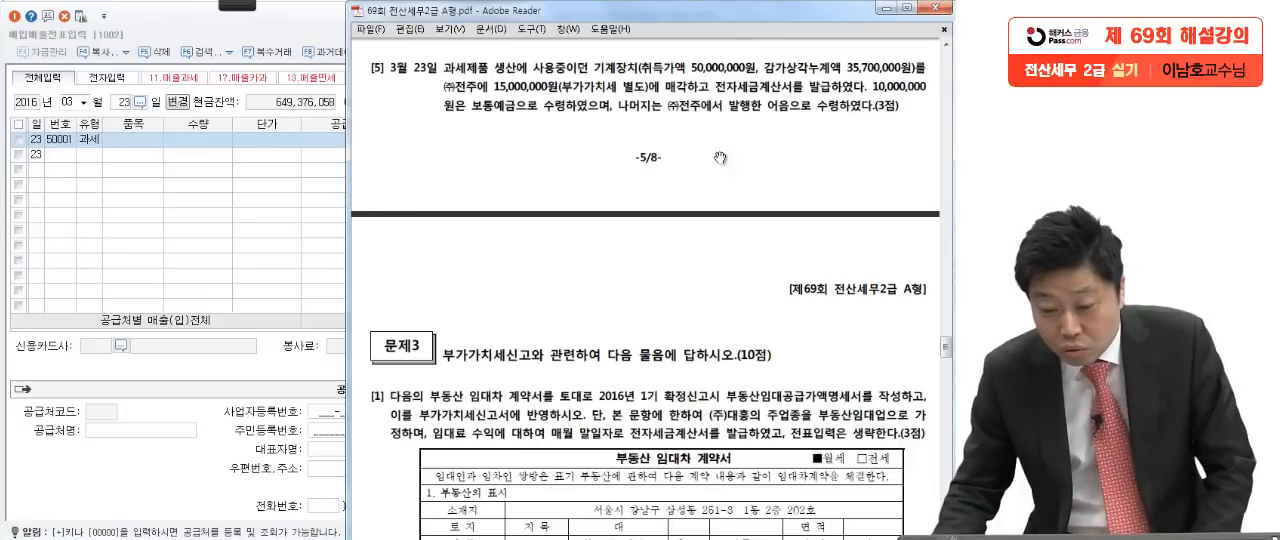
pyautogui.click(164, 210)
pyautogui.write('전주')
pyautogui.press('Return')
pyautogui.press('Return')
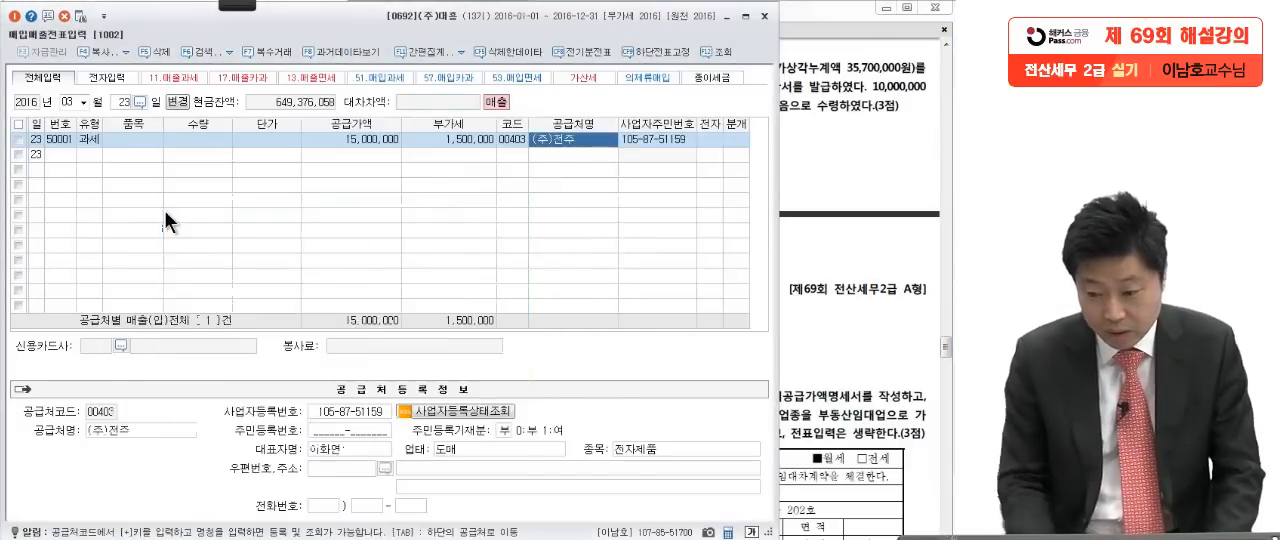
# Step: Mark the voucher as electronically issued (여) and set its journal type to 3 (혼합)
pyautogui.click(711, 139)
pyautogui.write('1')
pyautogui.press('Return')
pyautogui.write('3')
pyautogui.press('Return')
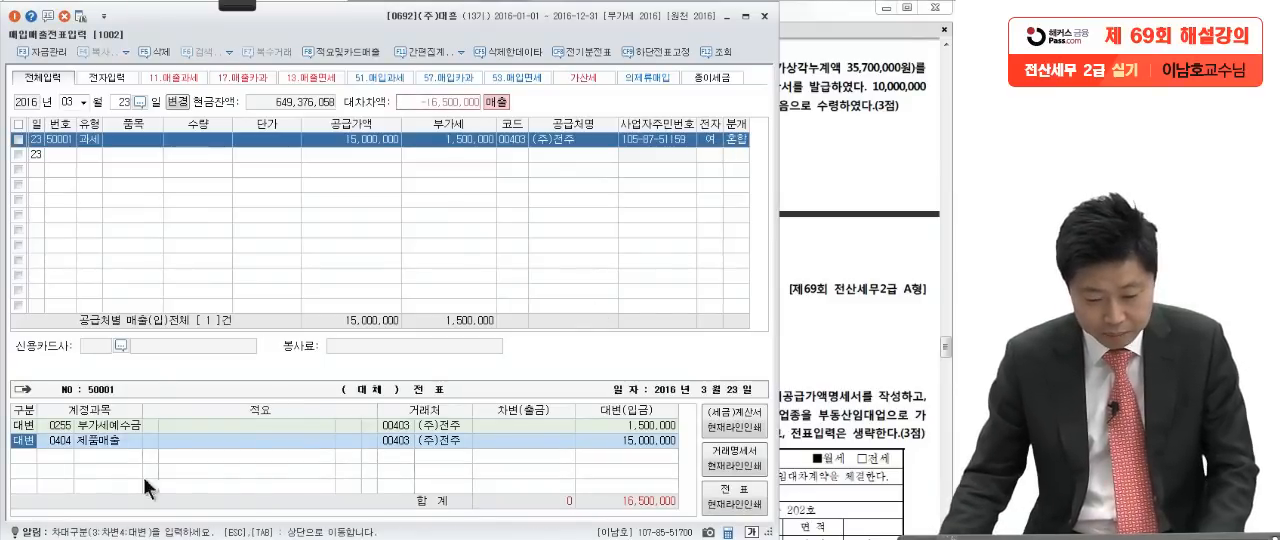
# Step: Replace the 제품매출 credit line with account 0206 기계장치 and set its amount to 50,000,000
pyautogui.click(54, 438)
pyautogui.write('17')
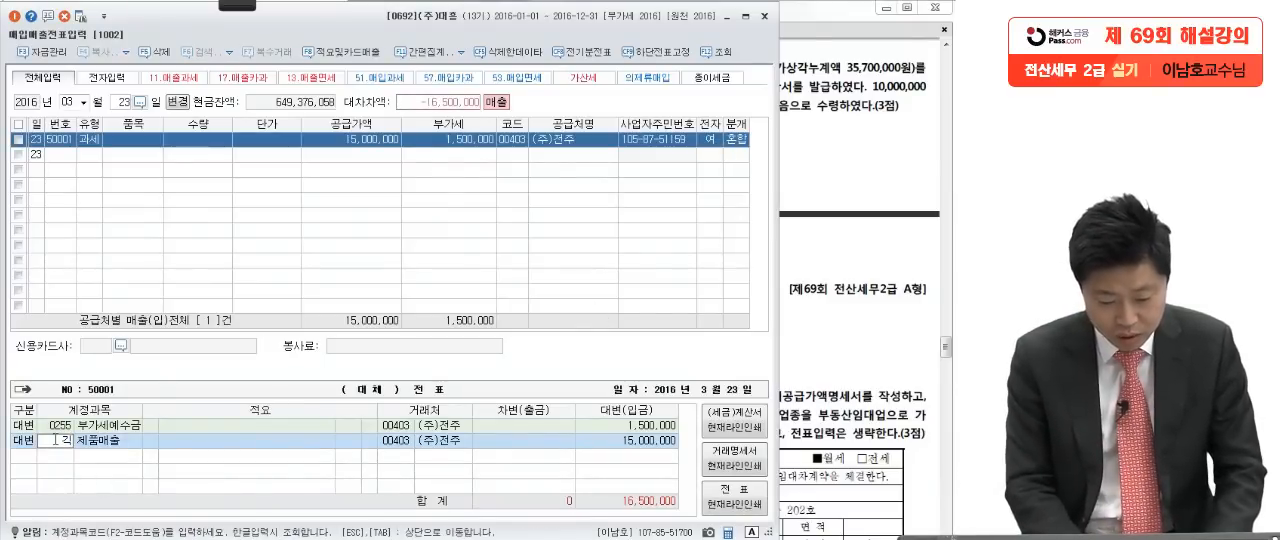
pyautogui.write('계')
pyautogui.press('Return')
pyautogui.press('Return')
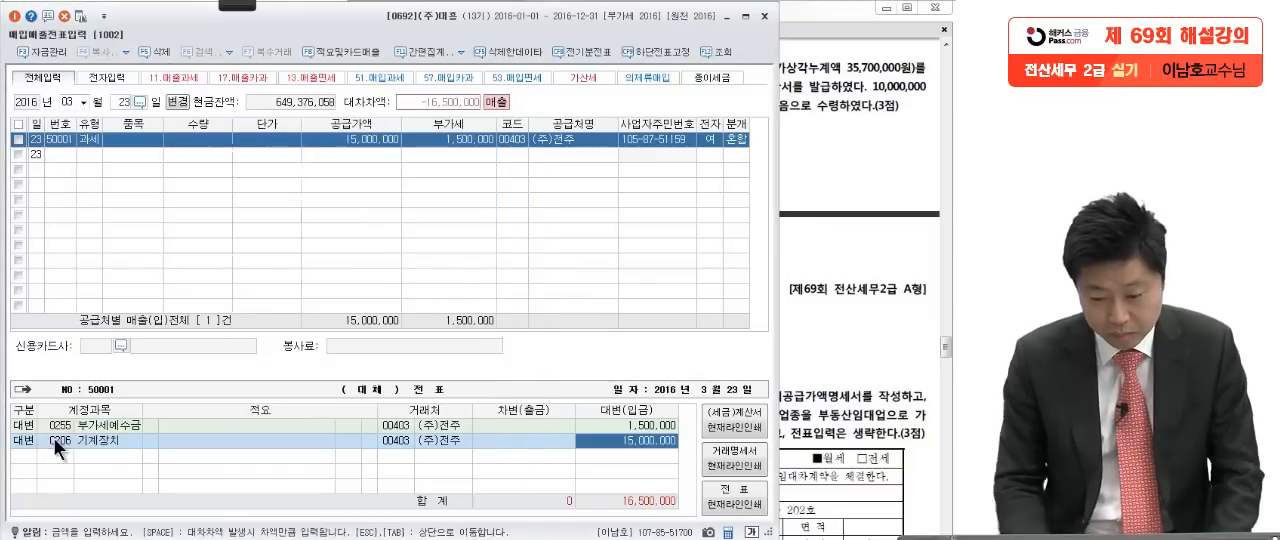
pyautogui.click(815, 379)
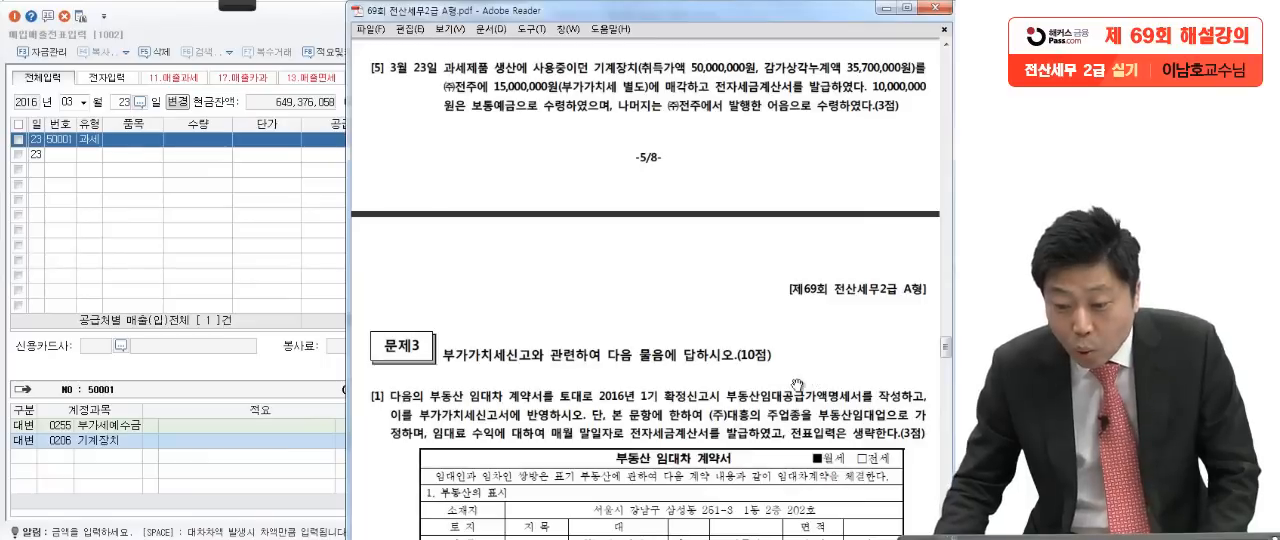
pyautogui.click(238, 508)
pyautogui.write('50,000,000')
pyautogui.press('Return')
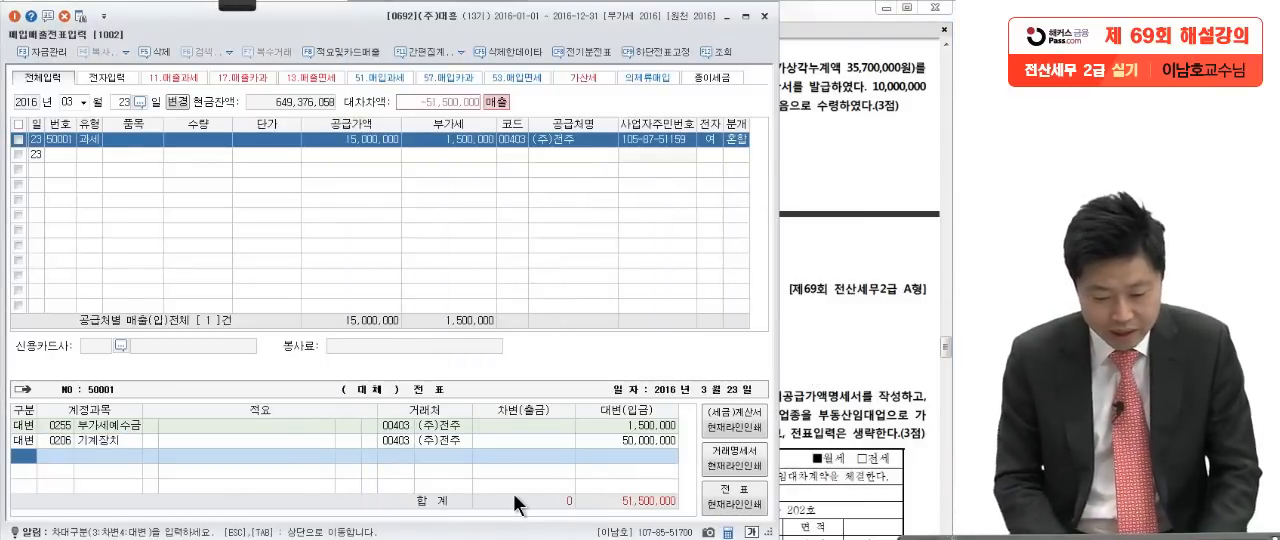
# Step: Add a debit line for 0207 감가상각누계액 of 기계장치 with the amount 35,700,000
pyautogui.write('감')
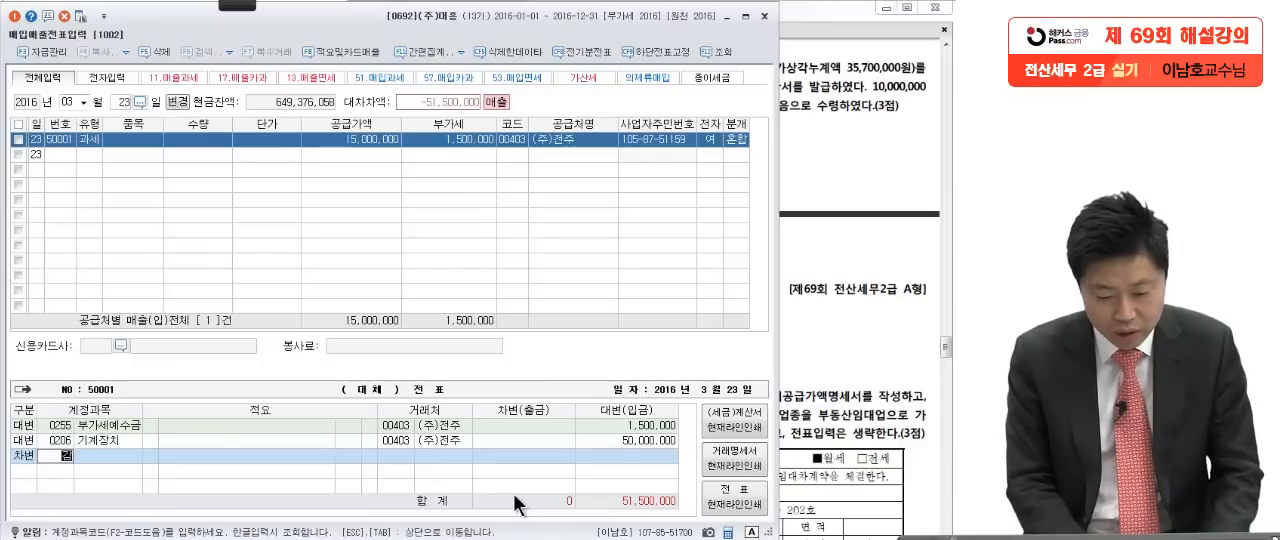
pyautogui.write('가상')
pyautogui.press('Return')
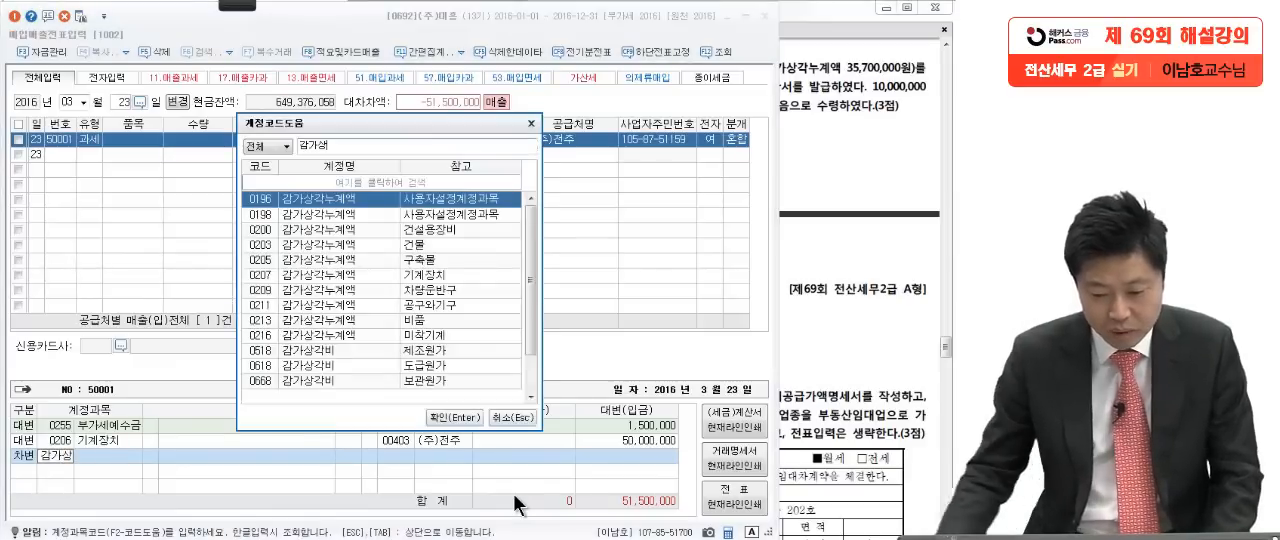
pyautogui.doubleClick(430, 272)
pyautogui.click(839, 317)
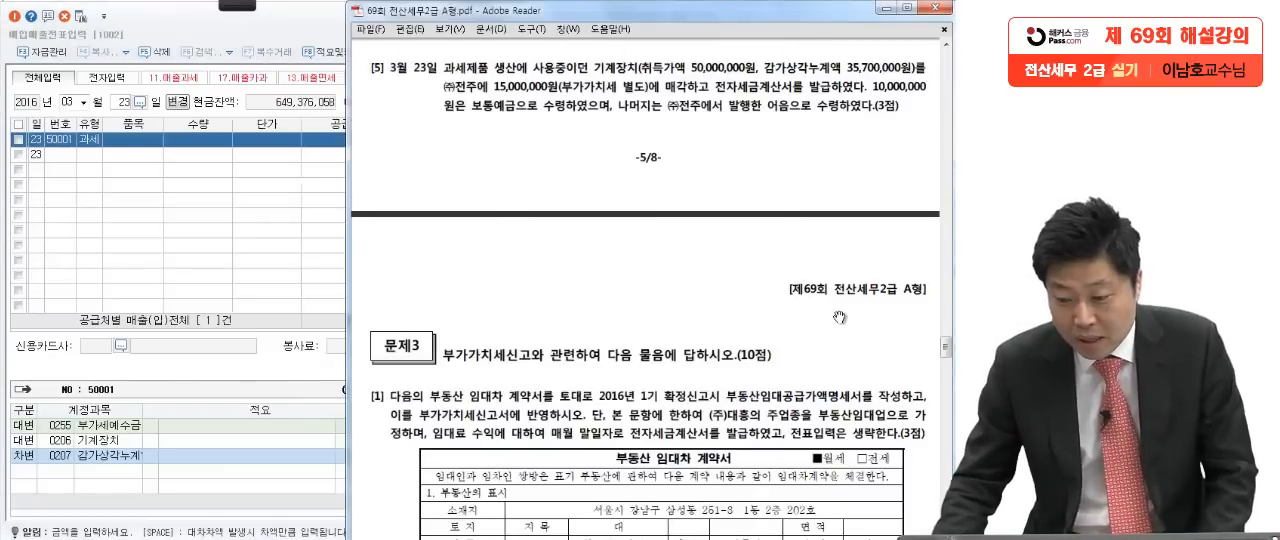
pyautogui.click(300, 488)
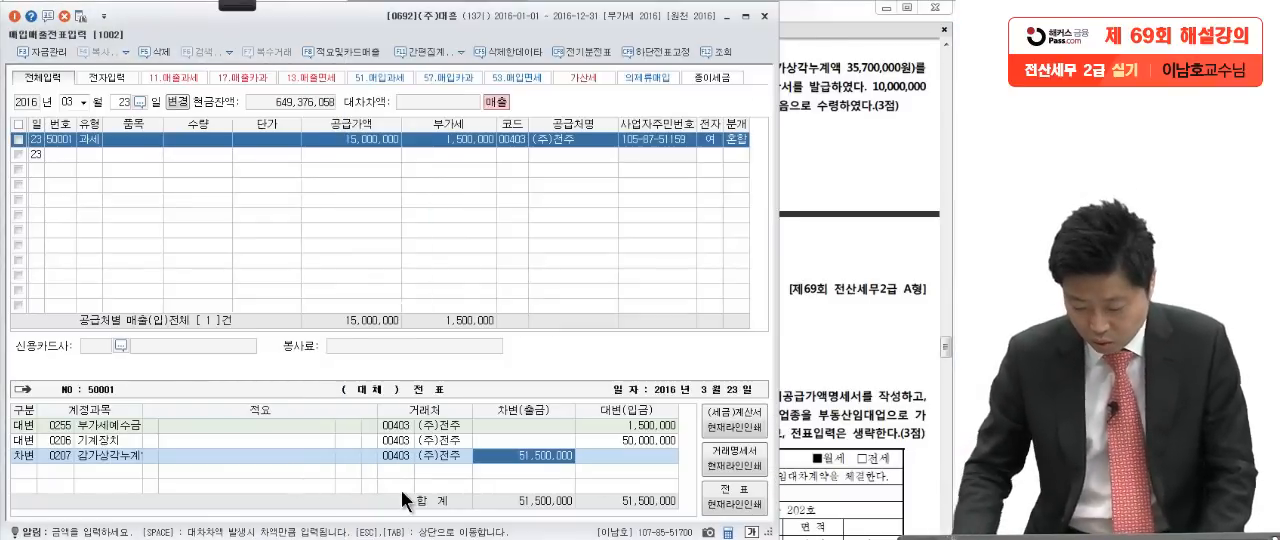
pyautogui.write('35,700,000')
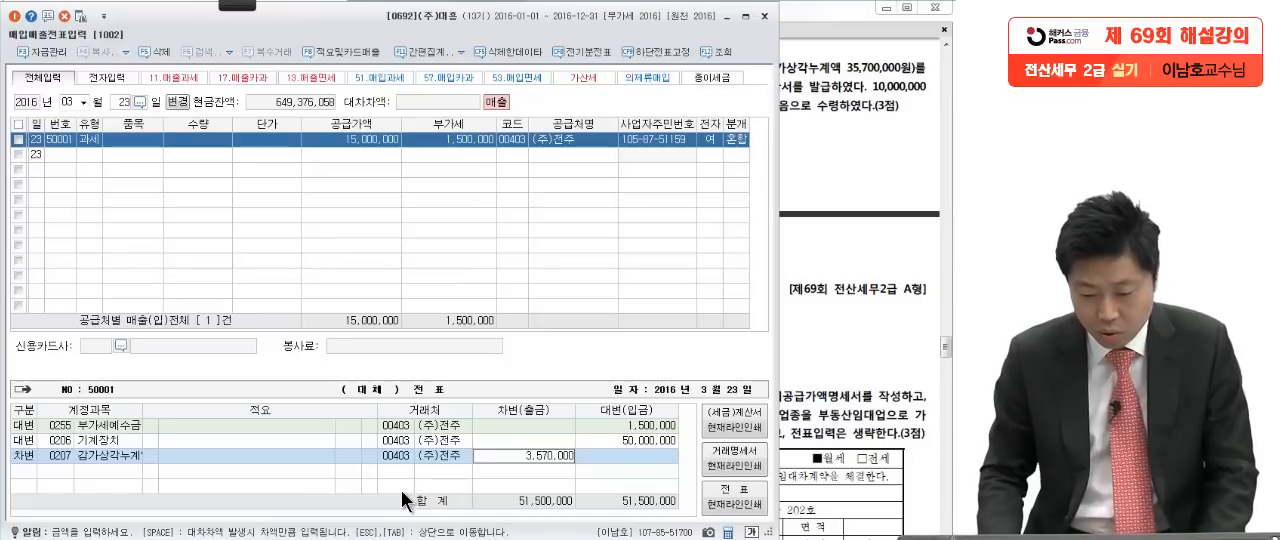
pyautogui.press('Return')
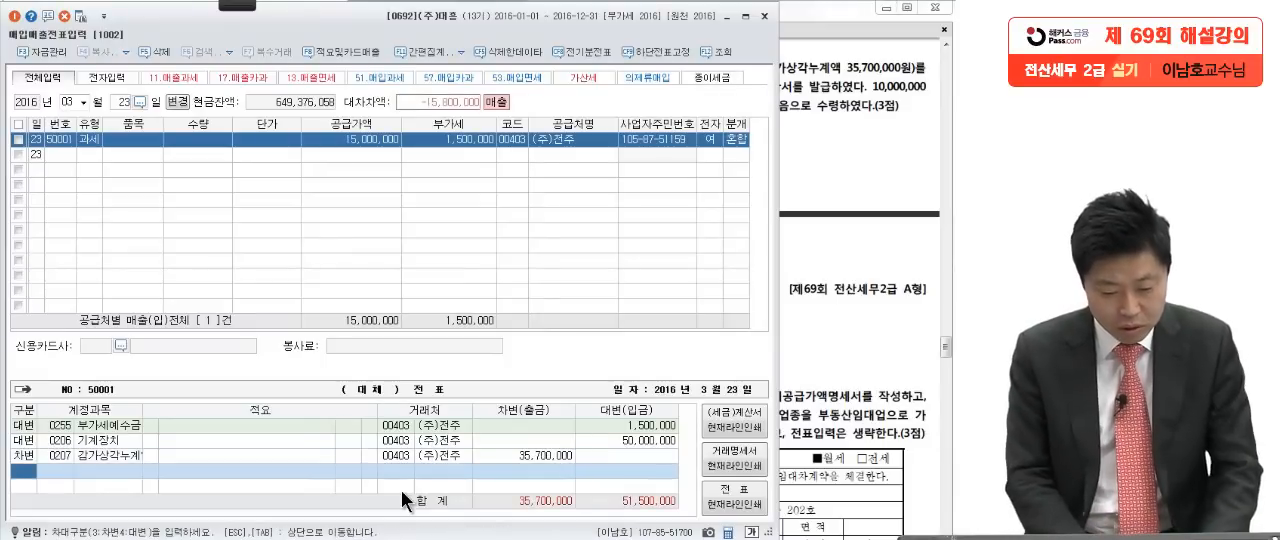
# Step: Add a debit line for 0103 보통예금 with the amount 10,000,000
pyautogui.write('3')
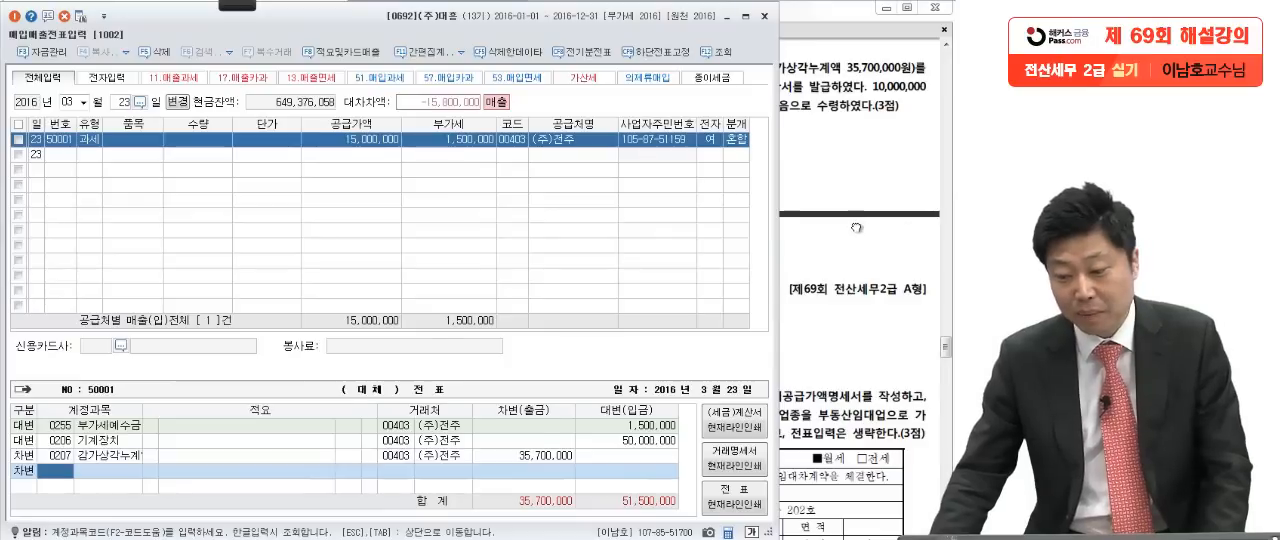
pyautogui.click(873, 291)
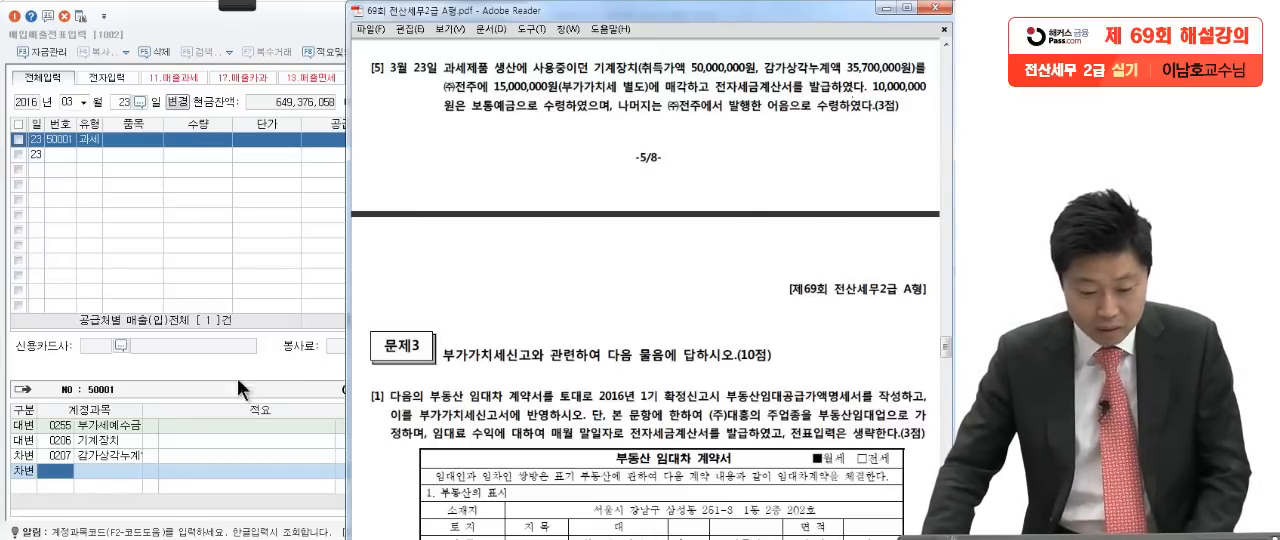
pyautogui.click(69, 464)
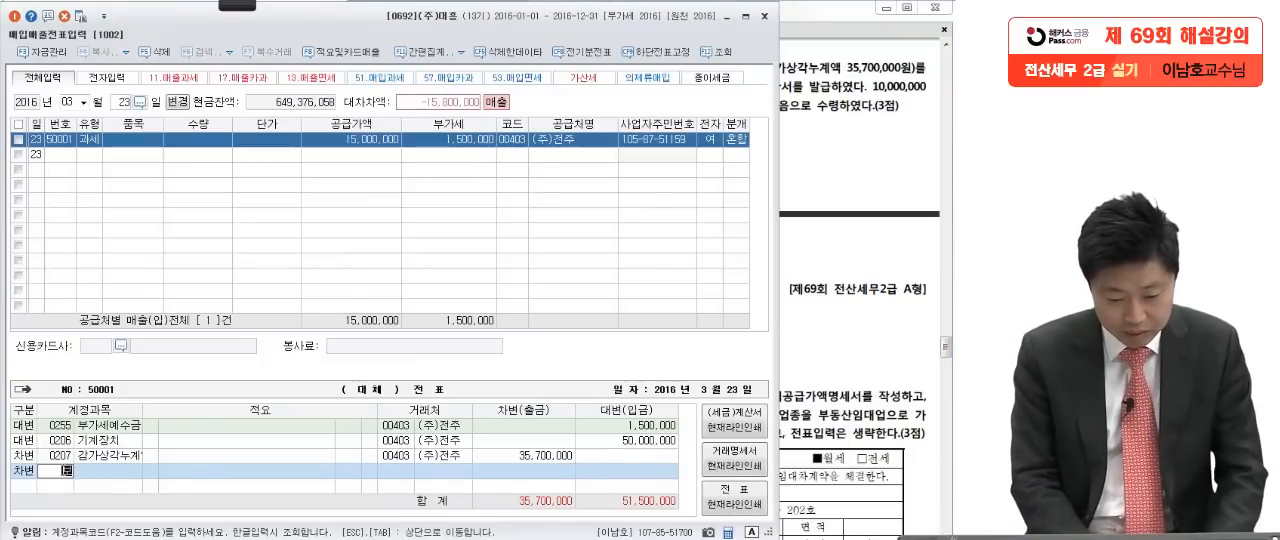
pyautogui.write('보통')
pyautogui.press('Return')
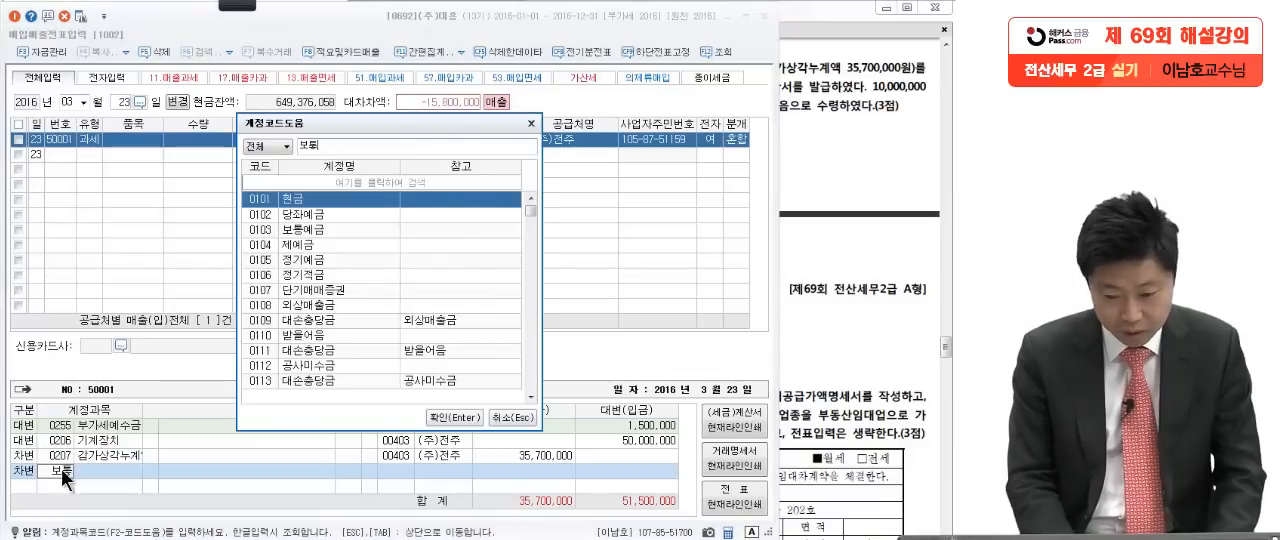
pyautogui.press('BackSpace')
pyautogui.write('통')
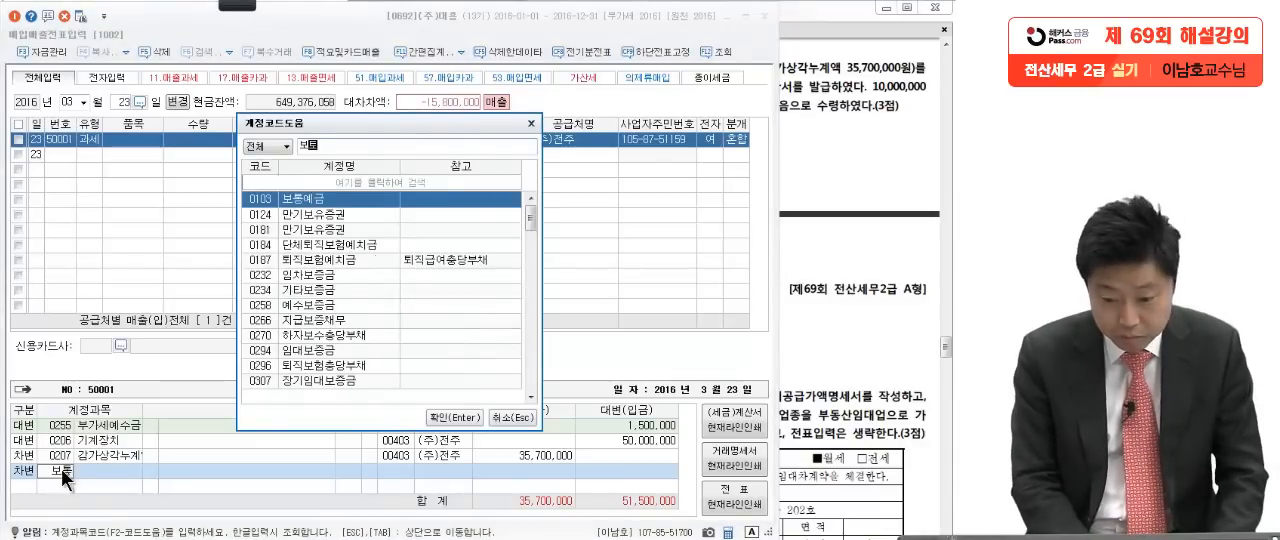
pyautogui.press('Return')
pyautogui.write('10000000')
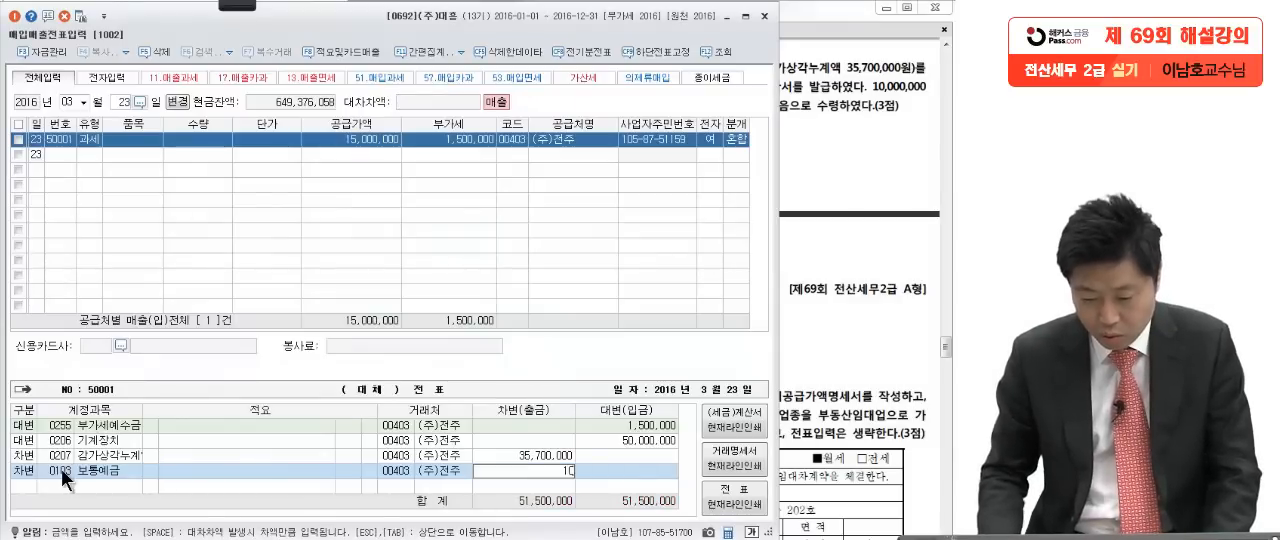
pyautogui.press('Return')
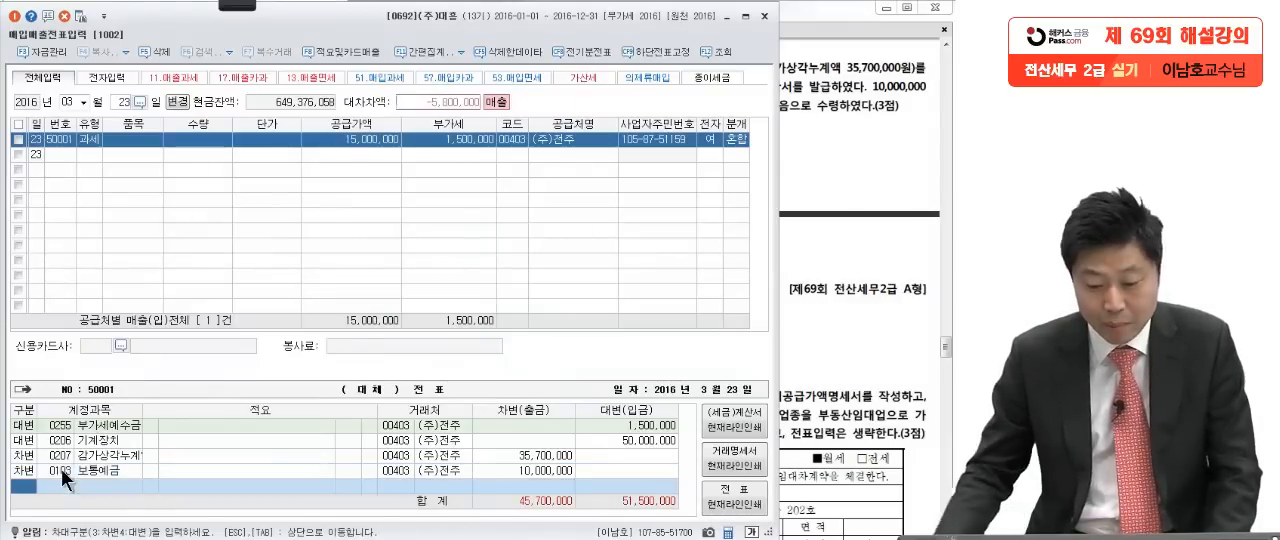
# Step: Add a debit line for 0120 미수금 with the amount 5,800,000
pyautogui.click(845, 153)
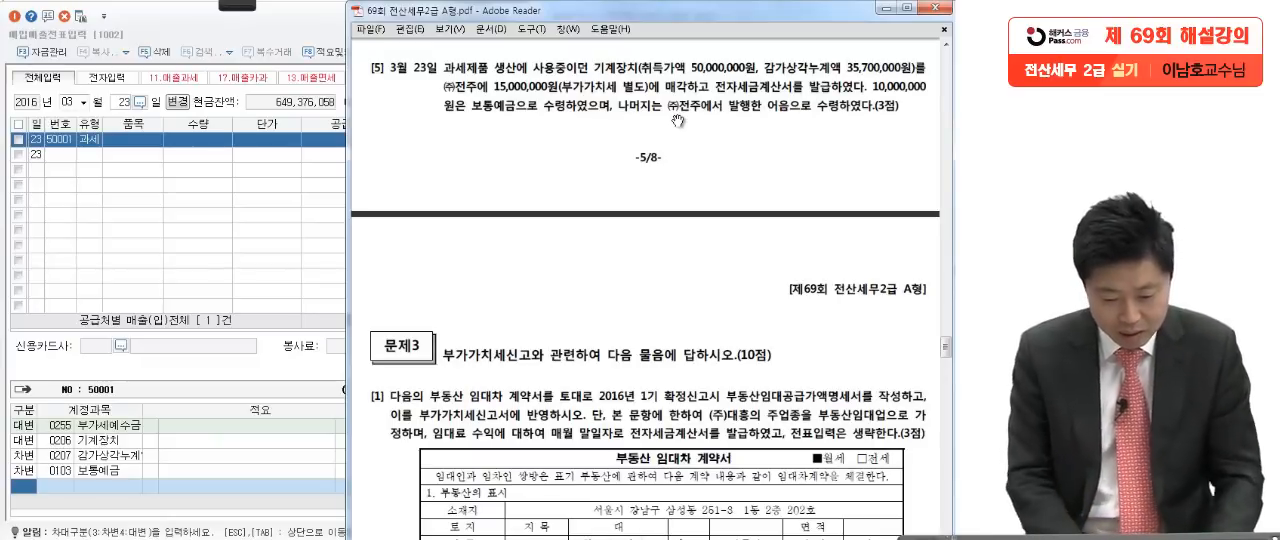
pyautogui.click(200, 450)
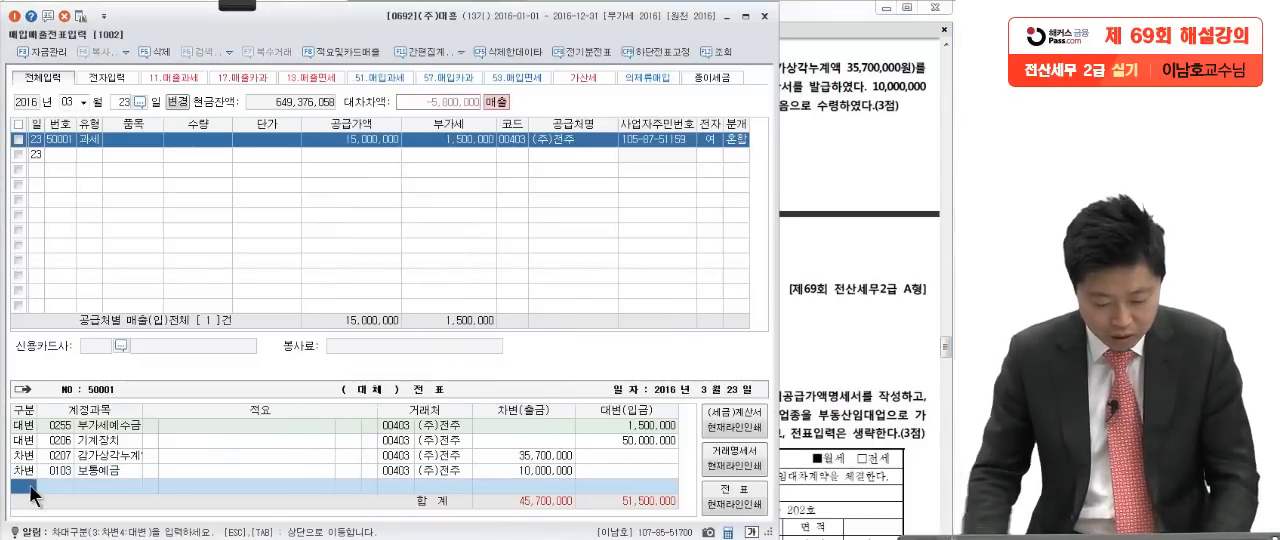
pyautogui.press('3')
pyautogui.press('Return')
pyautogui.write('미수')
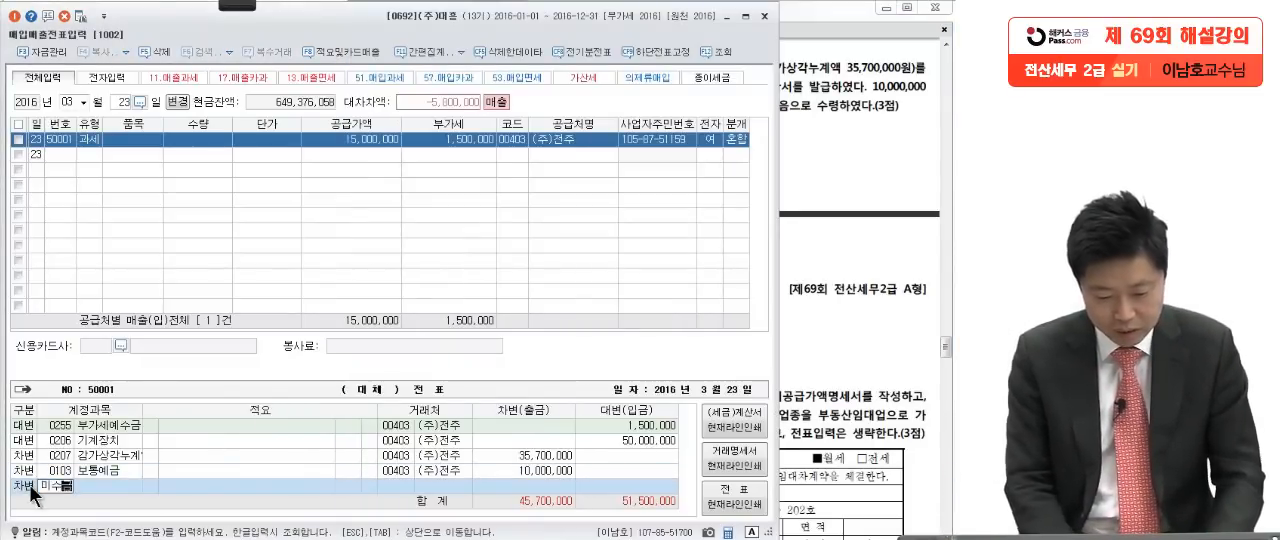
pyautogui.write('금')
pyautogui.press('Return')
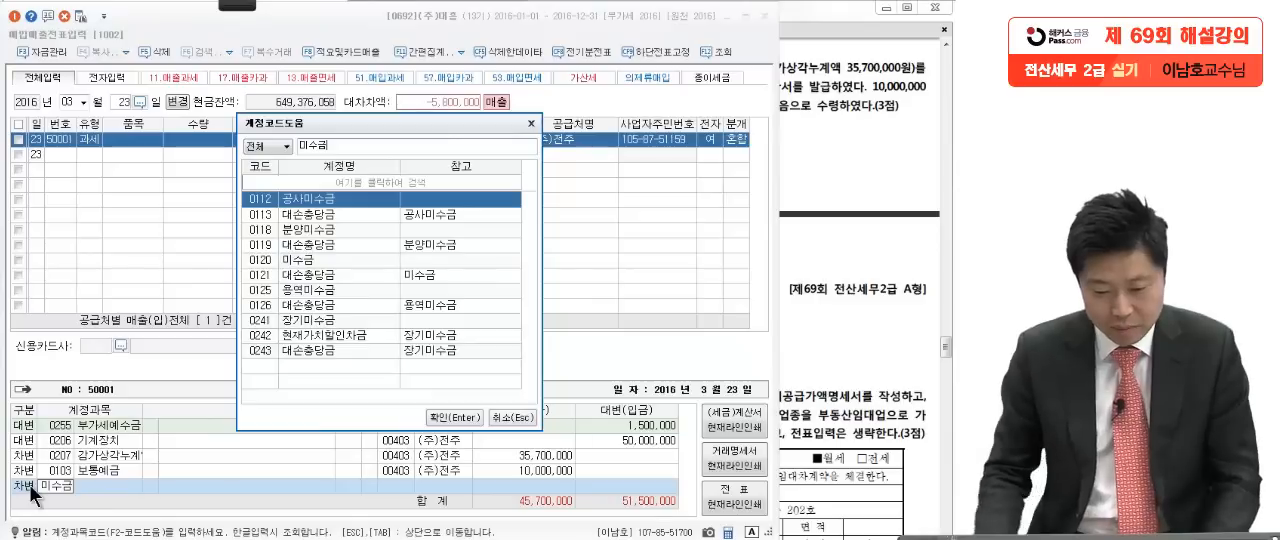
pyautogui.click(298, 262)
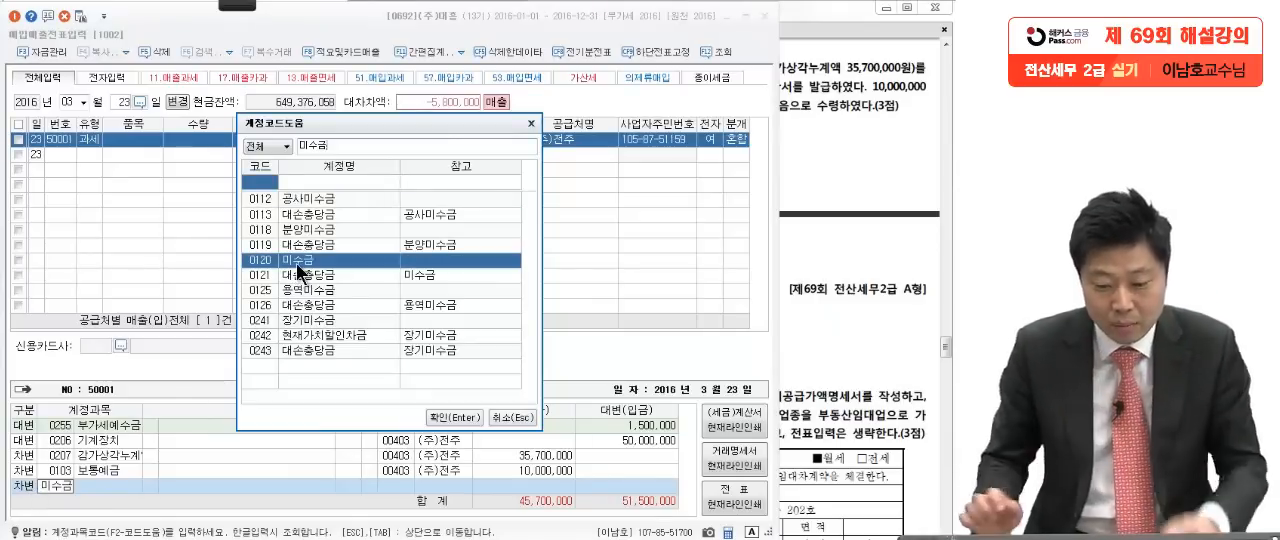
pyautogui.press('Return')
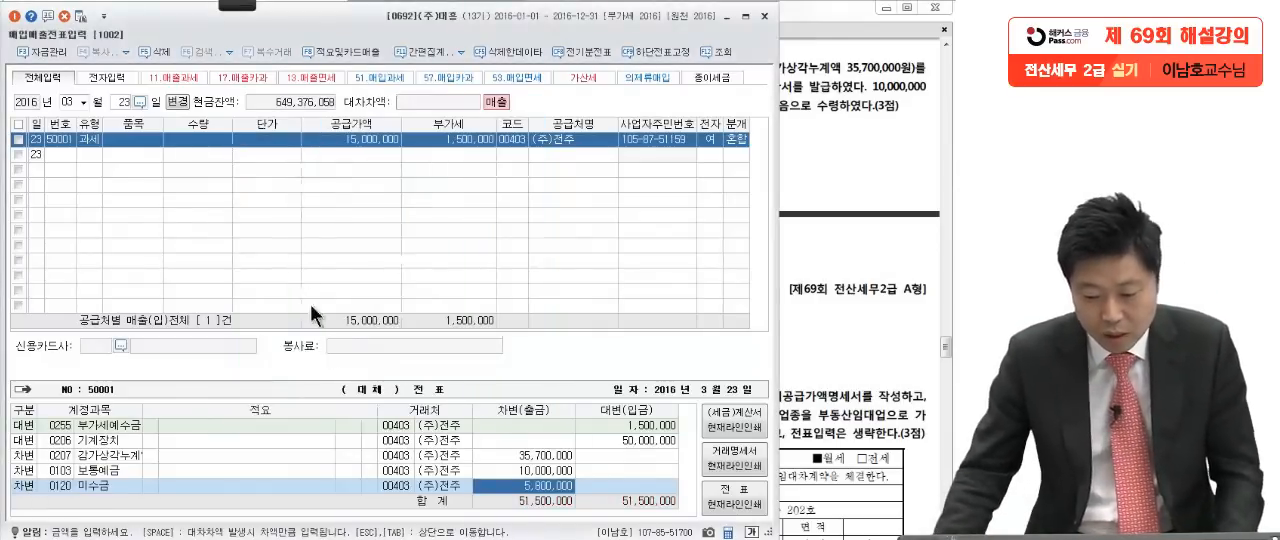
pyautogui.press('Return')
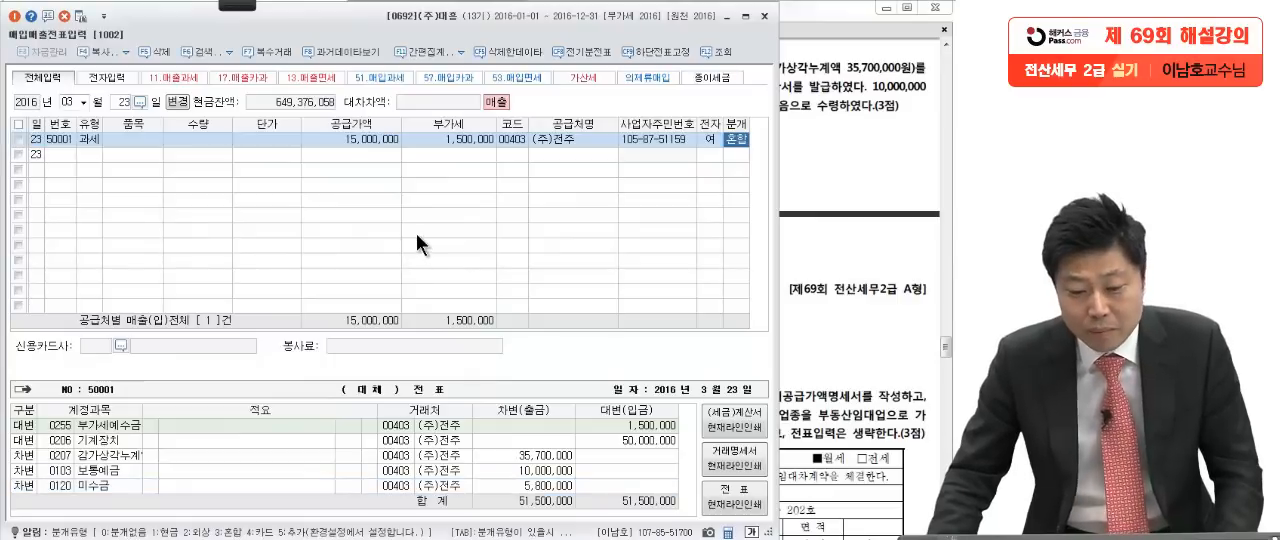
# Step: Set the debit amount of the 미수금 line to 6,500,000
pyautogui.click(348, 135)
pyautogui.click(439, 143)
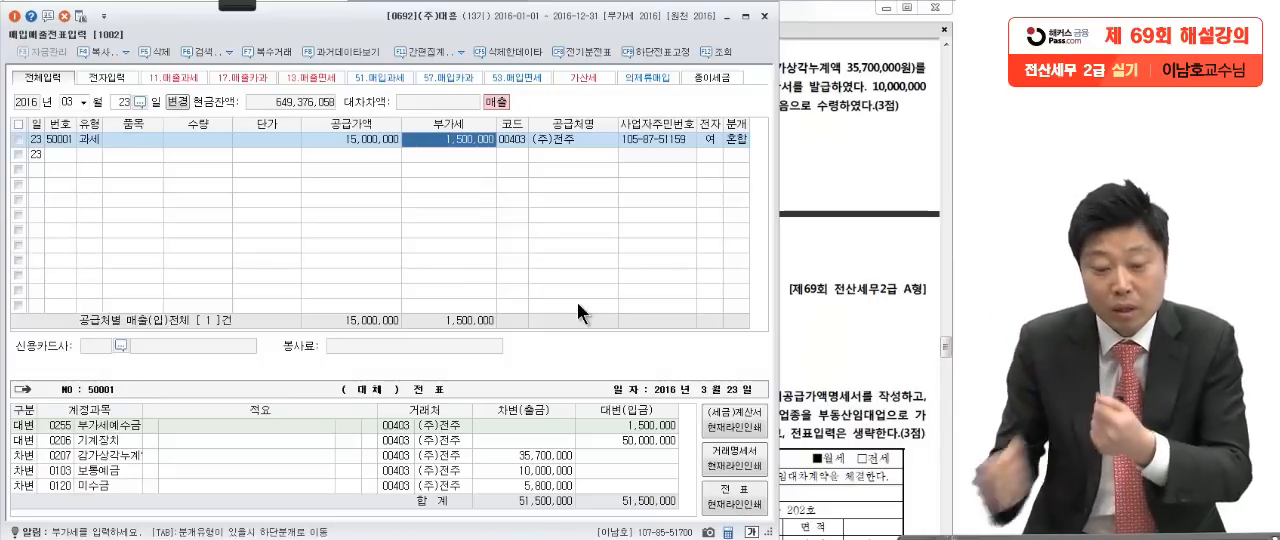
pyautogui.click(104, 426)
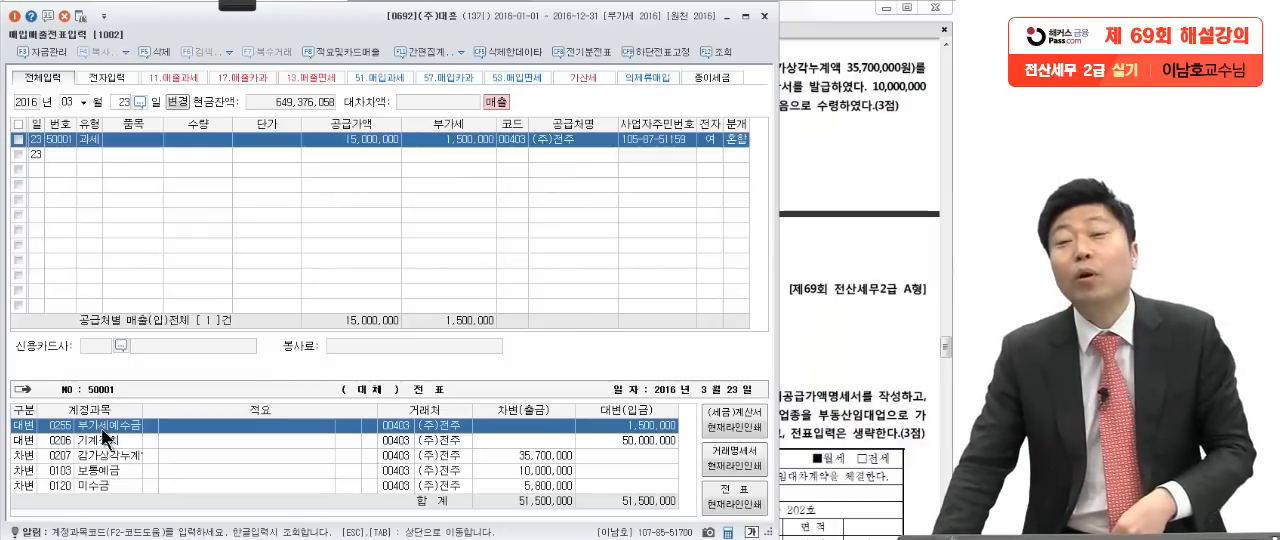
pyautogui.click(98, 487)
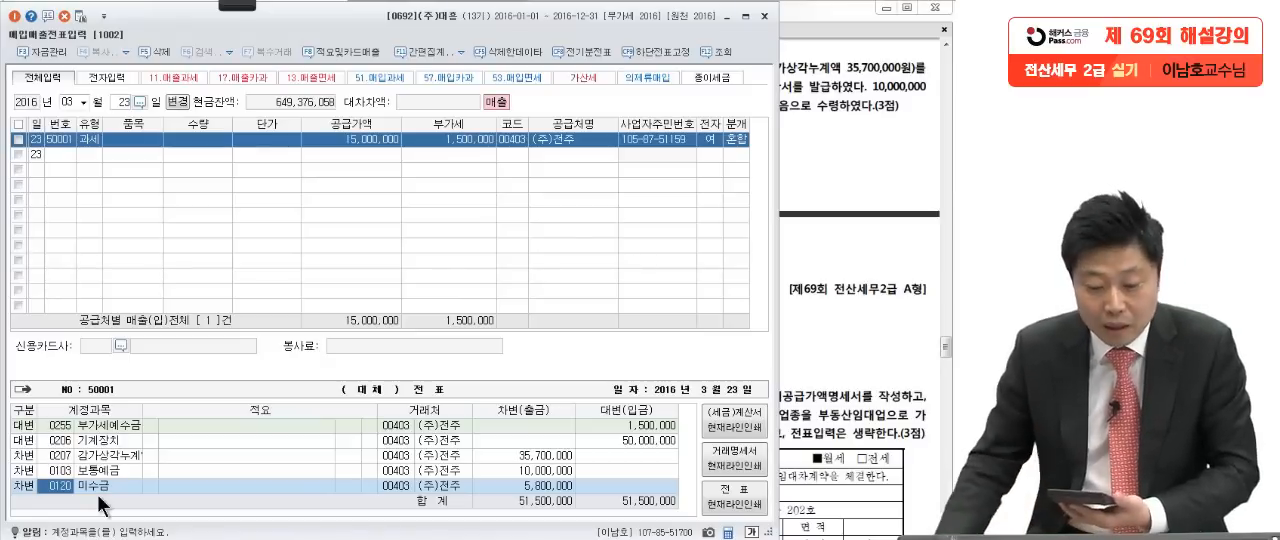
pyautogui.click(510, 471)
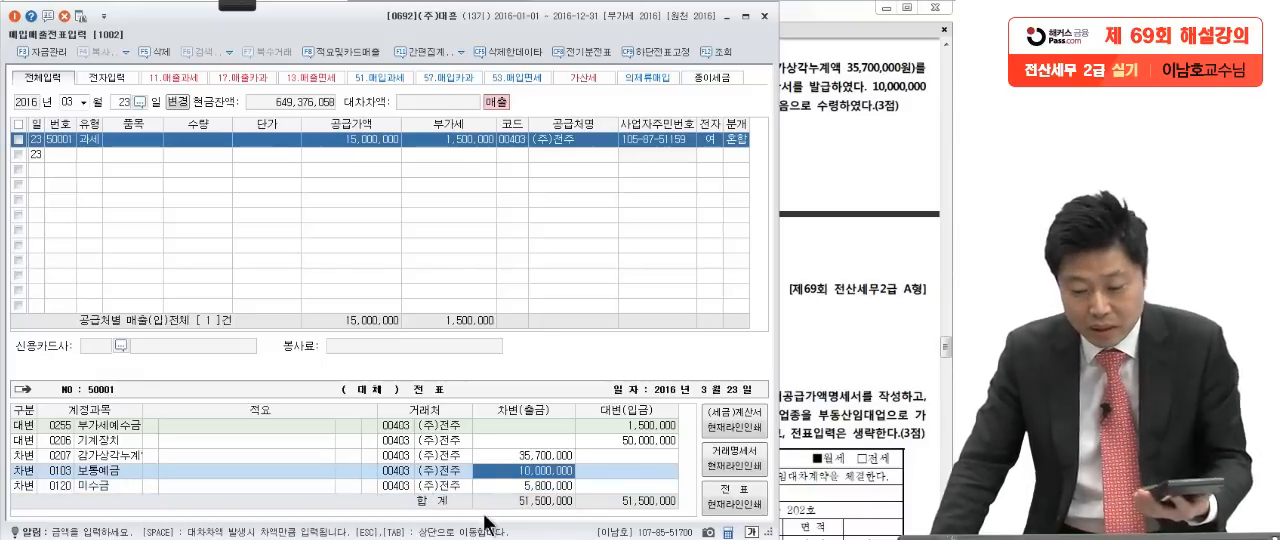
pyautogui.click(515, 487)
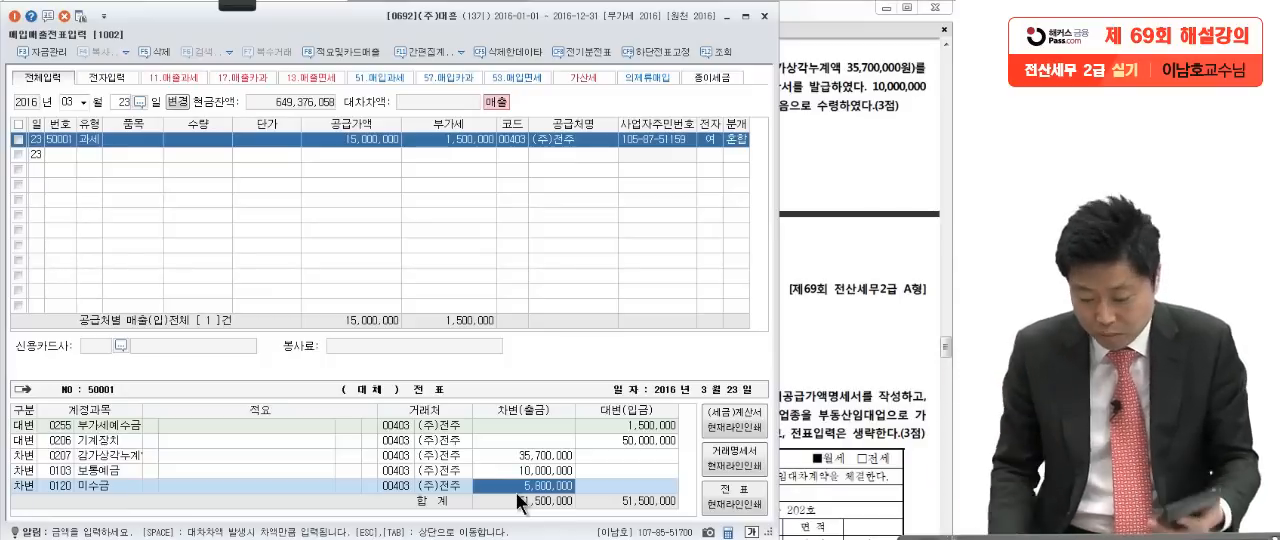
pyautogui.write('6,500')
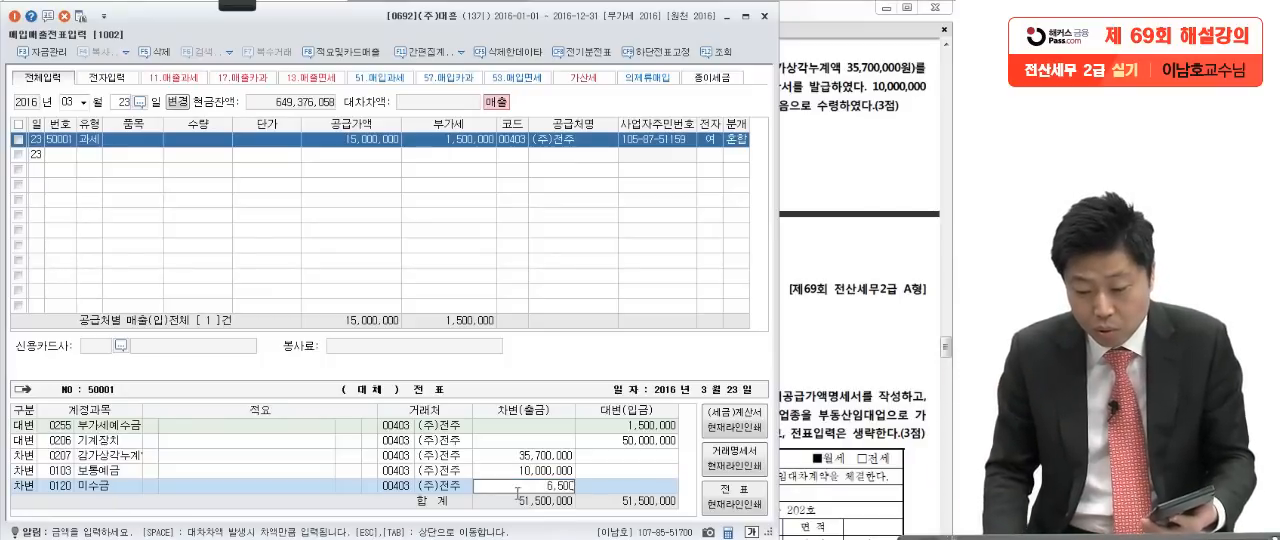
pyautogui.write(',00000')
pyautogui.press('Return')
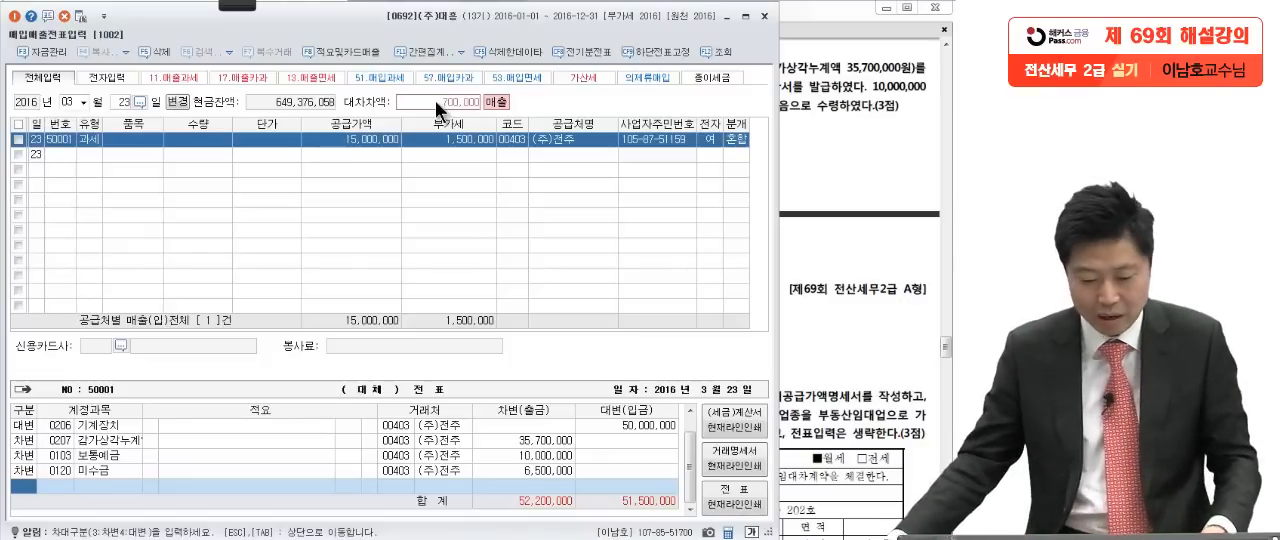
# Step: Add a credit line for 0914 유형자산처분이익 with the amount 700,000
pyautogui.write('4')
pyautogui.press('Return')
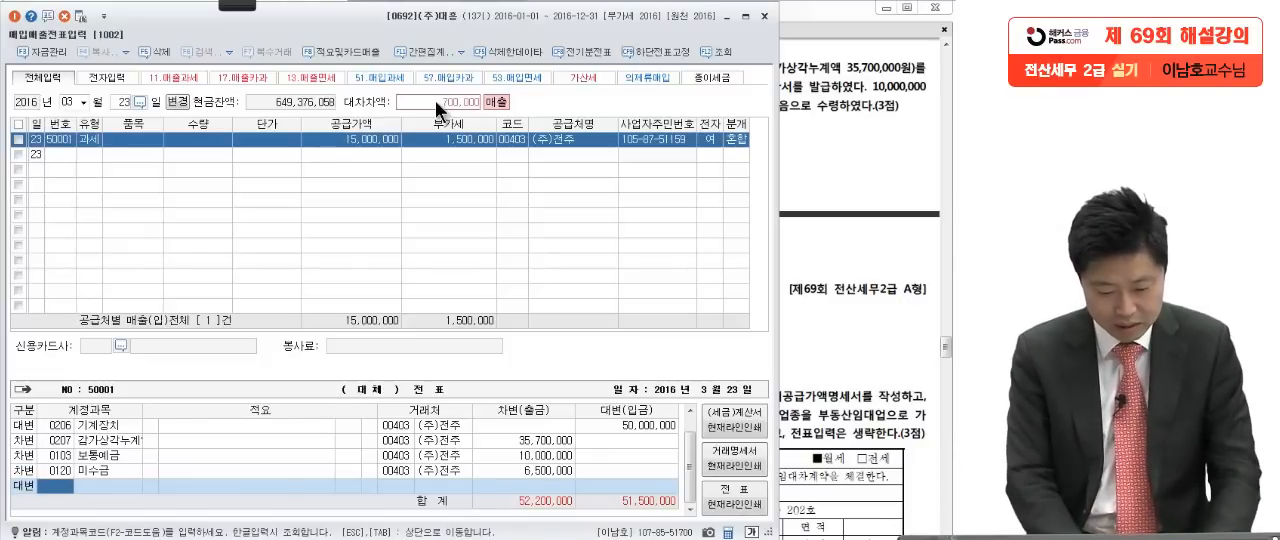
pyautogui.write('유형자')
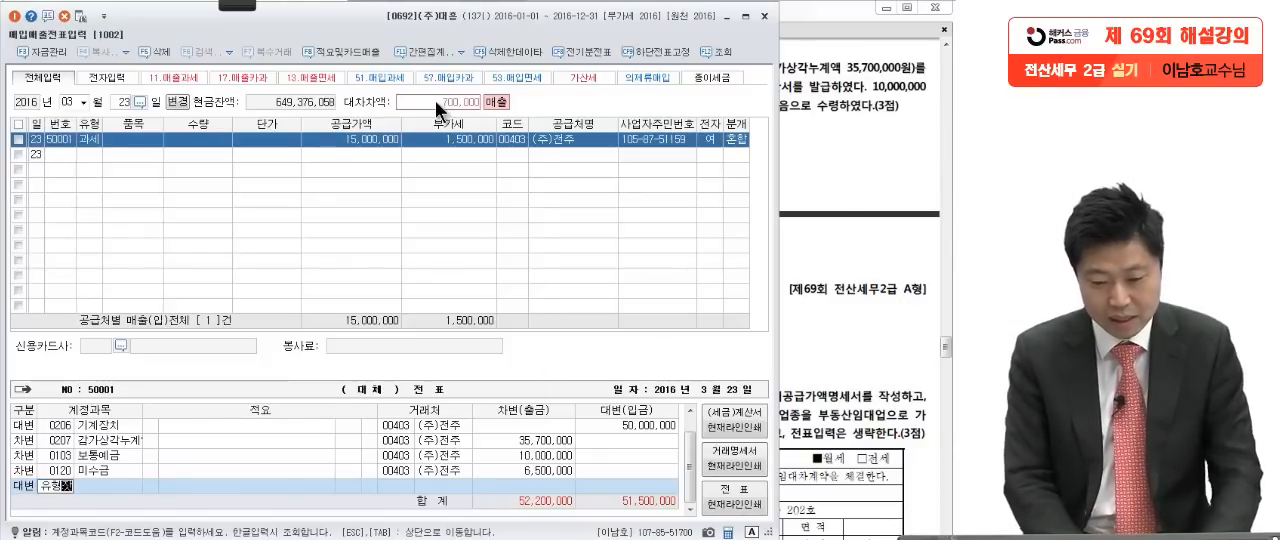
pyautogui.press('Return')
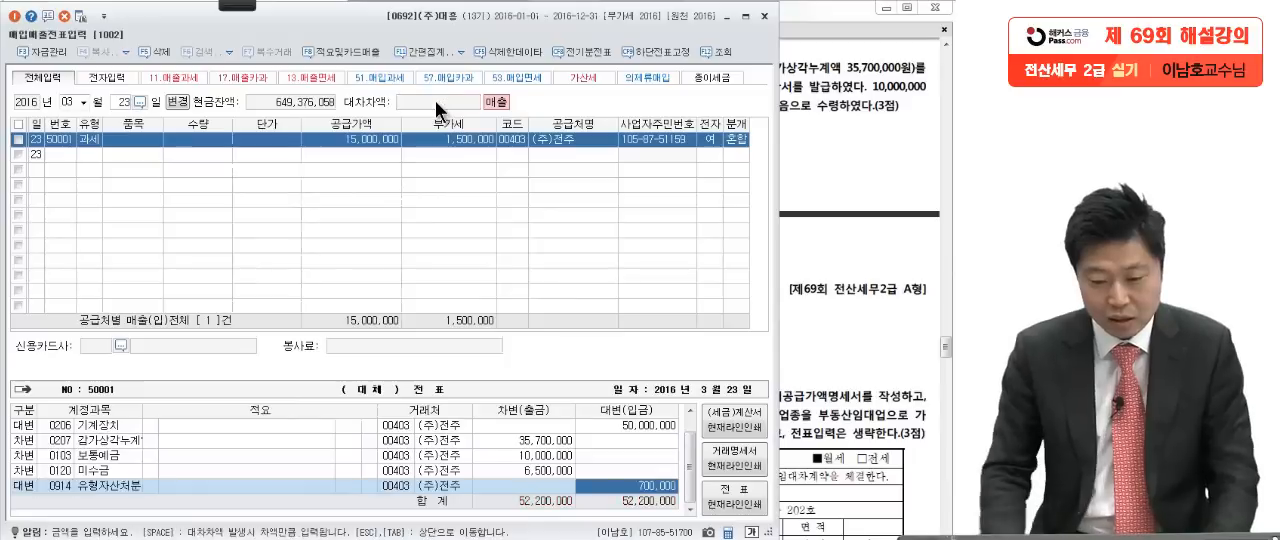
pyautogui.click(63, 487)
pyautogui.press('F2')
pyautogui.write('유형자산ㅊ')
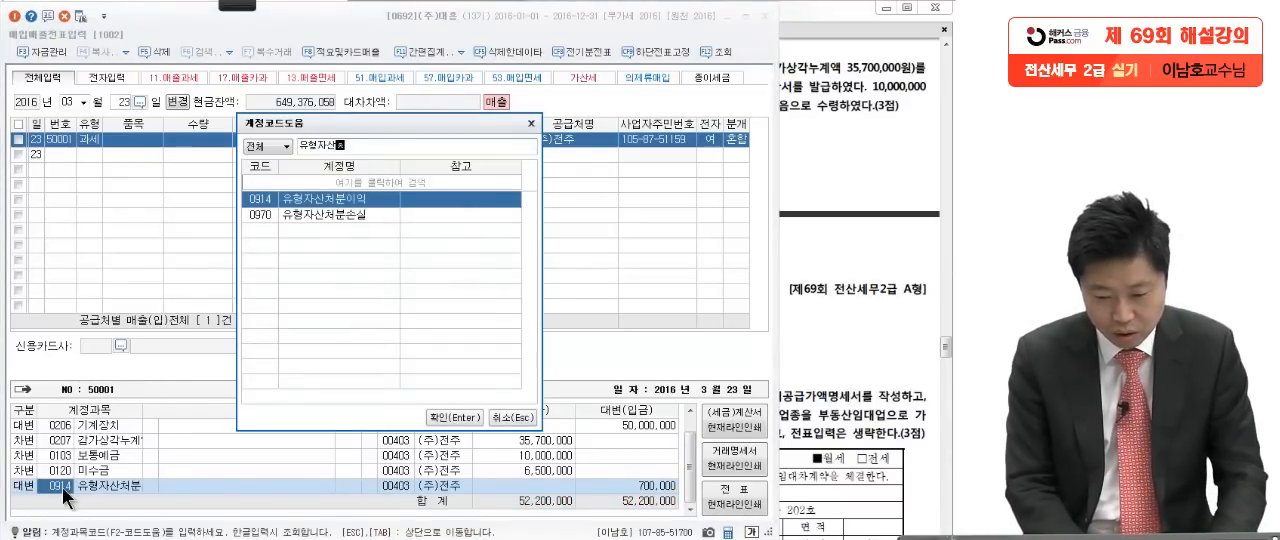
pyautogui.press('Return')
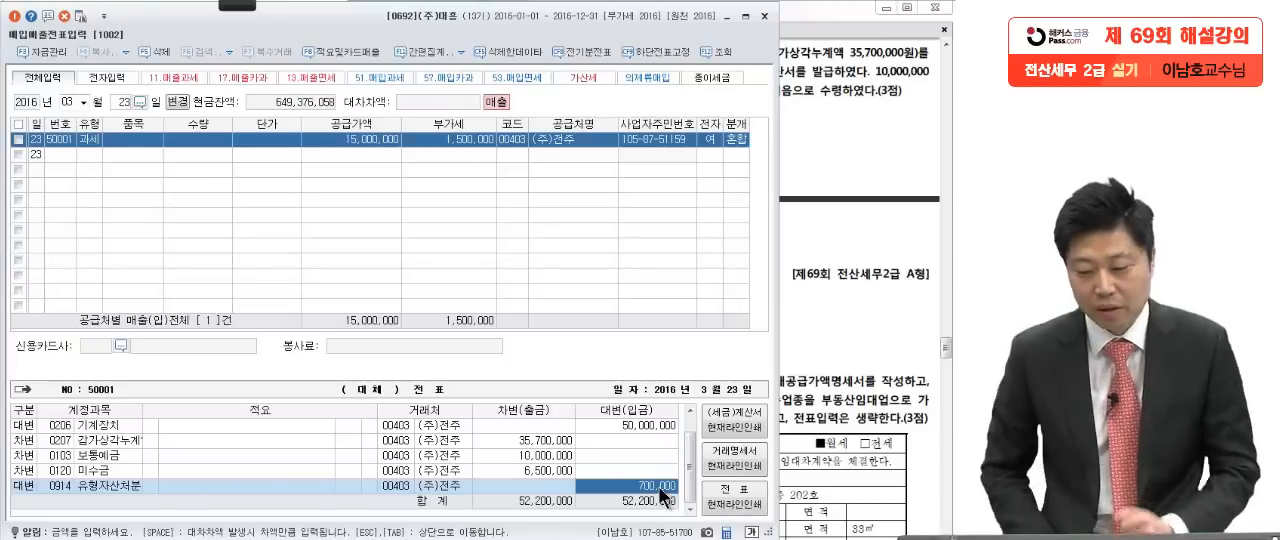
# Step: Close the 매입매출전표입력 window and bring up problem 3 [1] with its 부동산 임대차 계약서 in the exam PDF
pyautogui.click(808, 349)
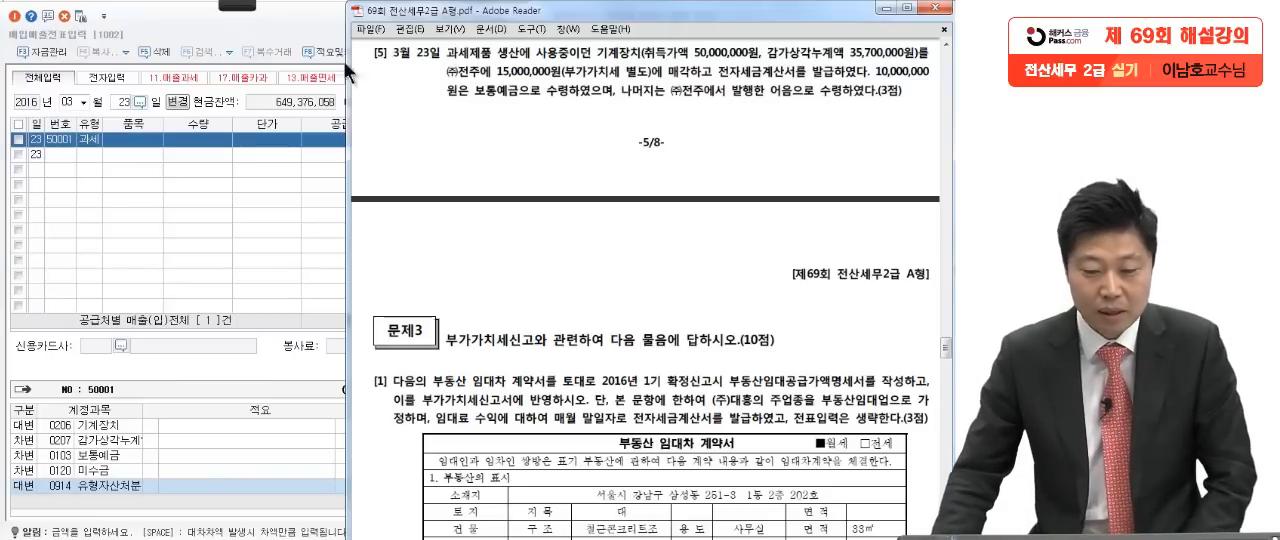
pyautogui.click(293, 32)
pyautogui.click(759, 9)
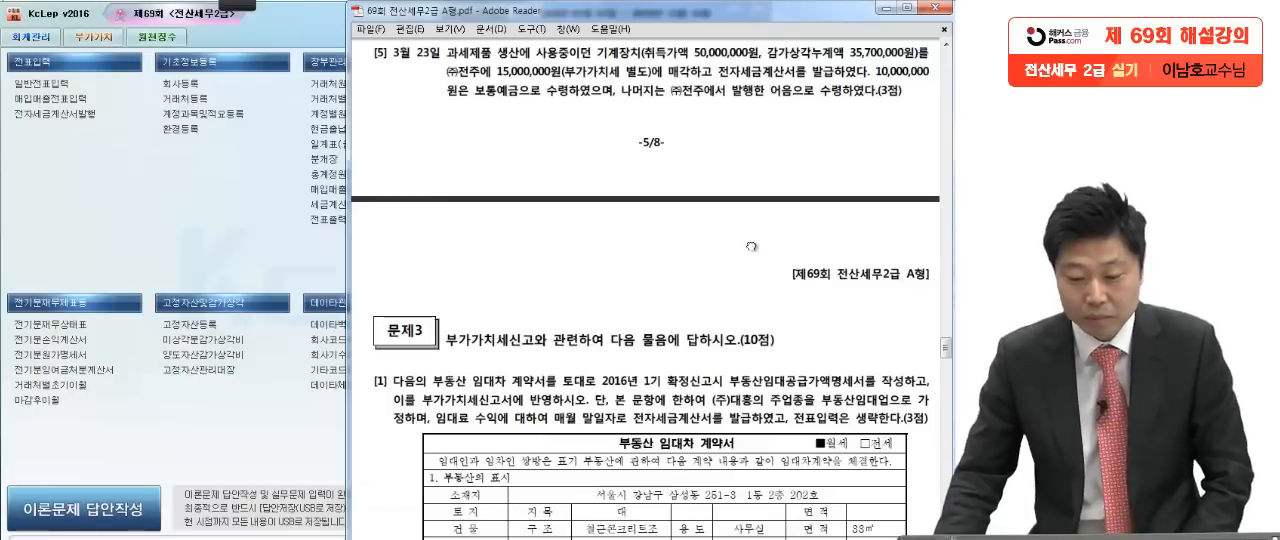
pyautogui.moveTo(725, 350); pyautogui.dragTo(737, 198)
pyautogui.scroll(-3, 705, 288)
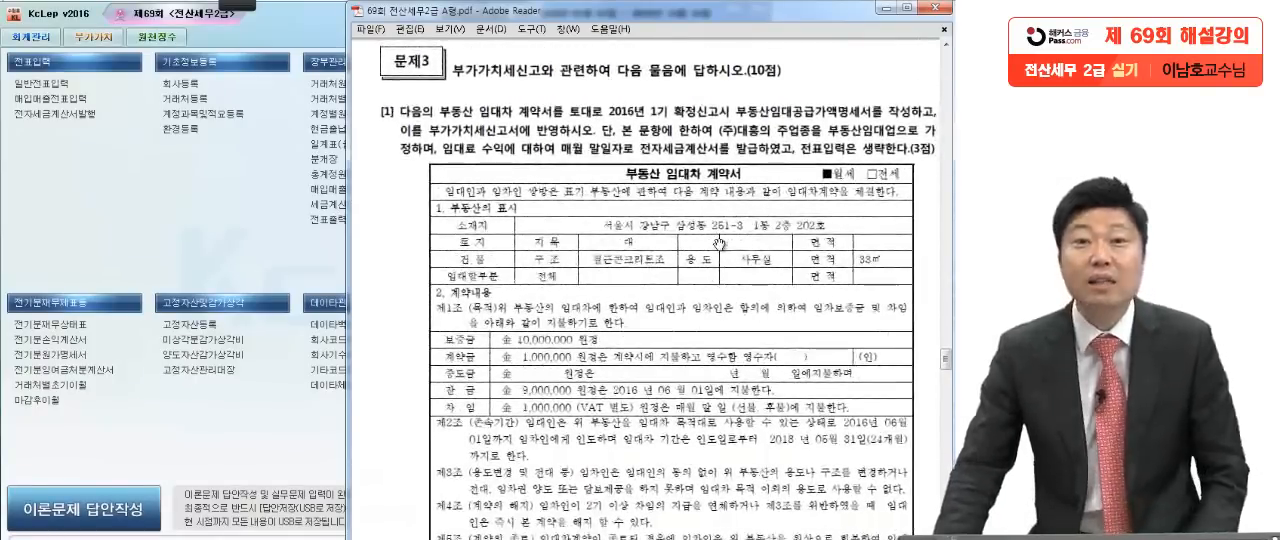
pyautogui.scroll(-2, 684, 324)
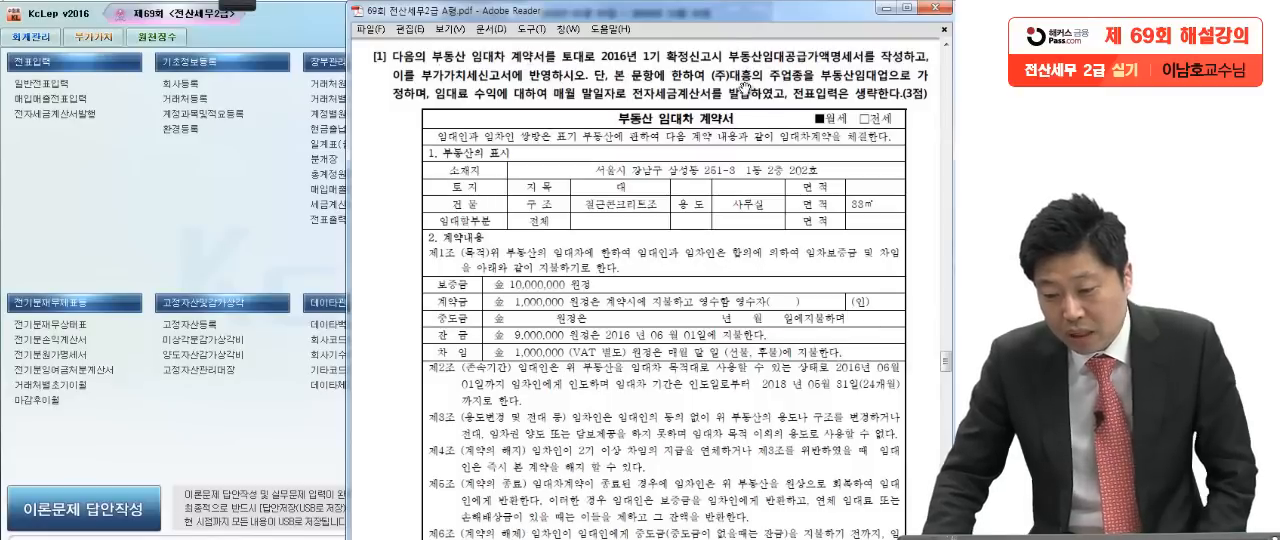
# Step: Mark the key instructions, 보증금 and 차임 of problem 3 [1] with the on-screen pen and clear the marks
pyautogui.click(235, 5)
pyautogui.click(23, 27)
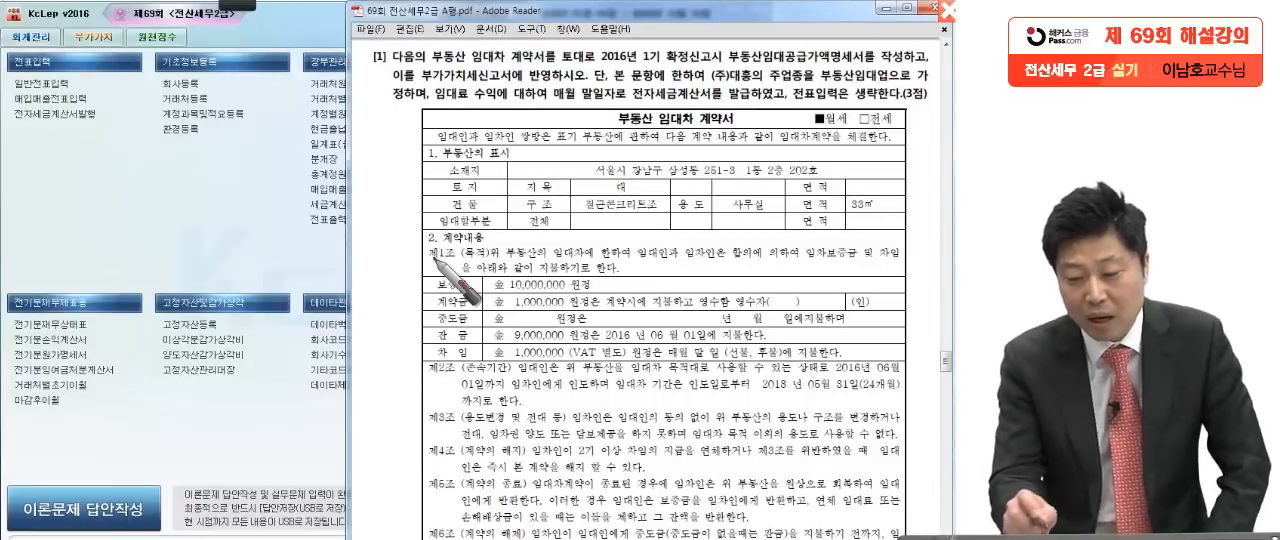
pyautogui.moveTo(410, 85); pyautogui.dragTo(527, 86)
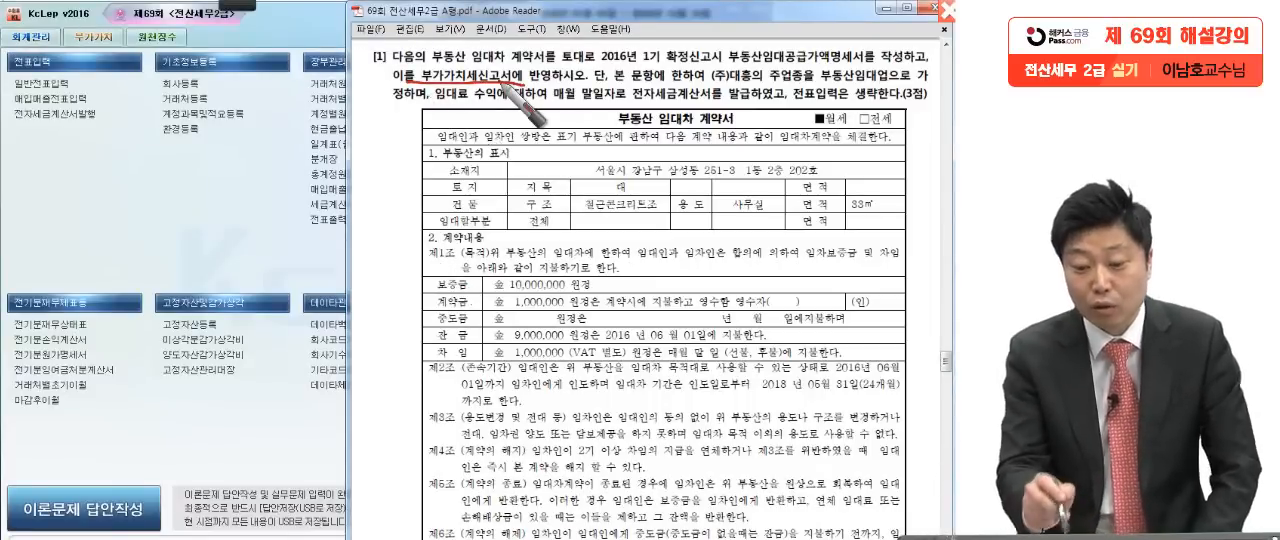
pyautogui.moveTo(410, 84)
pyautogui.mouseDown()
pyautogui.moveTo(430, 64)
pyautogui.moveTo(525, 82)
pyautogui.mouseUp()
pyautogui.moveTo(722, 70)
pyautogui.mouseDown()
pyautogui.moveTo(728, 44)
pyautogui.moveTo(722, 68)
pyautogui.mouseUp()
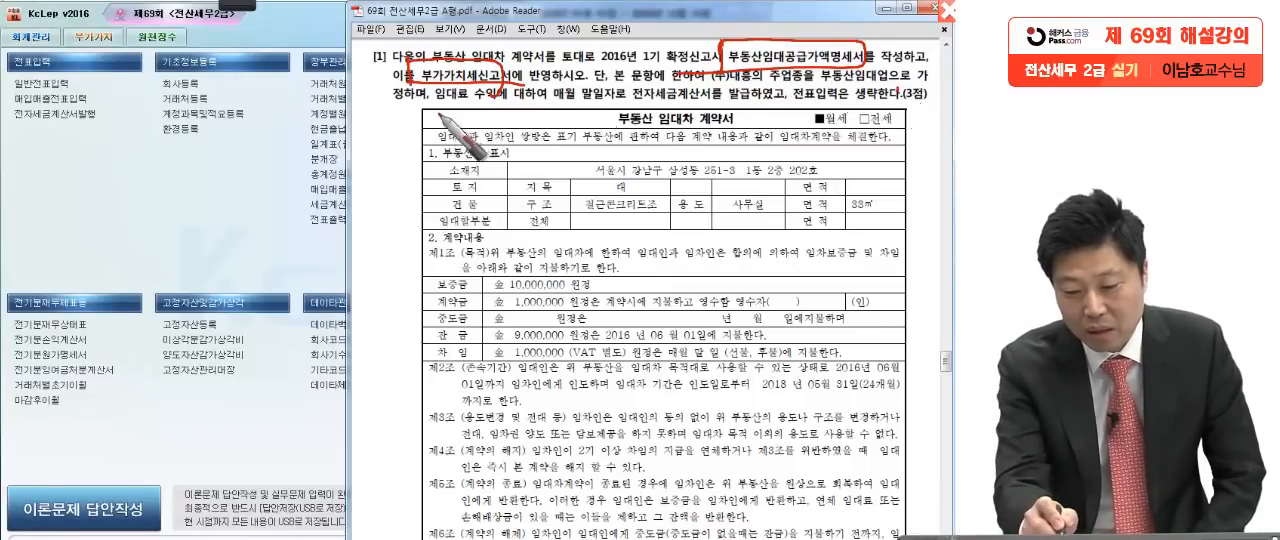
pyautogui.moveTo(446, 104); pyautogui.dragTo(556, 105)
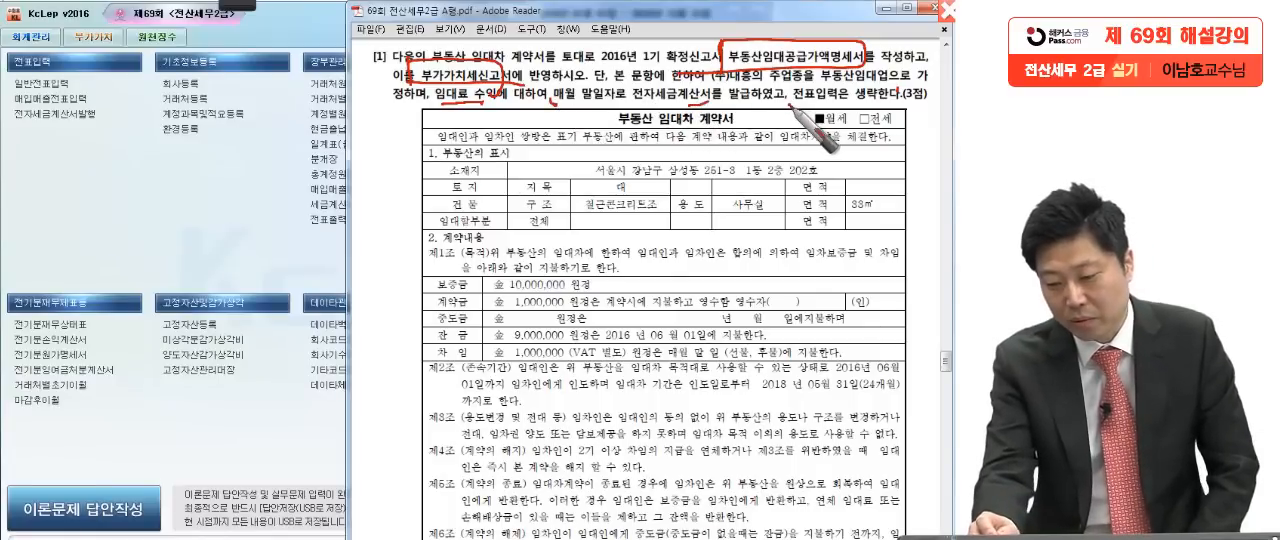
pyautogui.moveTo(785, 90); pyautogui.dragTo(790, 105)
pyautogui.moveTo(921, 104); pyautogui.dragTo(919, 108)
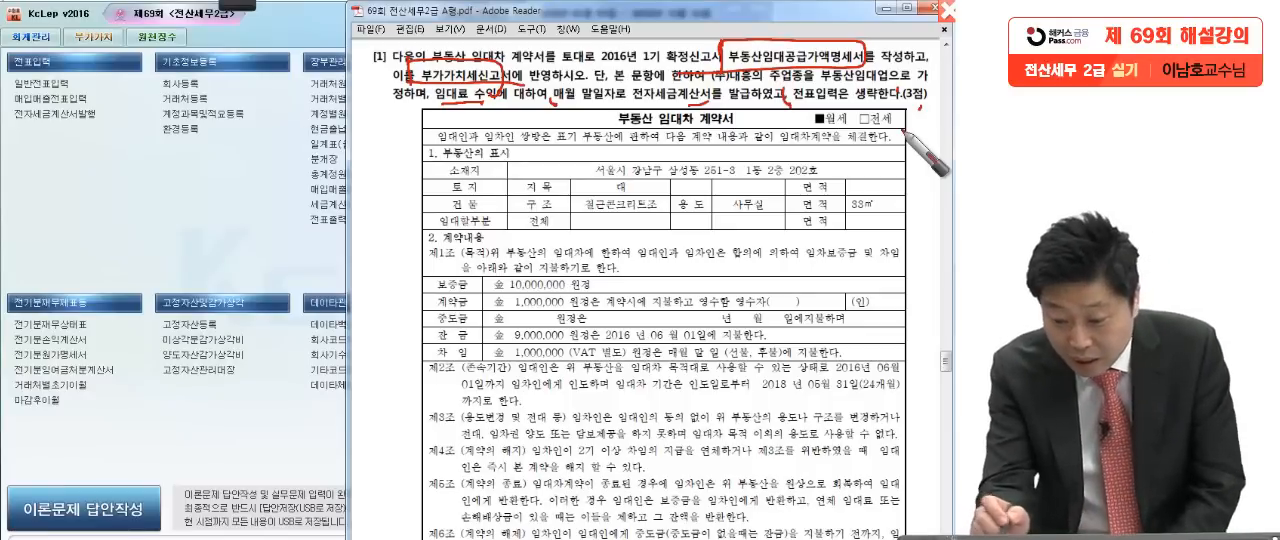
pyautogui.moveTo(805, 125); pyautogui.dragTo(582, 138)
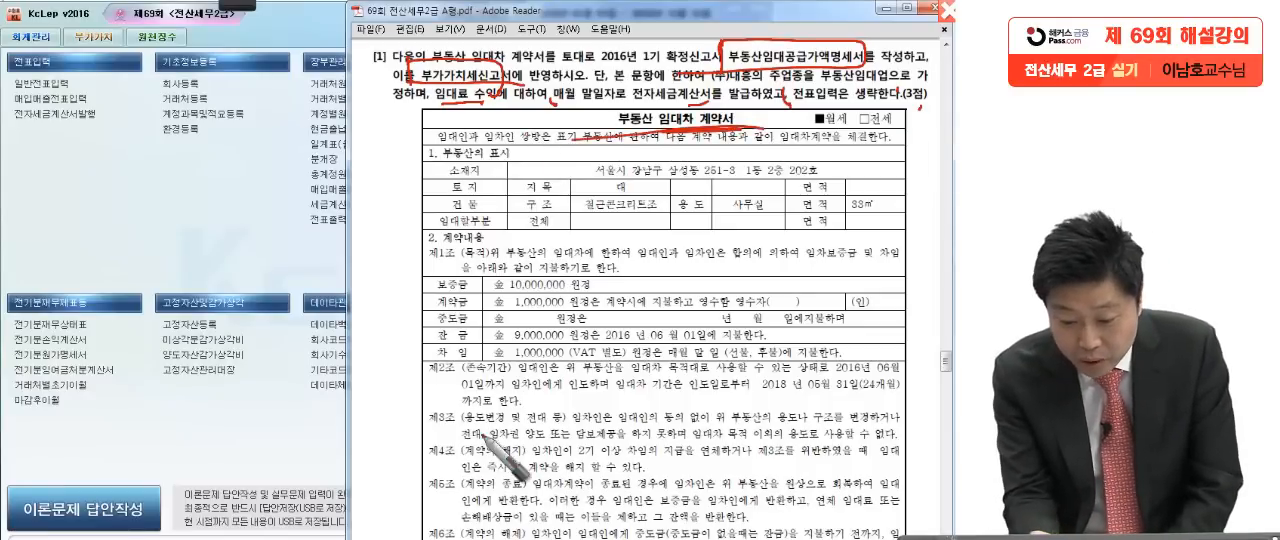
pyautogui.moveTo(470, 282); pyautogui.dragTo(595, 294)
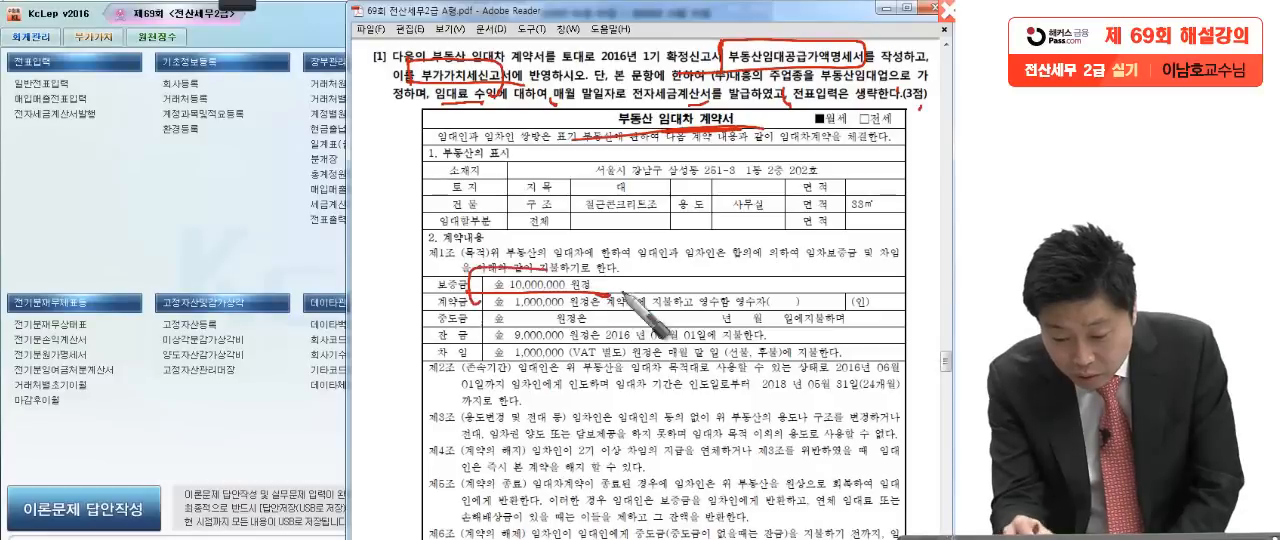
pyautogui.moveTo(483, 366)
pyautogui.mouseDown()
pyautogui.moveTo(603, 346)
pyautogui.moveTo(860, 352)
pyautogui.mouseUp()
pyautogui.moveTo(525, 378); pyautogui.dragTo(410, 380)
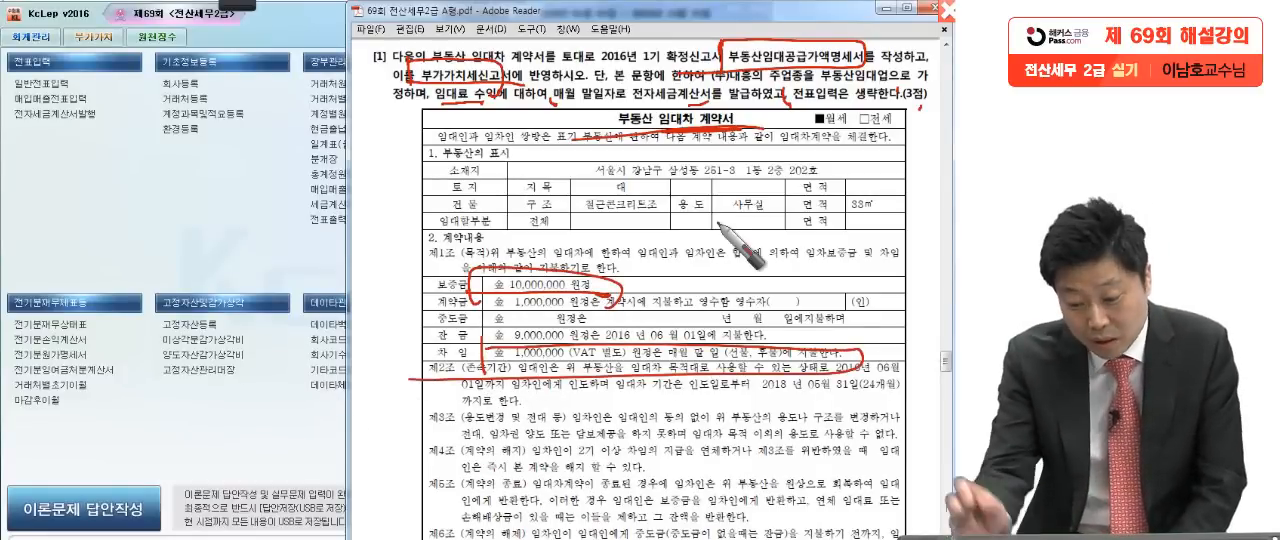
pyautogui.moveTo(862, 345); pyautogui.dragTo(913, 325)
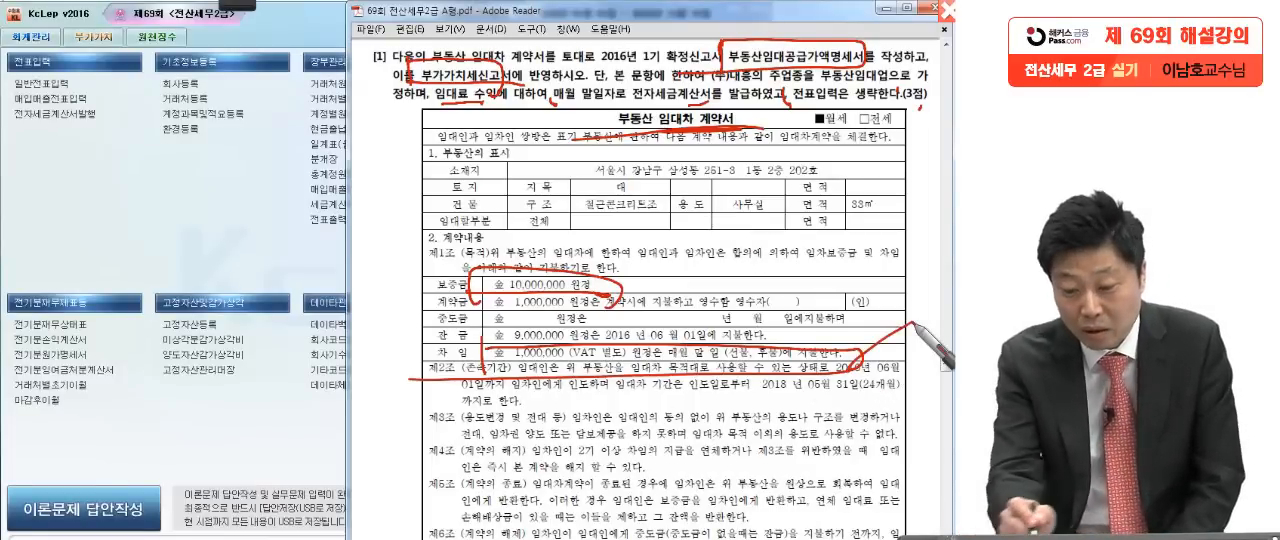
pyautogui.moveTo(386, 330); pyautogui.dragTo(402, 331)
pyautogui.moveTo(402, 331); pyautogui.dragTo(446, 349)
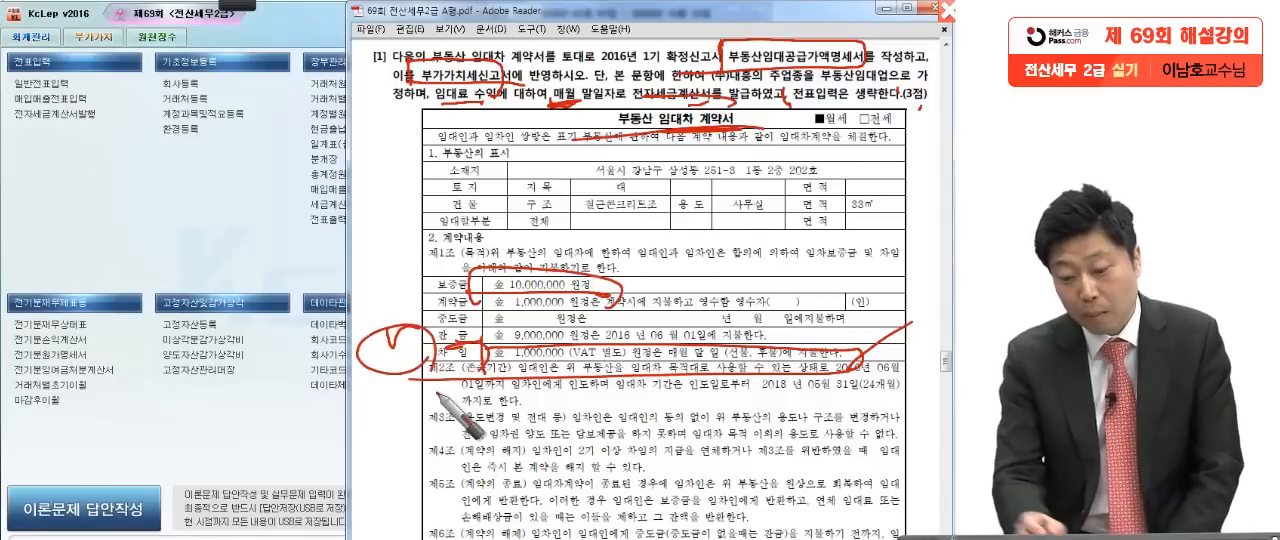
pyautogui.moveTo(603, 296); pyautogui.dragTo(668, 265)
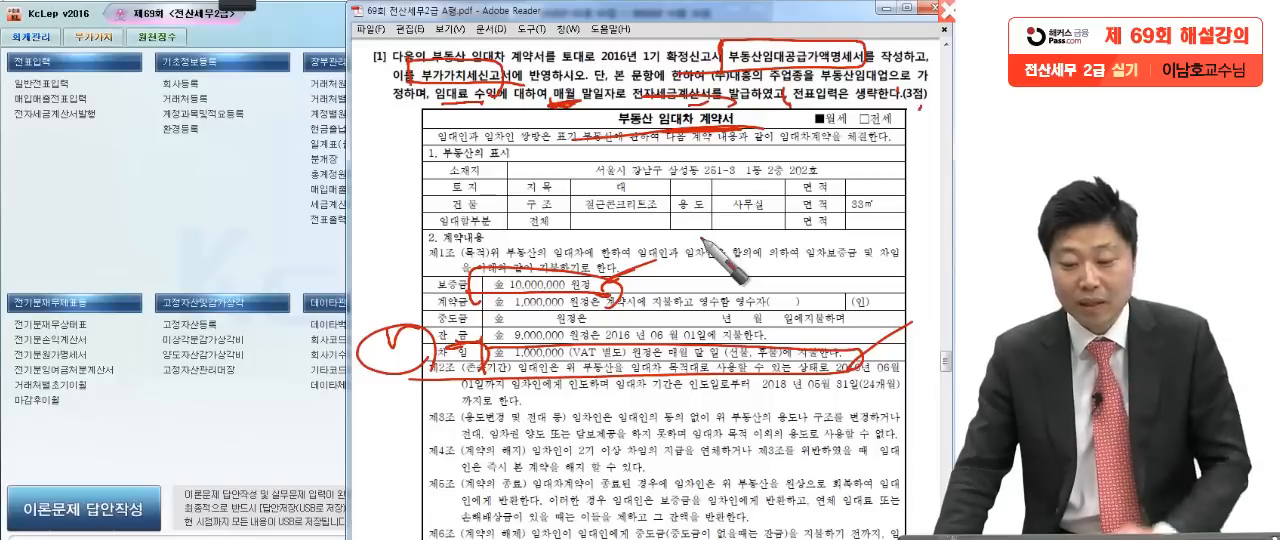
pyautogui.press('Escape')
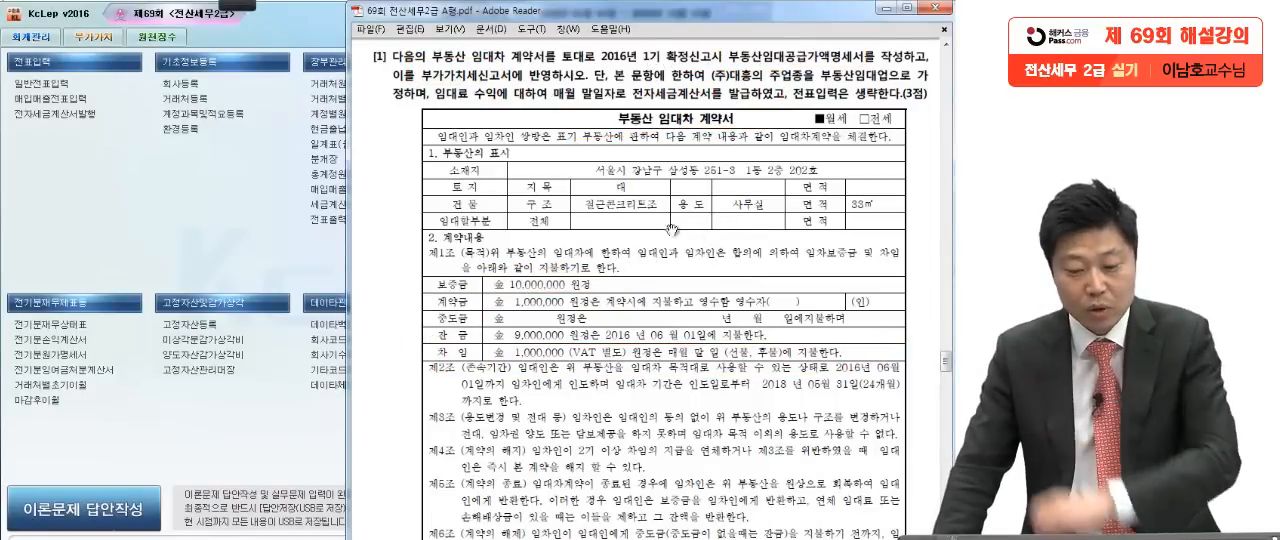
# Step: Switch to KcLep and open the 부동산임대공급가액명세서 form from the 부가가치 programs
pyautogui.click(213, 248)
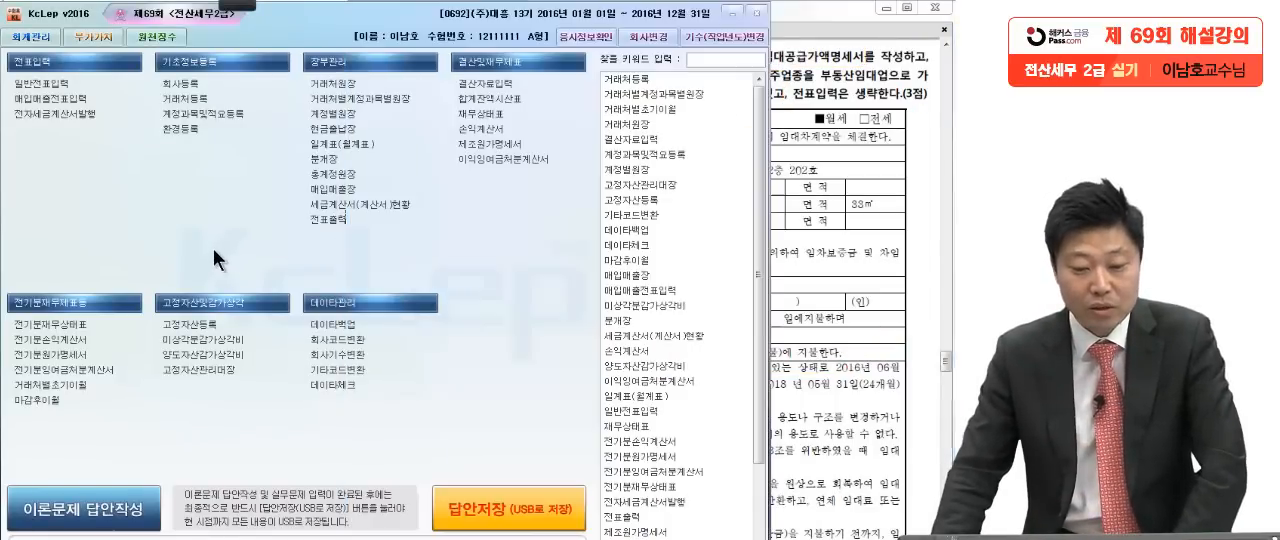
pyautogui.click(97, 34)
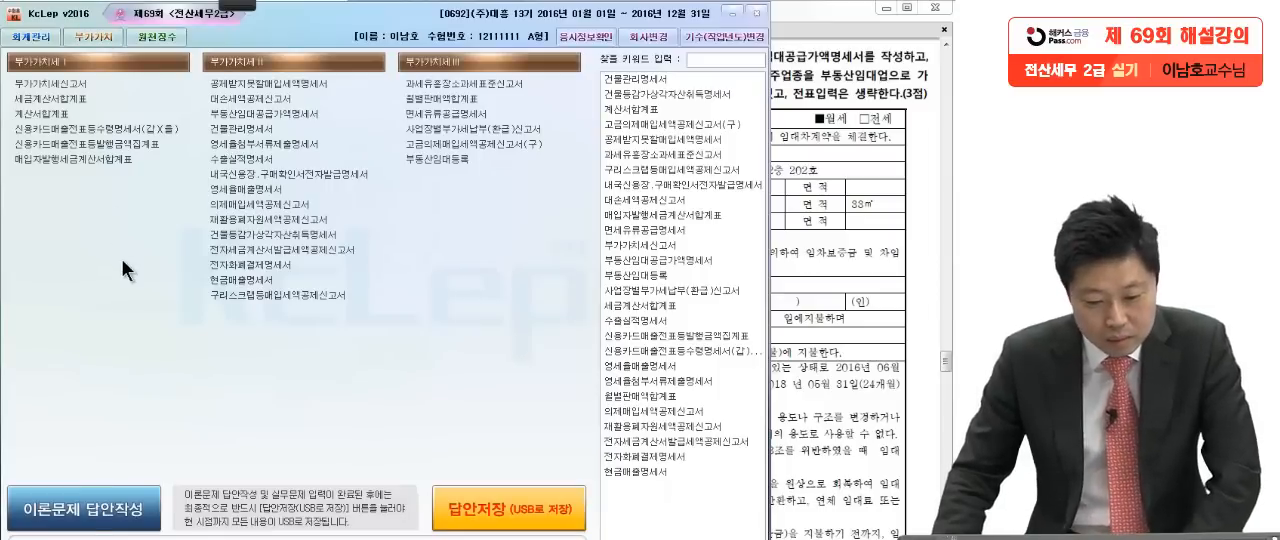
pyautogui.click(268, 113)
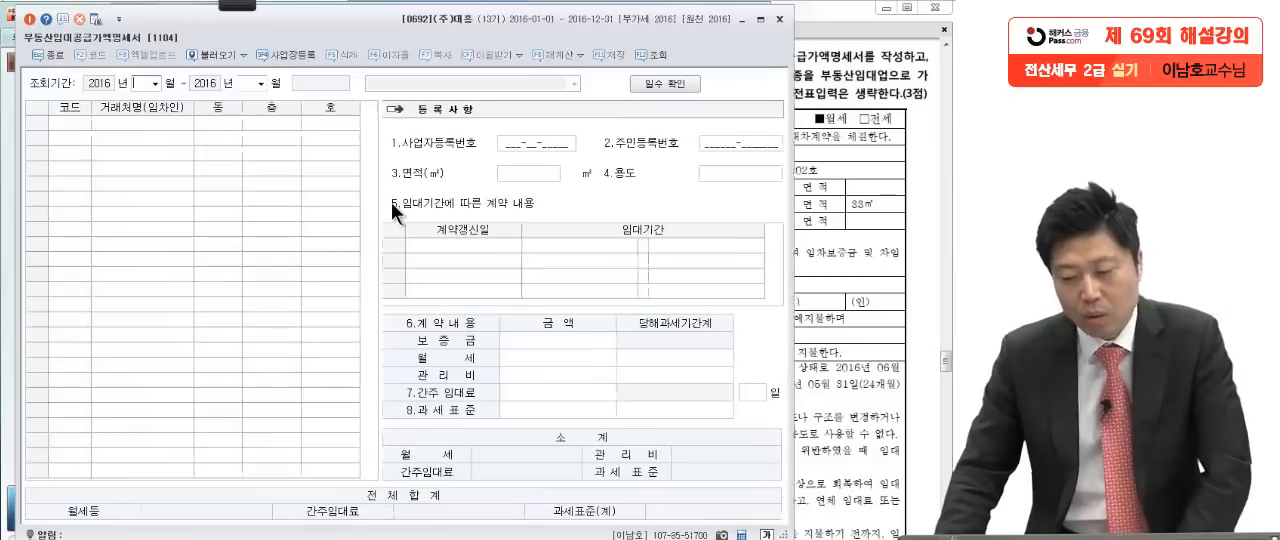
pyautogui.write('10')
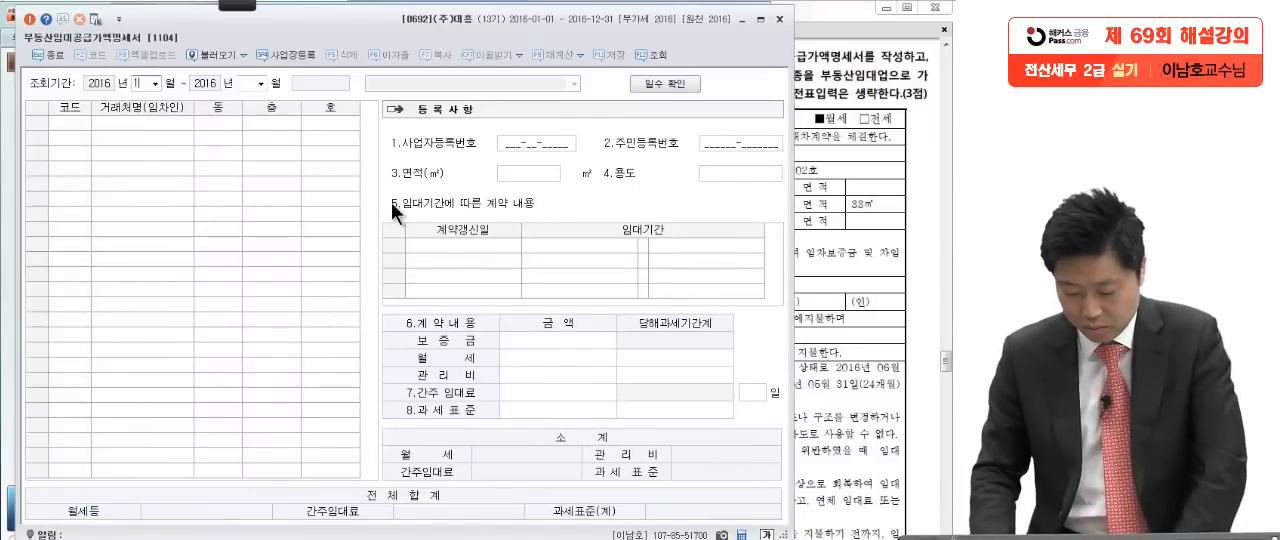
pyautogui.press('Return')
pyautogui.write('11')
pyautogui.write('2')
pyautogui.press('Return')
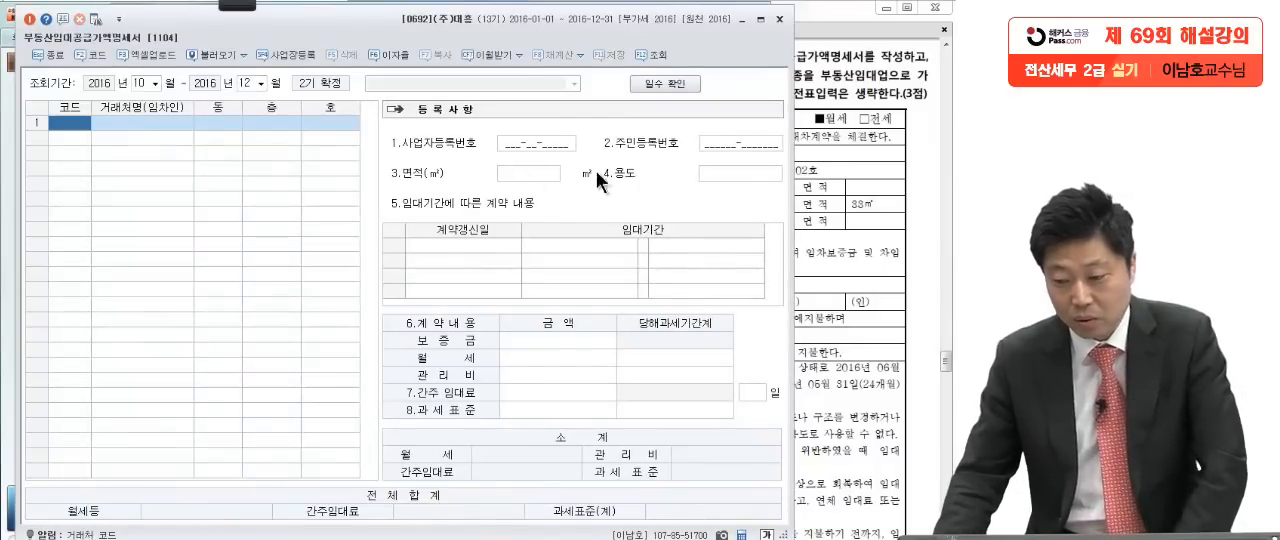
# Step: Check the filing period in the exam PDF and set the form's 조회기간 to 2016년 04월 through 2016년 06월
pyautogui.click(829, 158)
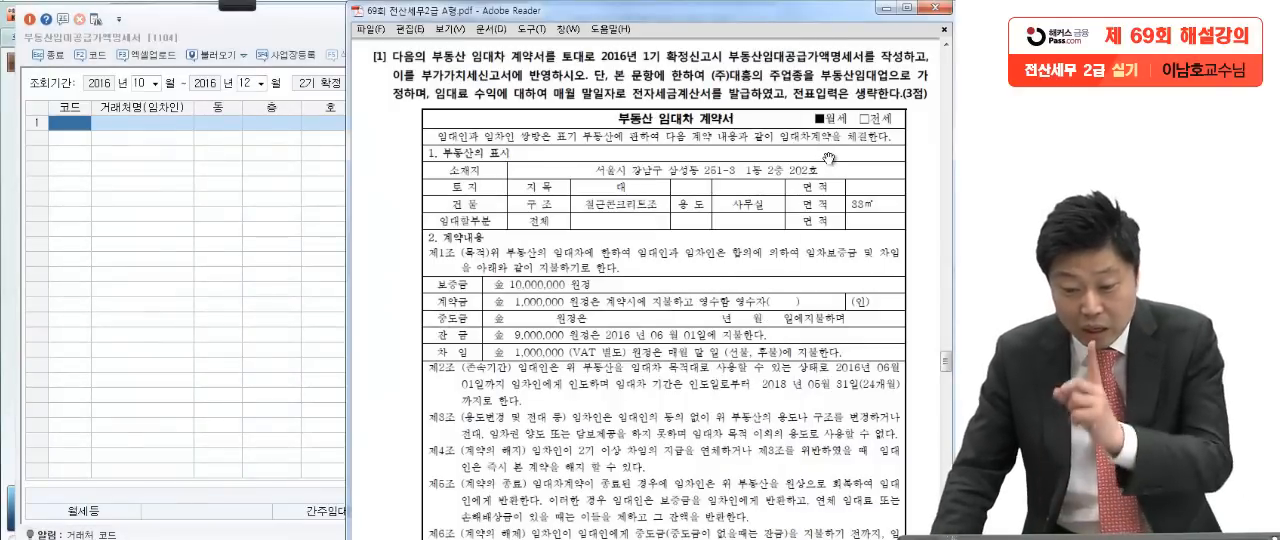
pyautogui.click(123, 200)
pyautogui.click(141, 84)
pyautogui.write('04')
pyautogui.press('Return')
pyautogui.write('06')
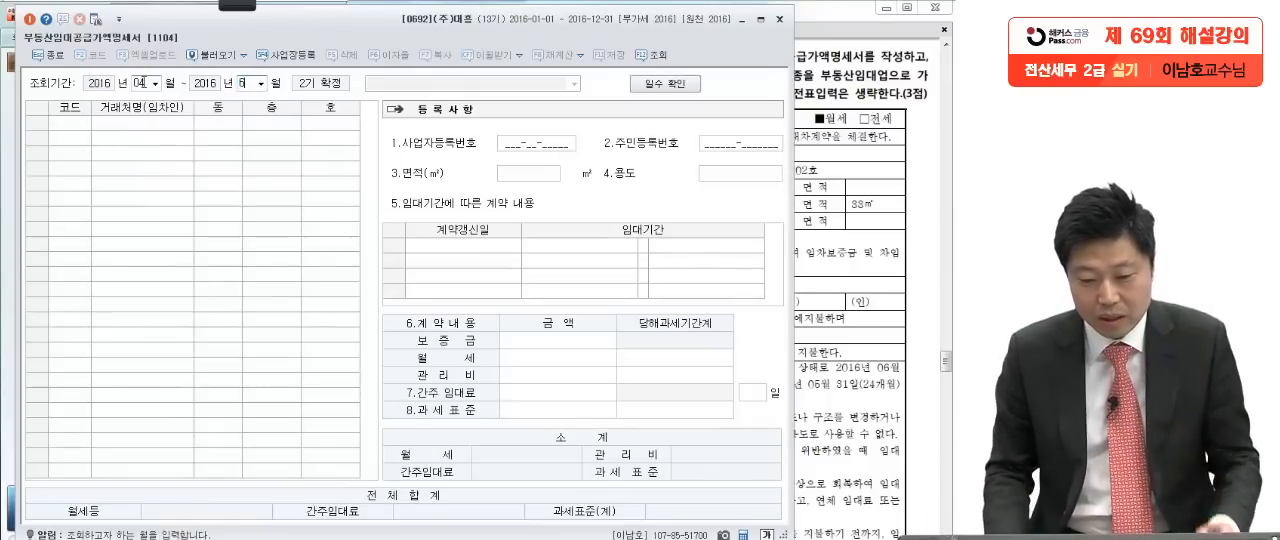
pyautogui.press('Return')
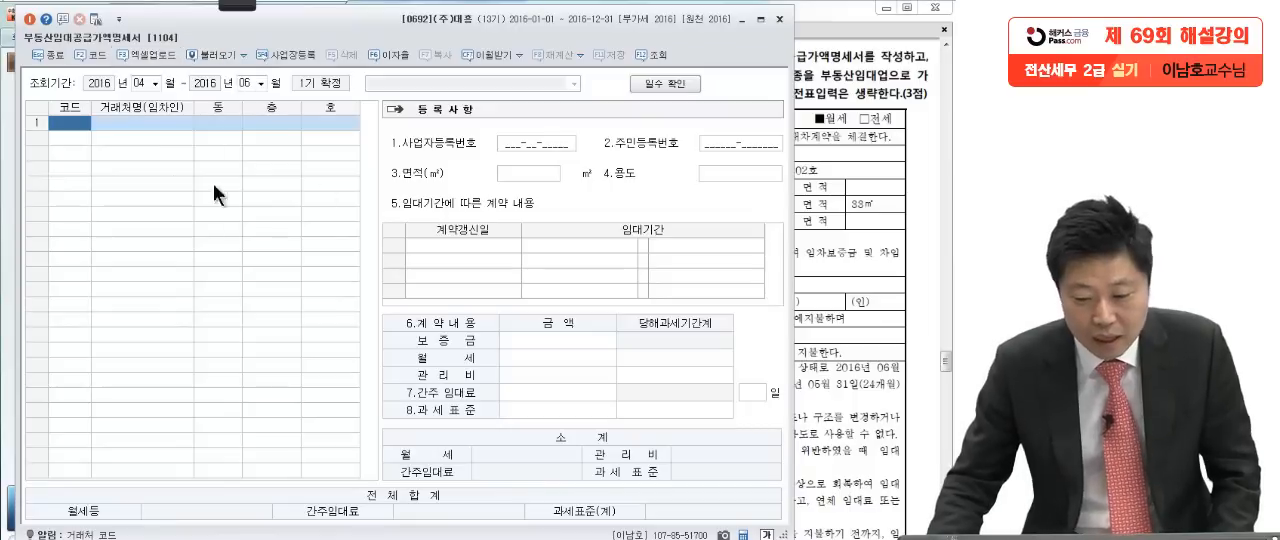
# Step: Look up the 임차인 in the lease contract, enter 엘티이 as the tenant on the first line and check its business number field
pyautogui.click(866, 207)
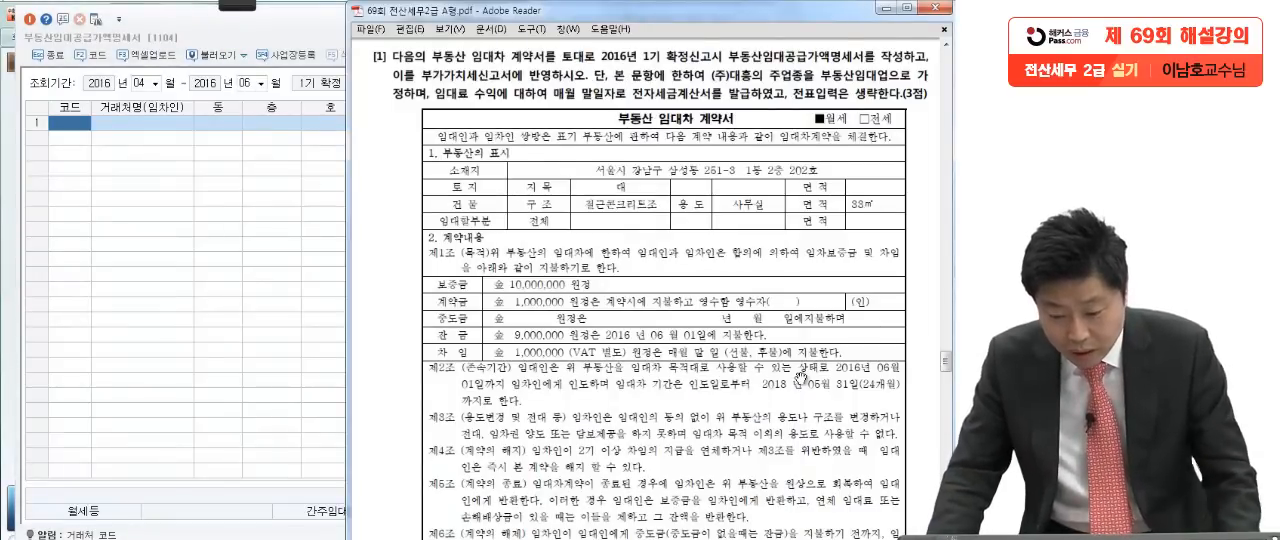
pyautogui.scroll(-5, 800, 376)
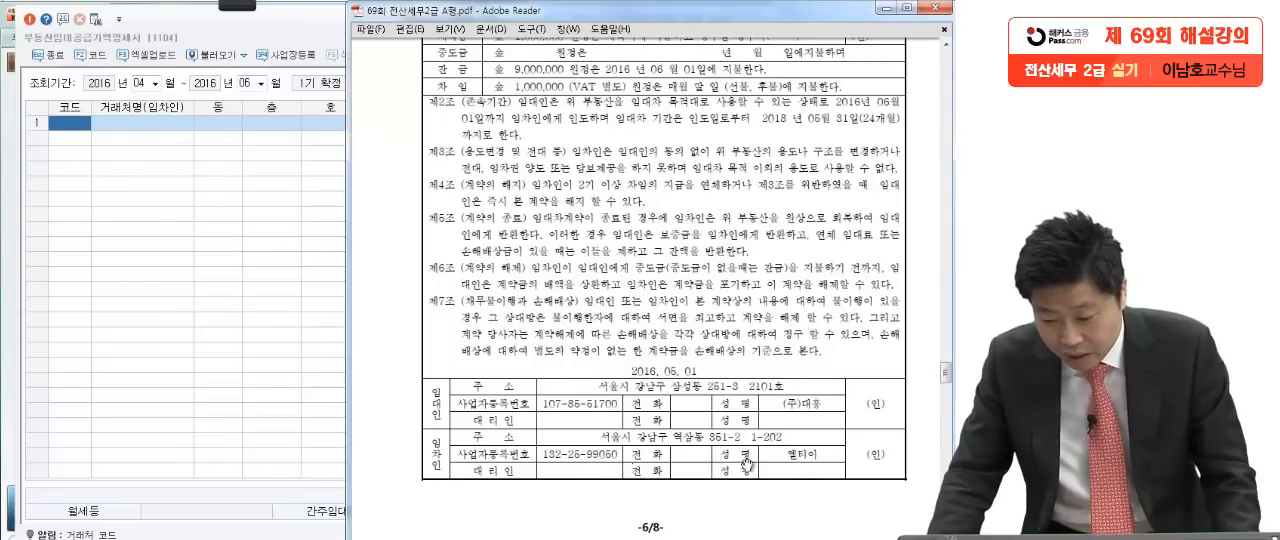
pyautogui.click(209, 302)
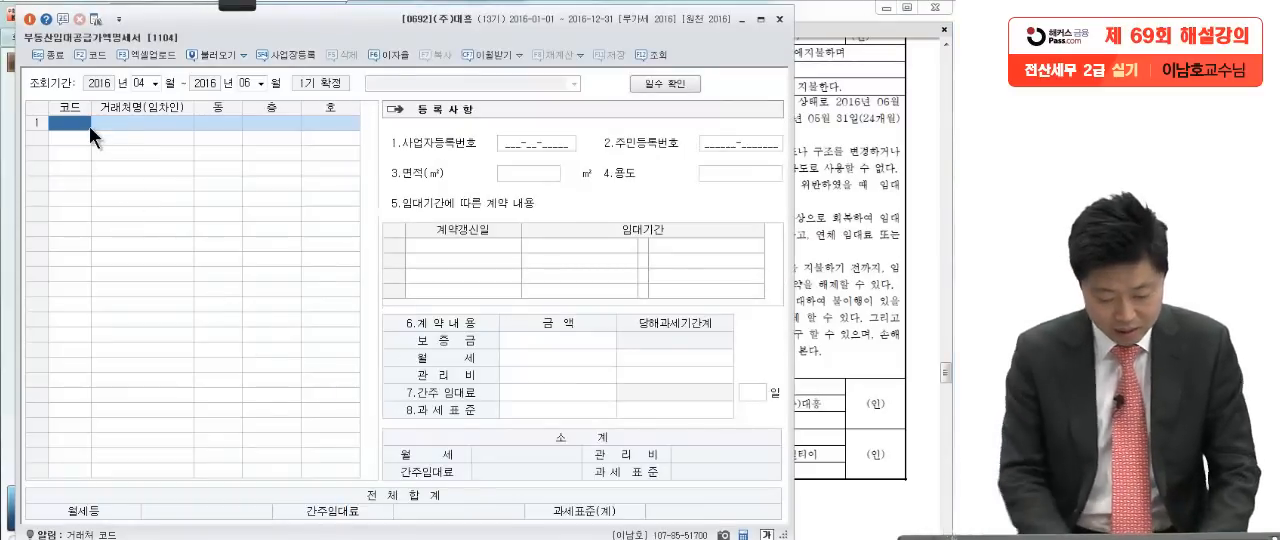
pyautogui.press('F2')
pyautogui.write('엠')
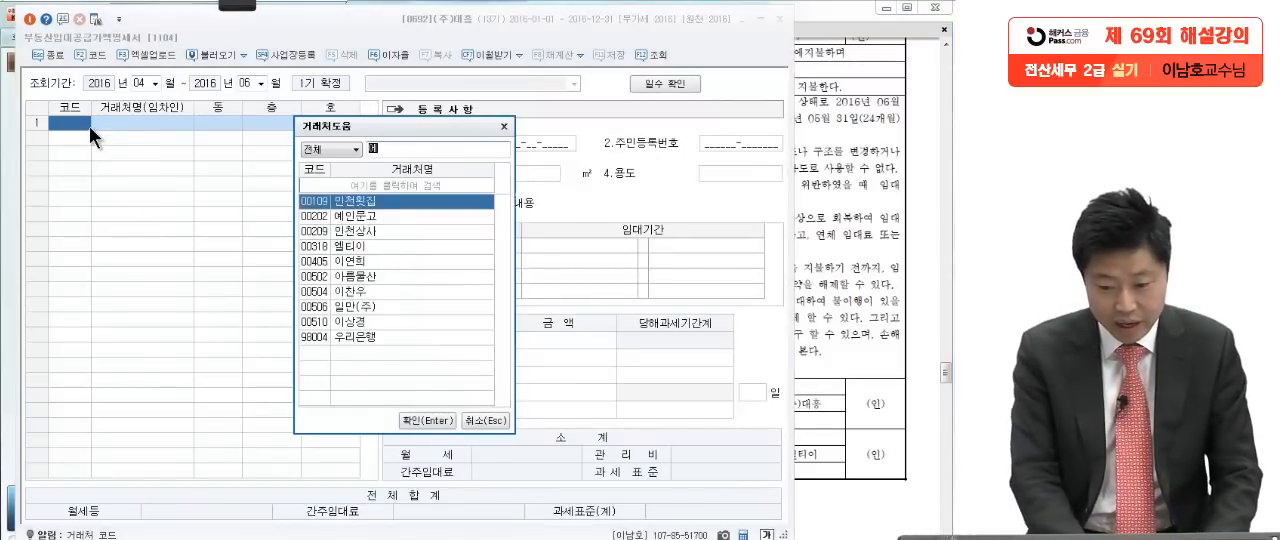
pyautogui.press('Return')
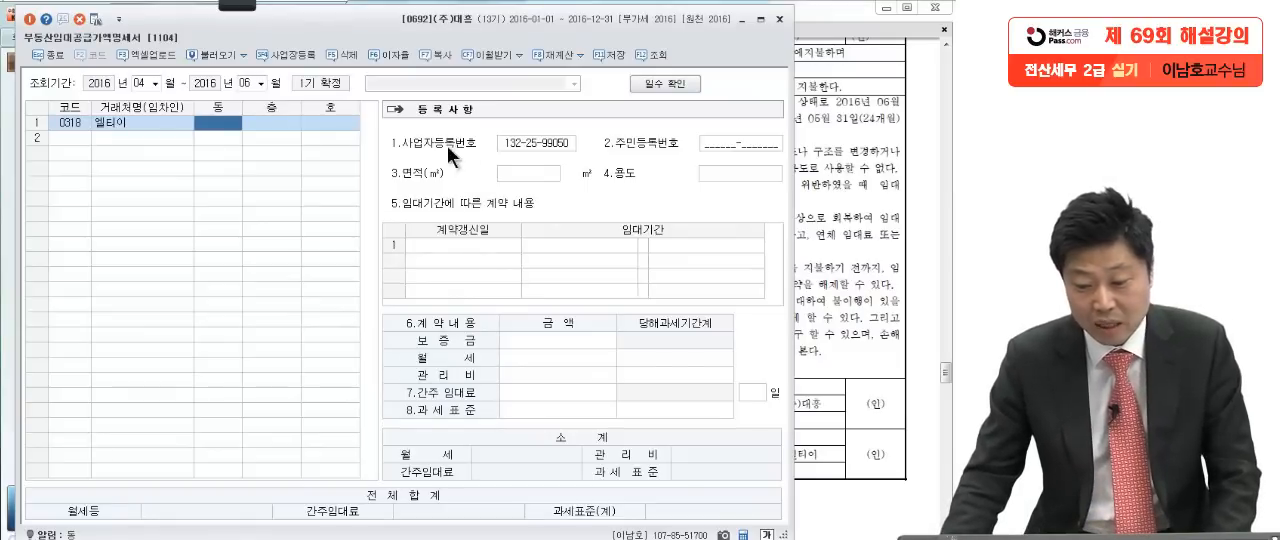
pyautogui.click(508, 143)
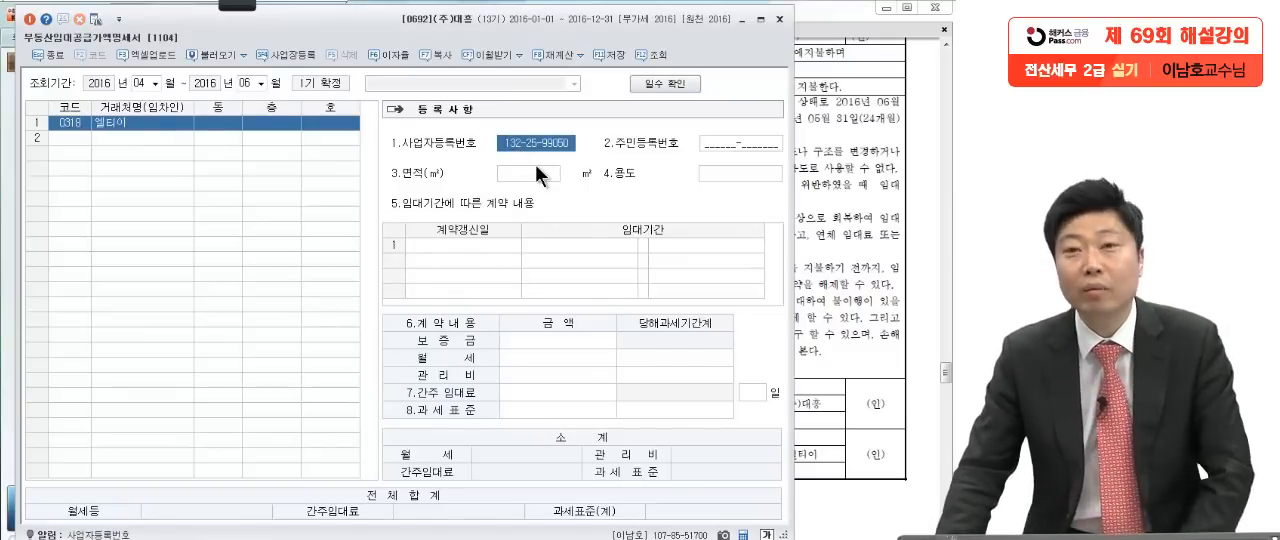
pyautogui.click(212, 124)
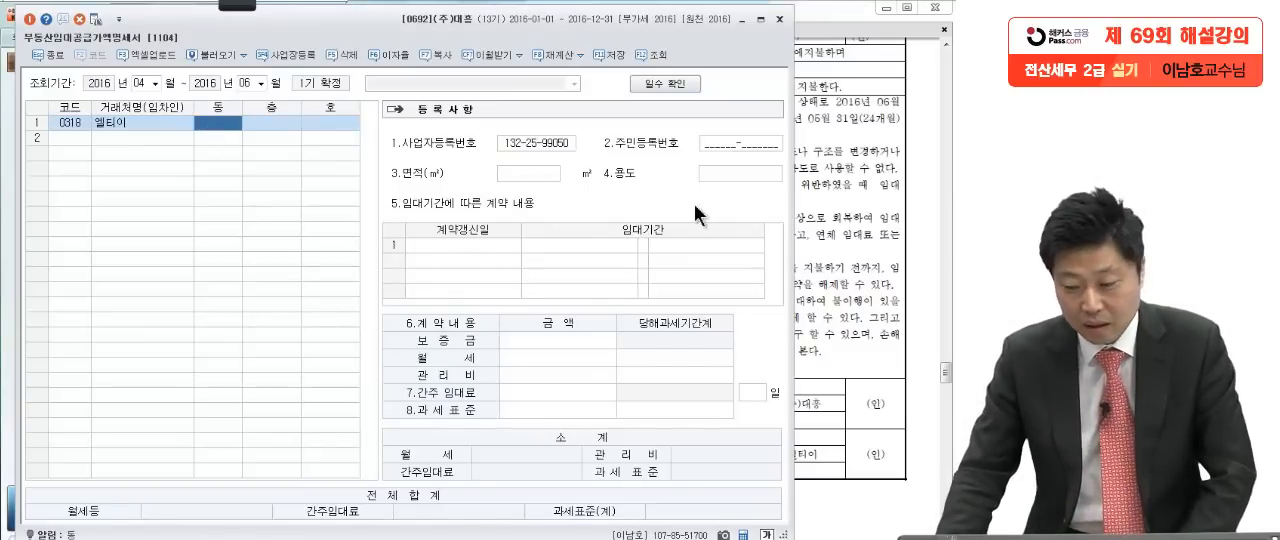
# Step: Fill in the leased unit on the 엘티이 line with 동 1, 층 2 and 호 202
pyautogui.click(829, 233)
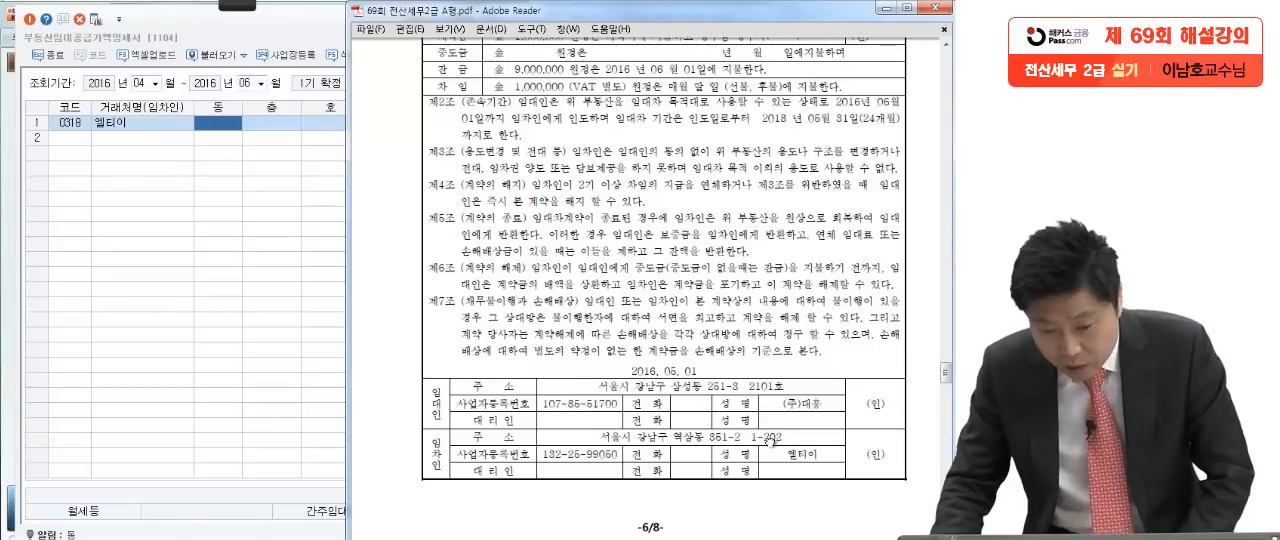
pyautogui.click(214, 122)
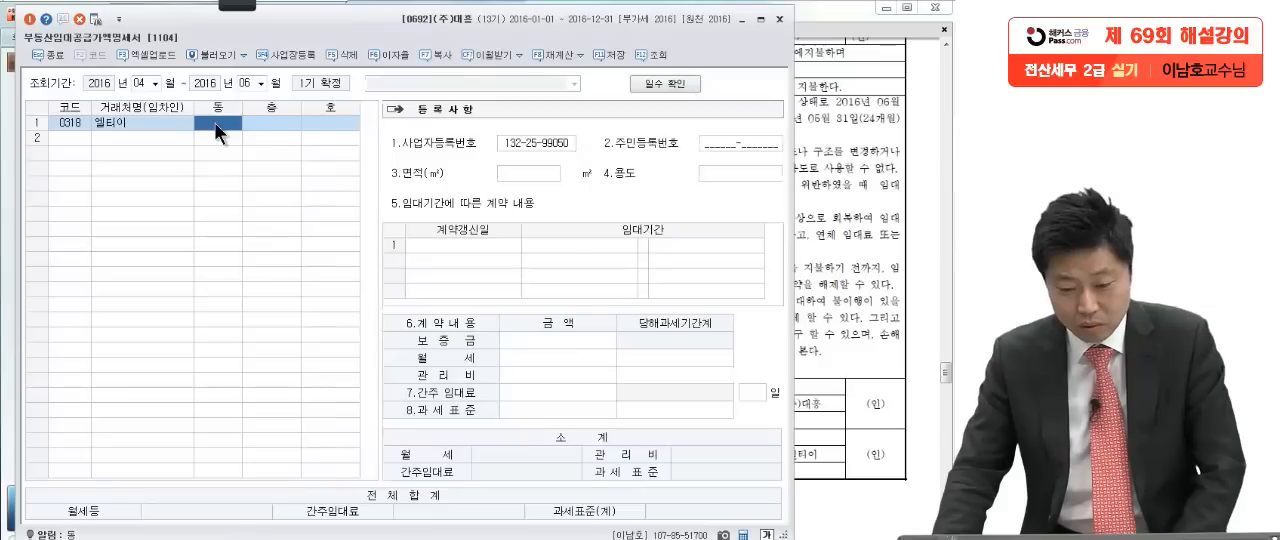
pyautogui.write('1')
pyautogui.press('Return')
pyautogui.write('1')
pyautogui.press('Return')
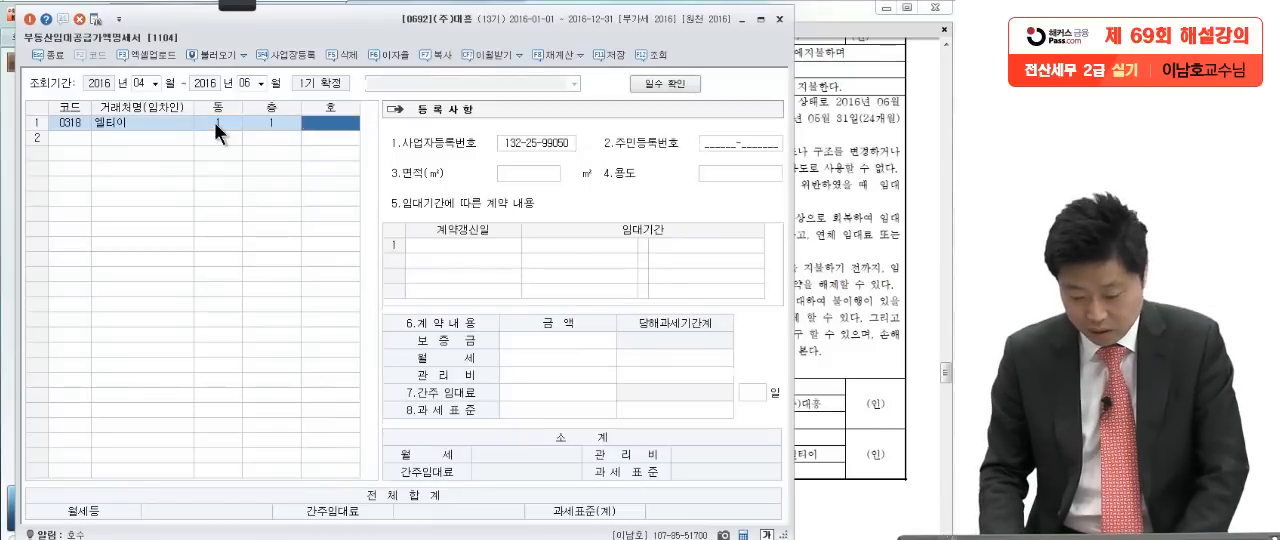
pyautogui.click(263, 119)
pyautogui.write('2')
pyautogui.press('Return')
pyautogui.write('202')
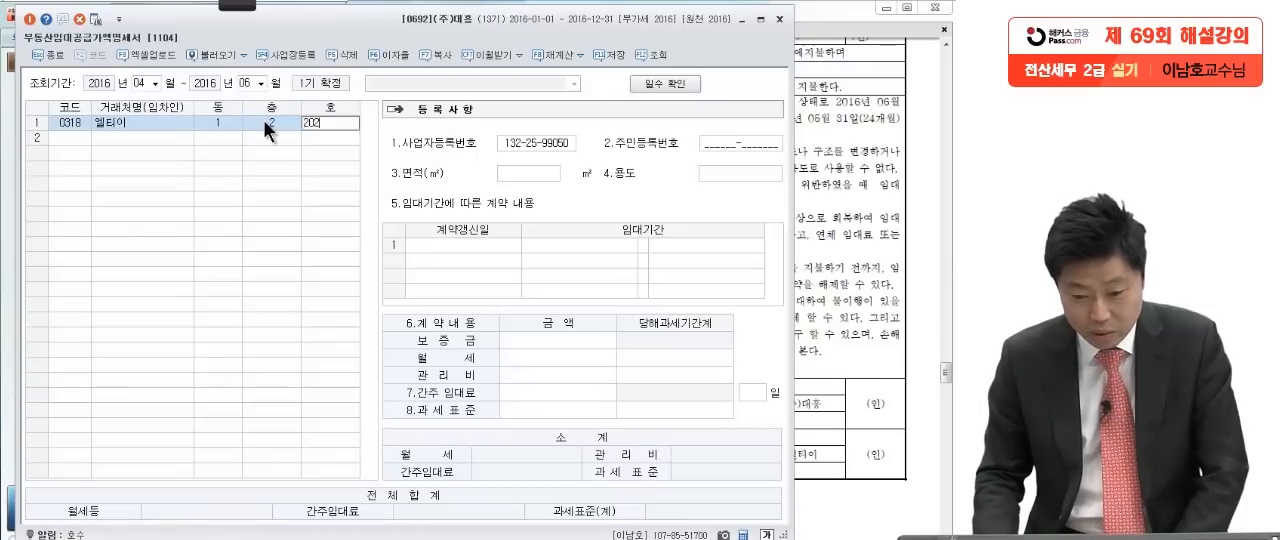
pyautogui.press('Return')
# Step: Read the building details in the contract and enter 면적 33 ㎡ and 용도 사무실 in the 등록사항
pyautogui.click(529, 175)
pyautogui.click(822, 358)
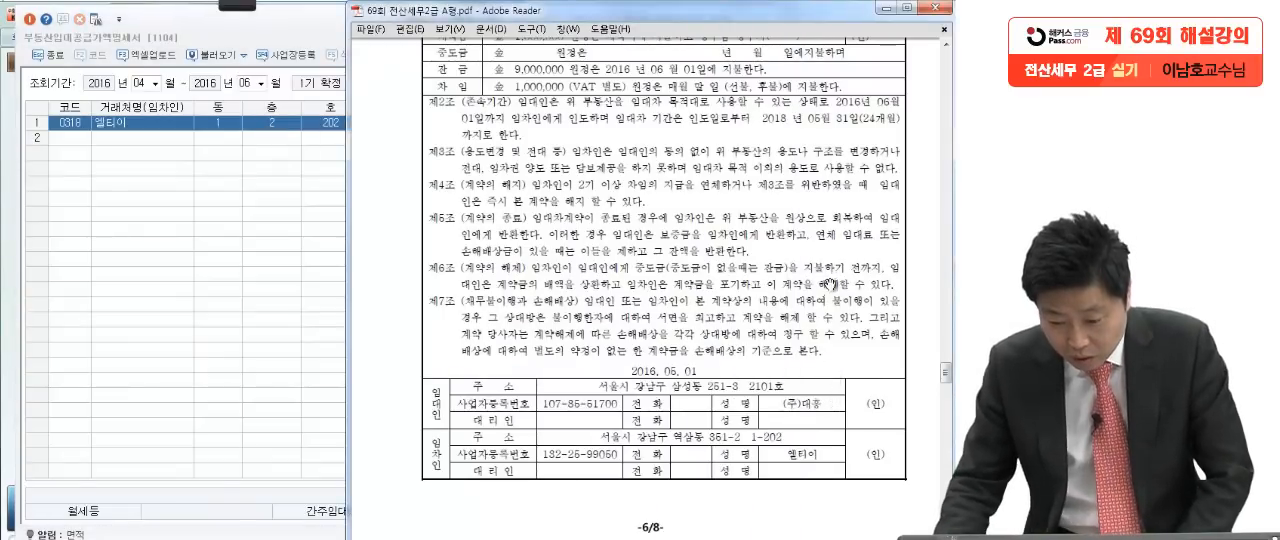
pyautogui.scroll(3, 829, 284)
pyautogui.scroll(3, 660, 286)
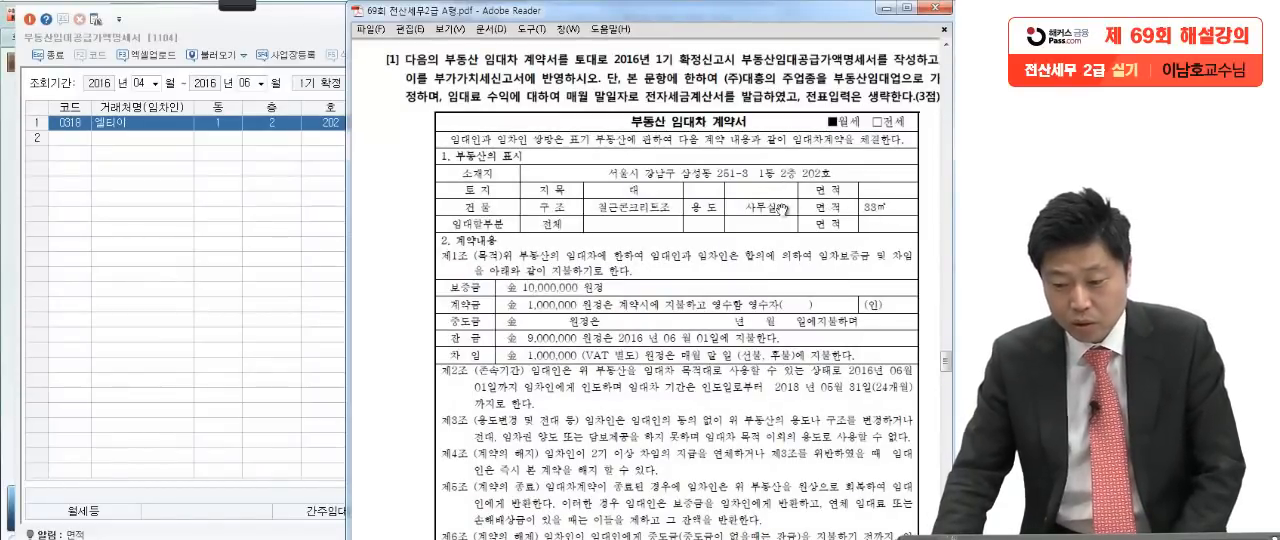
pyautogui.click(256, 245)
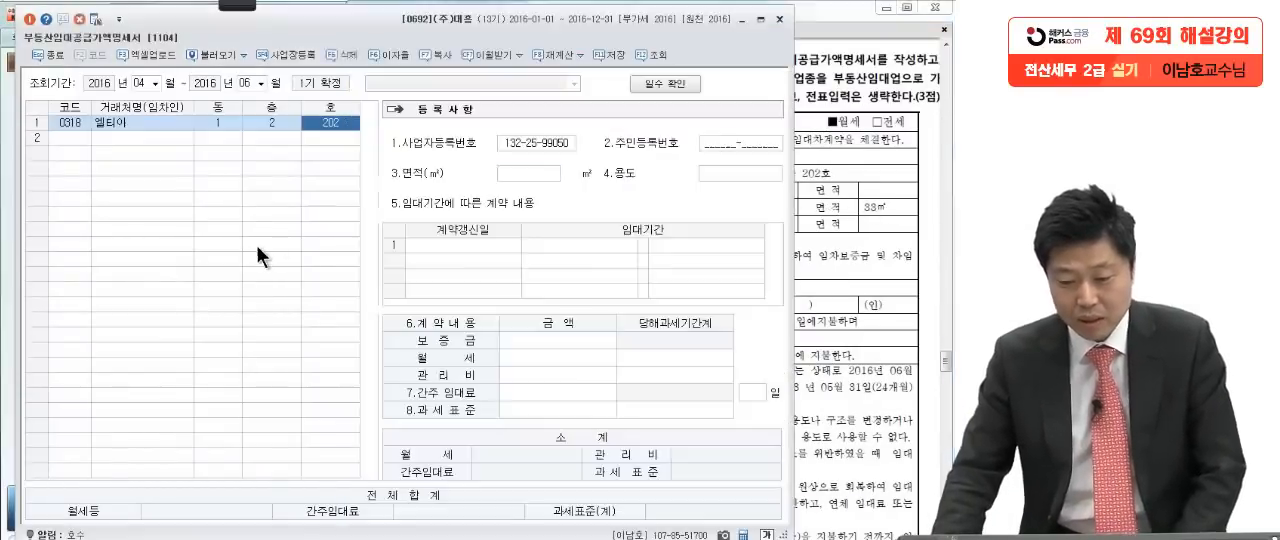
pyautogui.click(545, 178)
pyautogui.write('33')
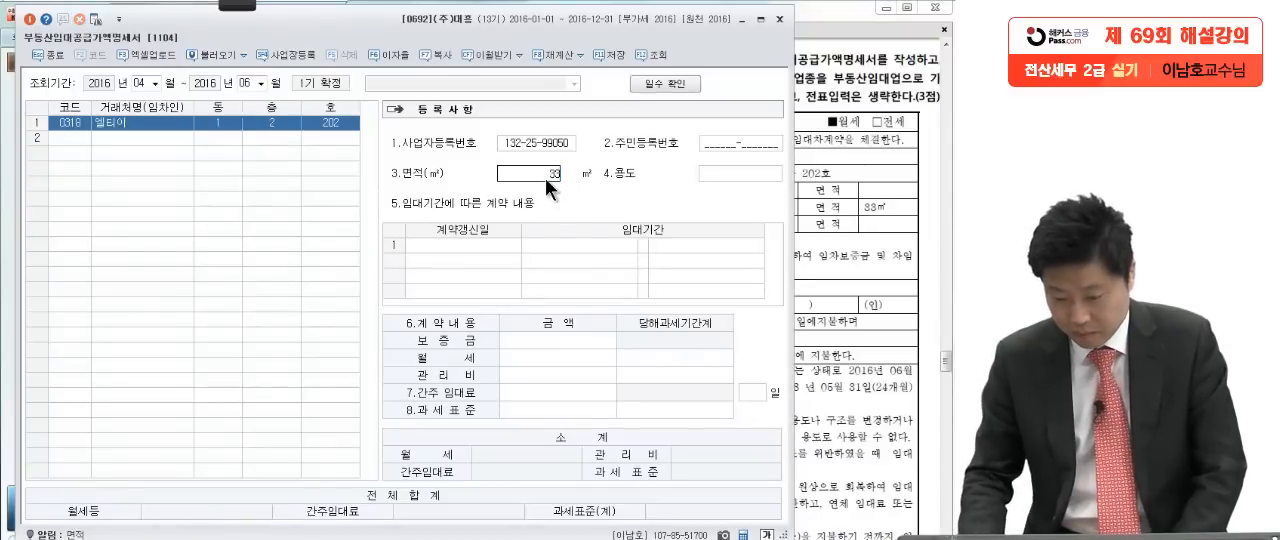
pyautogui.press('Return')
pyautogui.write('사무실')
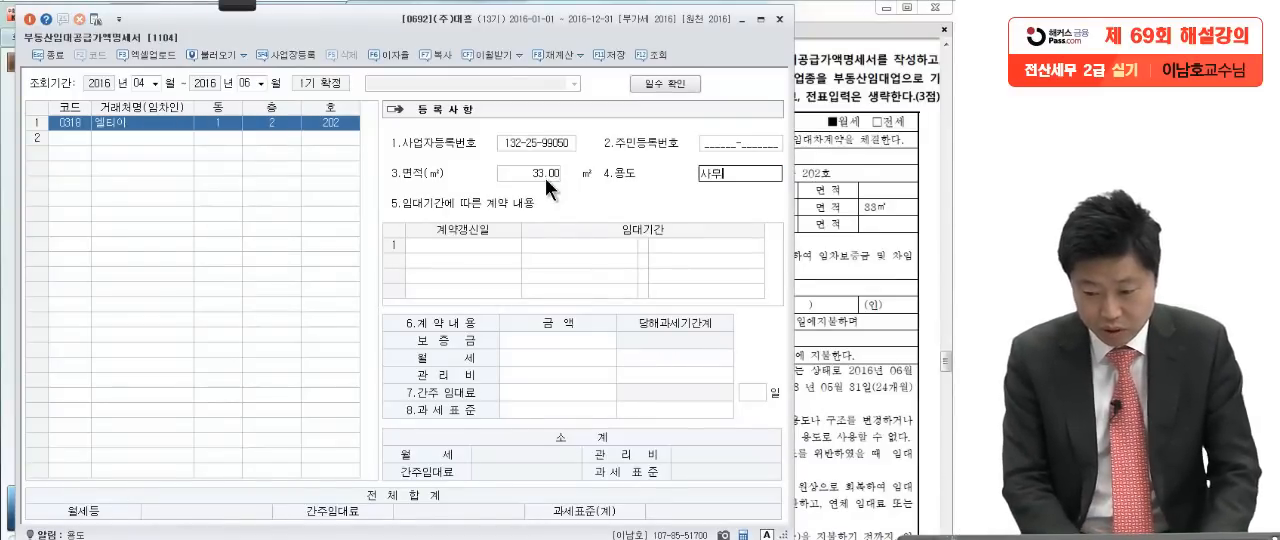
pyautogui.press('Return')
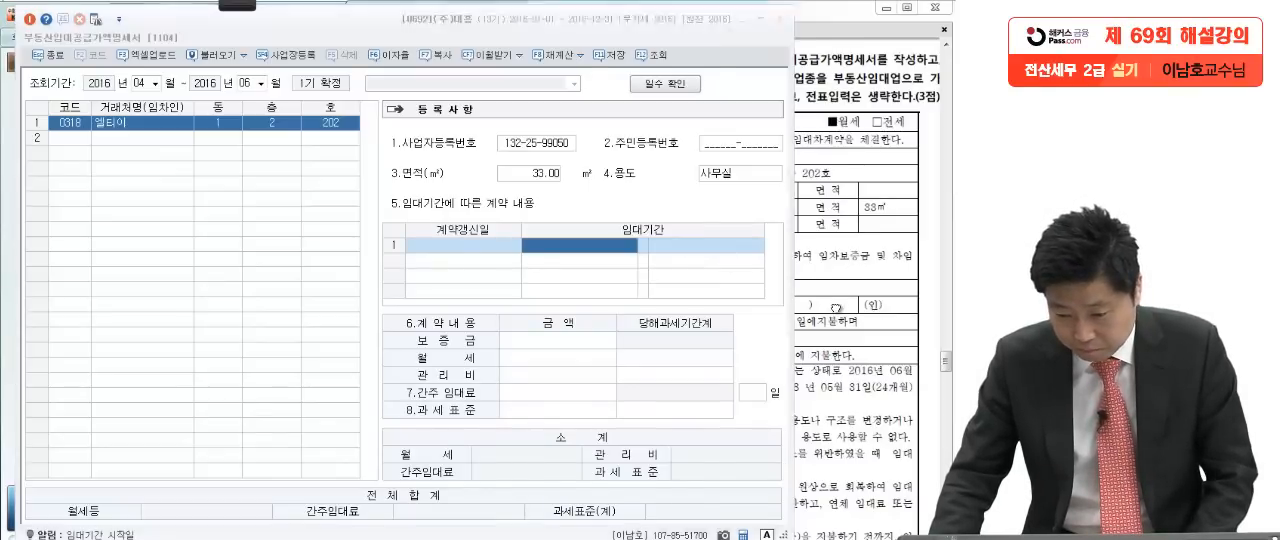
# Step: Mark the 보증금, 계약금, 잔금 and 잔금 payment date in the contract with the on-screen pen and clear the marks
pyautogui.click(836, 305)
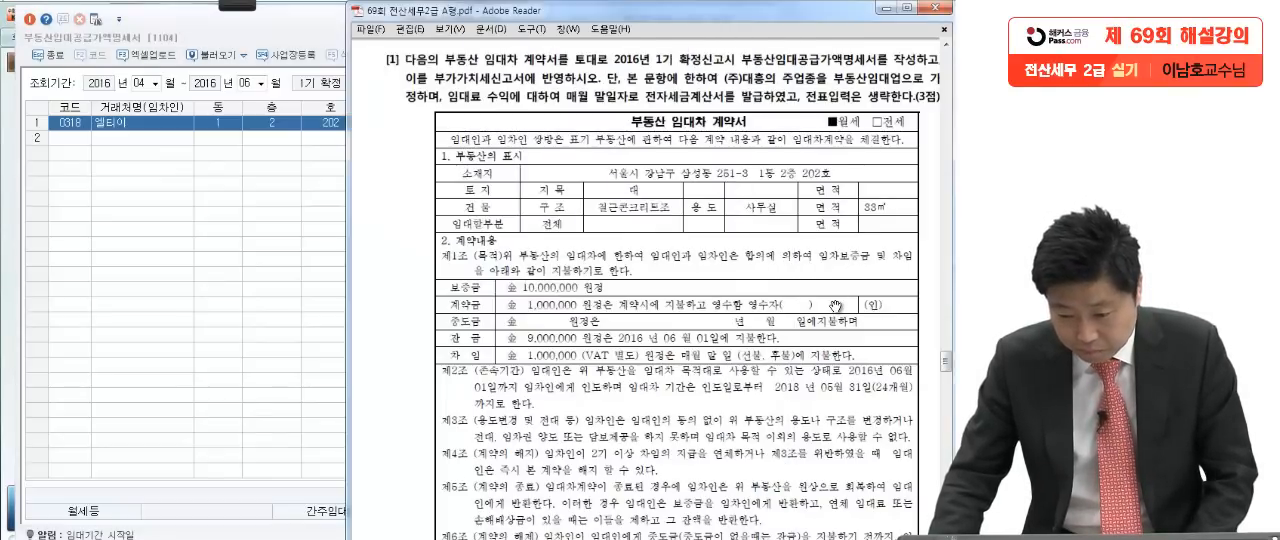
pyautogui.click(240, 5)
pyautogui.click(22, 20)
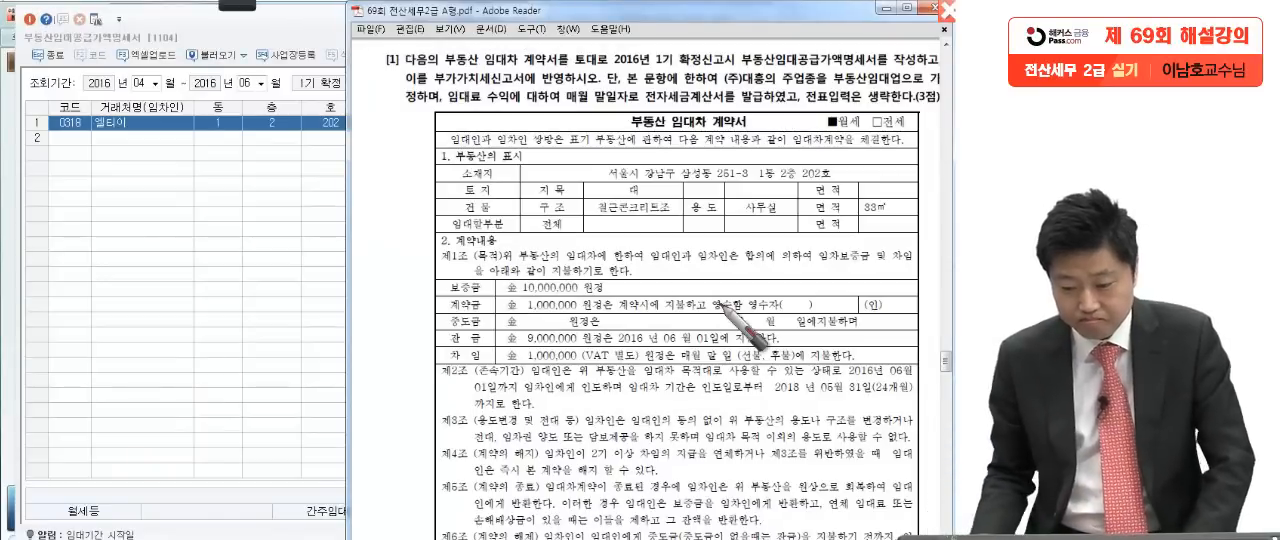
pyautogui.moveTo(612, 296)
pyautogui.mouseDown()
pyautogui.moveTo(480, 280)
pyautogui.moveTo(655, 282)
pyautogui.mouseUp()
pyautogui.moveTo(578, 311); pyautogui.dragTo(490, 315)
pyautogui.moveTo(580, 346); pyautogui.dragTo(510, 347)
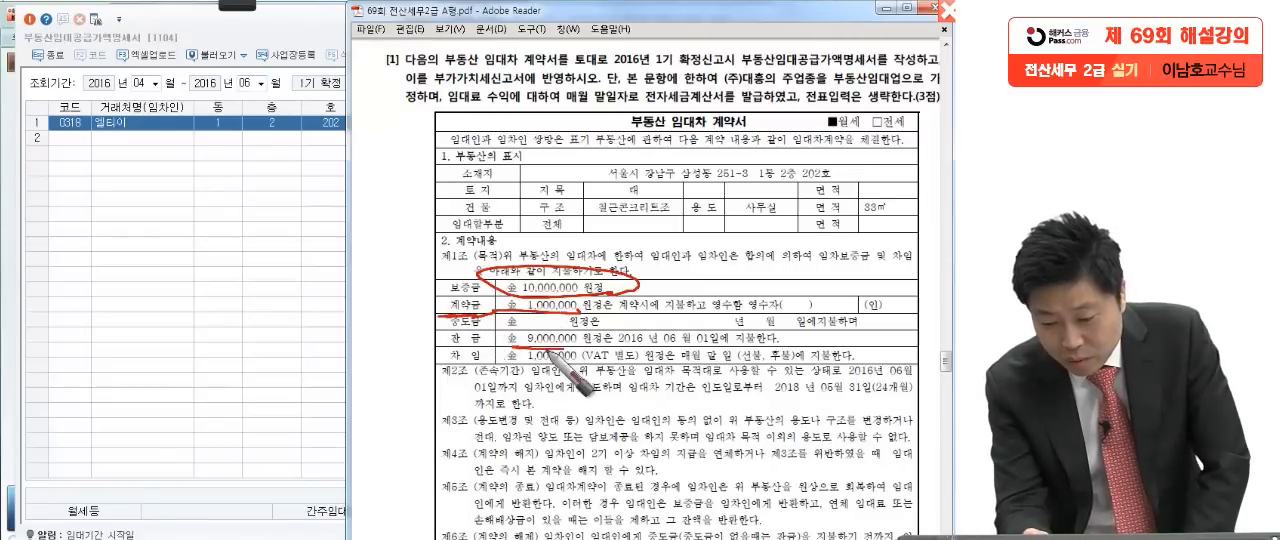
pyautogui.moveTo(668, 346); pyautogui.dragTo(716, 348)
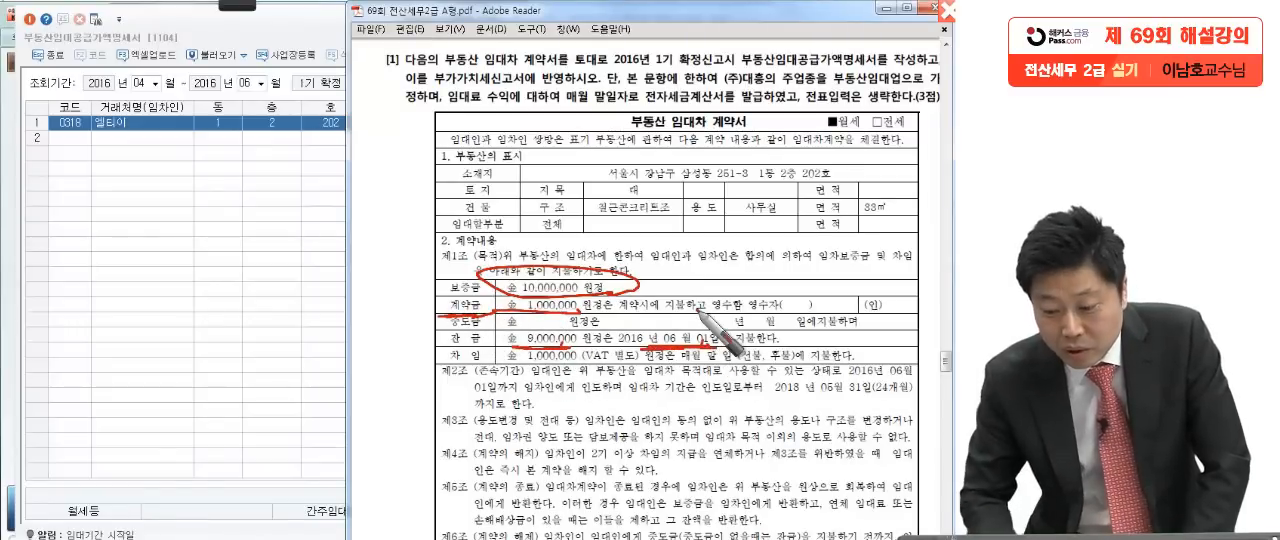
pyautogui.press('Escape')
# Step: Mark the 임대차 기간, the 인도일 of 2016년 06월 01일 and the 24개월 term in 제2조 with the on-screen pen
pyautogui.scroll(-3, 720, 450)
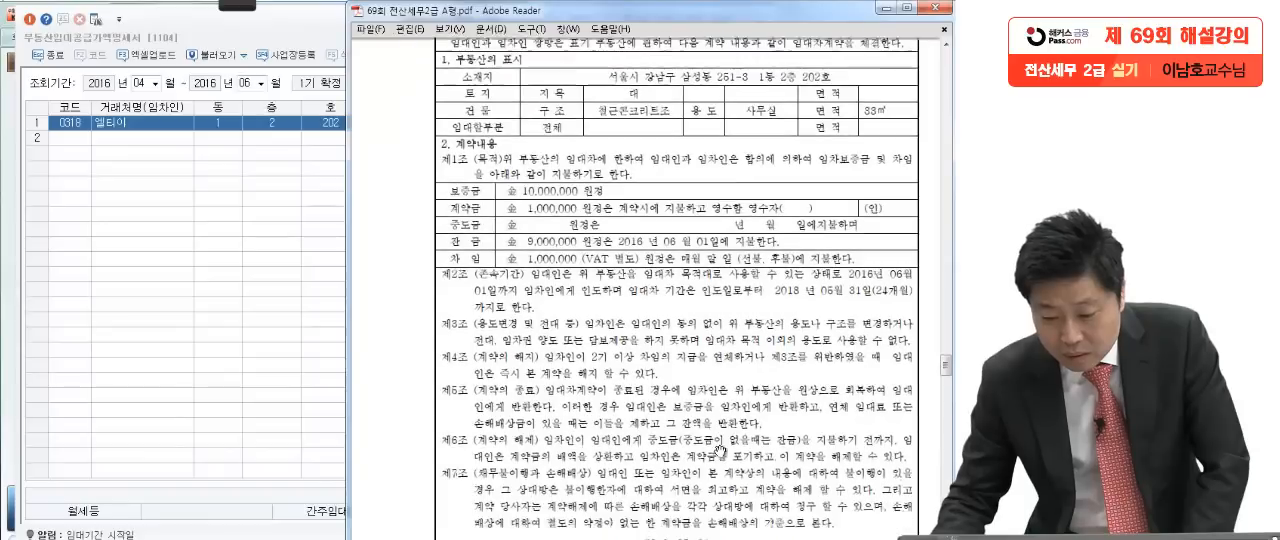
pyautogui.scroll(-1, 720, 451)
pyautogui.scroll(-2, 720, 451)
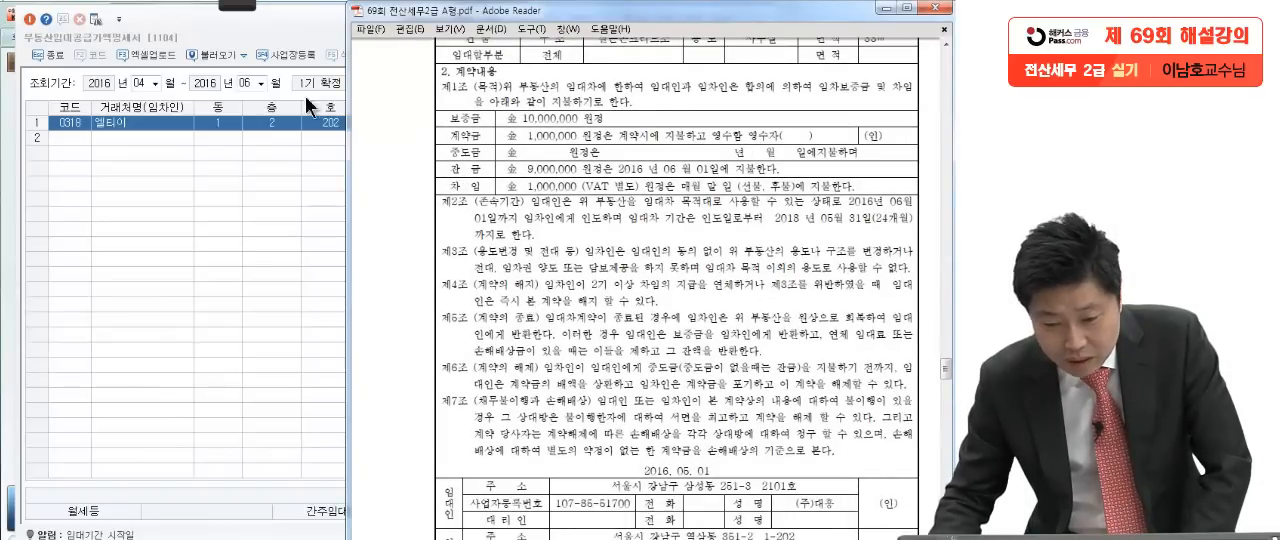
pyautogui.click(238, 6)
pyautogui.click(27, 21)
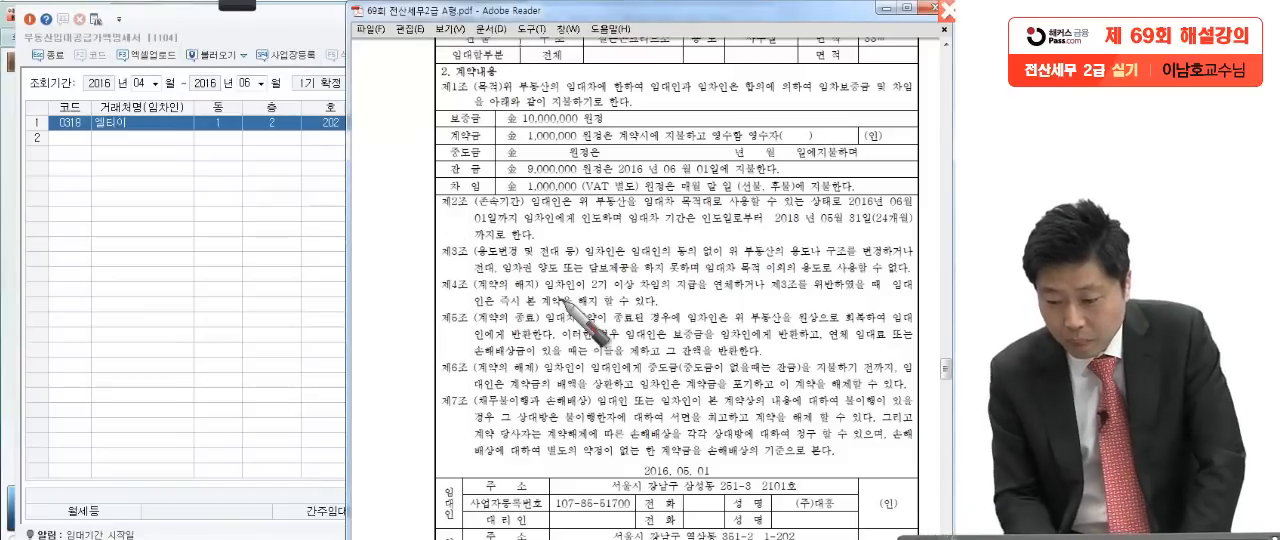
pyautogui.moveTo(631, 232); pyautogui.dragTo(683, 229)
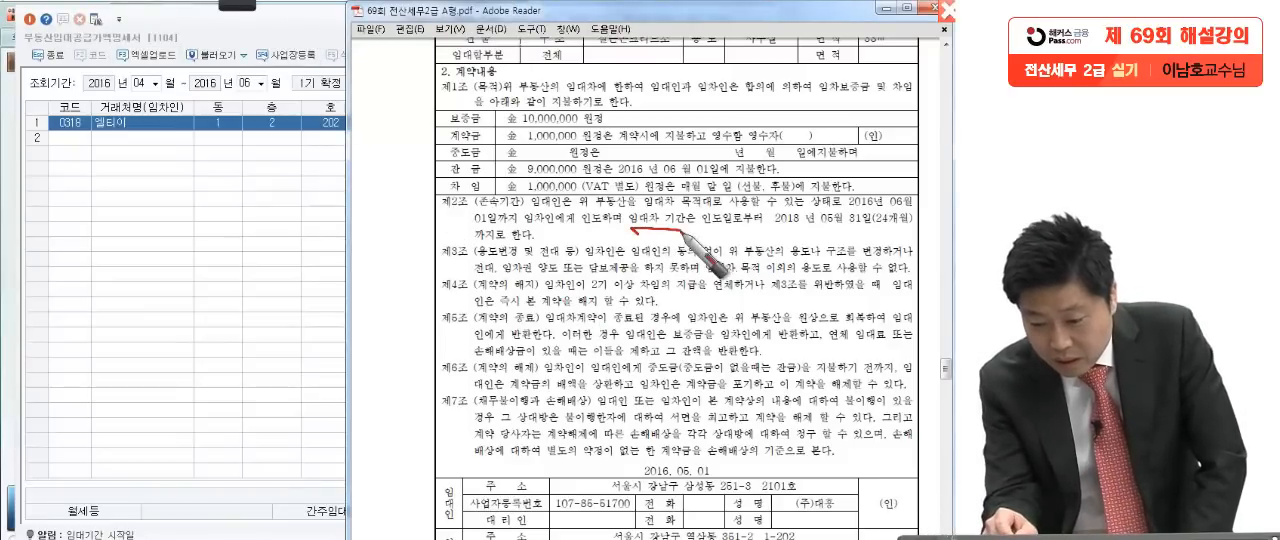
pyautogui.moveTo(738, 229)
pyautogui.mouseDown()
pyautogui.moveTo(715, 214)
pyautogui.moveTo(702, 228)
pyautogui.mouseUp()
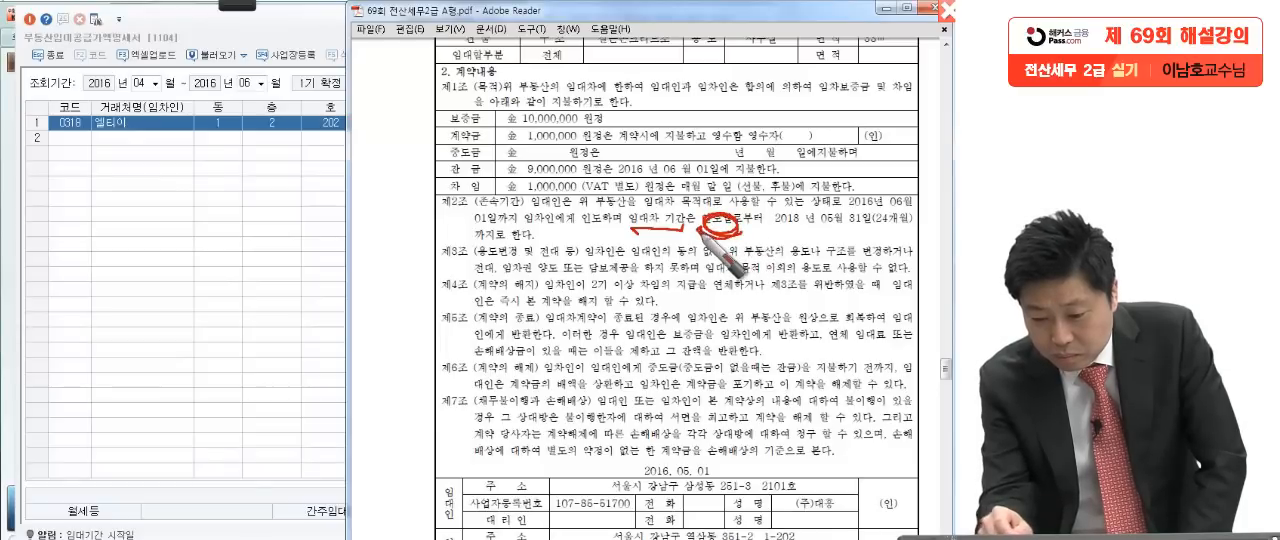
pyautogui.moveTo(585, 228); pyautogui.dragTo(612, 242)
pyautogui.moveTo(840, 212); pyautogui.dragTo(930, 211)
pyautogui.moveTo(476, 222)
pyautogui.mouseDown()
pyautogui.moveTo(528, 222)
pyautogui.moveTo(487, 238)
pyautogui.mouseUp()
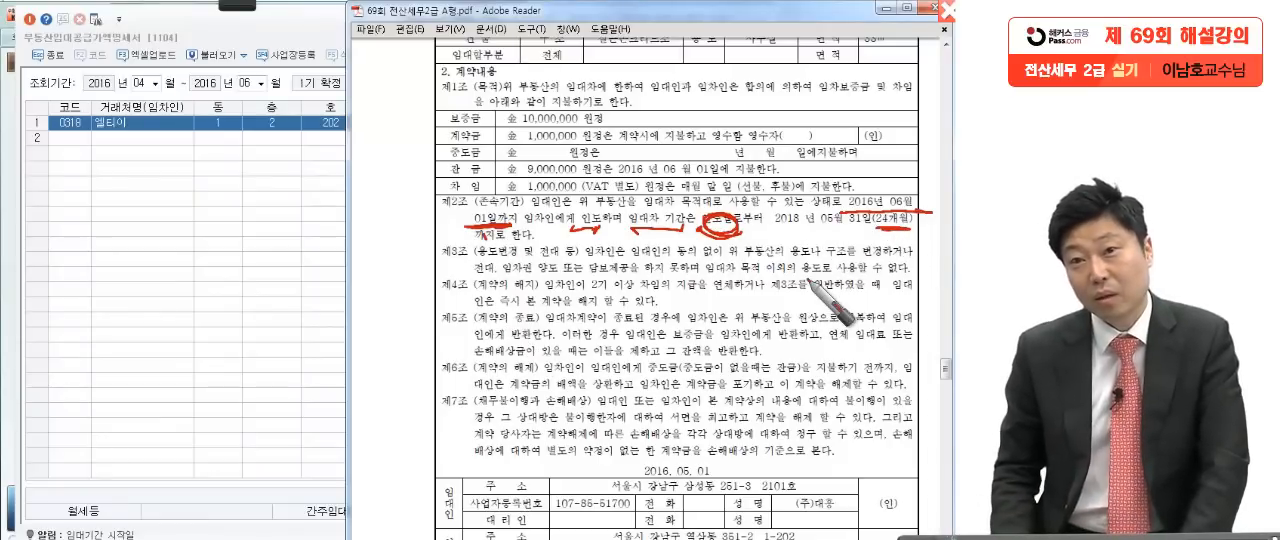
# Step: Clear the pen marks and enter the 임대기간 for 엘티이 as 2016-06-01 to 2018-05-31
pyautogui.press('Escape')
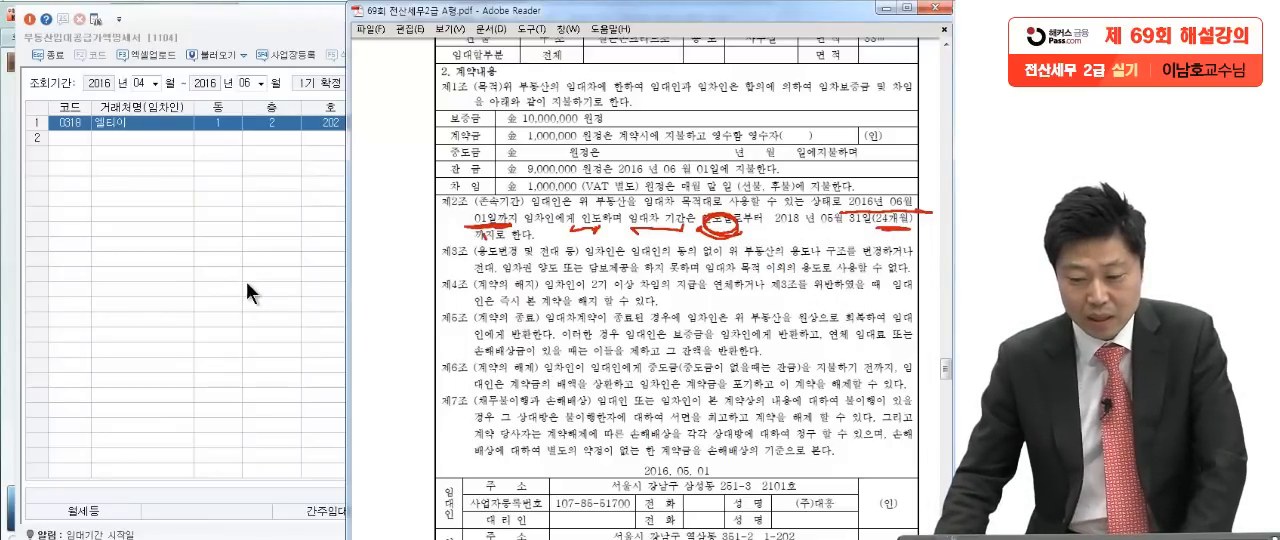
pyautogui.click(252, 283)
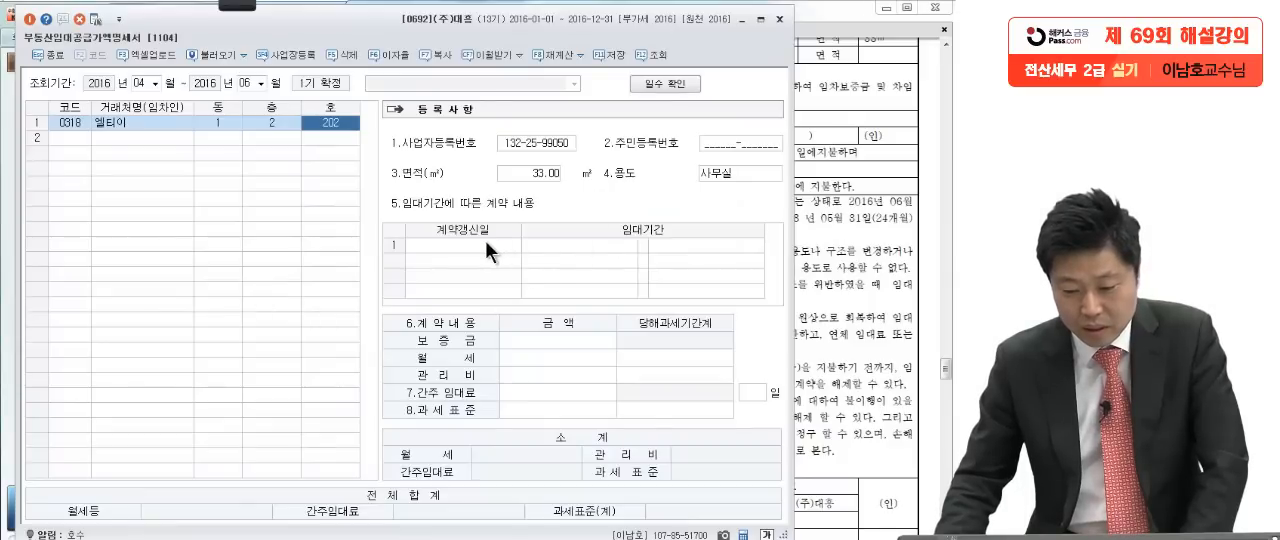
pyautogui.click(552, 248)
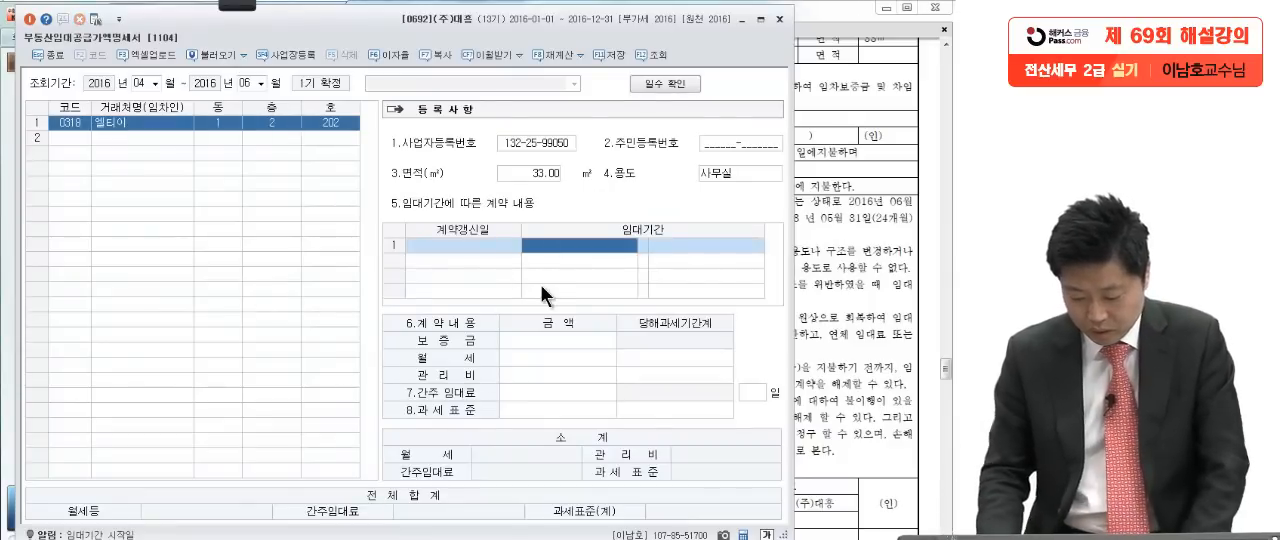
pyautogui.write('2')
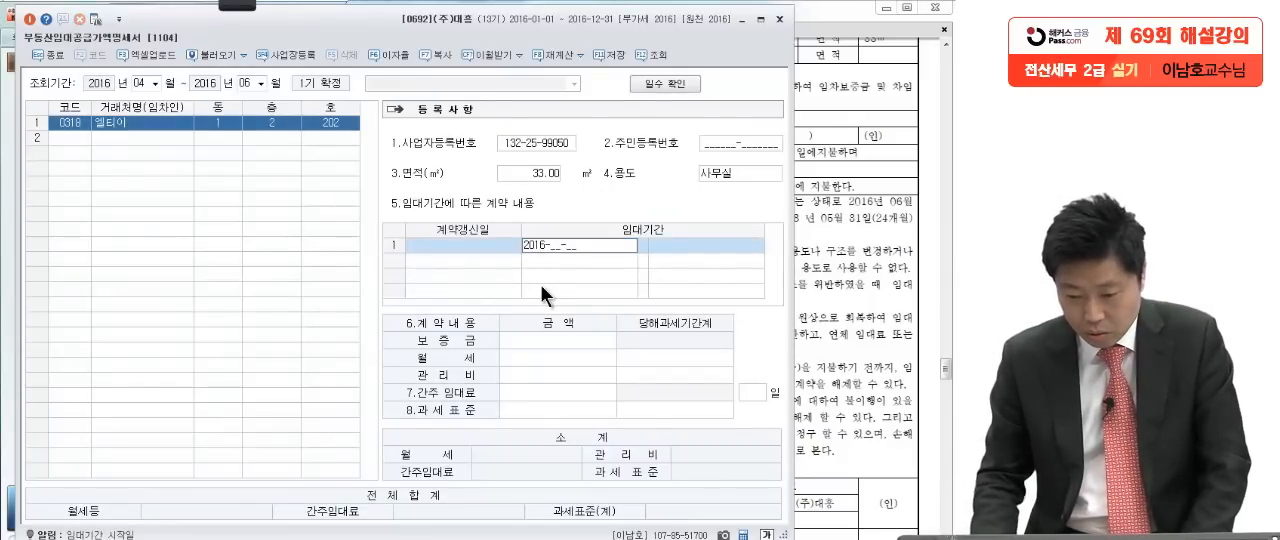
pyautogui.write('016-06-01')
pyautogui.press('Return')
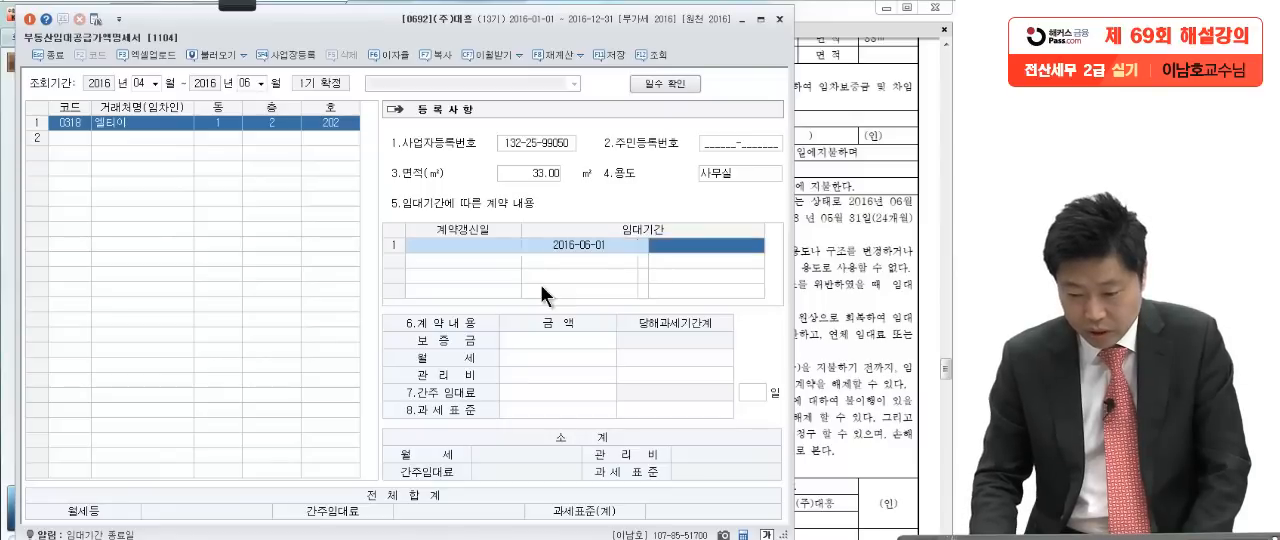
pyautogui.write('2018')
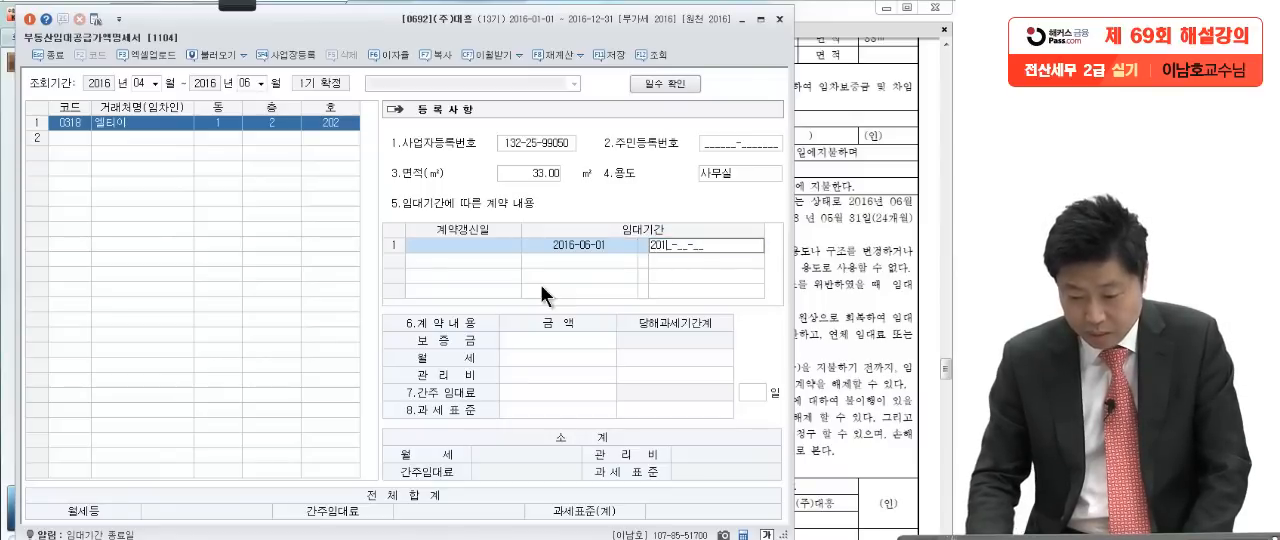
pyautogui.write('0531')
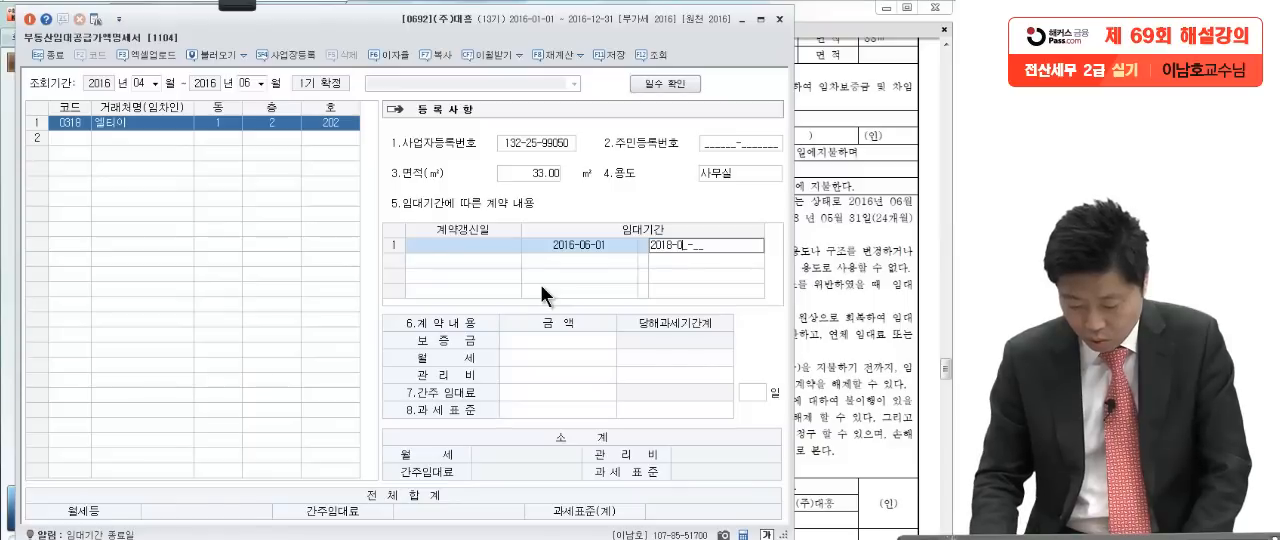
pyautogui.press('Return')
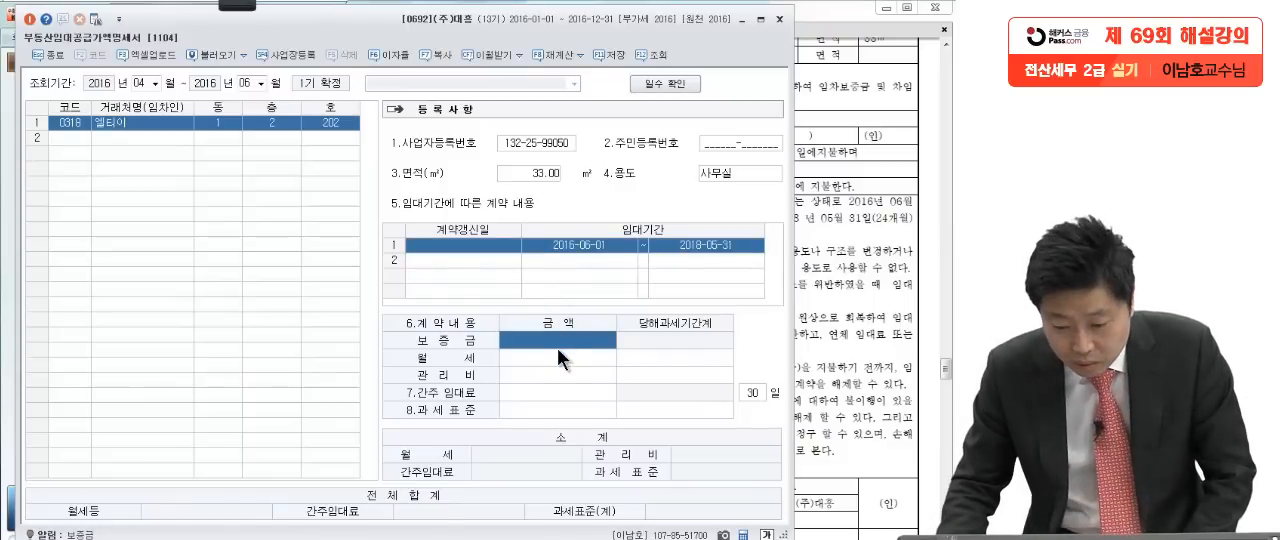
# Step: Enter the 계약내용 amounts for 엘티이 with 보증금 10,000,000 and 월세 1,000,000
pyautogui.click(609, 351)
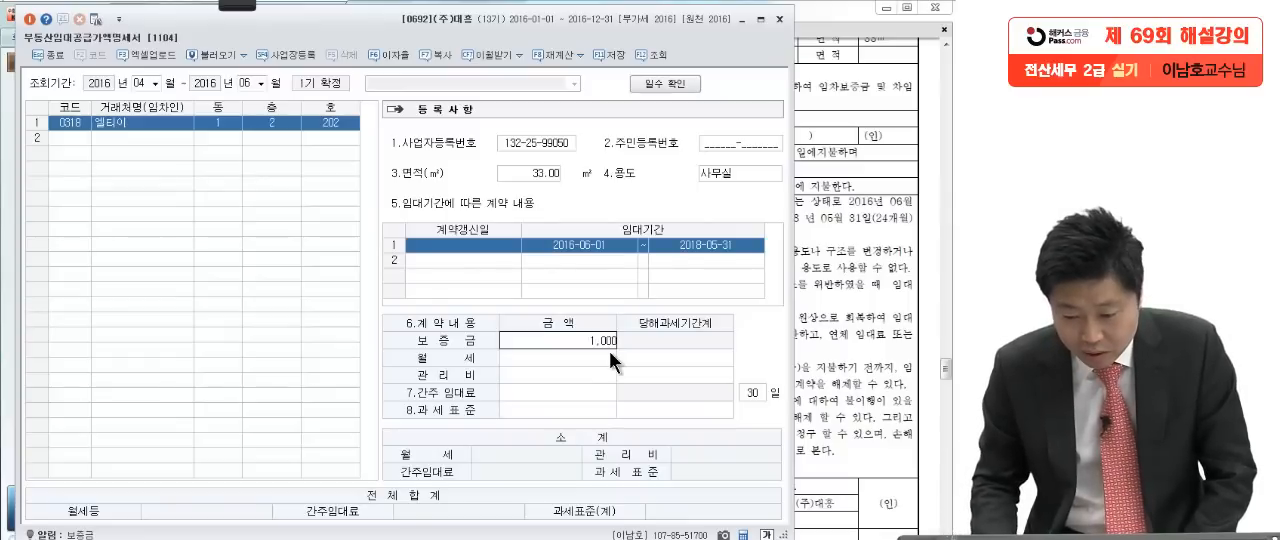
pyautogui.press('Return')
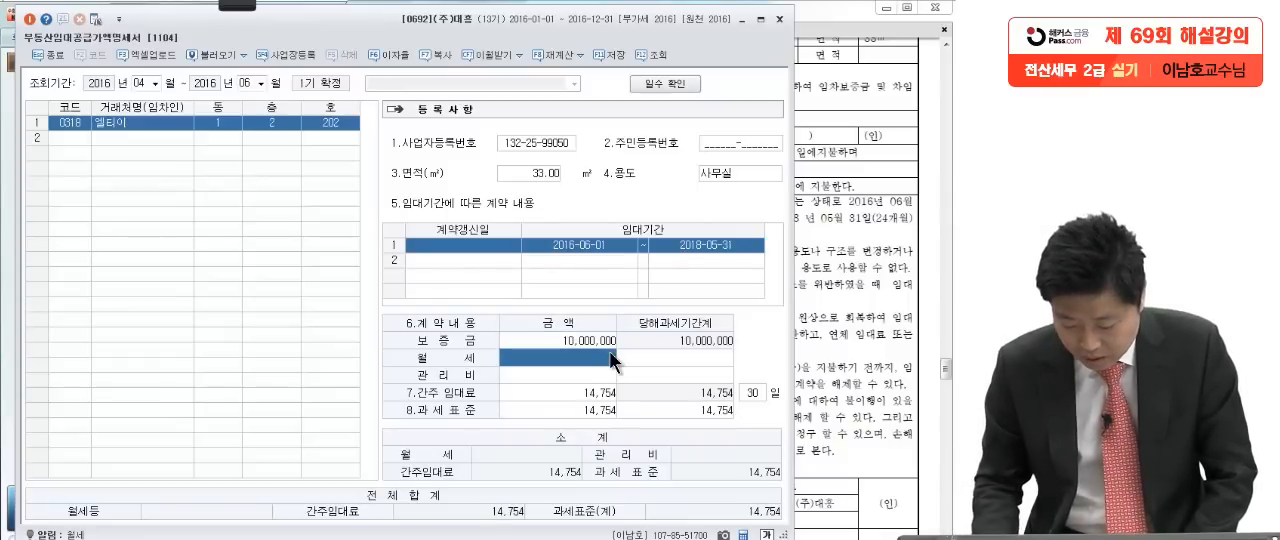
pyautogui.write('1000000')
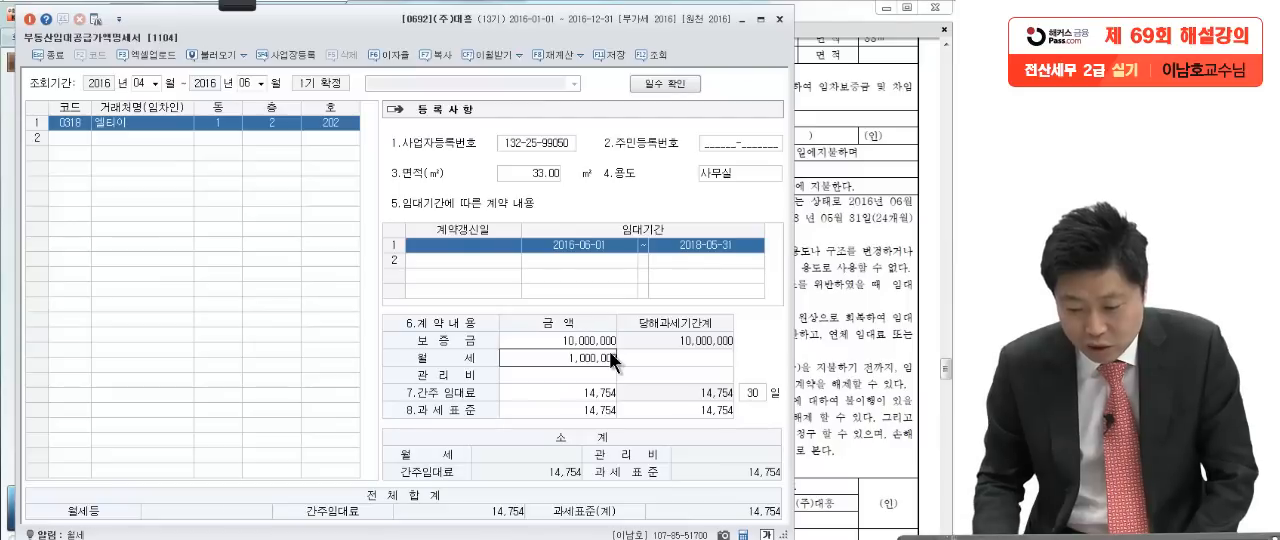
pyautogui.press('Return')
pyautogui.click(587, 357)
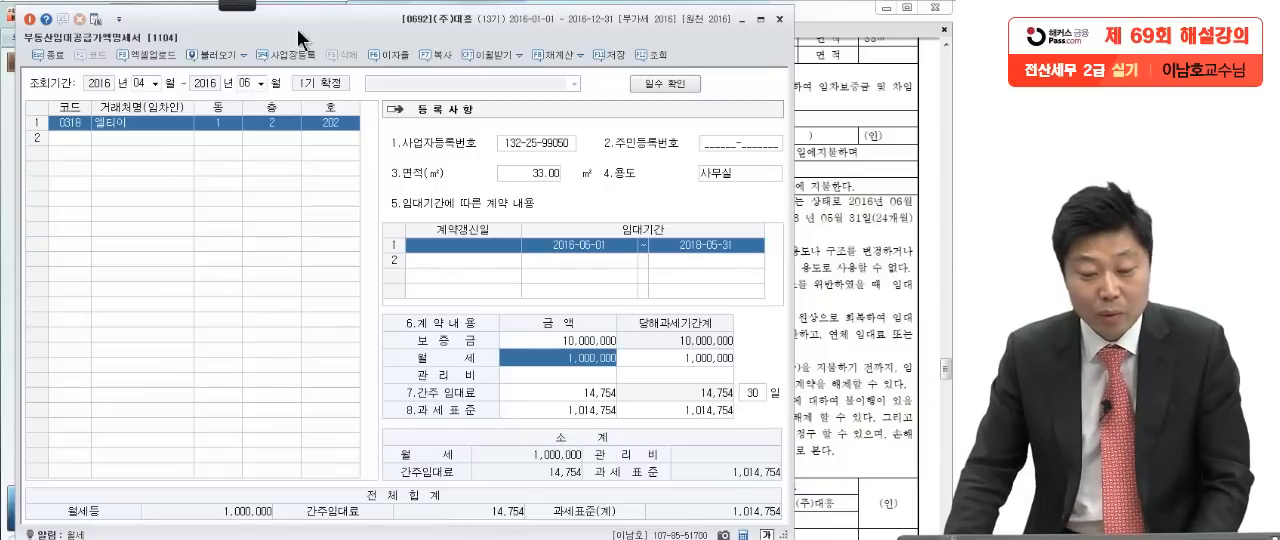
# Step: Mark the 월세등 and 간주임대료 totals and the lease start date with the on-screen pen, write "10,000,000 ×" and clear the marks
pyautogui.click(237, 4)
pyautogui.click(24, 20)
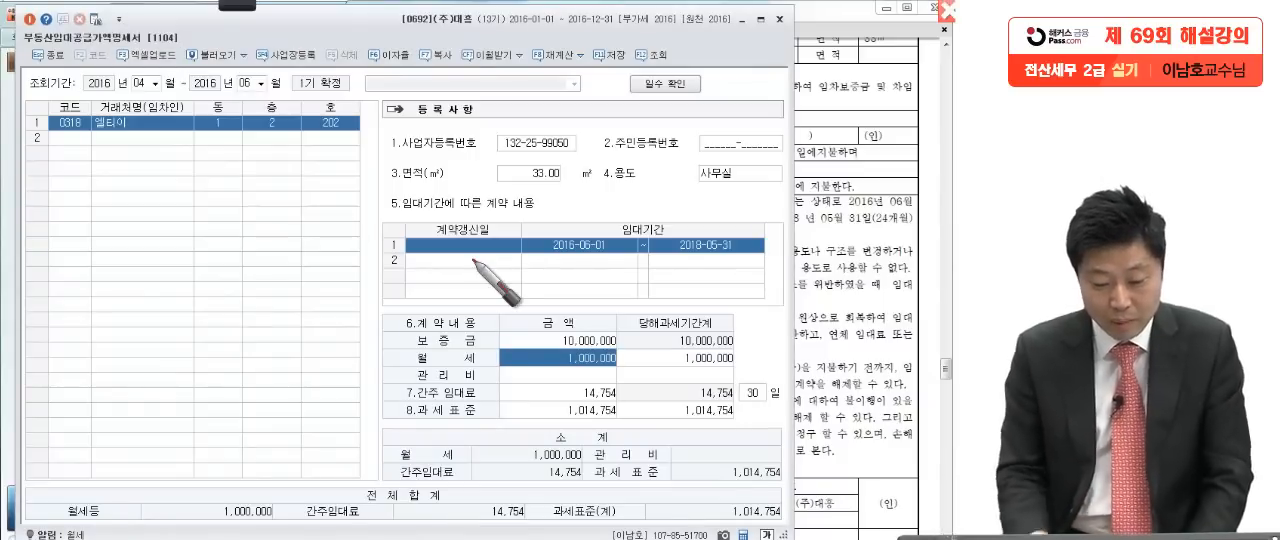
pyautogui.moveTo(240, 490); pyautogui.dragTo(236, 498)
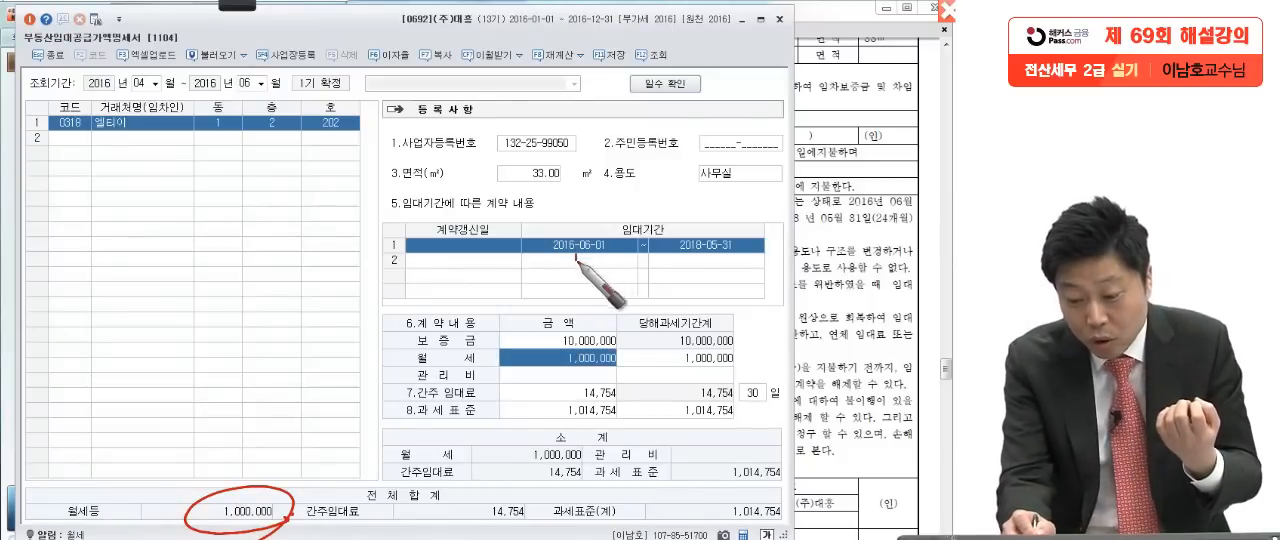
pyautogui.moveTo(576, 257); pyautogui.dragTo(614, 260)
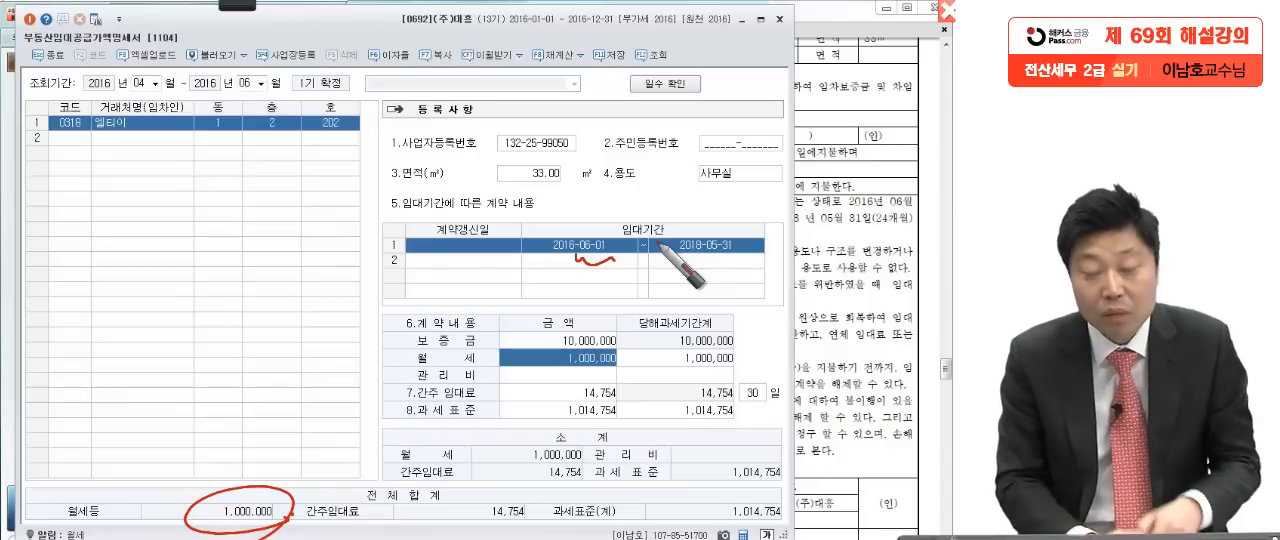
pyautogui.moveTo(530, 500); pyautogui.dragTo(486, 464)
pyautogui.moveTo(96, 172)
pyautogui.mouseDown()
pyautogui.moveTo(90, 205)
pyautogui.moveTo(262, 196)
pyautogui.moveTo(318, 178)
pyautogui.moveTo(282, 214)
pyautogui.mouseUp()
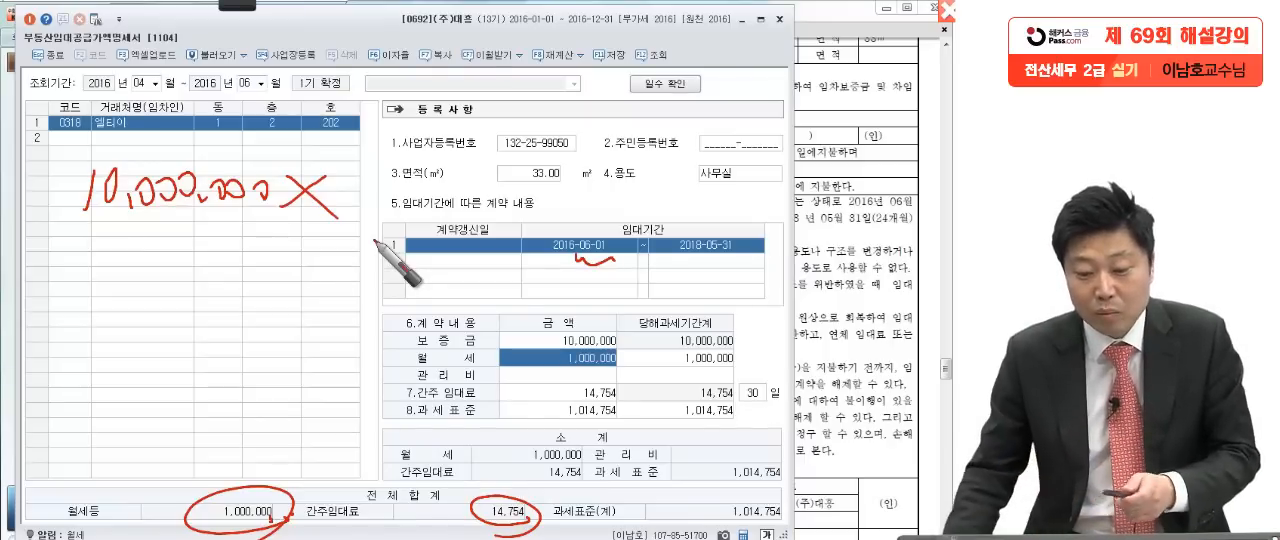
pyautogui.press('Escape')
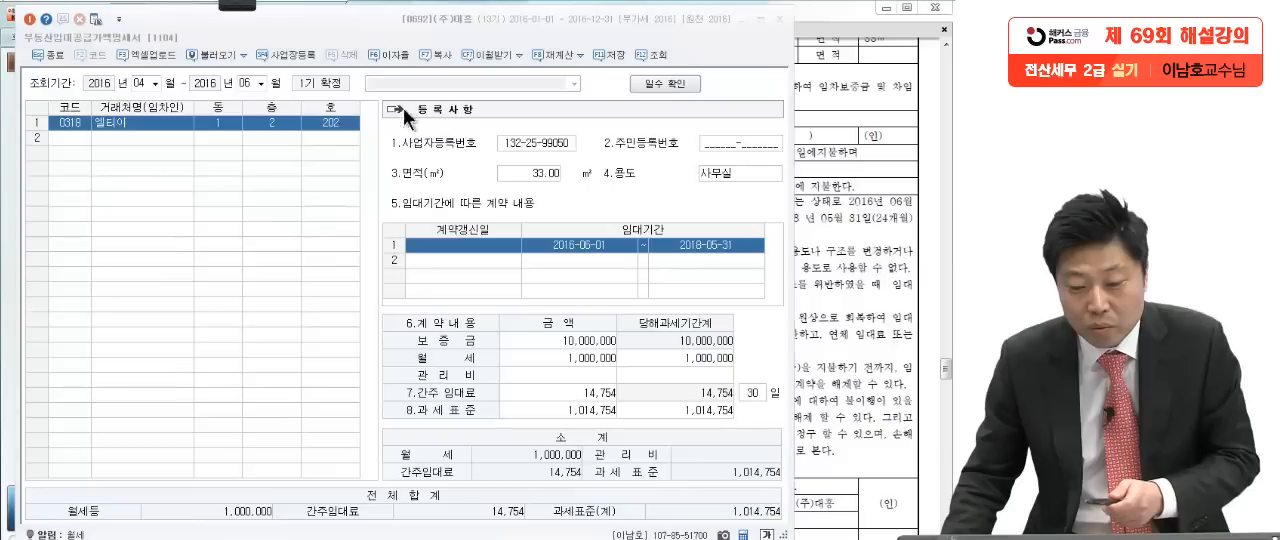
# Step: Check the 적용이자율 used for the deemed rent in the 이자율 설정 dialog and close it
pyautogui.click(389, 54)
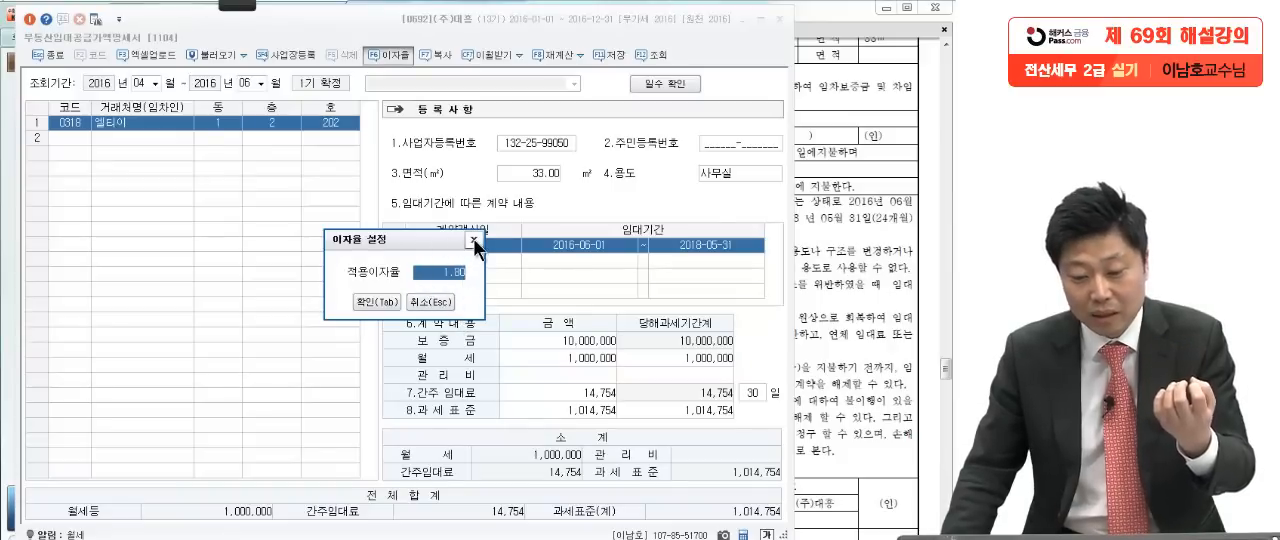
pyautogui.press('Escape')
# Step: Write the deemed rent formula "10,000,000 × 1.8%" over the form with the on-screen pen and underline it
pyautogui.moveTo(223, 6)
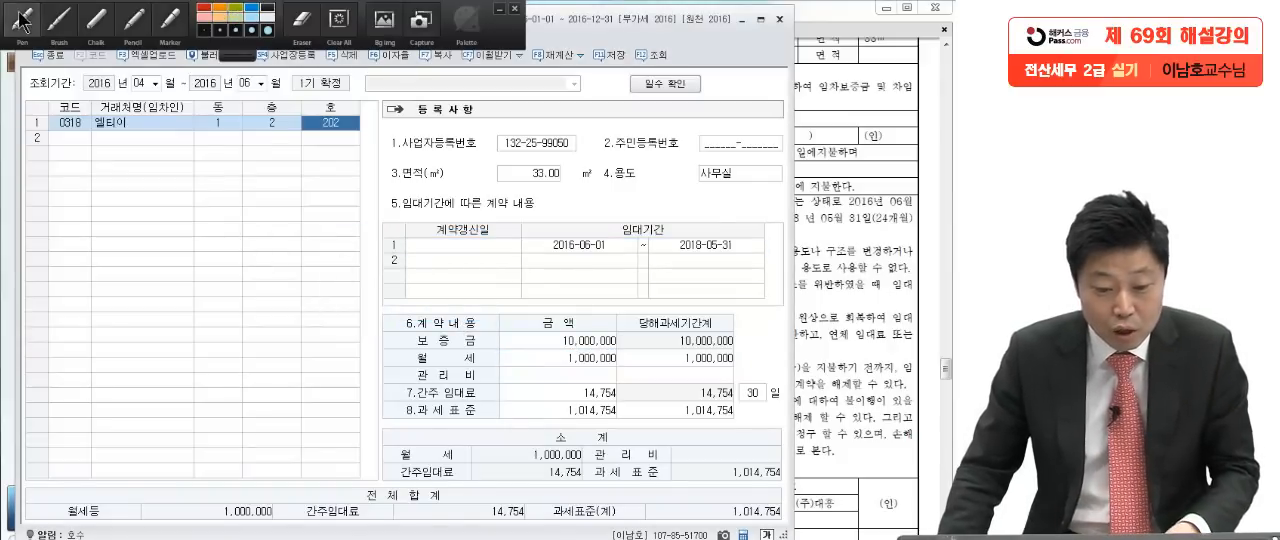
pyautogui.click(22, 20)
pyautogui.moveTo(73, 174)
pyautogui.mouseDown()
pyautogui.moveTo(149, 194)
pyautogui.moveTo(286, 184)
pyautogui.moveTo(314, 206)
pyautogui.moveTo(292, 208)
pyautogui.moveTo(314, 212)
pyautogui.mouseUp()
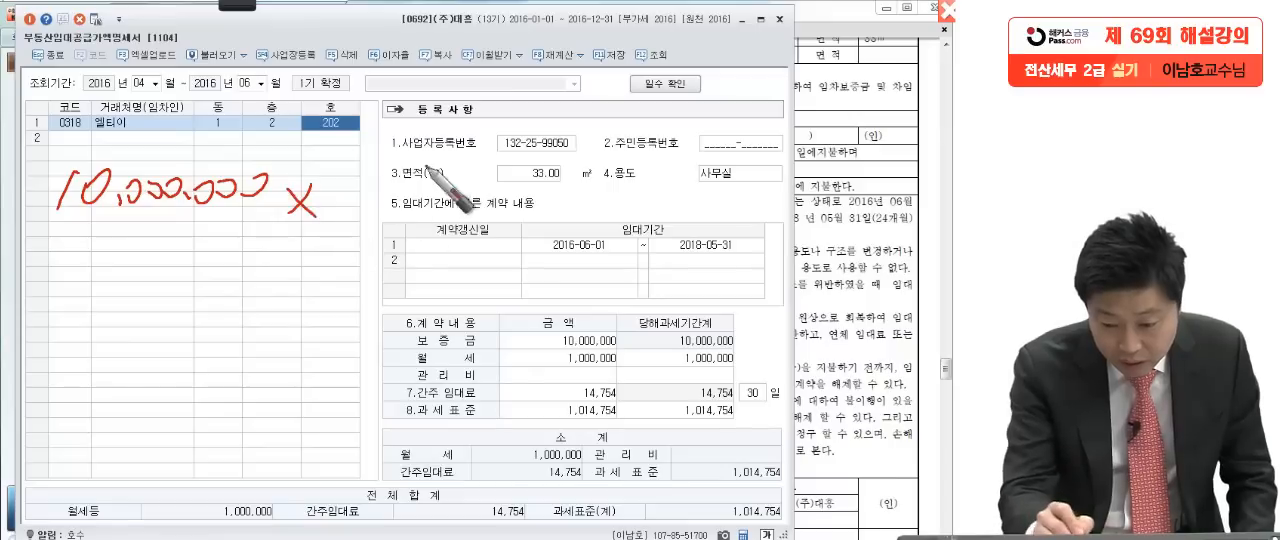
pyautogui.moveTo(382, 172)
pyautogui.mouseDown()
pyautogui.moveTo(370, 212)
pyautogui.moveTo(400, 206)
pyautogui.mouseUp()
pyautogui.moveTo(462, 172); pyautogui.dragTo(441, 216)
pyautogui.moveTo(468, 196); pyautogui.dragTo(474, 206)
pyautogui.moveTo(440, 153); pyautogui.dragTo(442, 172)
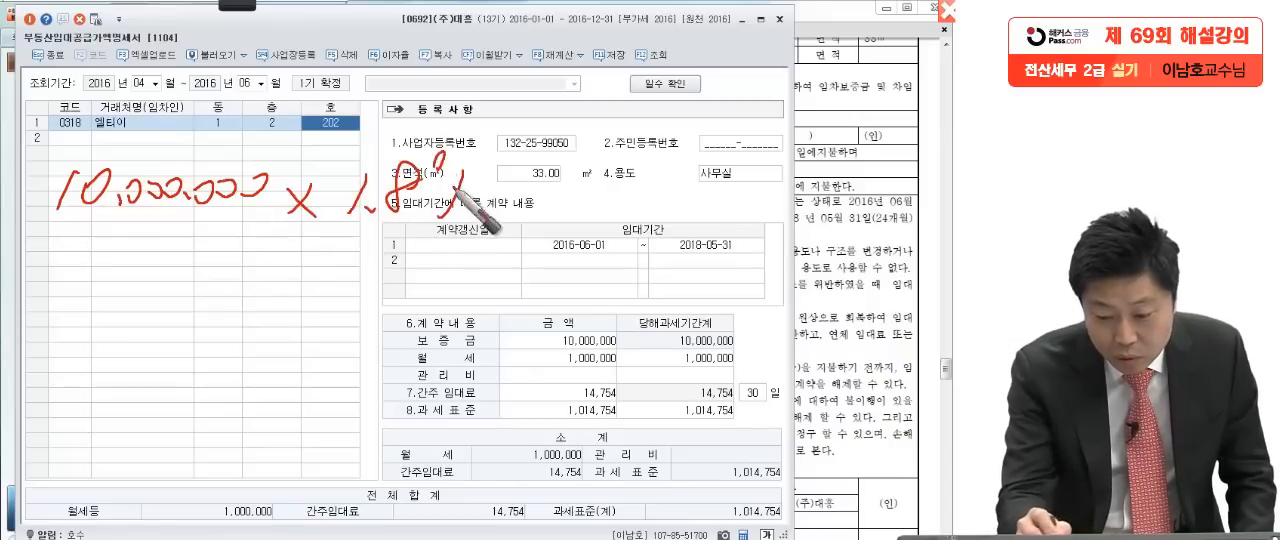
pyautogui.moveTo(50, 233); pyautogui.dragTo(510, 234)
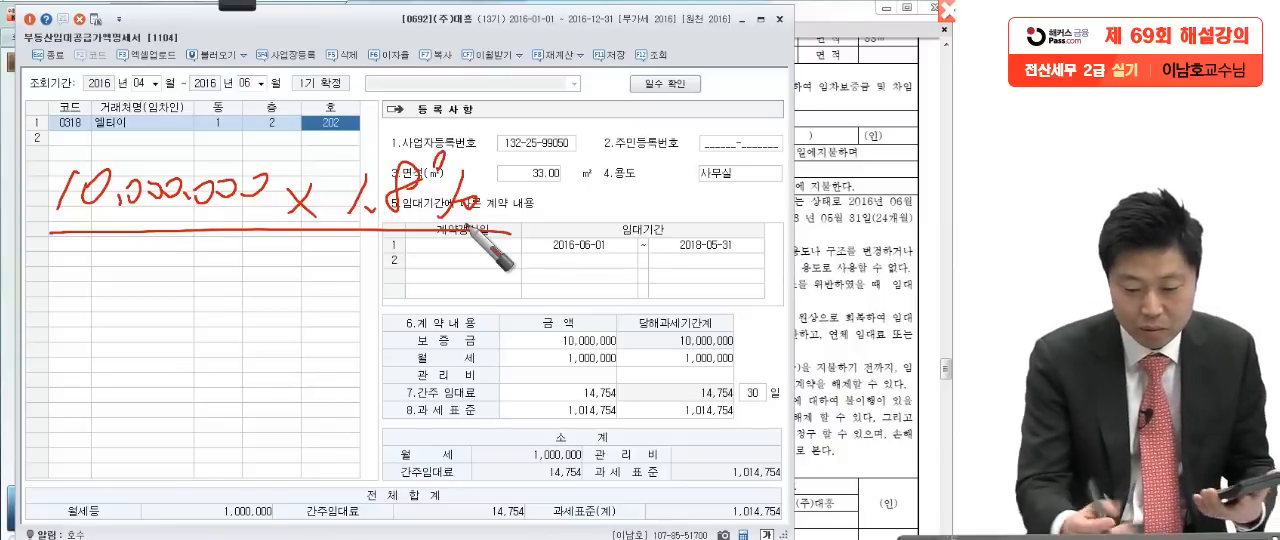
# Step: Write and circle the annual interest 180,000 and add "× /366" as the circled day denominator with the on-screen pen
pyautogui.moveTo(196, 274)
pyautogui.mouseDown()
pyautogui.moveTo(280, 276)
pyautogui.moveTo(308, 310)
pyautogui.moveTo(337, 300)
pyautogui.moveTo(150, 330)
pyautogui.moveTo(303, 427)
pyautogui.mouseUp()
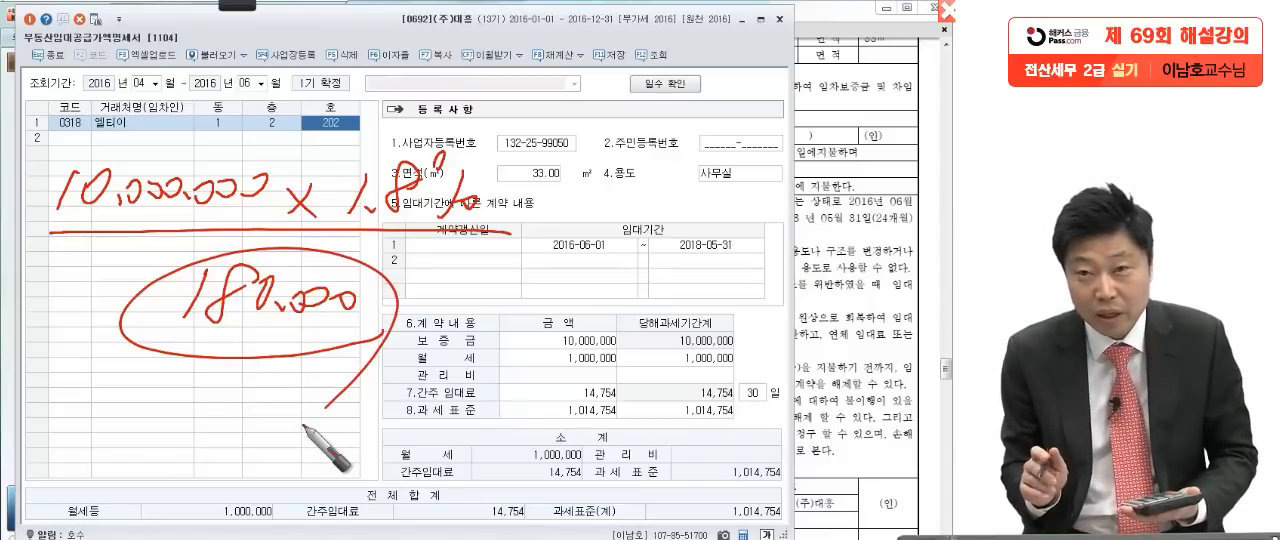
pyautogui.moveTo(303, 427)
pyautogui.mouseDown()
pyautogui.moveTo(540, 190)
pyautogui.moveTo(740, 195)
pyautogui.moveTo(620, 252)
pyautogui.moveTo(700, 262)
pyautogui.moveTo(715, 240)
pyautogui.mouseUp()
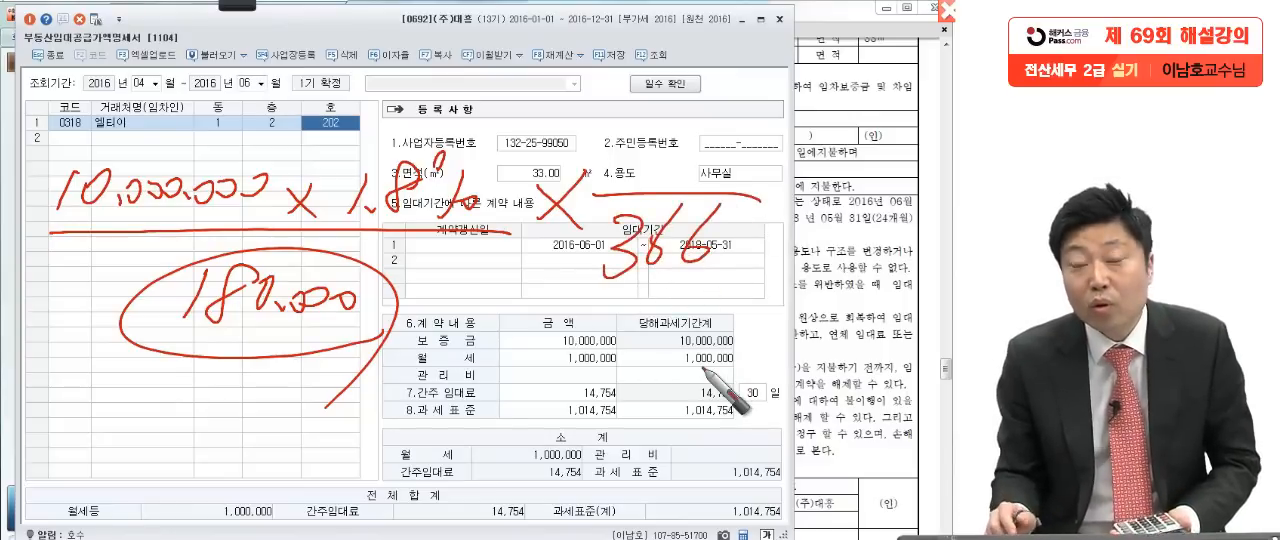
pyautogui.moveTo(724, 265)
pyautogui.mouseDown()
pyautogui.moveTo(584, 243)
pyautogui.moveTo(718, 306)
pyautogui.mouseUp()
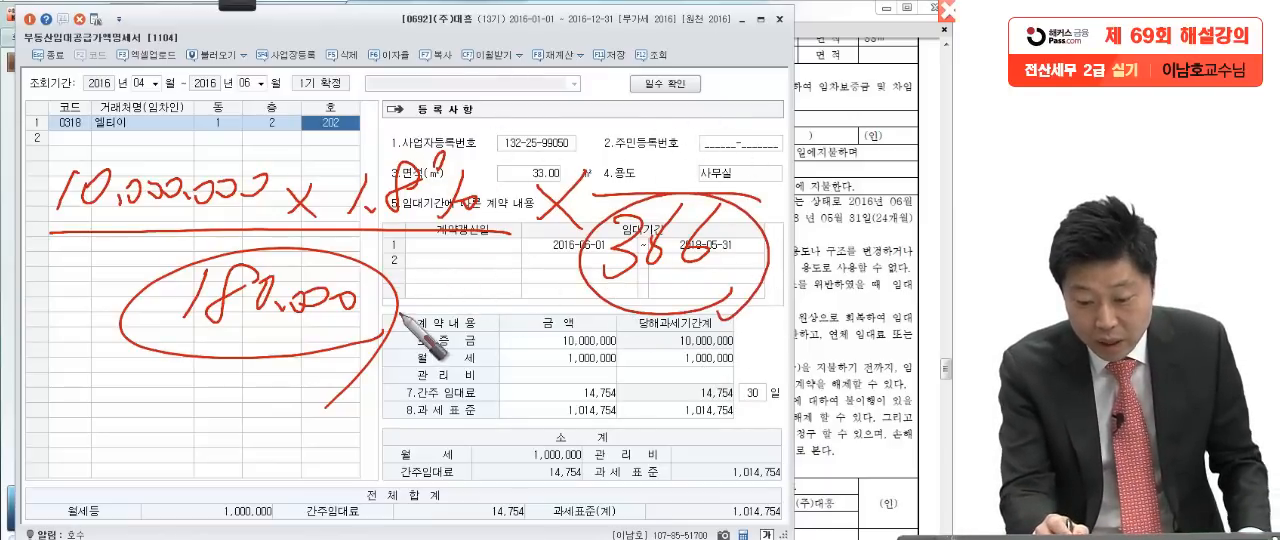
pyautogui.moveTo(175, 335); pyautogui.dragTo(373, 329)
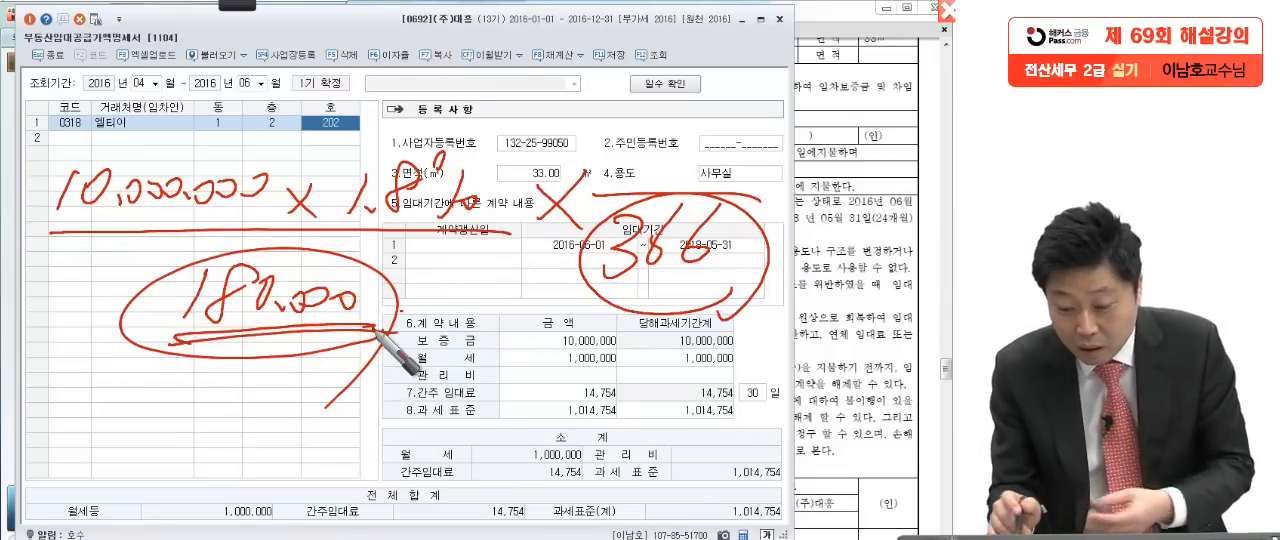
pyautogui.moveTo(612, 256); pyautogui.dragTo(566, 253)
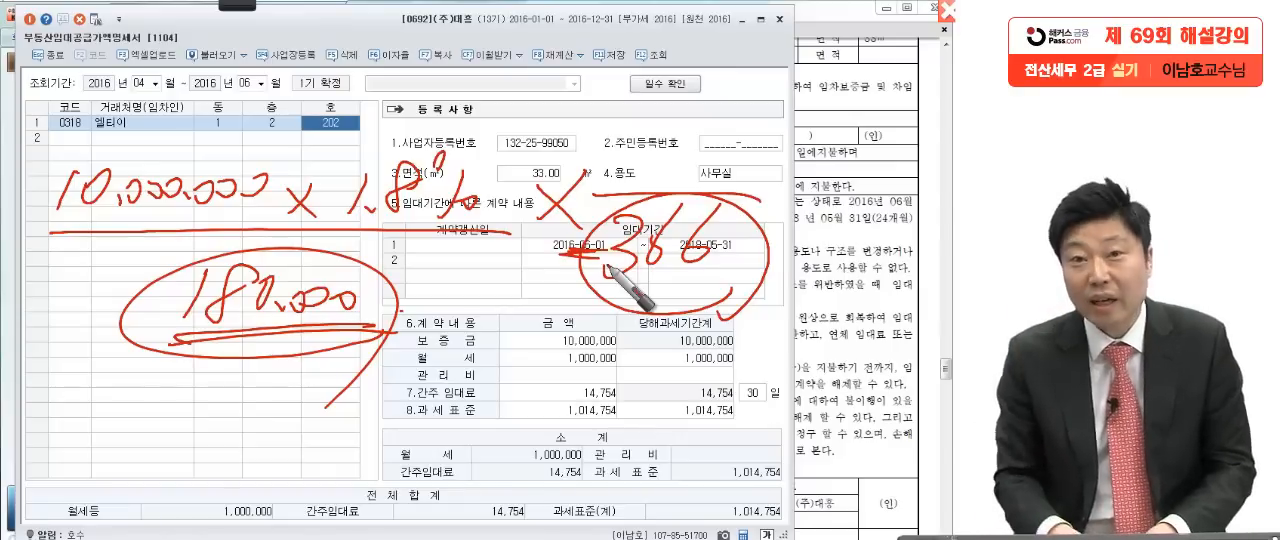
# Step: Write 30 above the 366 in the formula and link the fraction to a box around the contract's lease dates
pyautogui.moveTo(638, 134)
pyautogui.mouseDown()
pyautogui.moveTo(649, 152)
pyautogui.moveTo(636, 167)
pyautogui.mouseUp()
pyautogui.moveTo(682, 140); pyautogui.dragTo(684, 141)
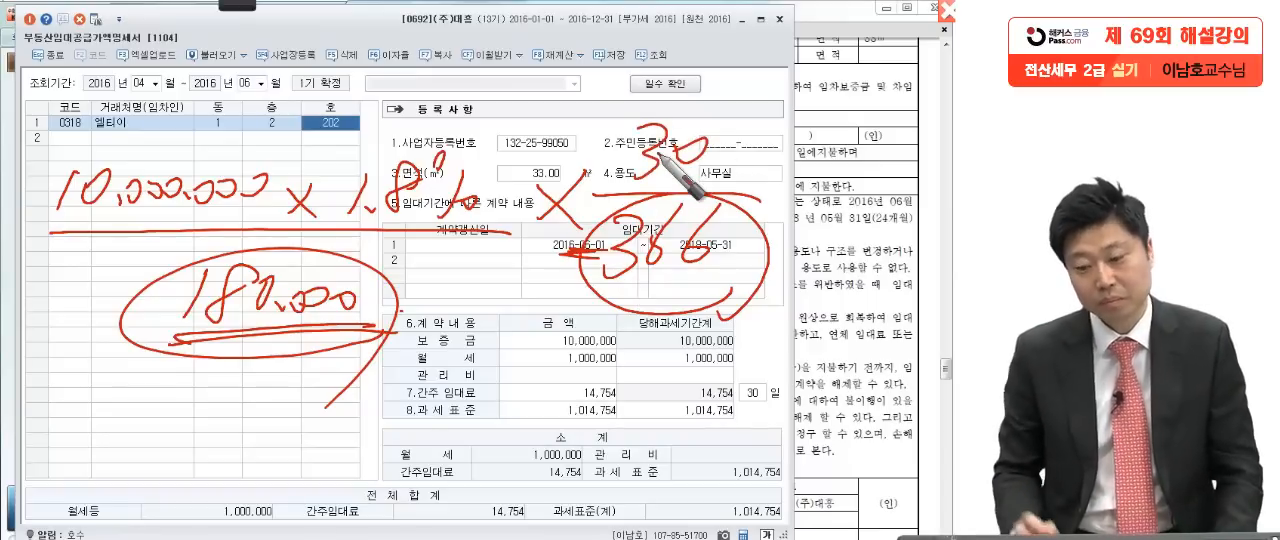
pyautogui.moveTo(763, 183); pyautogui.dragTo(788, 185)
pyautogui.moveTo(760, 209); pyautogui.dragTo(797, 207)
pyautogui.moveTo(802, 165); pyautogui.dragTo(808, 239)
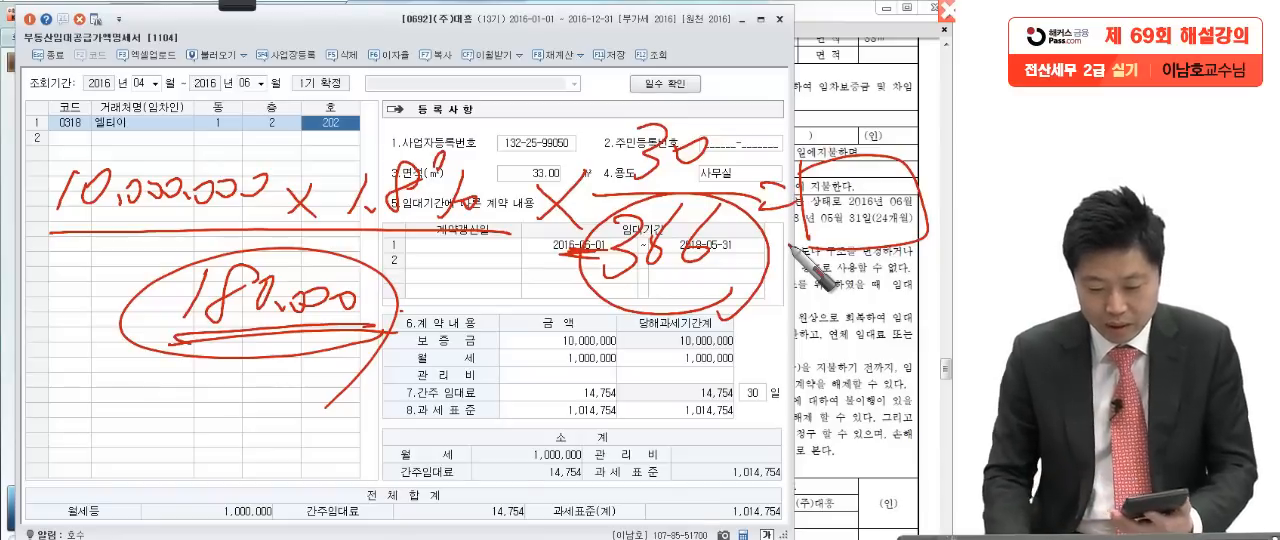
# Step: Write and circle the result 14,754, circle the matching 간주임대료 total and clear all the pen marks
pyautogui.moveTo(482, 391); pyautogui.dragTo(456, 427)
pyautogui.moveTo(498, 397)
pyautogui.mouseDown()
pyautogui.moveTo(527, 419)
pyautogui.moveTo(497, 443)
pyautogui.mouseUp()
pyautogui.moveTo(512, 441); pyautogui.dragTo(512, 450)
pyautogui.moveTo(534, 407); pyautogui.dragTo(531, 458)
pyautogui.moveTo(574, 408)
pyautogui.mouseDown()
pyautogui.moveTo(566, 440)
pyautogui.moveTo(603, 404)
pyautogui.mouseUp()
pyautogui.moveTo(630, 405)
pyautogui.mouseDown()
pyautogui.moveTo(656, 431)
pyautogui.moveTo(622, 444)
pyautogui.mouseUp()
pyautogui.moveTo(674, 452)
pyautogui.mouseDown()
pyautogui.moveTo(575, 371)
pyautogui.moveTo(648, 475)
pyautogui.mouseUp()
pyautogui.moveTo(538, 529)
pyautogui.mouseDown()
pyautogui.moveTo(522, 501)
pyautogui.moveTo(510, 535)
pyautogui.mouseUp()
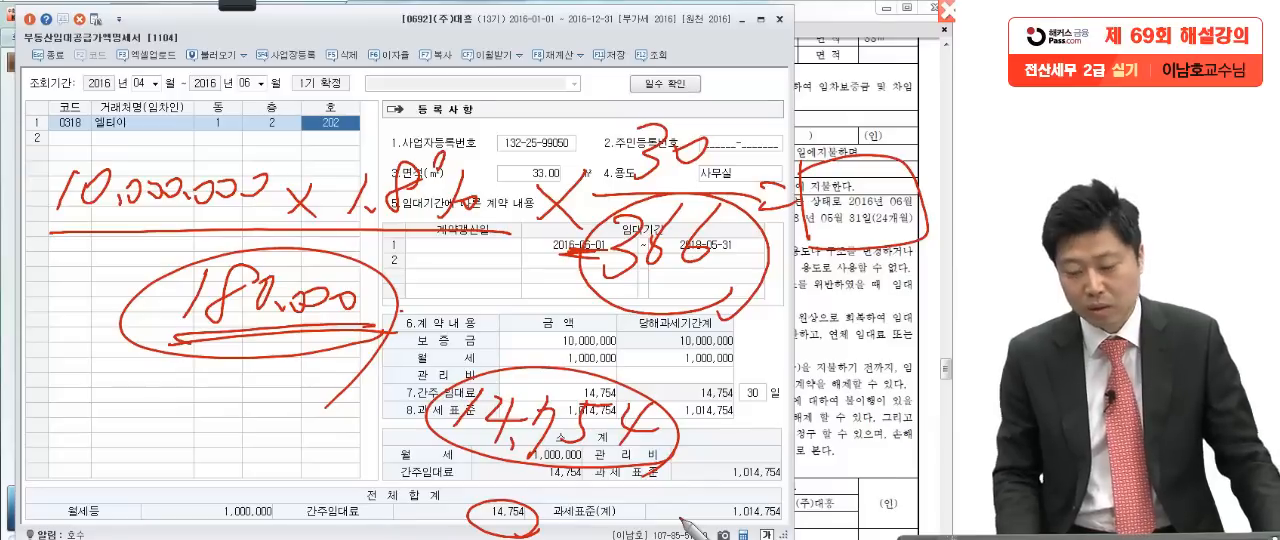
pyautogui.press('Escape')
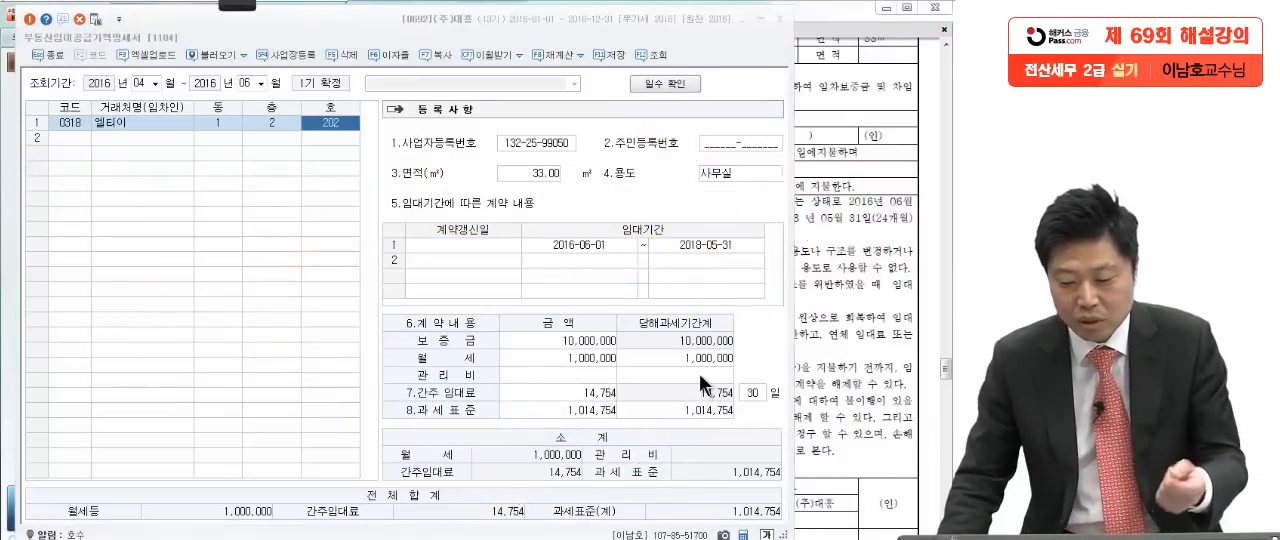
# Step: Check the number of days applied to the deposit interest in the 일수 확인 dialog and close it
pyautogui.click(700, 373)
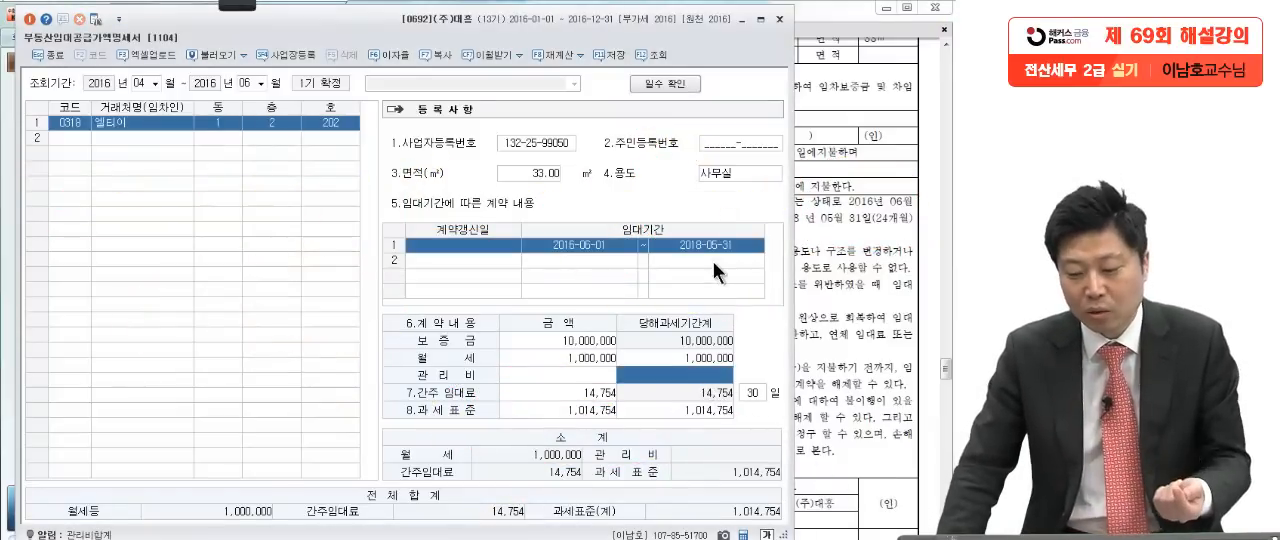
pyautogui.click(714, 244)
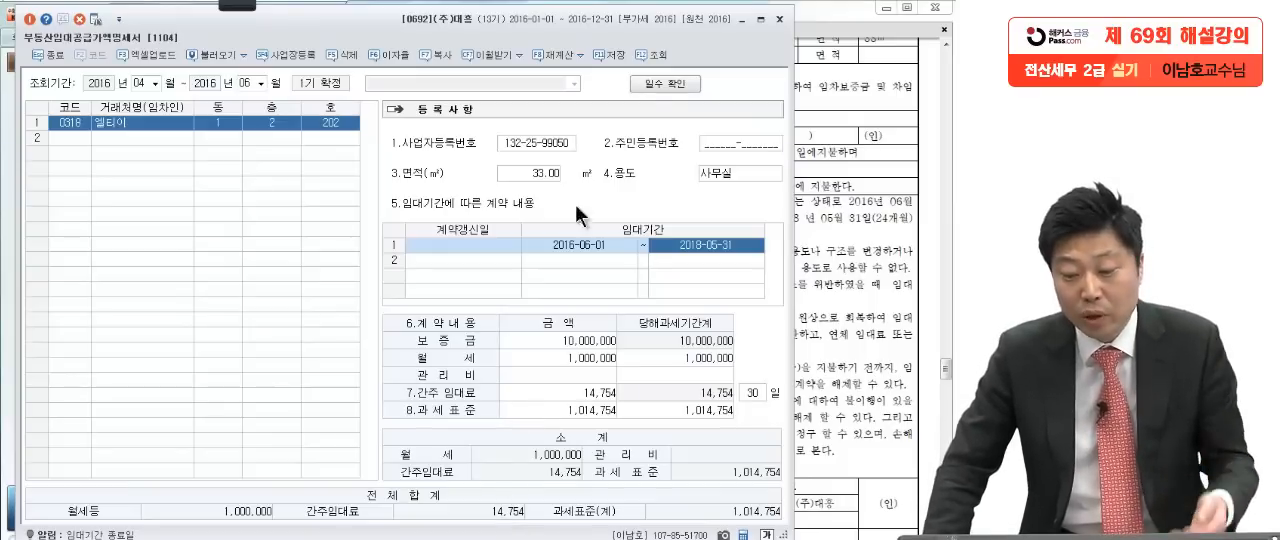
pyautogui.click(673, 85)
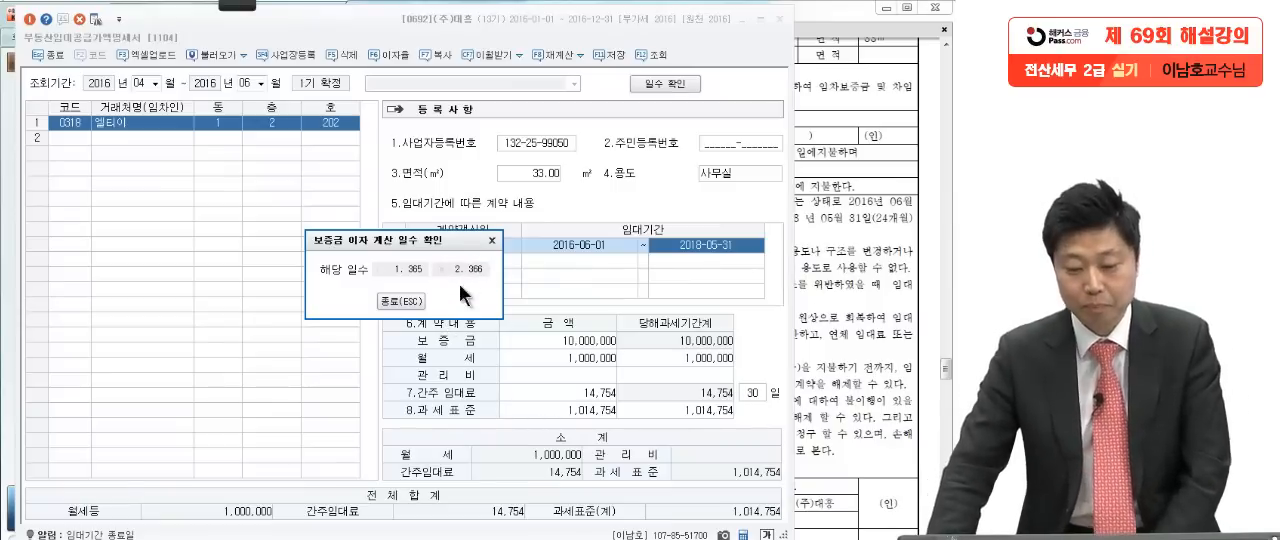
pyautogui.click(490, 241)
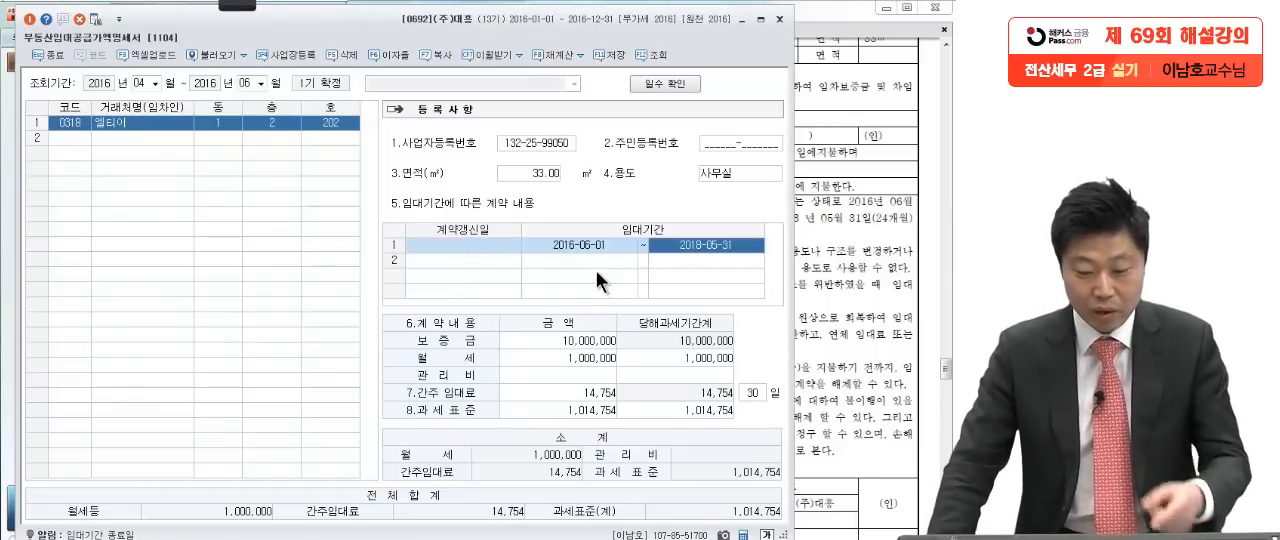
# Step: Open the 부가가치세신고서 for April 1 to June 30, 2016 as 정기신고 without loading the previously saved data
pyautogui.moveTo(512, 33); pyautogui.dragTo(522, 33)
pyautogui.press('Escape')
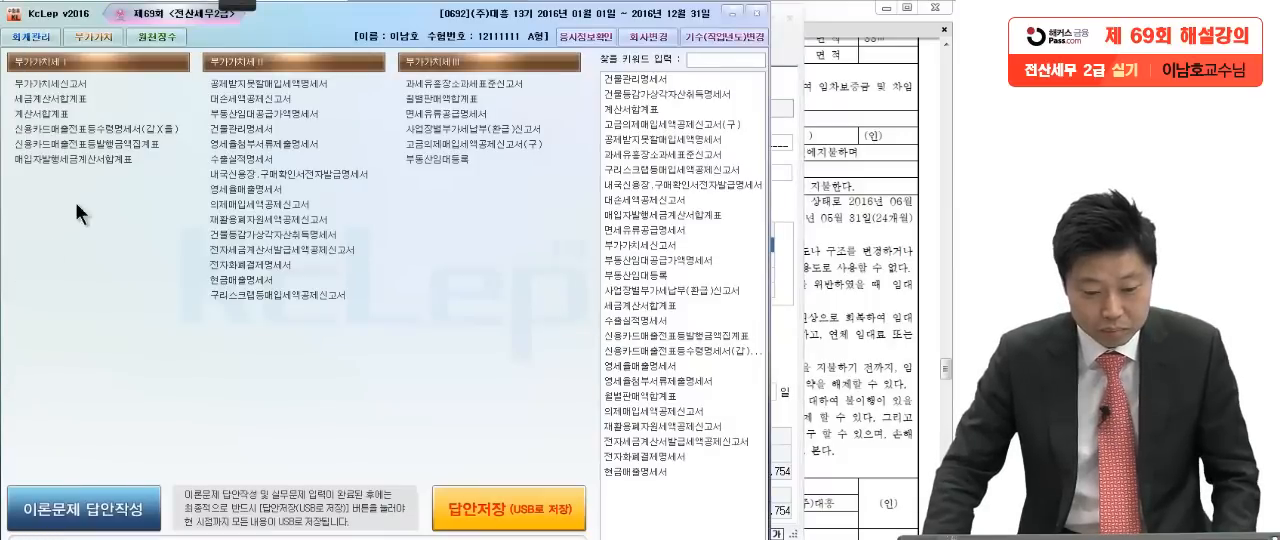
pyautogui.click(80, 86)
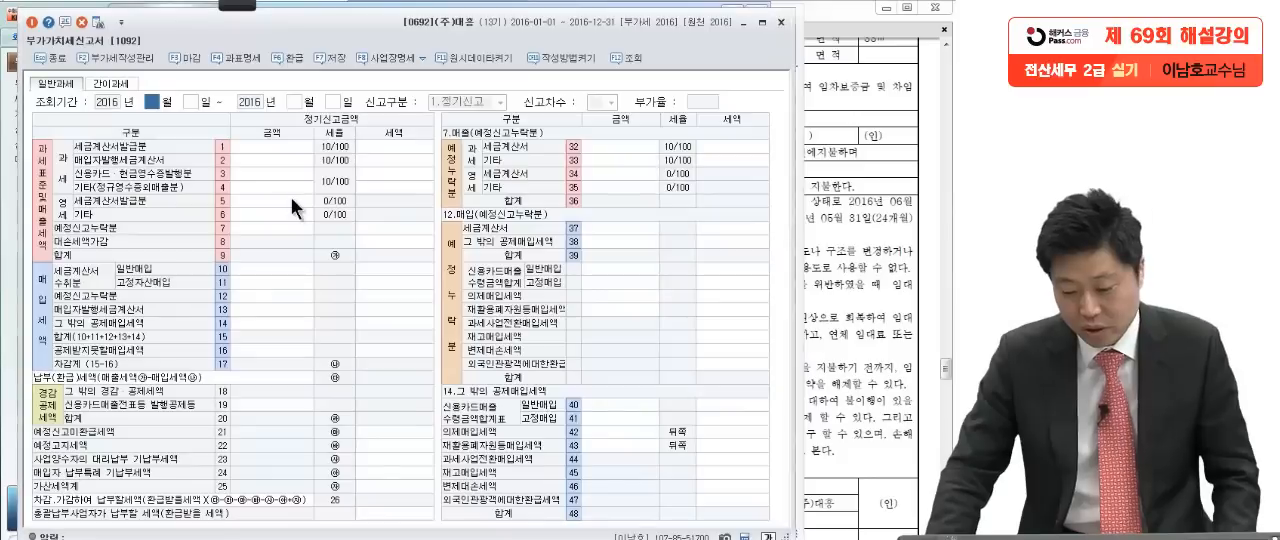
pyautogui.write('4')
pyautogui.press('Return')
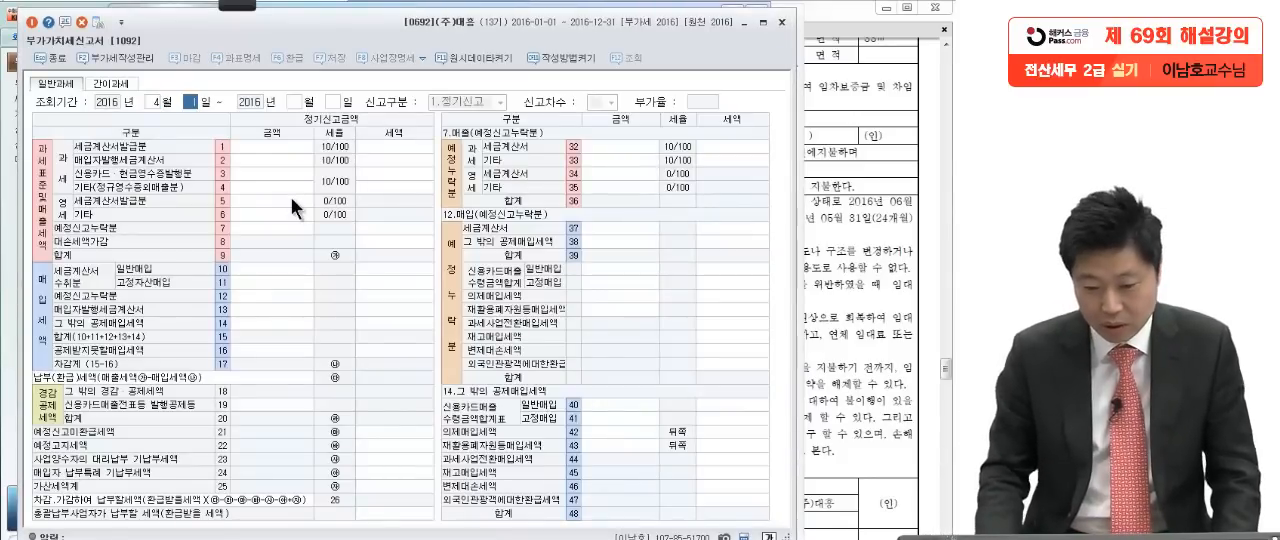
pyautogui.press('Return')
pyautogui.write('6')
pyautogui.press('Return')
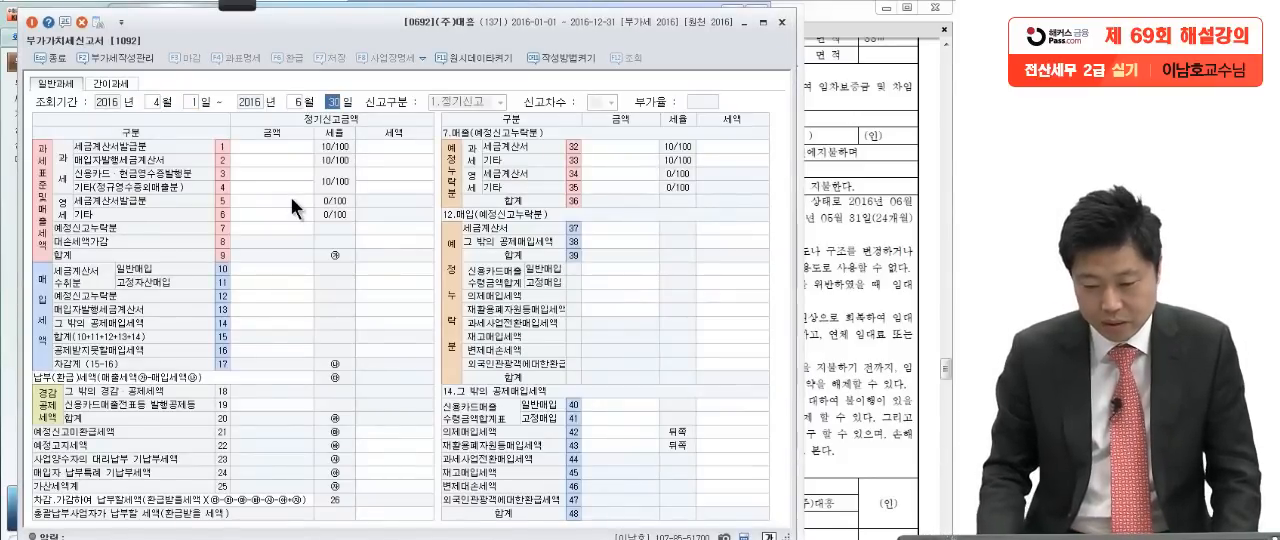
pyautogui.press('Return')
pyautogui.press('Return')
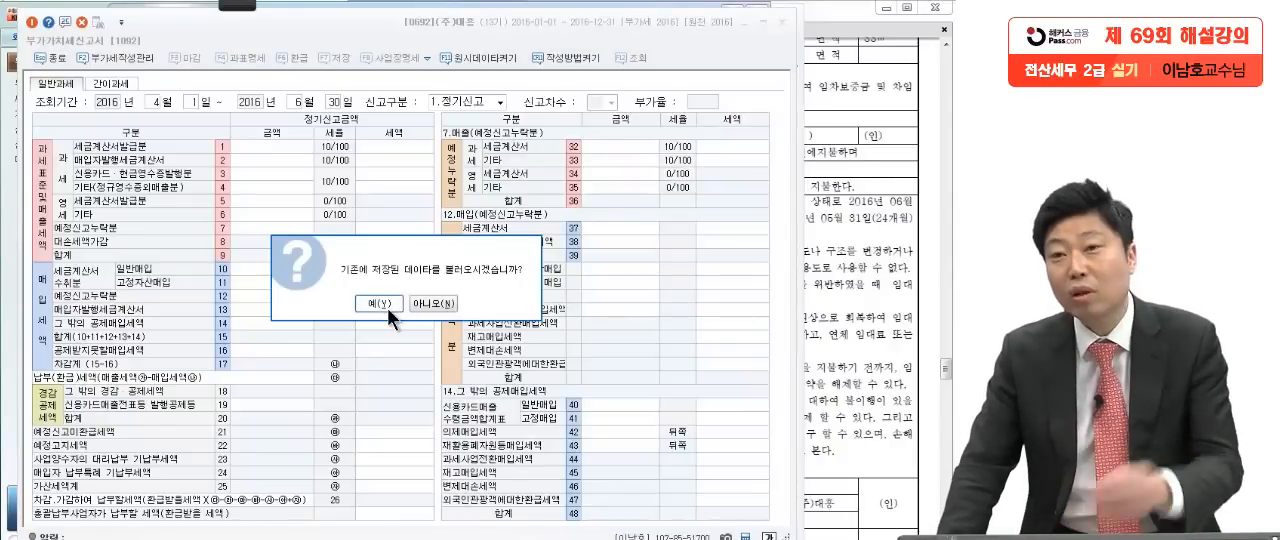
pyautogui.click(425, 305)
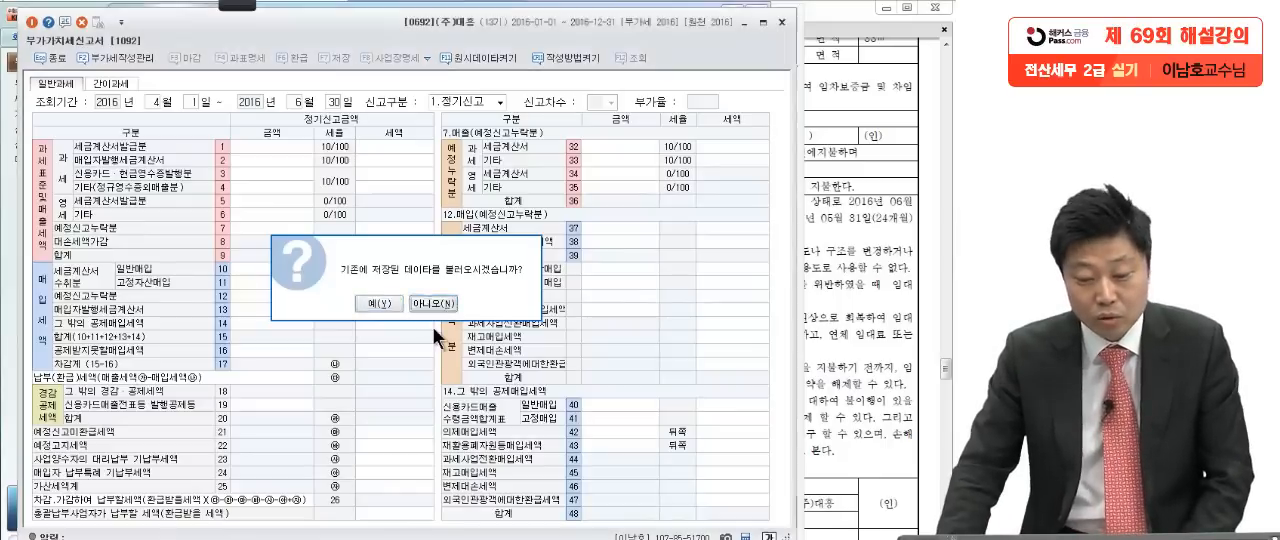
pyautogui.click(363, 352)
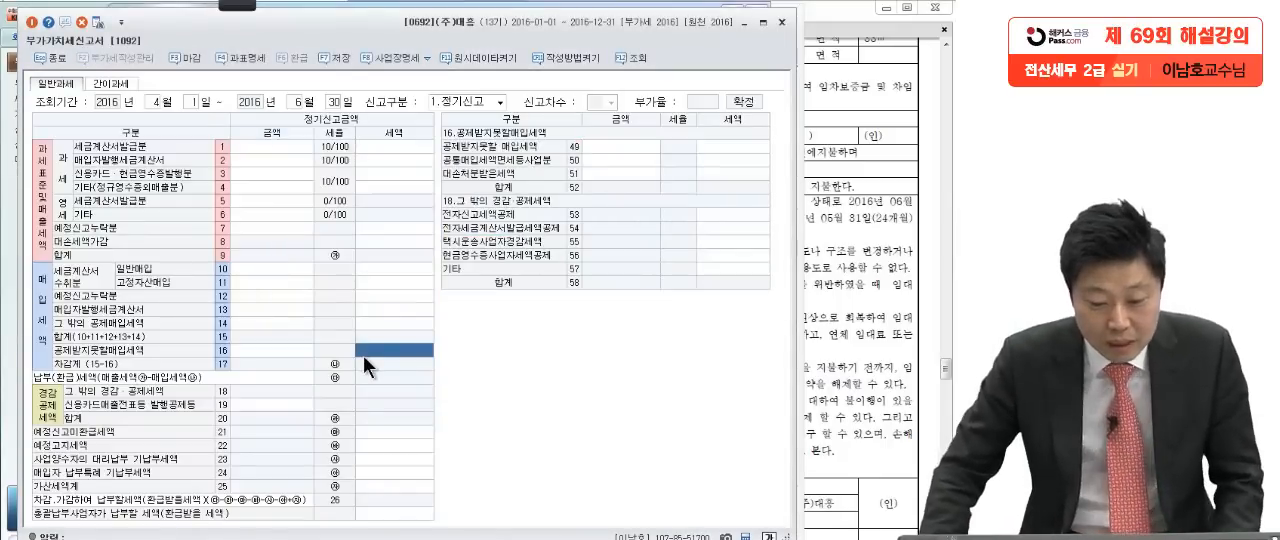
# Step: Check the monthly rent in the exam contract and enter 1,000,000 as the 과세 세금계산서발급분 amount in row 1
pyautogui.click(285, 147)
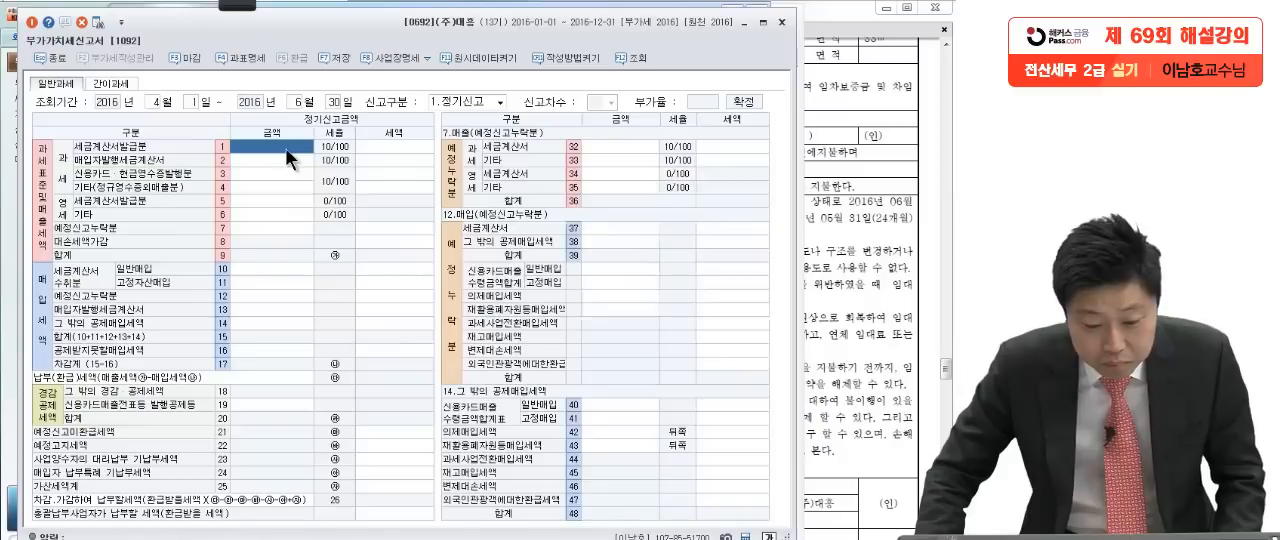
pyautogui.click(845, 330)
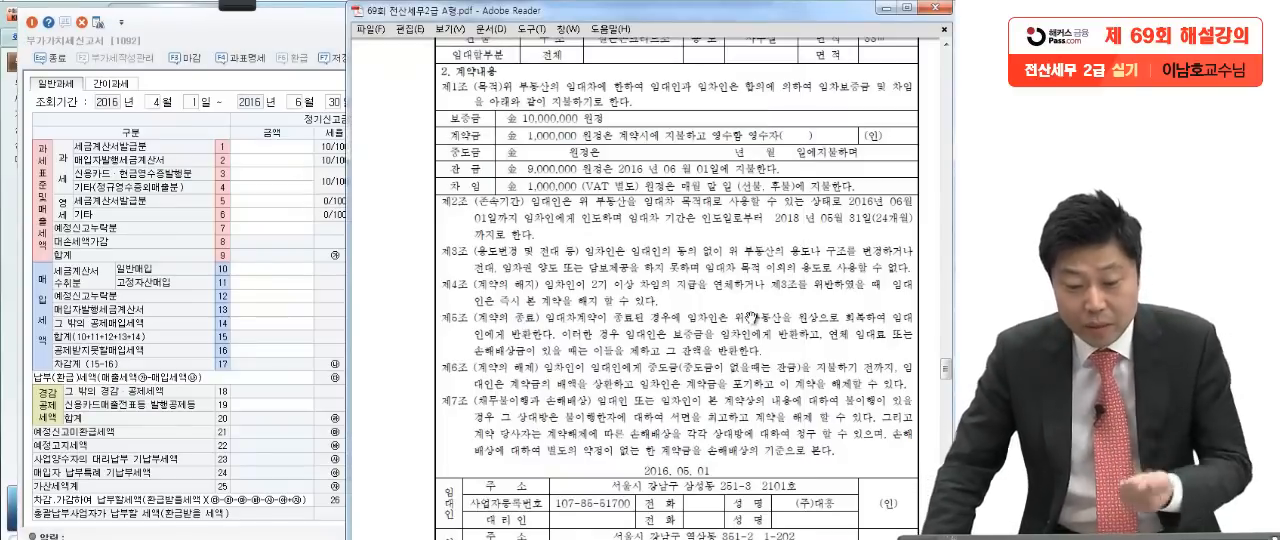
pyautogui.click(272, 144)
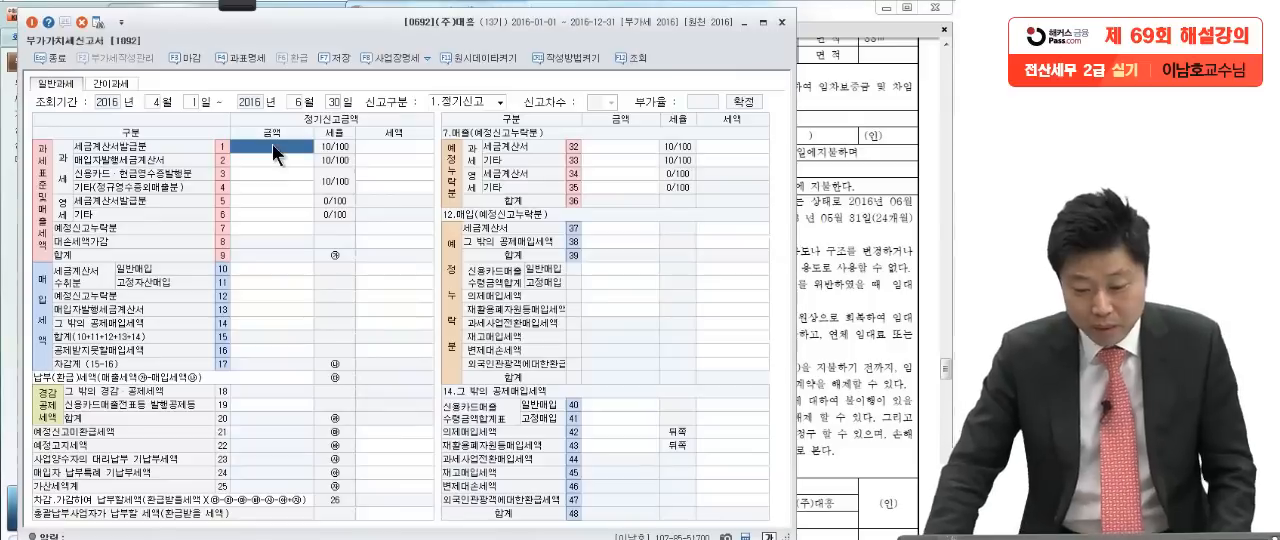
pyautogui.click(272, 144)
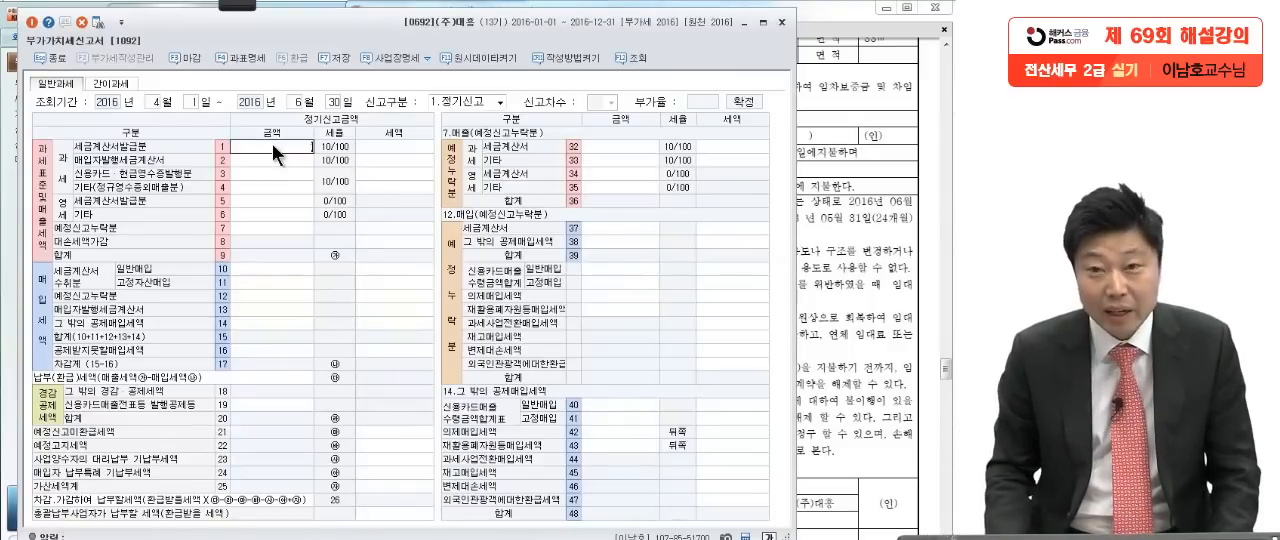
pyautogui.write('1,000,00')
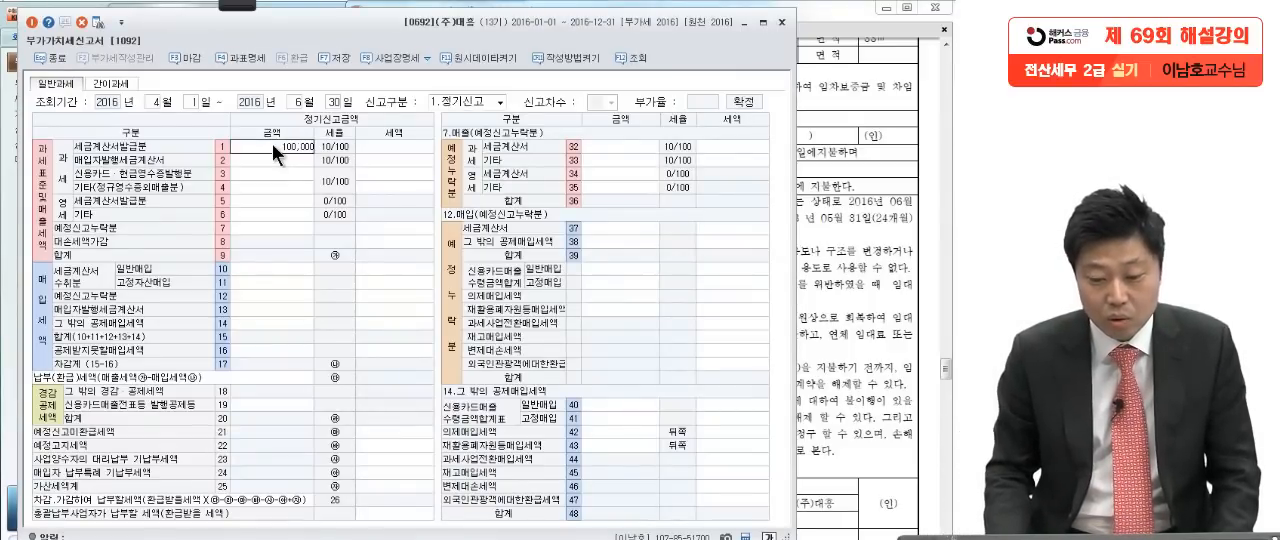
pyautogui.write('0')
pyautogui.press('Return')
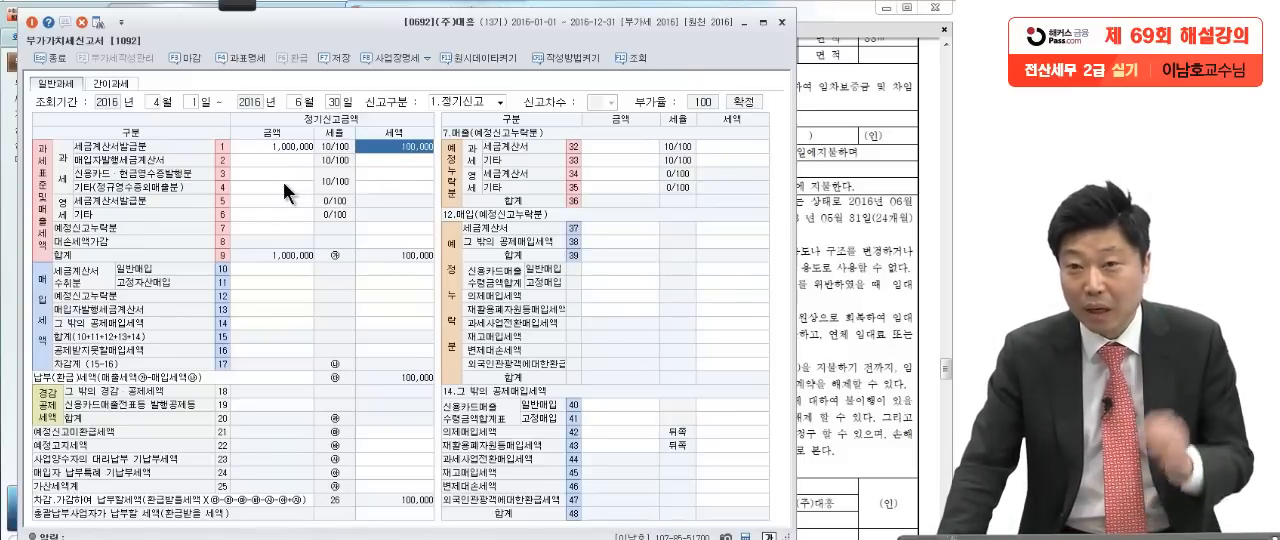
# Step: Check the 간주임대료 in the rental statement and enter 14,754 as the 기타(정규영수증외매출분) amount in row 4 of the return
pyautogui.click(256, 187)
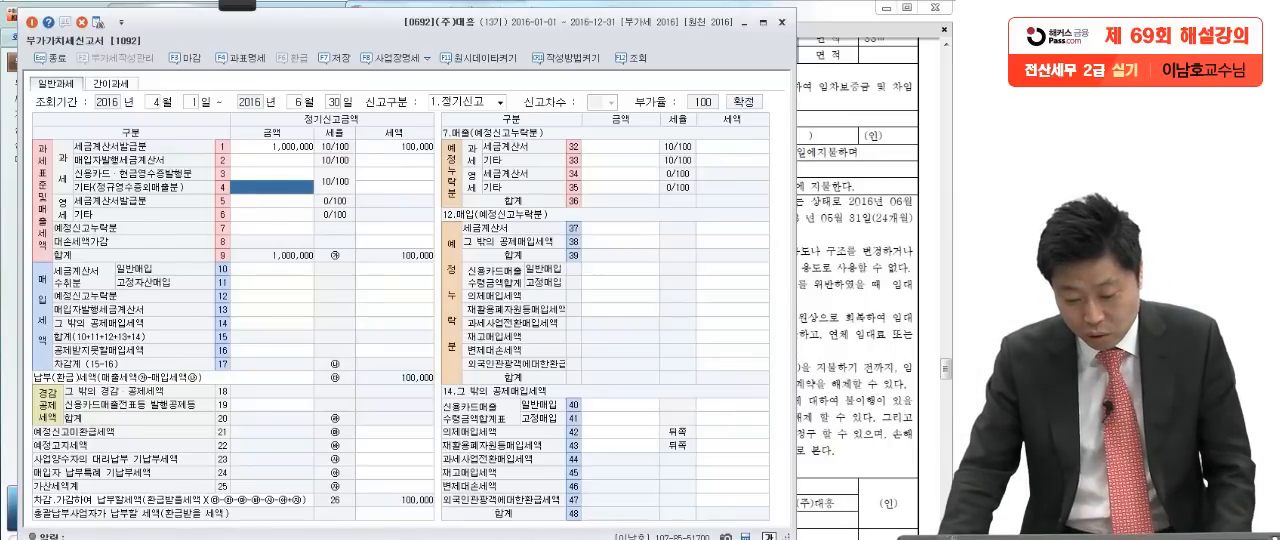
pyautogui.hotkey('alt', 'Tab')
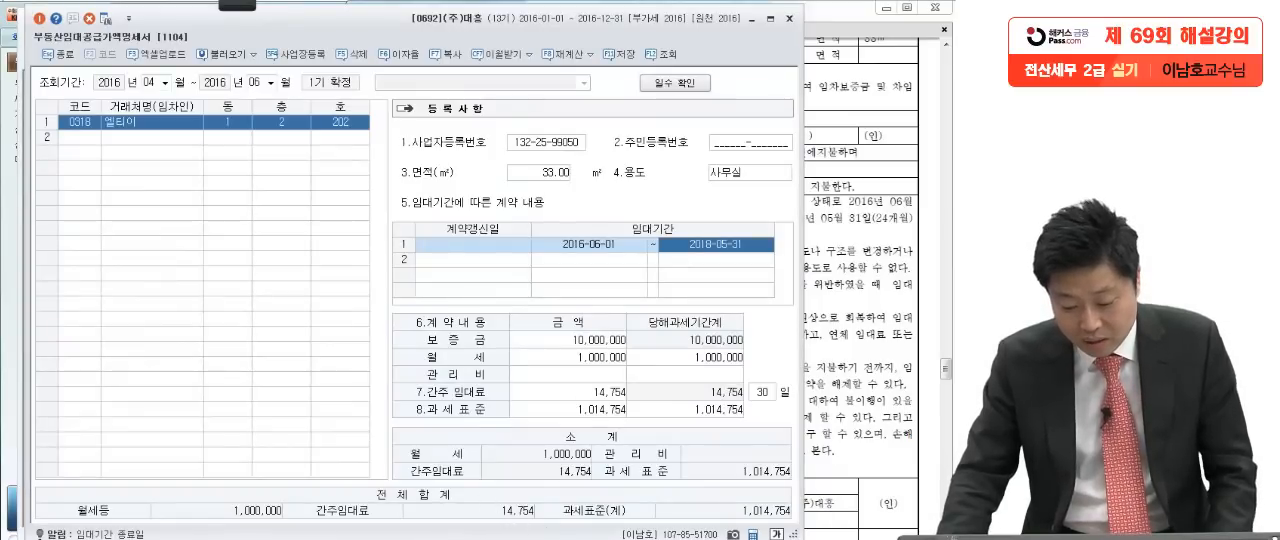
pyautogui.hotkey('alt', 'Tab')
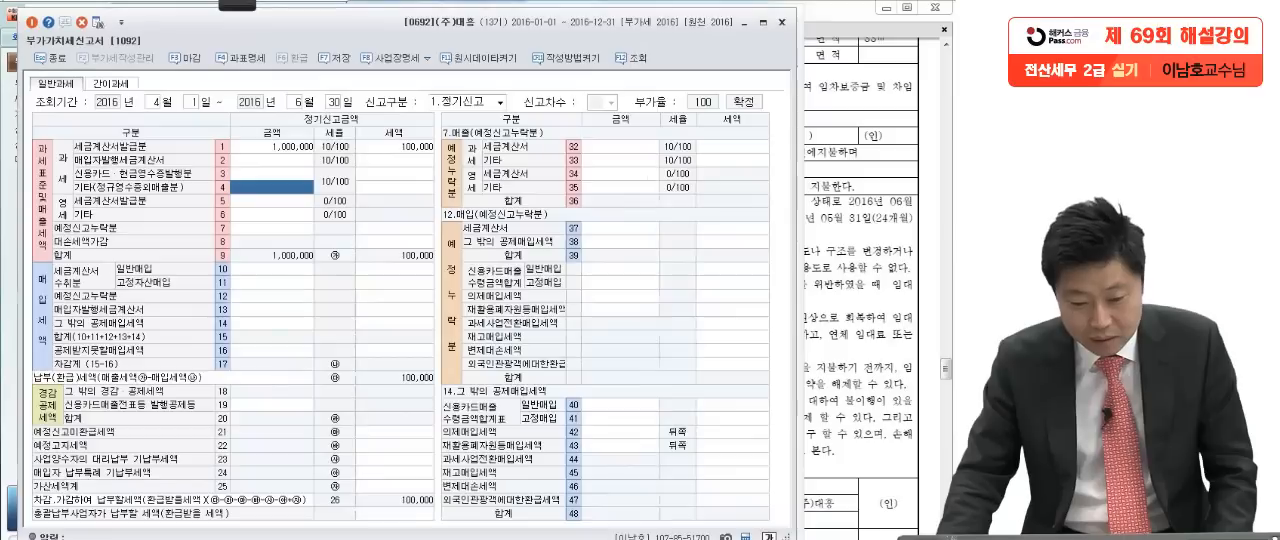
pyautogui.write('14754')
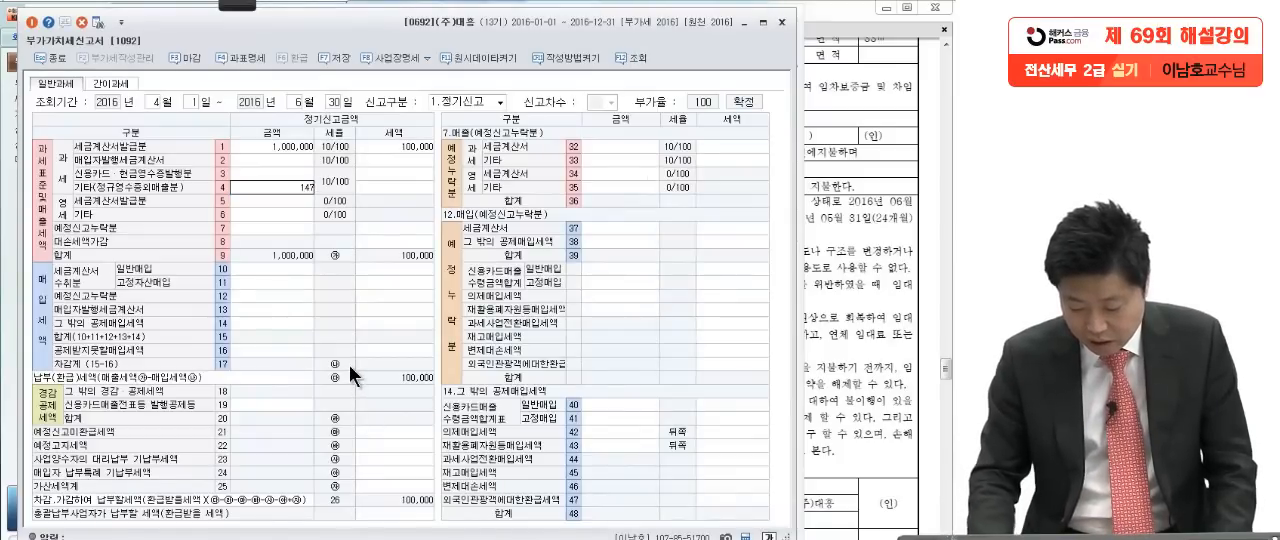
pyautogui.press('Return')
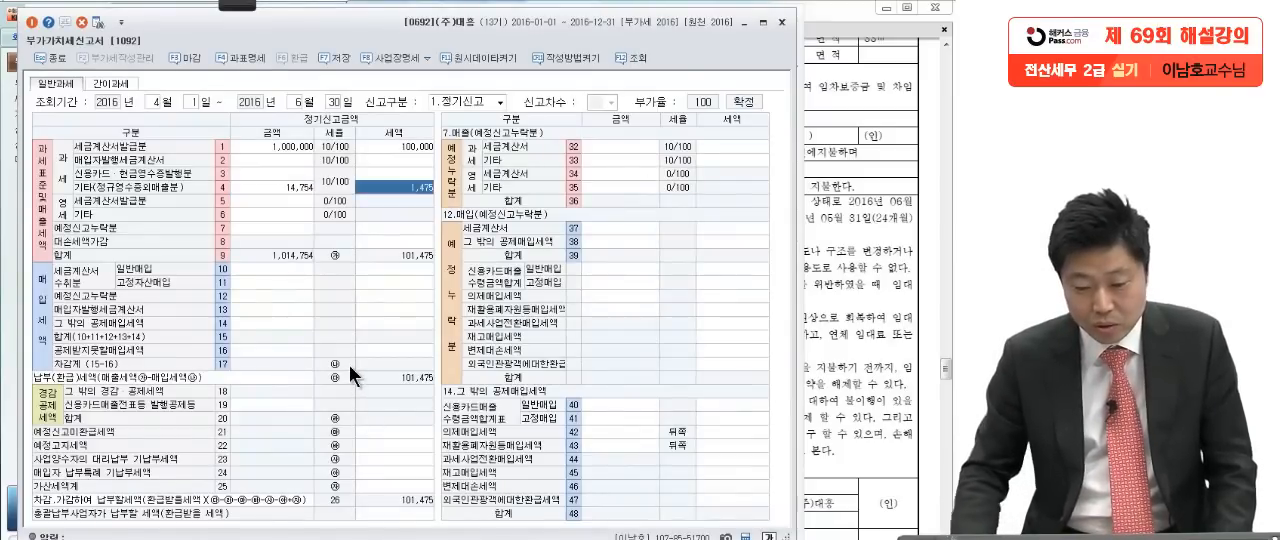
pyautogui.click(410, 227)
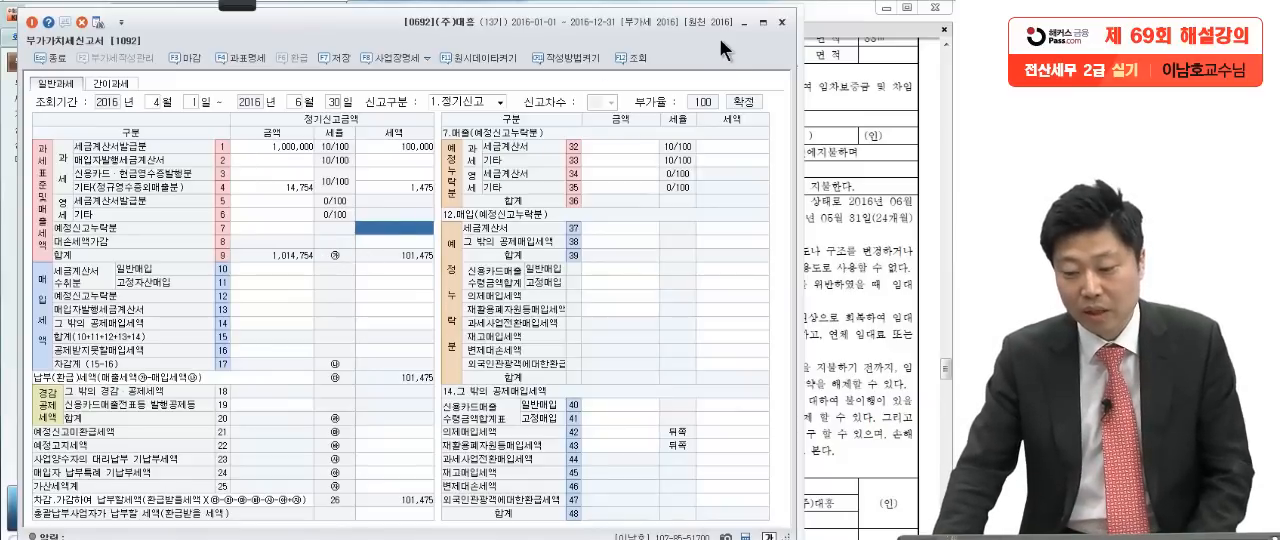
# Step: Save and close the VAT return, and save and close the 부동산임대공급가액명세서
pyautogui.click(782, 21)
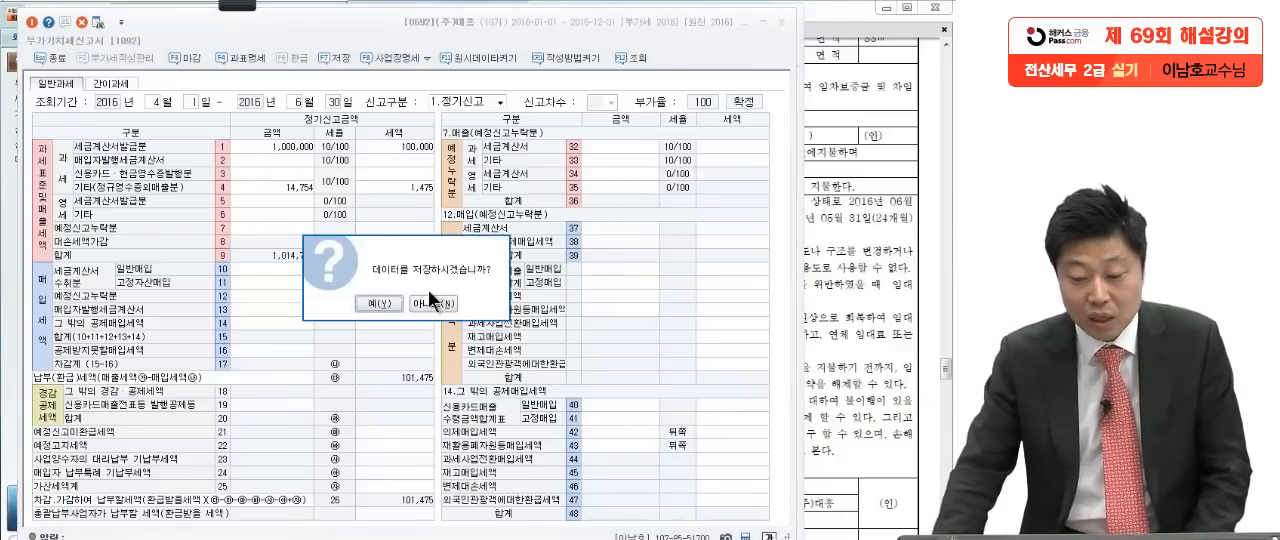
pyautogui.click(392, 301)
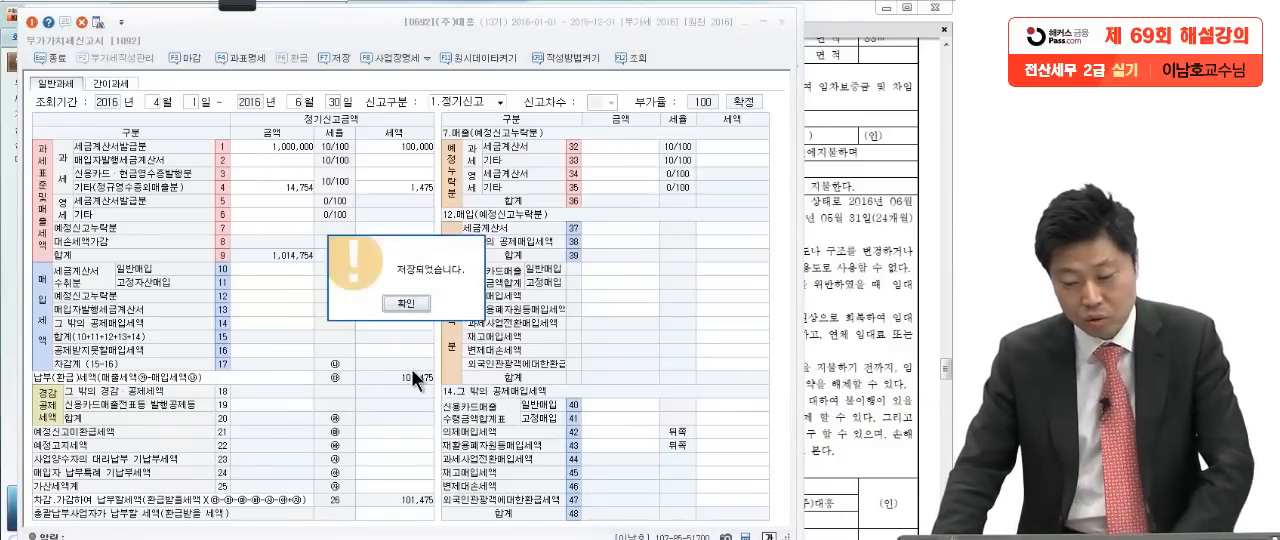
pyautogui.click(405, 303)
pyautogui.click(348, 138)
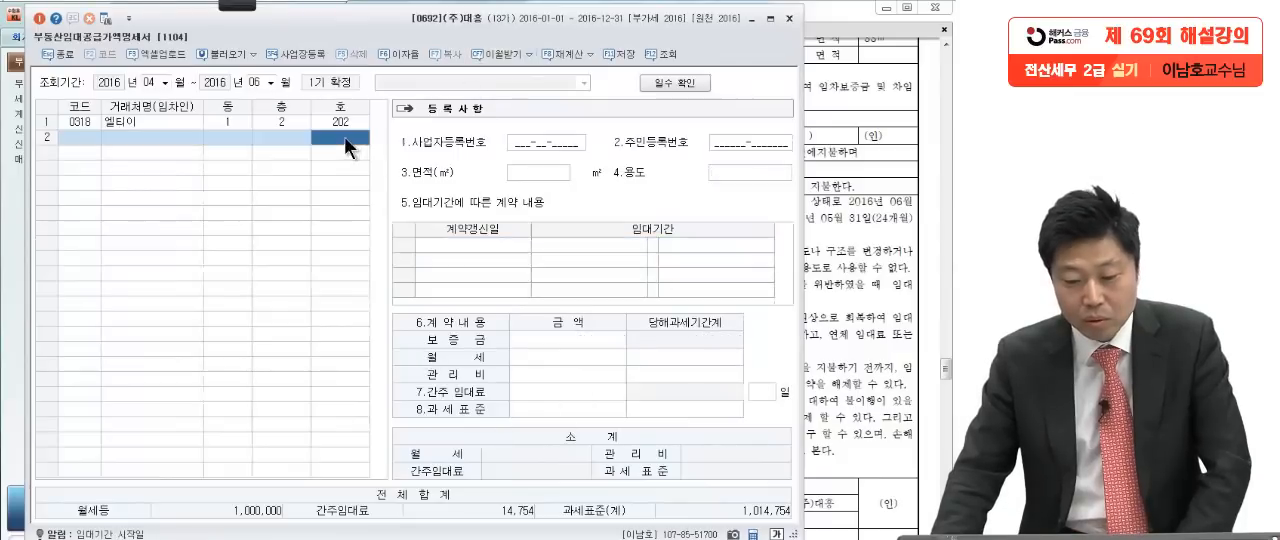
pyautogui.click(788, 18)
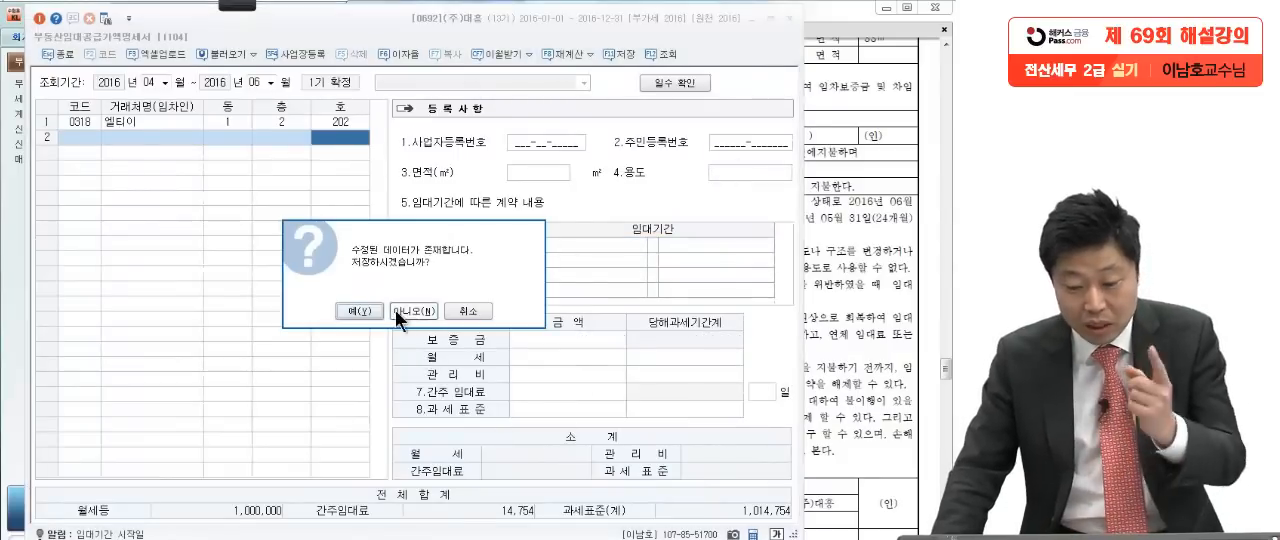
pyautogui.click(357, 308)
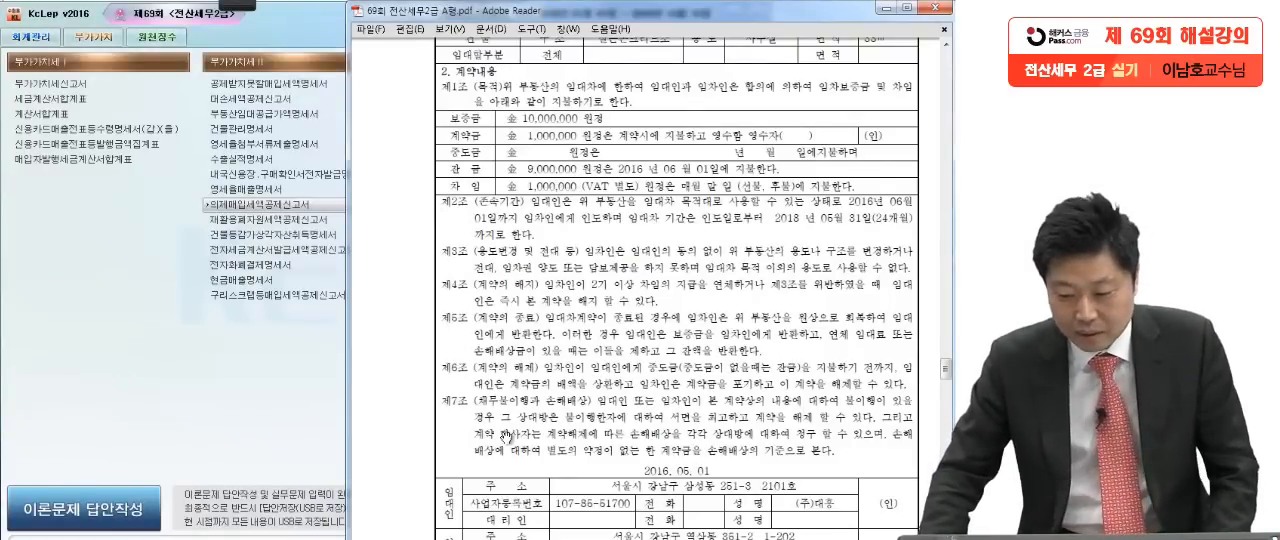
# Step: Bring up problem 3 [2] in the exam PDF, underline 10월~12월 and mark off its instruction sentences with the on-screen pen
pyautogui.scroll(-15, 505, 437)
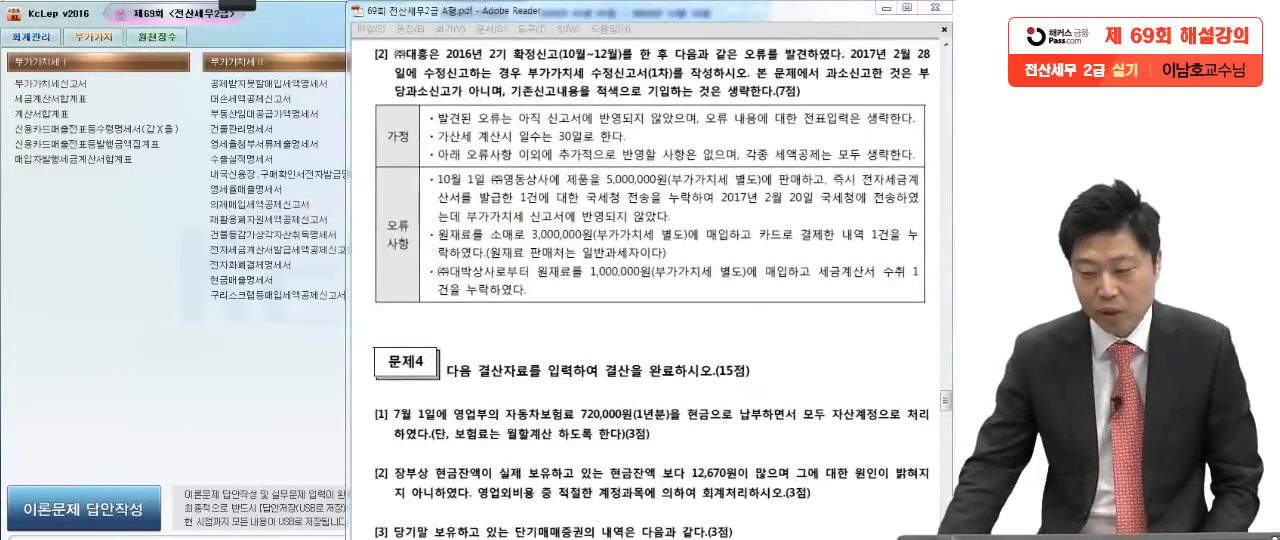
pyautogui.click(708, 374)
pyautogui.moveTo(227, 3)
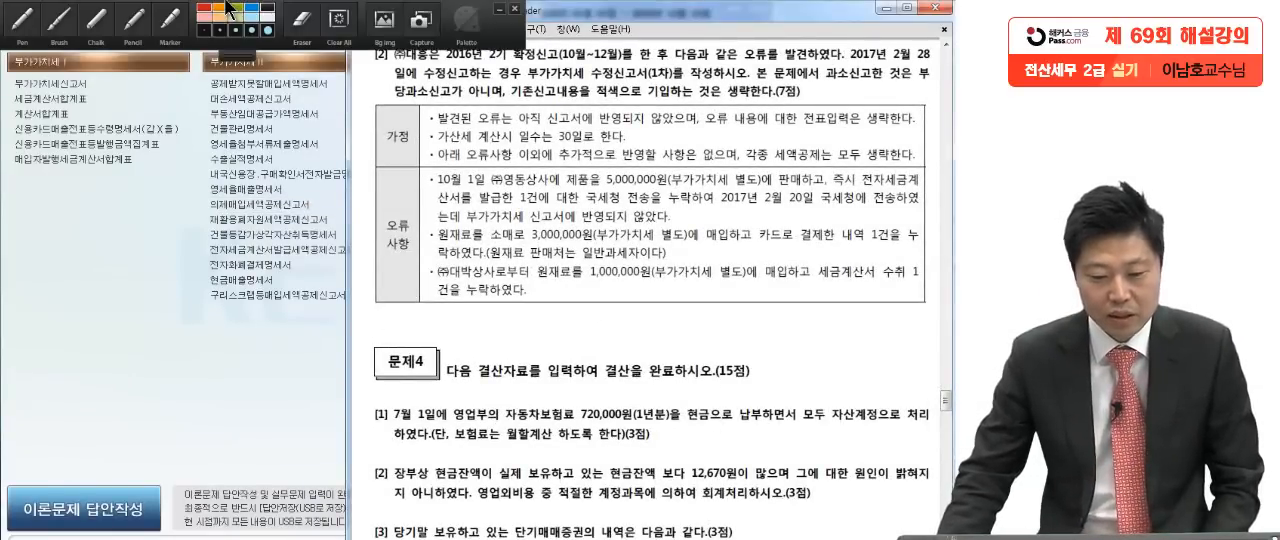
pyautogui.click(25, 21)
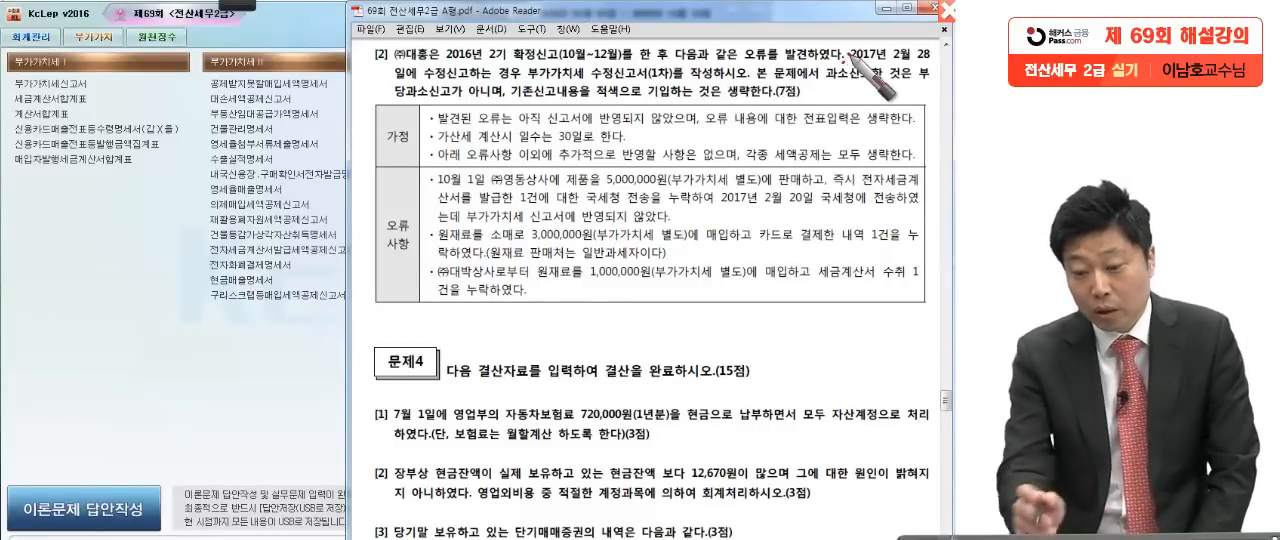
pyautogui.moveTo(552, 69); pyautogui.dragTo(645, 68)
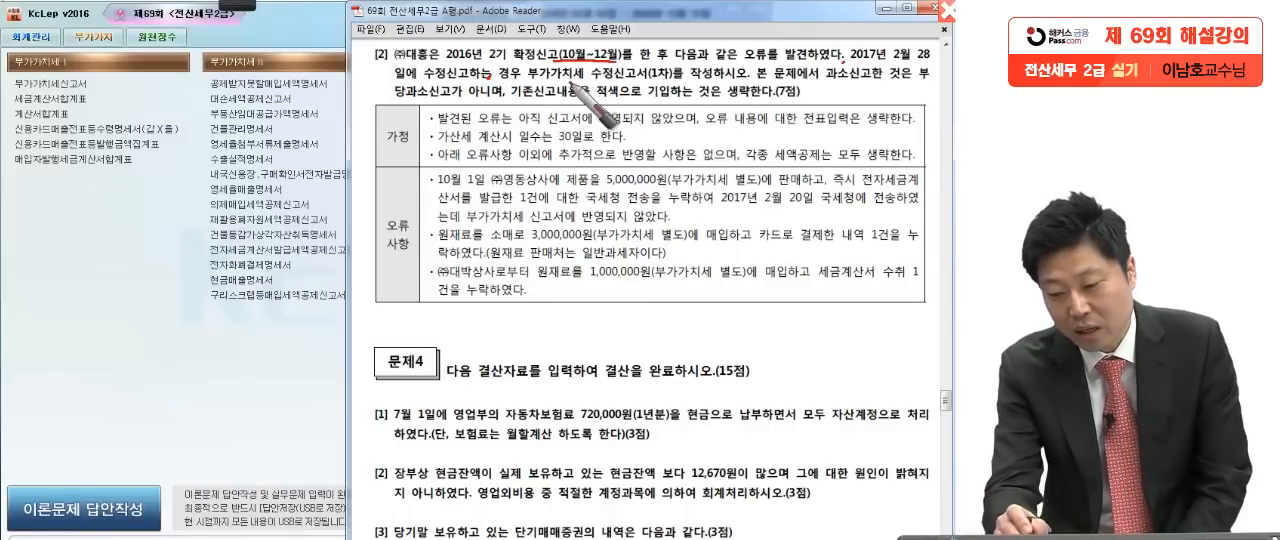
pyautogui.moveTo(755, 64); pyautogui.dragTo(744, 83)
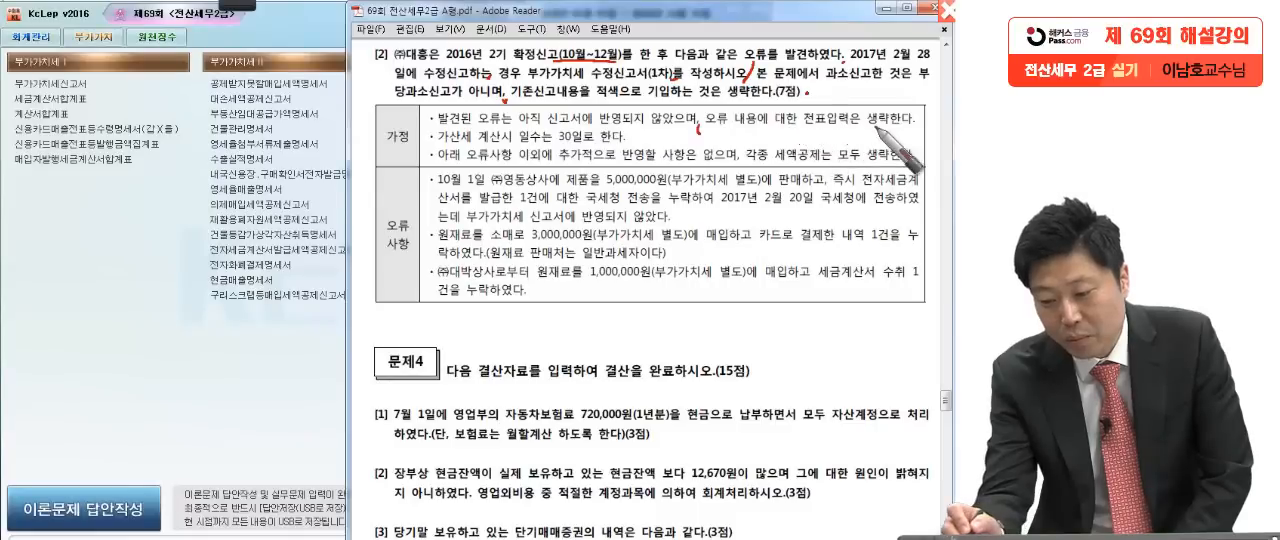
# Step: Circle 30일 in the 가정 section, mark off its assumptions and mark the three 오류사항 items with the pen
pyautogui.click(913, 131)
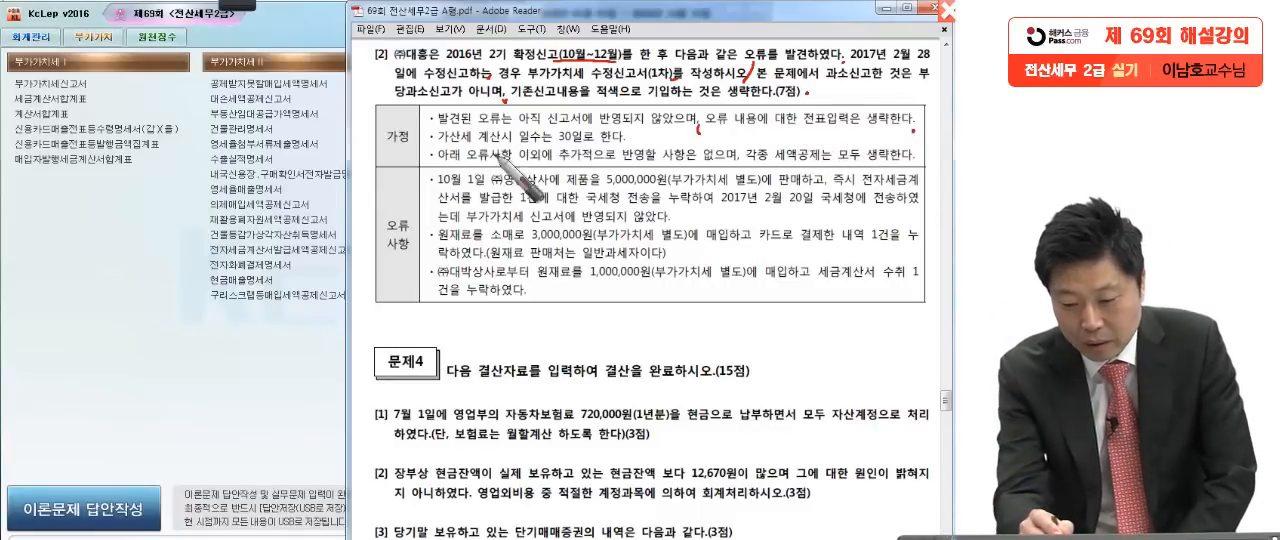
pyautogui.moveTo(556, 147); pyautogui.dragTo(592, 146)
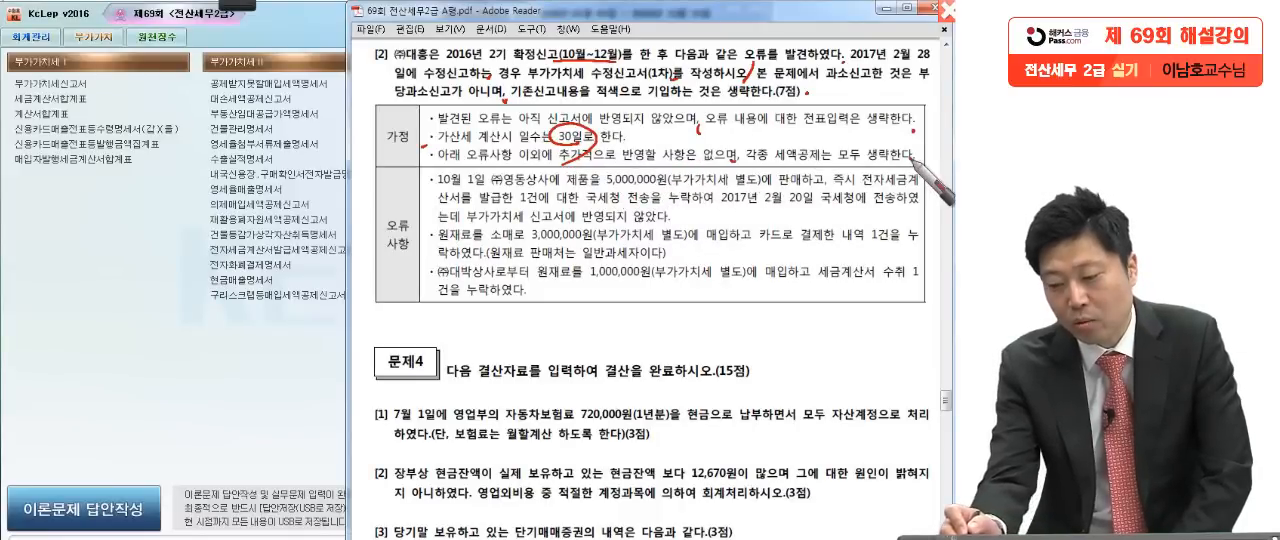
pyautogui.moveTo(910, 153); pyautogui.dragTo(911, 158)
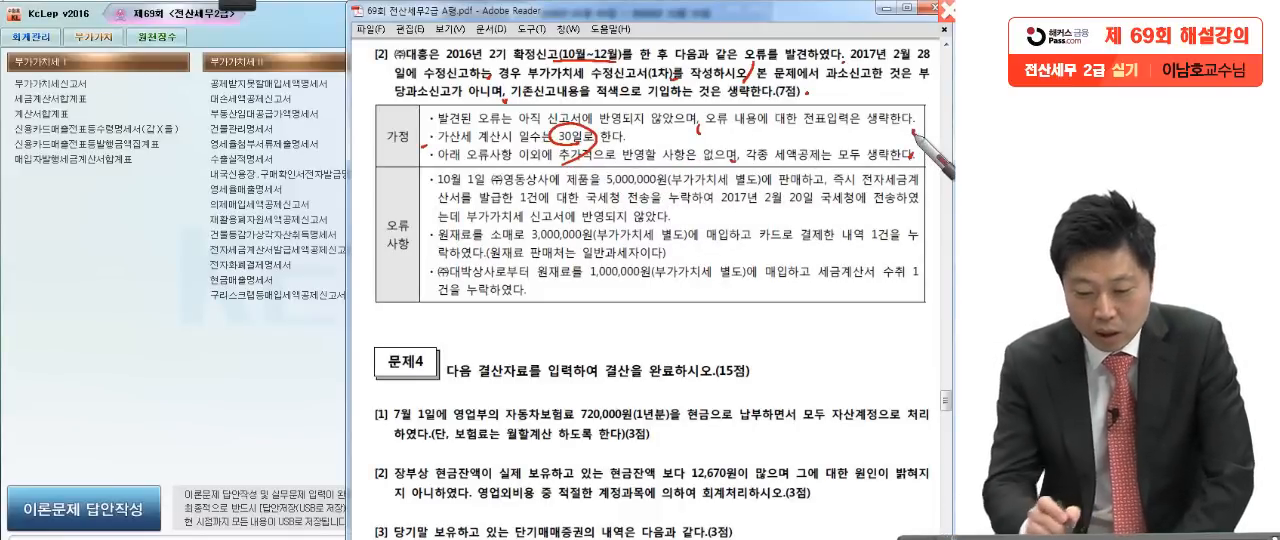
pyautogui.moveTo(430, 173); pyautogui.dragTo(419, 296)
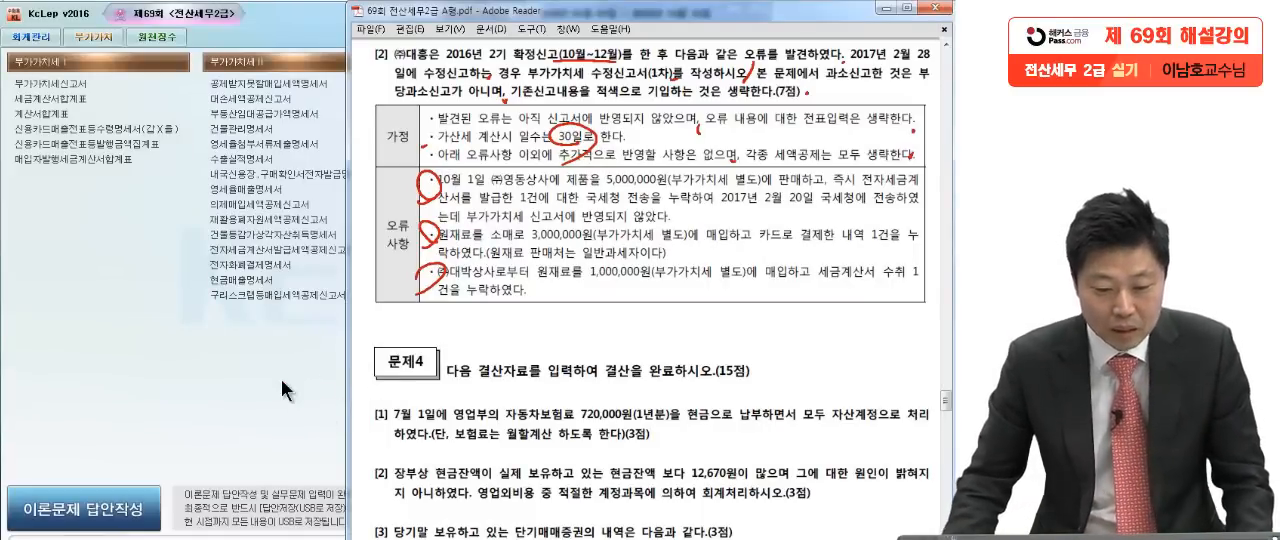
# Step: Open the 부가가치세신고서 and set its 조회기간 to 2016년 10월 1일 through 2016년 12월 31일
pyautogui.click(79, 87)
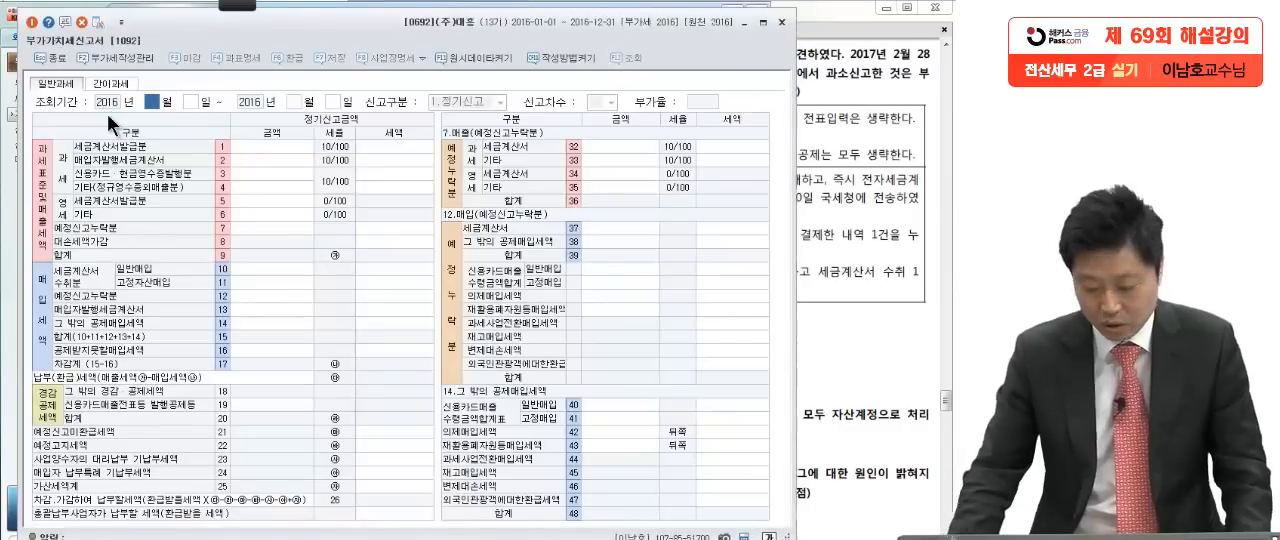
pyautogui.write('10')
pyautogui.press('Return')
pyautogui.press('Return')
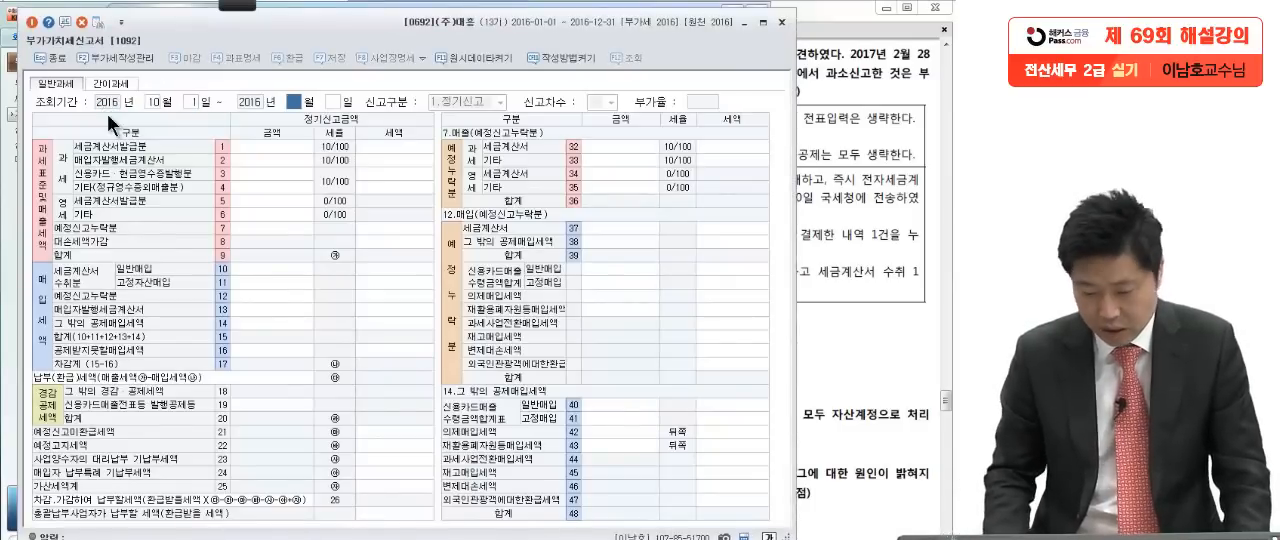
pyautogui.write('12')
pyautogui.press('Return')
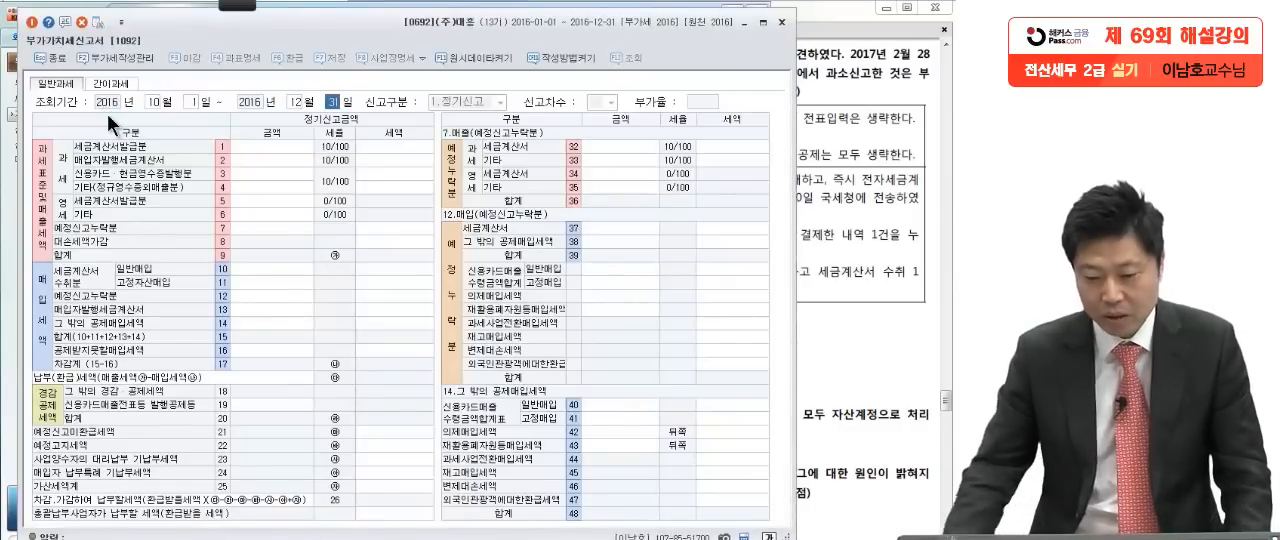
# Step: Set the 신고구분 to 2.수정신고 with 신고차수 1 and decline loading the previously saved data
pyautogui.click(498, 96)
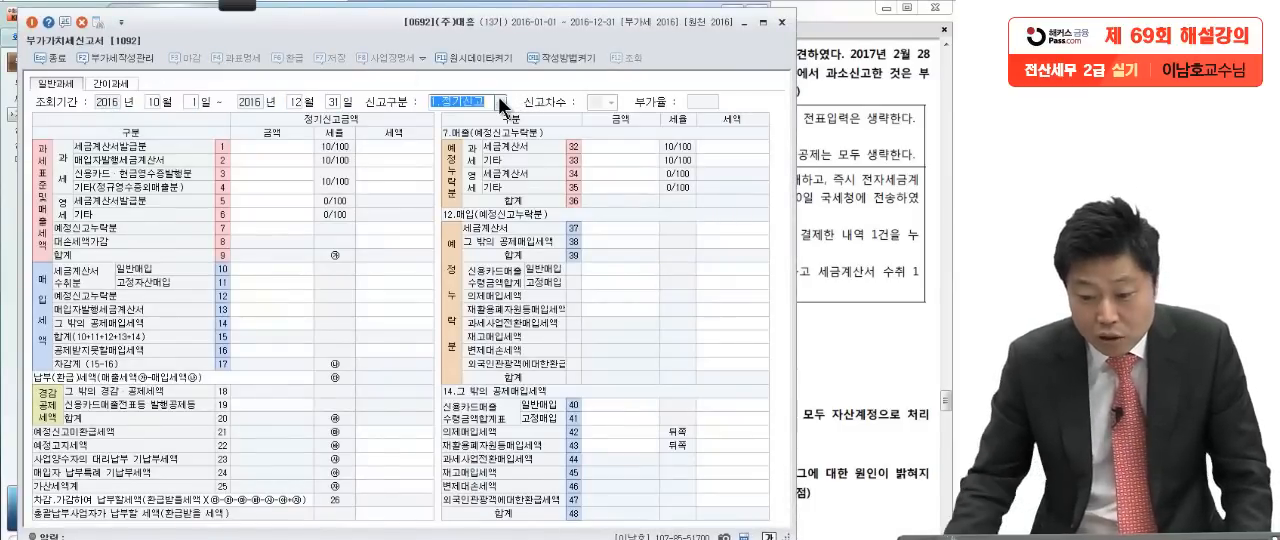
pyautogui.click(467, 135)
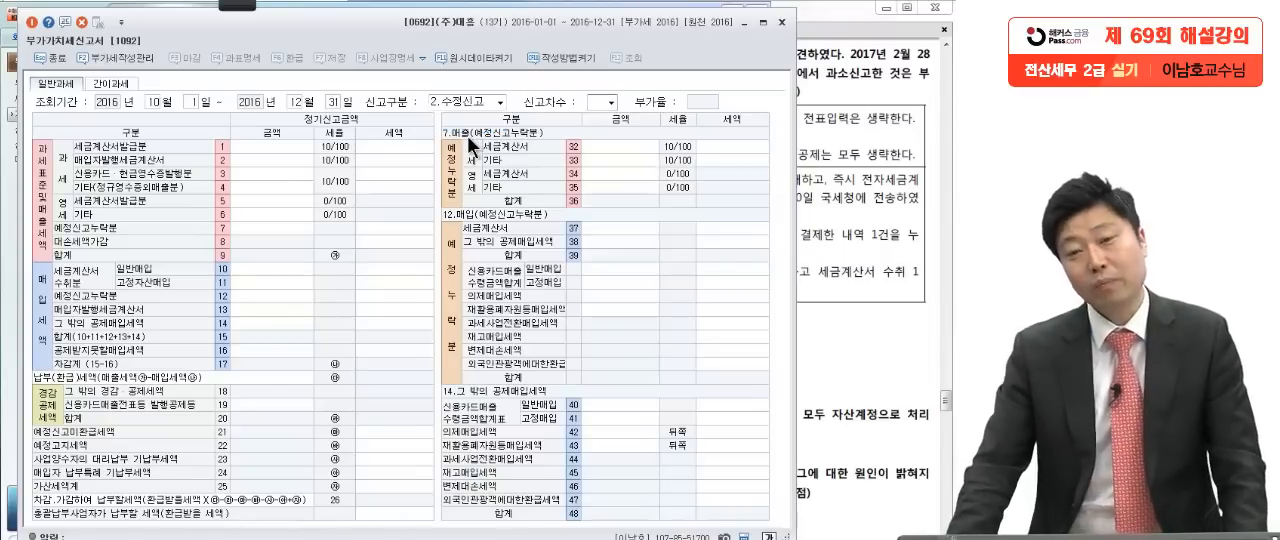
pyautogui.write('1')
pyautogui.press('Return')
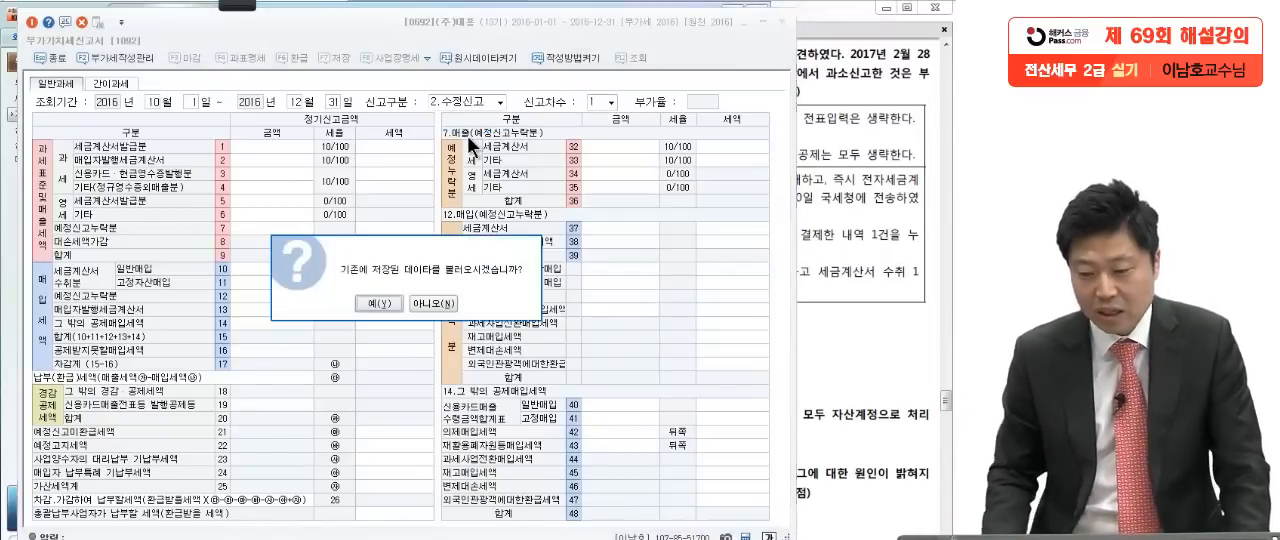
pyautogui.click(433, 303)
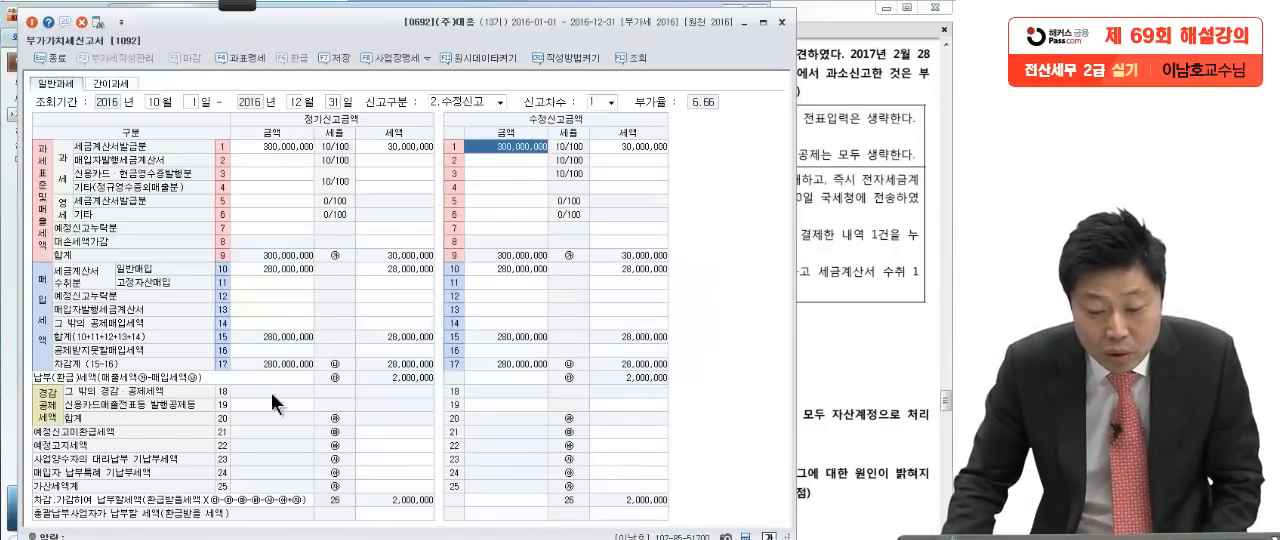
pyautogui.click(636, 146)
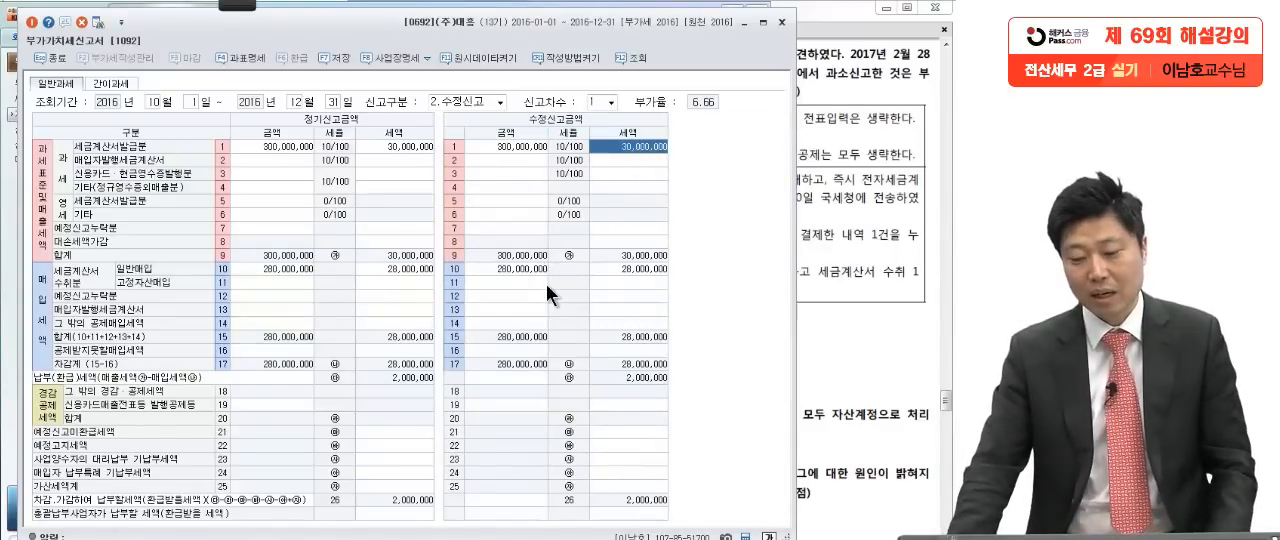
# Step: Review the first 오류사항 item in the exam PDF, underlining 국세청 전송, 2월 20일 and the unreported-return phrase with the pen, then clear the marks
pyautogui.click(838, 268)
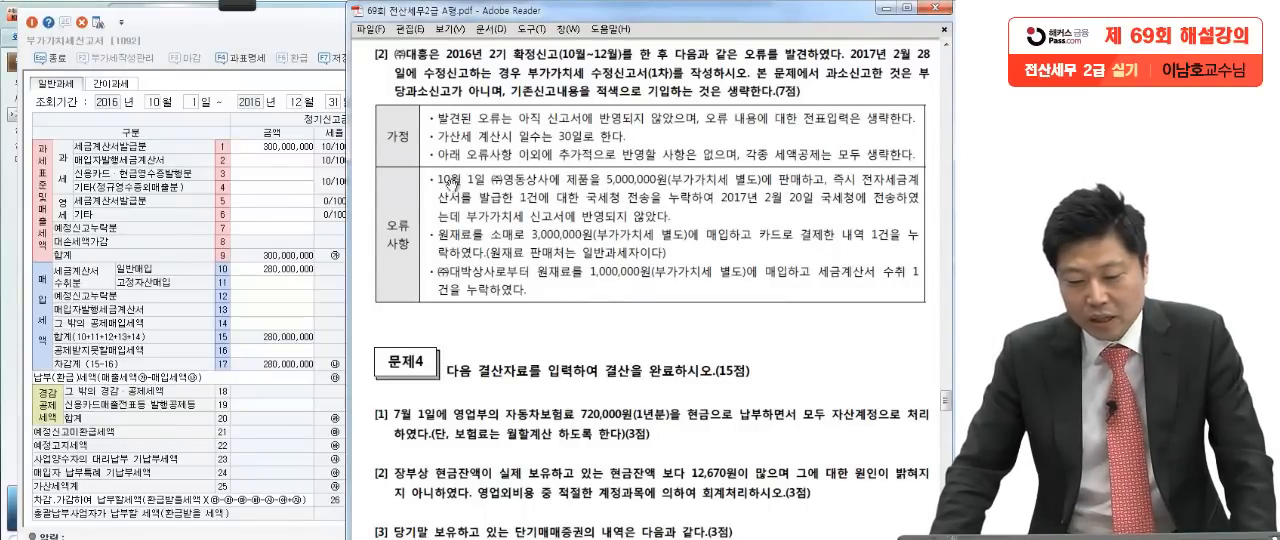
pyautogui.moveTo(203, 10)
pyautogui.click(22, 18)
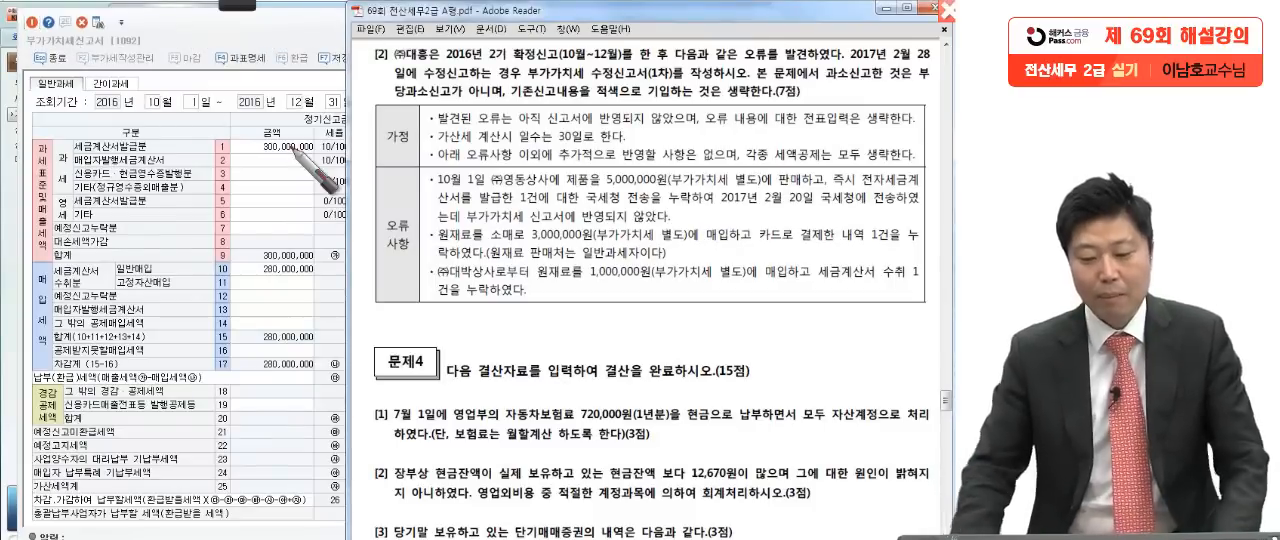
pyautogui.moveTo(555, 173); pyautogui.dragTo(542, 200)
pyautogui.moveTo(662, 201); pyautogui.dragTo(621, 205)
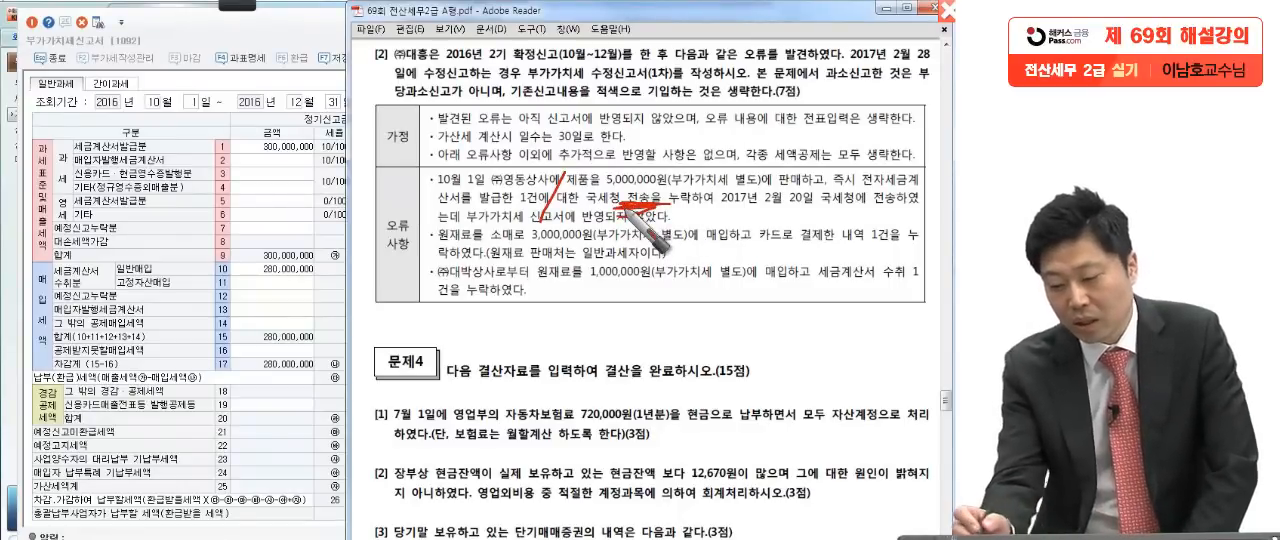
pyautogui.moveTo(852, 209); pyautogui.dragTo(722, 212)
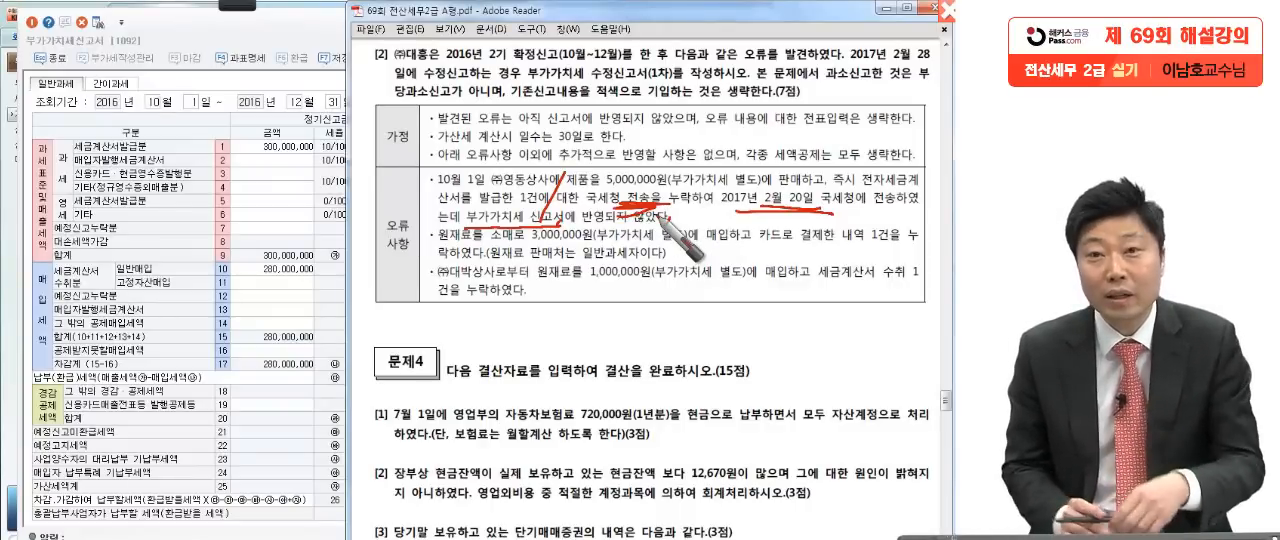
pyautogui.press('Escape')
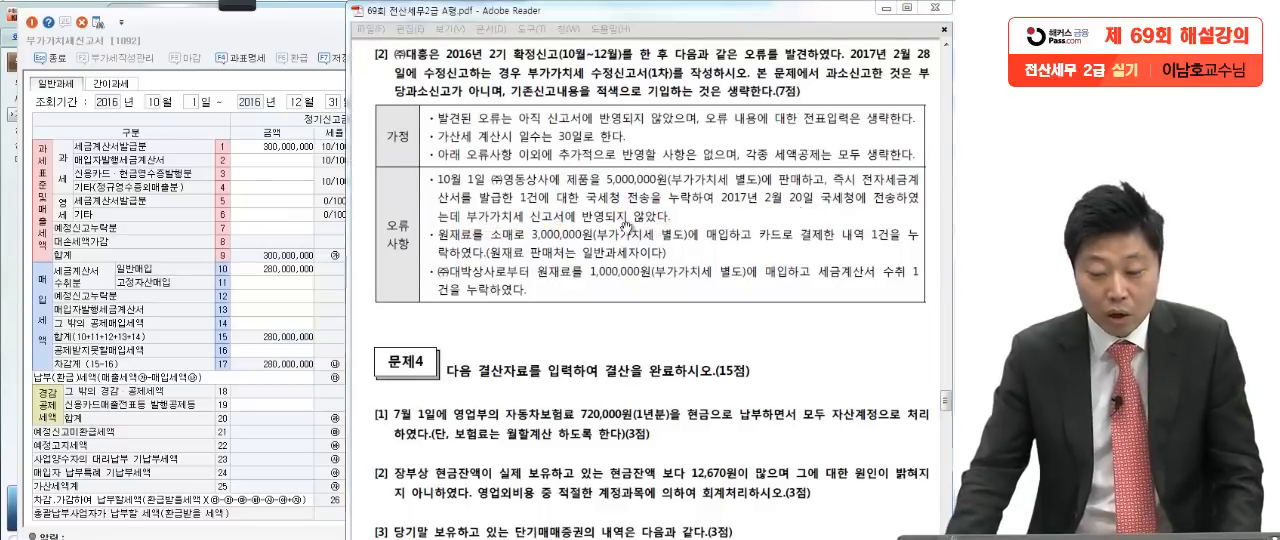
# Step: Enter 305,000,000 as the amended 세금계산서발급분 amount in row 1 of the VAT return
pyautogui.click(272, 255)
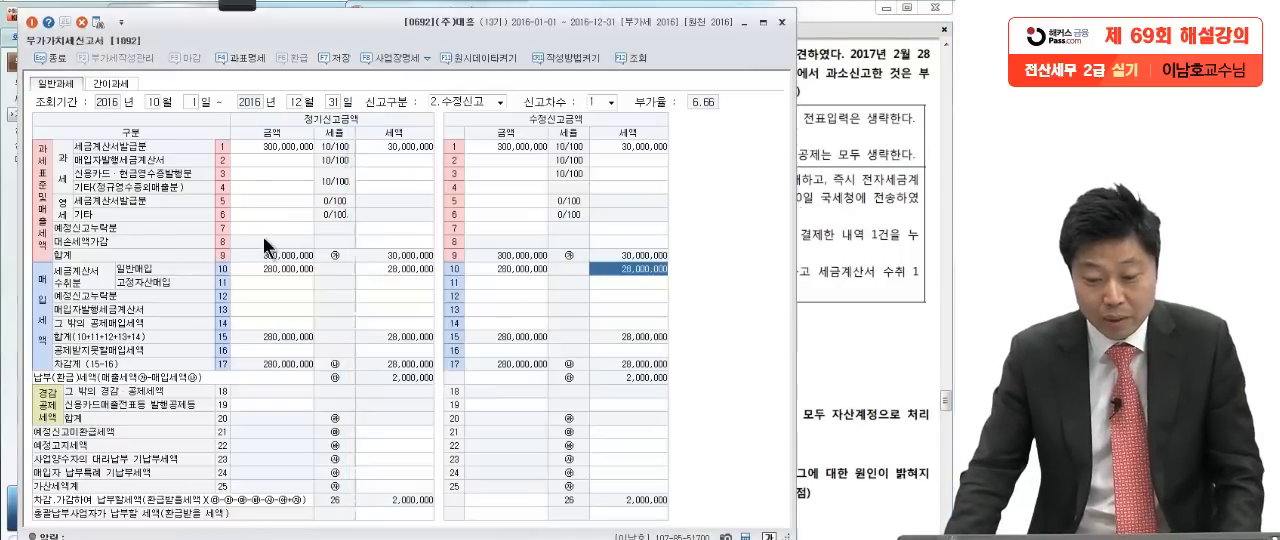
pyautogui.click(512, 146)
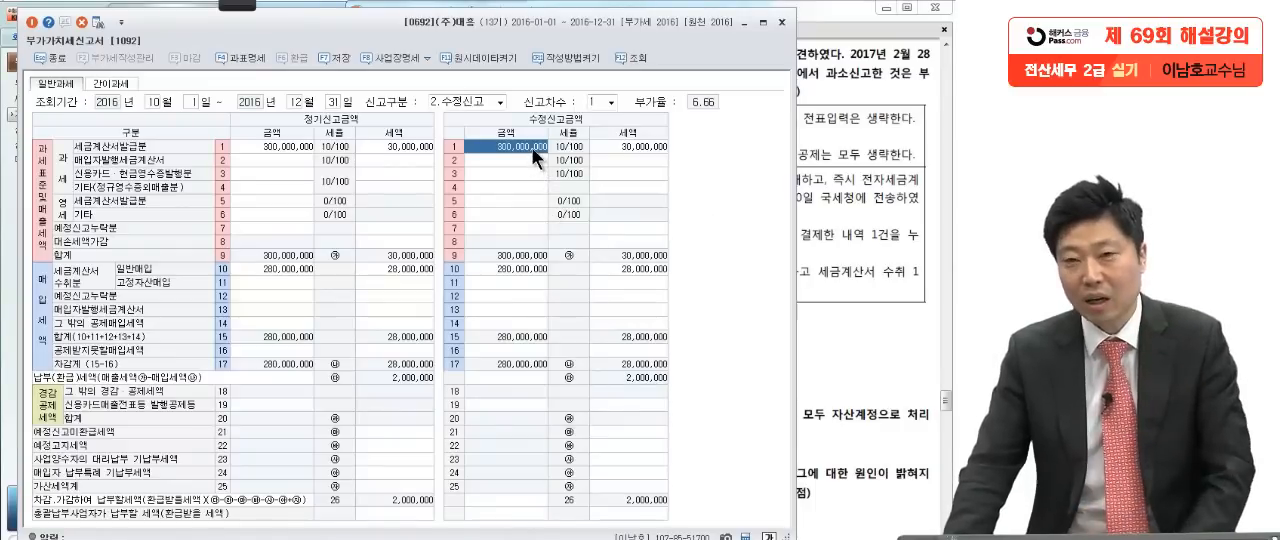
pyautogui.click(830, 156)
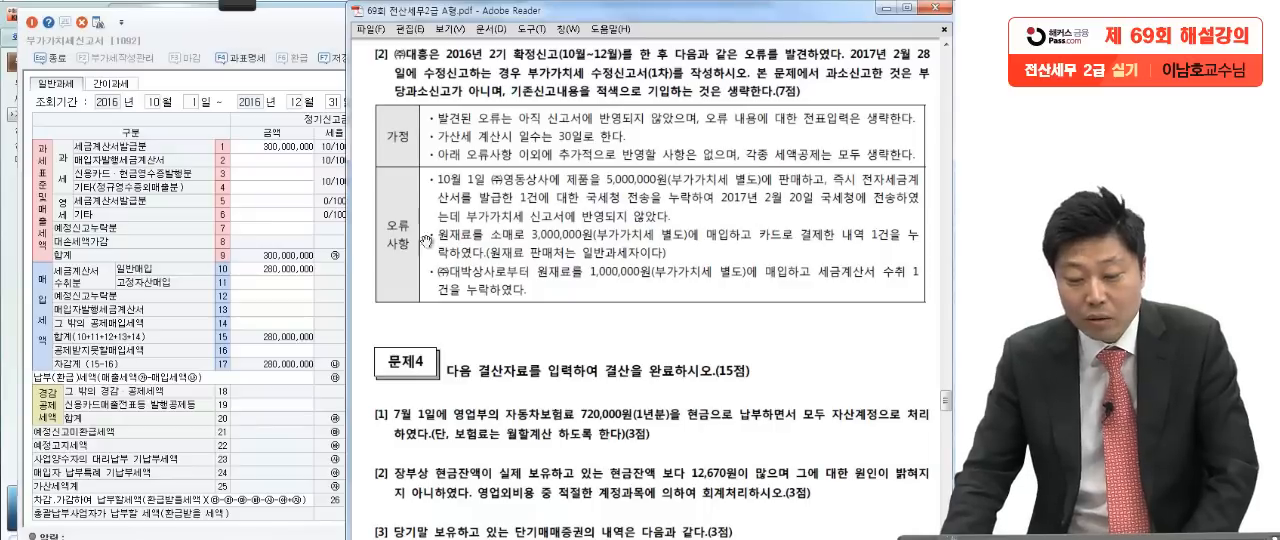
pyautogui.hotkey('alt', 'Tab')
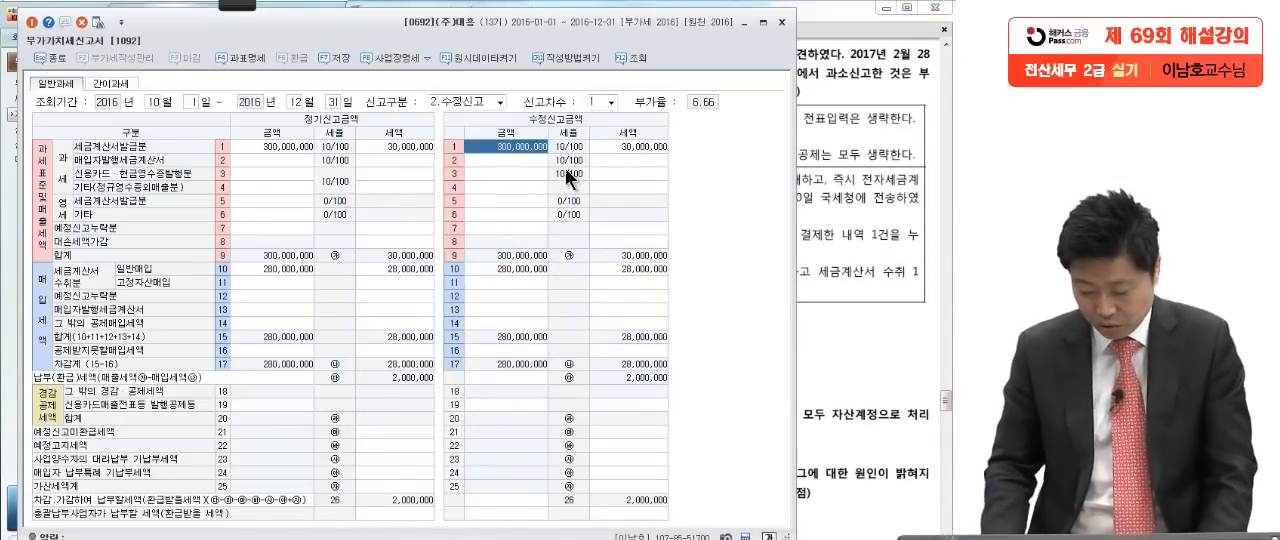
pyautogui.write('305,000')
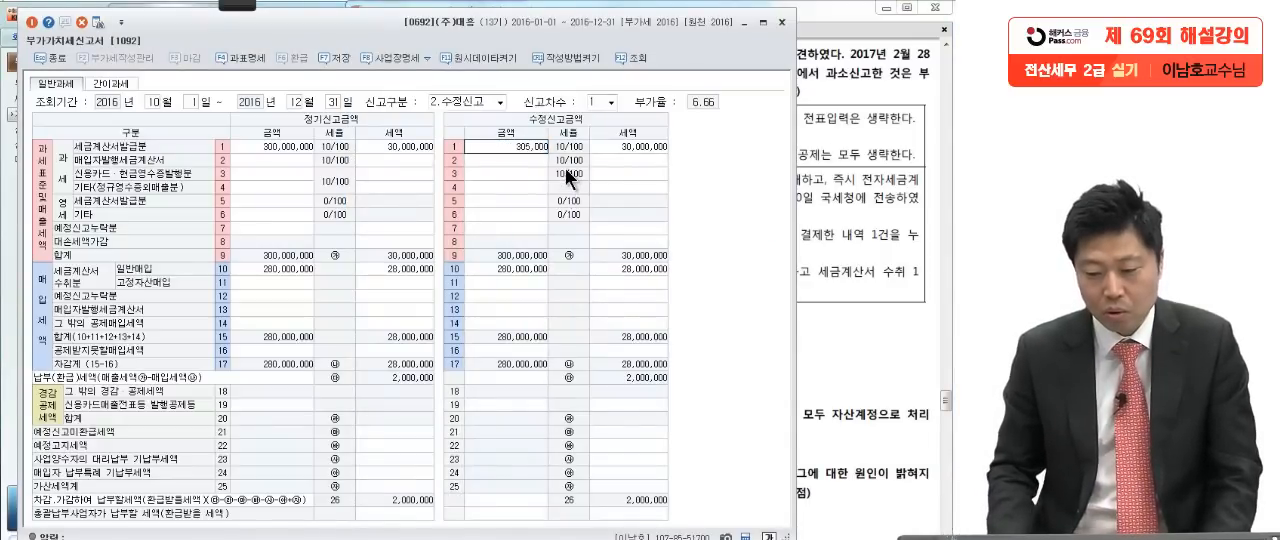
pyautogui.write(',000')
pyautogui.press('Return')
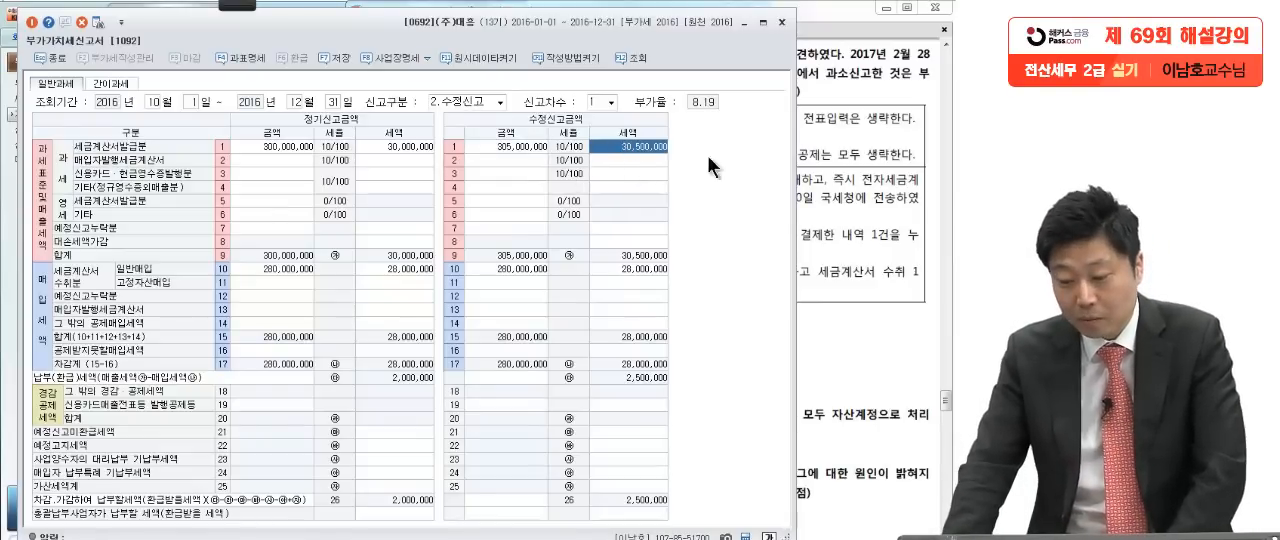
# Step: Check the second 오류사항 item in the exam PDF and open the amended return's detail page for 그 밖의 공제매입세액 in row 14
pyautogui.click(836, 186)
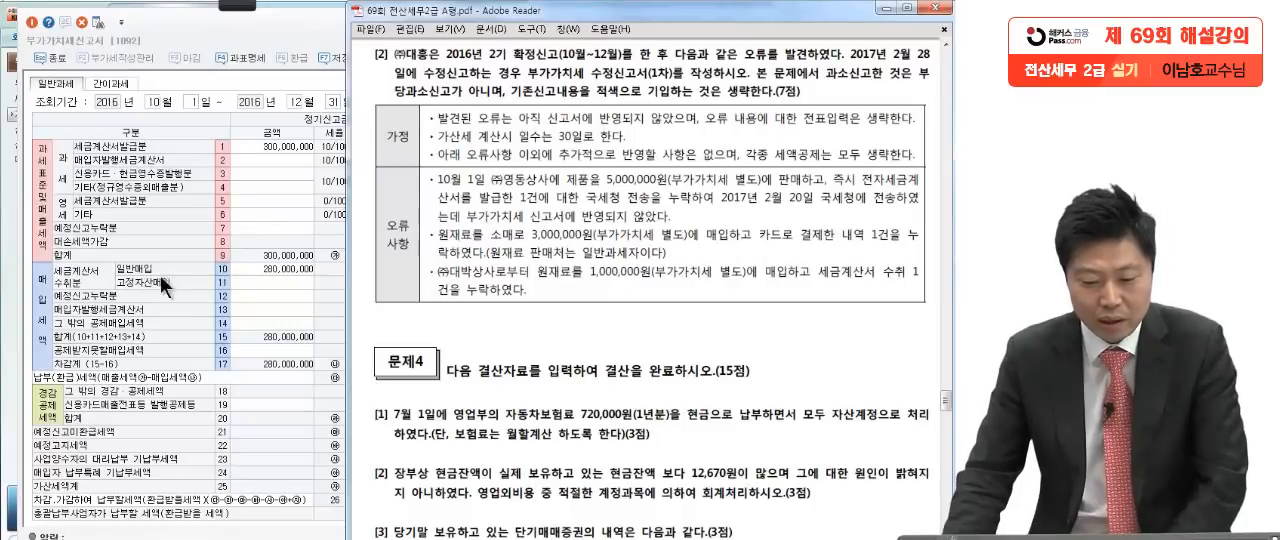
pyautogui.click(266, 291)
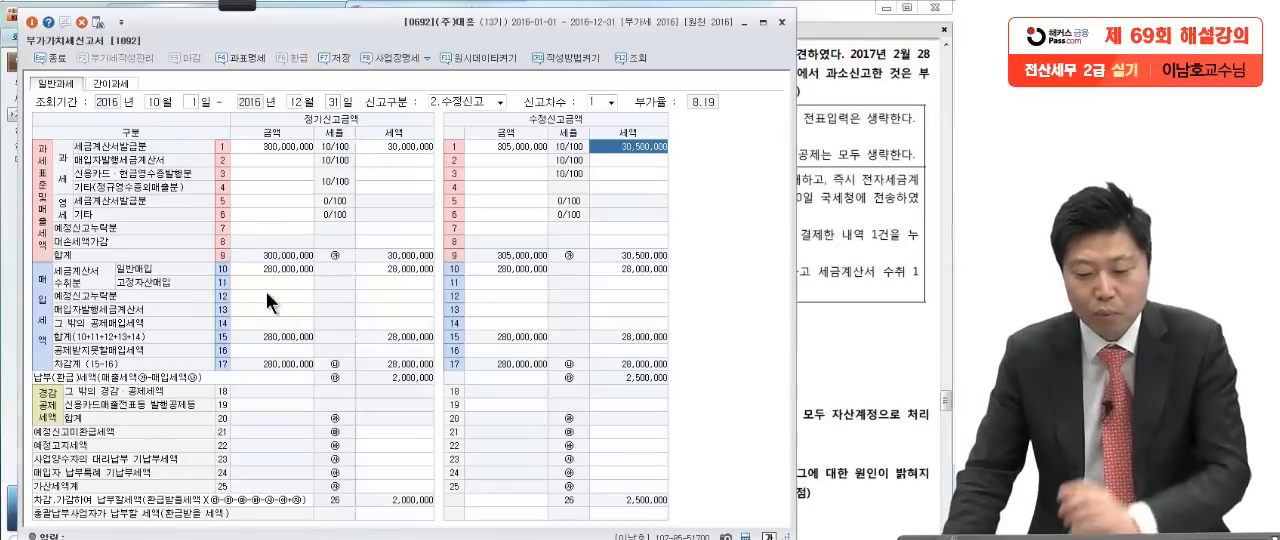
pyautogui.click(539, 313)
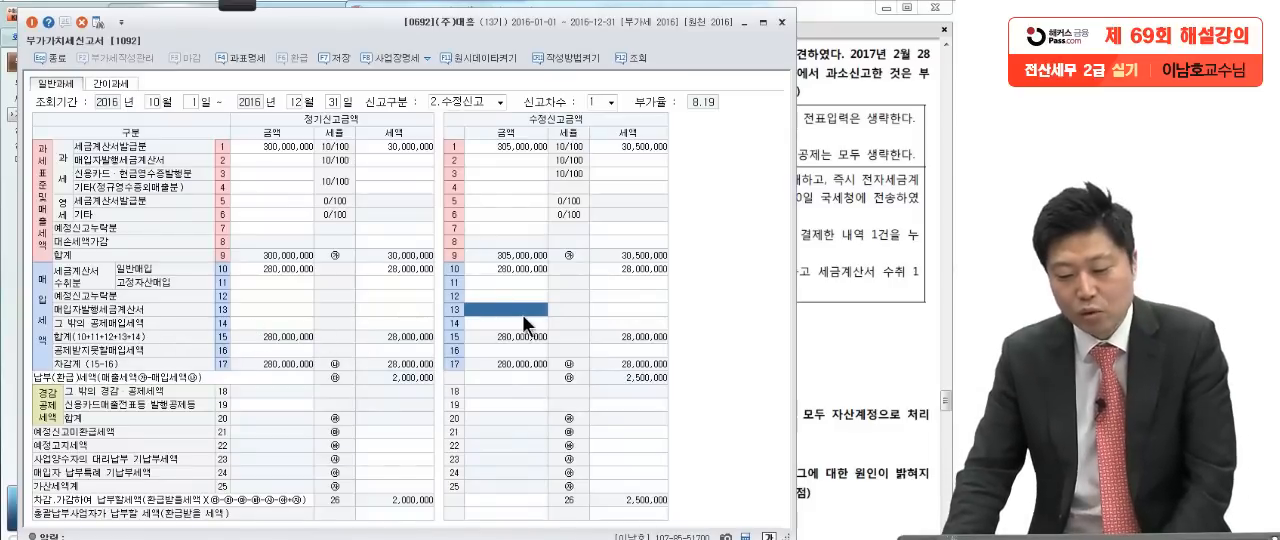
pyautogui.click(626, 325)
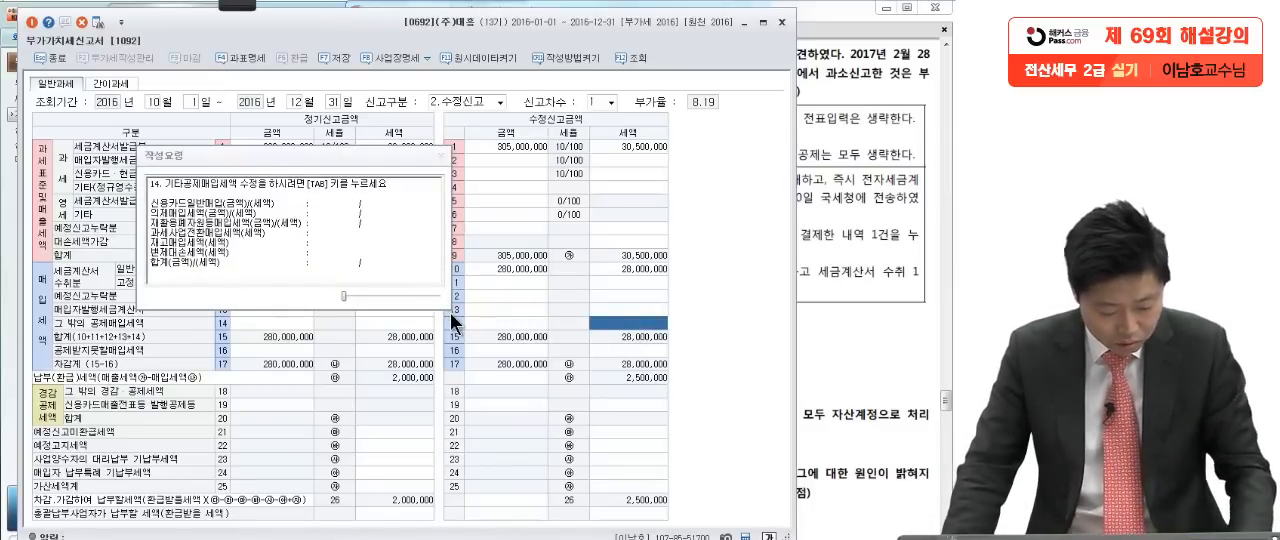
pyautogui.press('Tab')
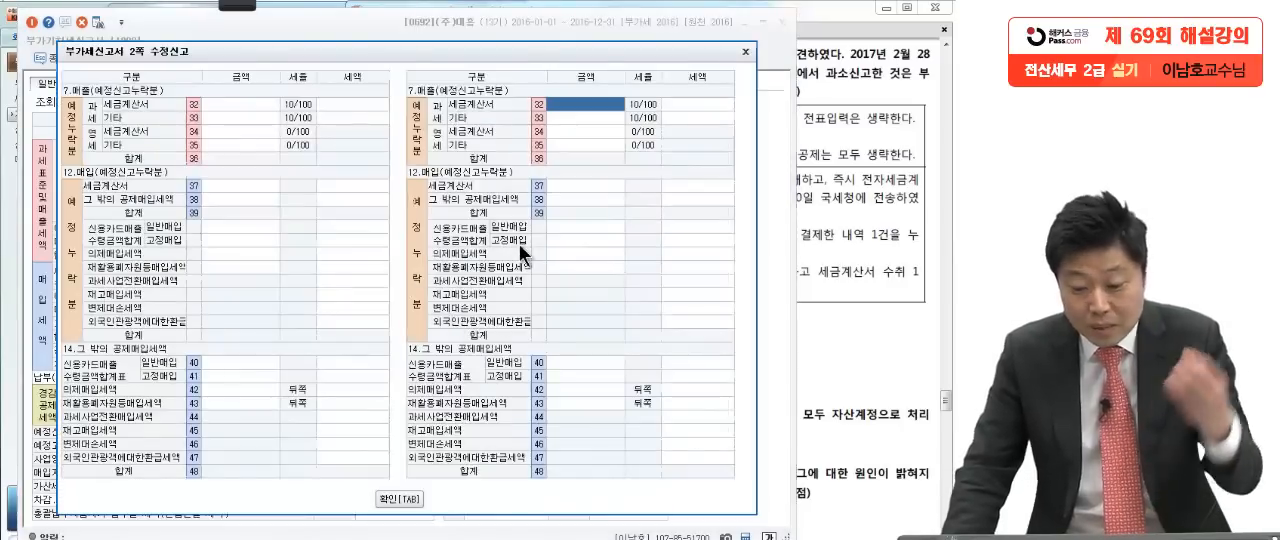
# Step: Examine the amended 그 밖의 공제매입세액 rows 40 to 43, comparing 일반매입 and 고정매입 under 신용카드매출수령금액합계표
pyautogui.click(560, 361)
pyautogui.click(562, 374)
pyautogui.click(564, 388)
pyautogui.click(573, 403)
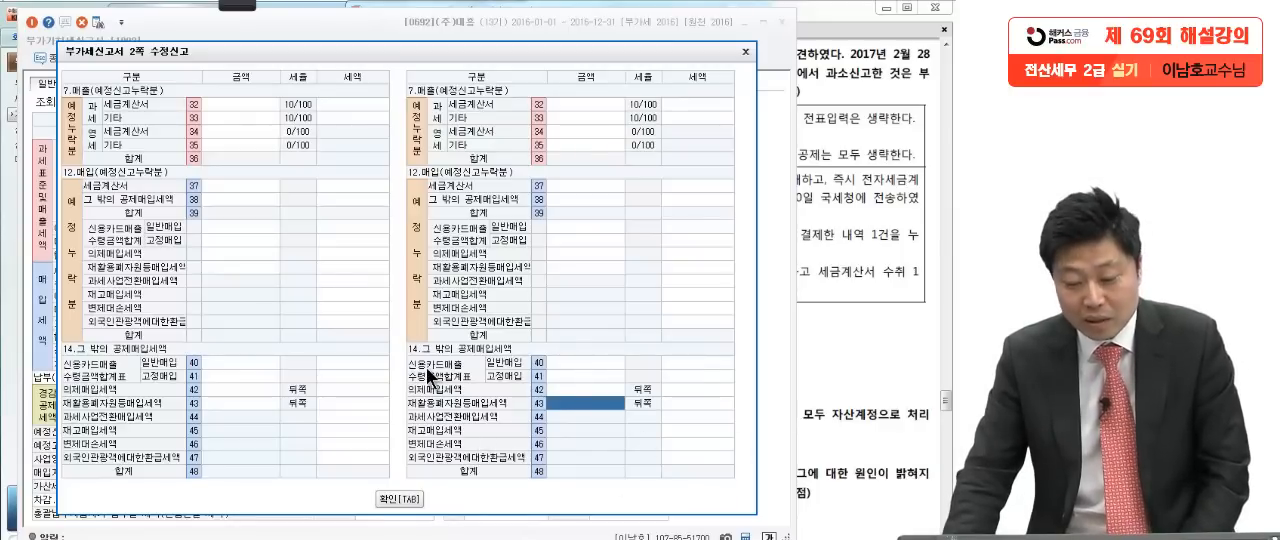
pyautogui.click(565, 361)
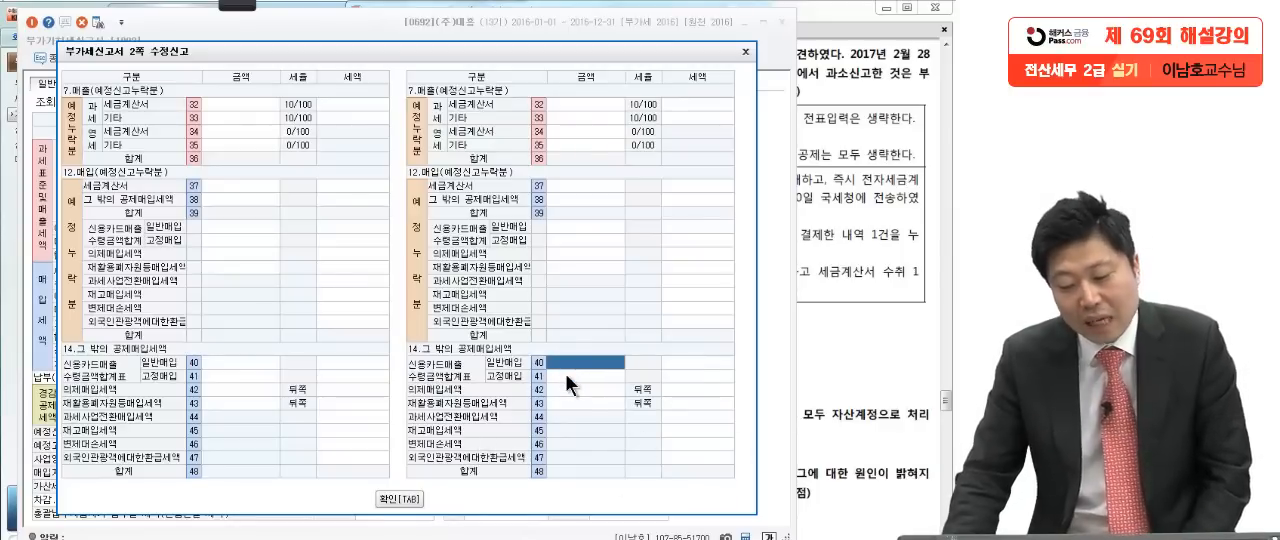
pyautogui.click(565, 374)
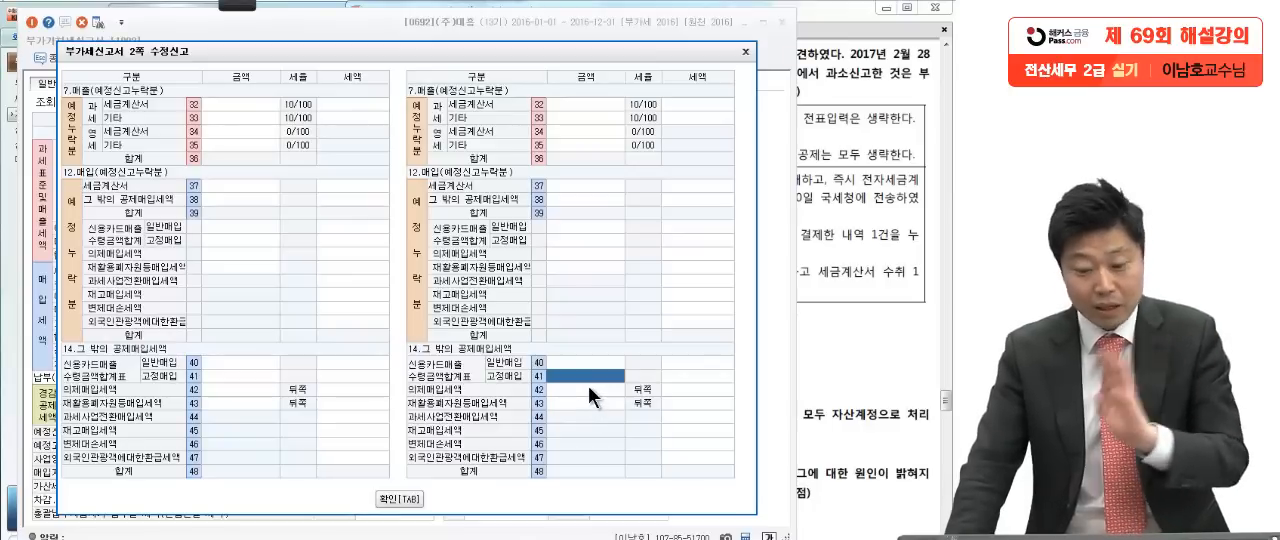
pyautogui.click(593, 365)
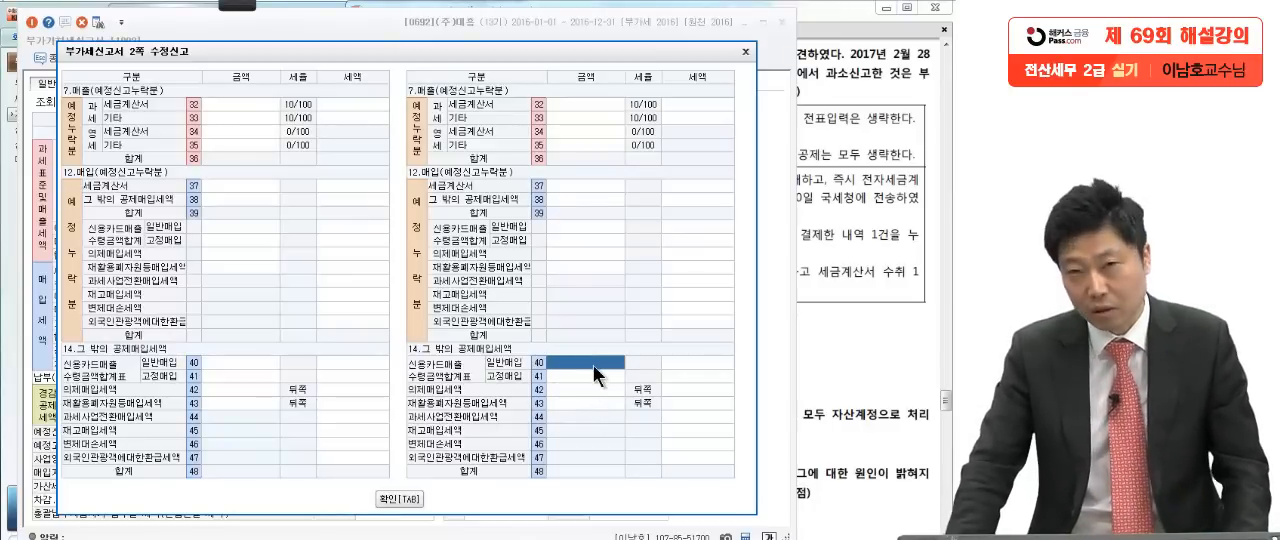
# Step: Enter 3,000,000 with 300,000 tax for 신용카드매출수령금액합계표 일반매입 in row 40, confirm the detail page and check row 14's breakdown
pyautogui.click(830, 278)
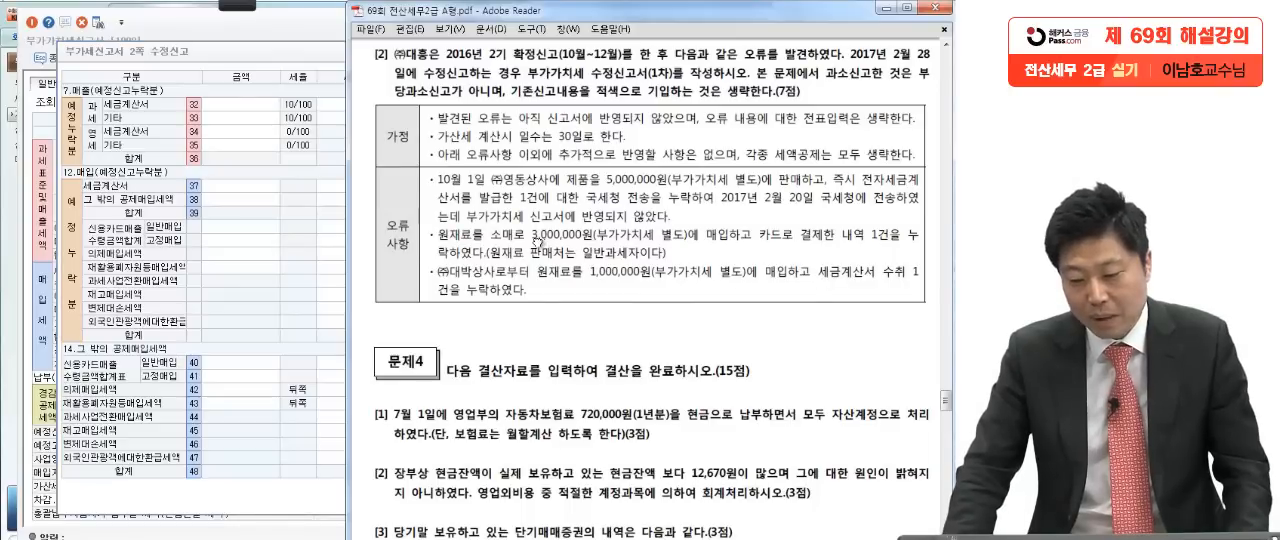
pyautogui.click(304, 310)
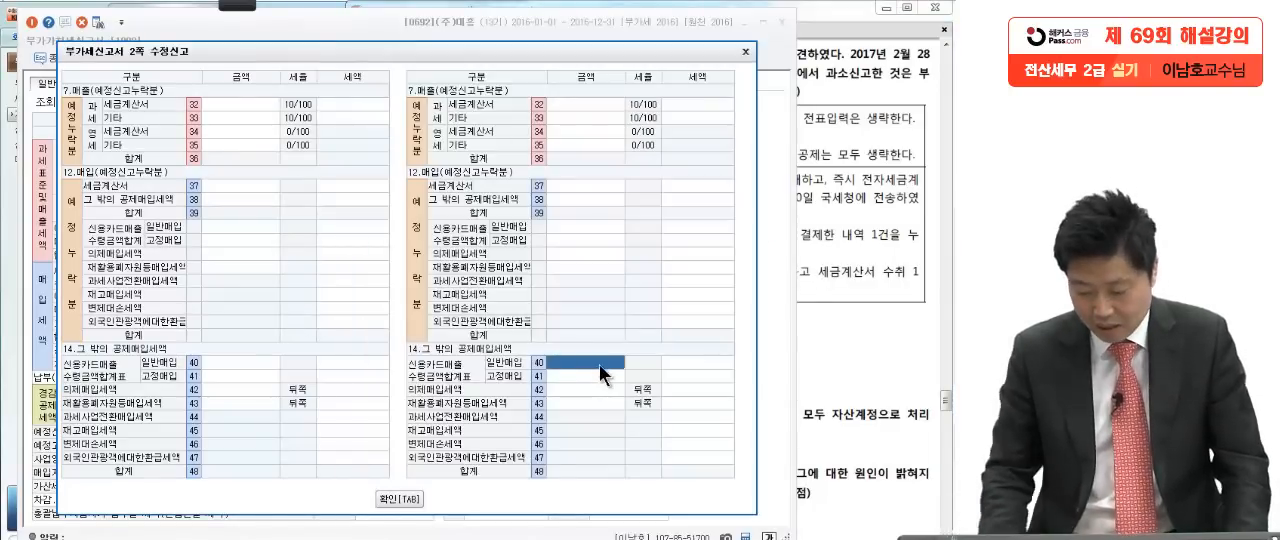
pyautogui.write('3,')
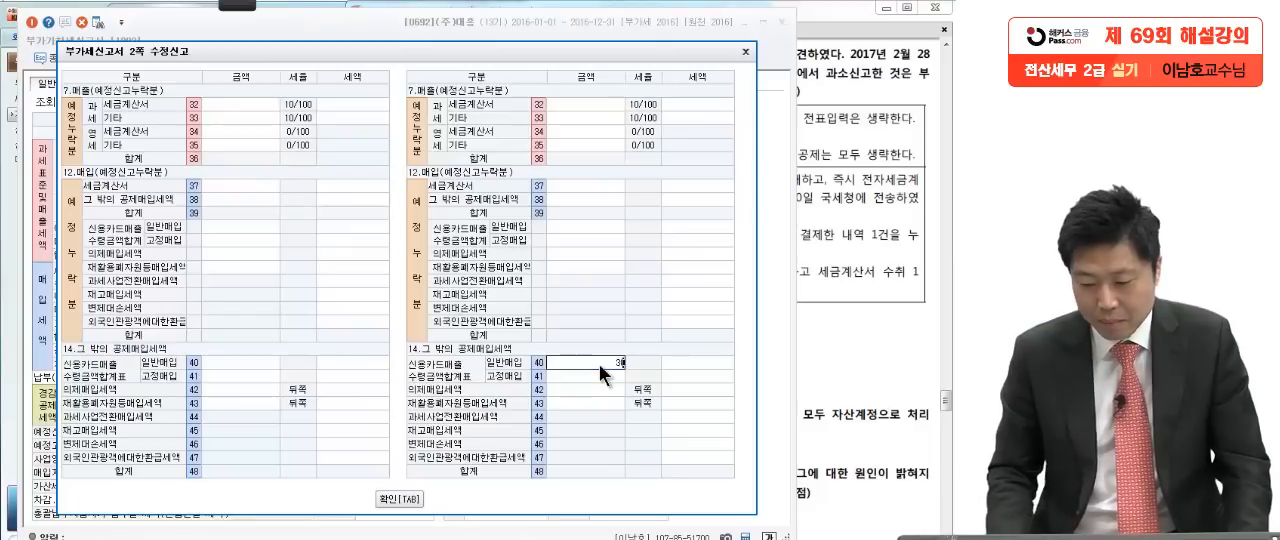
pyautogui.write('000,000')
pyautogui.press('Return')
pyautogui.write('3,000,00')
pyautogui.press('Return')
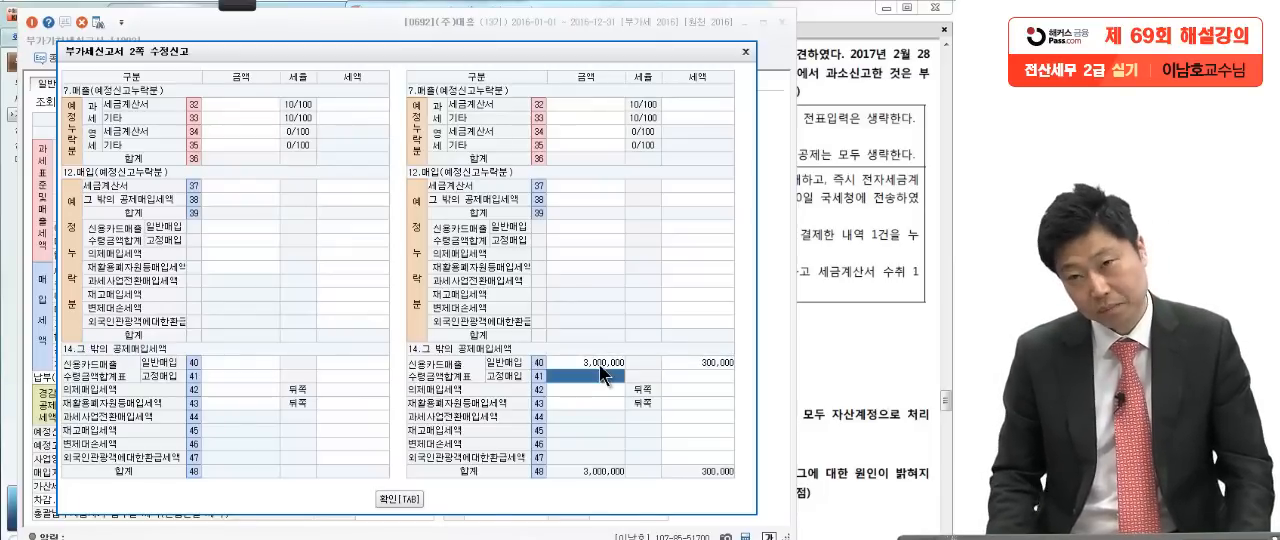
pyautogui.click(408, 500)
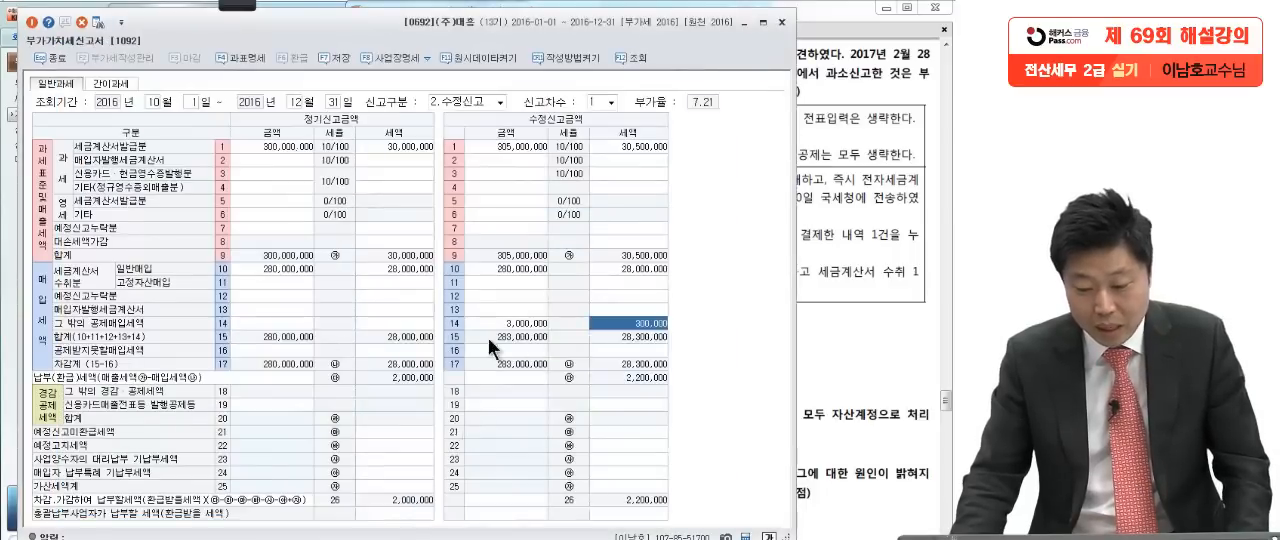
pyautogui.click(509, 322)
pyautogui.click(623, 319)
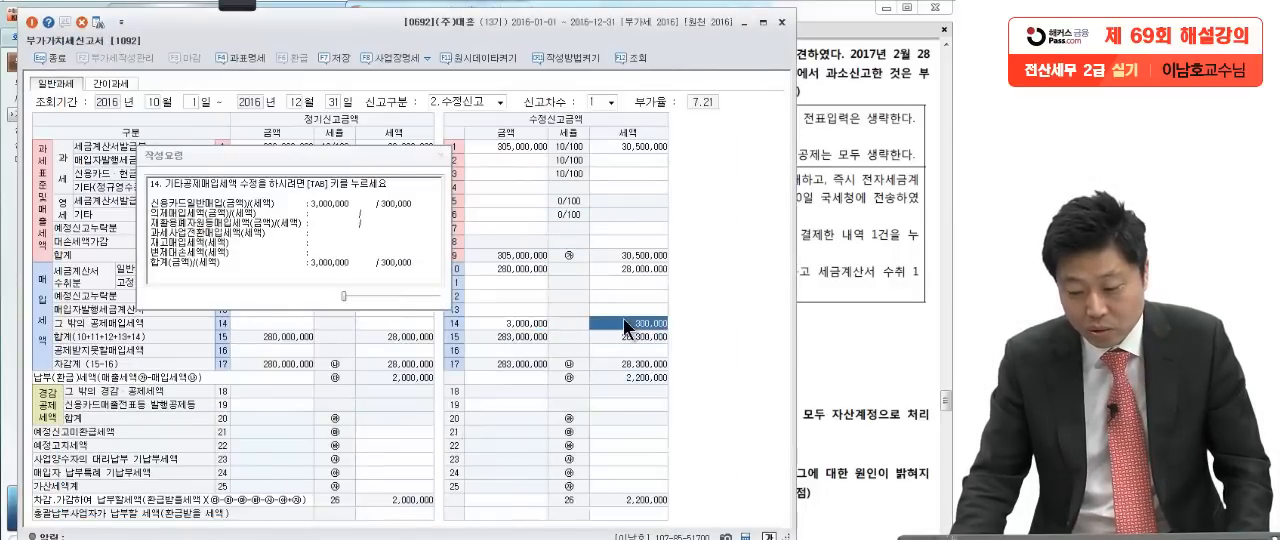
pyautogui.click(629, 308)
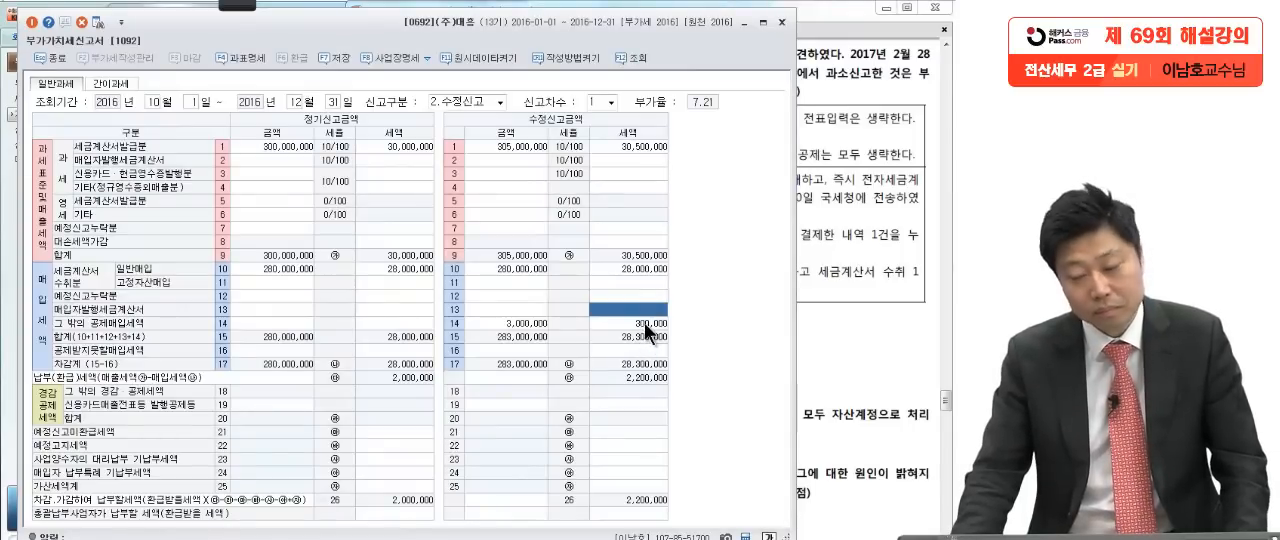
# Step: Check the third 오류사항 item in the exam PDF and enter 281,000,000 with 28,100,000 tax for the amended 세금계산서수취분 일반매입 in row 10
pyautogui.click(834, 324)
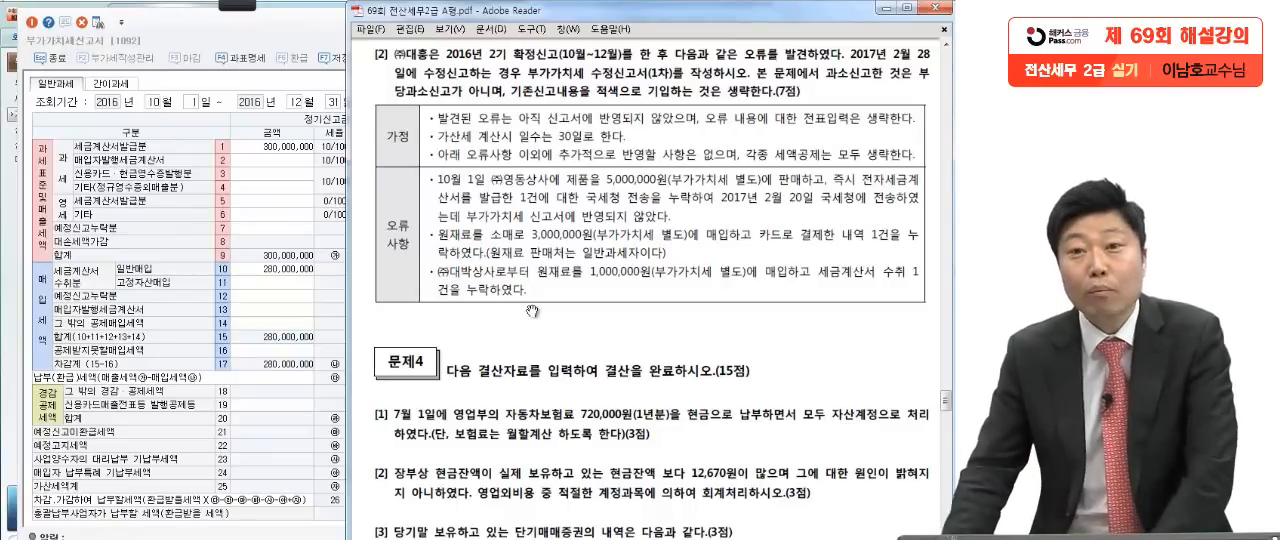
pyautogui.click(261, 323)
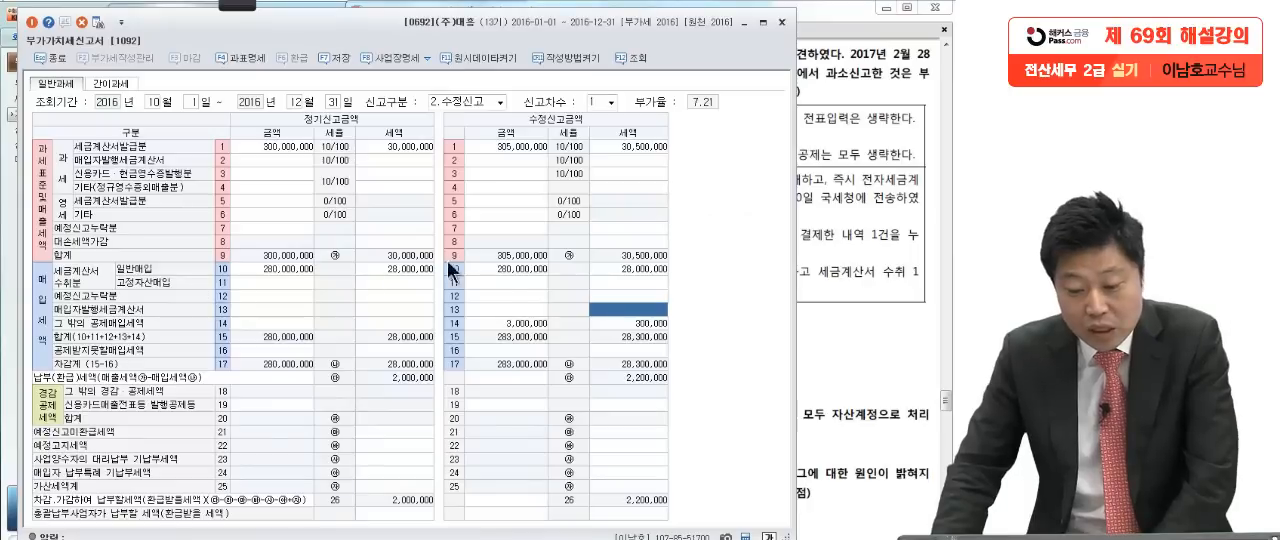
pyautogui.click(501, 270)
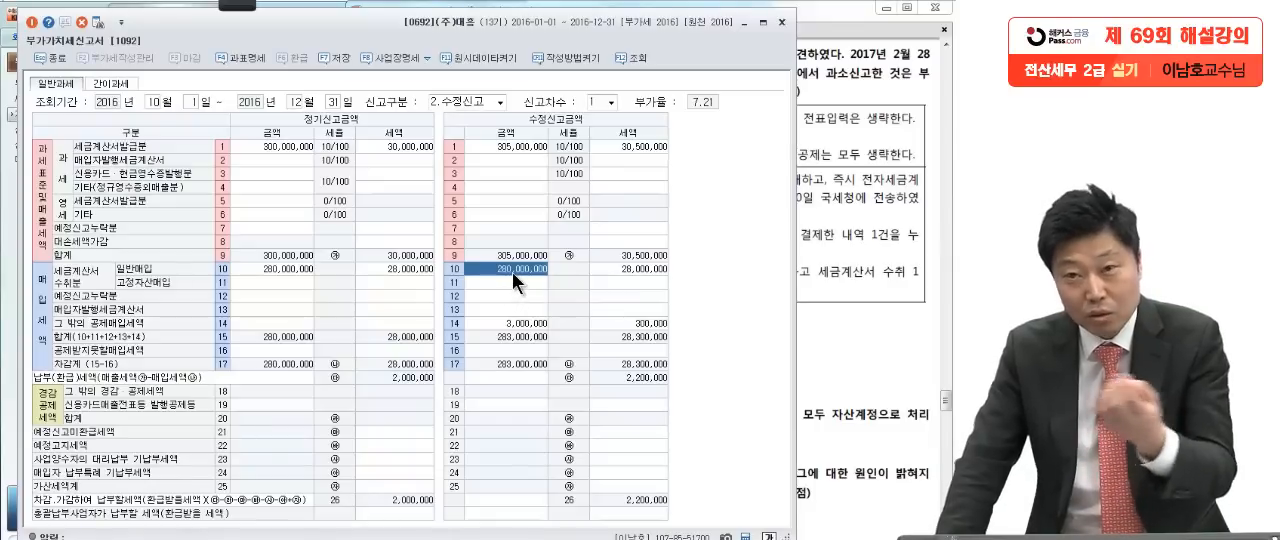
pyautogui.click(872, 331)
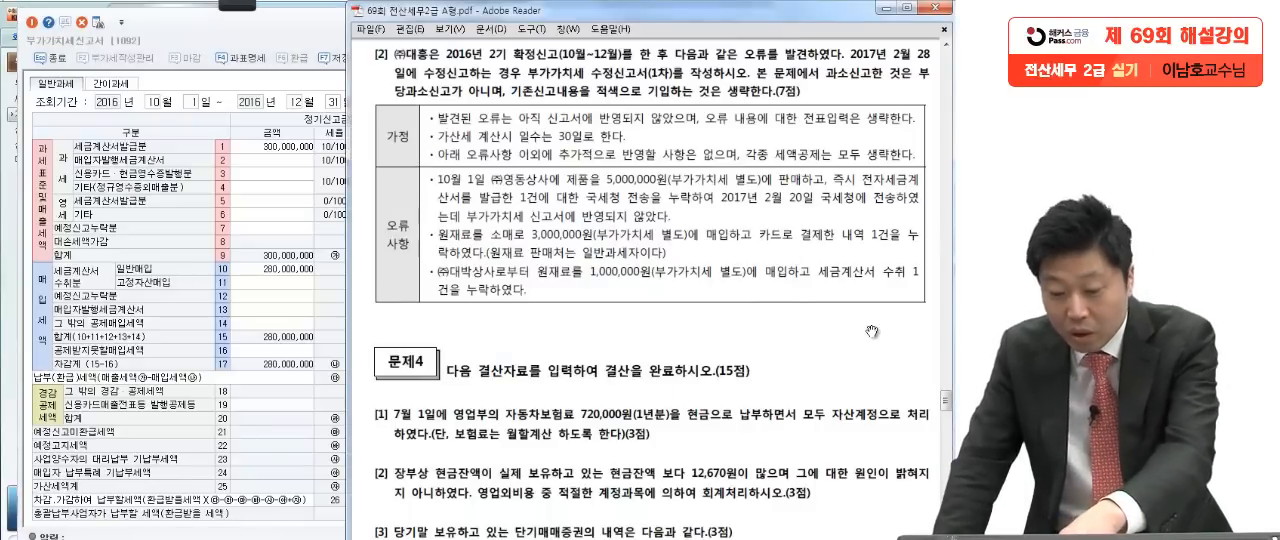
pyautogui.click(266, 339)
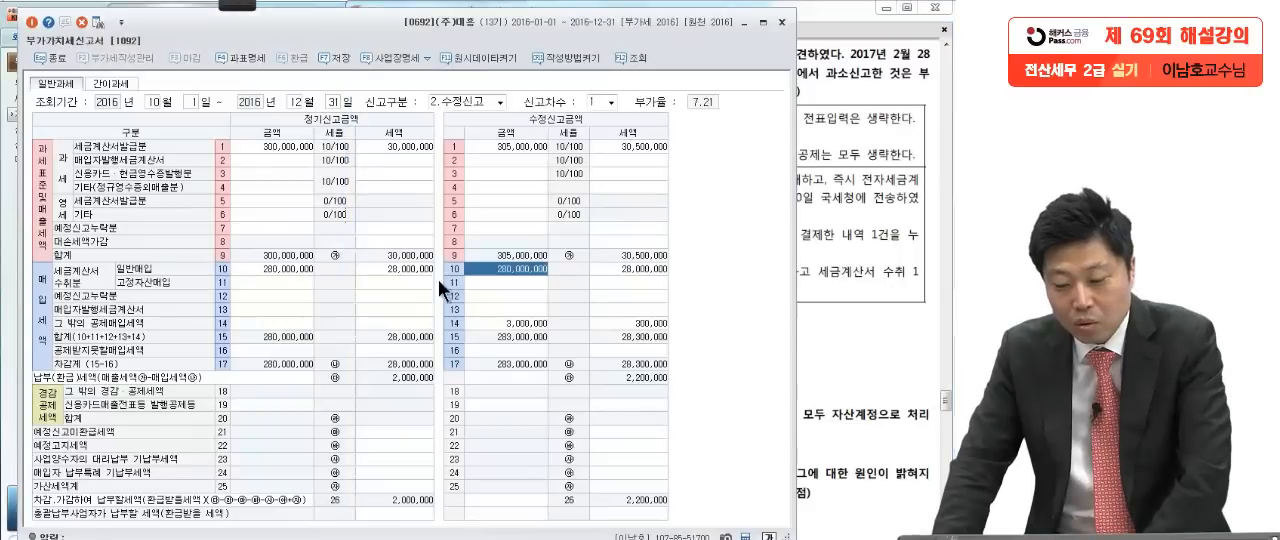
pyautogui.write('28')
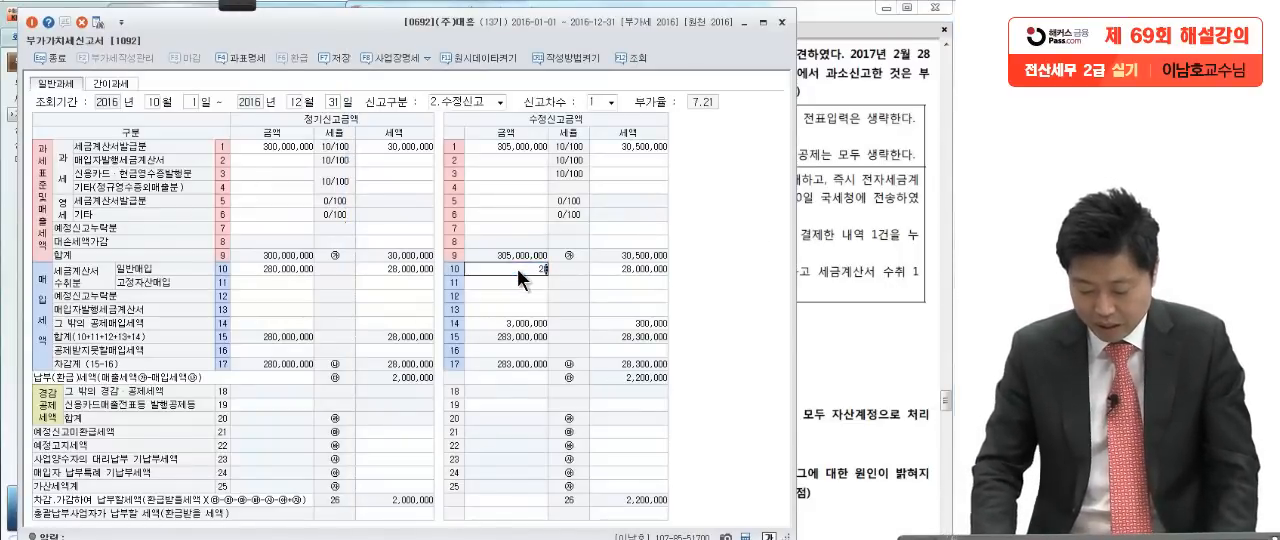
pyautogui.write('1,000,0')
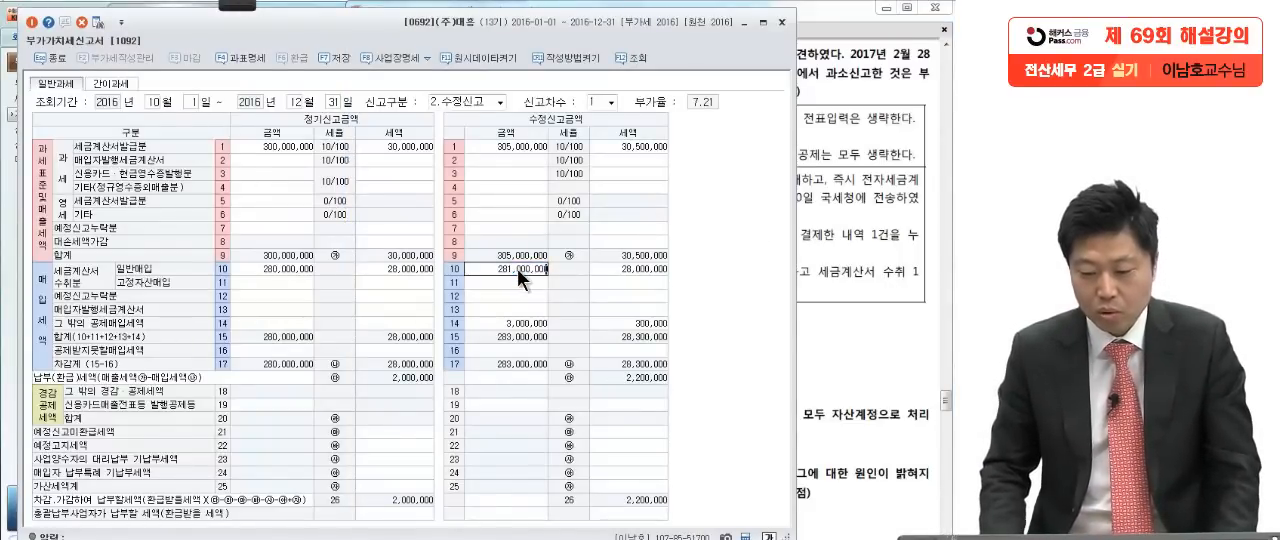
pyautogui.write('00')
pyautogui.press('Return')
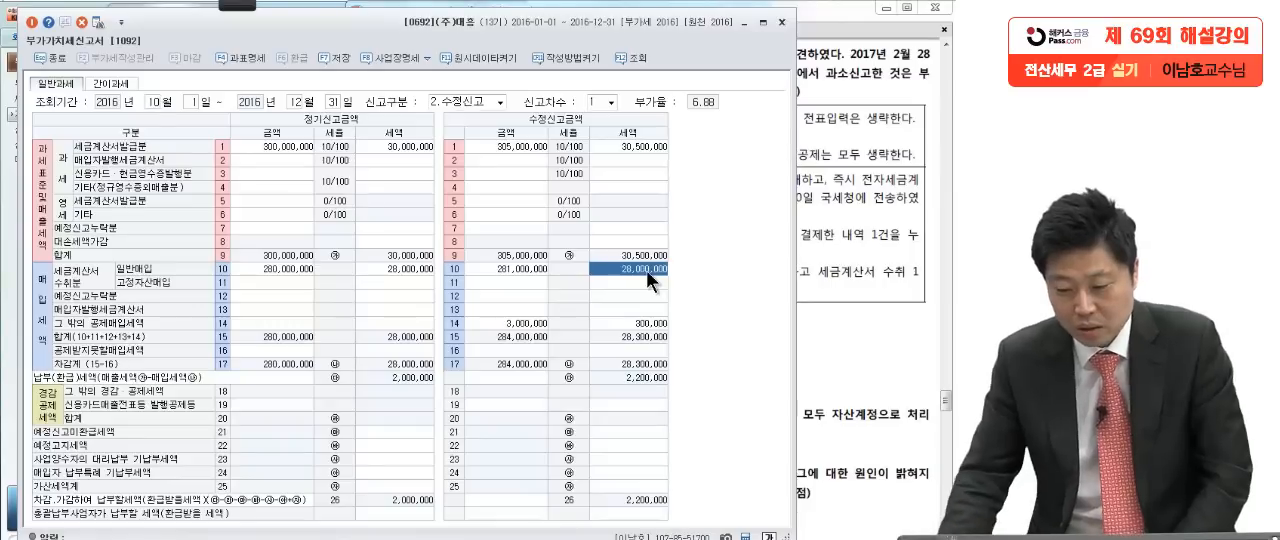
pyautogui.write('2')
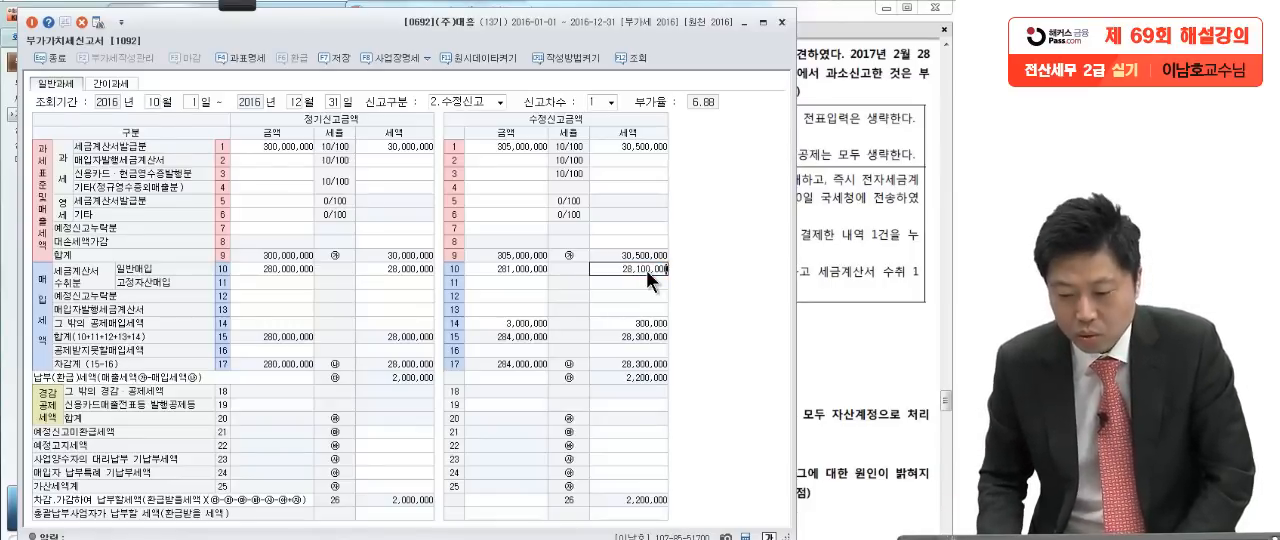
pyautogui.press('Return')
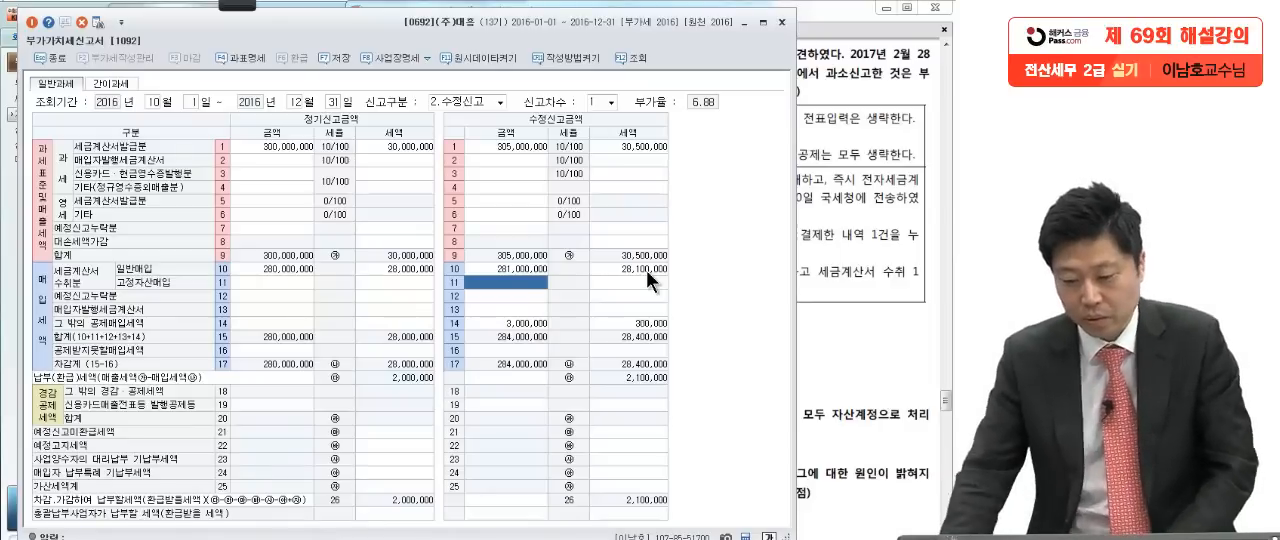
# Step: Compare the 오류사항 items in the exam PDF with the rows of the amended VAT return
pyautogui.click(830, 338)
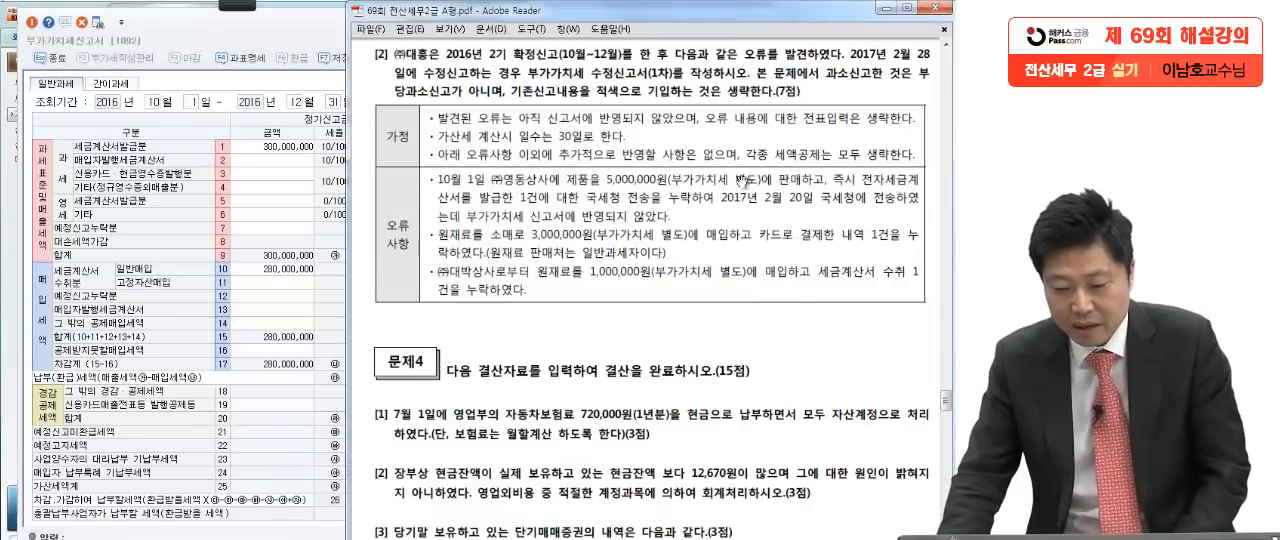
pyautogui.click(271, 190)
pyautogui.click(486, 160)
pyautogui.click(526, 311)
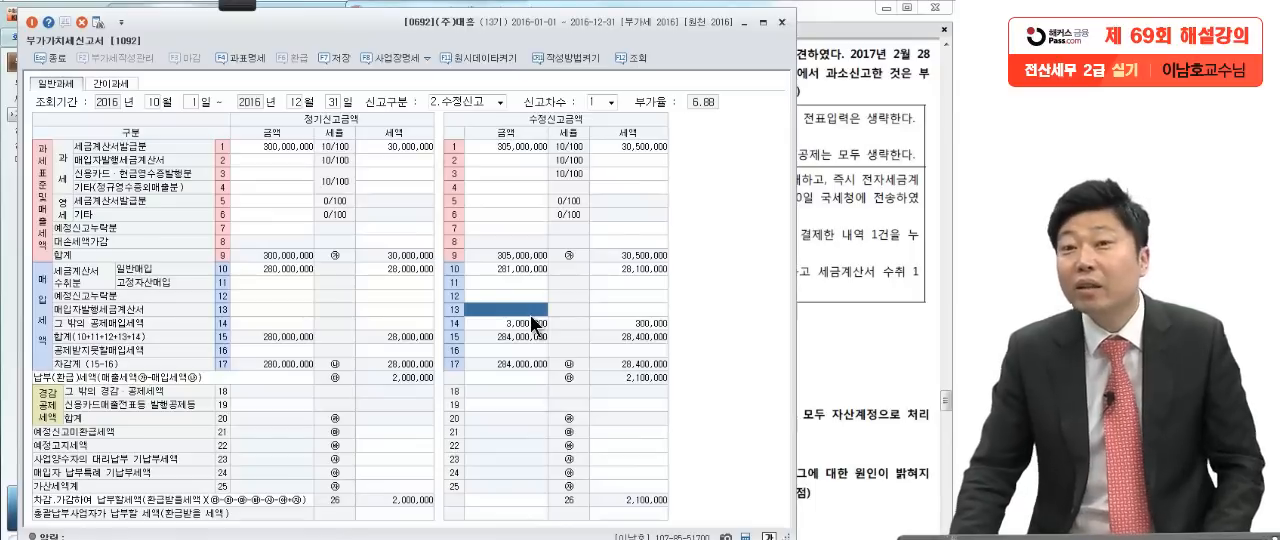
pyautogui.click(840, 275)
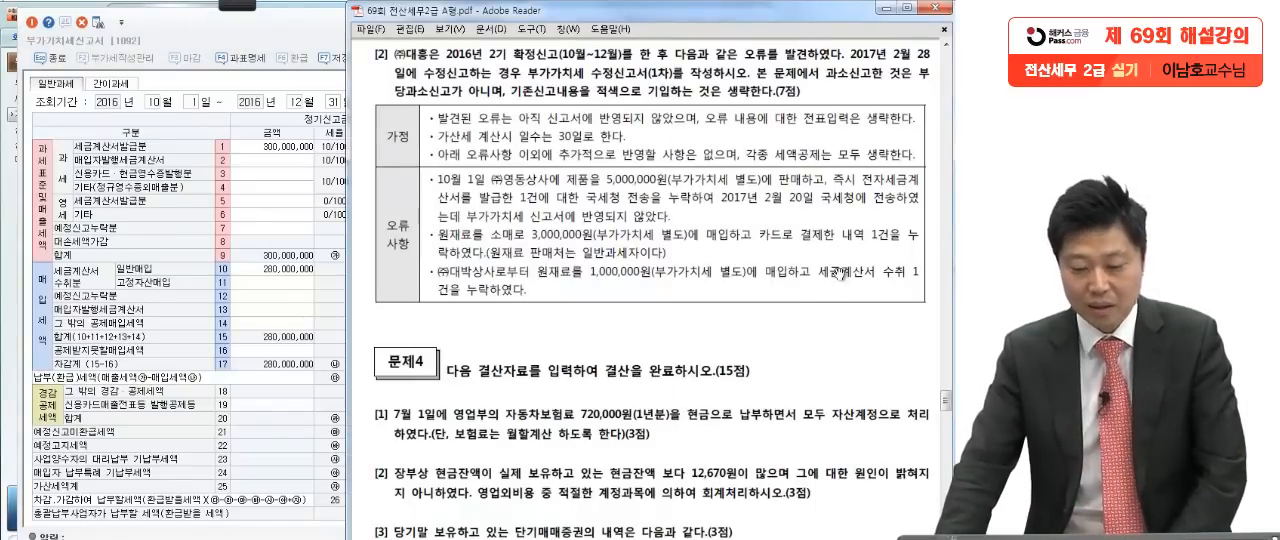
pyautogui.click(312, 346)
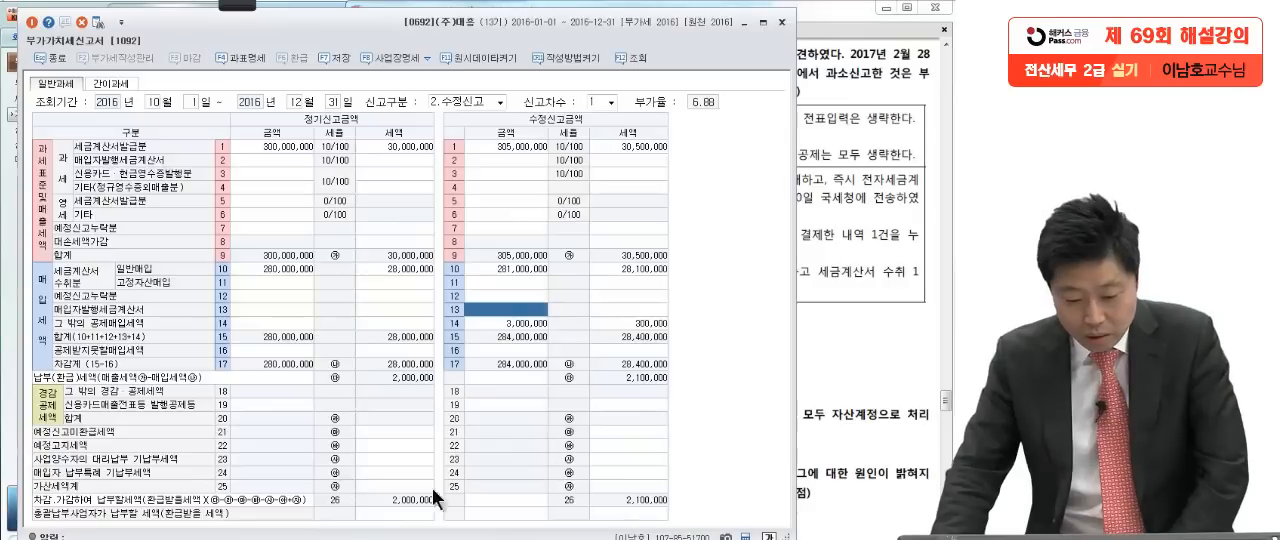
# Step: Open the amended return's 가산세명세 detail page from row 25 and examine its penalty rows
pyautogui.click(639, 488)
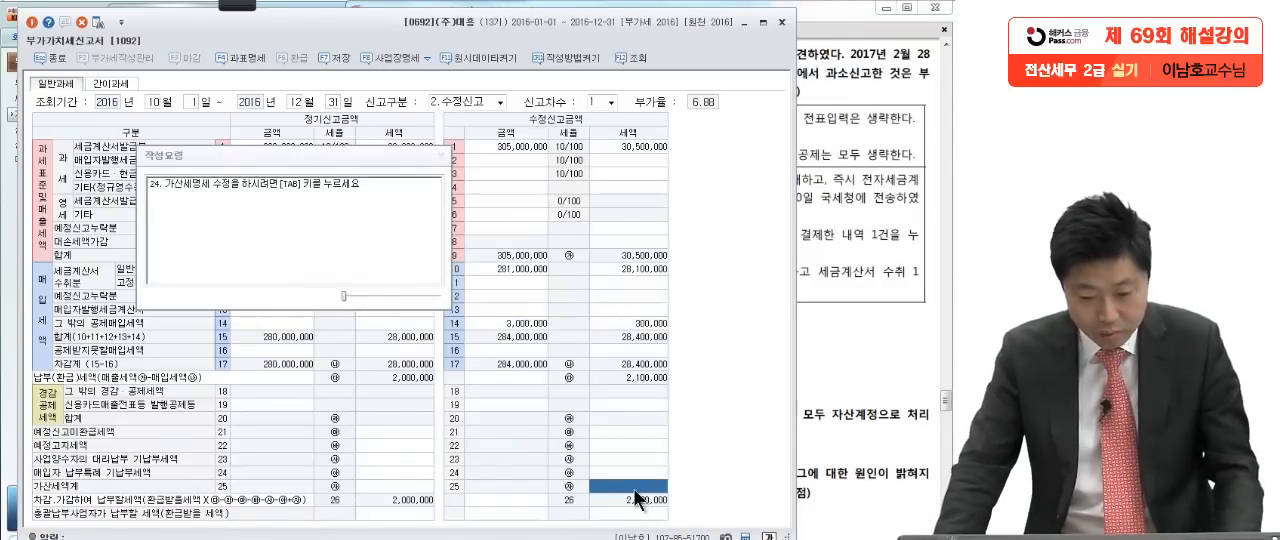
pyautogui.press('Tab')
pyautogui.click(613, 115)
pyautogui.click(599, 195)
pyautogui.click(598, 249)
pyautogui.click(690, 198)
# Step: With the annotation pen, box 5,000,000원 and underline 발급 and 국세청 전송을 누락 in the exam PDF's first 오류사항 item
pyautogui.click(848, 273)
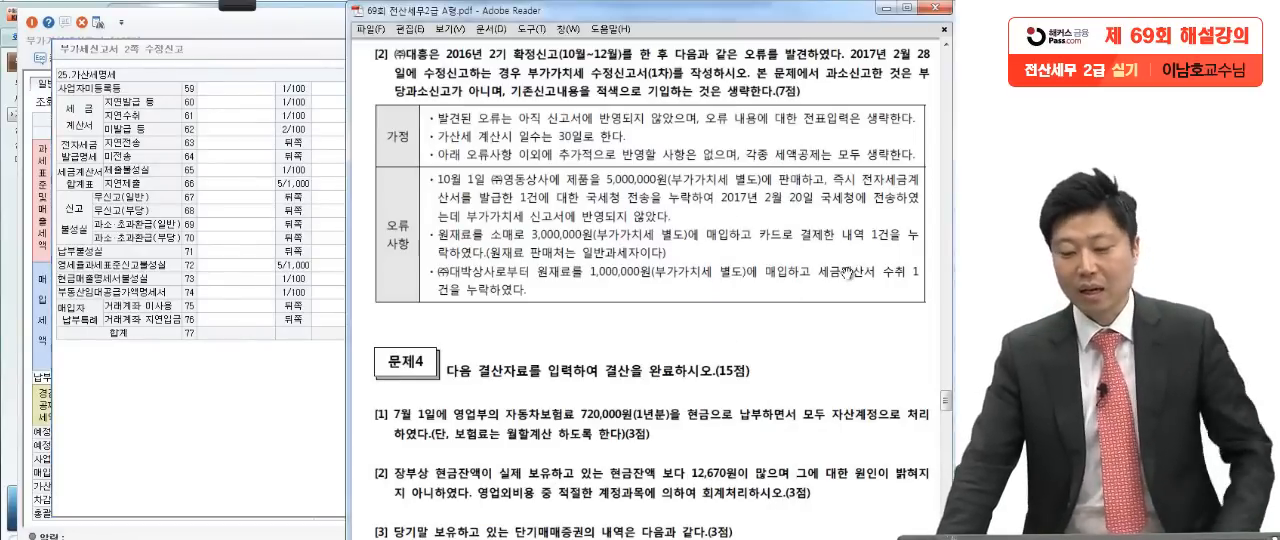
pyautogui.click(240, 6)
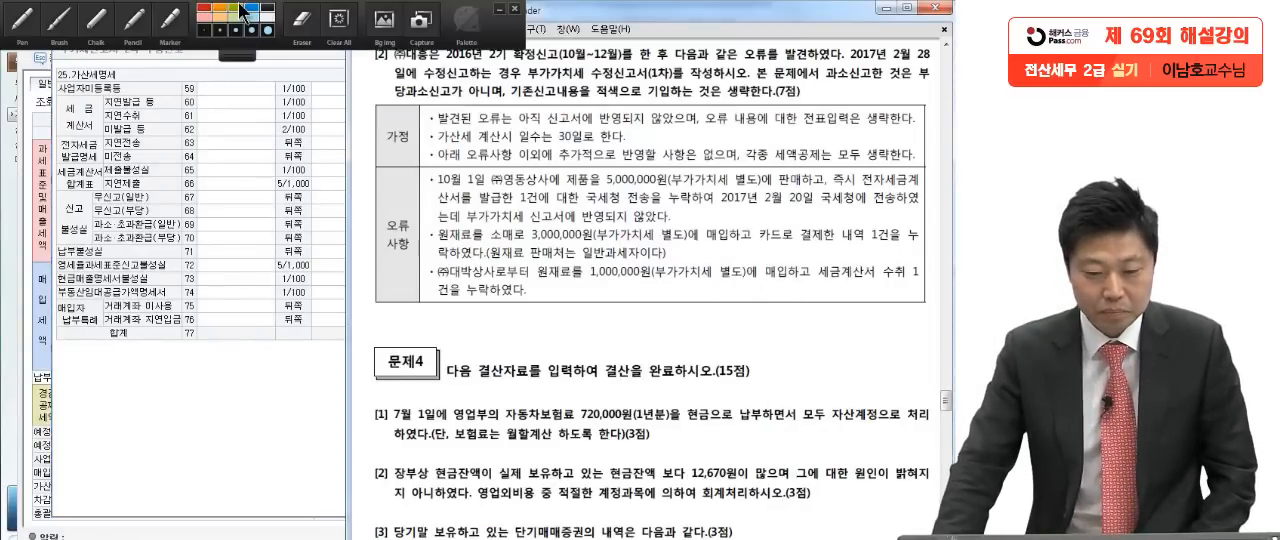
pyautogui.click(22, 20)
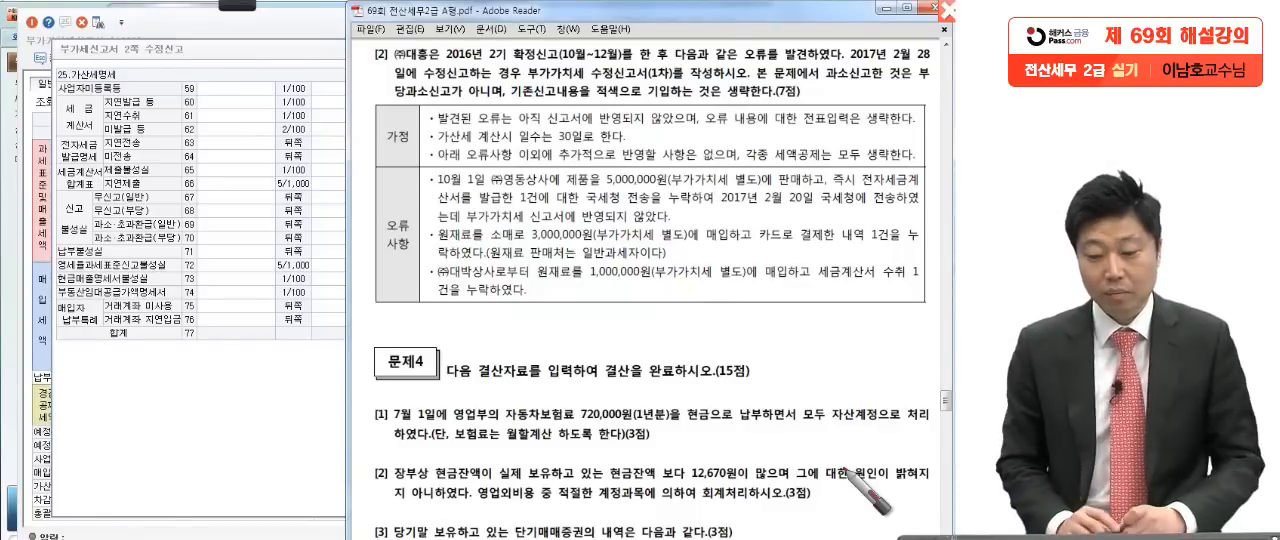
pyautogui.moveTo(605, 185); pyautogui.dragTo(667, 184)
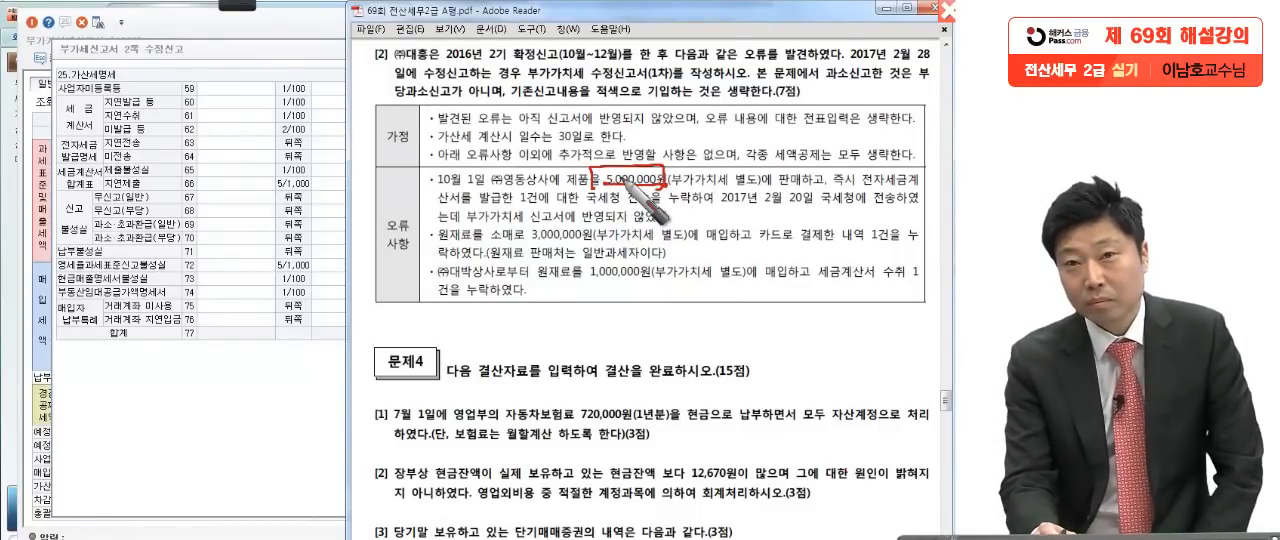
pyautogui.click(905, 187)
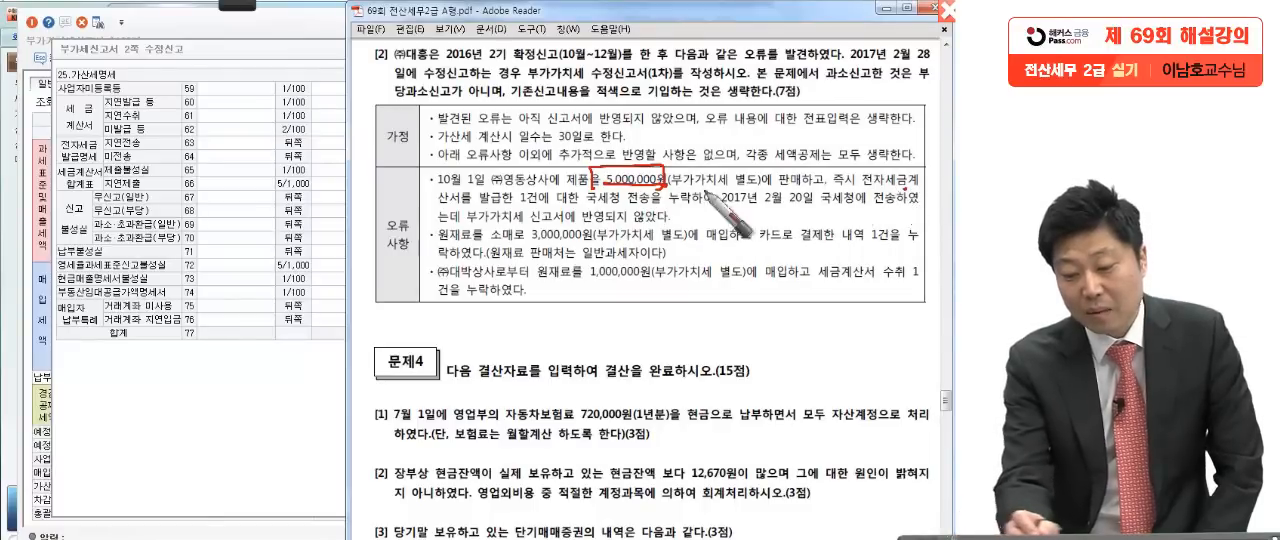
pyautogui.moveTo(468, 210); pyautogui.dragTo(502, 209)
pyautogui.moveTo(612, 202); pyautogui.dragTo(715, 207)
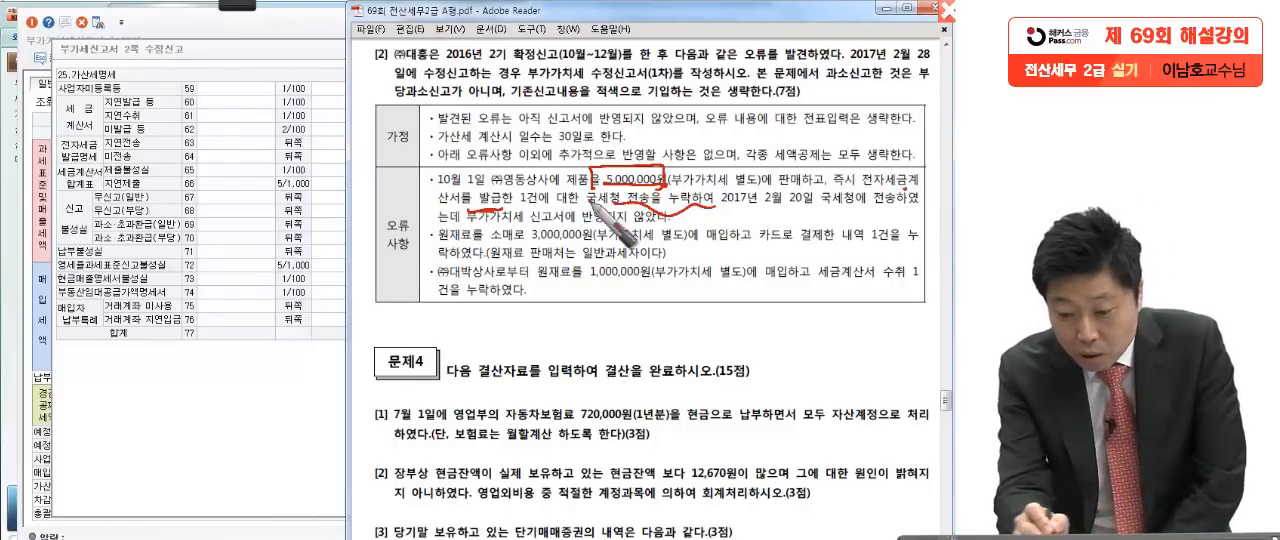
# Step: Underline 10월 1일 in the first 오류사항 item and write a circled 1/11 below the table with the pen
pyautogui.moveTo(430, 190); pyautogui.dragTo(526, 198)
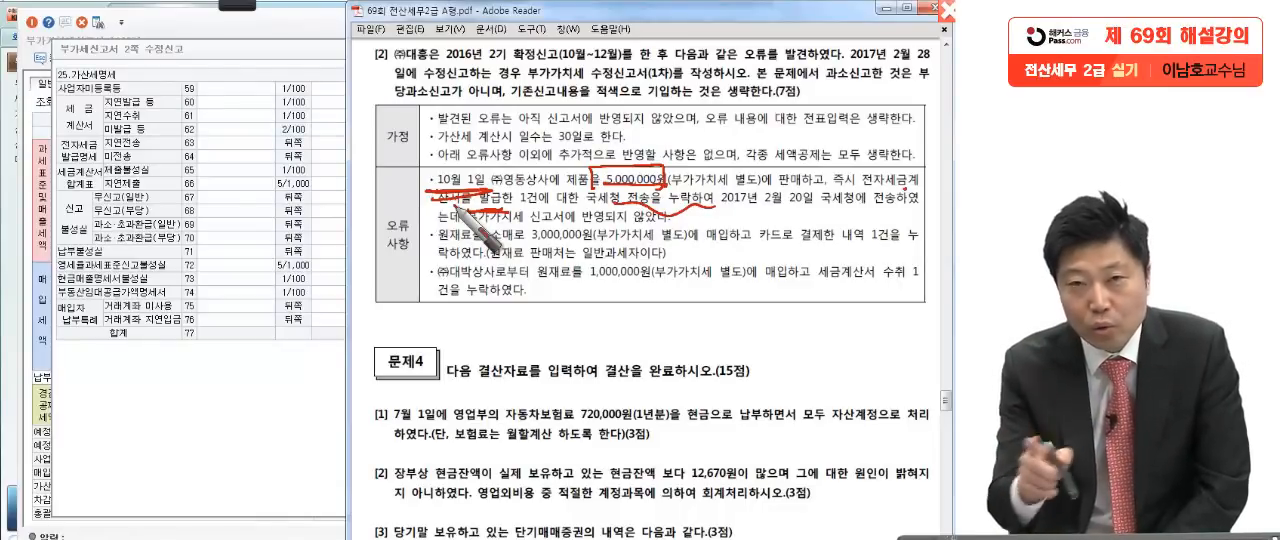
pyautogui.moveTo(470, 212)
pyautogui.mouseDown()
pyautogui.moveTo(495, 320)
pyautogui.moveTo(478, 390)
pyautogui.moveTo(530, 350)
pyautogui.moveTo(445, 378)
pyautogui.moveTo(428, 330)
pyautogui.mouseUp()
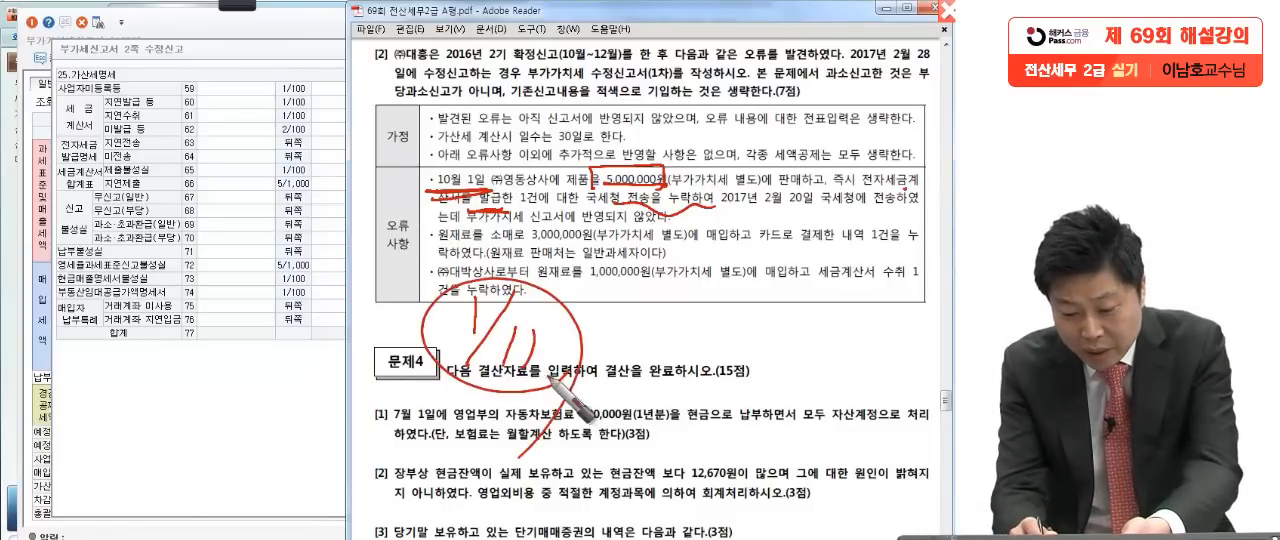
pyautogui.moveTo(562, 372); pyautogui.dragTo(540, 386)
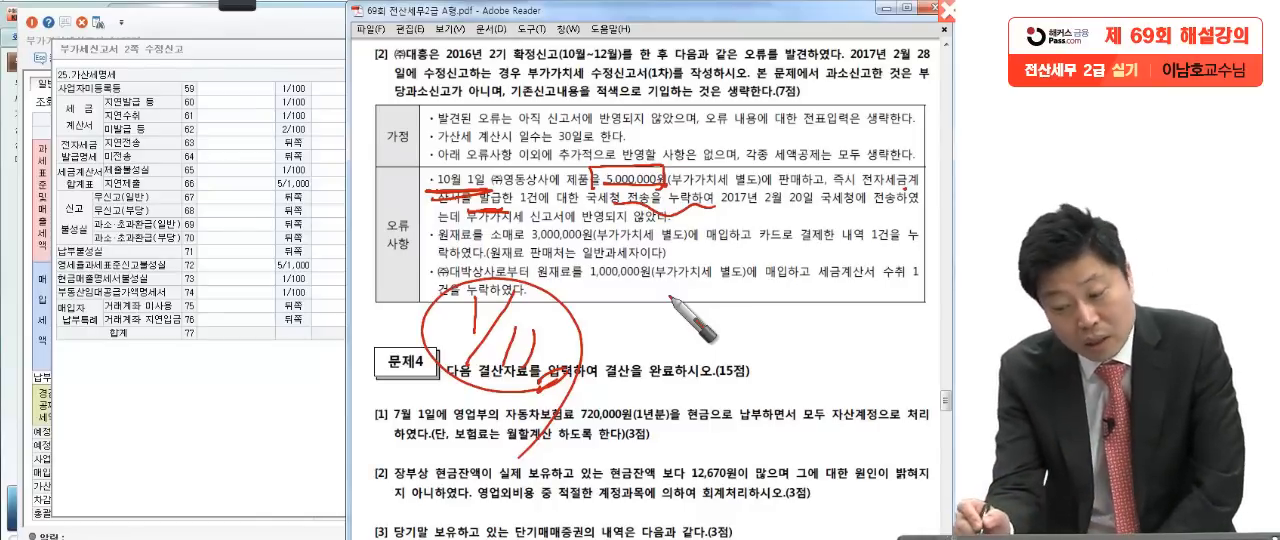
# Step: Underline the transmission date 2월 20일 in the first 오류사항 item and write a circled 1/25 beneath it
pyautogui.moveTo(766, 212); pyautogui.dragTo(838, 211)
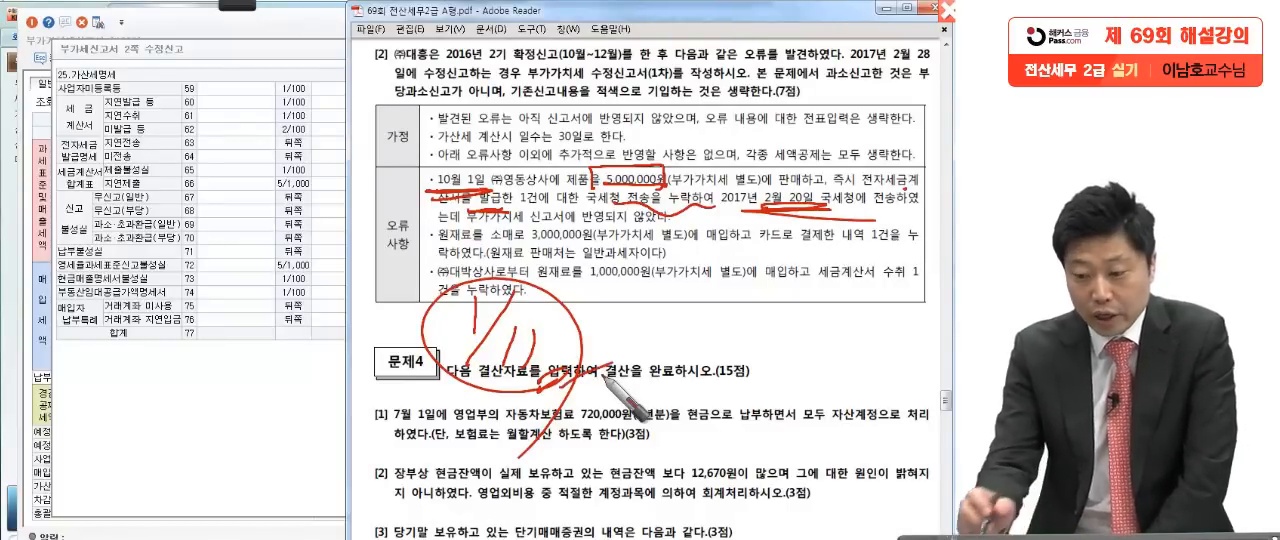
pyautogui.moveTo(748, 234); pyautogui.dragTo(741, 302)
pyautogui.moveTo(782, 242); pyautogui.dragTo(716, 362)
pyautogui.moveTo(757, 318); pyautogui.dragTo(791, 356)
pyautogui.moveTo(803, 318); pyautogui.dragTo(798, 357)
pyautogui.moveTo(804, 318)
pyautogui.mouseDown()
pyautogui.moveTo(831, 317)
pyautogui.moveTo(832, 234)
pyautogui.moveTo(845, 385)
pyautogui.mouseUp()
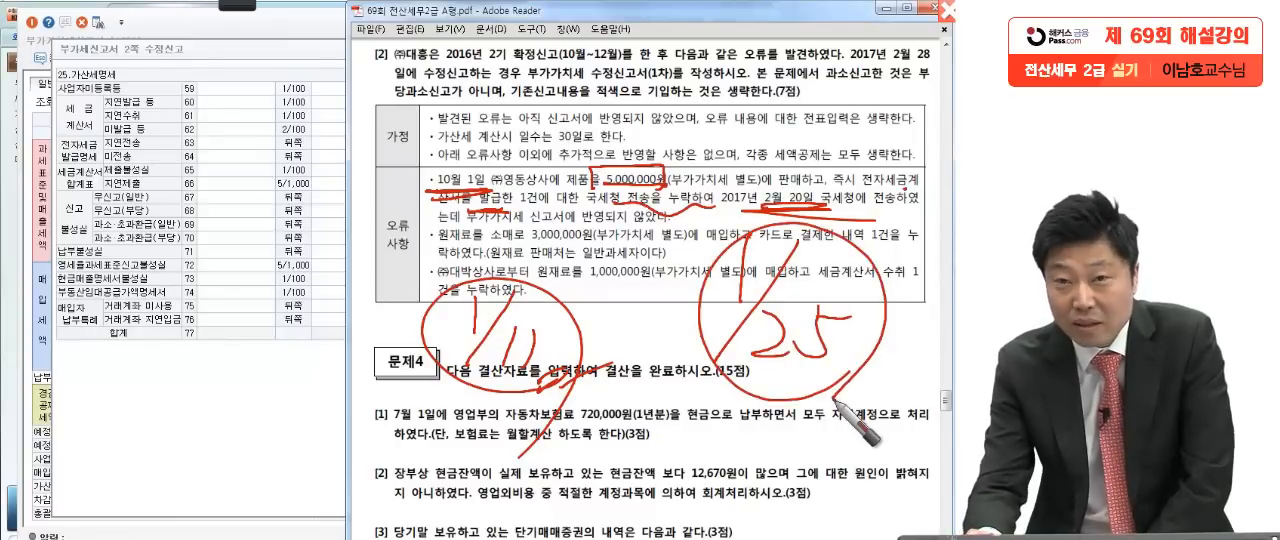
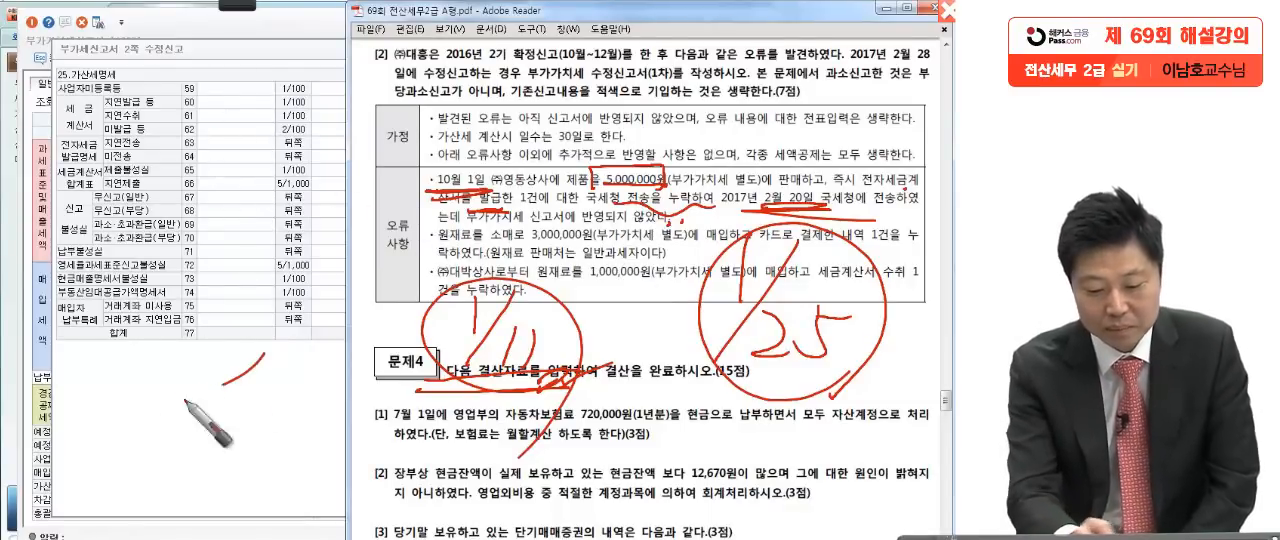
# Step: Circle the handwritten 1/11 again and draw ovals, check marks and a crossing-out stroke across and beside the 가산세명세 table with the pen
pyautogui.moveTo(258, 350); pyautogui.dragTo(185, 490)
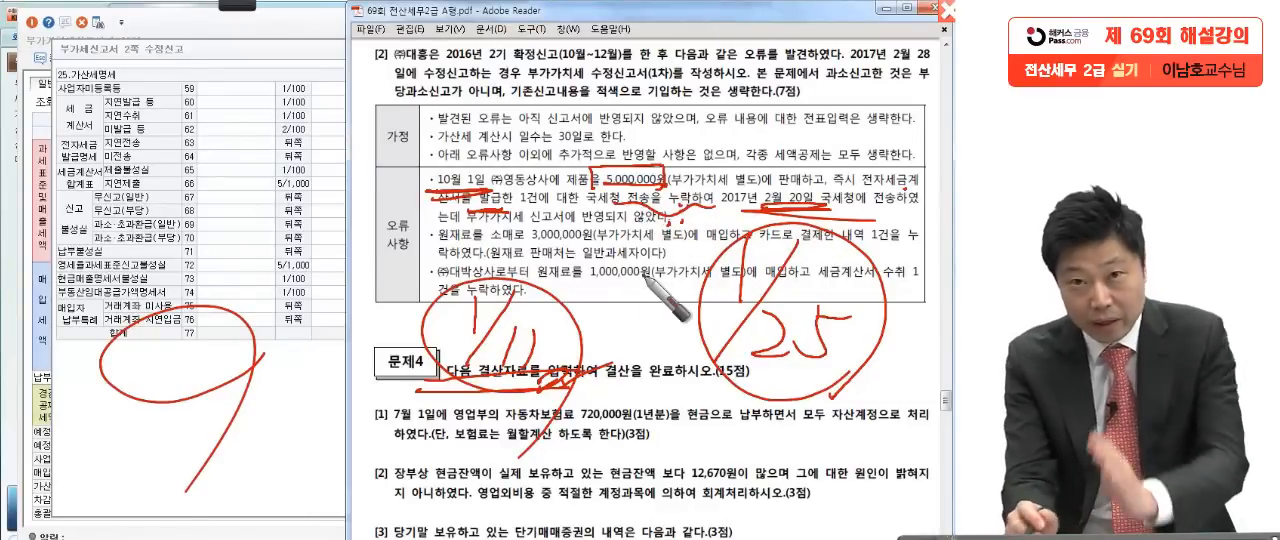
pyautogui.moveTo(500, 408); pyautogui.dragTo(560, 326)
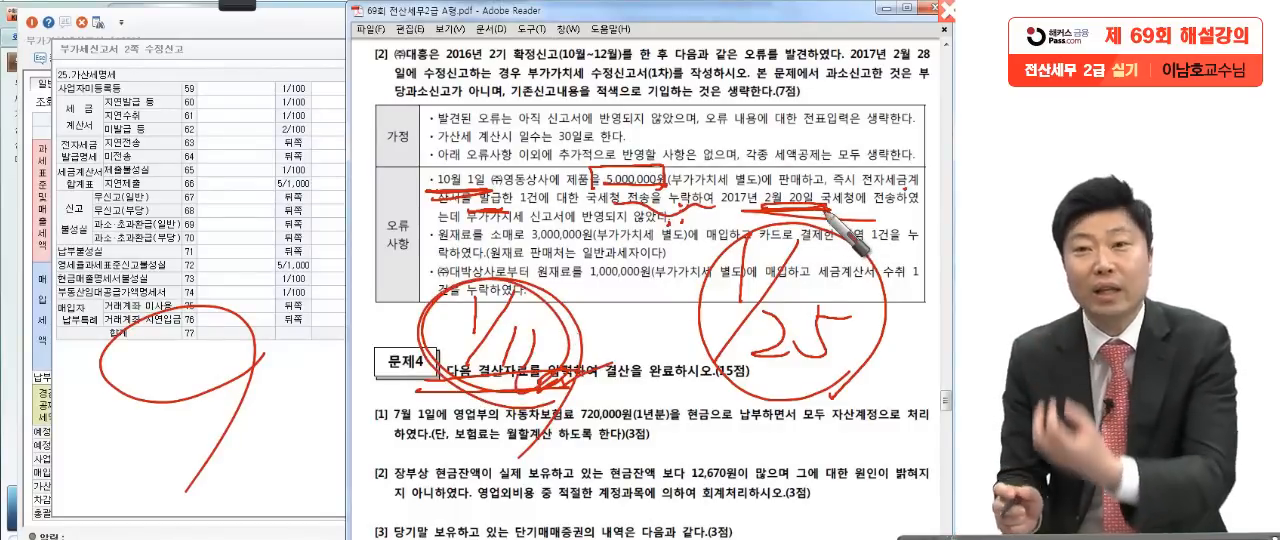
pyautogui.moveTo(385, 373)
pyautogui.mouseDown()
pyautogui.moveTo(312, 327)
pyautogui.moveTo(378, 358)
pyautogui.mouseUp()
pyautogui.moveTo(231, 245); pyautogui.dragTo(300, 246)
pyautogui.moveTo(408, 224); pyautogui.dragTo(460, 203)
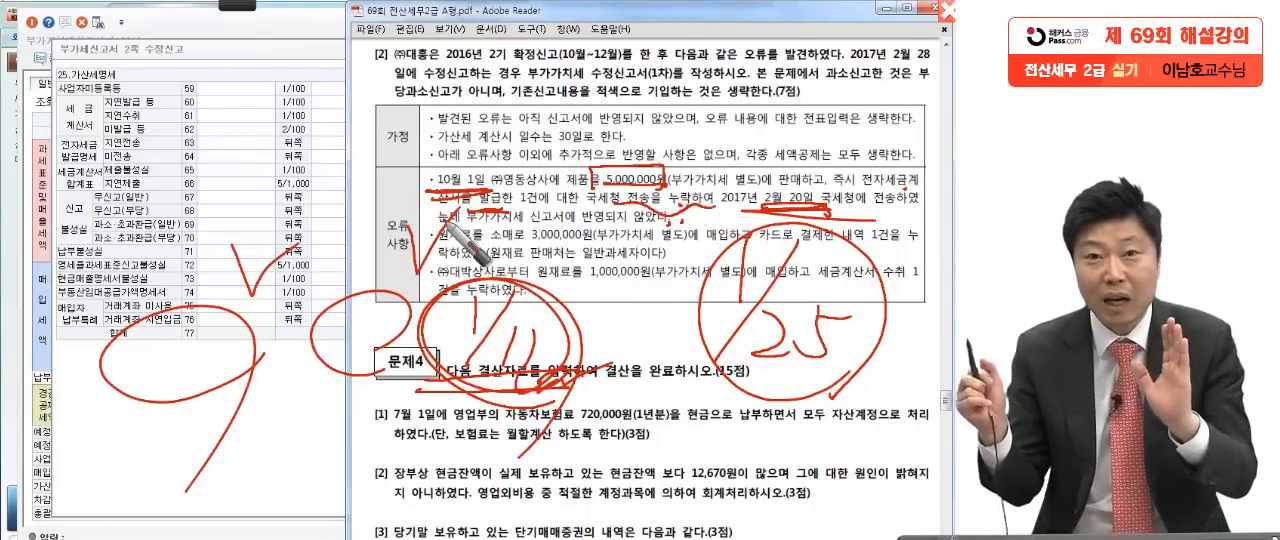
pyautogui.moveTo(152, 438)
pyautogui.mouseDown()
pyautogui.moveTo(280, 325)
pyautogui.moveTo(260, 430)
pyautogui.moveTo(280, 224)
pyautogui.moveTo(268, 432)
pyautogui.mouseUp()
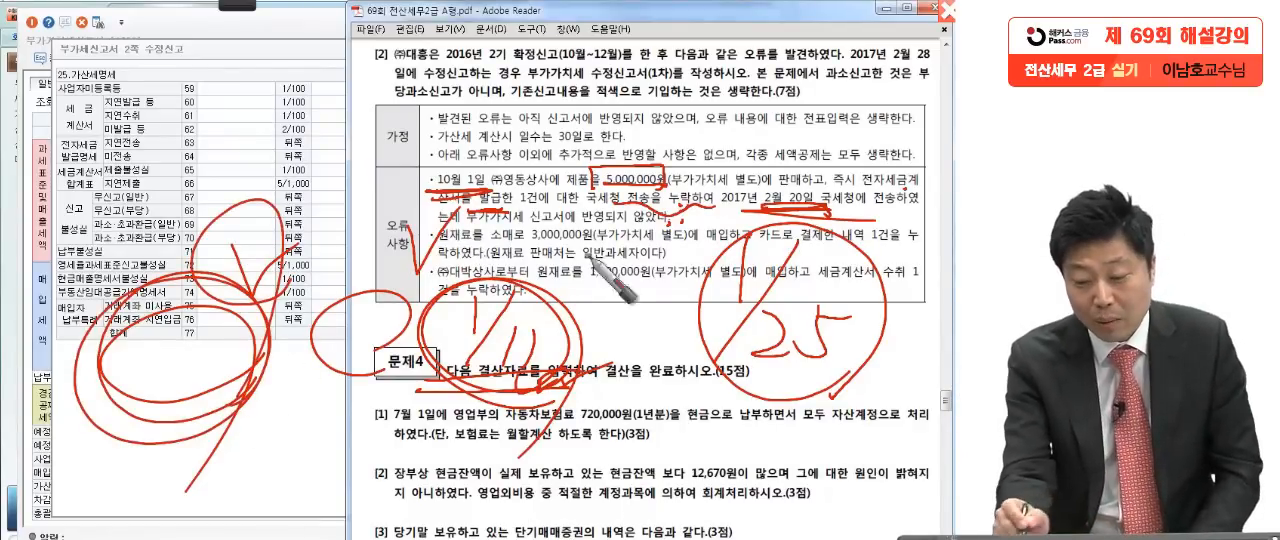
pyautogui.moveTo(291, 415); pyautogui.dragTo(279, 426)
pyautogui.moveTo(309, 228); pyautogui.dragTo(450, 518)
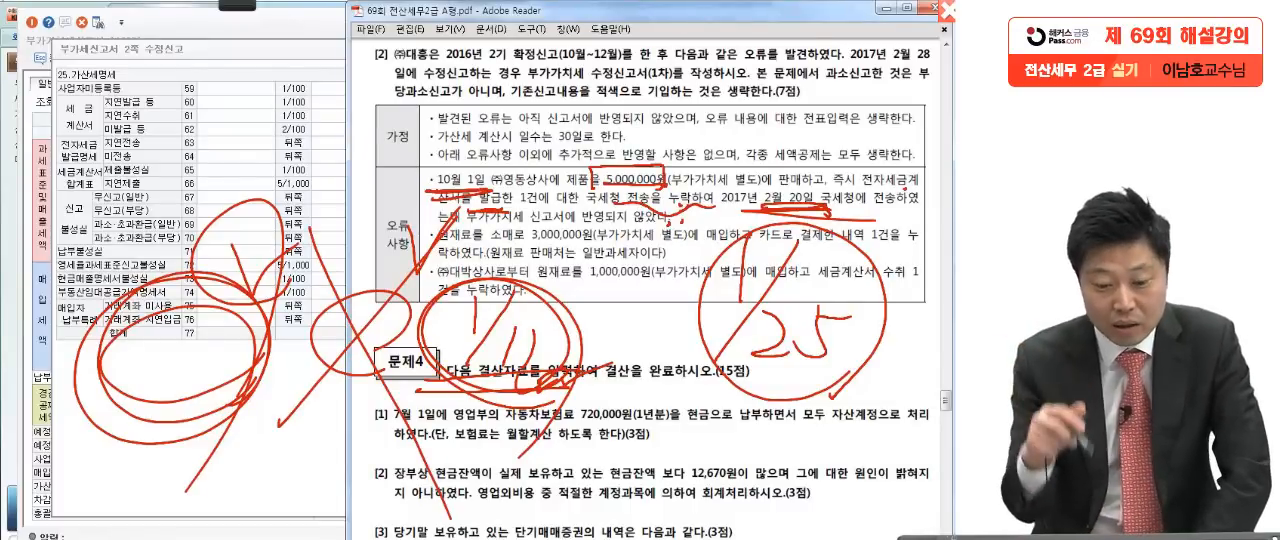
# Step: Write the penalty formula 5,000,000 × 1% by hand above the 가산세명세 table and the exam text
pyautogui.moveTo(120, 56); pyautogui.dragTo(106, 88)
pyautogui.moveTo(121, 55)
pyautogui.mouseDown()
pyautogui.moveTo(145, 55)
pyautogui.moveTo(146, 92)
pyautogui.mouseUp()
pyautogui.moveTo(169, 66)
pyautogui.mouseDown()
pyautogui.moveTo(170, 80)
pyautogui.moveTo(171, 67)
pyautogui.mouseUp()
pyautogui.moveTo(189, 64)
pyautogui.mouseDown()
pyautogui.moveTo(226, 80)
pyautogui.moveTo(322, 78)
pyautogui.moveTo(342, 118)
pyautogui.mouseUp()
pyautogui.moveTo(334, 60); pyautogui.dragTo(302, 92)
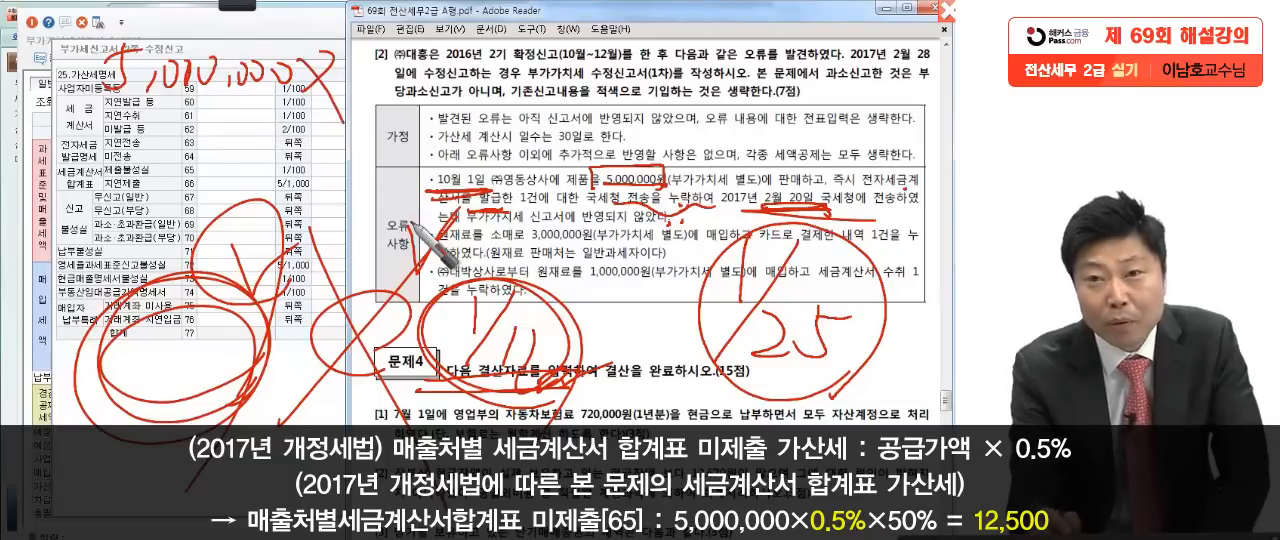
pyautogui.moveTo(388, 42); pyautogui.dragTo(374, 120)
pyautogui.moveTo(452, 72); pyautogui.dragTo(412, 118)
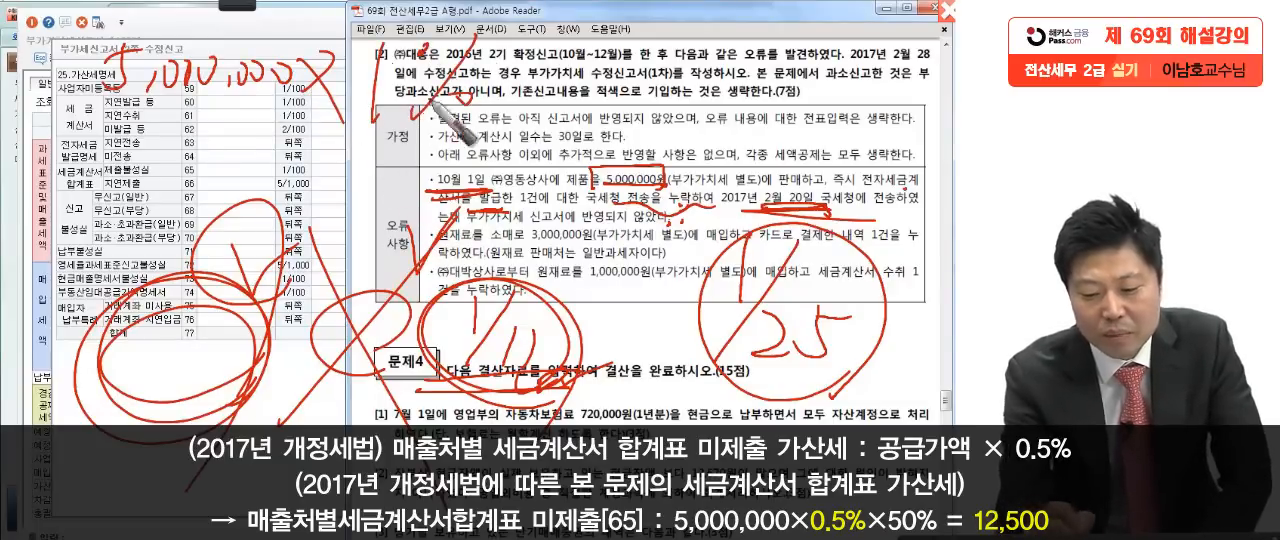
# Step: Underline the handwritten formula, circle 30일 in the 가정 section, and extend the formula with × 50%
pyautogui.moveTo(78, 126); pyautogui.dragTo(508, 142)
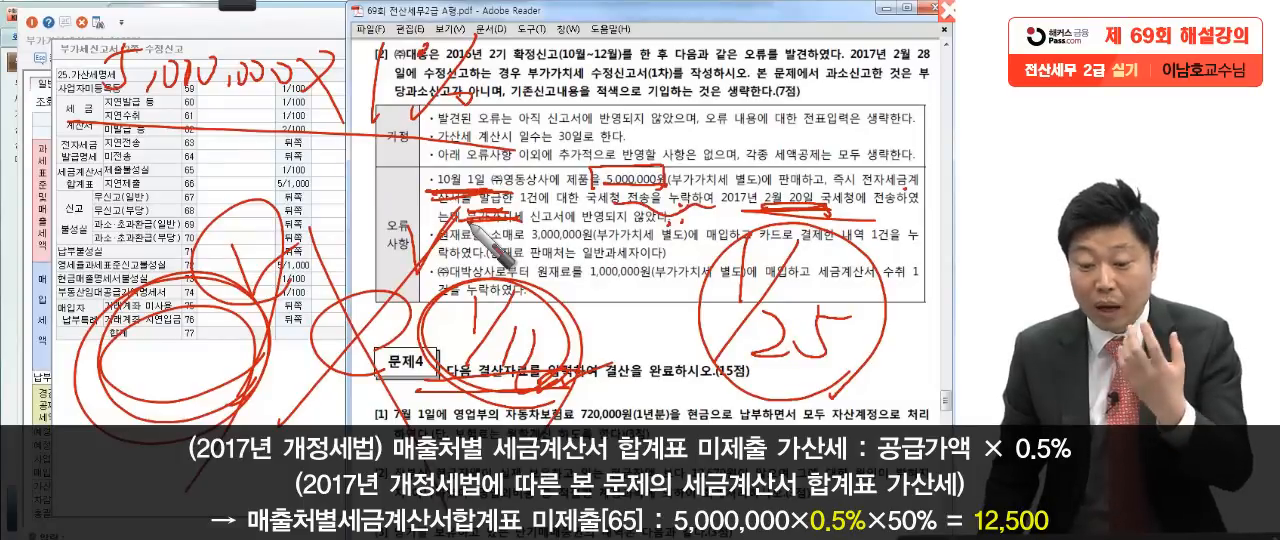
pyautogui.moveTo(434, 149); pyautogui.dragTo(468, 149)
pyautogui.moveTo(558, 152); pyautogui.dragTo(556, 140)
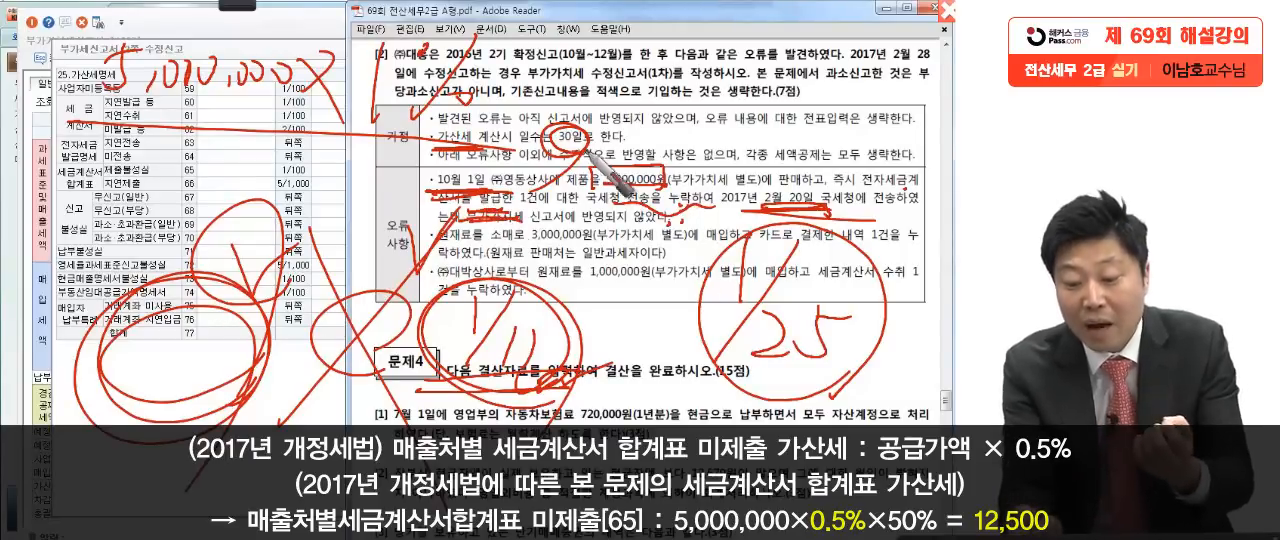
pyautogui.moveTo(600, 165); pyautogui.dragTo(515, 182)
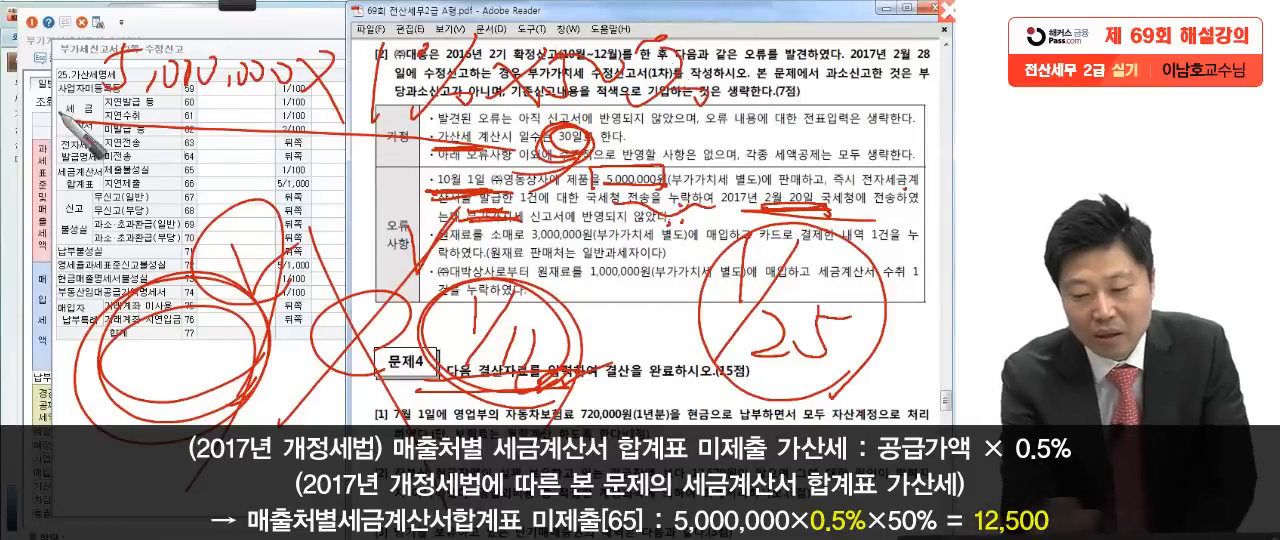
# Step: Write and circle 25,000 as the formula's result, number and underline the whole calculation, and clear all pen annotations
pyautogui.moveTo(72, 112); pyautogui.dragTo(845, 205)
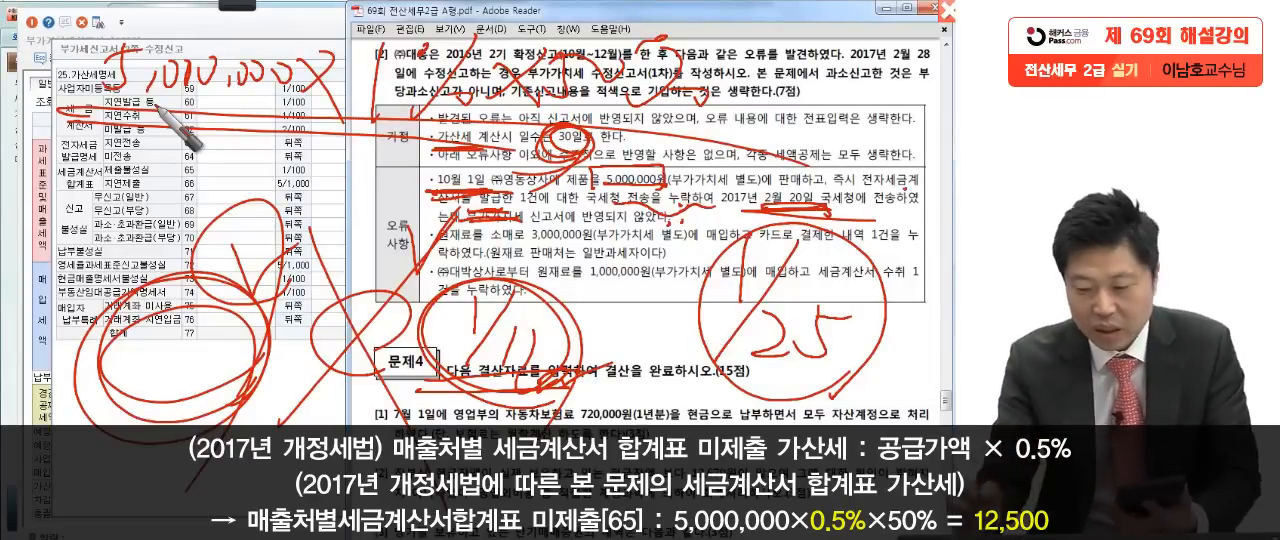
pyautogui.moveTo(846, 100)
pyautogui.mouseDown()
pyautogui.moveTo(935, 140)
pyautogui.moveTo(880, 150)
pyautogui.mouseUp()
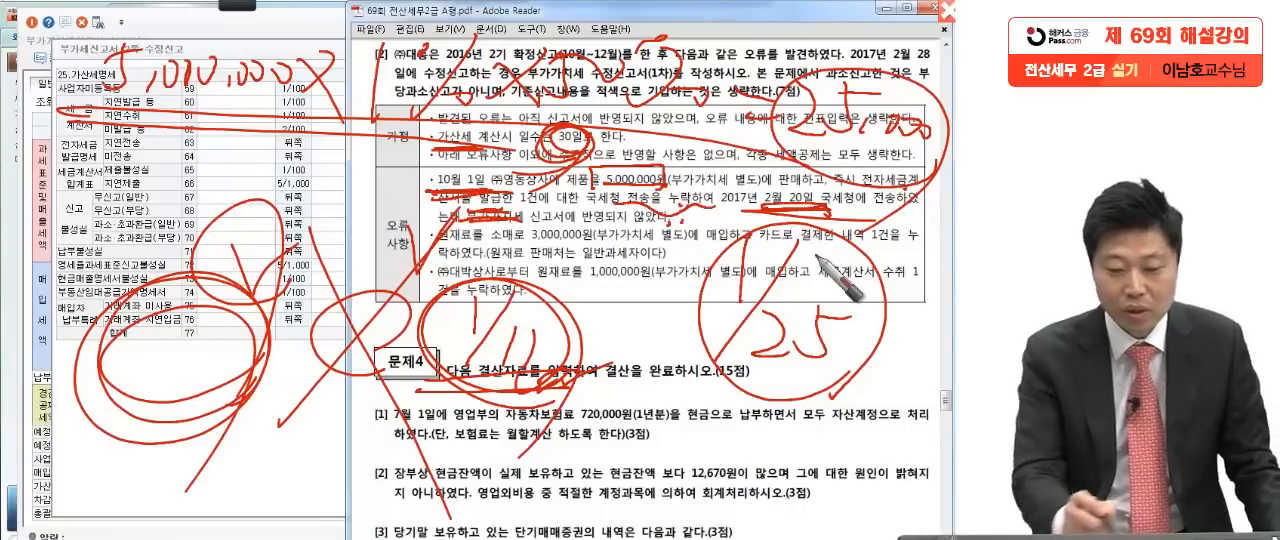
pyautogui.moveTo(28, 102)
pyautogui.mouseDown()
pyautogui.moveTo(38, 86)
pyautogui.moveTo(74, 121)
pyautogui.moveTo(918, 168)
pyautogui.mouseUp()
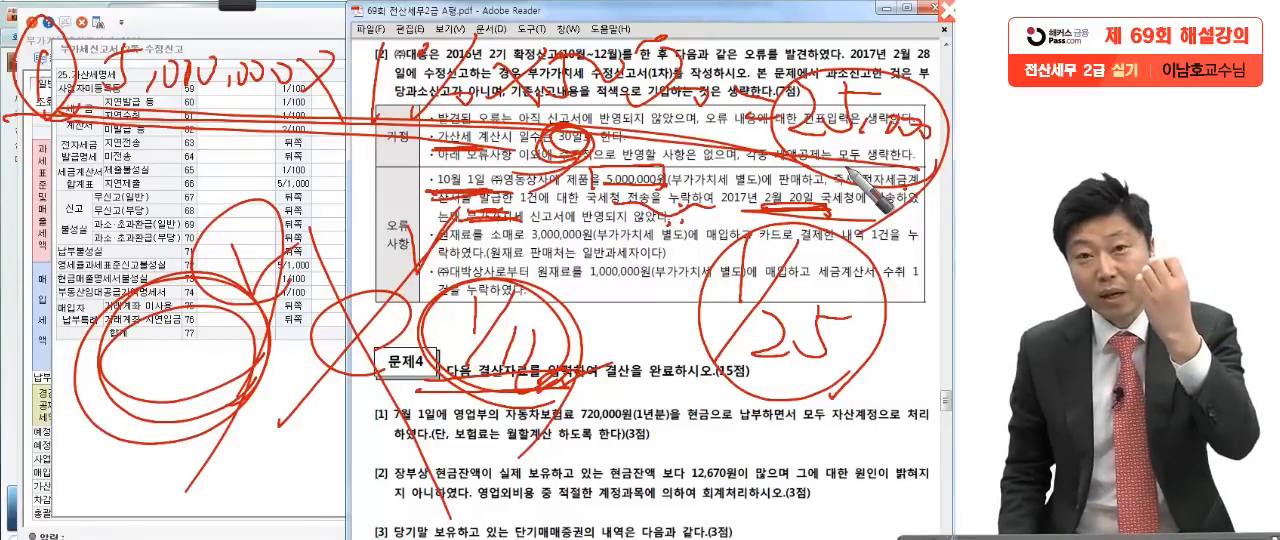
pyautogui.moveTo(904, 173); pyautogui.dragTo(50, 106)
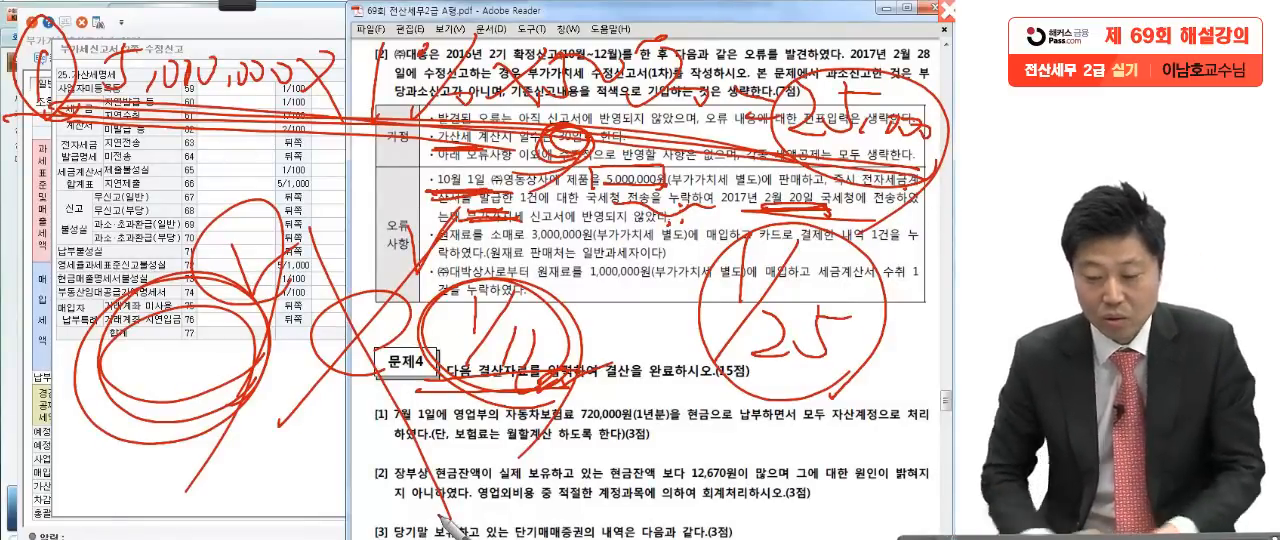
pyautogui.press('Escape')
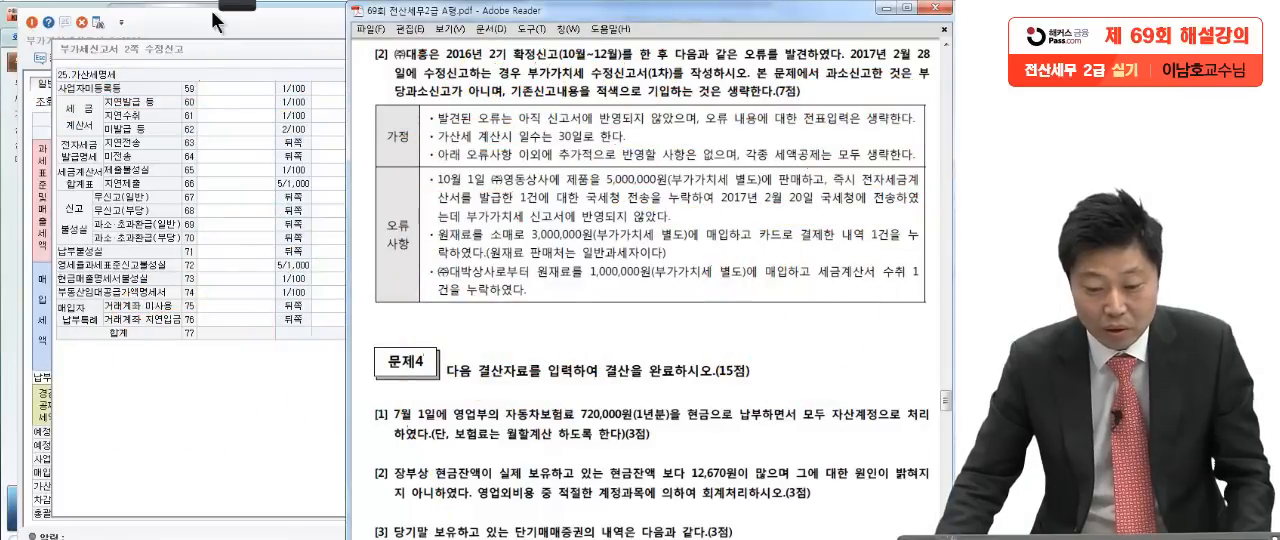
# Step: Restart the pen, underline 5,000,000원 in the first 오류사항 item, and write 500,000 below the 가산세명세 table
pyautogui.click(22, 20)
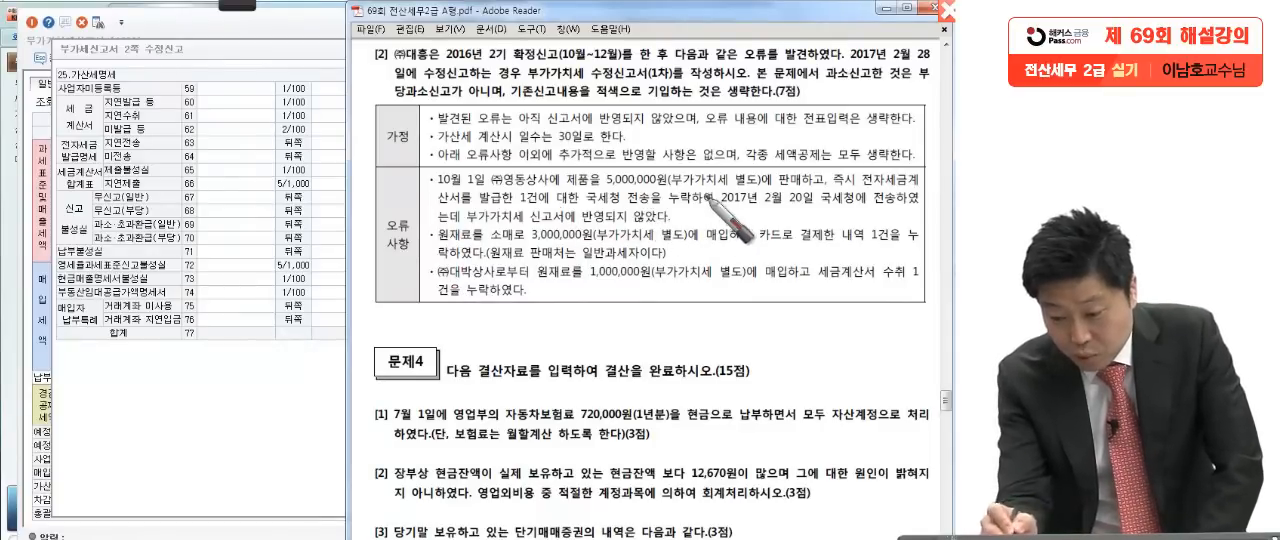
pyautogui.moveTo(668, 184); pyautogui.dragTo(578, 186)
pyautogui.moveTo(480, 186); pyautogui.dragTo(492, 184)
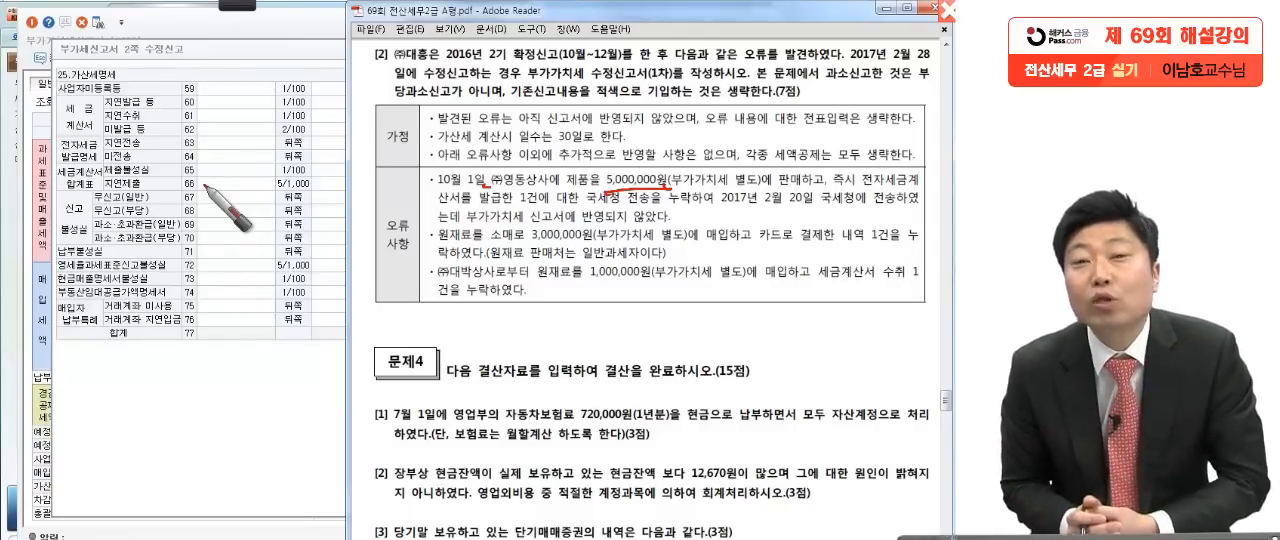
pyautogui.moveTo(616, 196)
pyautogui.mouseDown()
pyautogui.moveTo(603, 182)
pyautogui.moveTo(668, 174)
pyautogui.mouseUp()
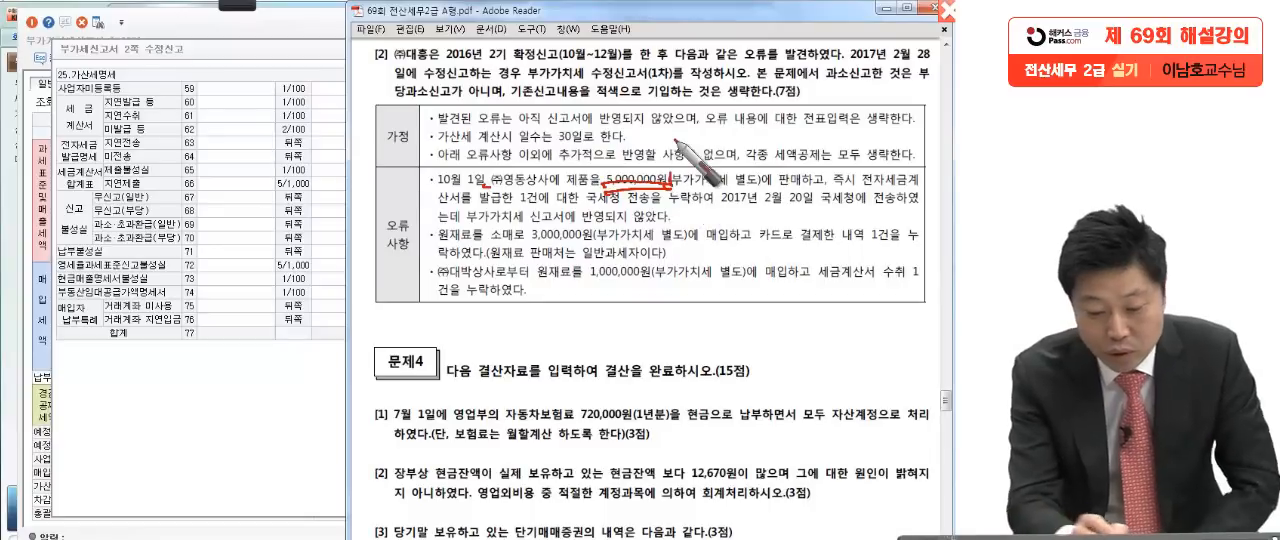
pyautogui.moveTo(94, 328)
pyautogui.mouseDown()
pyautogui.moveTo(92, 372)
pyautogui.moveTo(155, 346)
pyautogui.moveTo(228, 344)
pyautogui.mouseUp()
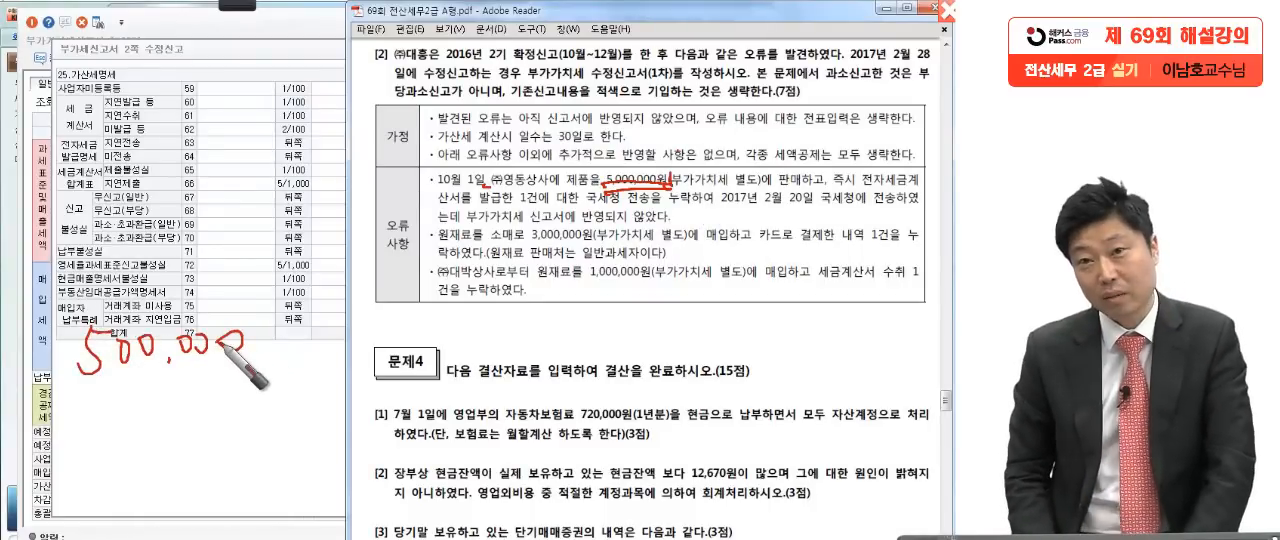
# Step: Underline 3,000,000원 in the second 오류사항 item and 1,000,000원 in the third
pyautogui.moveTo(679, 230); pyautogui.dragTo(698, 216)
pyautogui.moveTo(670, 263); pyautogui.dragTo(697, 244)
pyautogui.moveTo(534, 304); pyautogui.dragTo(603, 280)
pyautogui.moveTo(532, 244); pyautogui.dragTo(610, 246)
pyautogui.moveTo(596, 281); pyautogui.dragTo(671, 276)
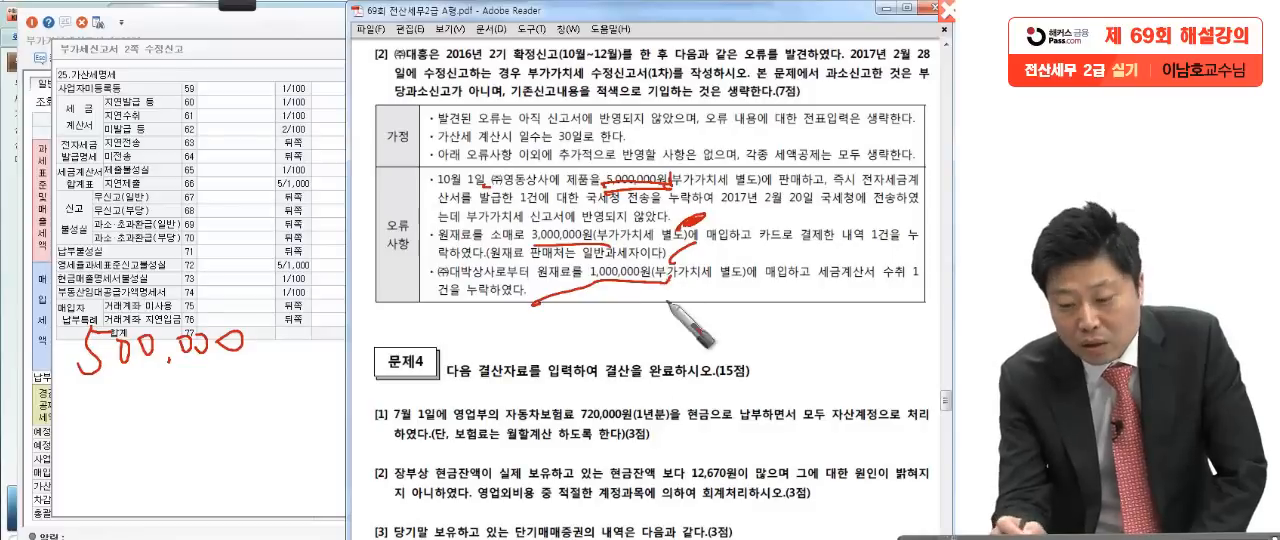
pyautogui.moveTo(550, 248); pyautogui.dragTo(640, 251)
pyautogui.moveTo(624, 282); pyautogui.dragTo(648, 292)
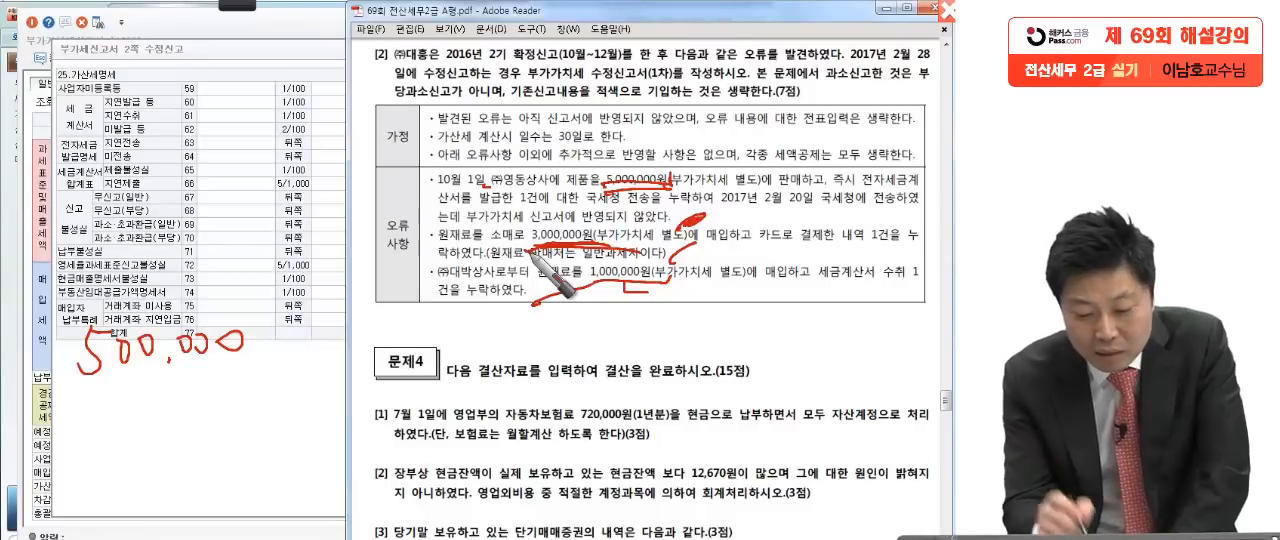
# Step: Extend the handwritten 500,000 to (500,000 − 300,000 − 100,000) = 100,000 and circle the result
pyautogui.moveTo(250, 341); pyautogui.dragTo(292, 343)
pyautogui.moveTo(307, 308)
pyautogui.mouseDown()
pyautogui.moveTo(330, 311)
pyautogui.moveTo(305, 352)
pyautogui.moveTo(460, 325)
pyautogui.mouseUp()
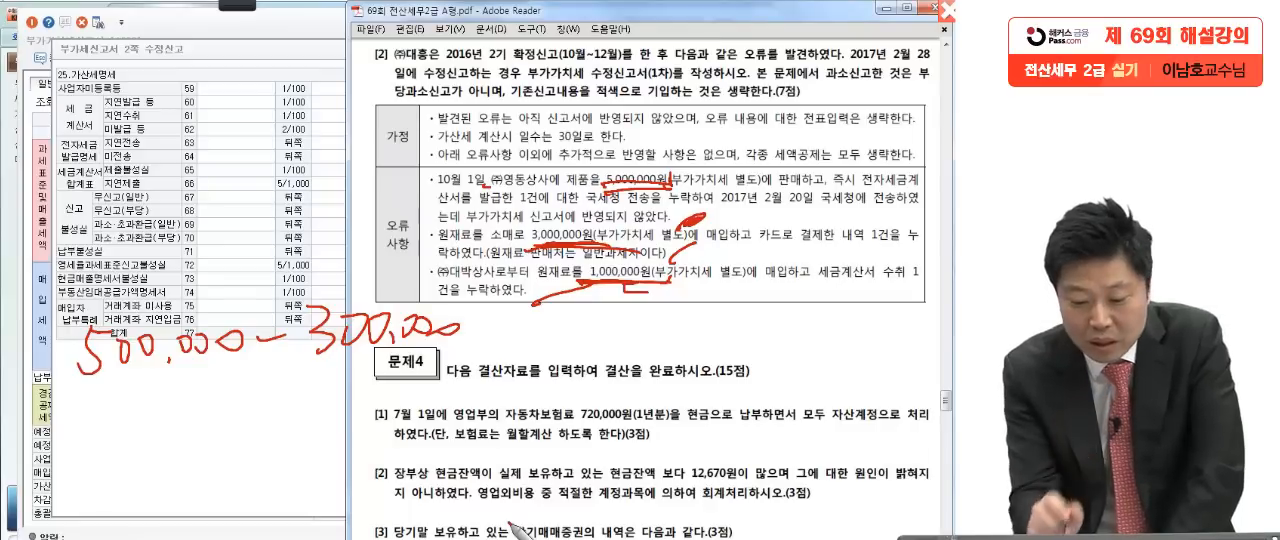
pyautogui.moveTo(480, 334); pyautogui.dragTo(524, 332)
pyautogui.moveTo(549, 318)
pyautogui.mouseDown()
pyautogui.moveTo(548, 342)
pyautogui.moveTo(592, 326)
pyautogui.moveTo(632, 340)
pyautogui.moveTo(710, 330)
pyautogui.mouseUp()
pyautogui.moveTo(96, 320); pyautogui.dragTo(110, 408)
pyautogui.moveTo(733, 292); pyautogui.dragTo(706, 398)
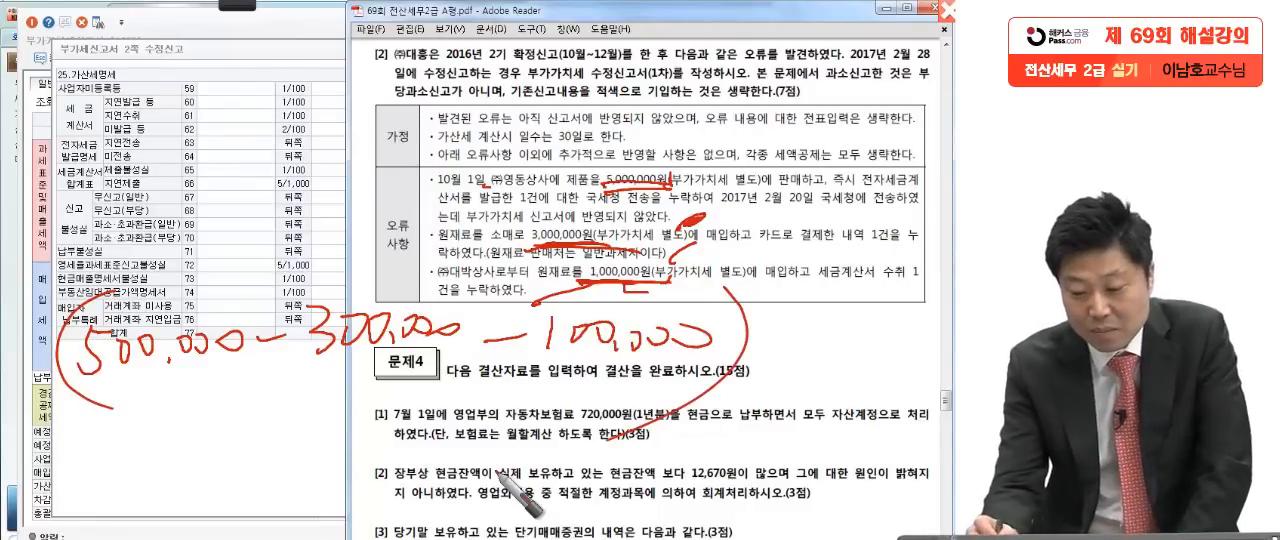
pyautogui.moveTo(748, 308); pyautogui.dragTo(775, 306)
pyautogui.moveTo(748, 322); pyautogui.dragTo(778, 320)
pyautogui.moveTo(806, 282)
pyautogui.mouseDown()
pyautogui.moveTo(803, 302)
pyautogui.moveTo(826, 286)
pyautogui.mouseUp()
pyautogui.moveTo(848, 284)
pyautogui.mouseDown()
pyautogui.moveTo(928, 302)
pyautogui.moveTo(800, 300)
pyautogui.moveTo(865, 382)
pyautogui.mouseUp()
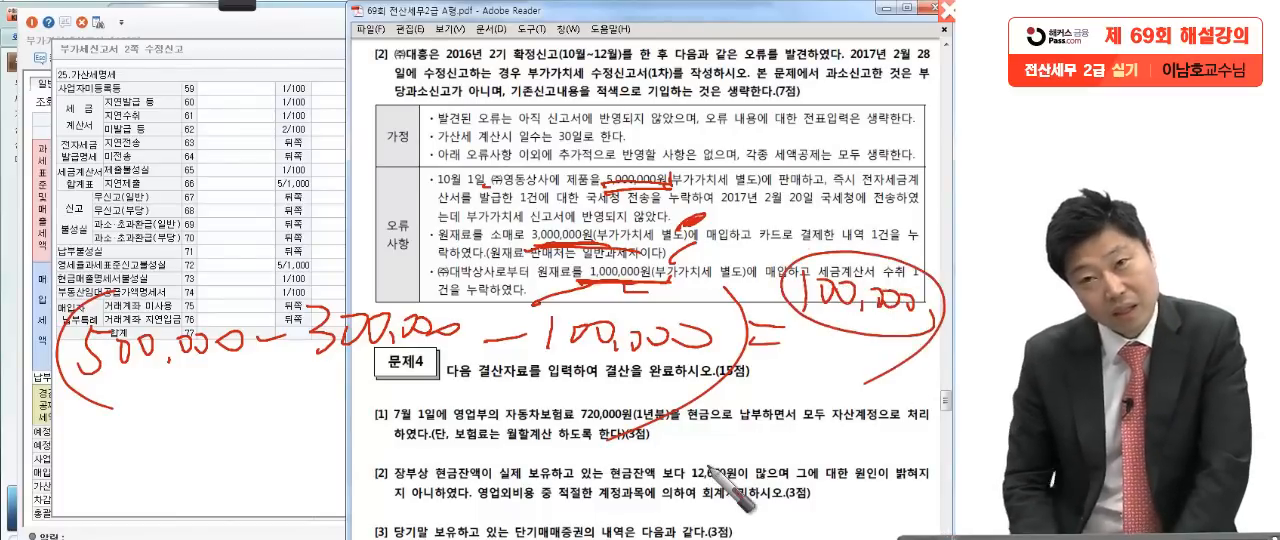
# Step: Write 100,000 × 10% × 50% = 5,000 beneath the first calculation, noting 10,000 as the intermediate amount, and circle 5,000
pyautogui.moveTo(105, 432)
pyautogui.mouseDown()
pyautogui.moveTo(135, 455)
pyautogui.moveTo(240, 460)
pyautogui.moveTo(357, 428)
pyautogui.moveTo(422, 470)
pyautogui.mouseUp()
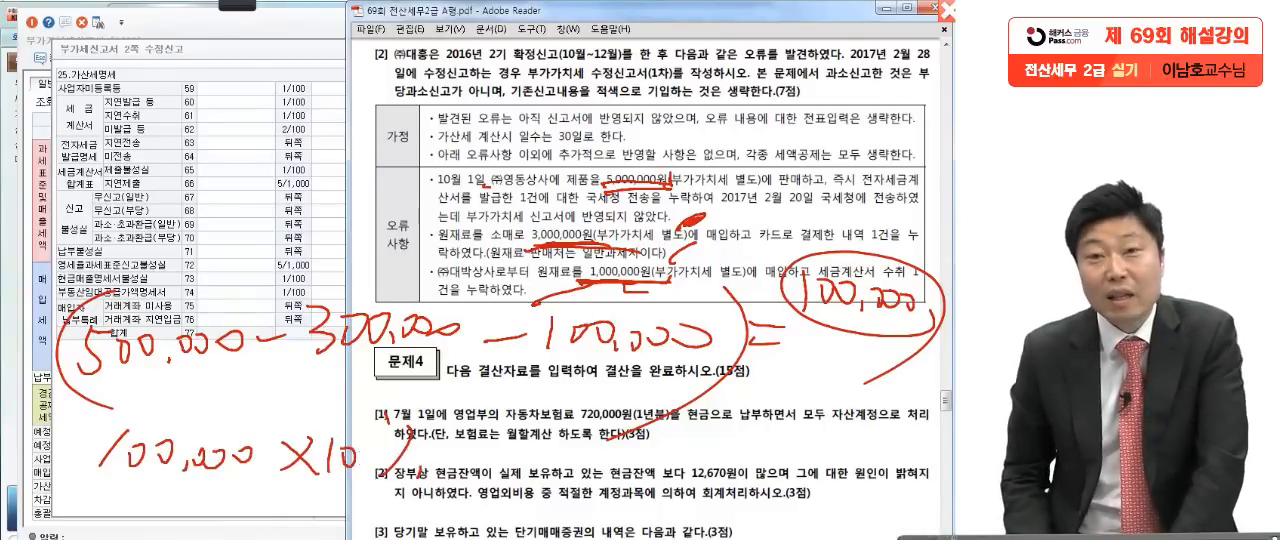
pyautogui.moveTo(196, 490); pyautogui.dragTo(298, 503)
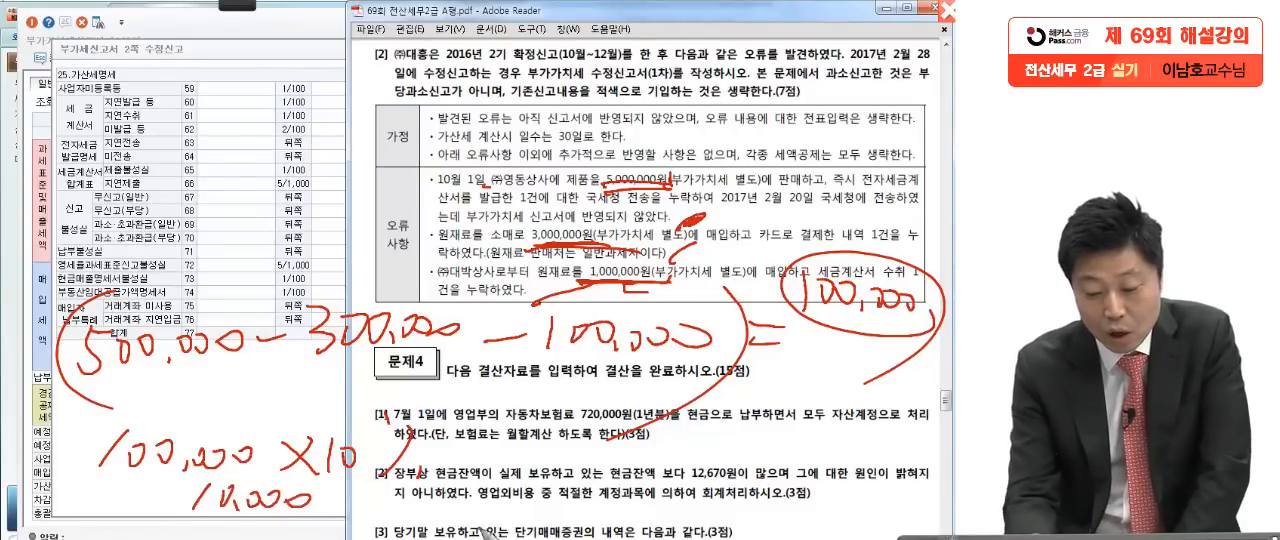
pyautogui.moveTo(512, 424); pyautogui.dragTo(462, 490)
pyautogui.moveTo(460, 432); pyautogui.dragTo(508, 492)
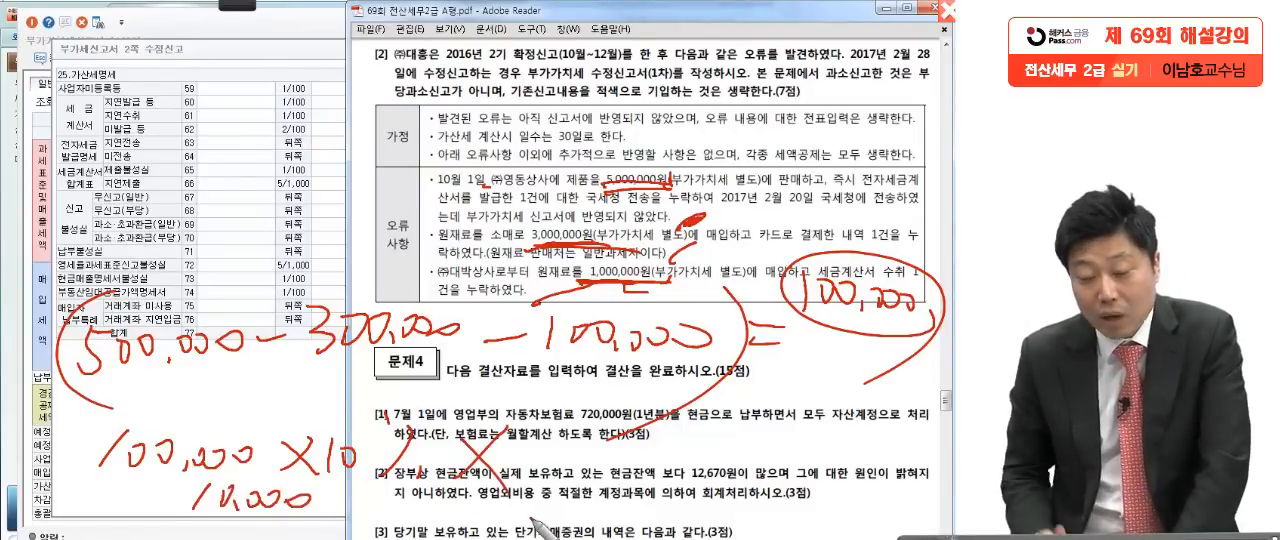
pyautogui.moveTo(552, 440)
pyautogui.mouseDown()
pyautogui.moveTo(562, 496)
pyautogui.moveTo(607, 458)
pyautogui.moveTo(700, 456)
pyautogui.moveTo(735, 470)
pyautogui.mouseUp()
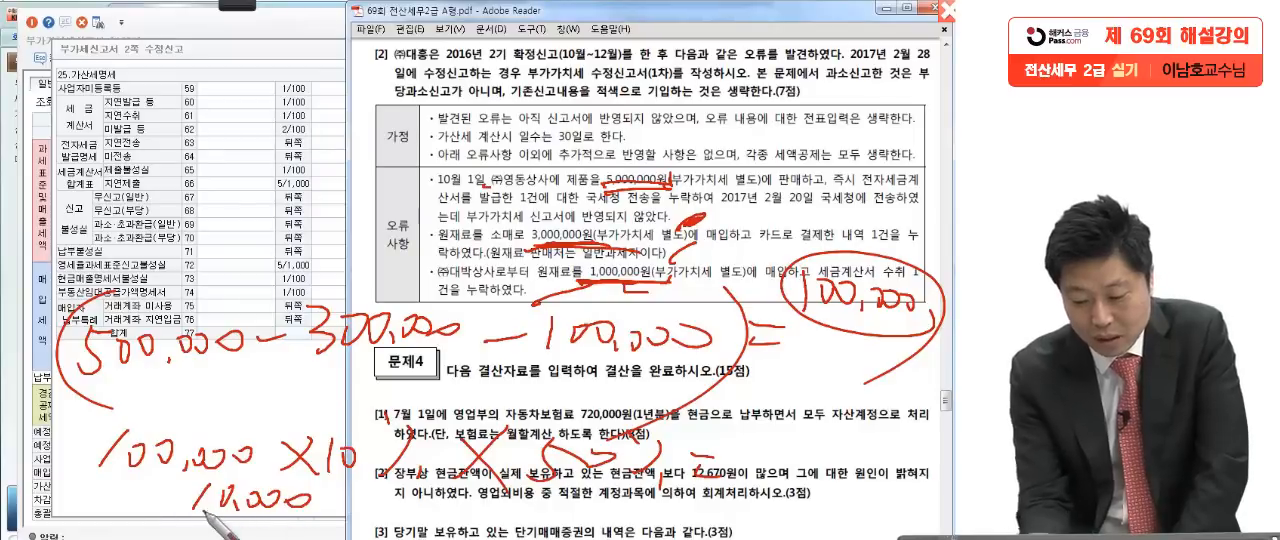
pyautogui.moveTo(773, 436)
pyautogui.mouseDown()
pyautogui.moveTo(882, 468)
pyautogui.moveTo(872, 432)
pyautogui.mouseUp()
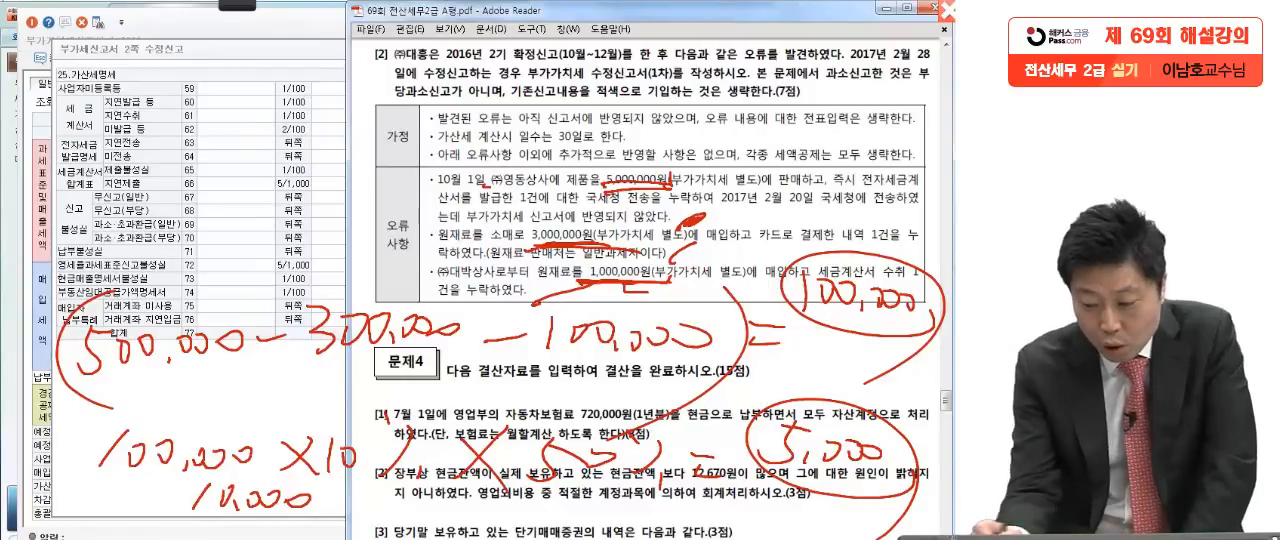
# Step: Circle 100,000 again, write 100,000 × 3/10,000 × 30일 above the tables, and box the result 900
pyautogui.moveTo(904, 334)
pyautogui.mouseDown()
pyautogui.moveTo(932, 318)
pyautogui.moveTo(817, 386)
pyautogui.mouseUp()
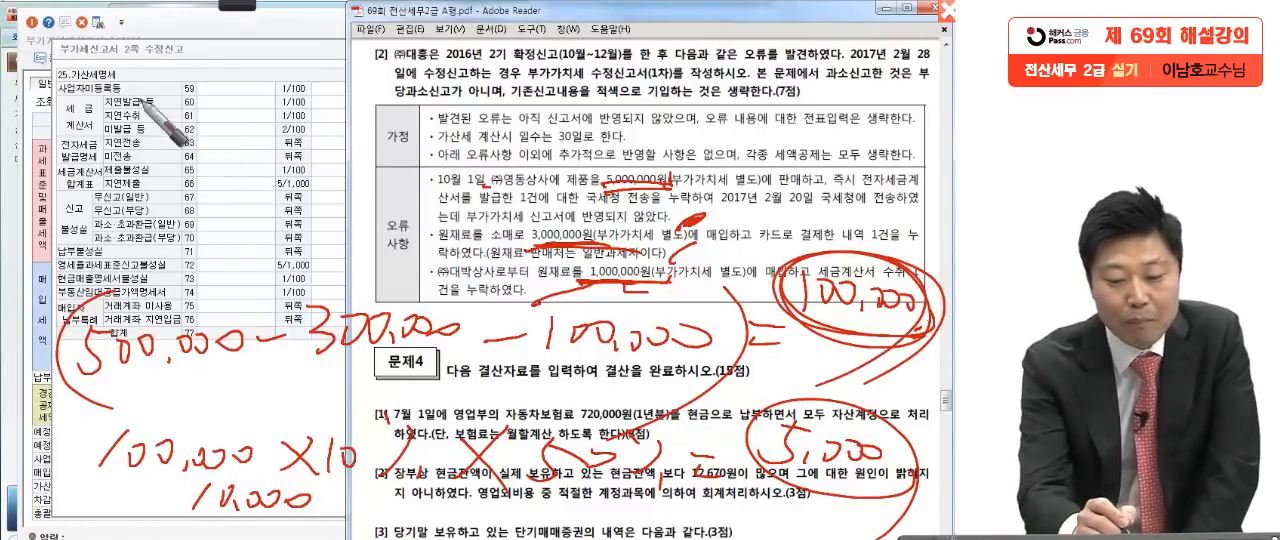
pyautogui.moveTo(145, 66); pyautogui.dragTo(352, 113)
pyautogui.moveTo(362, 97); pyautogui.dragTo(535, 100)
pyautogui.moveTo(410, 108)
pyautogui.mouseDown()
pyautogui.moveTo(392, 136)
pyautogui.moveTo(525, 128)
pyautogui.mouseUp()
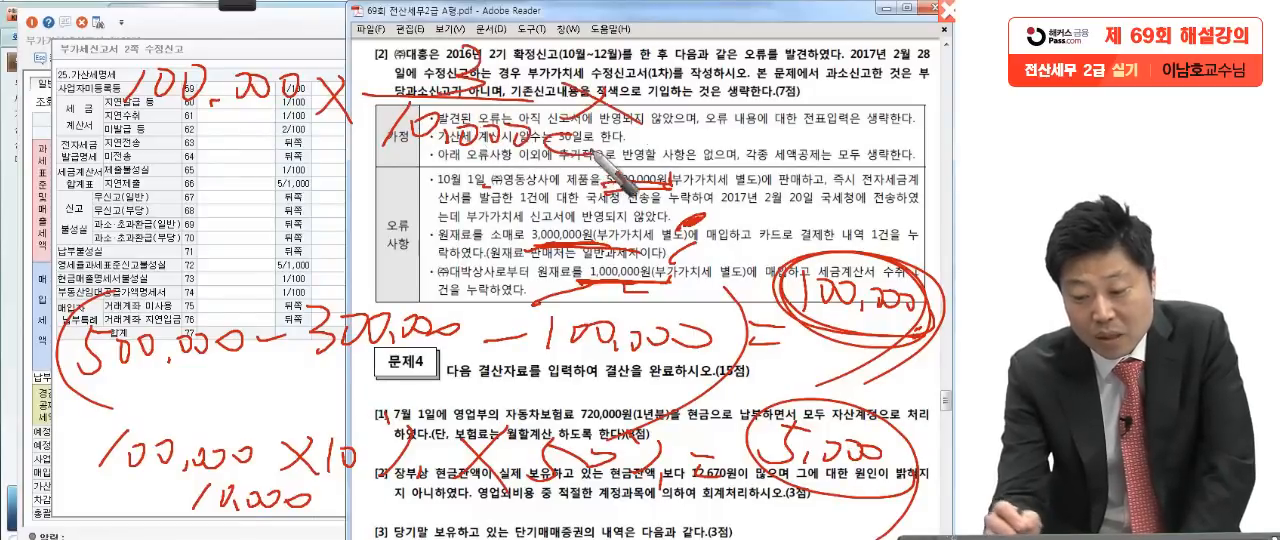
pyautogui.moveTo(655, 98); pyautogui.dragTo(650, 118)
pyautogui.moveTo(690, 93)
pyautogui.mouseDown()
pyautogui.moveTo(679, 100)
pyautogui.moveTo(720, 92)
pyautogui.mouseUp()
pyautogui.moveTo(750, 67); pyautogui.dragTo(775, 131)
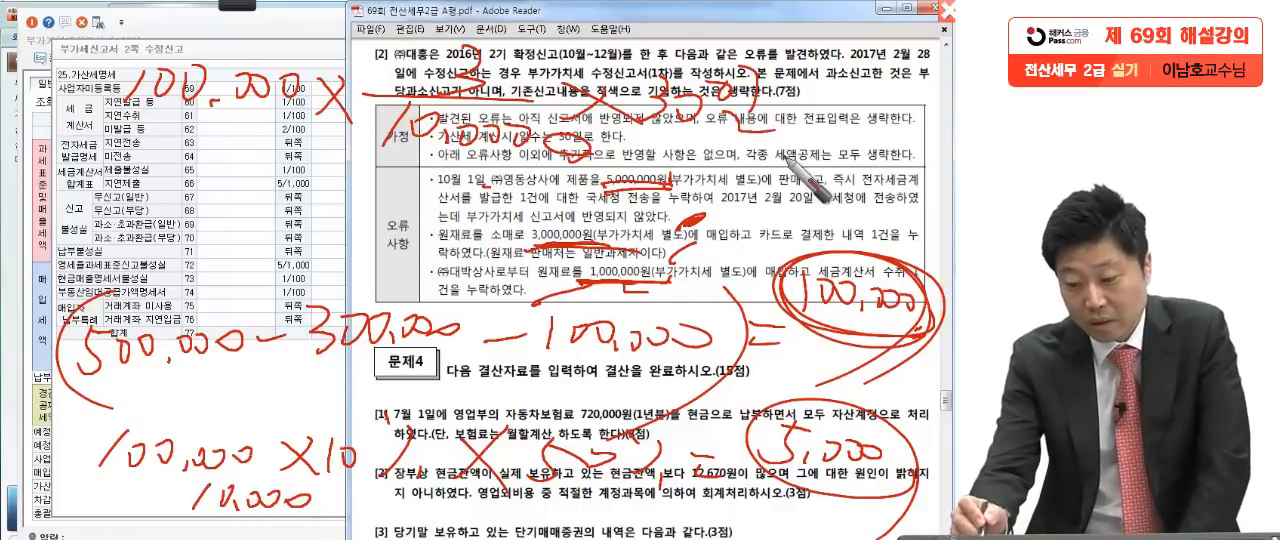
pyautogui.moveTo(830, 158); pyautogui.dragTo(862, 168)
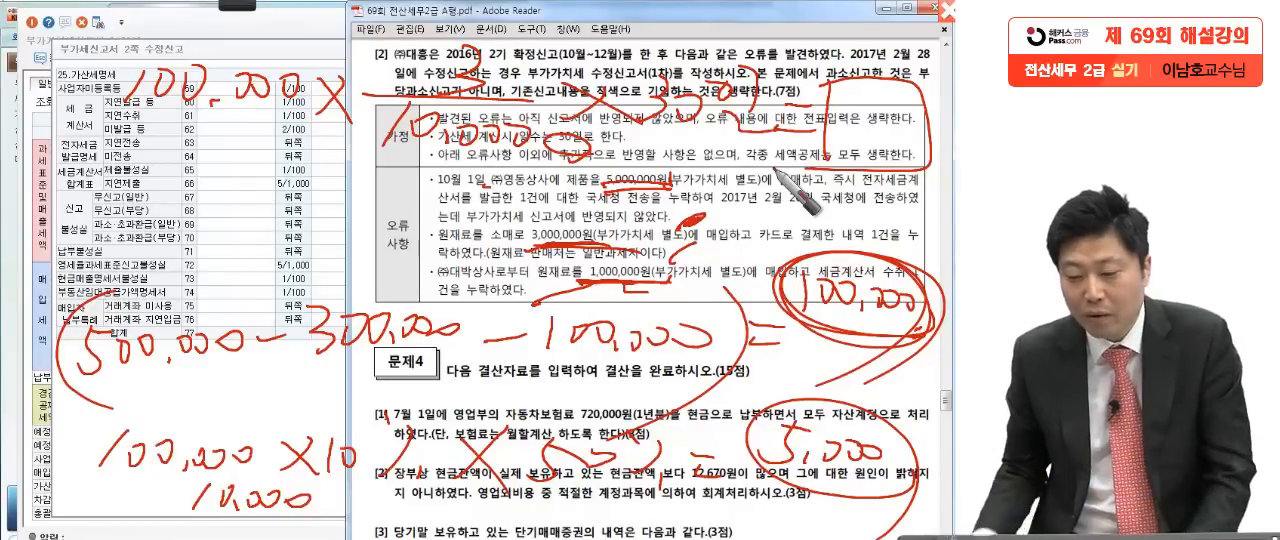
pyautogui.moveTo(853, 106); pyautogui.dragTo(840, 141)
pyautogui.moveTo(870, 120); pyautogui.dragTo(888, 123)
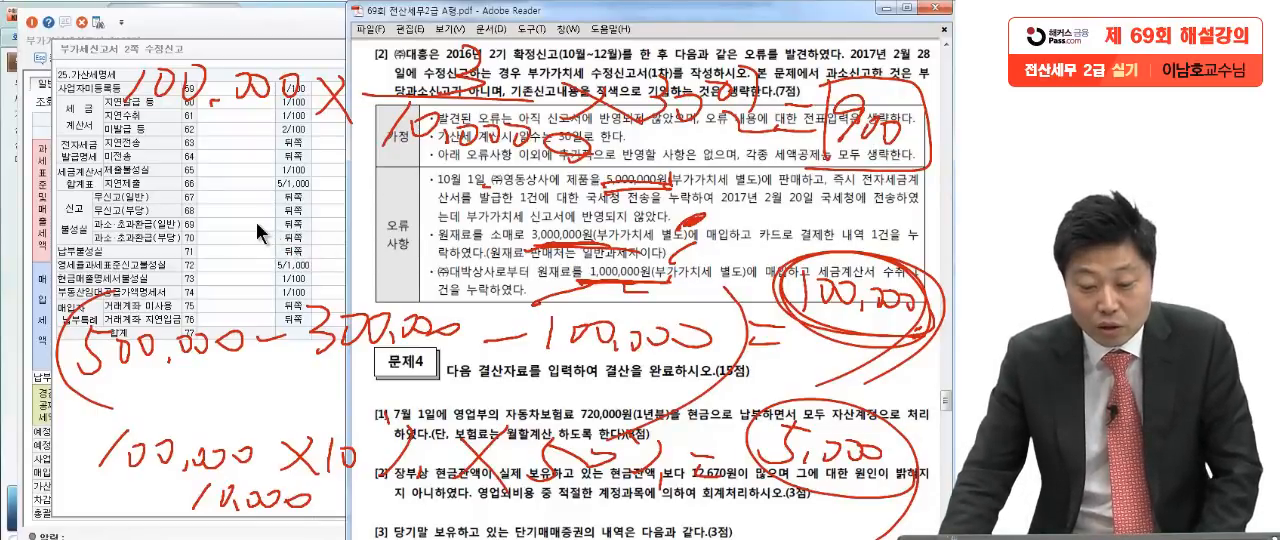
# Step: In KcLep, enter 5,000,000 as the base and 25,000 as the tax for 제출불성실 (65) in the amended 가산세명세
pyautogui.click(262, 233)
pyautogui.click(587, 213)
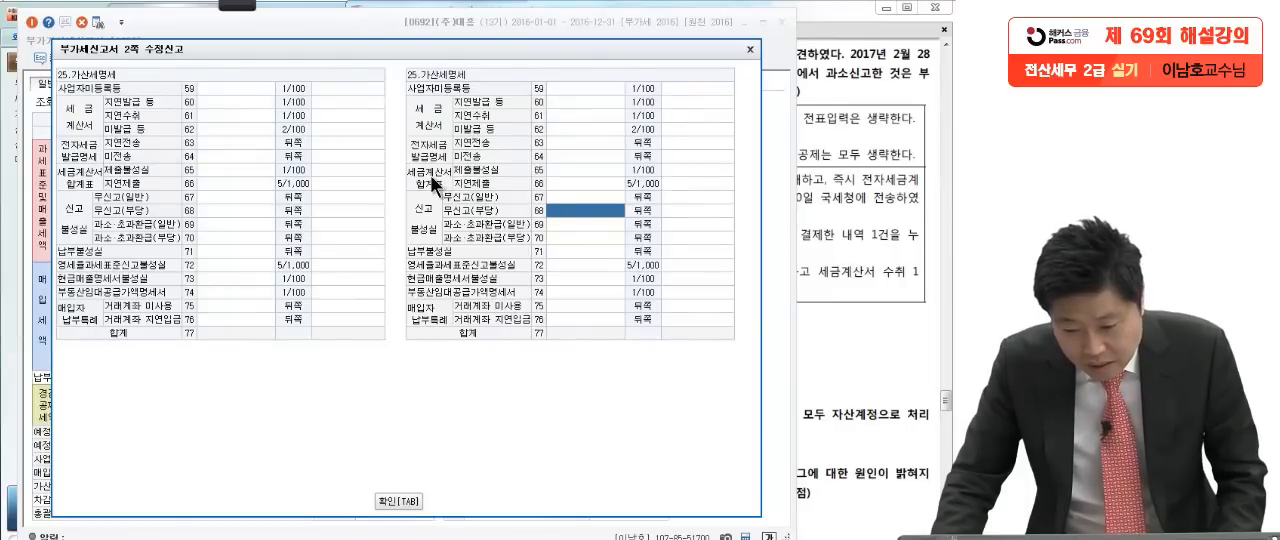
pyautogui.click(560, 169)
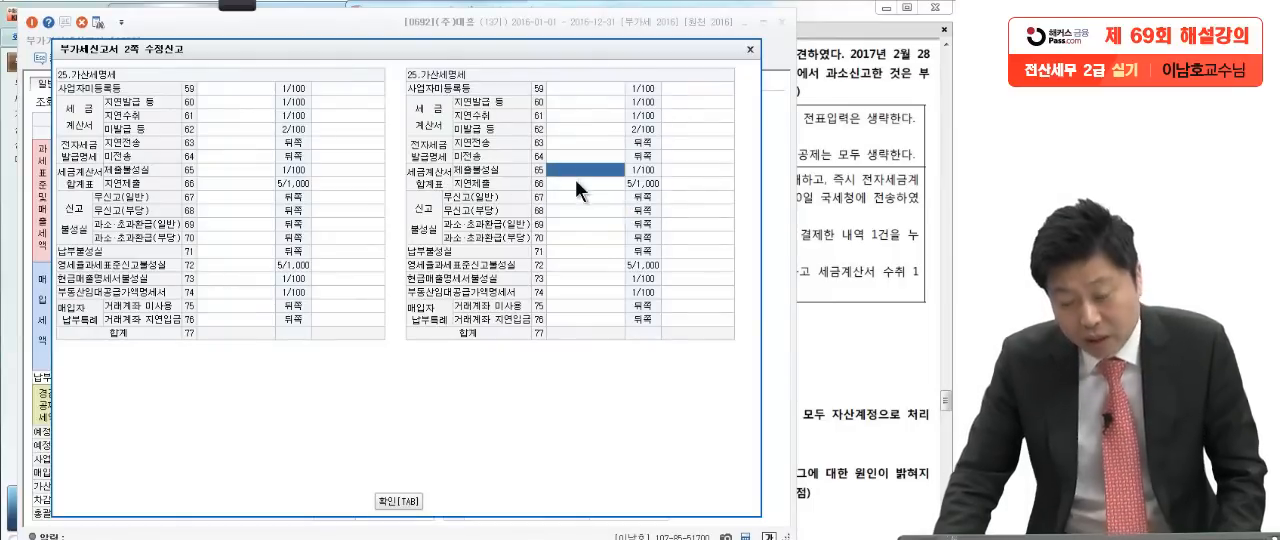
pyautogui.write('5')
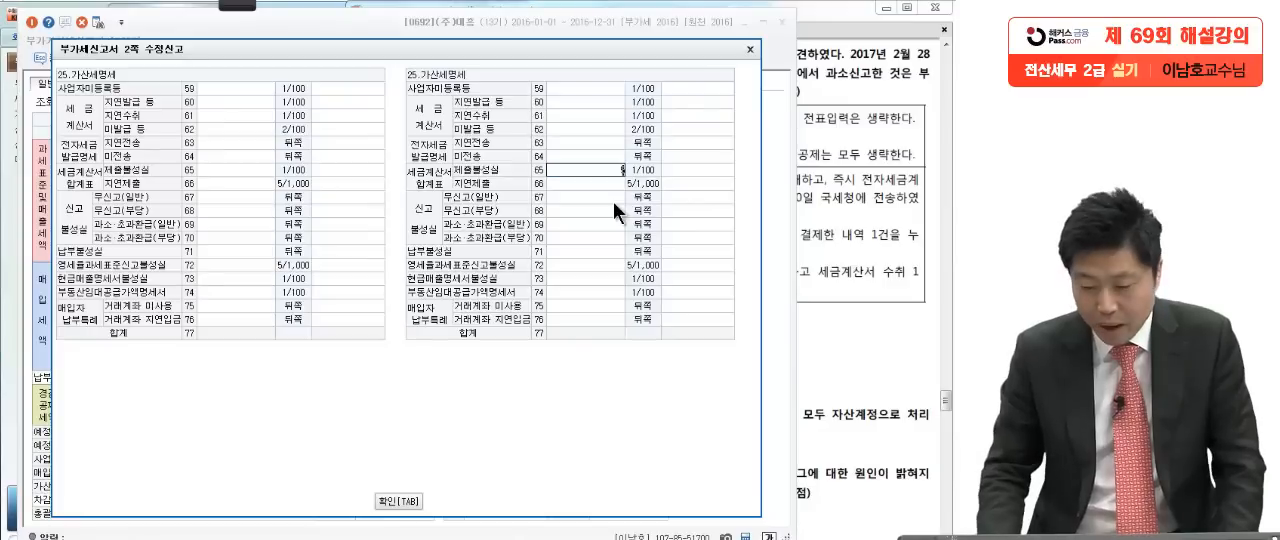
pyautogui.write(',000,000')
pyautogui.press('Return')
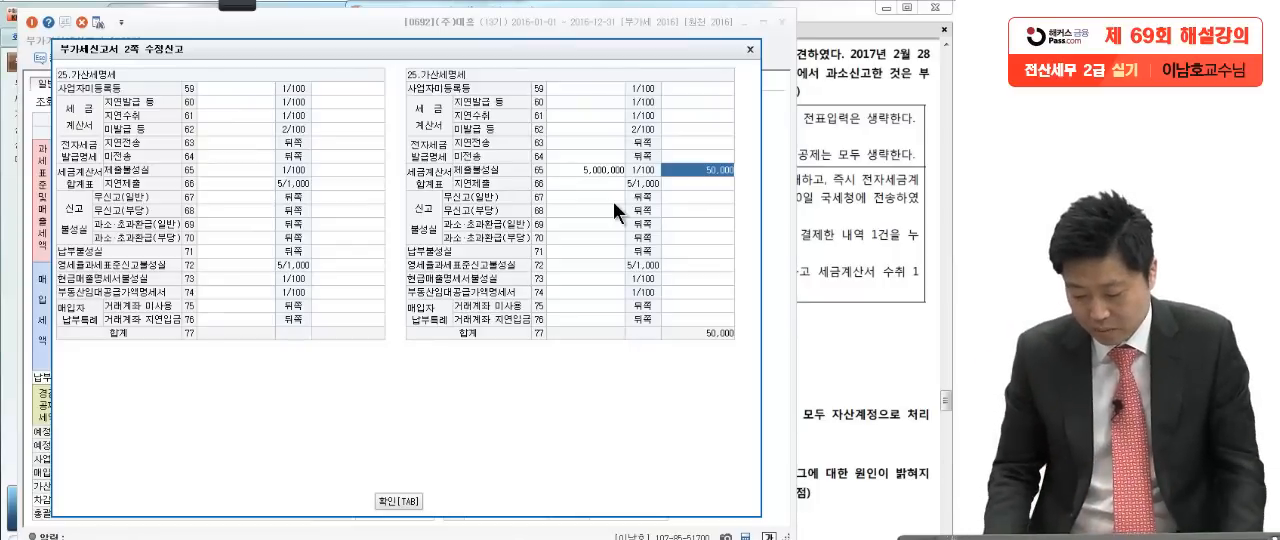
pyautogui.write('25000')
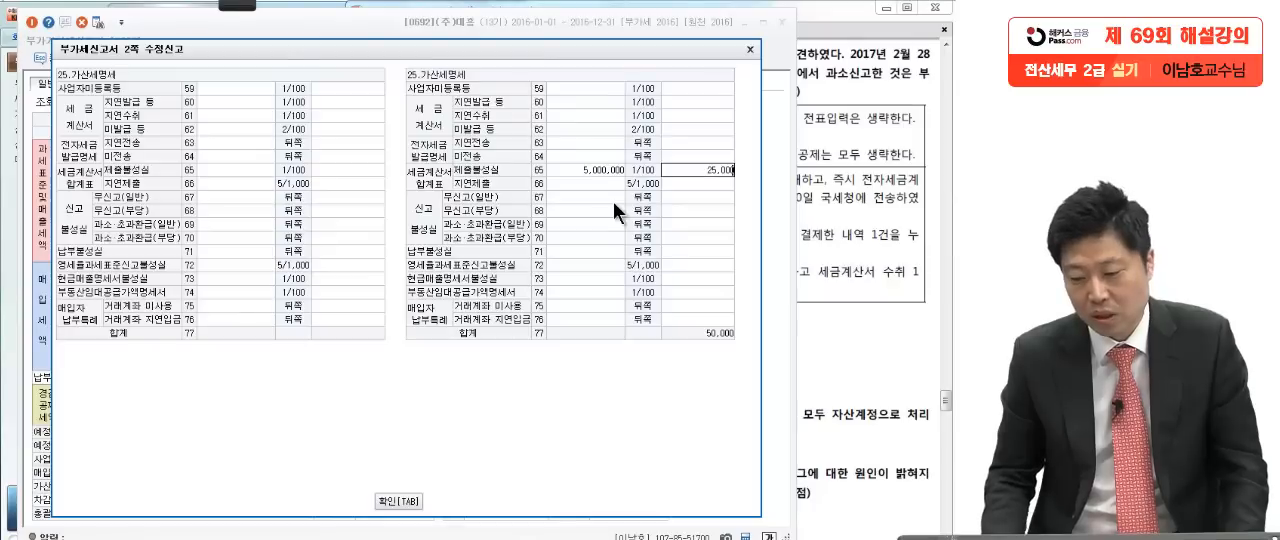
pyautogui.press('Return')
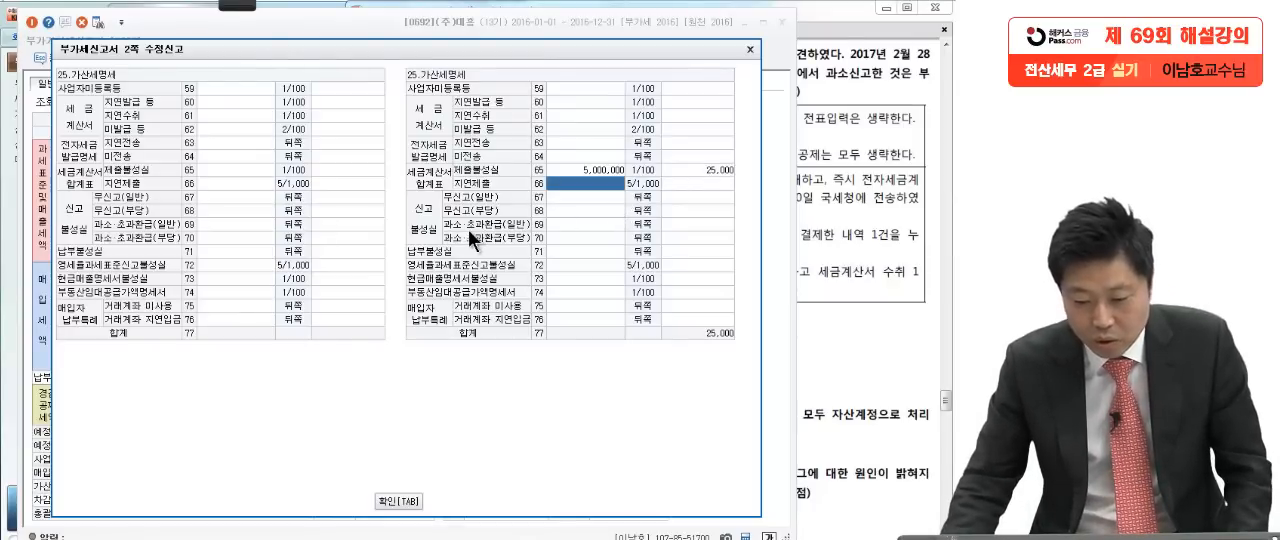
# Step: Enter 100,000 as the base and 5,000 as the tax for 과소·초과환급(일반) (69) in the amended 가산세명세
pyautogui.click(553, 224)
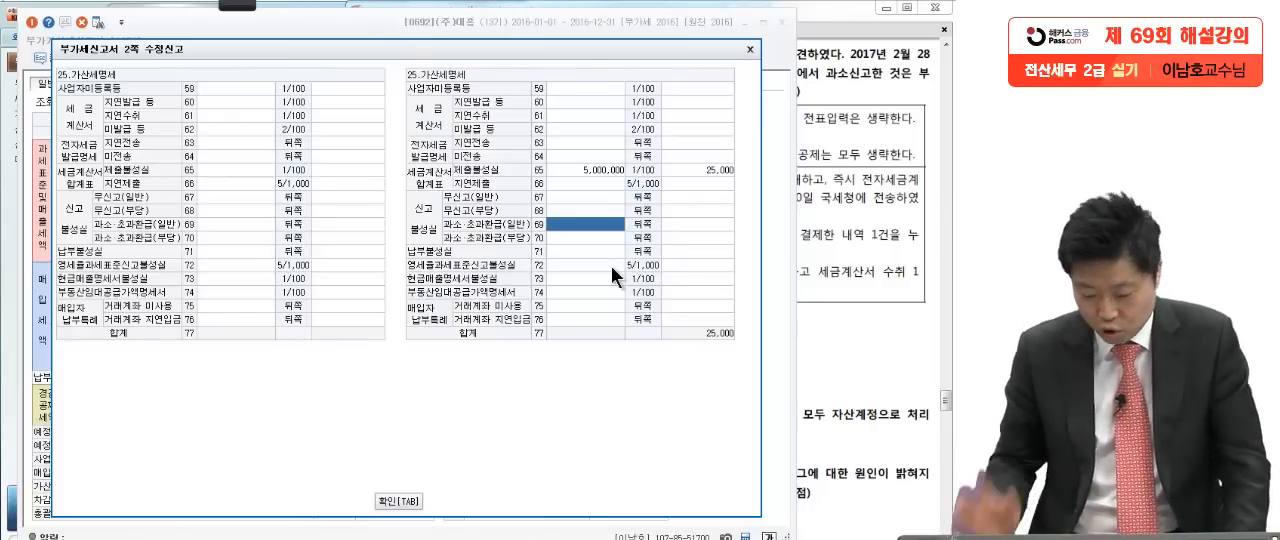
pyautogui.write('100000')
pyautogui.press('Return')
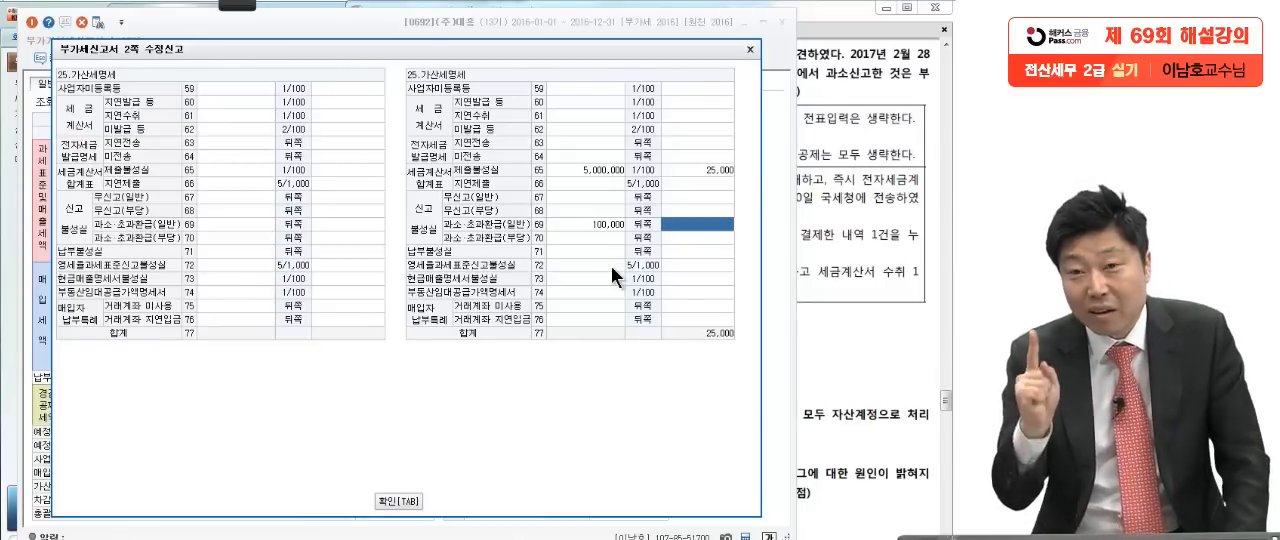
pyautogui.write('5000')
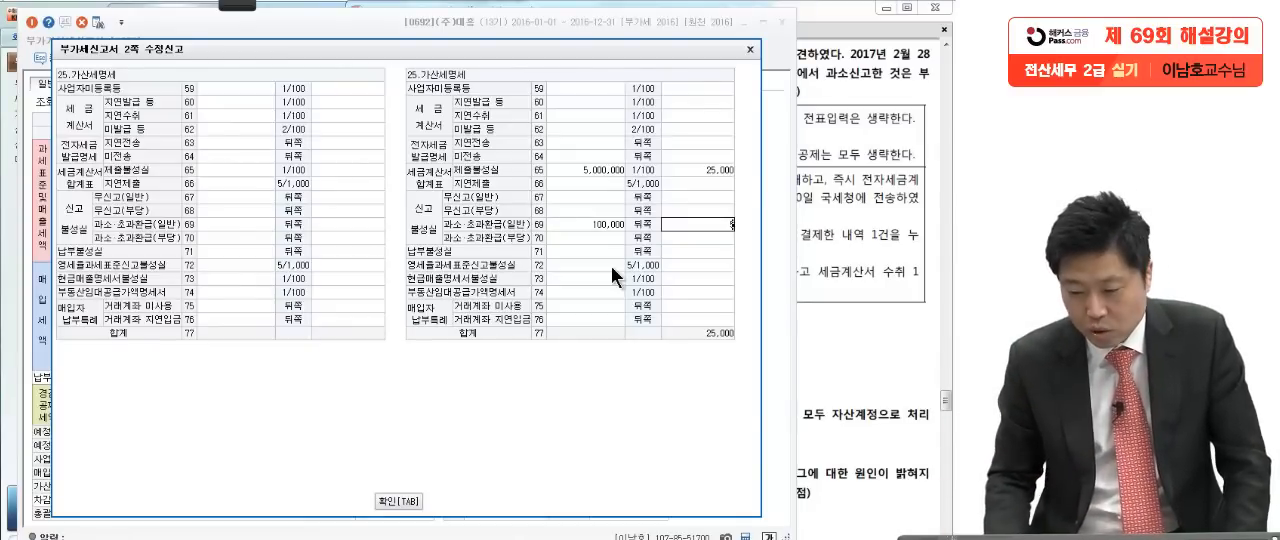
pyautogui.press('Return')
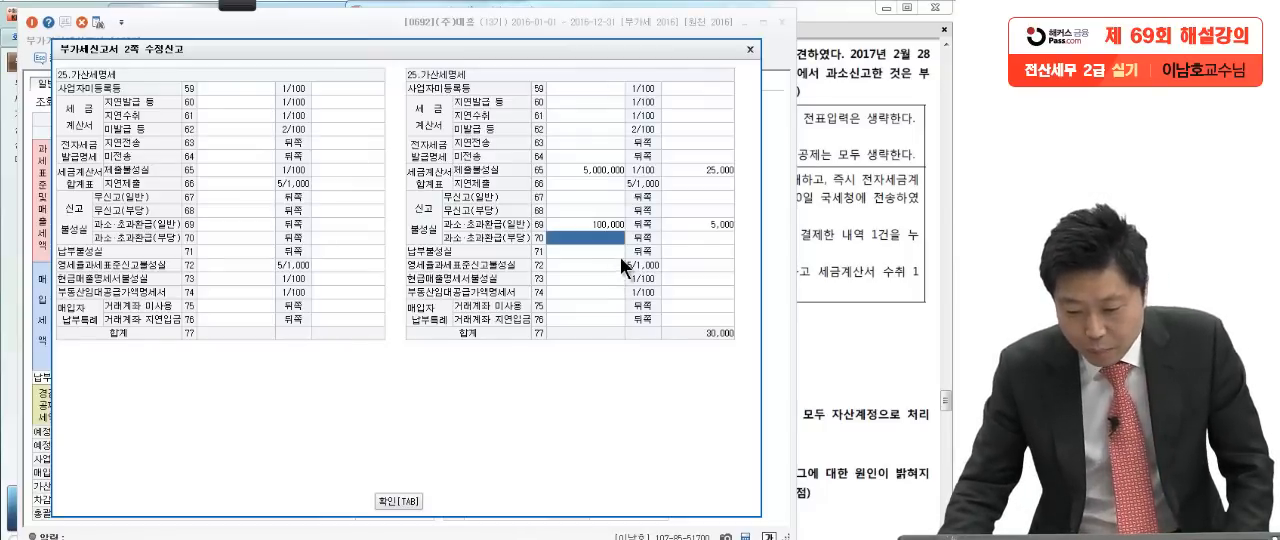
# Step: Enter 100,000 as the base and 900 as the tax for 납부불성실 (71) in the amended 가산세명세
pyautogui.press('Return')
pyautogui.write('100,00')
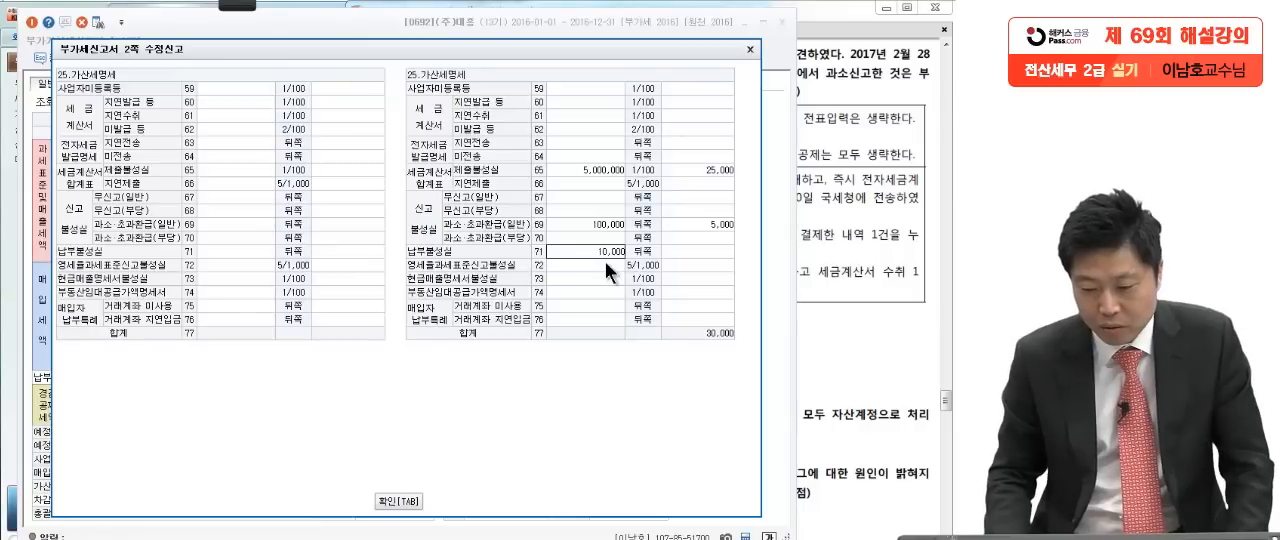
pyautogui.write('0')
pyautogui.press('Return')
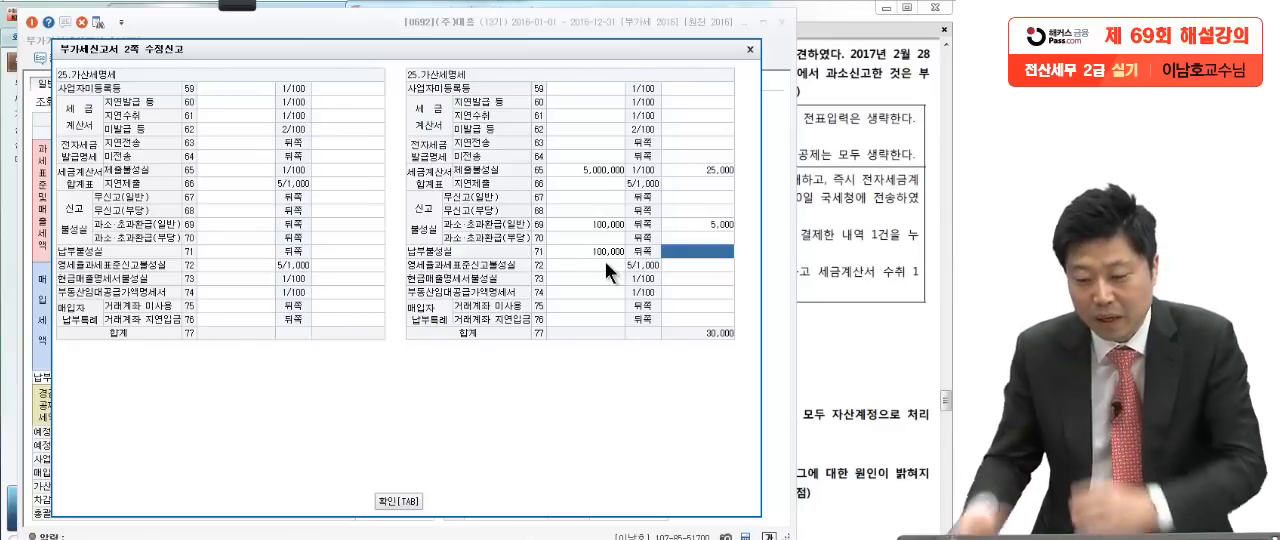
pyautogui.write('900')
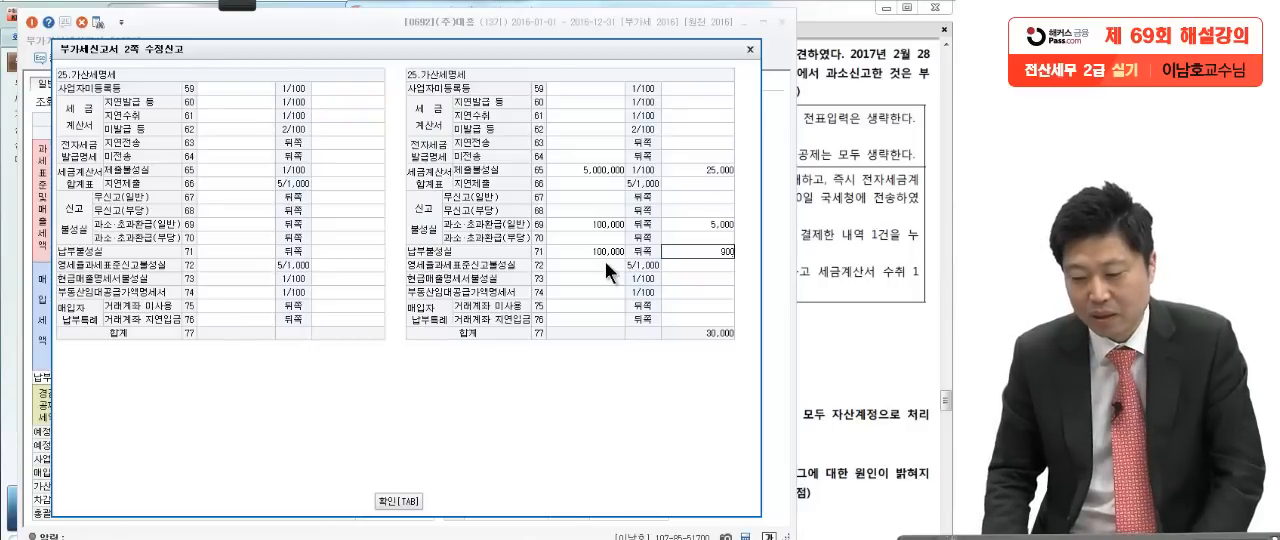
pyautogui.press('Return')
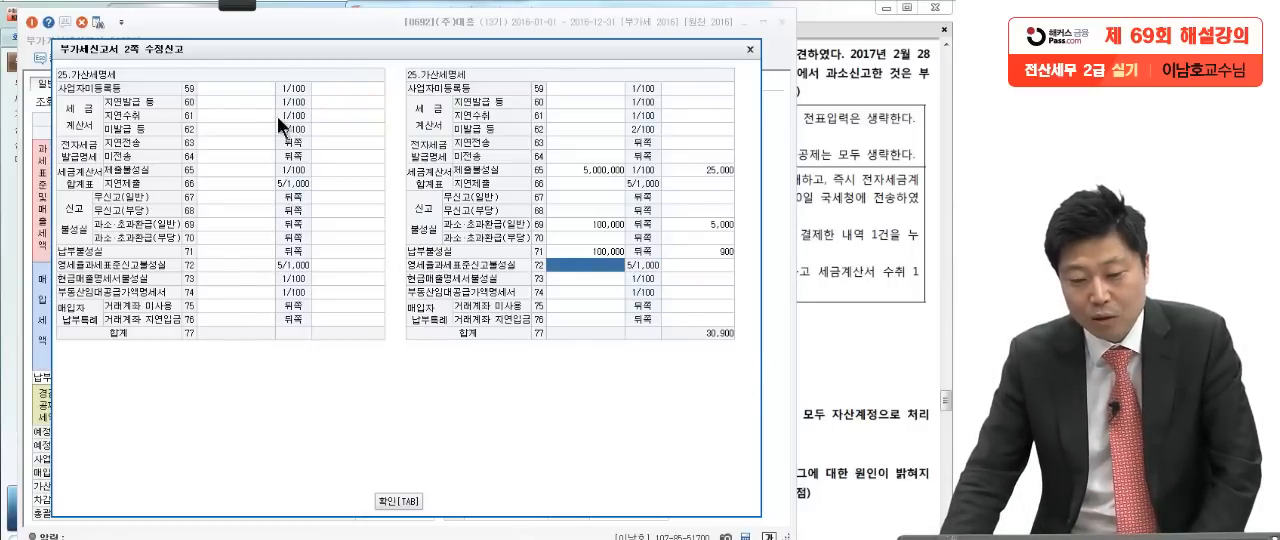
# Step: Circle the three entered penalty taxes and box the 합계 with the annotation pen, and clear the marks
pyautogui.click(248, 5)
pyautogui.click(58, 22)
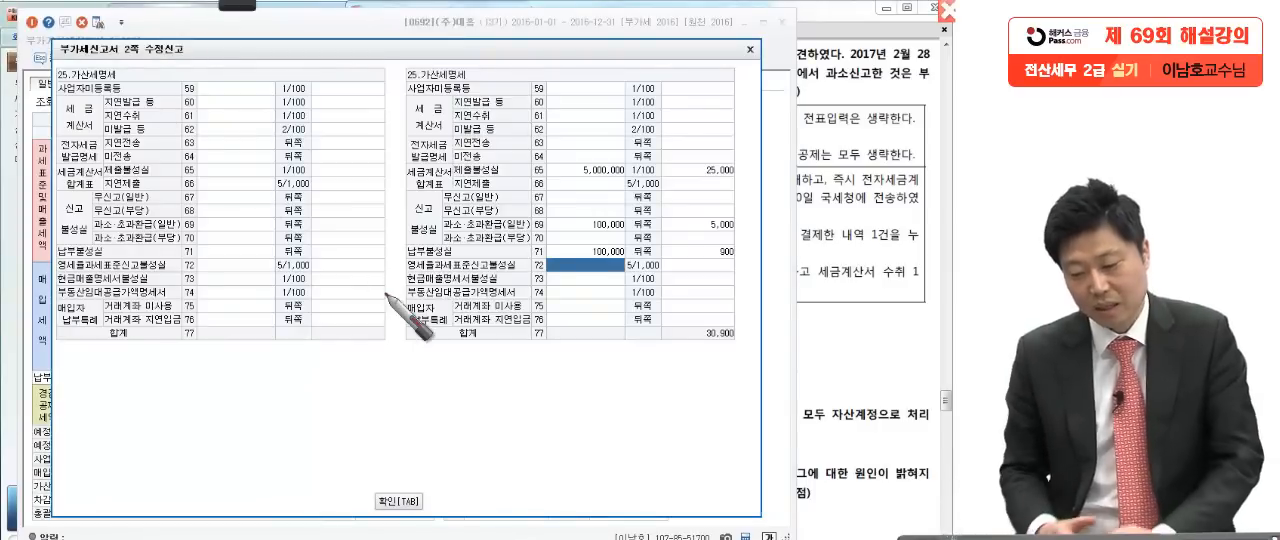
pyautogui.moveTo(745, 152)
pyautogui.mouseDown()
pyautogui.moveTo(684, 172)
pyautogui.moveTo(758, 150)
pyautogui.mouseUp()
pyautogui.moveTo(734, 216); pyautogui.dragTo(745, 214)
pyautogui.moveTo(748, 250); pyautogui.dragTo(765, 262)
pyautogui.moveTo(660, 300)
pyautogui.mouseDown()
pyautogui.moveTo(660, 372)
pyautogui.moveTo(624, 377)
pyautogui.mouseUp()
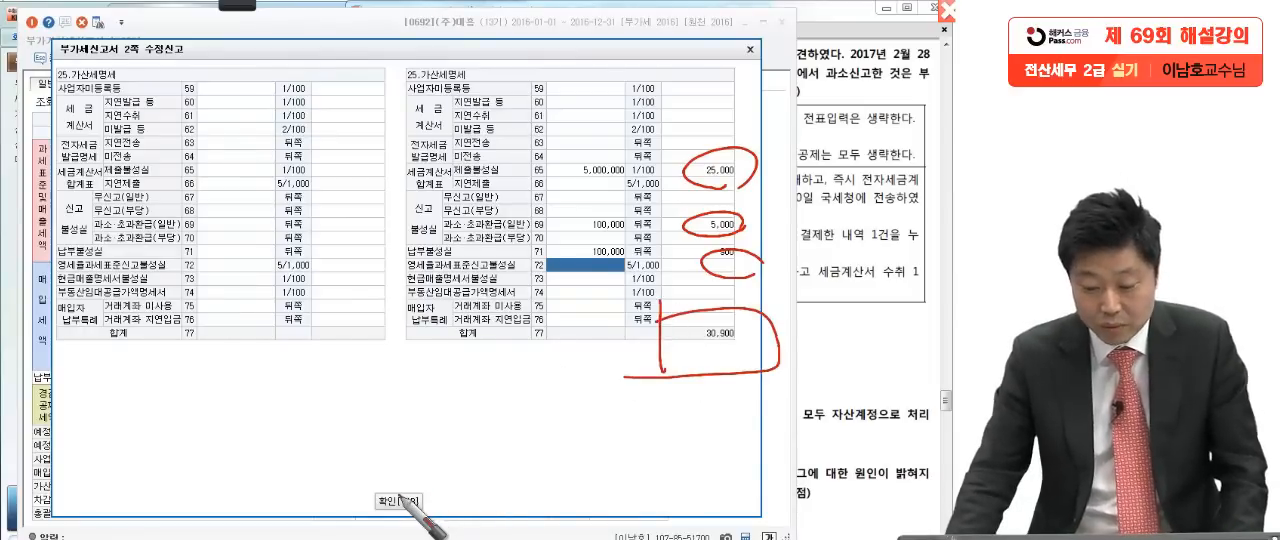
pyautogui.press('Escape')
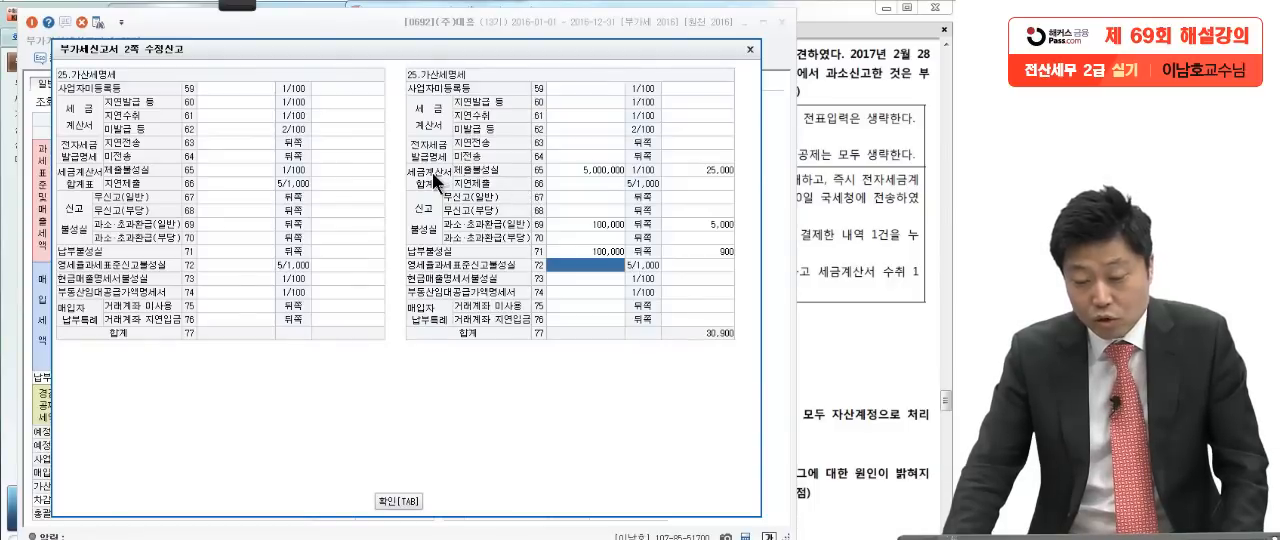
# Step: Review the 제출불성실 and 과소·초과환급(일반) entries against the 오류사항 in the exam PDF
pyautogui.click(573, 168)
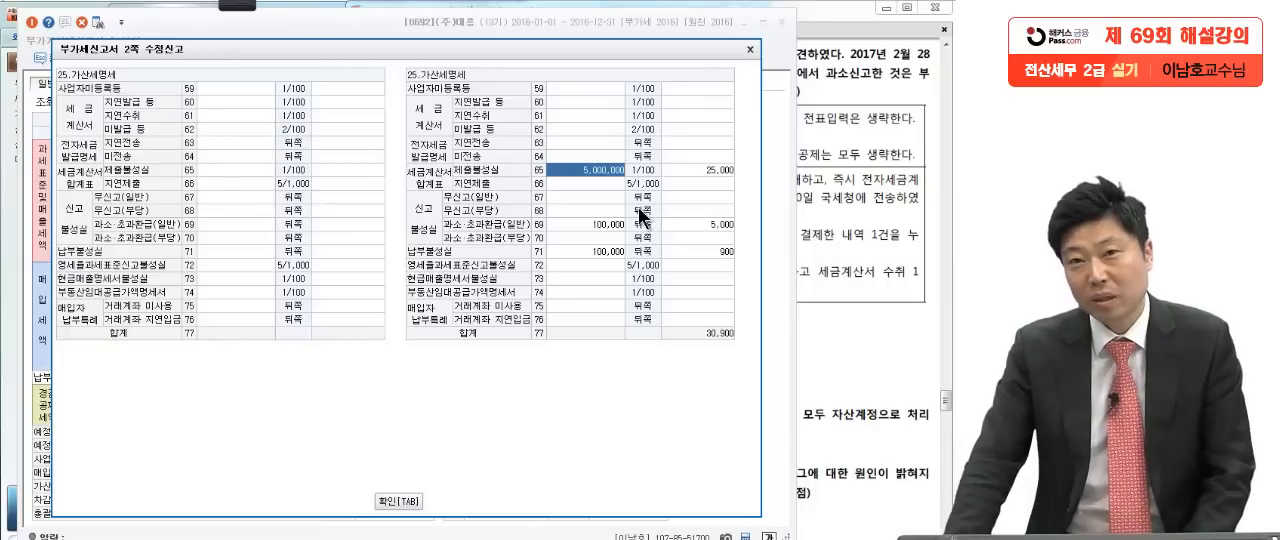
pyautogui.click(848, 192)
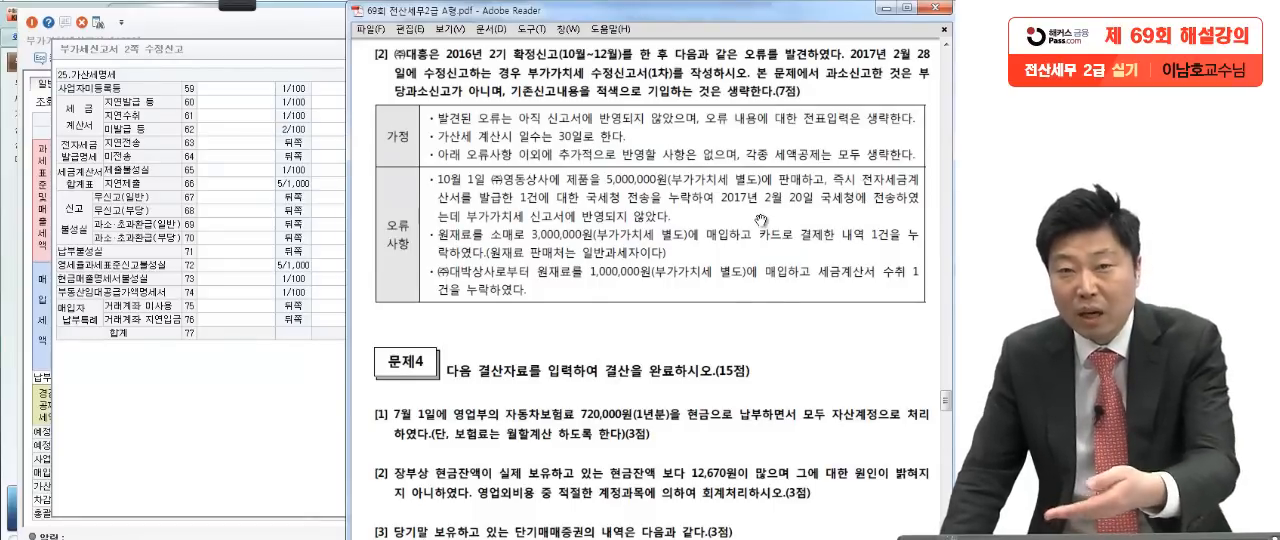
pyautogui.click(281, 383)
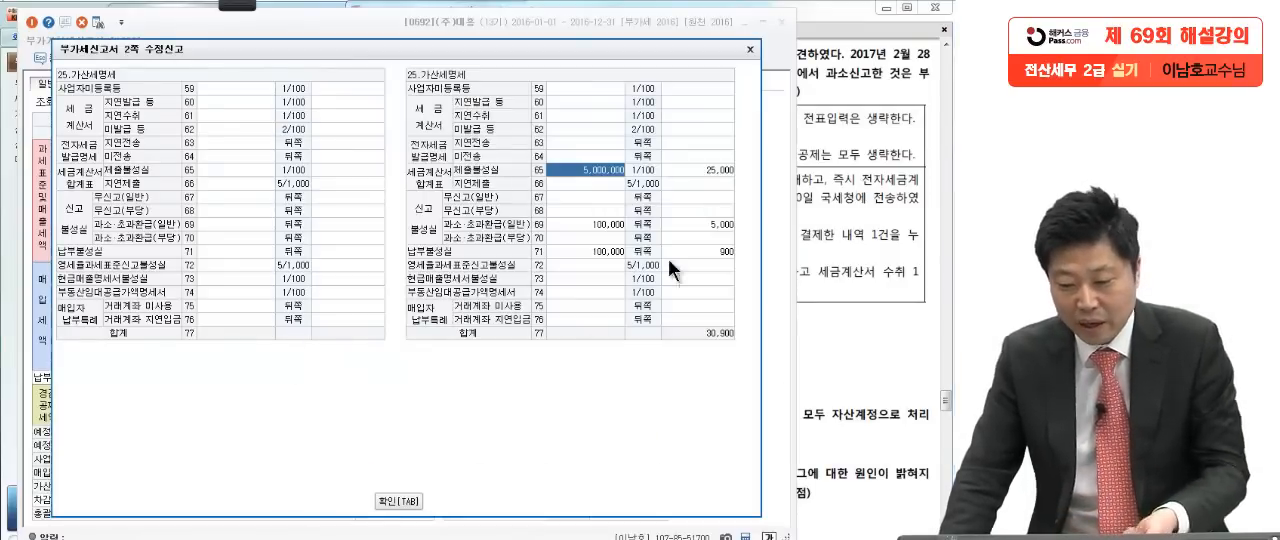
pyautogui.click(720, 172)
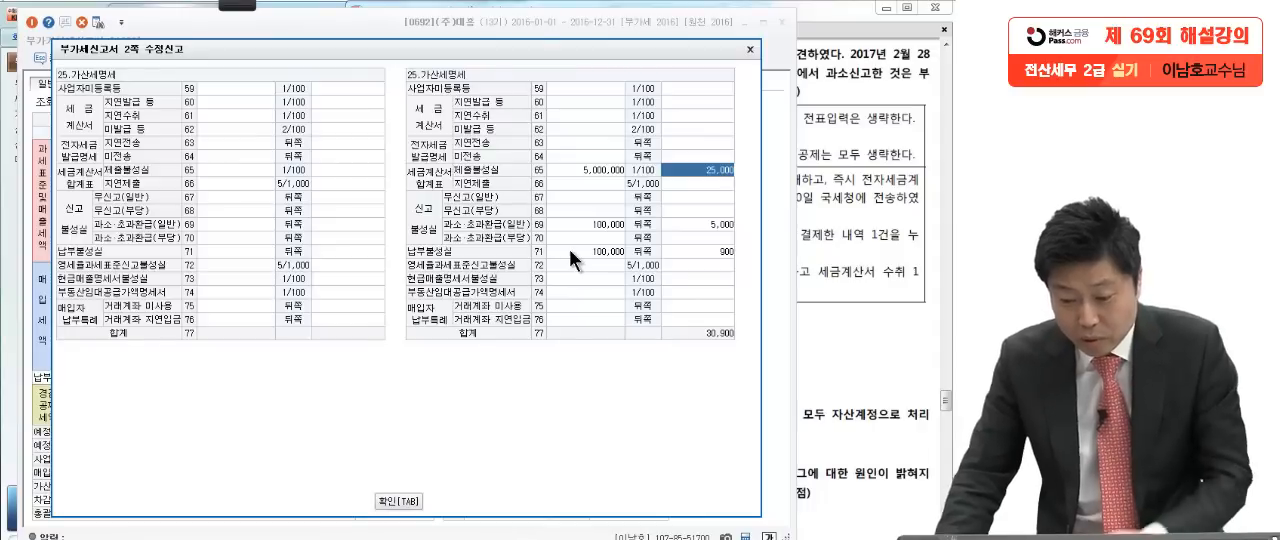
pyautogui.click(680, 225)
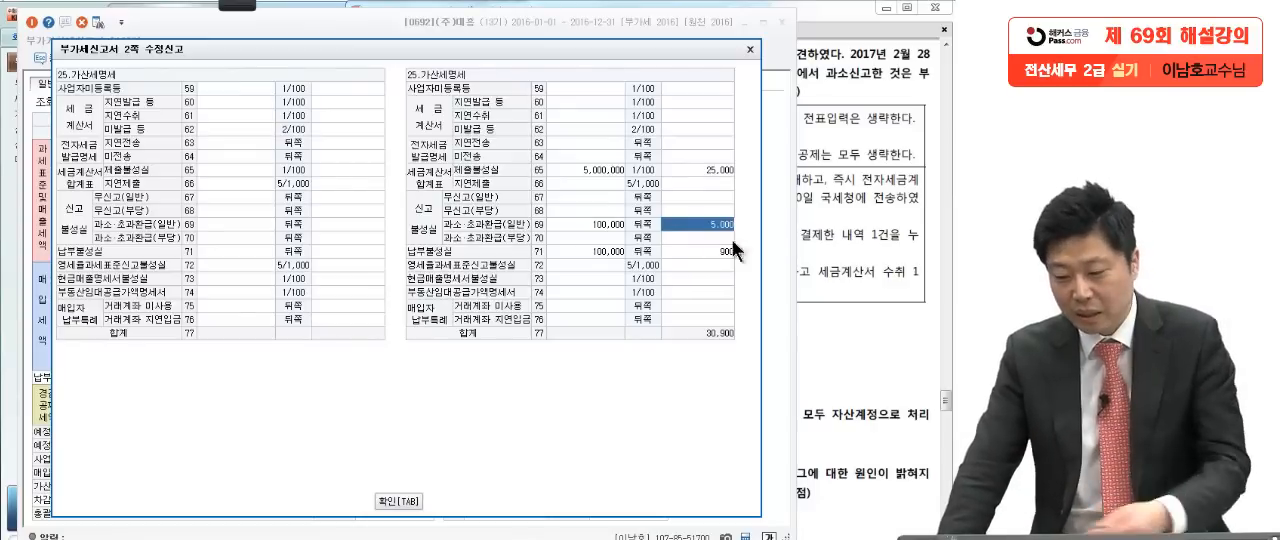
# Step: In the exam PDF, underline 가산세 계산시 일수, circle 30일, and underline the amendment date 2017년 2월 28일
pyautogui.click(825, 263)
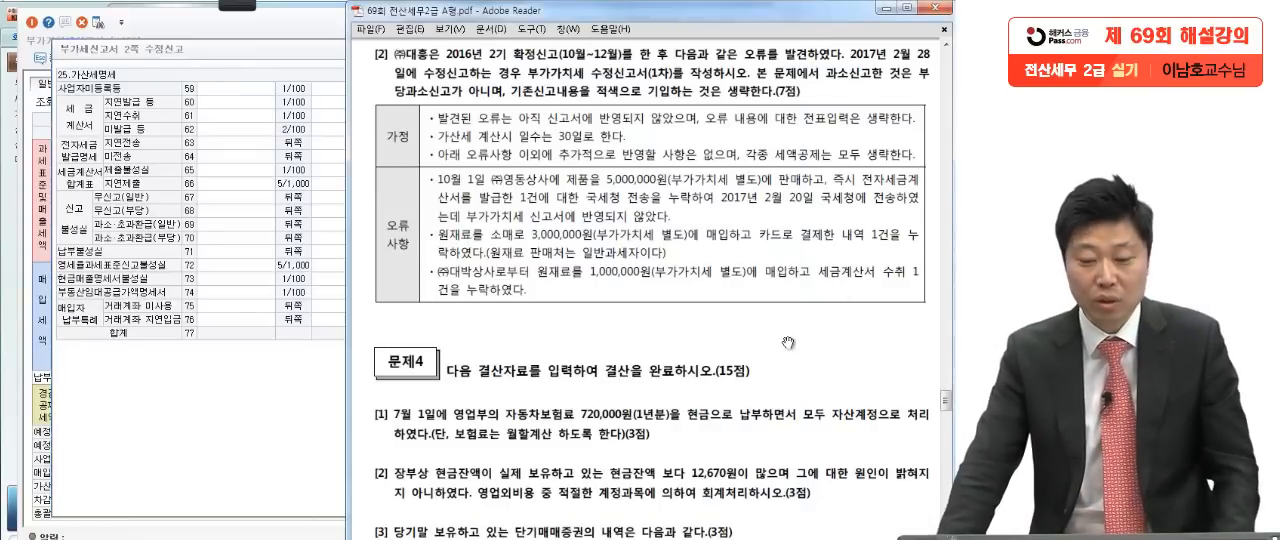
pyautogui.moveTo(241, 10)
pyautogui.click(29, 22)
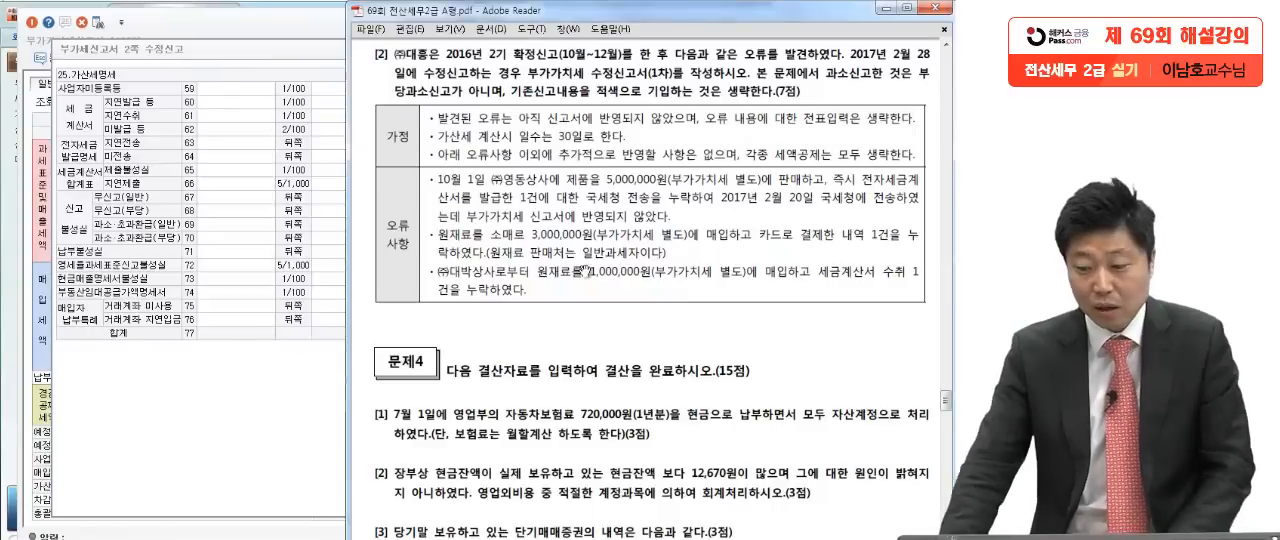
pyautogui.moveTo(427, 148)
pyautogui.mouseDown()
pyautogui.moveTo(545, 150)
pyautogui.moveTo(578, 128)
pyautogui.moveTo(590, 207)
pyautogui.mouseUp()
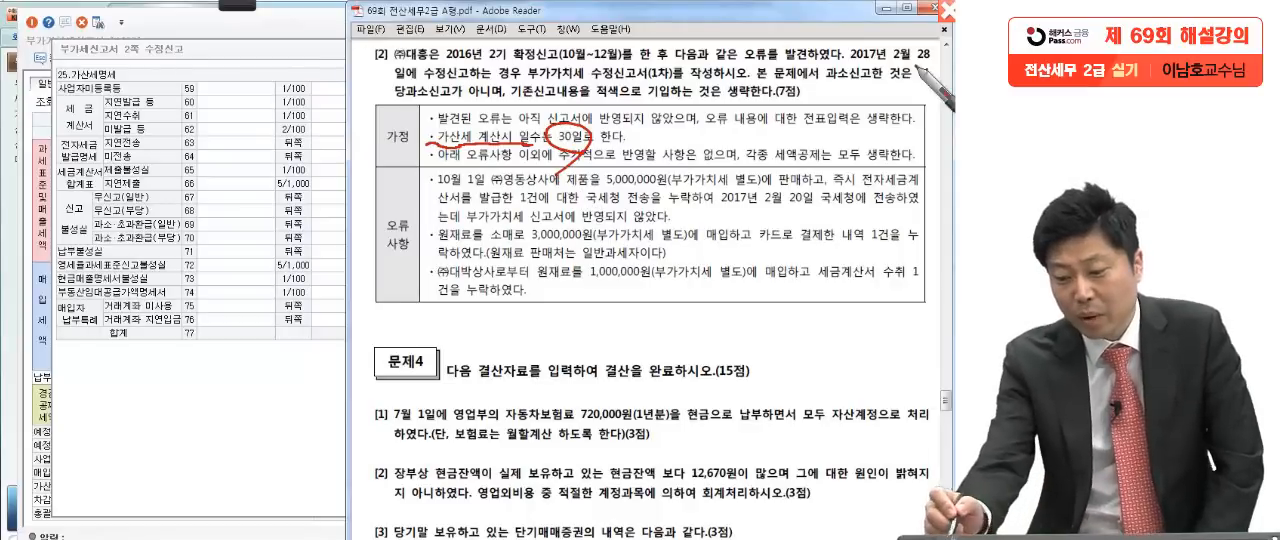
pyautogui.moveTo(850, 66); pyautogui.dragTo(882, 68)
pyautogui.moveTo(372, 70); pyautogui.dragTo(455, 76)
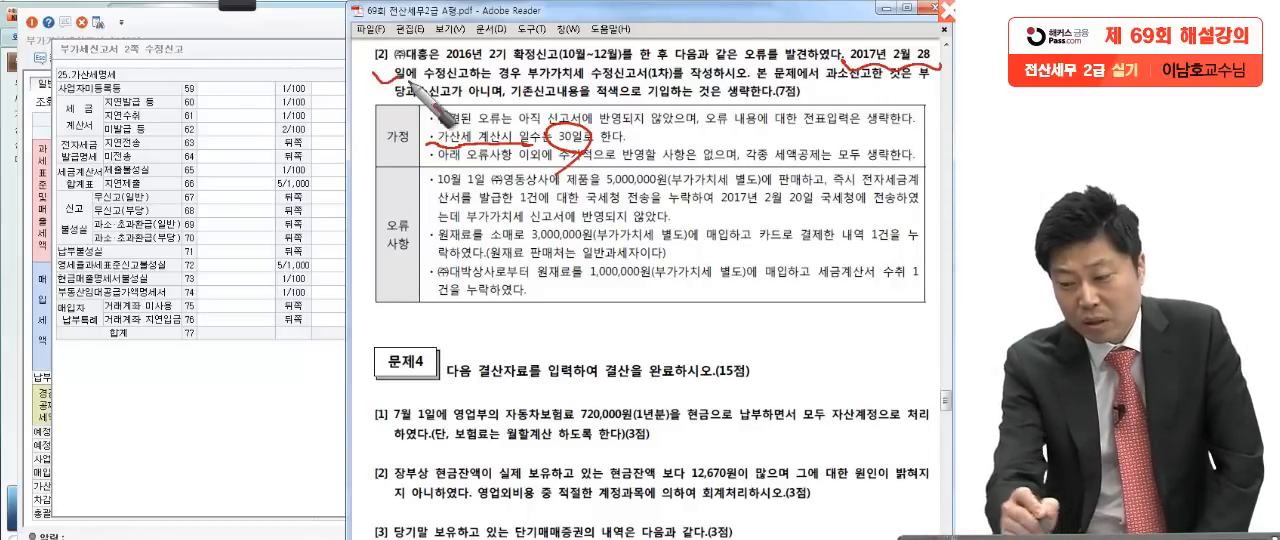
pyautogui.moveTo(870, 66); pyautogui.dragTo(918, 70)
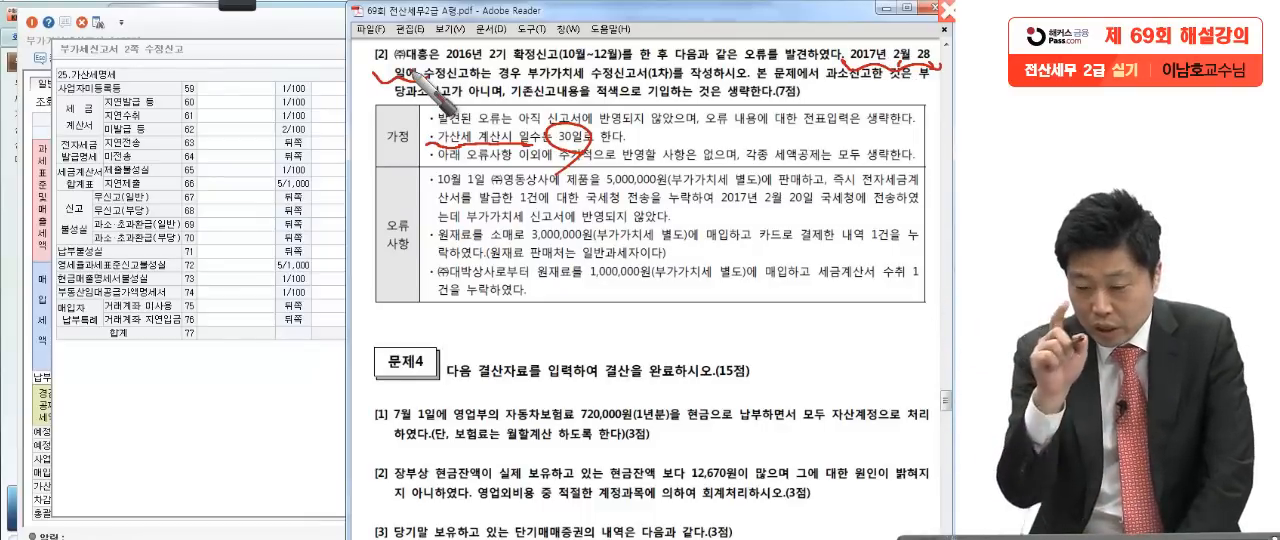
# Step: Write 1/25 below the 오류사항 table and circle it, and write 2/24 beside it with an underline
pyautogui.moveTo(450, 310)
pyautogui.mouseDown()
pyautogui.moveTo(450, 330)
pyautogui.moveTo(503, 318)
pyautogui.moveTo(450, 366)
pyautogui.moveTo(543, 358)
pyautogui.moveTo(555, 322)
pyautogui.moveTo(430, 335)
pyautogui.moveTo(442, 357)
pyautogui.moveTo(548, 303)
pyautogui.mouseUp()
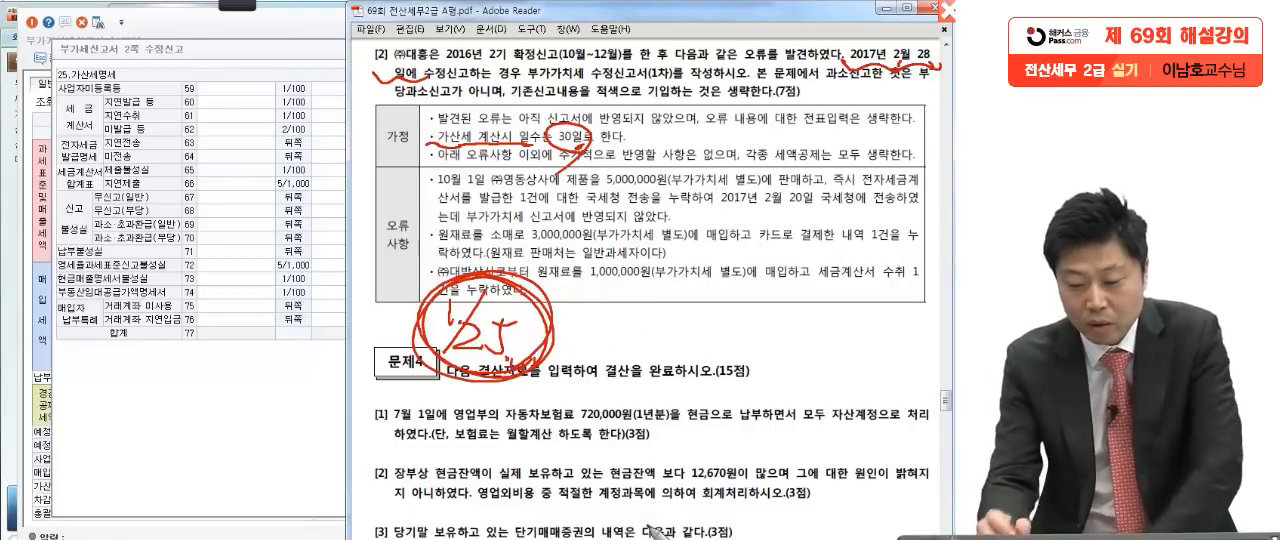
pyautogui.moveTo(640, 289); pyautogui.dragTo(662, 310)
pyautogui.moveTo(707, 265); pyautogui.dragTo(626, 367)
pyautogui.moveTo(667, 321)
pyautogui.mouseDown()
pyautogui.moveTo(699, 346)
pyautogui.moveTo(750, 339)
pyautogui.mouseUp()
pyautogui.moveTo(748, 320); pyautogui.dragTo(716, 363)
pyautogui.moveTo(605, 347)
pyautogui.mouseDown()
pyautogui.moveTo(769, 360)
pyautogui.moveTo(795, 349)
pyautogui.mouseUp()
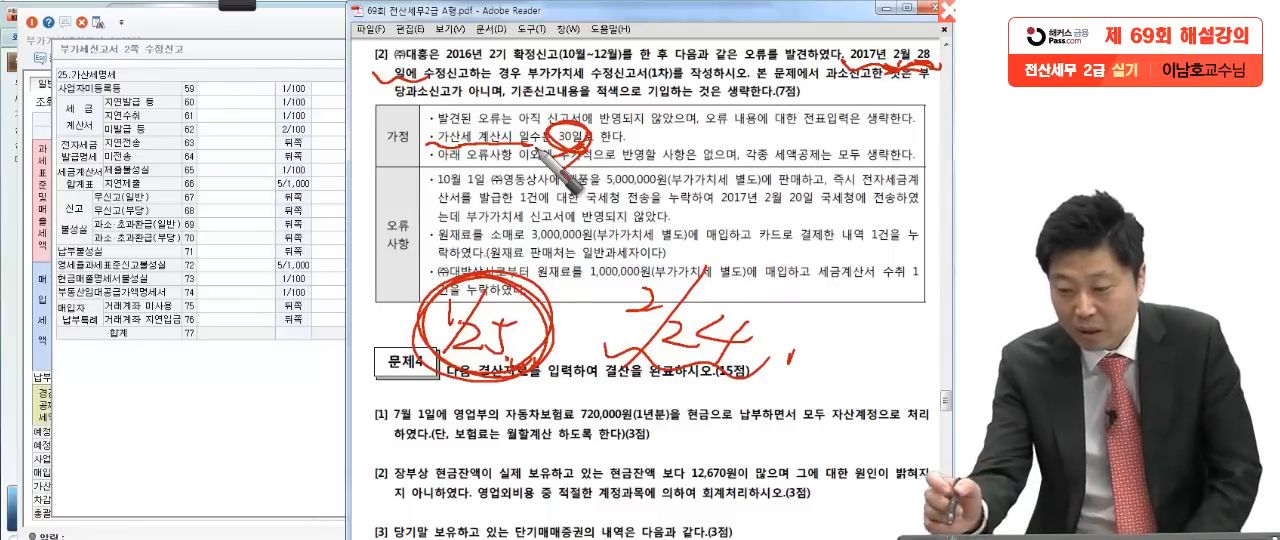
# Step: Cross out the amendment date 2월 28일 in the problem text and write 2월 24일 above it
pyautogui.moveTo(918, 37); pyautogui.dragTo(872, 76)
pyautogui.moveTo(884, 39)
pyautogui.mouseDown()
pyautogui.moveTo(938, 86)
pyautogui.moveTo(879, 85)
pyautogui.mouseUp()
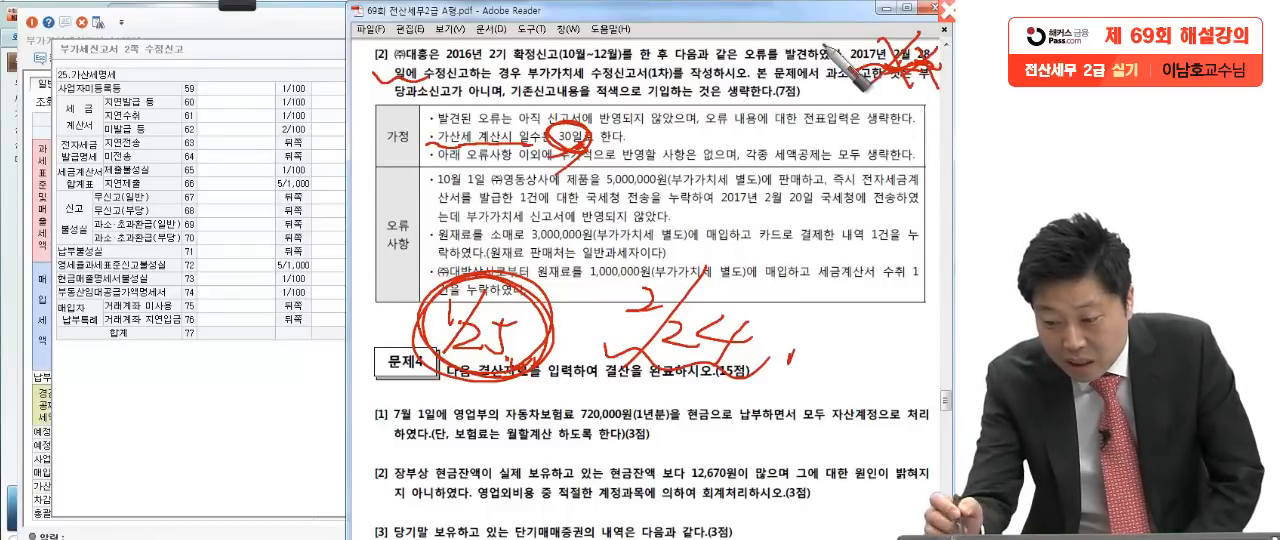
pyautogui.moveTo(798, 18)
pyautogui.mouseDown()
pyautogui.moveTo(806, 34)
pyautogui.moveTo(816, 20)
pyautogui.moveTo(832, 36)
pyautogui.moveTo(890, 28)
pyautogui.moveTo(870, 46)
pyautogui.mouseUp()
pyautogui.moveTo(889, 17); pyautogui.dragTo(902, 32)
pyautogui.moveTo(885, 36); pyautogui.dragTo(903, 47)
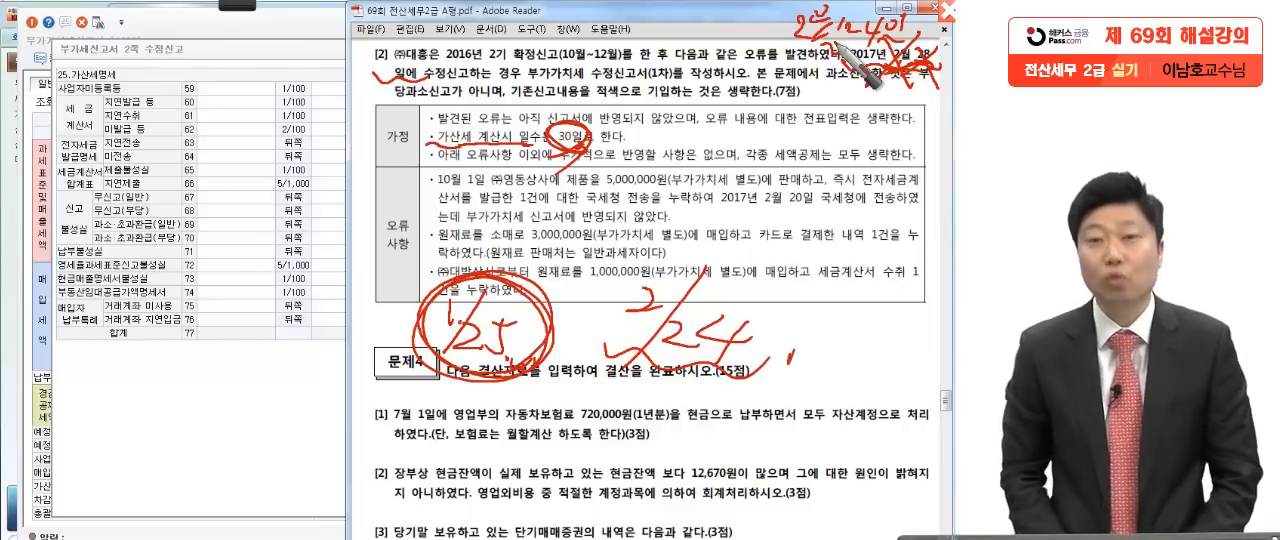
# Step: Clear the handwritten marks and confirm the 가산세명세 entries into the amended VAT return in KcLep
pyautogui.press('Escape')
pyautogui.click(241, 424)
pyautogui.click(408, 502)
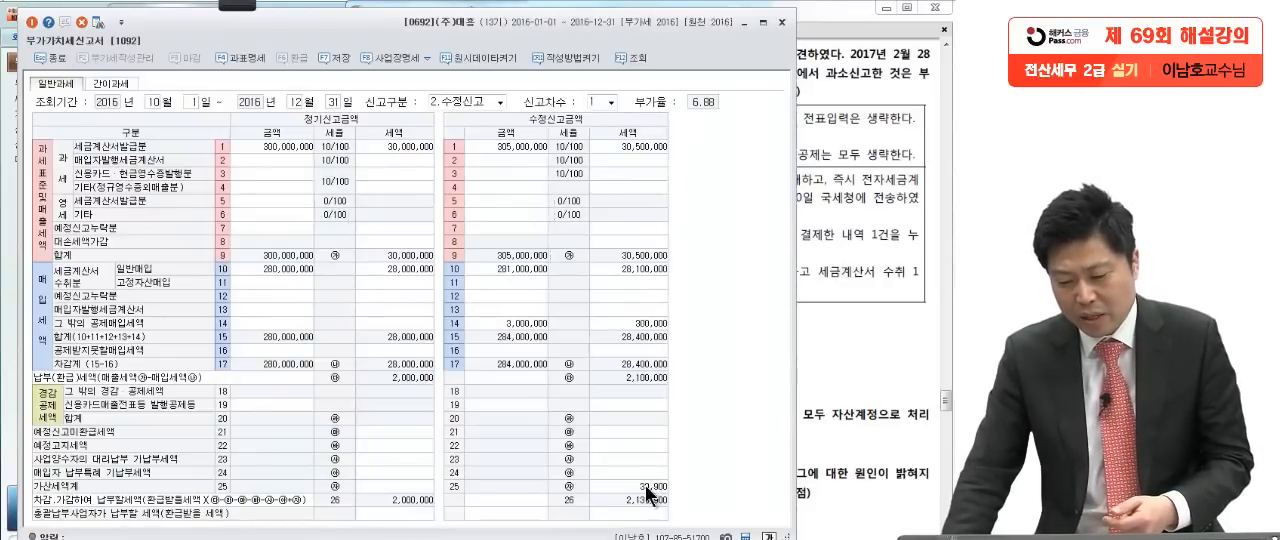
# Step: Bring 문제4 into view in the exam PDF, and save and close the amended VAT return in KcLep
pyautogui.click(880, 400)
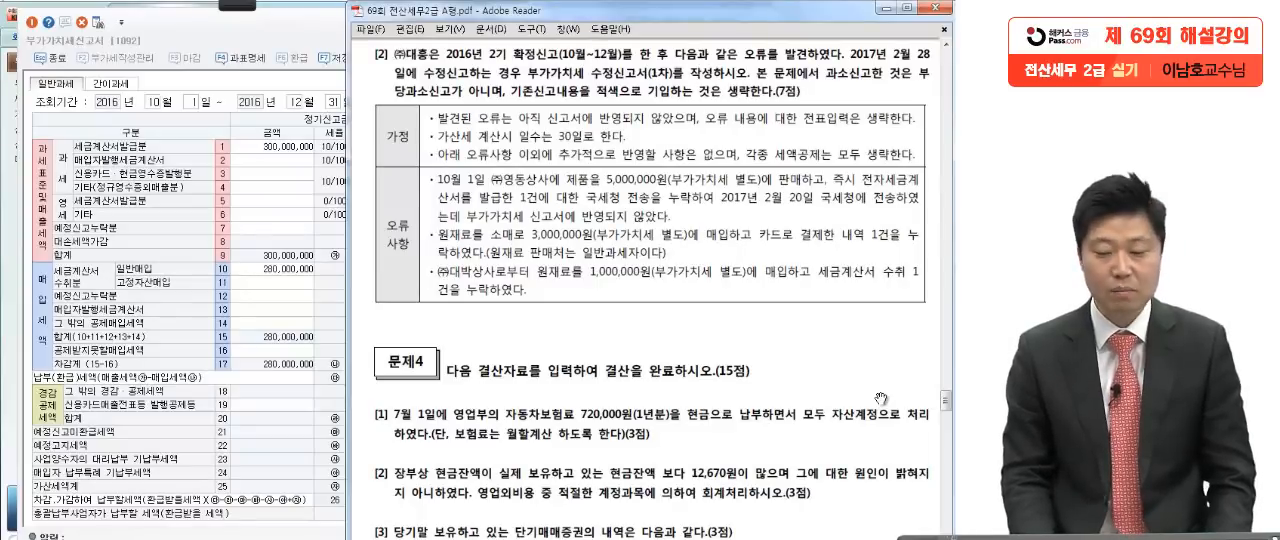
pyautogui.moveTo(719, 424); pyautogui.dragTo(711, 137)
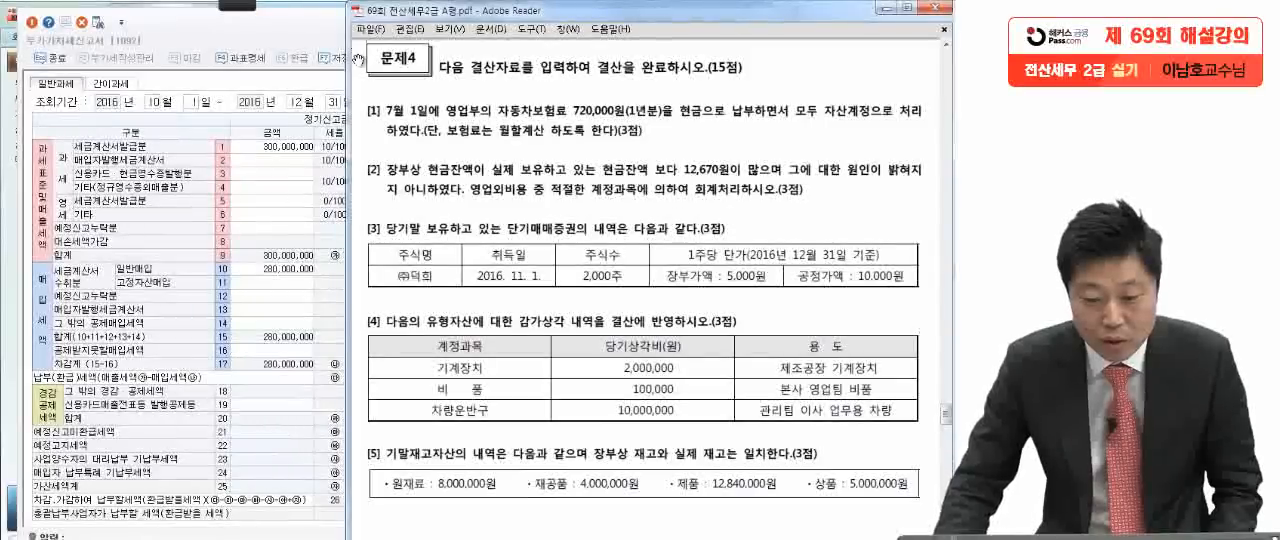
pyautogui.click(278, 32)
pyautogui.click(783, 18)
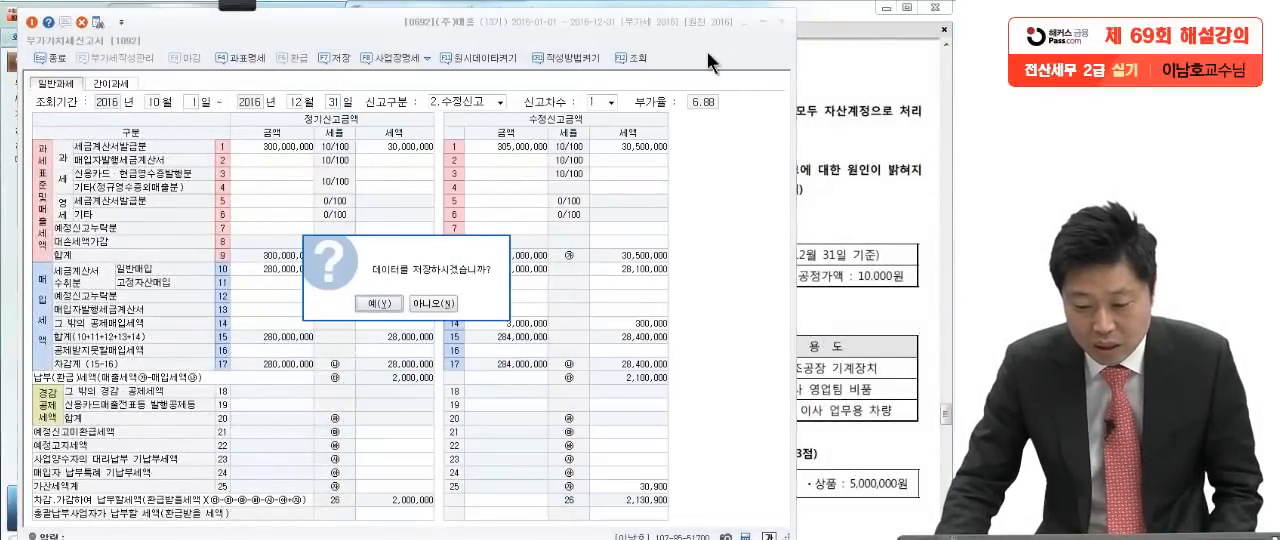
pyautogui.click(398, 304)
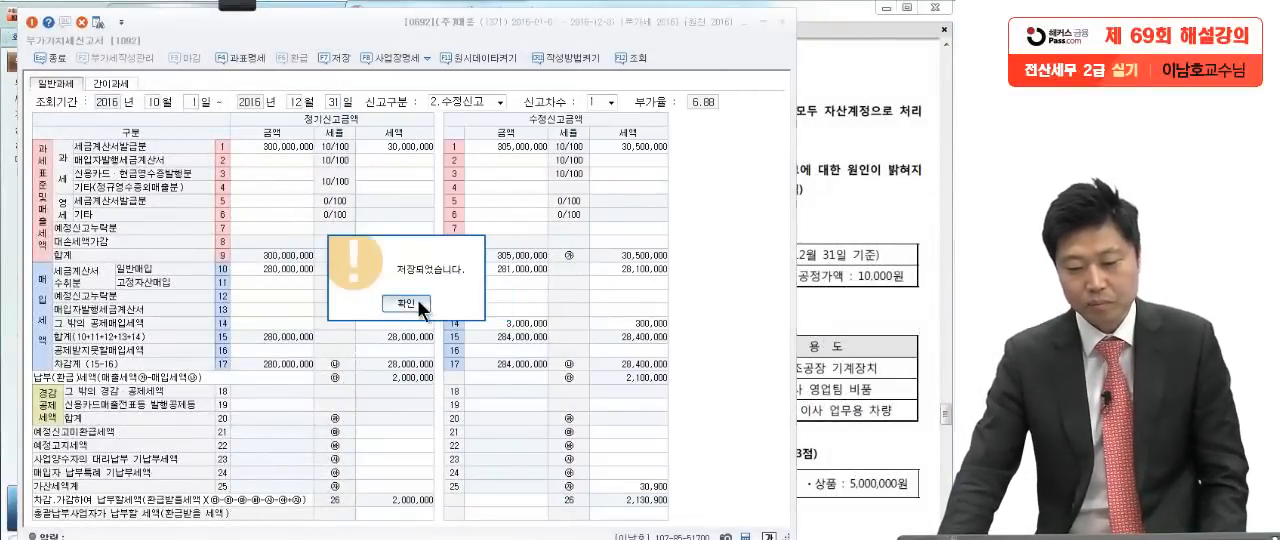
pyautogui.click(418, 301)
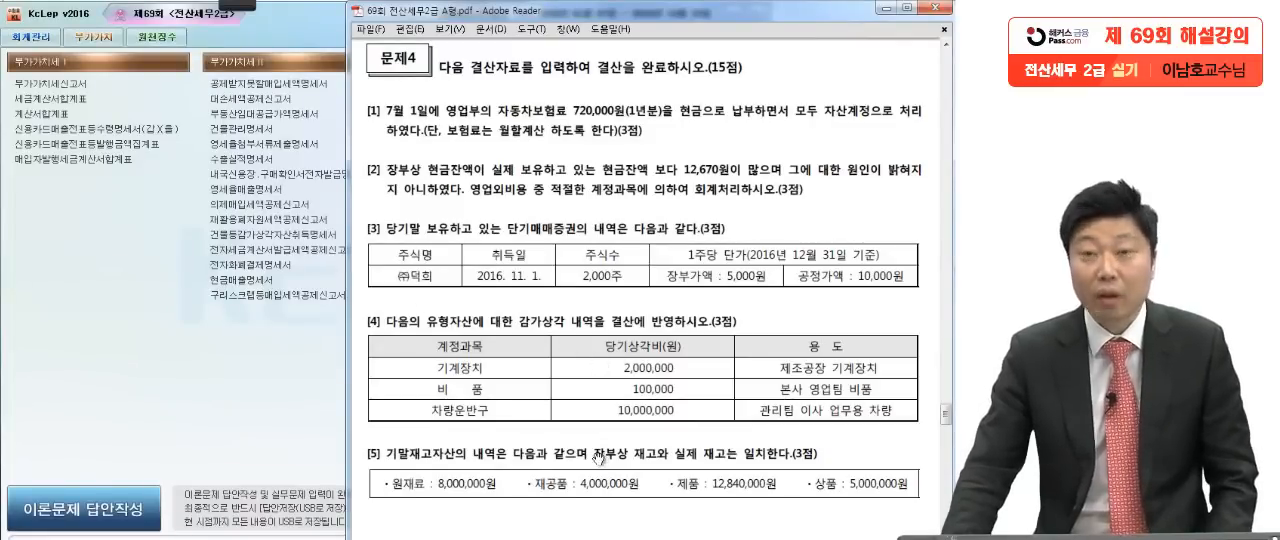
# Step: In 문제4 [1] of the exam PDF, underline 720,000원(1년분) and 월할계산 with the red pen
pyautogui.scroll(-1, 582, 445)
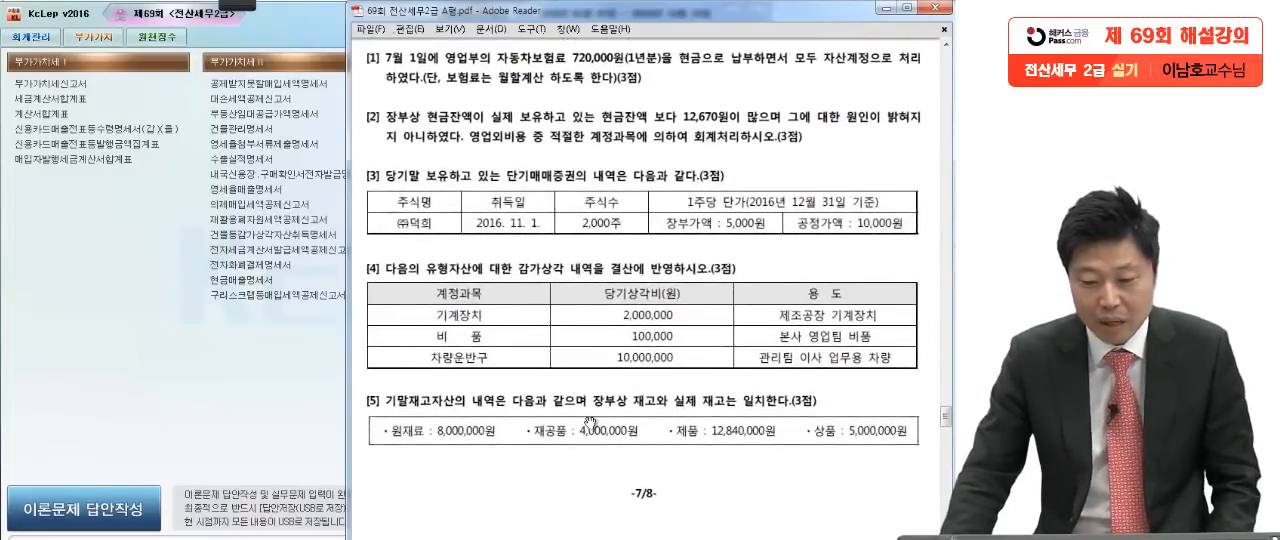
pyautogui.click(227, 6)
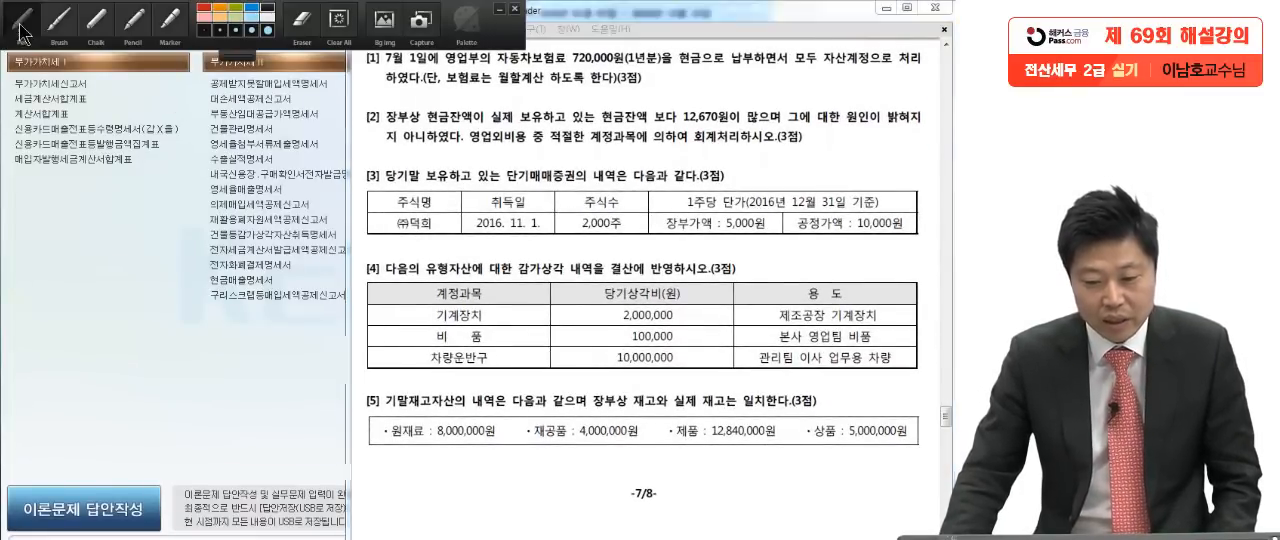
pyautogui.click(15, 27)
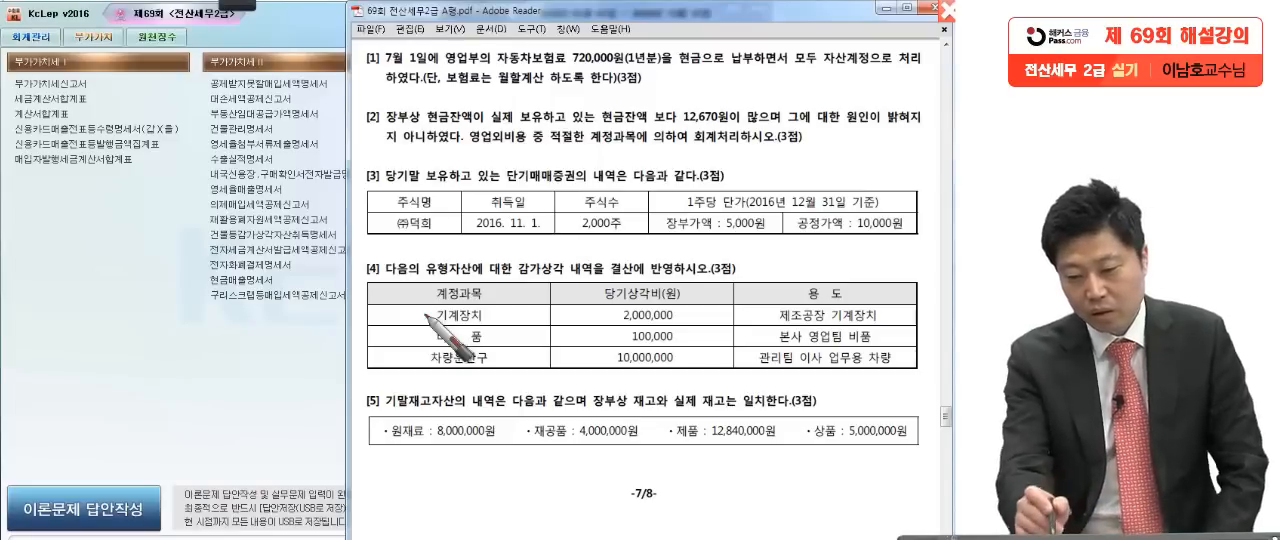
pyautogui.moveTo(570, 76); pyautogui.dragTo(688, 70)
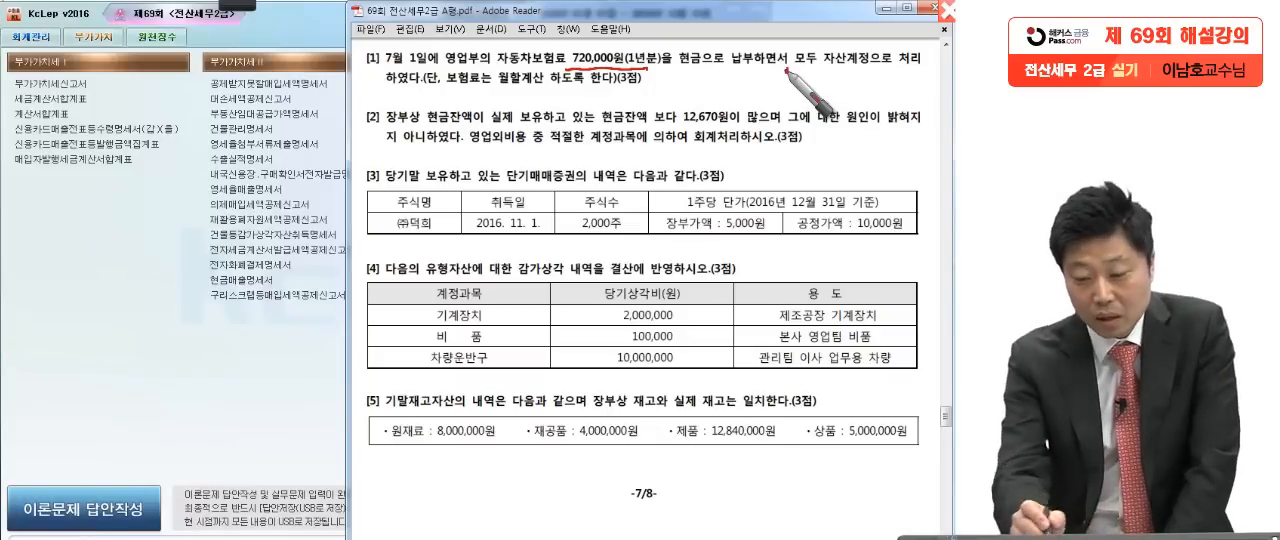
pyautogui.click(454, 94)
pyautogui.click(648, 93)
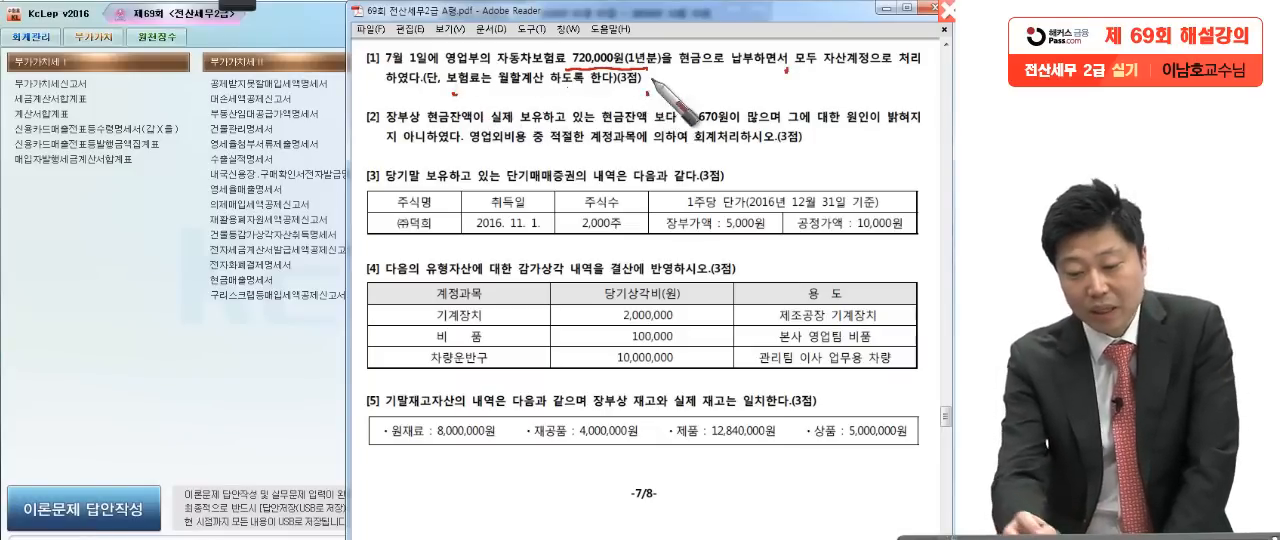
pyautogui.moveTo(522, 86); pyautogui.dragTo(572, 84)
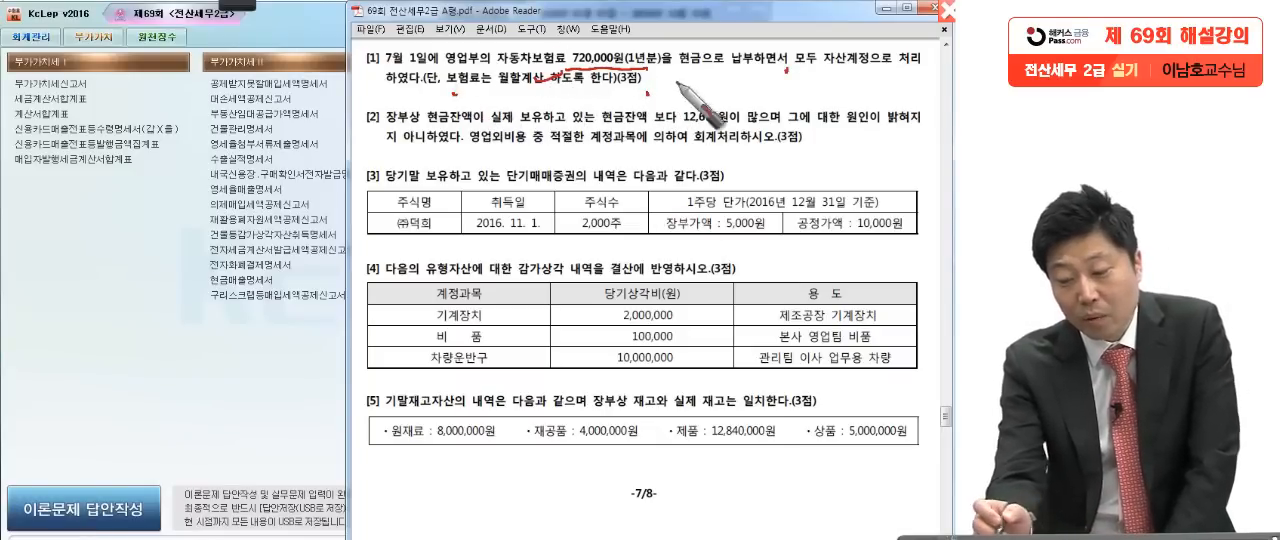
# Step: Circle 자산 and 영업부, underline 보험료 and 7월 1일, and write 60,000 beside 문제4 [1]
pyautogui.moveTo(850, 50)
pyautogui.mouseDown()
pyautogui.moveTo(828, 72)
pyautogui.moveTo(822, 44)
pyautogui.moveTo(780, 134)
pyautogui.mouseUp()
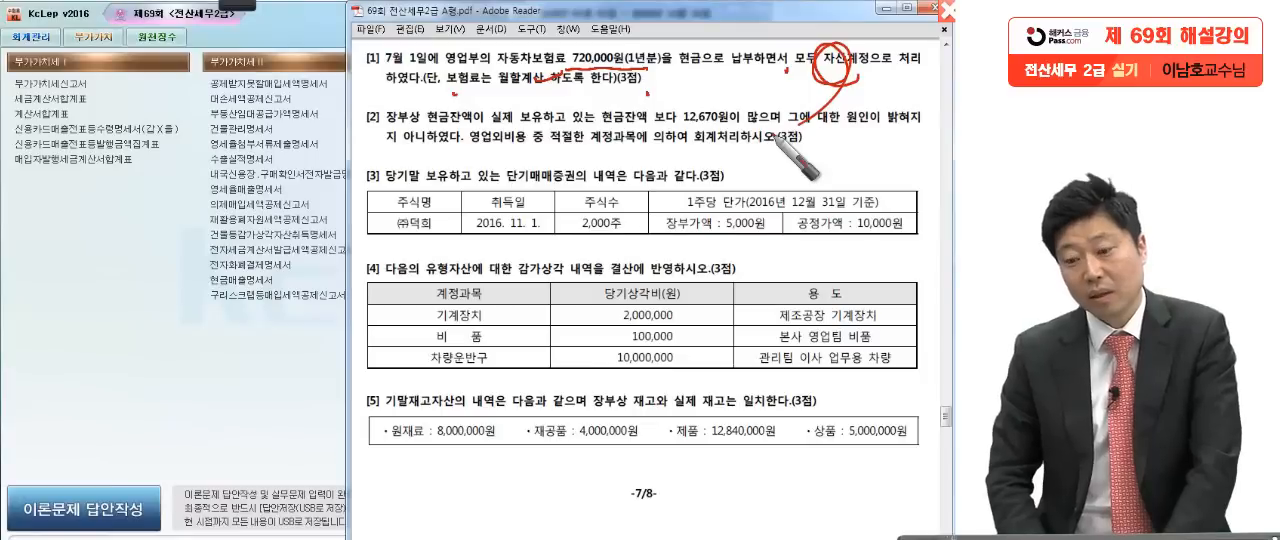
pyautogui.moveTo(568, 66); pyautogui.dragTo(697, 82)
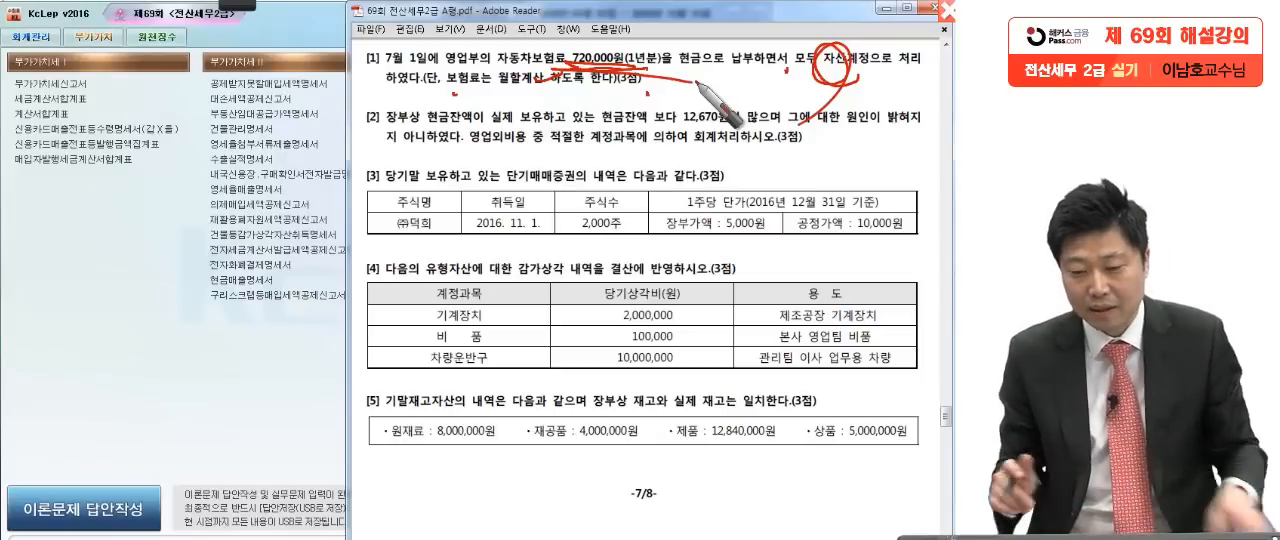
pyautogui.moveTo(478, 50); pyautogui.dragTo(460, 100)
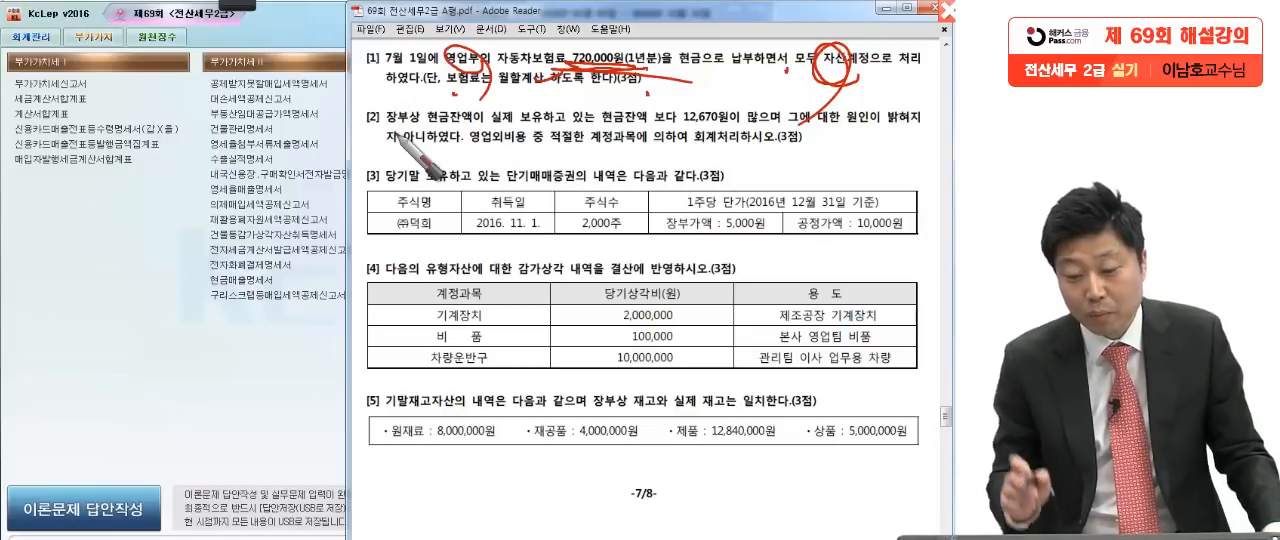
pyautogui.moveTo(455, 93); pyautogui.dragTo(505, 95)
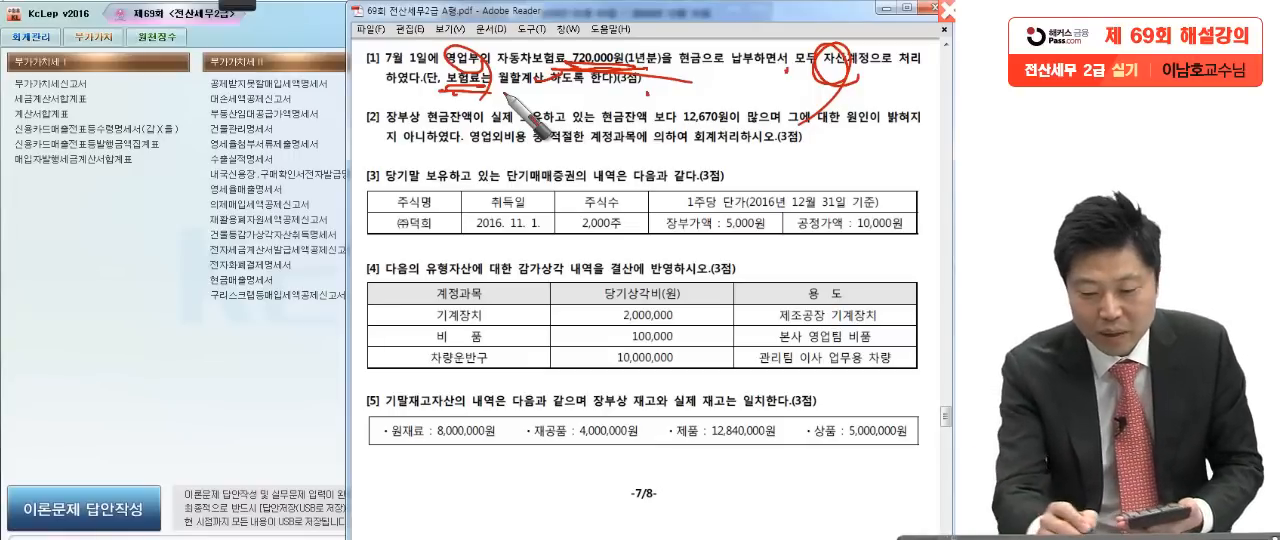
pyautogui.moveTo(690, 80)
pyautogui.mouseDown()
pyautogui.moveTo(668, 118)
pyautogui.moveTo(784, 94)
pyautogui.mouseUp()
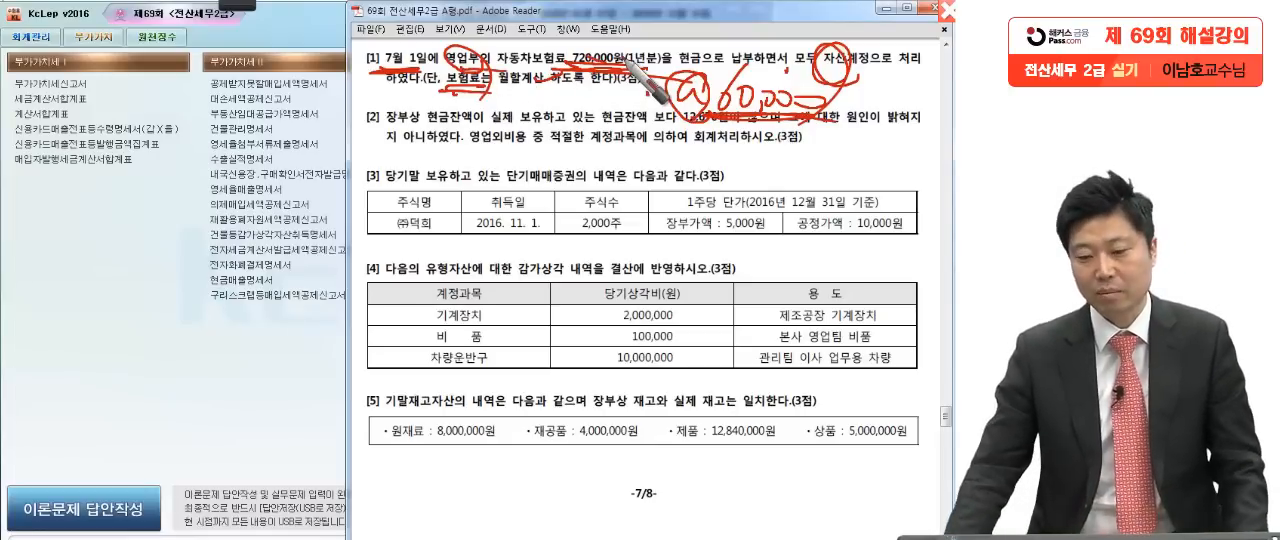
# Step: Clear the handwritten marks and open 일반전표입력 in KcLep with the voucher date set to December 31
pyautogui.press('Escape')
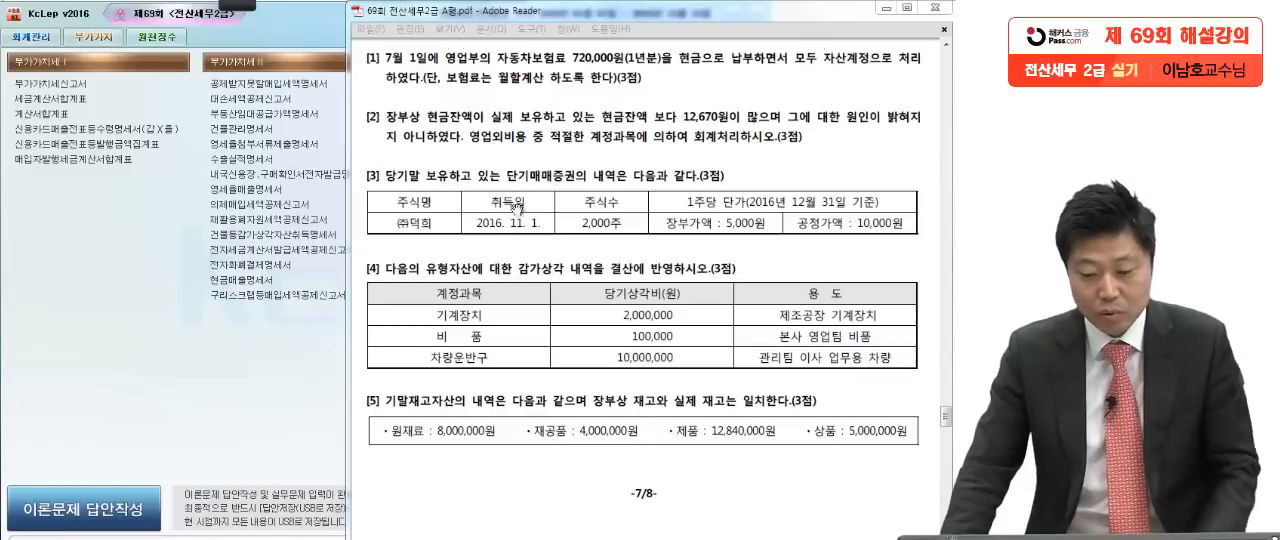
pyautogui.click(297, 387)
pyautogui.click(30, 40)
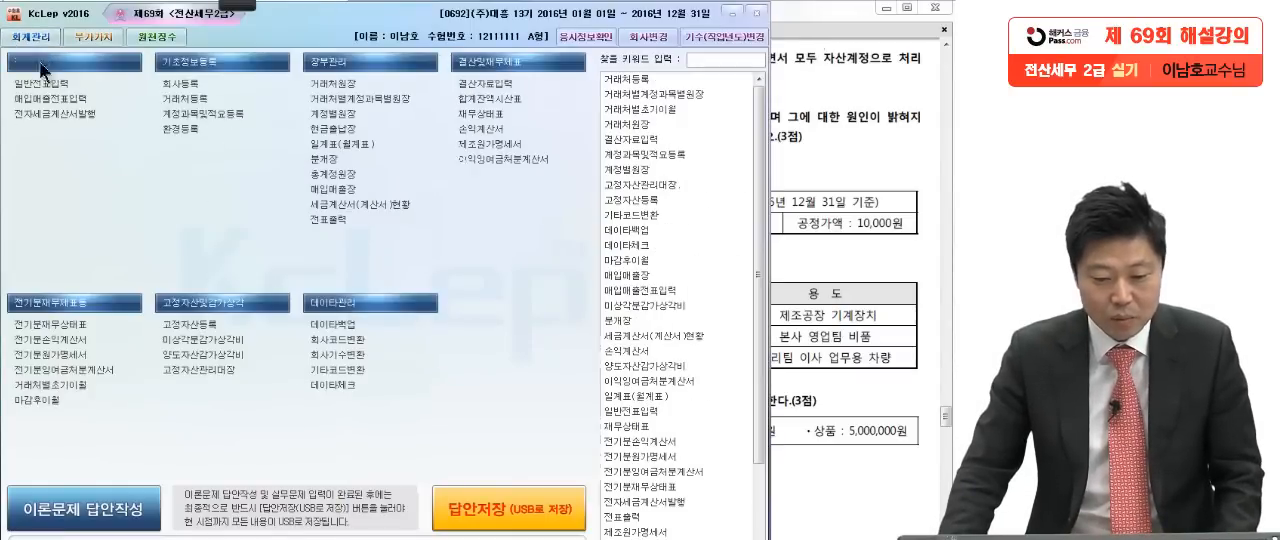
pyautogui.click(42, 84)
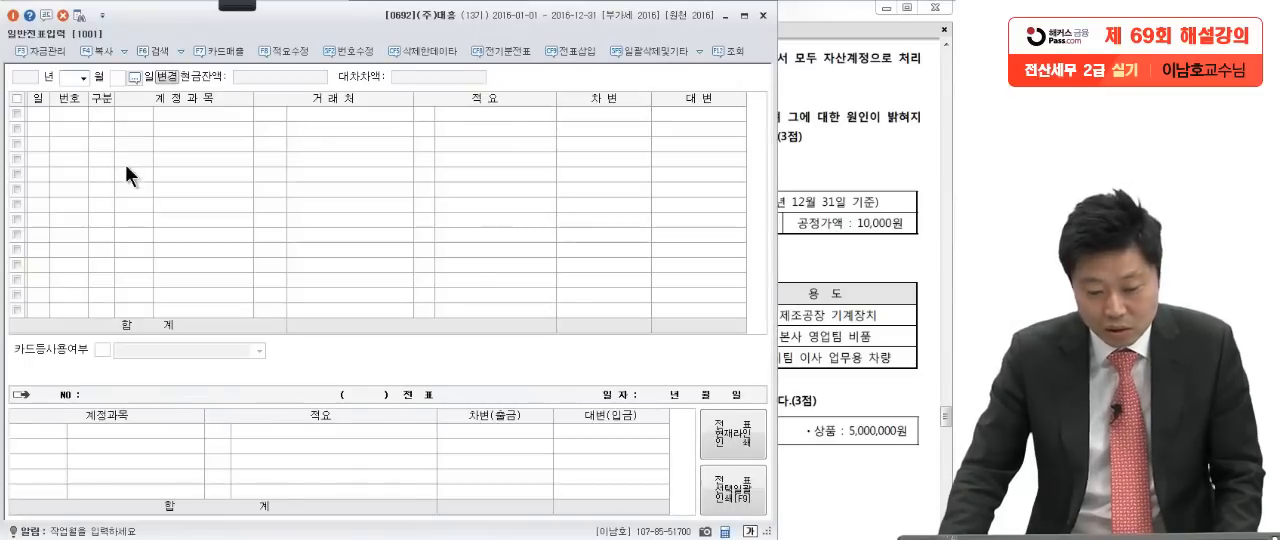
pyautogui.write('12')
pyautogui.press('Return')
pyautogui.write('31')
pyautogui.press('Return')
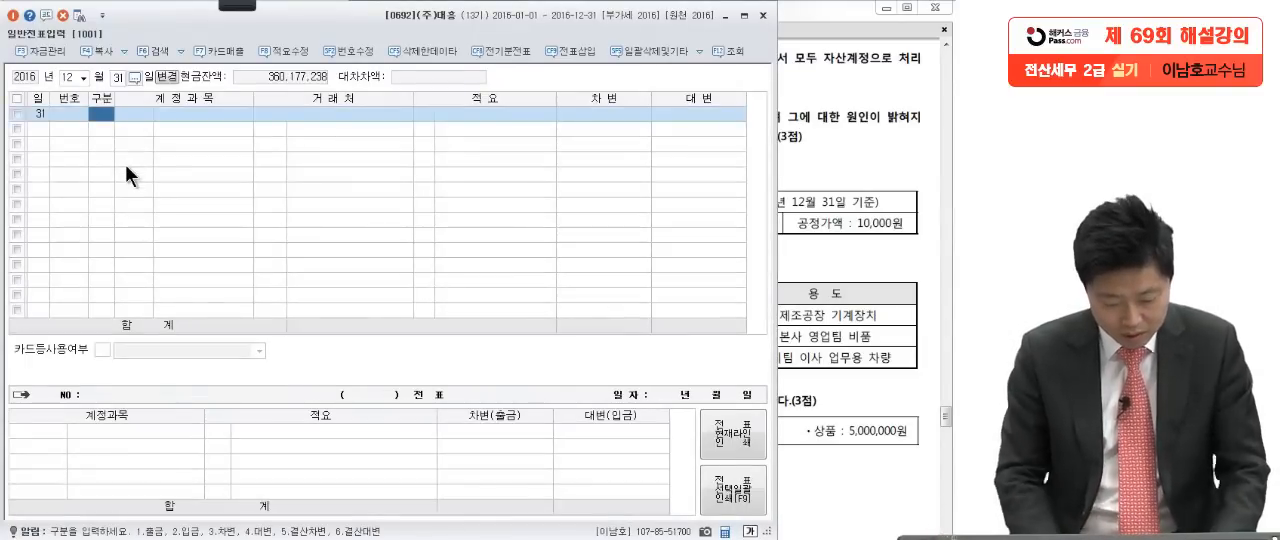
# Step: Enter a credit line for 선급비용 of 360,000 with no 거래처
pyautogui.write('4')
pyautogui.press('Return')
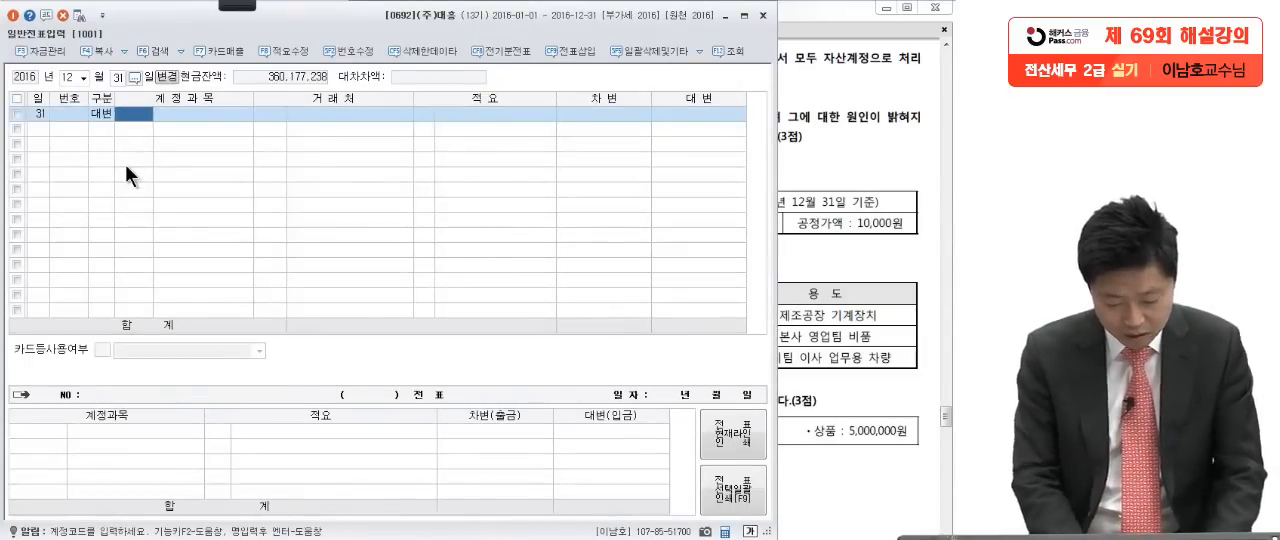
pyautogui.write('선급')
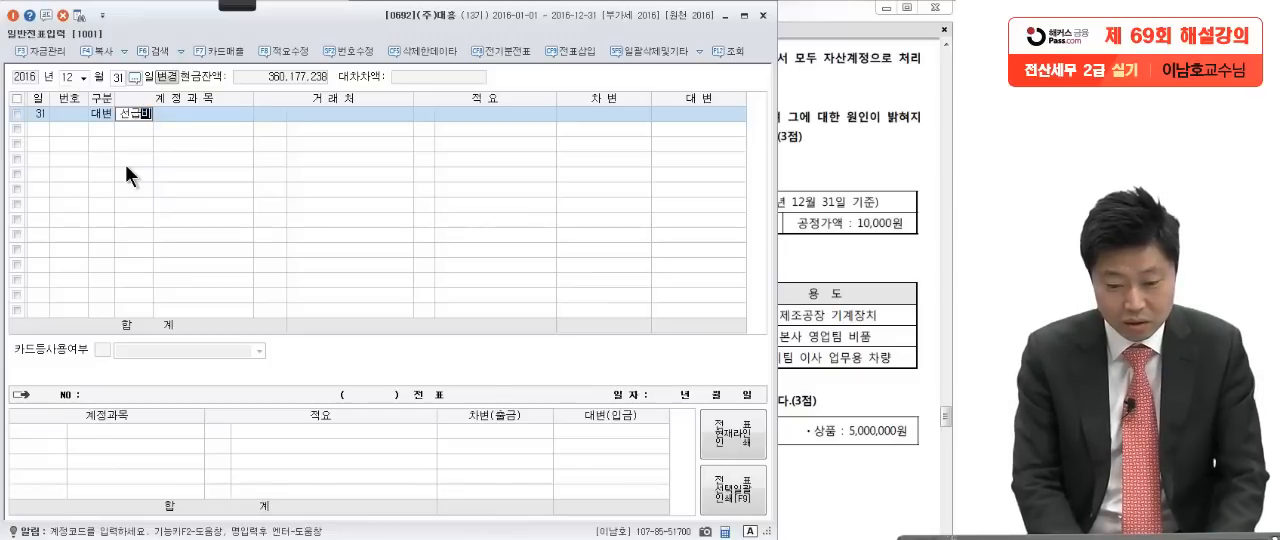
pyautogui.write('비')
pyautogui.press('Return')
pyautogui.press('Return')
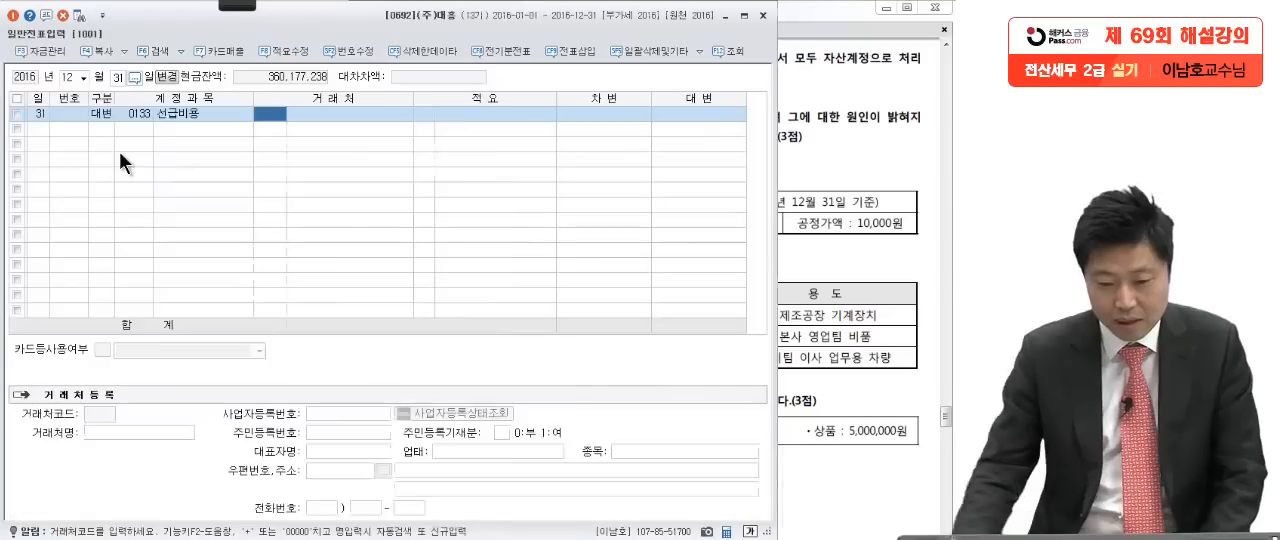
pyautogui.press('Return')
pyautogui.press('Return')
pyautogui.write('360000')
# Step: Add the matching debit line for 보험료 (0821, 판매관리비) of 360,000
pyautogui.press('Return')
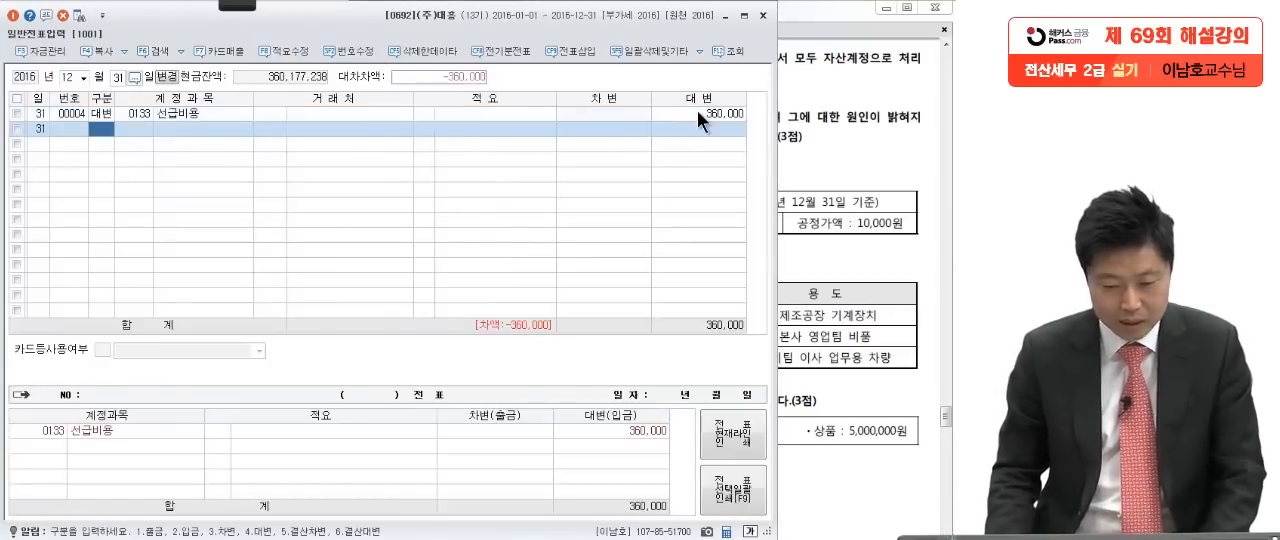
pyautogui.press('3')
pyautogui.press('Return')
pyautogui.write('보험료')
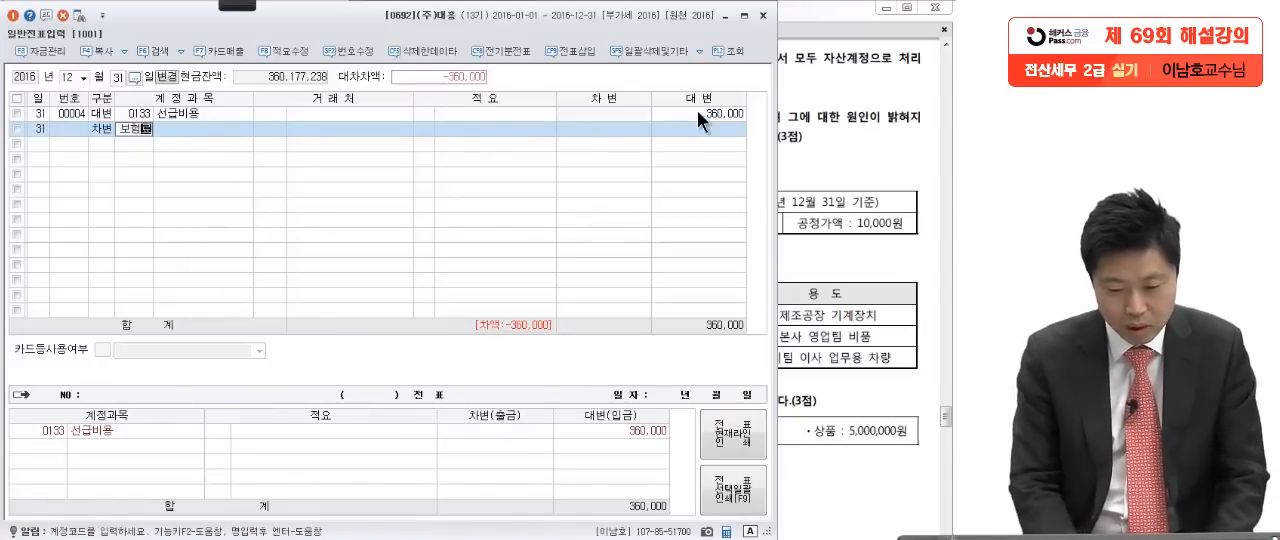
pyautogui.press('Return')
pyautogui.click(460, 275)
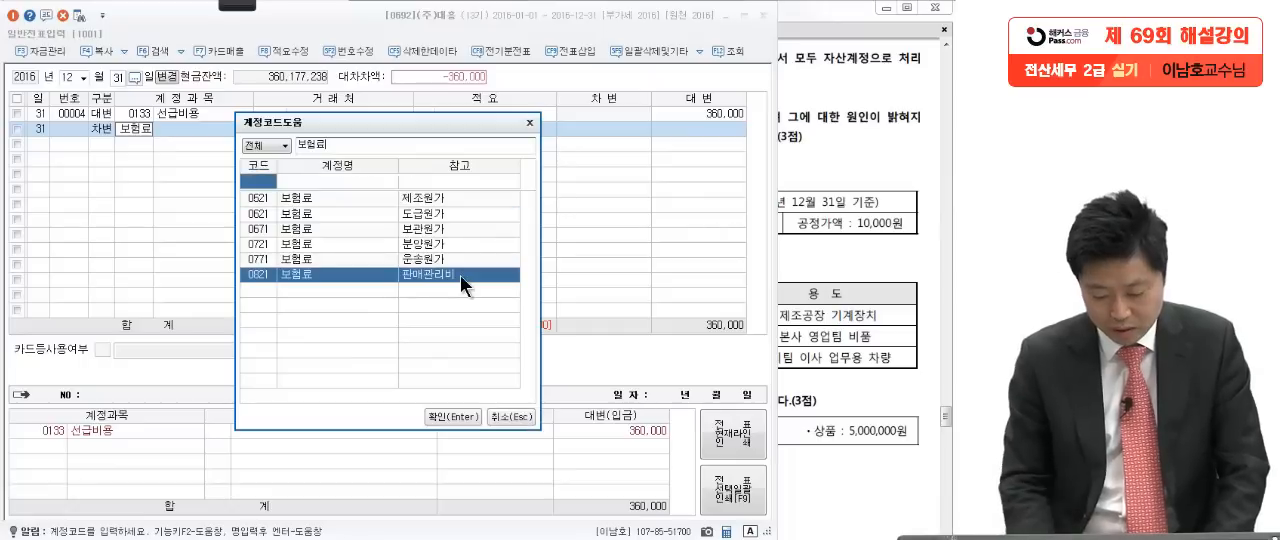
pyautogui.press('Return')
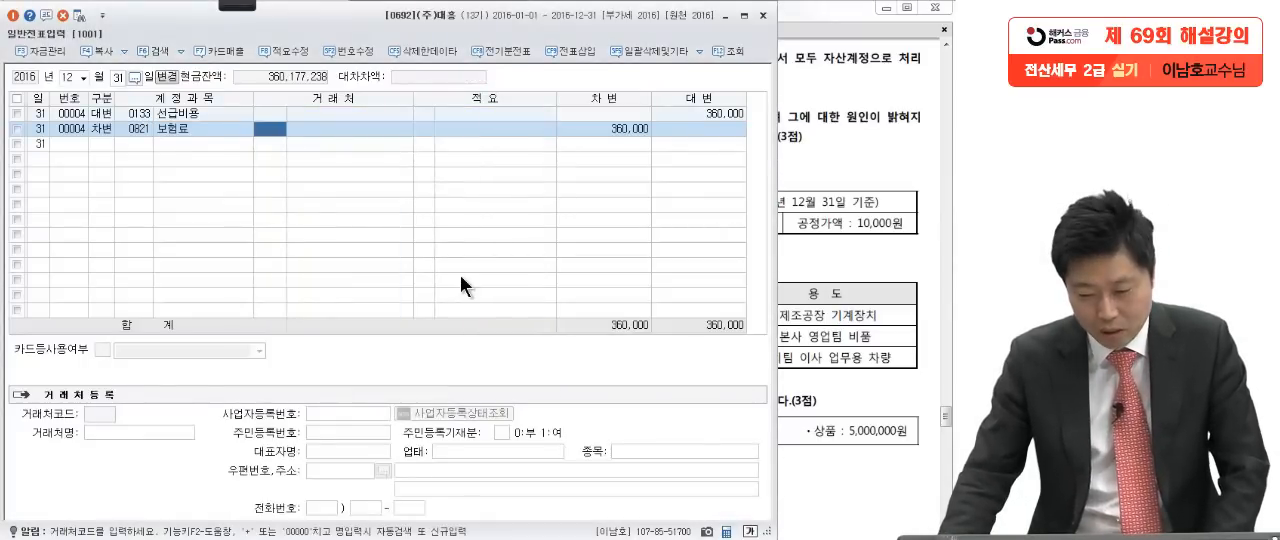
# Step: Return to 문제4 [2] in the exam PDF and underline 장부상 현금잔액 and 많으며 in red
pyautogui.click(832, 272)
pyautogui.scroll(-1, 805, 333)
pyautogui.scroll(-1, 805, 333)
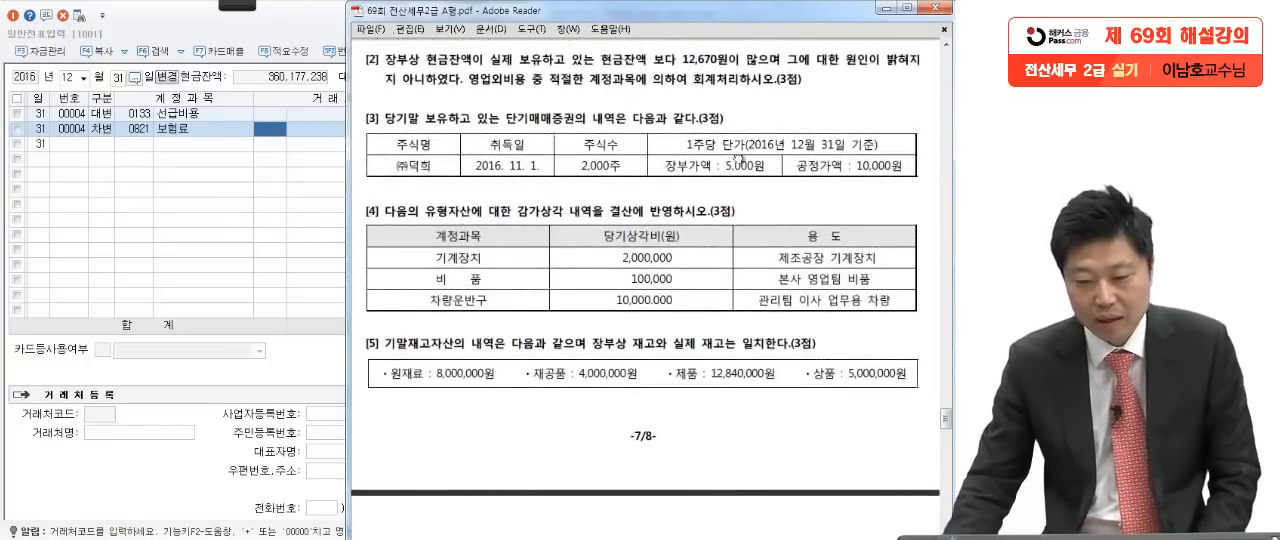
pyautogui.moveTo(247, 12)
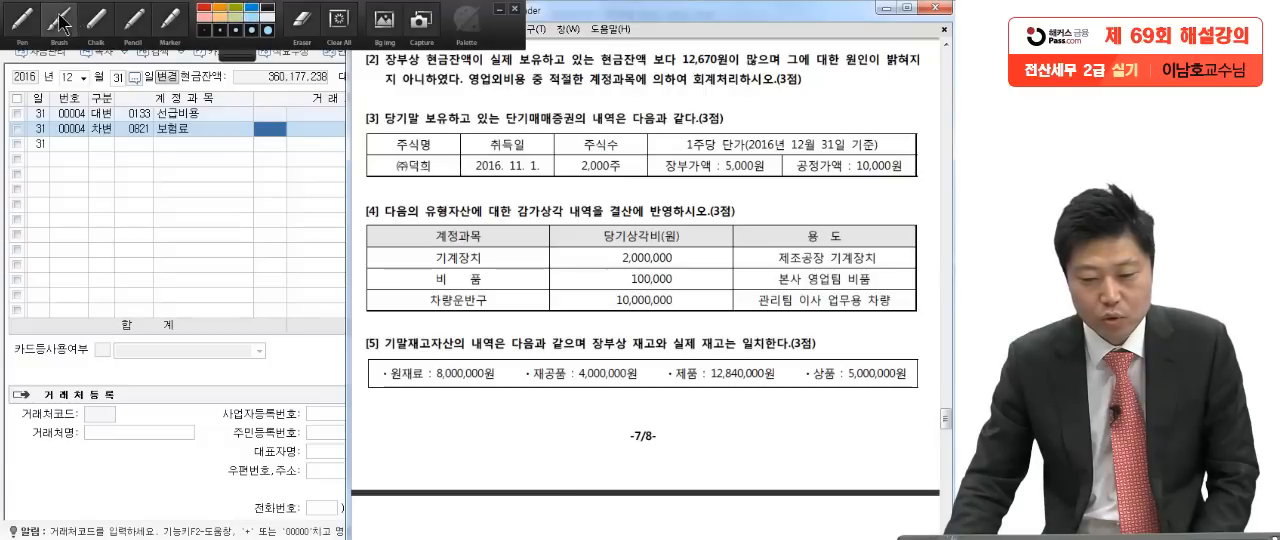
pyautogui.click(22, 20)
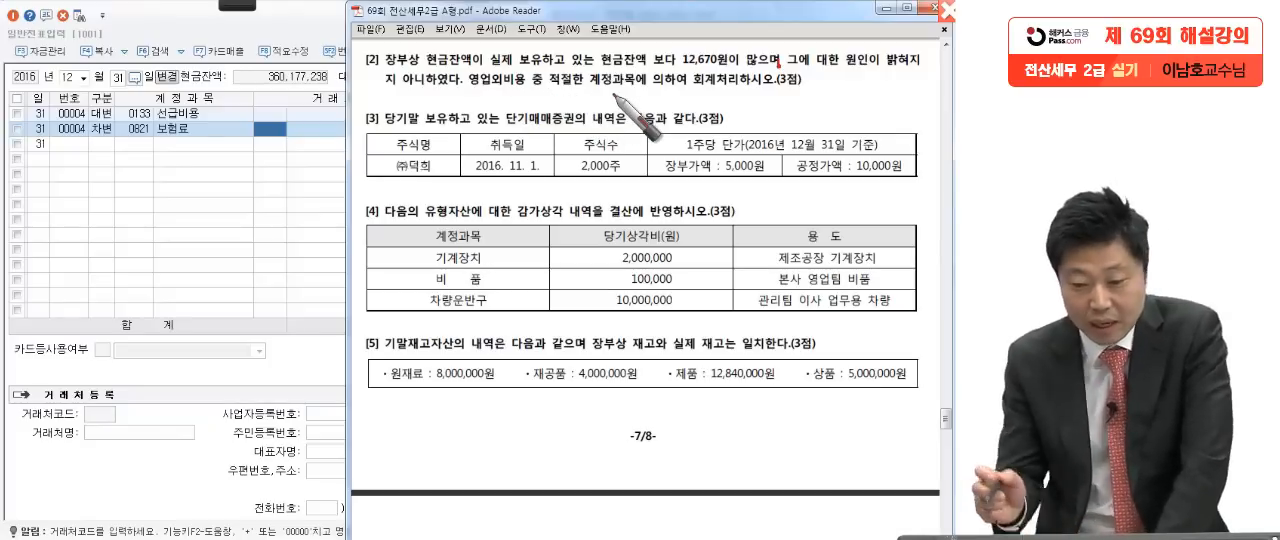
pyautogui.moveTo(385, 71); pyautogui.dragTo(460, 70)
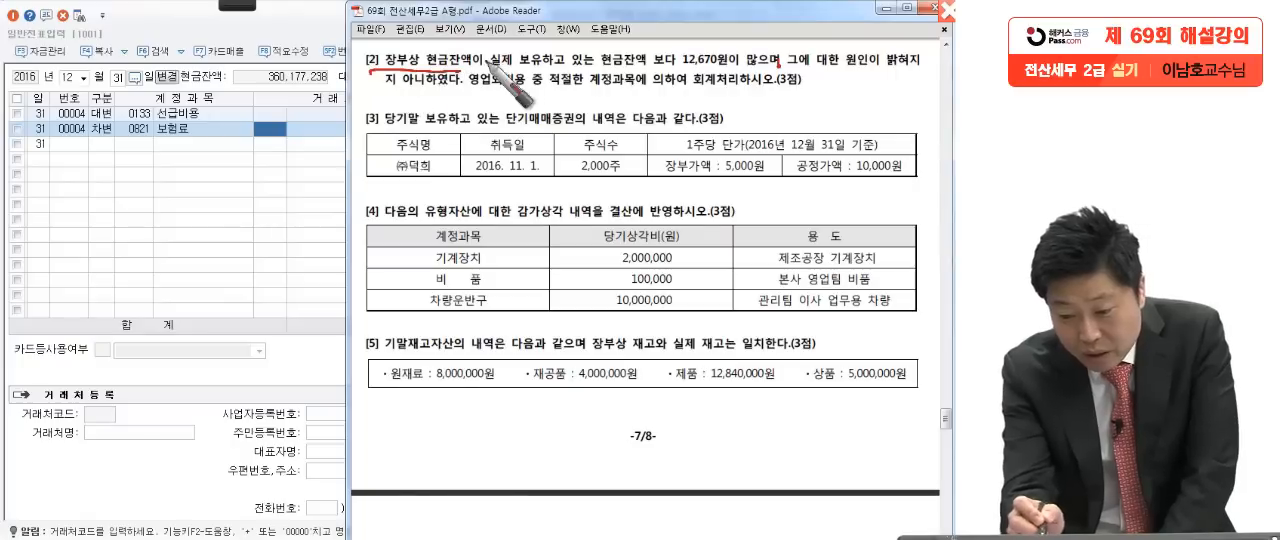
pyautogui.moveTo(745, 71); pyautogui.dragTo(783, 69)
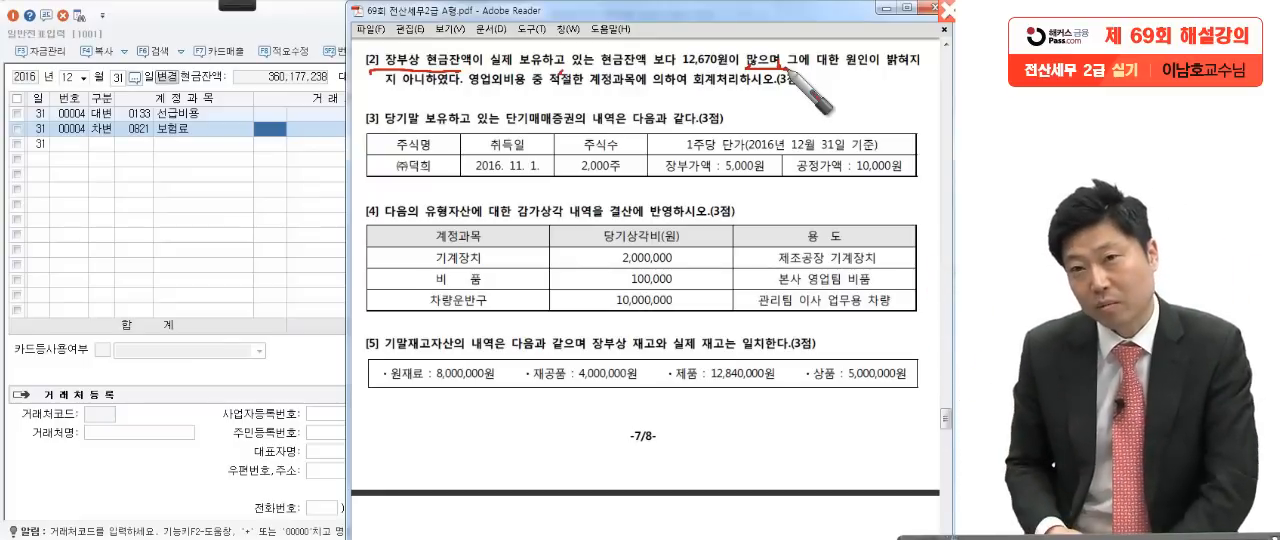
# Step: Handwrite the credit side of the journal entry for 문제4 [2] as / 현금 12,670
pyautogui.moveTo(253, 243)
pyautogui.mouseDown()
pyautogui.moveTo(303, 186)
pyautogui.moveTo(345, 219)
pyautogui.mouseUp()
pyautogui.moveTo(360, 209); pyautogui.dragTo(378, 236)
pyautogui.moveTo(410, 197)
pyautogui.mouseDown()
pyautogui.moveTo(393, 242)
pyautogui.moveTo(416, 249)
pyautogui.mouseUp()
pyautogui.moveTo(423, 200); pyautogui.dragTo(440, 216)
pyautogui.moveTo(419, 222)
pyautogui.mouseDown()
pyautogui.moveTo(451, 219)
pyautogui.moveTo(430, 248)
pyautogui.mouseUp()
pyautogui.moveTo(428, 236); pyautogui.dragTo(468, 248)
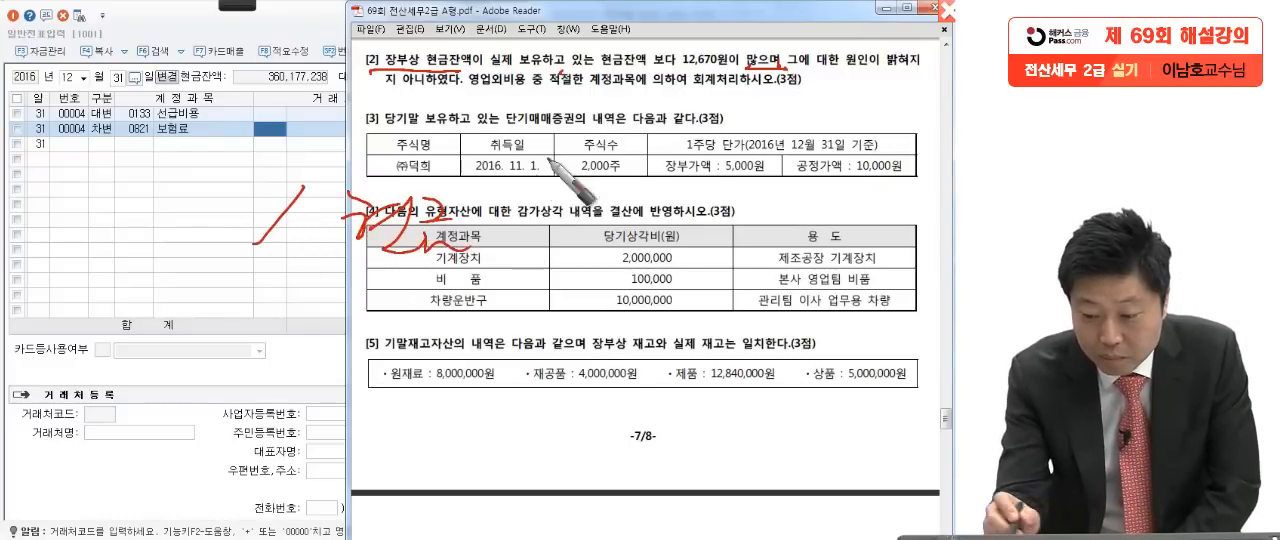
pyautogui.moveTo(524, 191); pyautogui.dragTo(507, 236)
pyautogui.moveTo(529, 200); pyautogui.dragTo(556, 230)
pyautogui.moveTo(566, 231); pyautogui.dragTo(562, 242)
pyautogui.moveTo(612, 186)
pyautogui.mouseDown()
pyautogui.moveTo(598, 223)
pyautogui.moveTo(650, 240)
pyautogui.mouseUp()
pyautogui.moveTo(700, 192); pyautogui.dragTo(698, 196)
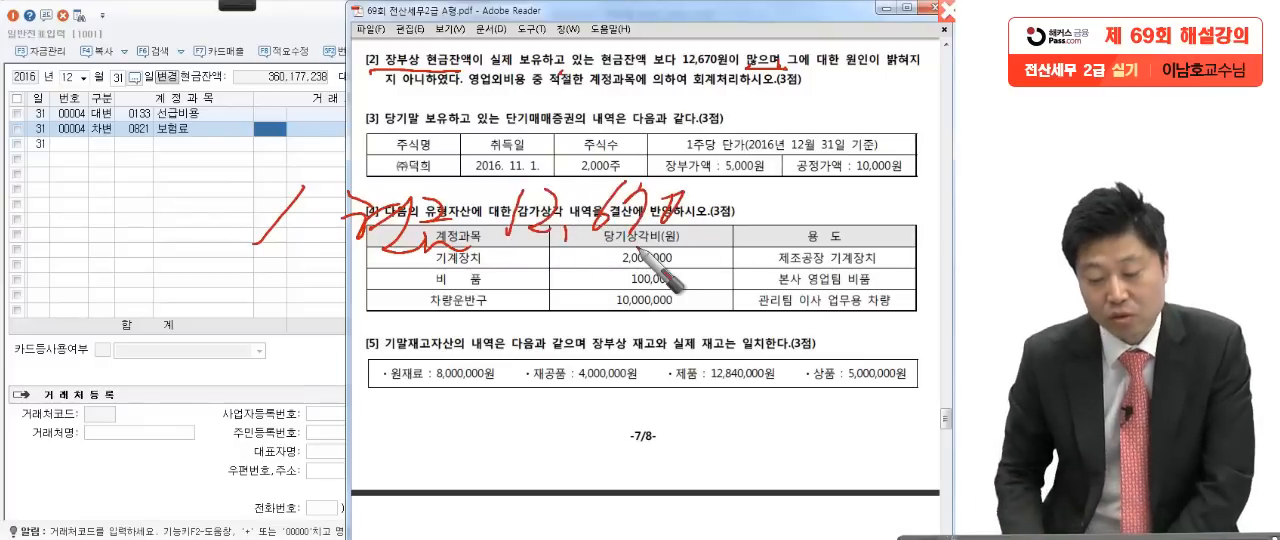
# Step: Handwrite the matching debit account before the slash of the 현금 entry, with 12,670 beneath it
pyautogui.moveTo(23, 174); pyautogui.dragTo(42, 187)
pyautogui.moveTo(24, 204); pyautogui.dragTo(48, 194)
pyautogui.moveTo(37, 206)
pyautogui.mouseDown()
pyautogui.moveTo(33, 226)
pyautogui.moveTo(61, 206)
pyautogui.mouseUp()
pyautogui.moveTo(67, 200)
pyautogui.mouseDown()
pyautogui.moveTo(62, 226)
pyautogui.moveTo(94, 230)
pyautogui.mouseUp()
pyautogui.moveTo(85, 184); pyautogui.dragTo(114, 204)
pyautogui.moveTo(91, 208); pyautogui.dragTo(142, 212)
pyautogui.moveTo(151, 178); pyautogui.dragTo(157, 208)
pyautogui.moveTo(165, 180); pyautogui.dragTo(168, 204)
pyautogui.moveTo(183, 164); pyautogui.dragTo(184, 178)
pyautogui.moveTo(192, 151); pyautogui.dragTo(194, 184)
pyautogui.moveTo(178, 203); pyautogui.dragTo(185, 210)
pyautogui.moveTo(206, 168); pyautogui.dragTo(236, 203)
pyautogui.moveTo(210, 214); pyautogui.dragTo(230, 228)
pyautogui.moveTo(132, 250); pyautogui.dragTo(133, 268)
pyautogui.moveTo(142, 254)
pyautogui.mouseDown()
pyautogui.moveTo(163, 274)
pyautogui.moveTo(224, 244)
pyautogui.moveTo(212, 268)
pyautogui.moveTo(232, 240)
pyautogui.mouseUp()
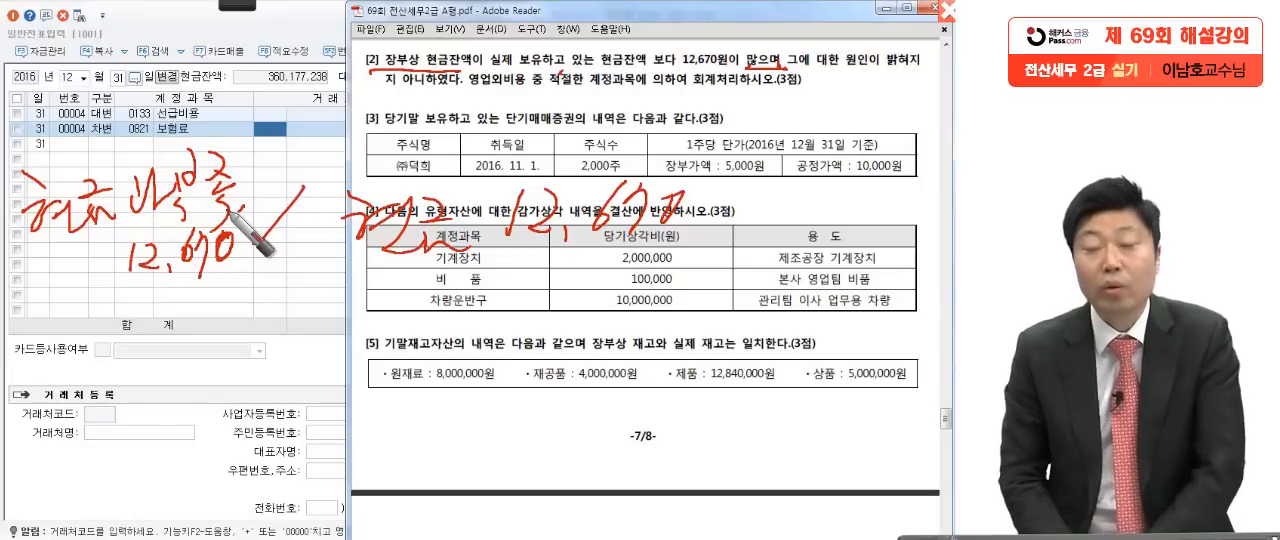
# Step: Sketch a second entry below the first with 잡손실 circled before a slash, linked by an arrow to a circled credit side
pyautogui.moveTo(215, 280)
pyautogui.mouseDown()
pyautogui.moveTo(385, 365)
pyautogui.moveTo(392, 395)
pyautogui.mouseUp()
pyautogui.moveTo(603, 365); pyautogui.dragTo(601, 424)
pyautogui.moveTo(316, 368); pyautogui.dragTo(258, 452)
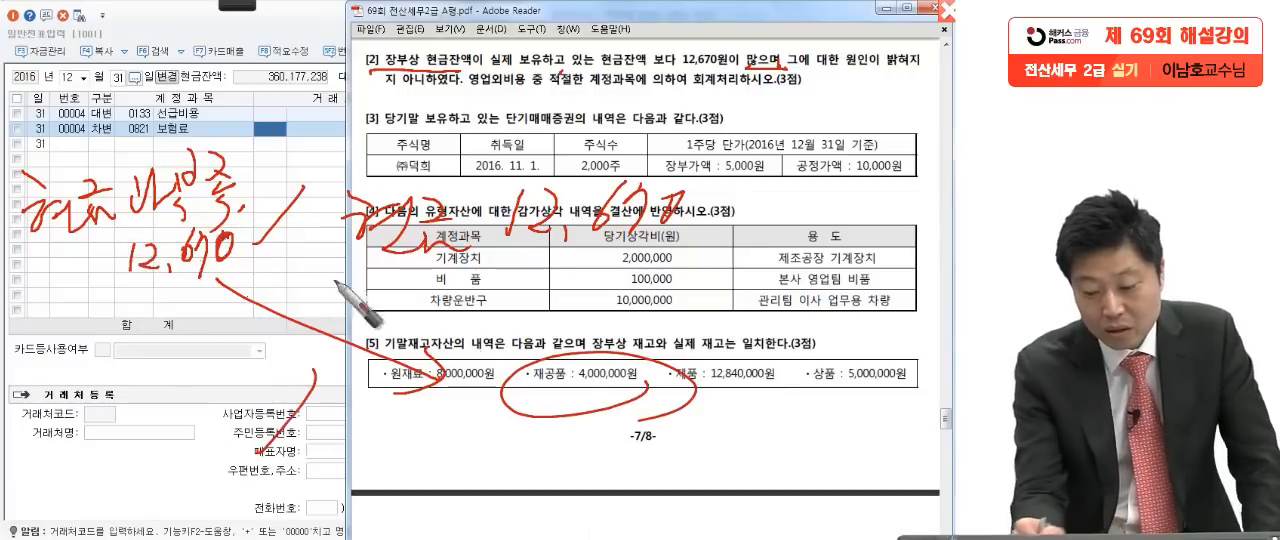
pyautogui.moveTo(655, 410); pyautogui.dragTo(697, 396)
pyautogui.moveTo(205, 378); pyautogui.dragTo(210, 405)
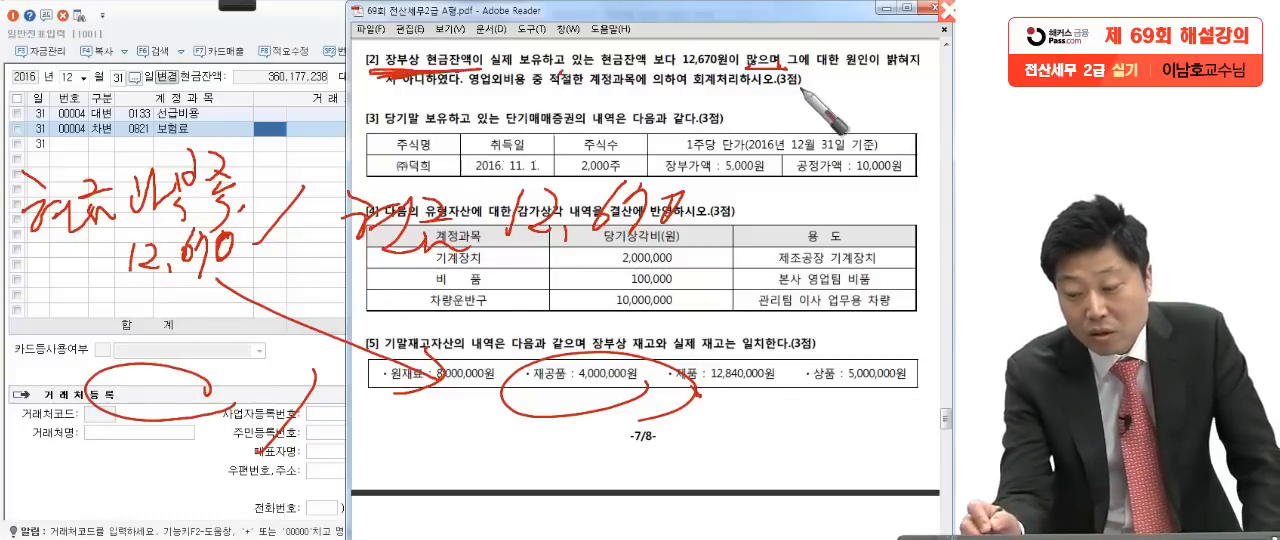
pyautogui.moveTo(160, 365)
pyautogui.mouseDown()
pyautogui.moveTo(100, 375)
pyautogui.moveTo(130, 412)
pyautogui.moveTo(226, 384)
pyautogui.moveTo(240, 350)
pyautogui.moveTo(235, 383)
pyautogui.moveTo(252, 372)
pyautogui.moveTo(264, 398)
pyautogui.moveTo(302, 405)
pyautogui.mouseUp()
pyautogui.moveTo(6, 232); pyautogui.dragTo(9, 240)
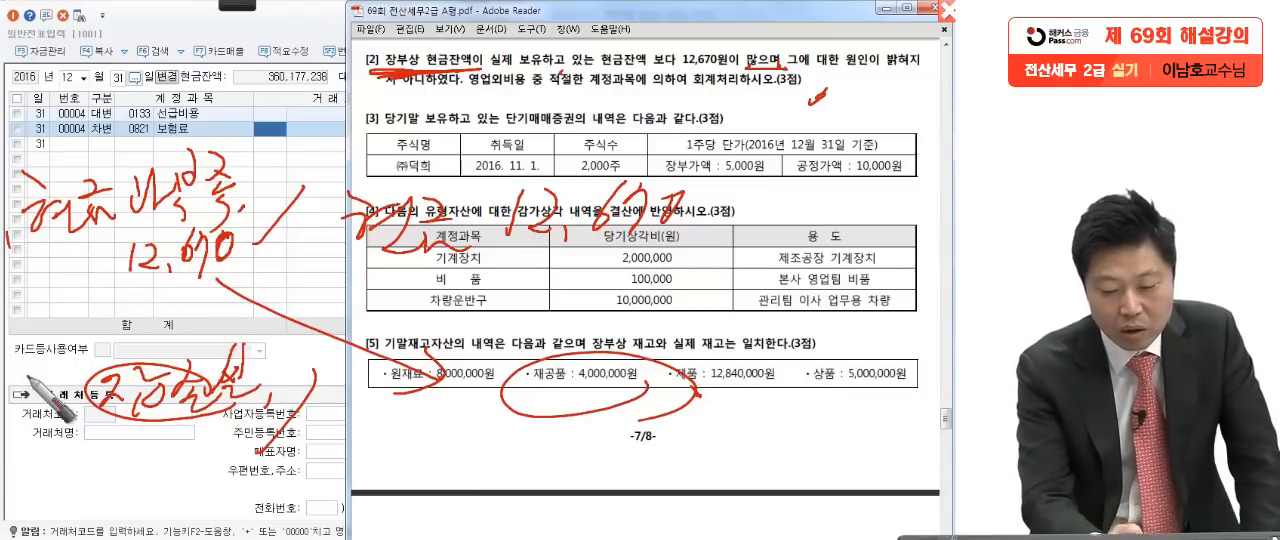
# Step: Handwrite the date 12/31 in red beside both the upper and the lower journal entries
pyautogui.click(28, 382)
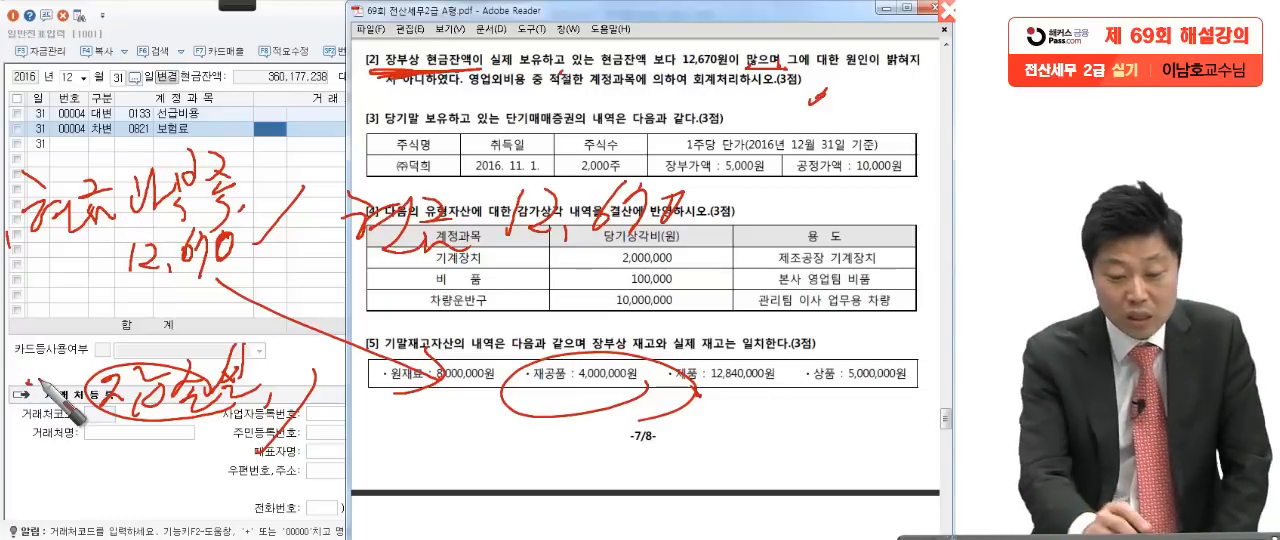
pyautogui.moveTo(19, 246)
pyautogui.mouseDown()
pyautogui.moveTo(26, 274)
pyautogui.moveTo(42, 268)
pyautogui.mouseUp()
pyautogui.moveTo(54, 252); pyautogui.dragTo(28, 305)
pyautogui.moveTo(50, 280); pyautogui.dragTo(53, 309)
pyautogui.moveTo(68, 277); pyautogui.dragTo(71, 311)
pyautogui.moveTo(30, 403)
pyautogui.mouseDown()
pyautogui.moveTo(20, 398)
pyautogui.moveTo(28, 438)
pyautogui.mouseUp()
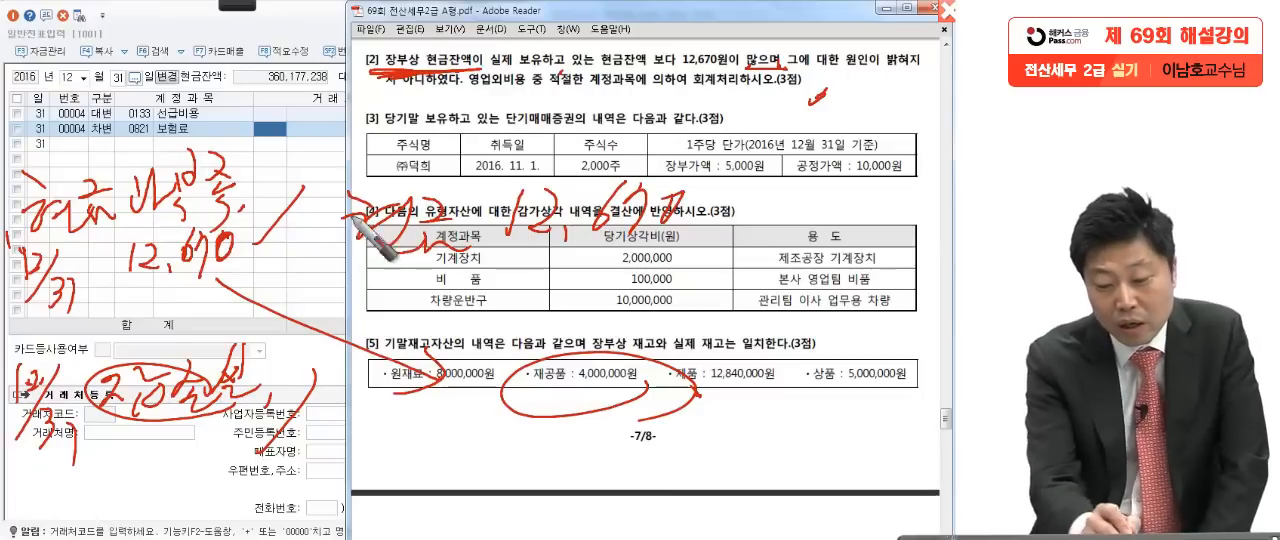
# Step: Underline both handwritten entries, strike through the upper debit account and the lower credit circle, and emphasise 잡손실 and 현금 12,670
pyautogui.moveTo(130, 272); pyautogui.dragTo(640, 270)
pyautogui.moveTo(118, 440); pyautogui.dragTo(632, 433)
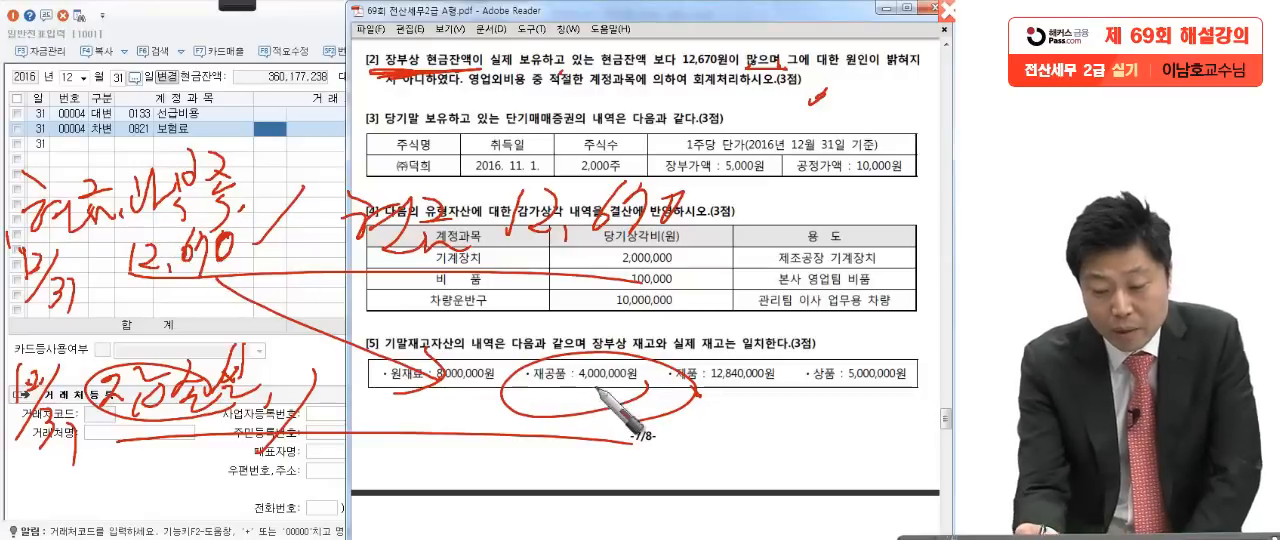
pyautogui.moveTo(687, 327); pyautogui.dragTo(485, 475)
pyautogui.moveTo(99, 433); pyautogui.dragTo(282, 430)
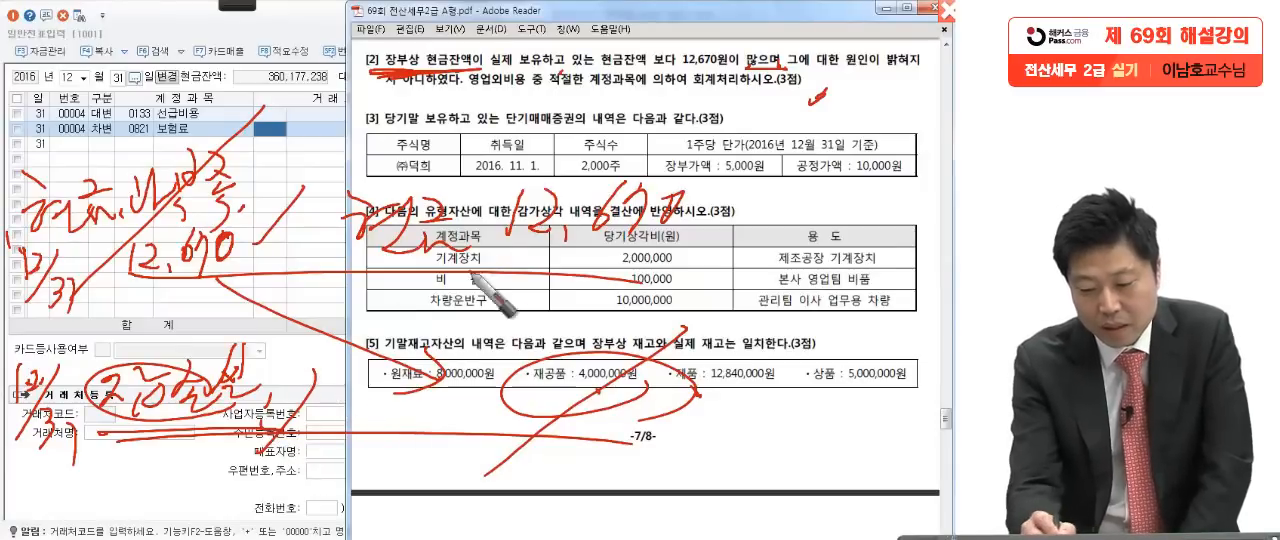
pyautogui.moveTo(370, 266); pyautogui.dragTo(683, 260)
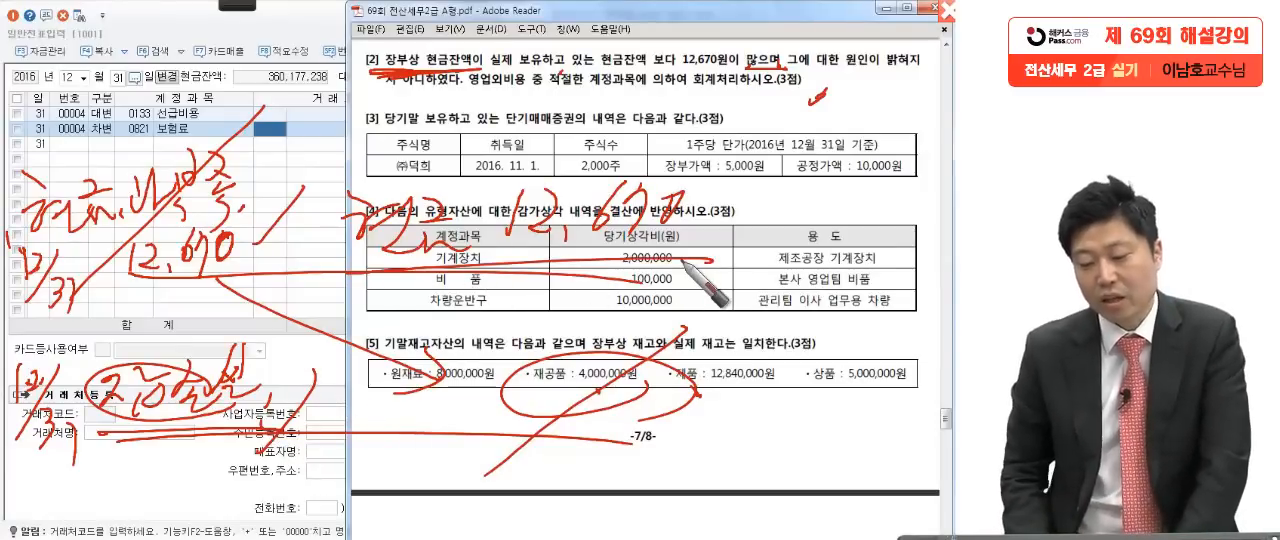
pyautogui.moveTo(190, 401); pyautogui.dragTo(267, 400)
pyautogui.moveTo(388, 268)
pyautogui.mouseDown()
pyautogui.moveTo(577, 252)
pyautogui.moveTo(641, 262)
pyautogui.mouseUp()
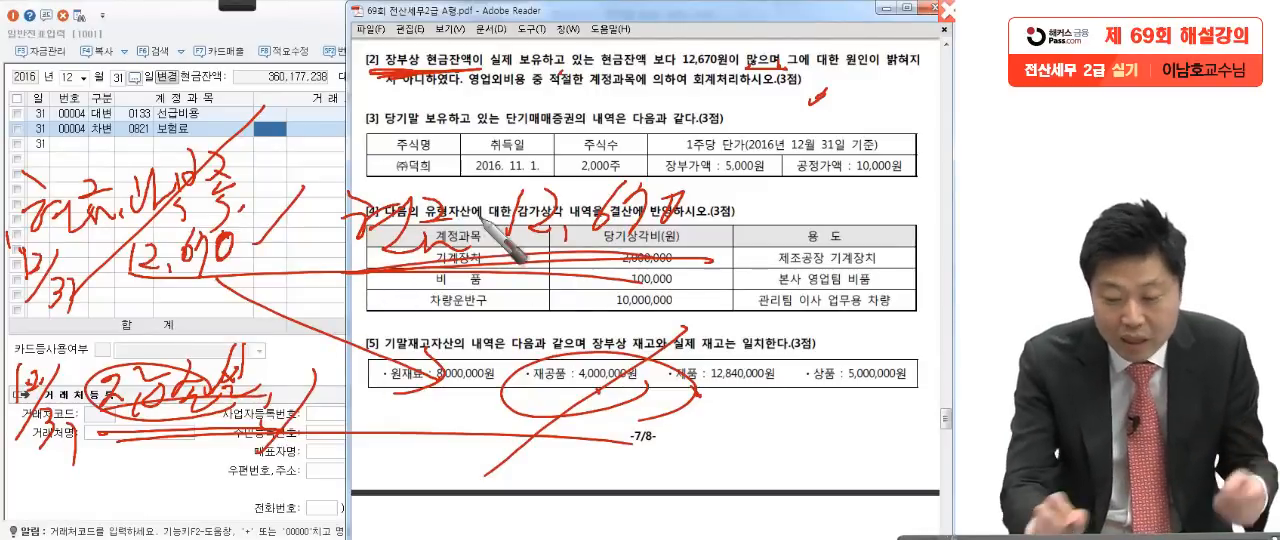
# Step: Clear the ink and add a December 31 credit line for 현금 (0101) of 12,670 in the general voucher
pyautogui.press('Escape')
pyautogui.click(109, 150)
pyautogui.click(107, 147)
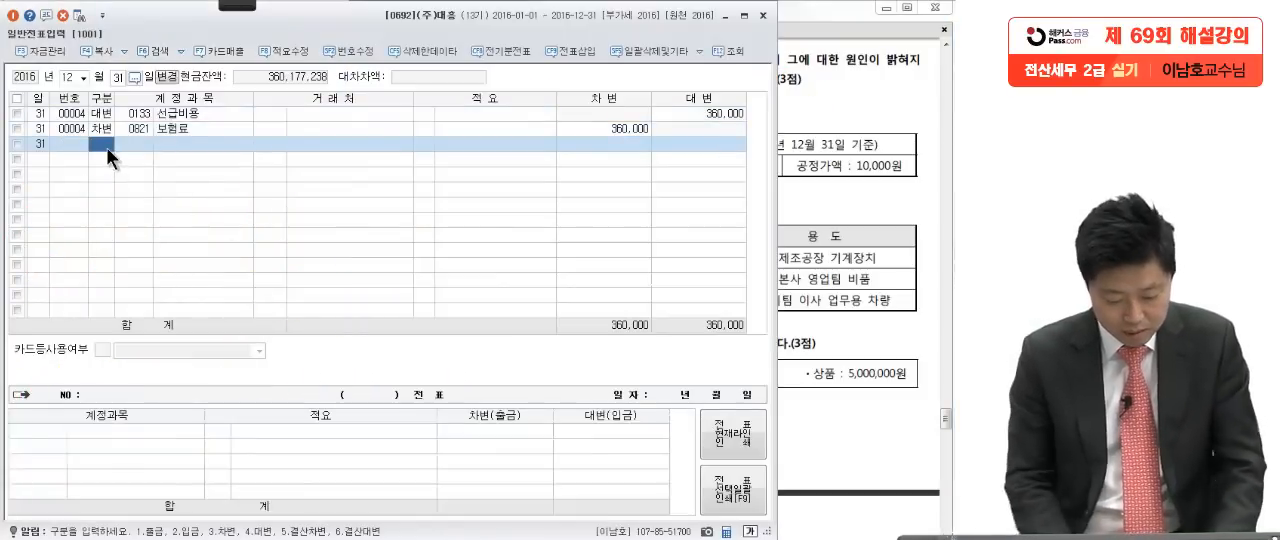
pyautogui.write('4현금')
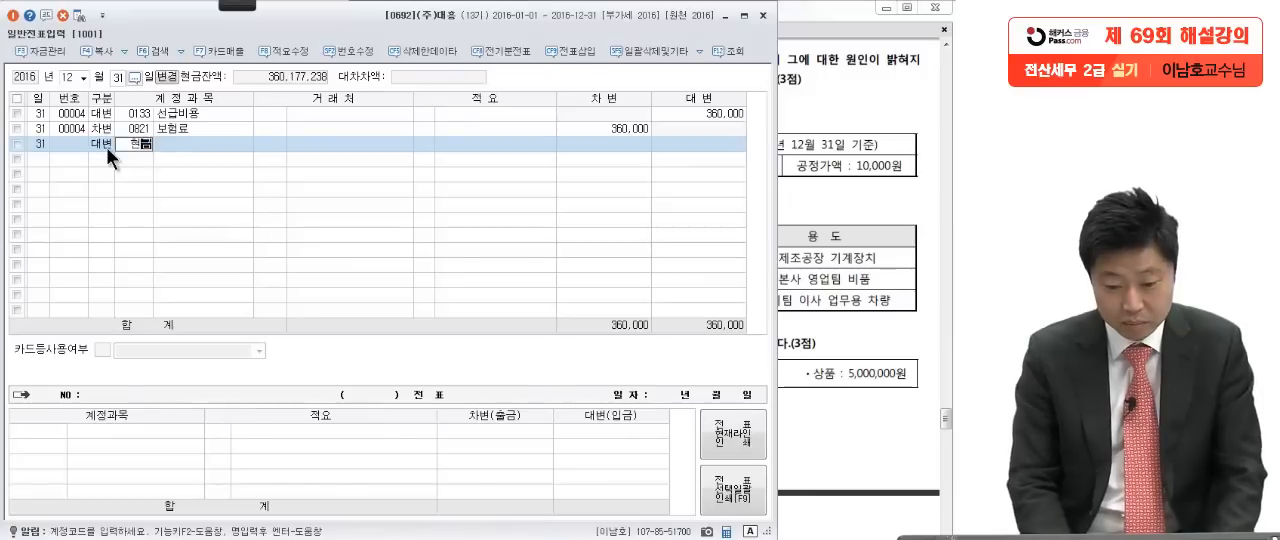
pyautogui.press('Return')
pyautogui.click(696, 142)
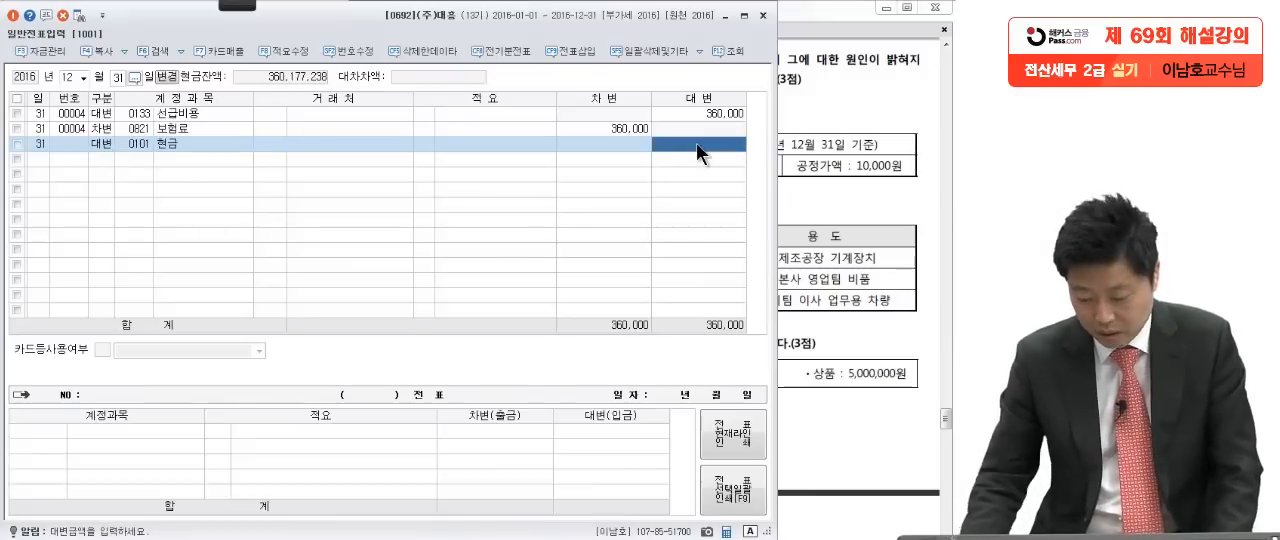
pyautogui.write('12670')
pyautogui.press('Return')
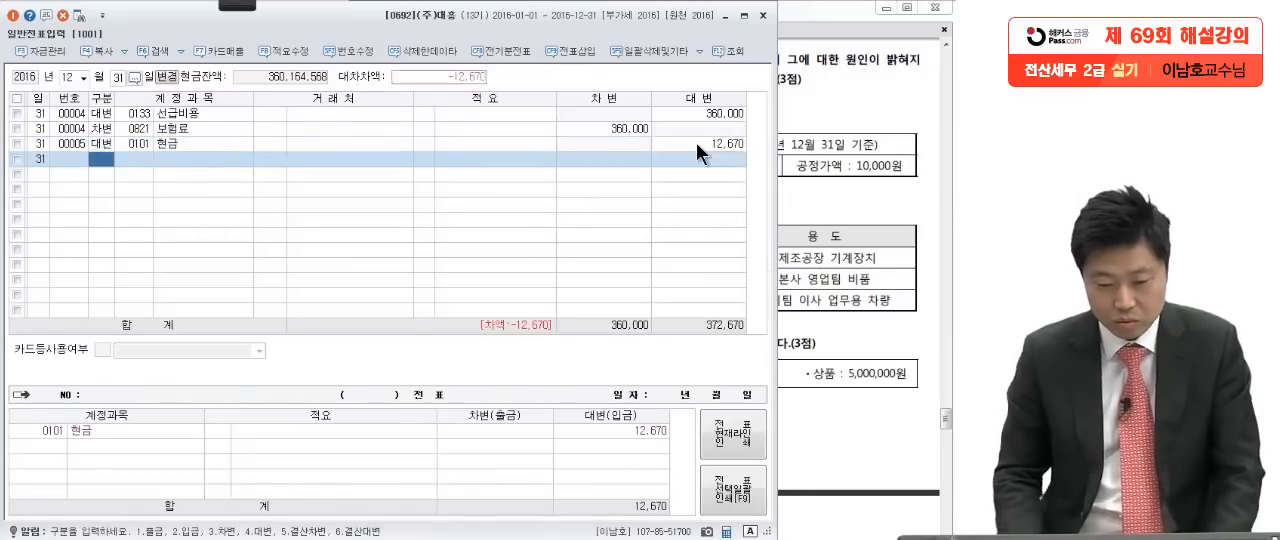
# Step: Add the matching debit line for 잡손실 (0980) of 12,670
pyautogui.write('3잡손')
pyautogui.press('Return')
pyautogui.press('Return')
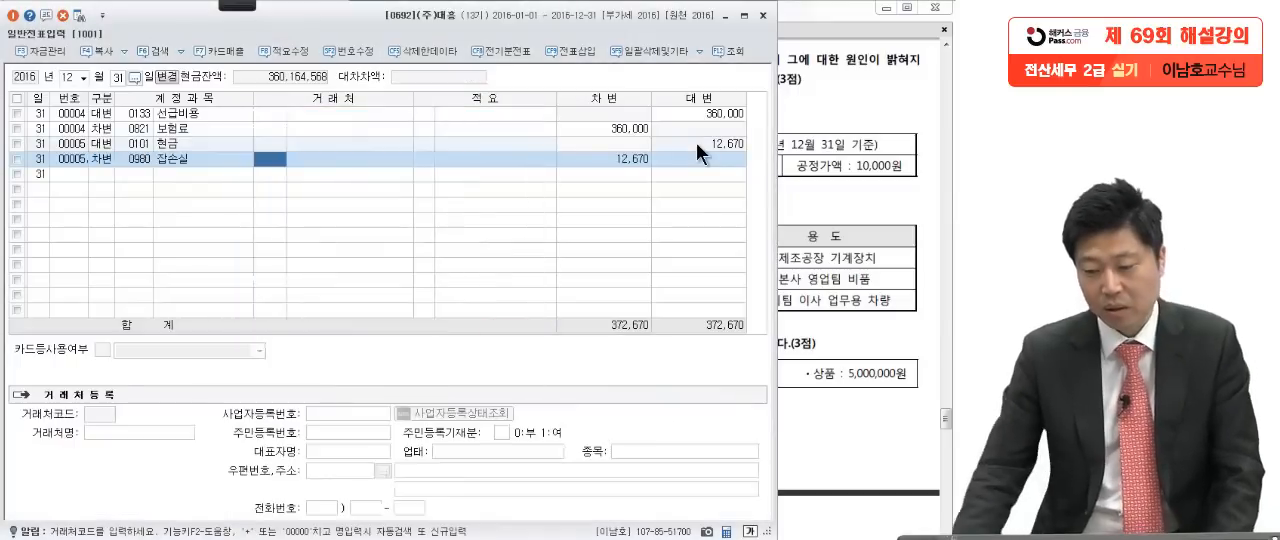
pyautogui.press('Return')
pyautogui.press('Return')
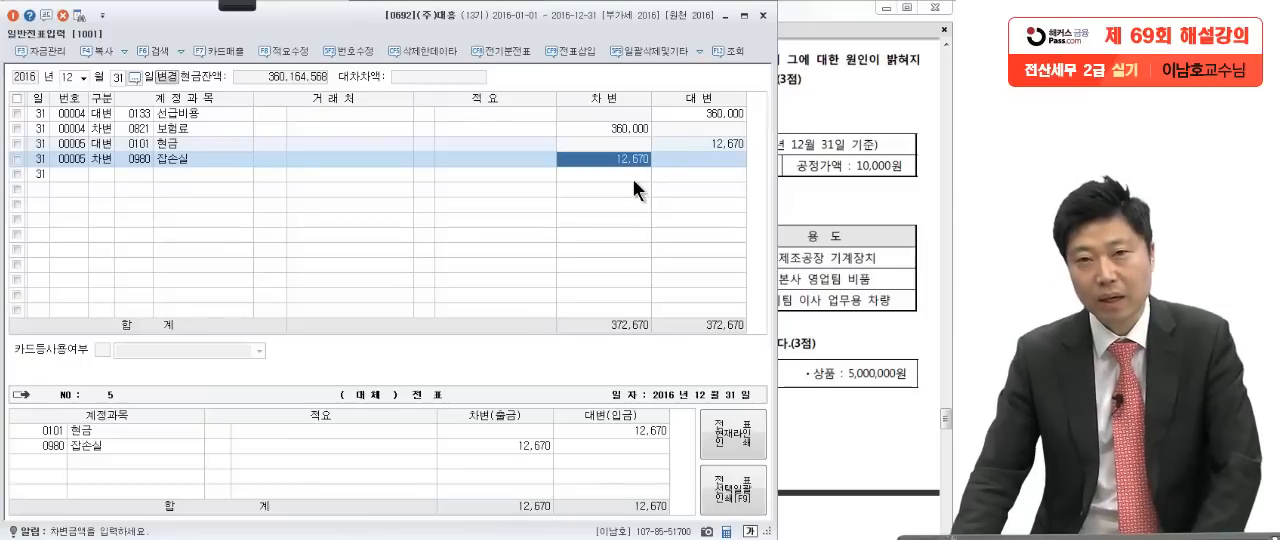
# Step: Bring up 문제4 [3] in the exam PDF, and in red circle the acquisition date 11. 1. and underline 2,000주
pyautogui.click(824, 188)
pyautogui.scroll(-2, 785, 290)
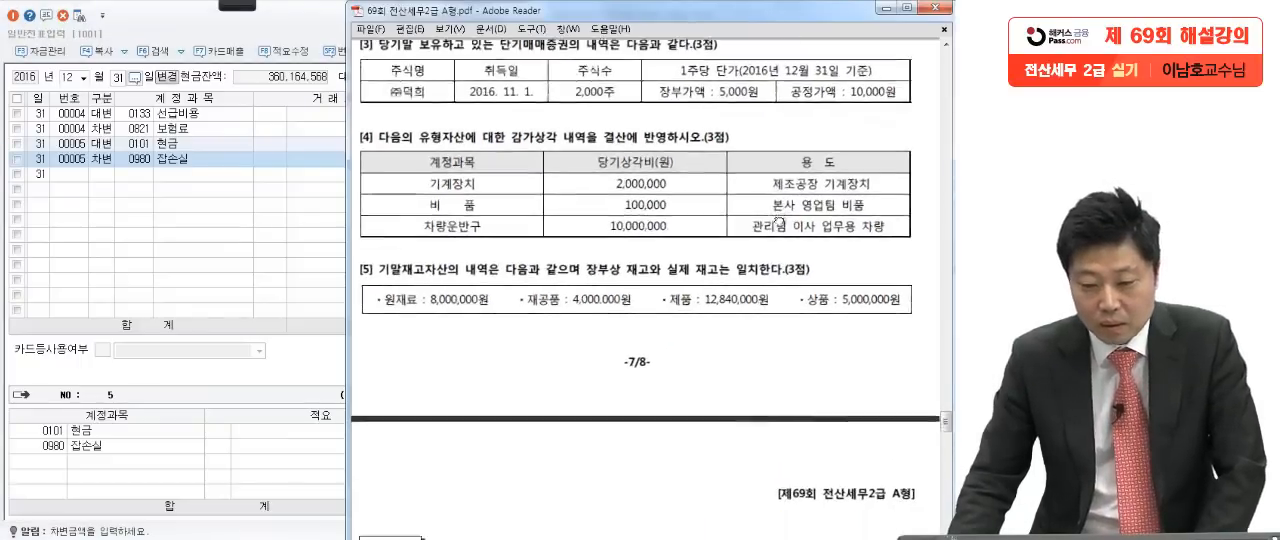
pyautogui.click(226, 6)
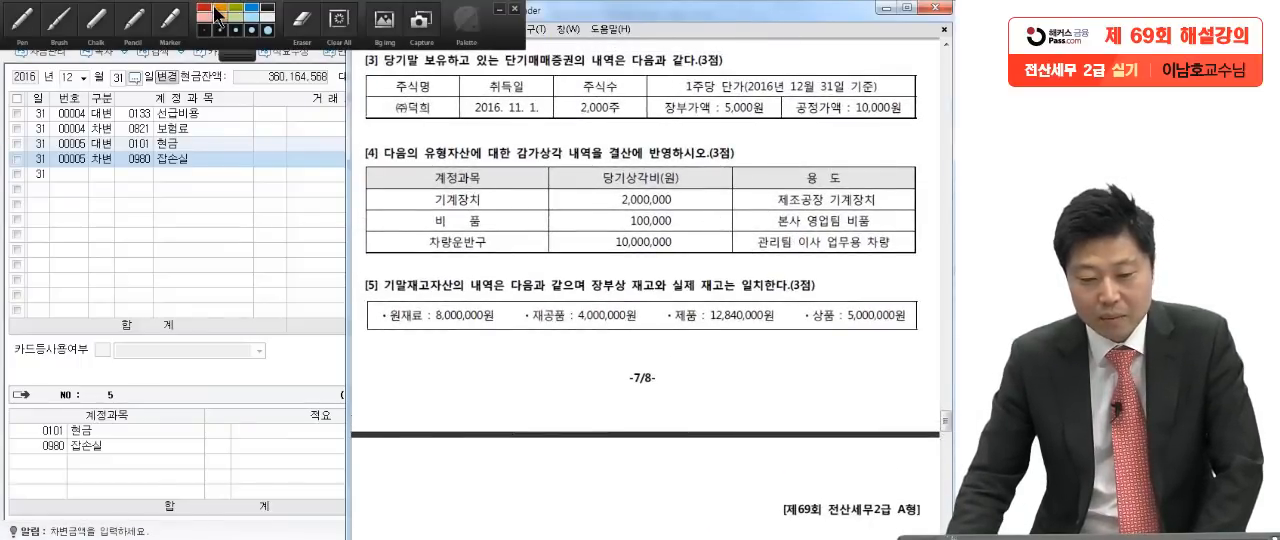
pyautogui.click(30, 18)
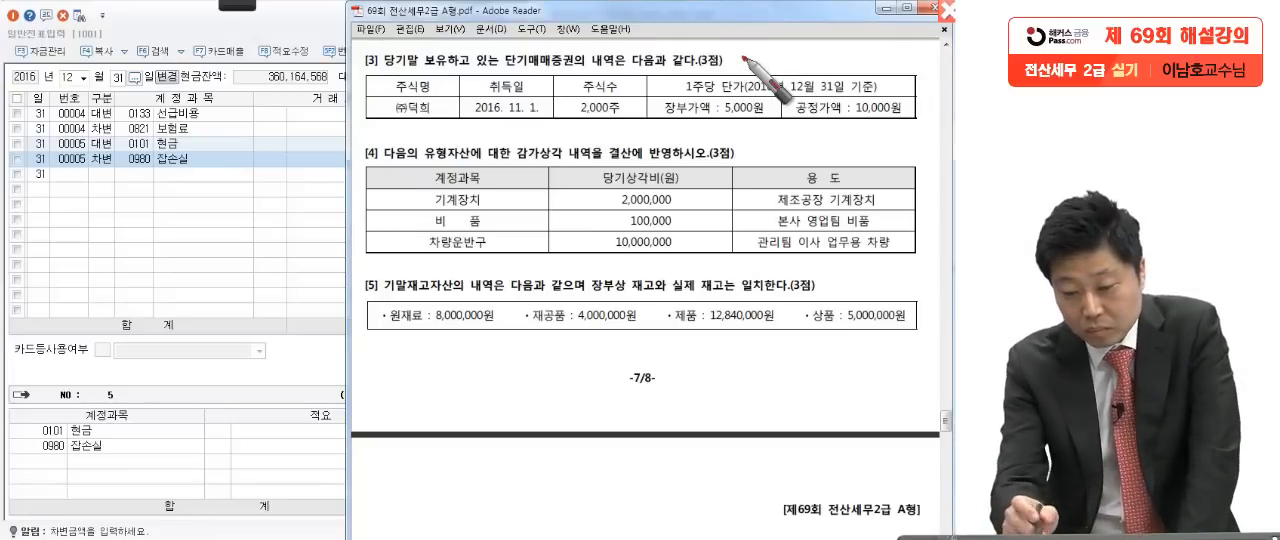
pyautogui.moveTo(520, 136)
pyautogui.mouseDown()
pyautogui.moveTo(502, 109)
pyautogui.moveTo(634, 129)
pyautogui.mouseUp()
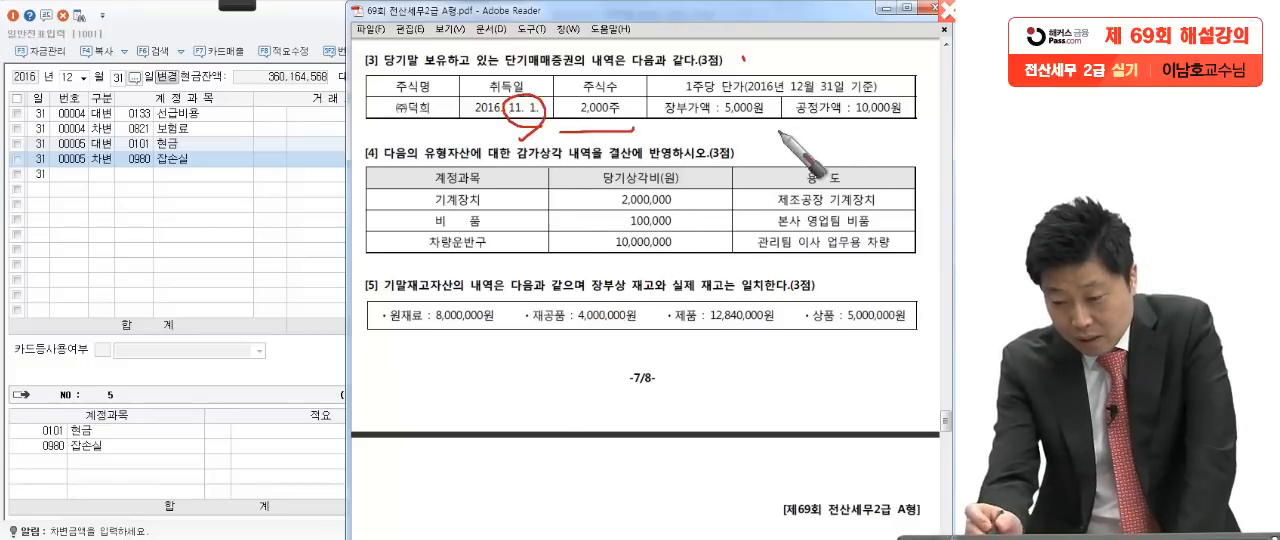
# Step: Underline 1주당, mark the 장부가액 of 5,000원, circle 공정가액 and underline its 10,000원 in red
pyautogui.moveTo(690, 97); pyautogui.dragTo(742, 95)
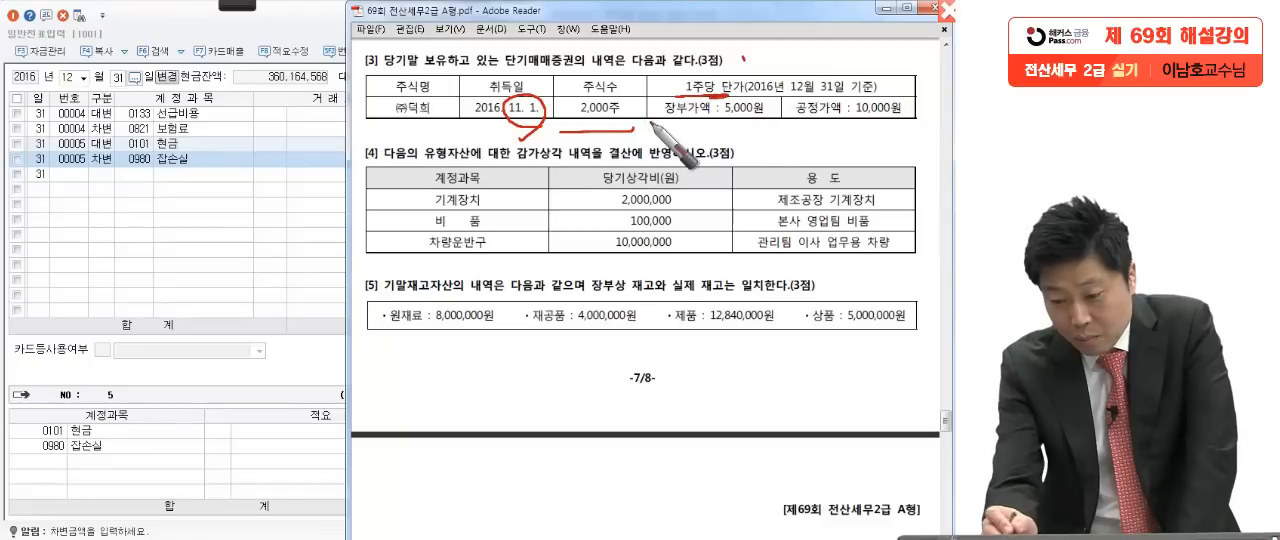
pyautogui.moveTo(713, 127); pyautogui.dragTo(781, 132)
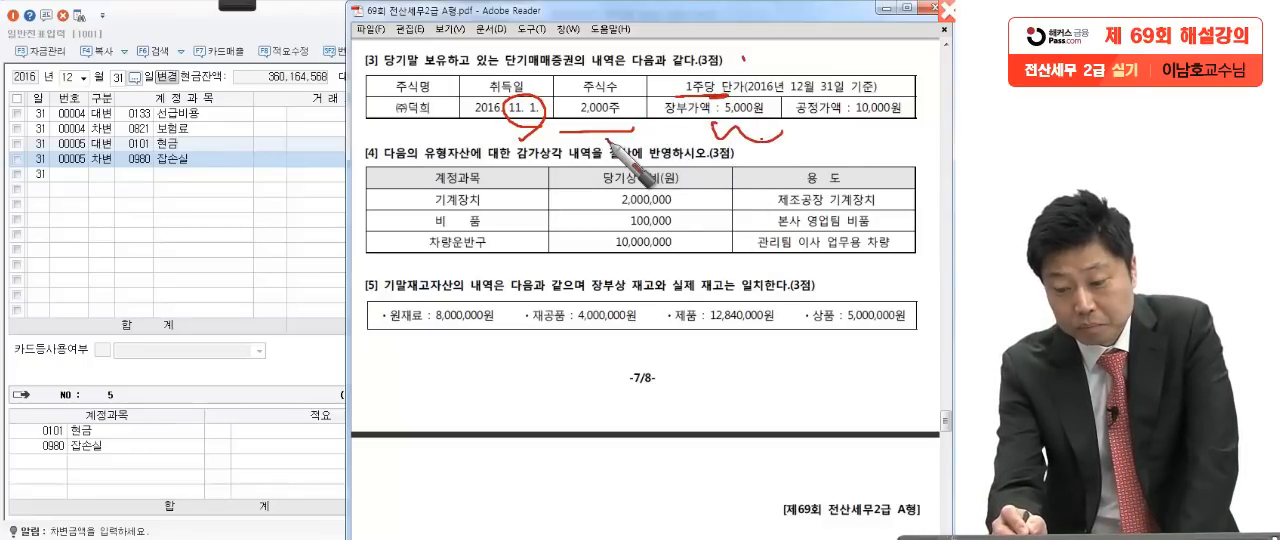
pyautogui.moveTo(712, 124); pyautogui.dragTo(772, 130)
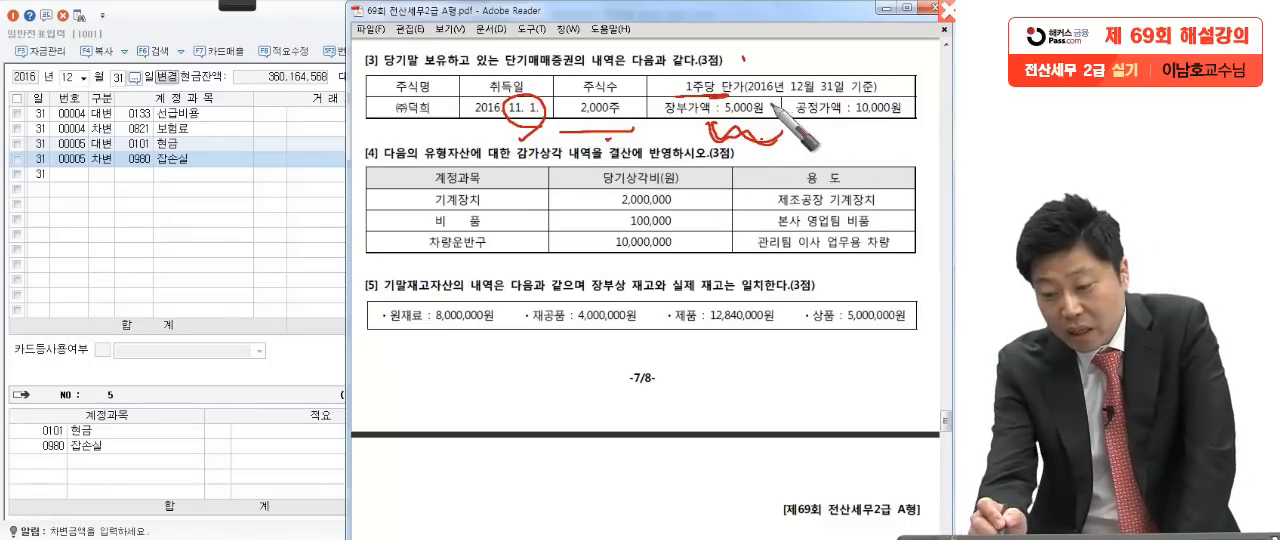
pyautogui.moveTo(842, 104)
pyautogui.mouseDown()
pyautogui.moveTo(818, 94)
pyautogui.moveTo(846, 102)
pyautogui.mouseUp()
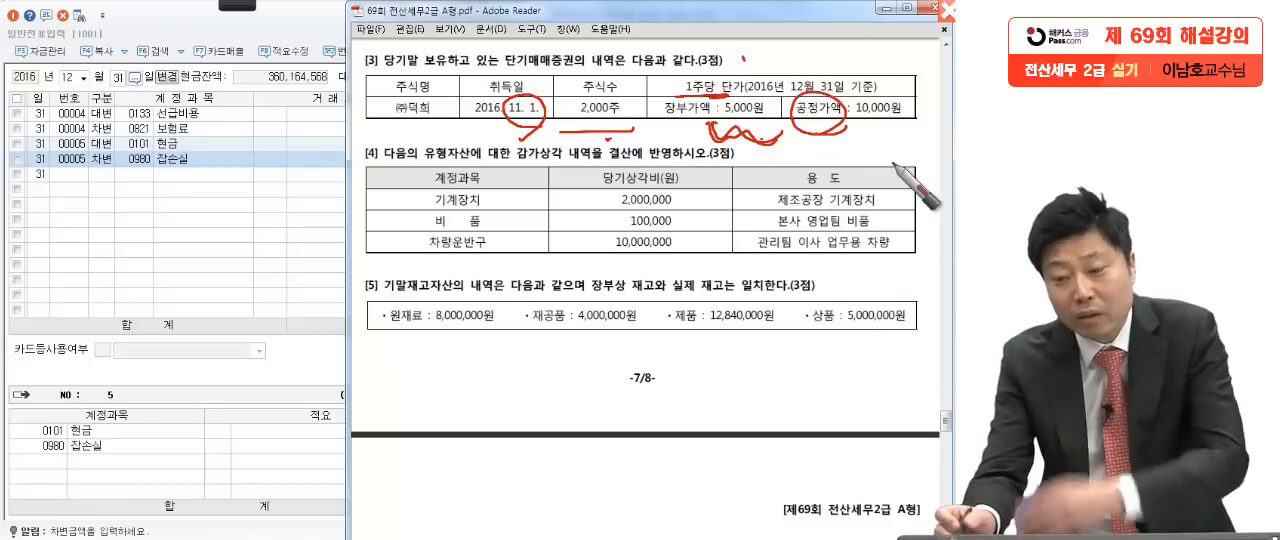
pyautogui.moveTo(862, 128); pyautogui.dragTo(924, 126)
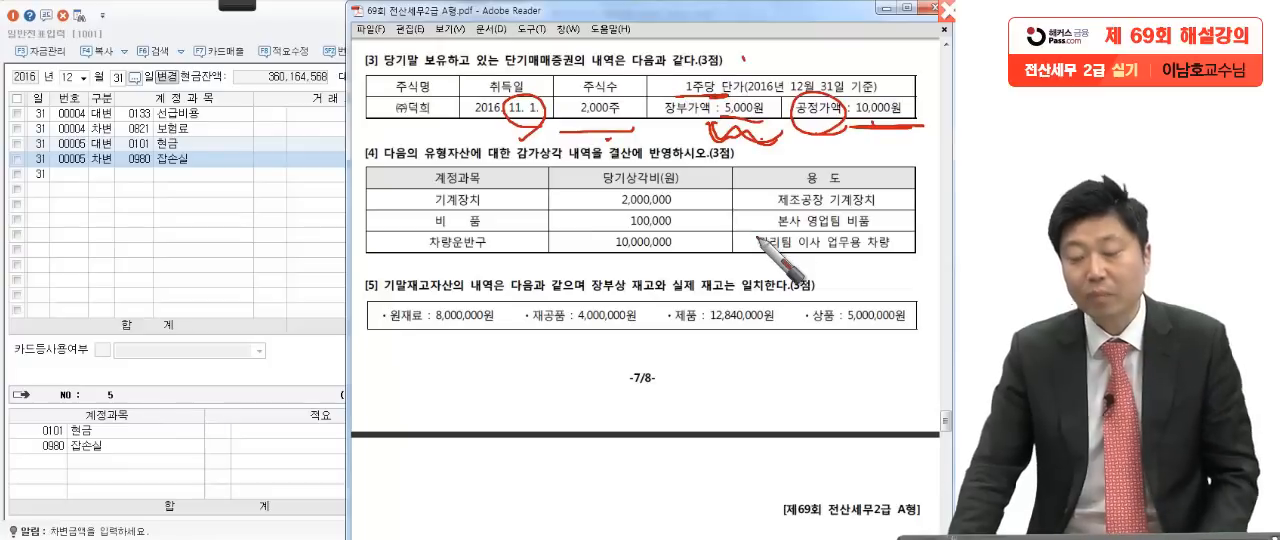
# Step: Clear the ink and start a new December 31 credit line with the account 단기매매증권평가이익 (0905)
pyautogui.press('Escape')
pyautogui.click(106, 177)
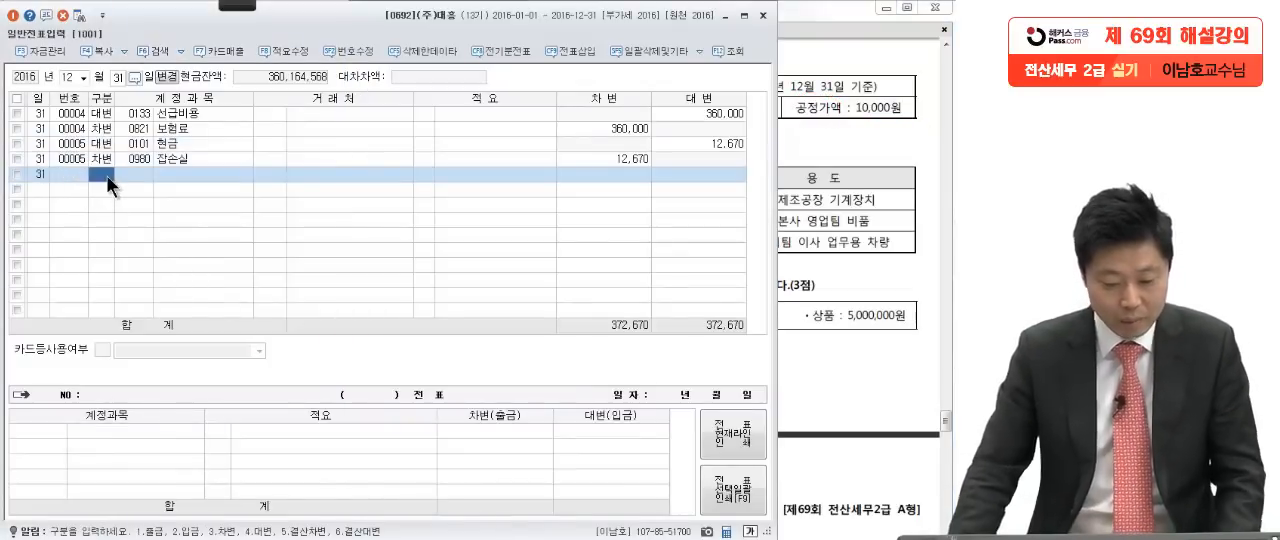
pyautogui.write('4')
pyautogui.press('Return')
pyautogui.write('단')
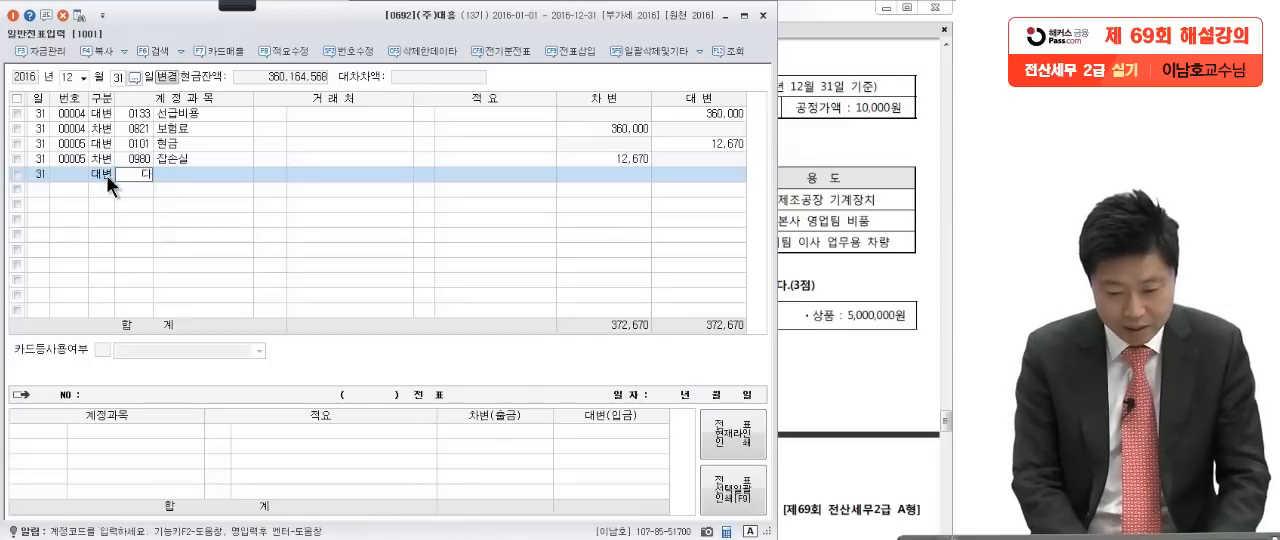
pyautogui.write('기매')
pyautogui.press('Return')
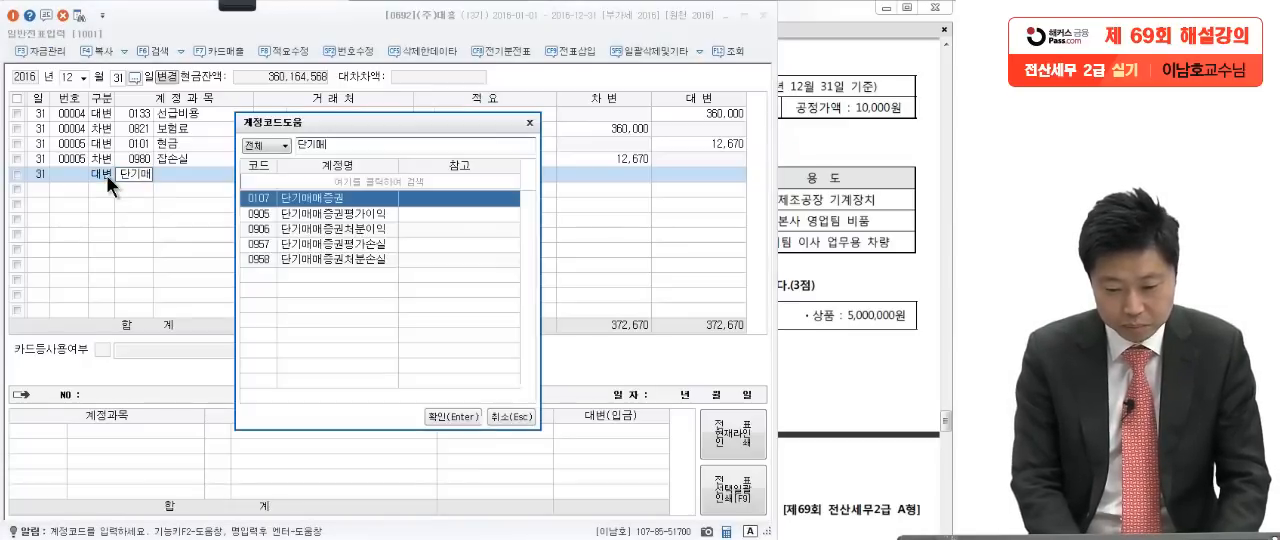
pyautogui.write('매증권')
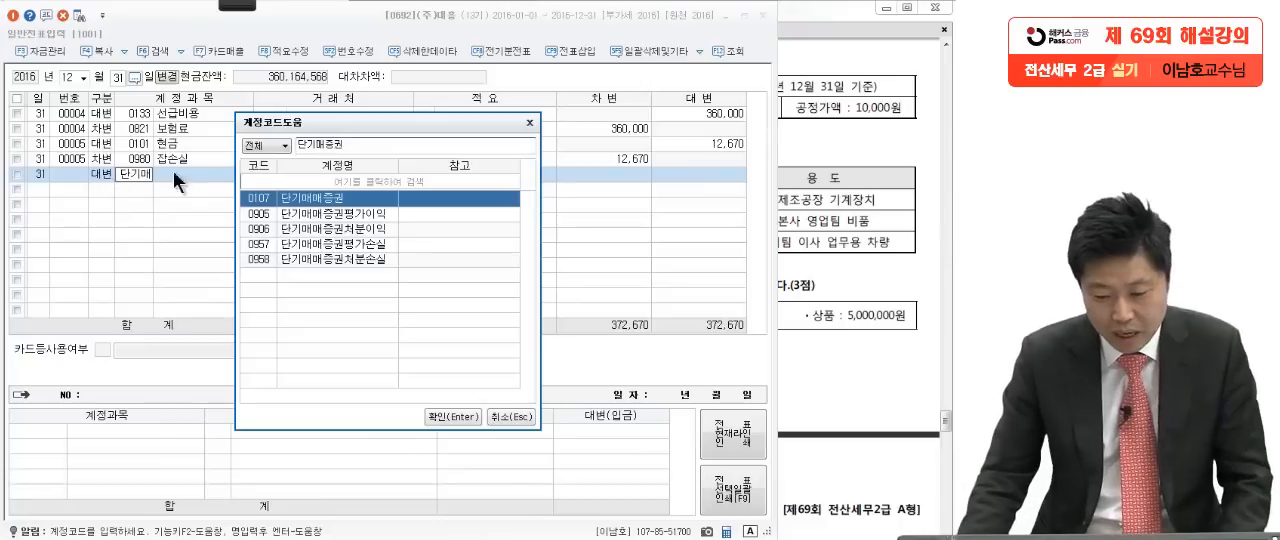
pyautogui.click(336, 214)
pyautogui.press('Return')
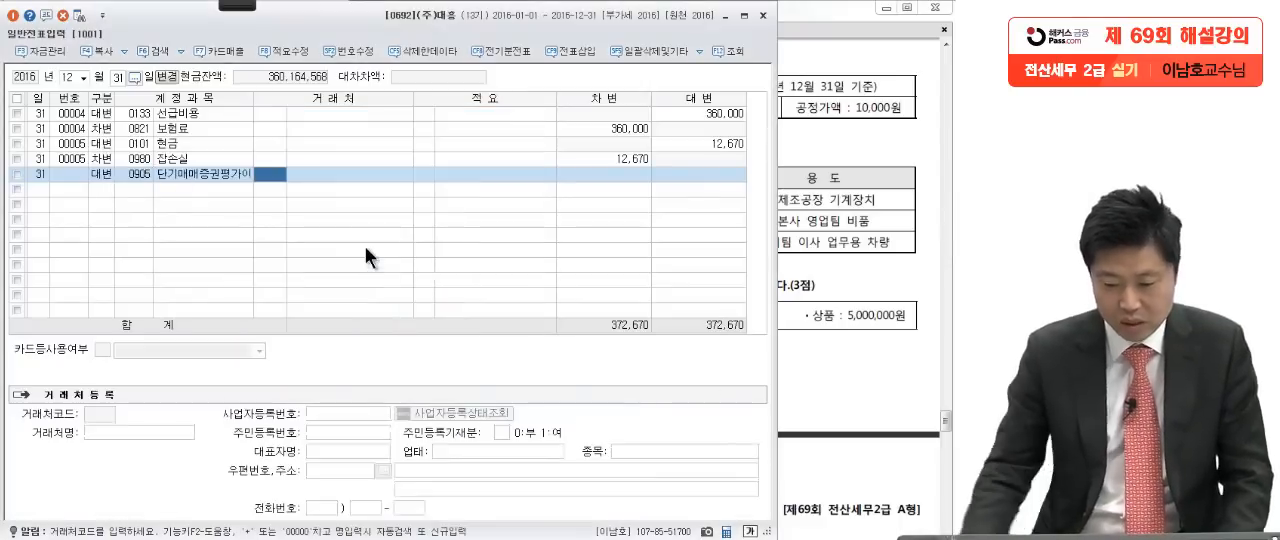
# Step: Set the credit amount of the 단기매매증권평가이익 line to 10,000,000
pyautogui.press('Return')
pyautogui.press('Return')
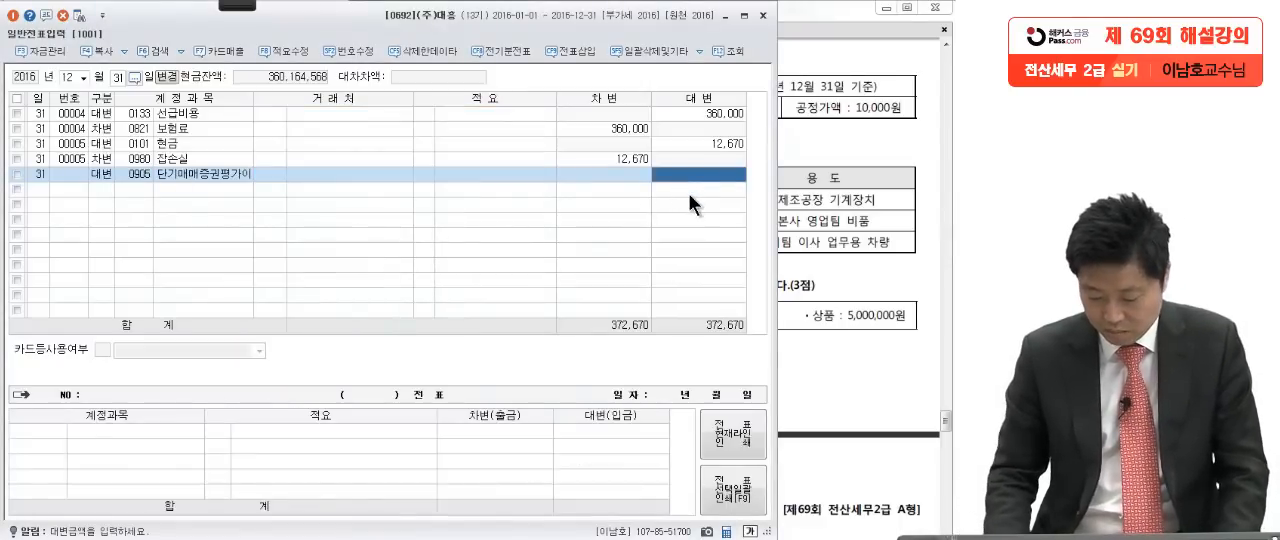
pyautogui.write('10,000,000')
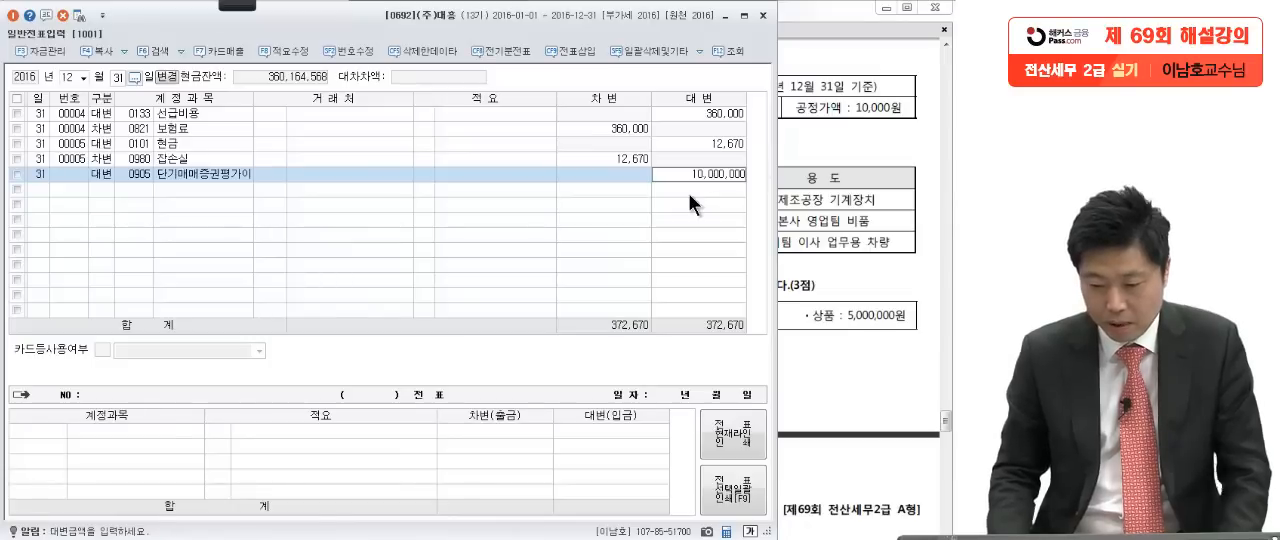
pyautogui.press('Return')
# Step: Add the matching debit line for 단기매매증권 (0107) of 10,000,000
pyautogui.write('3')
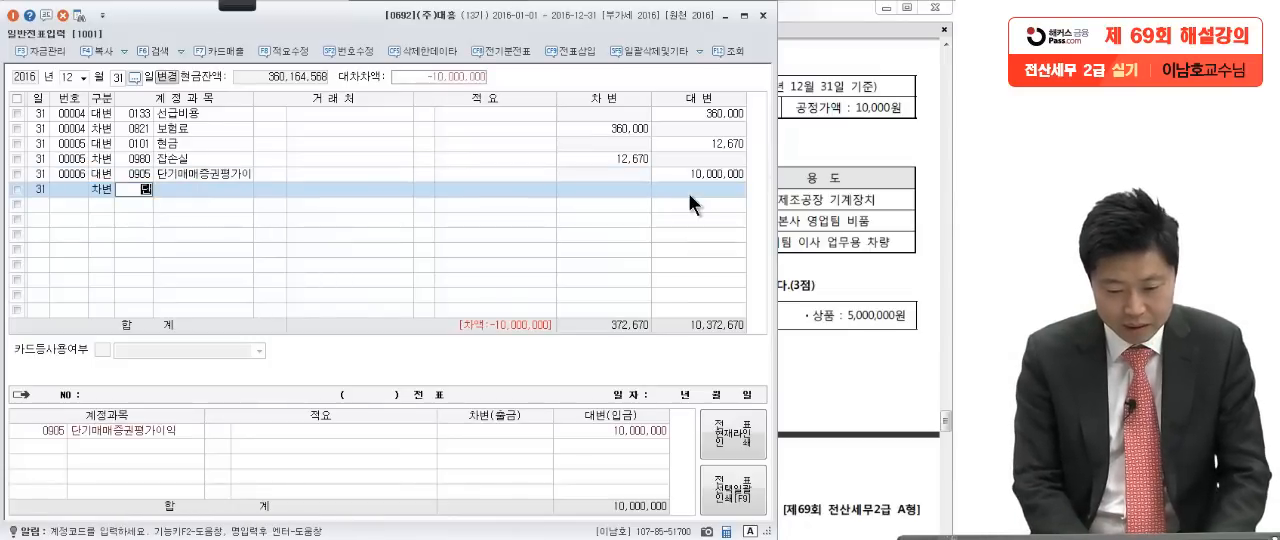
pyautogui.write('단기매')
pyautogui.press('Return')
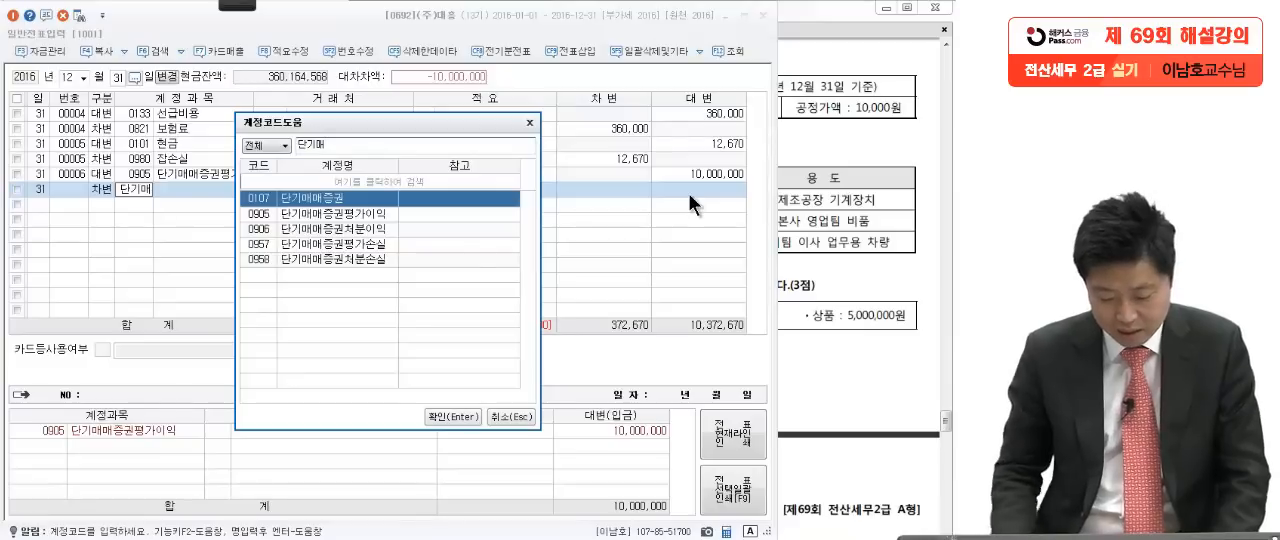
pyautogui.press('Return')
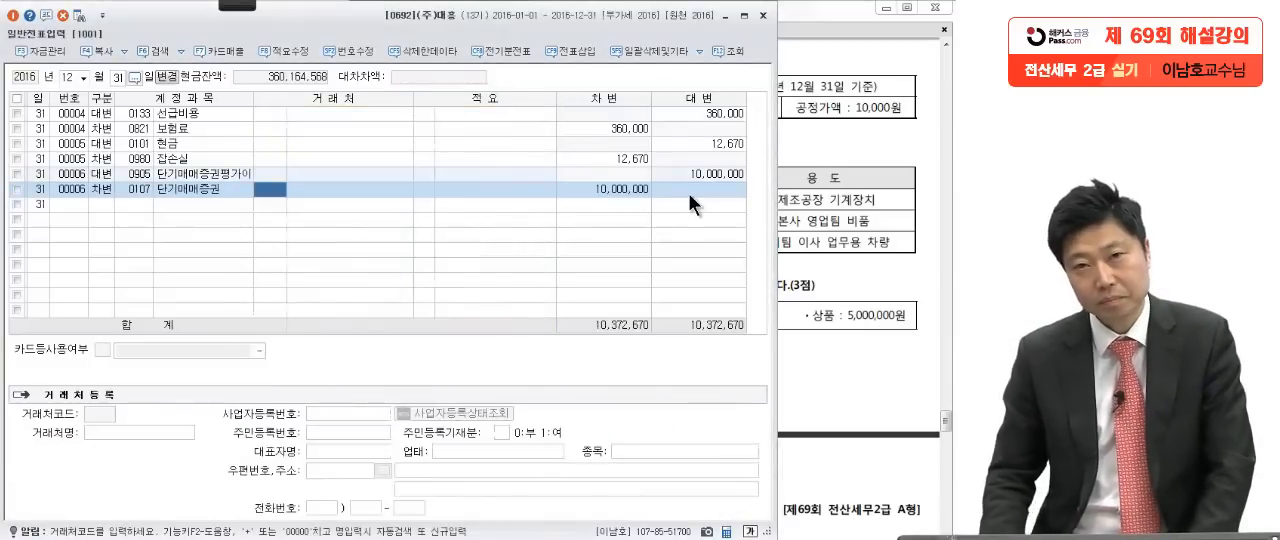
# Step: Bring question [4] of the exam PDF into view and mark the depreciation table's accounts, amounts and uses with the red pen
pyautogui.click(808, 236)
pyautogui.scroll(-2, 800, 297)
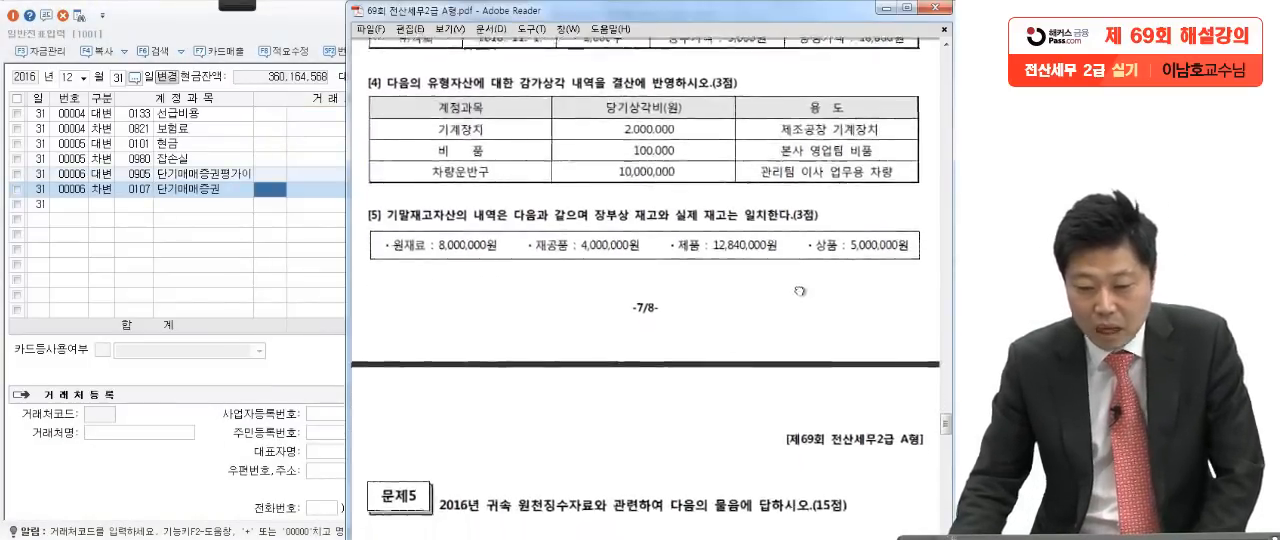
pyautogui.moveTo(800, 297); pyautogui.dragTo(797, 282)
pyautogui.click(237, 5)
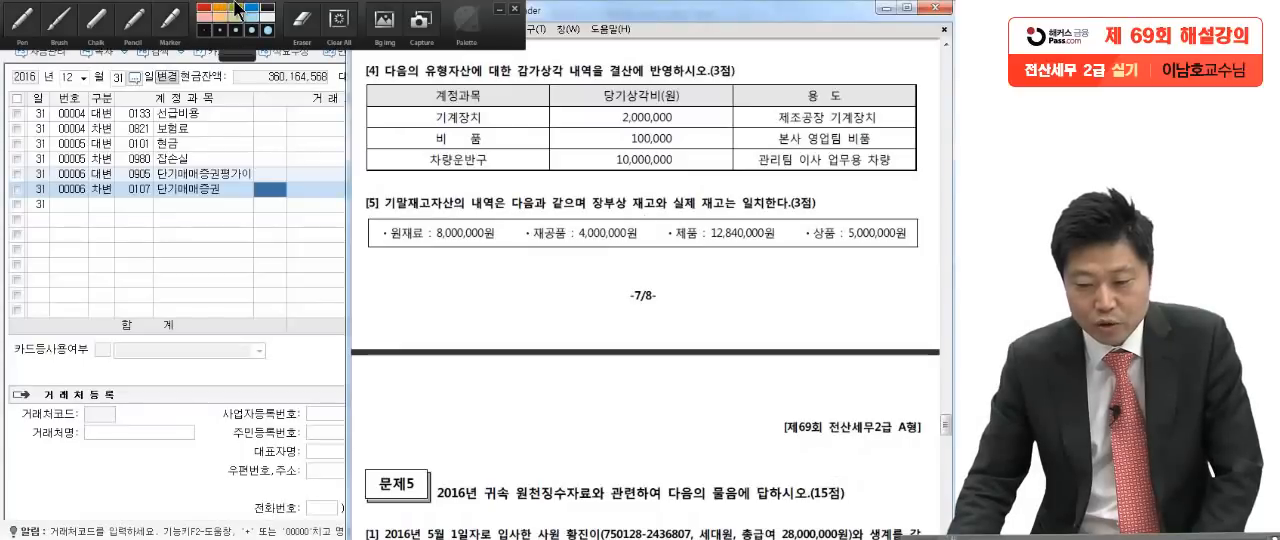
pyautogui.click(23, 24)
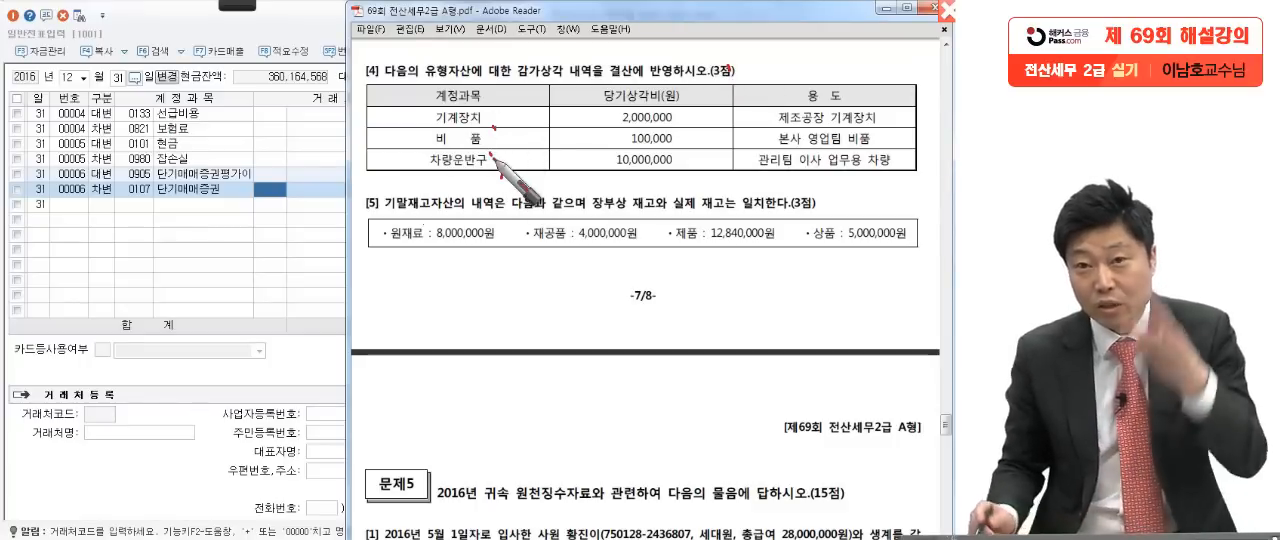
pyautogui.moveTo(681, 125)
pyautogui.mouseDown()
pyautogui.moveTo(698, 122)
pyautogui.moveTo(697, 160)
pyautogui.mouseUp()
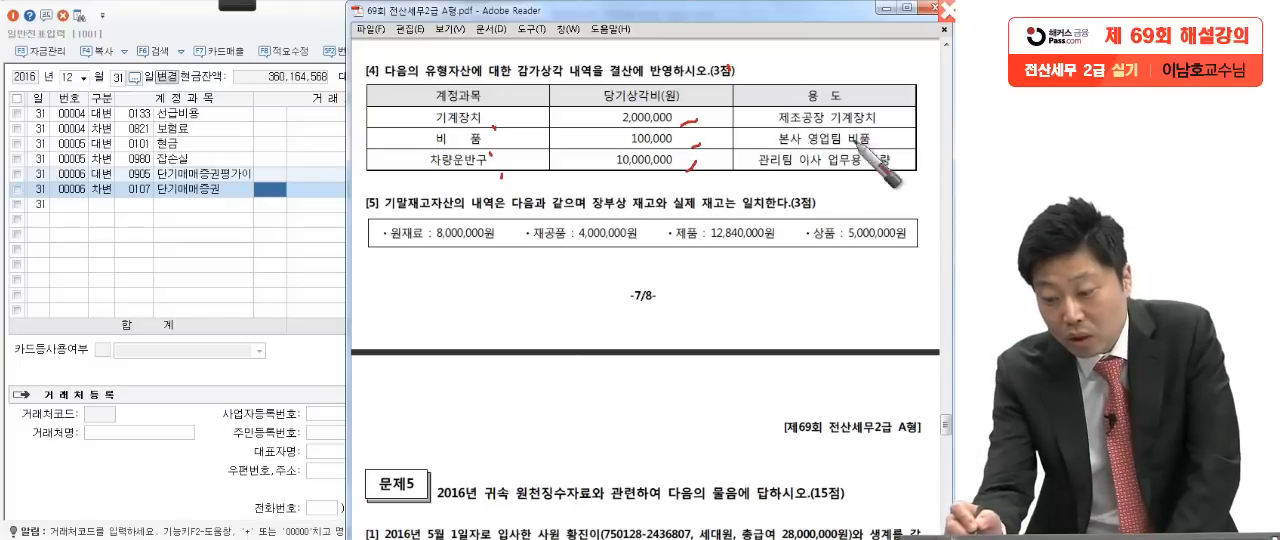
pyautogui.moveTo(861, 129); pyautogui.dragTo(855, 129)
pyautogui.moveTo(787, 150); pyautogui.dragTo(779, 158)
pyautogui.moveTo(767, 182); pyautogui.dragTo(762, 188)
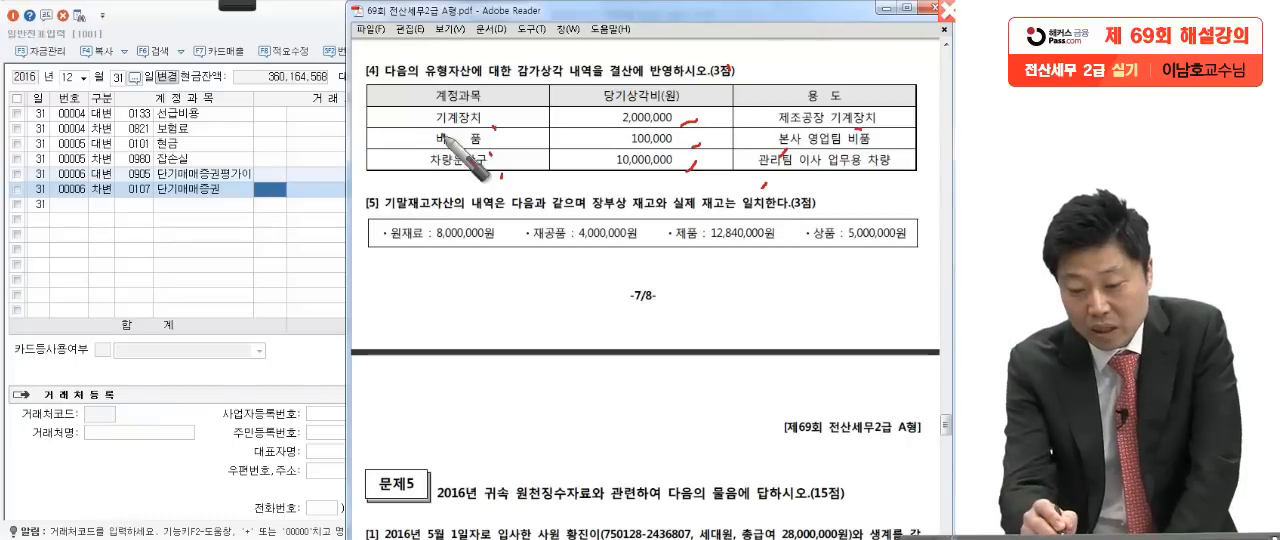
# Step: Box the 제조공장 기계장치 row in red and tick both ends of the 비품 and 차량운반구 rows
pyautogui.moveTo(393, 123); pyautogui.dragTo(940, 133)
pyautogui.moveTo(389, 128)
pyautogui.mouseDown()
pyautogui.moveTo(452, 107)
pyautogui.moveTo(932, 133)
pyautogui.mouseUp()
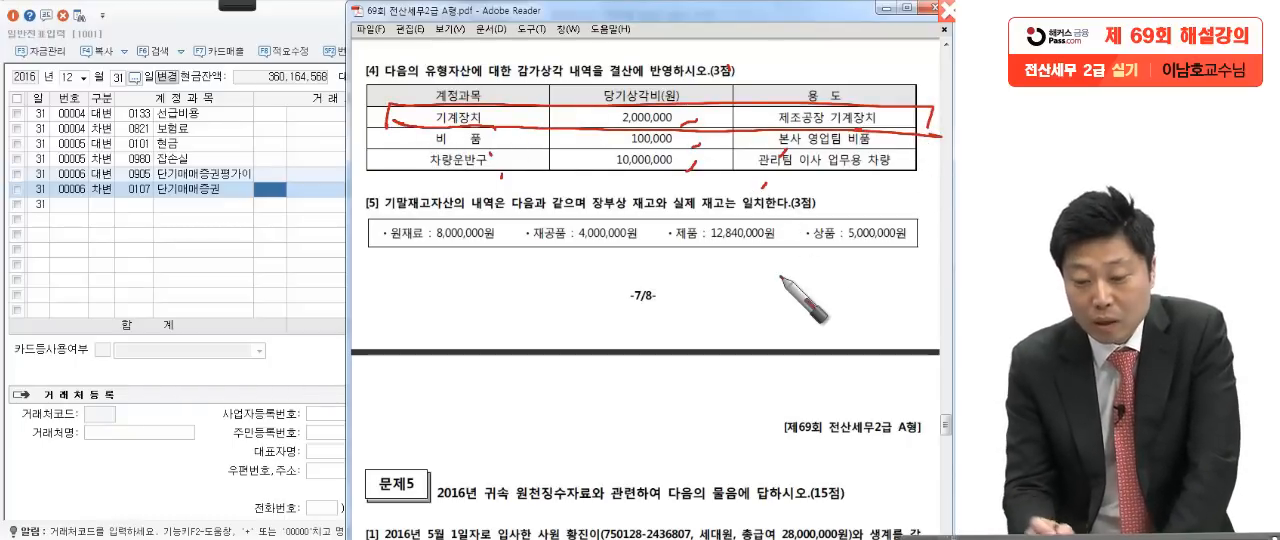
pyautogui.moveTo(405, 136); pyautogui.dragTo(403, 171)
pyautogui.moveTo(898, 140); pyautogui.dragTo(897, 175)
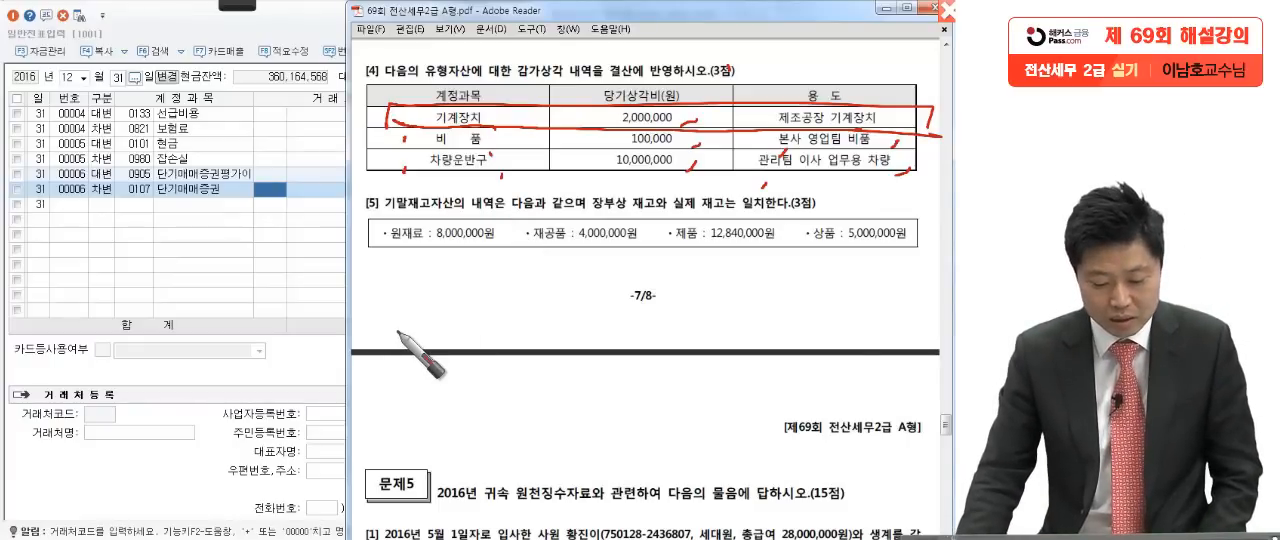
# Step: Clear the ink and load 결산자료입력 for the period January to December 2016
pyautogui.click(392, 538)
pyautogui.press('Escape')
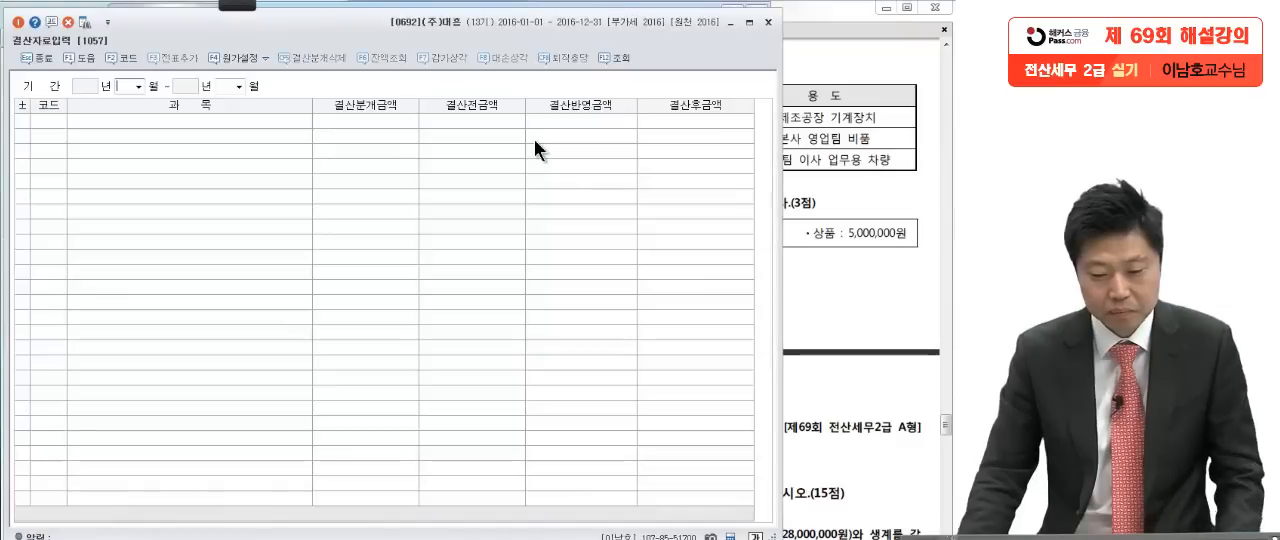
pyautogui.press('Return')
pyautogui.write('12')
pyautogui.press('Return')
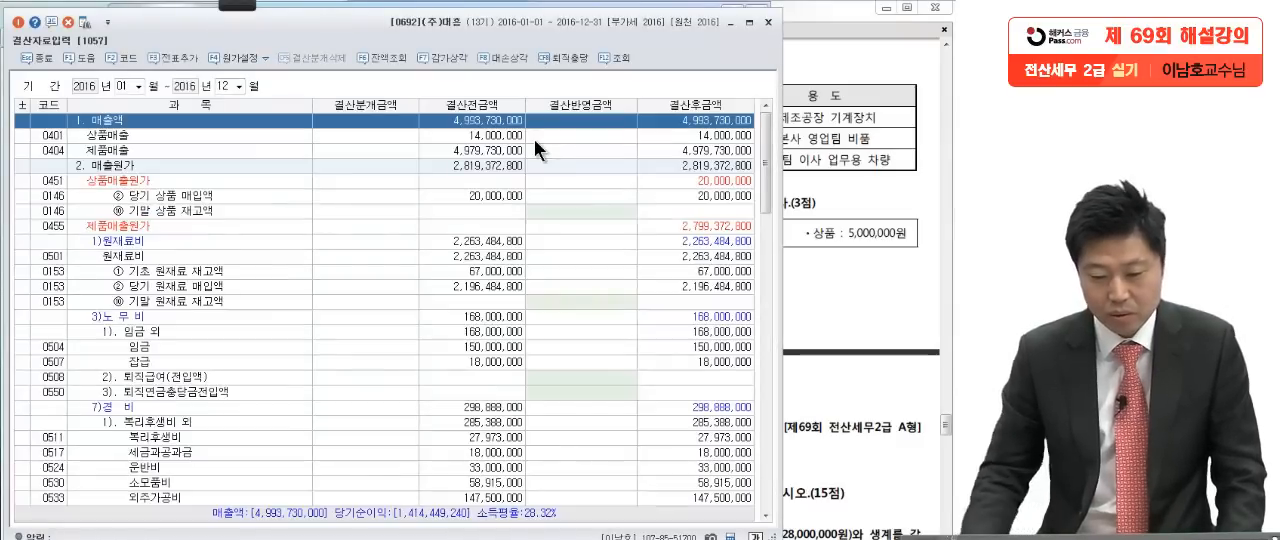
# Step: Enter 2,000,000 as the 결산반영금액 of 기계장치 under the manufacturing 일반감가상각비 (0518)
pyautogui.click(430, 304)
pyautogui.click(437, 345)
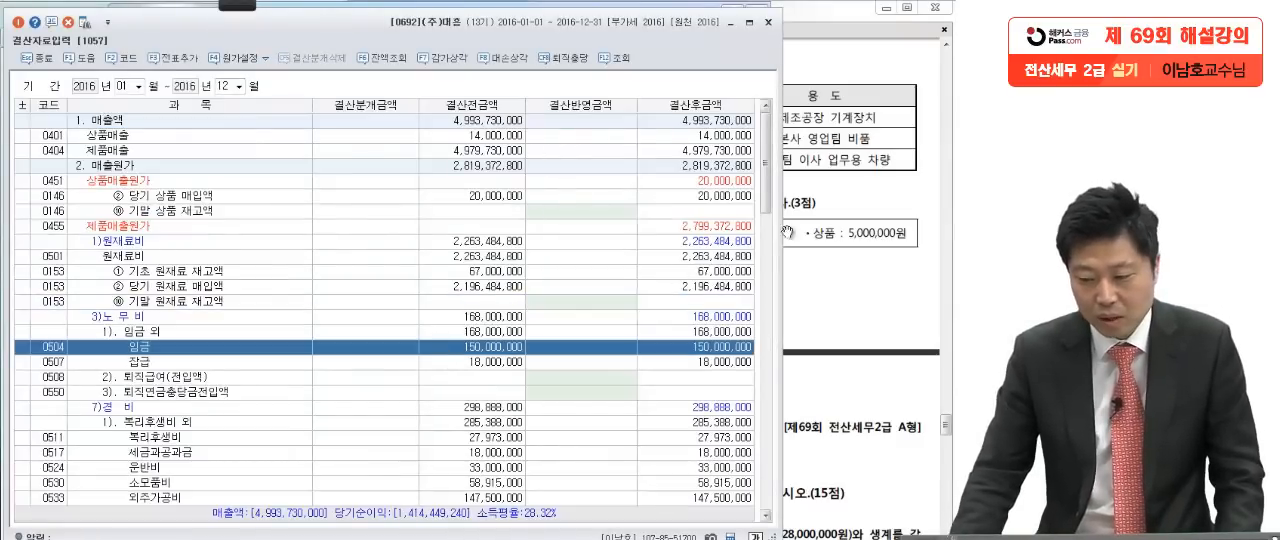
pyautogui.click(788, 232)
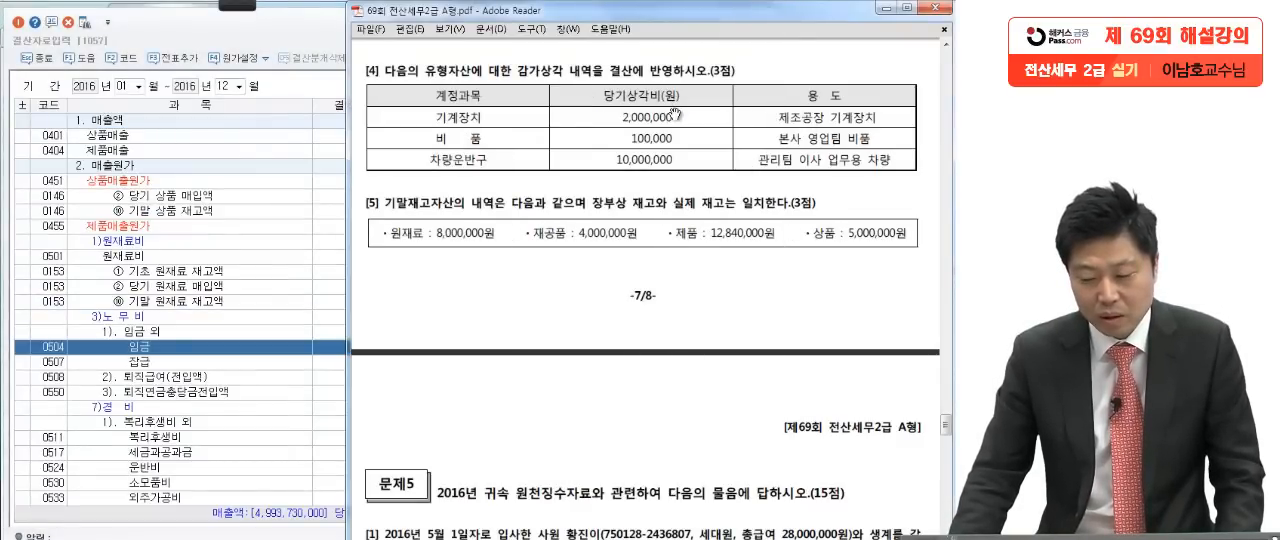
pyautogui.click(232, 291)
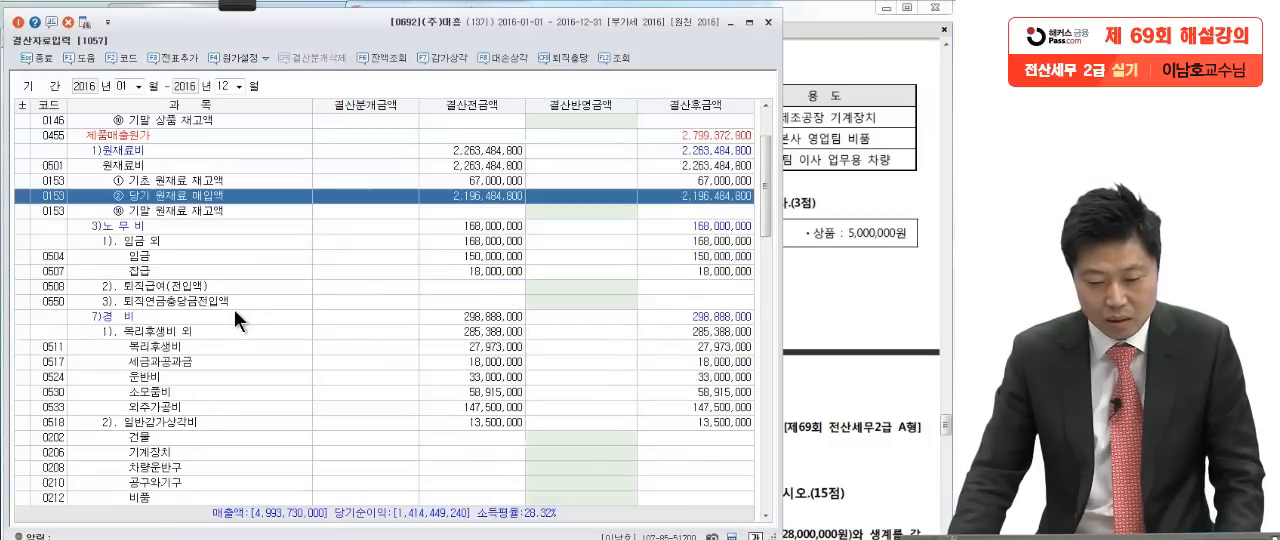
pyautogui.click(198, 228)
pyautogui.scroll(-4, 261, 294)
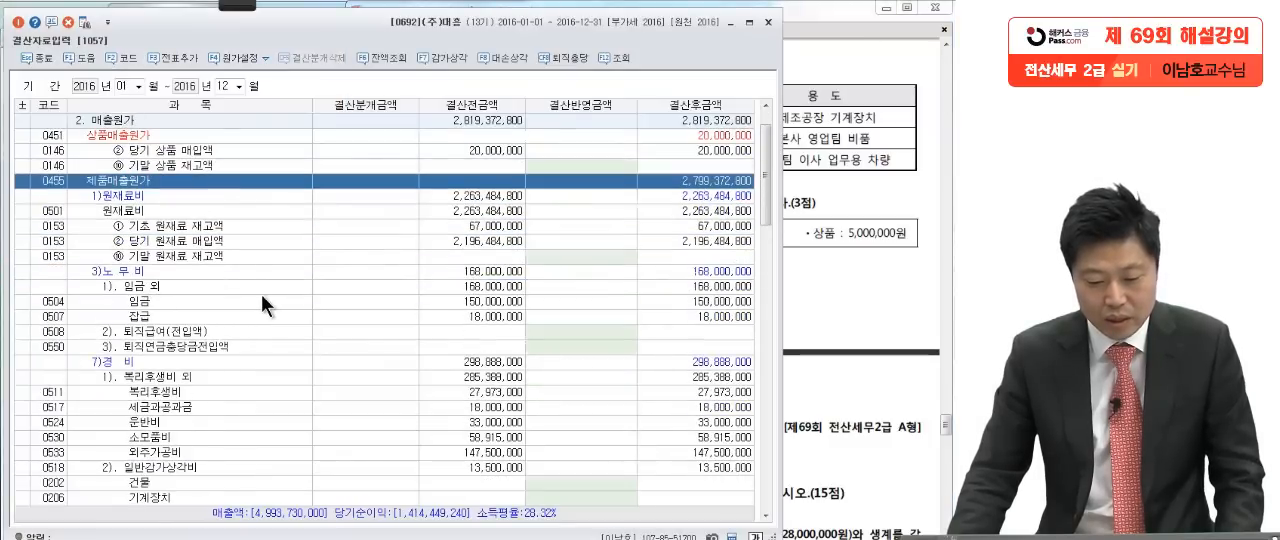
pyautogui.click(244, 240)
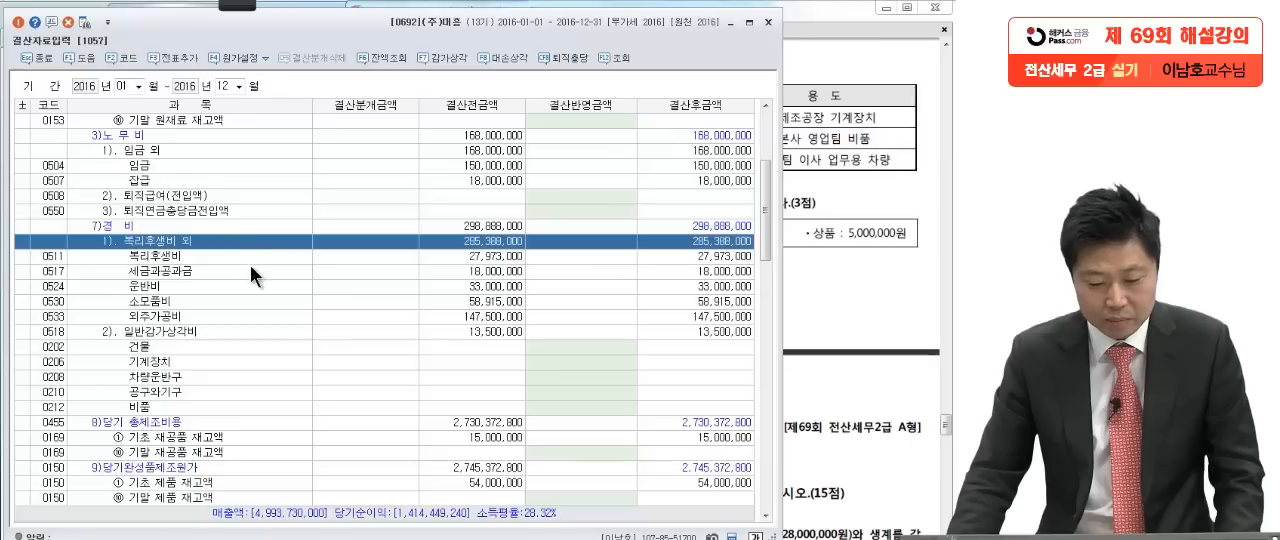
pyautogui.click(251, 332)
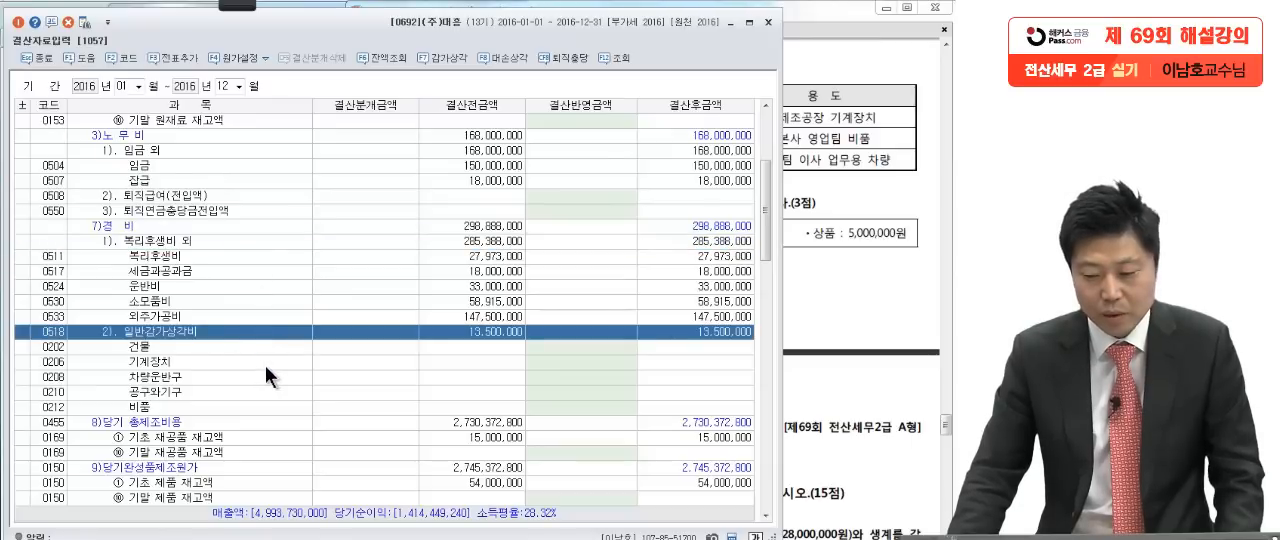
pyautogui.click(838, 241)
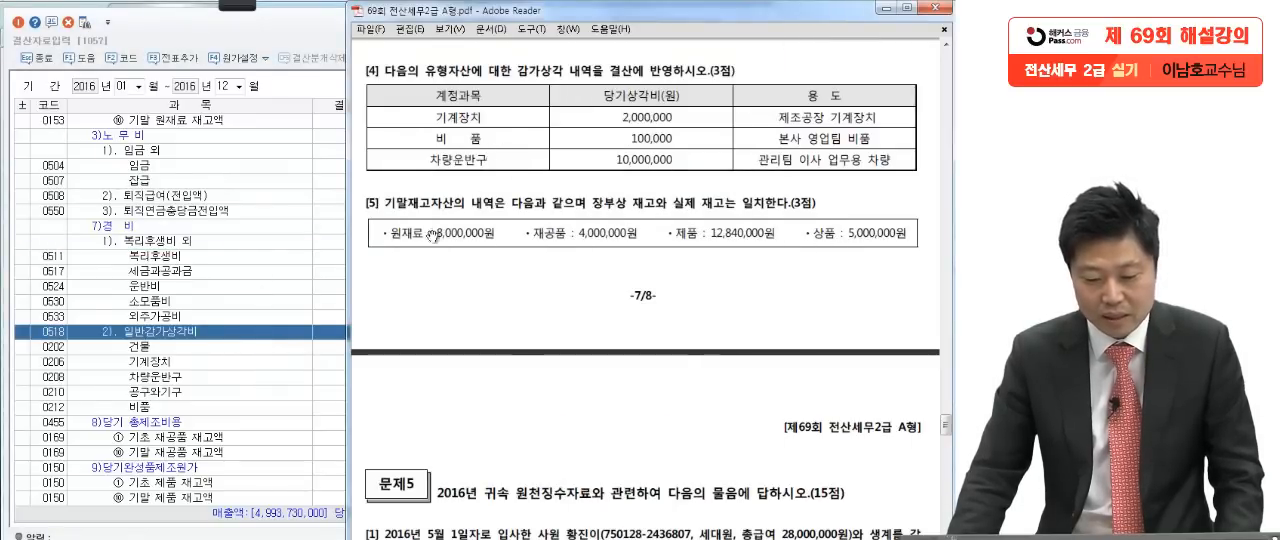
pyautogui.click(243, 347)
pyautogui.click(543, 360)
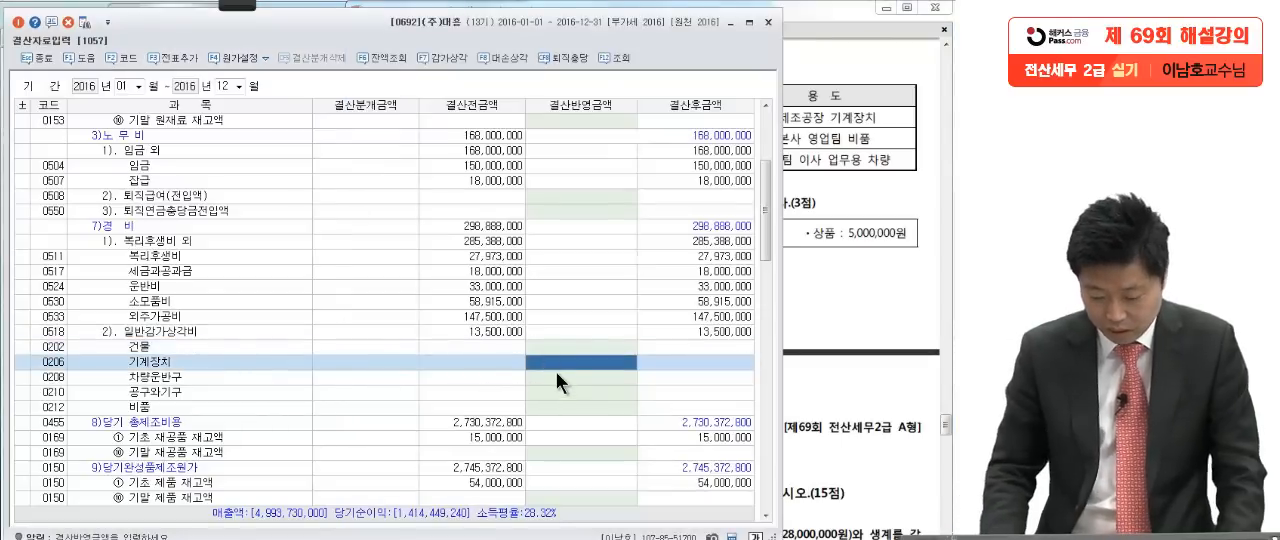
pyautogui.write('2000000')
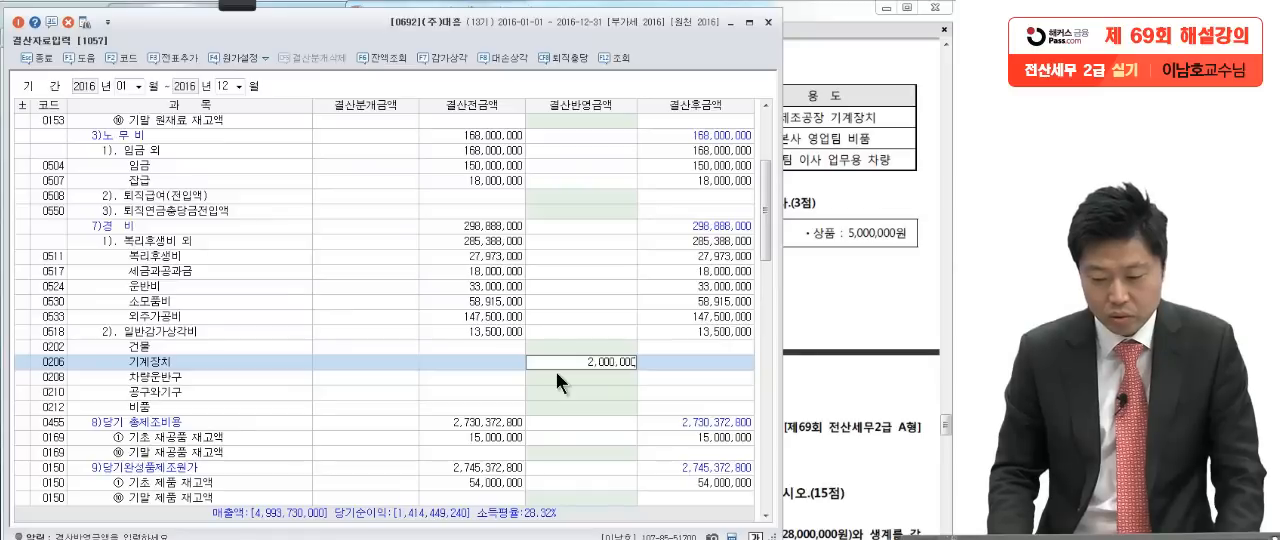
pyautogui.press('Return')
# Step: Enter 100,000 as the 결산반영금액 of 비품 under 감가상각비 (0818) in 판매비와 일반관리비
pyautogui.scroll(-5, 580, 399)
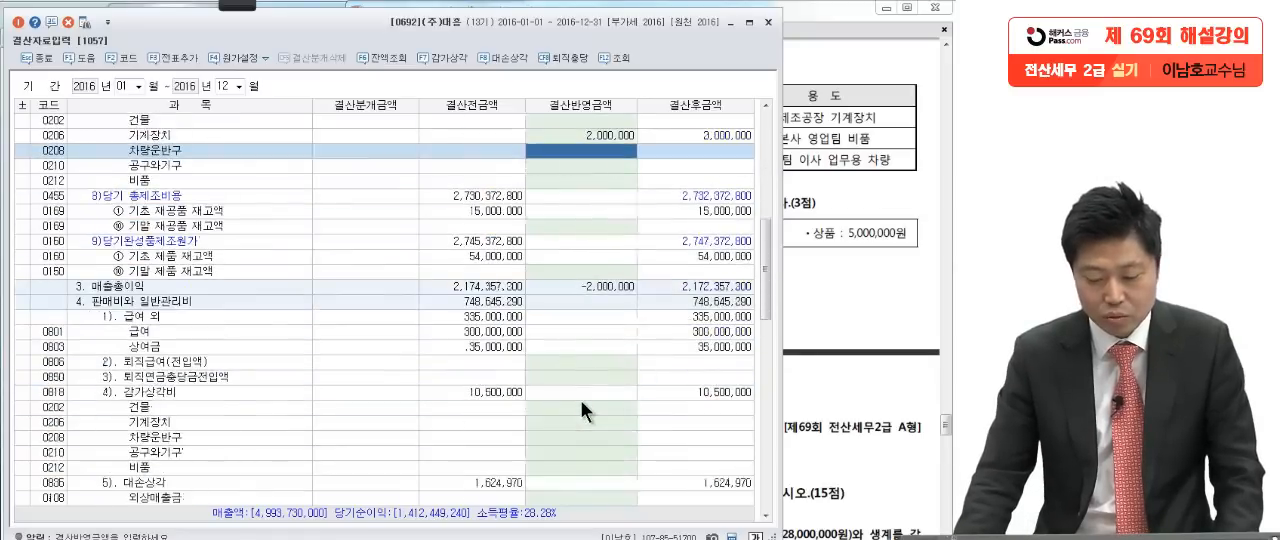
pyautogui.scroll(-3, 580, 399)
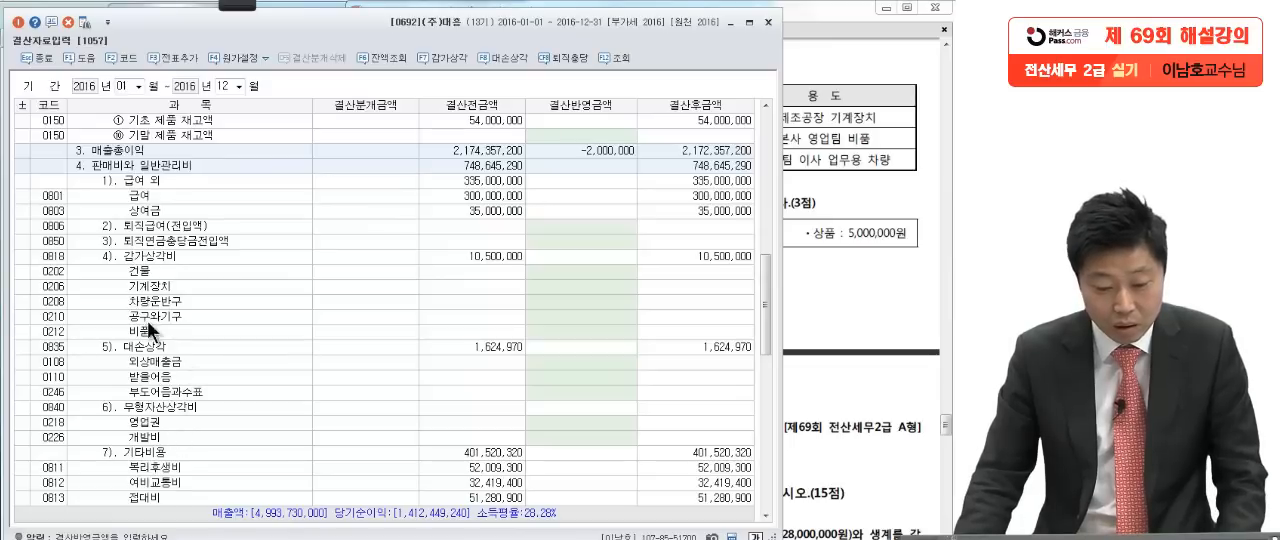
pyautogui.click(143, 258)
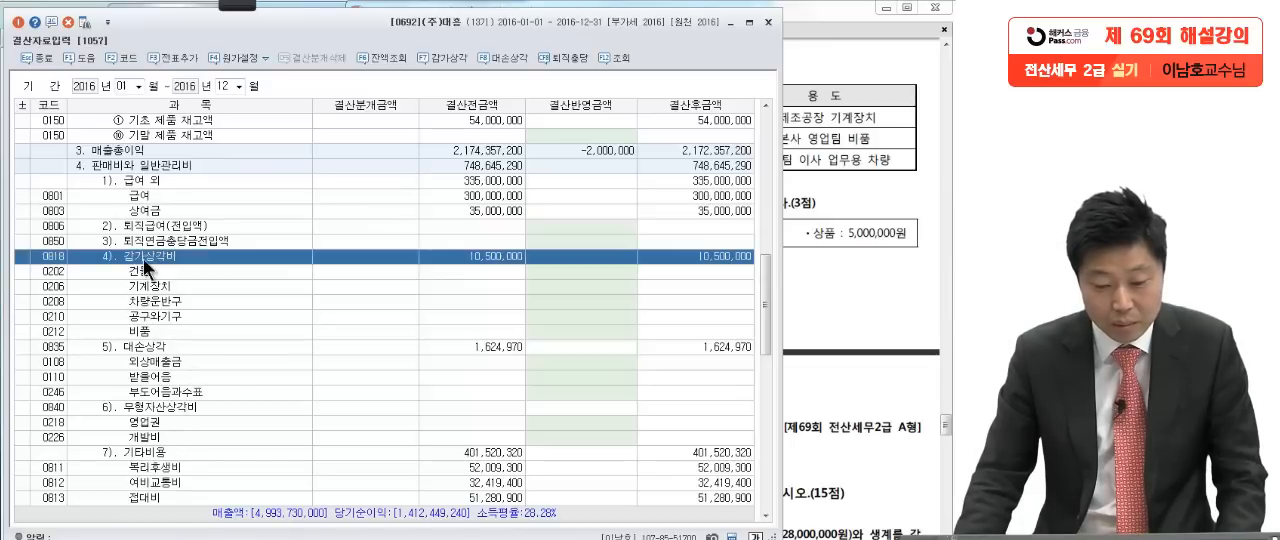
pyautogui.click(548, 283)
pyautogui.click(843, 228)
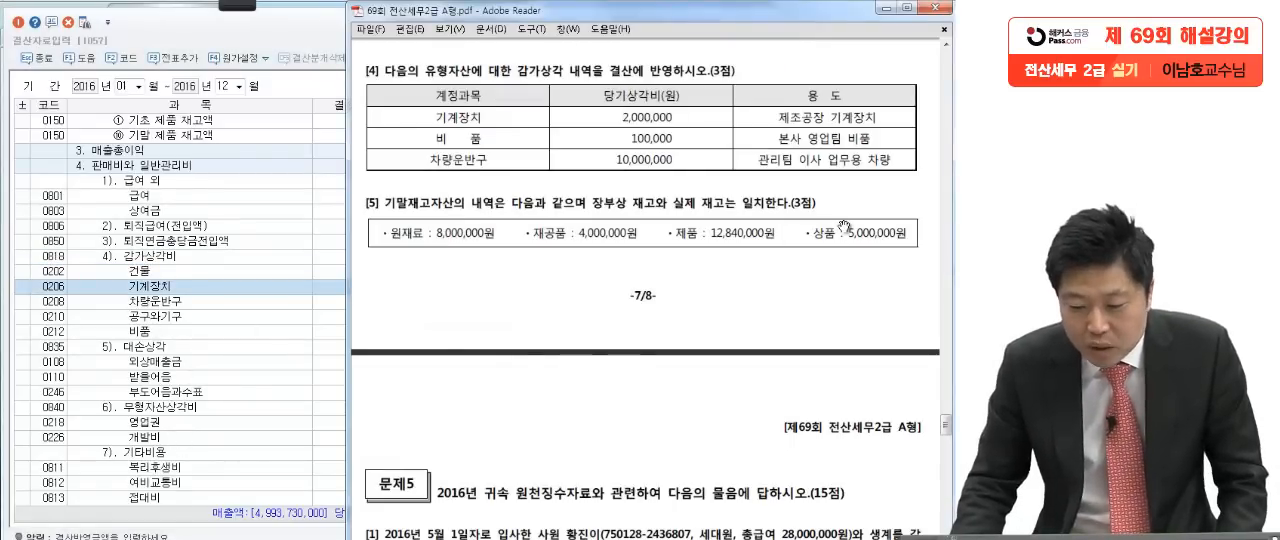
pyautogui.click(235, 320)
pyautogui.click(538, 332)
pyautogui.write('100000')
pyautogui.press('Return')
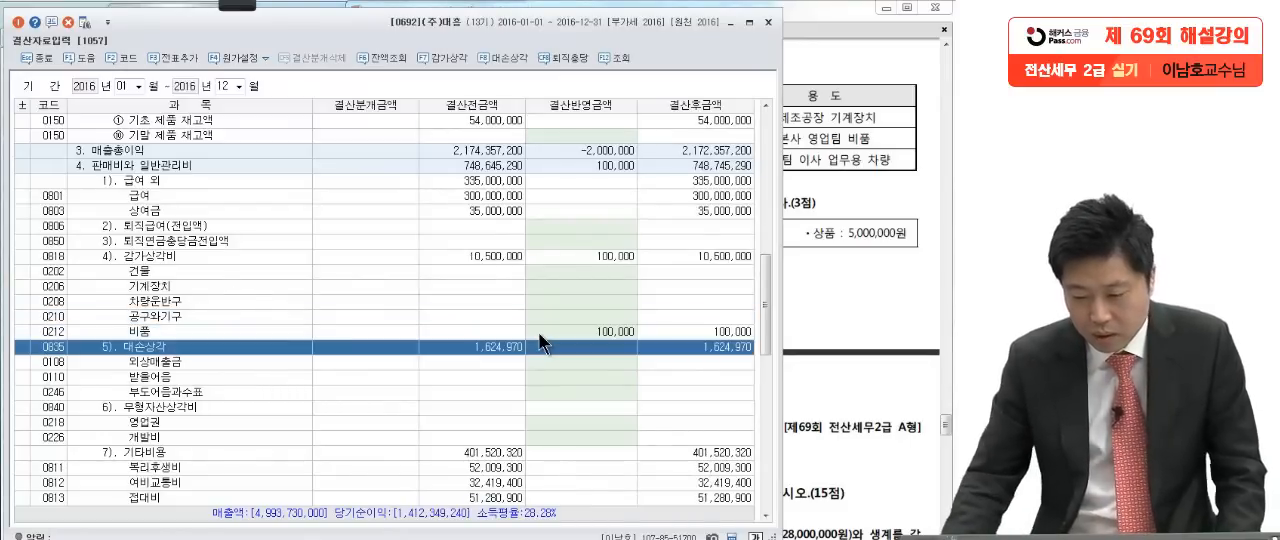
# Step: Enter 10,000,000 for 차량운반구 under the same 감가상각비 (0818) and add the closing entries to 일반전표
pyautogui.click(790, 204)
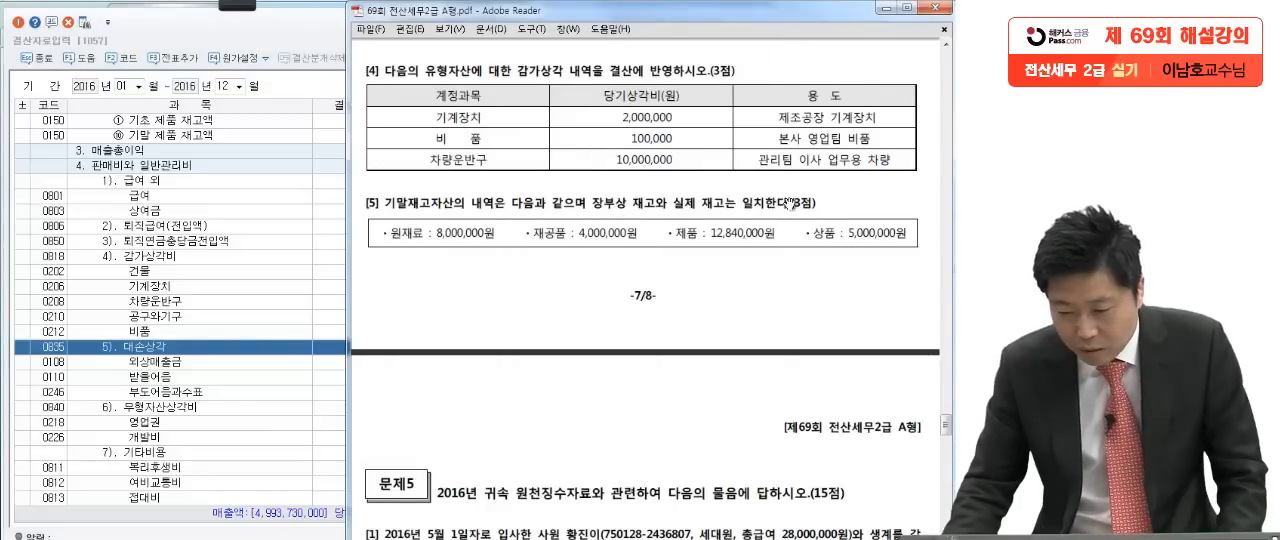
pyautogui.click(220, 341)
pyautogui.click(230, 302)
pyautogui.write('1')
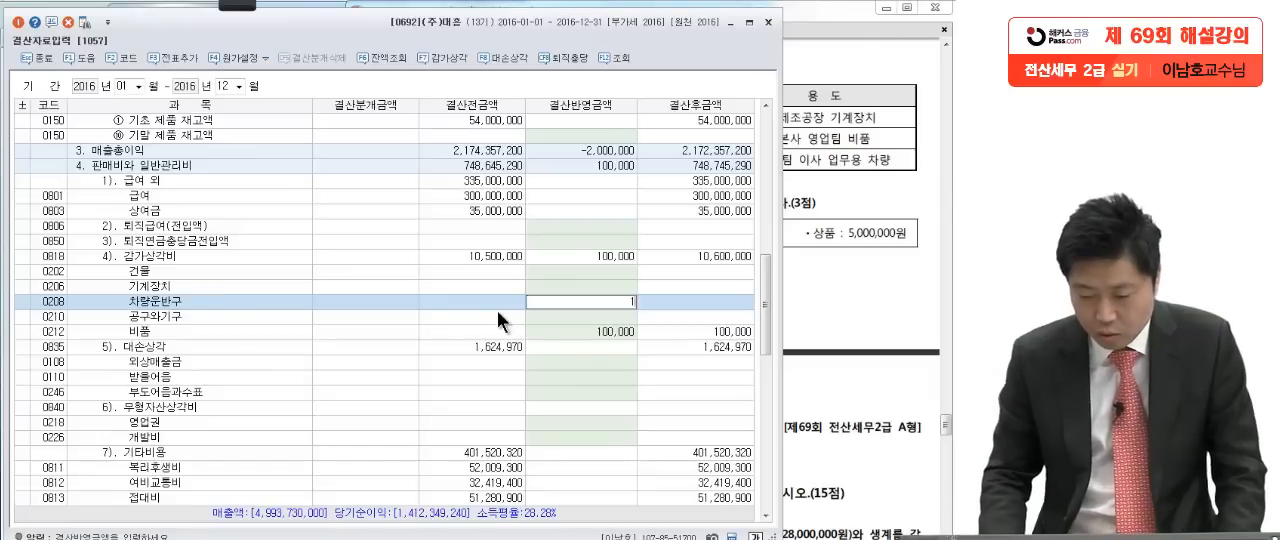
pyautogui.write('0,000,00000,000')
pyautogui.press('Return')
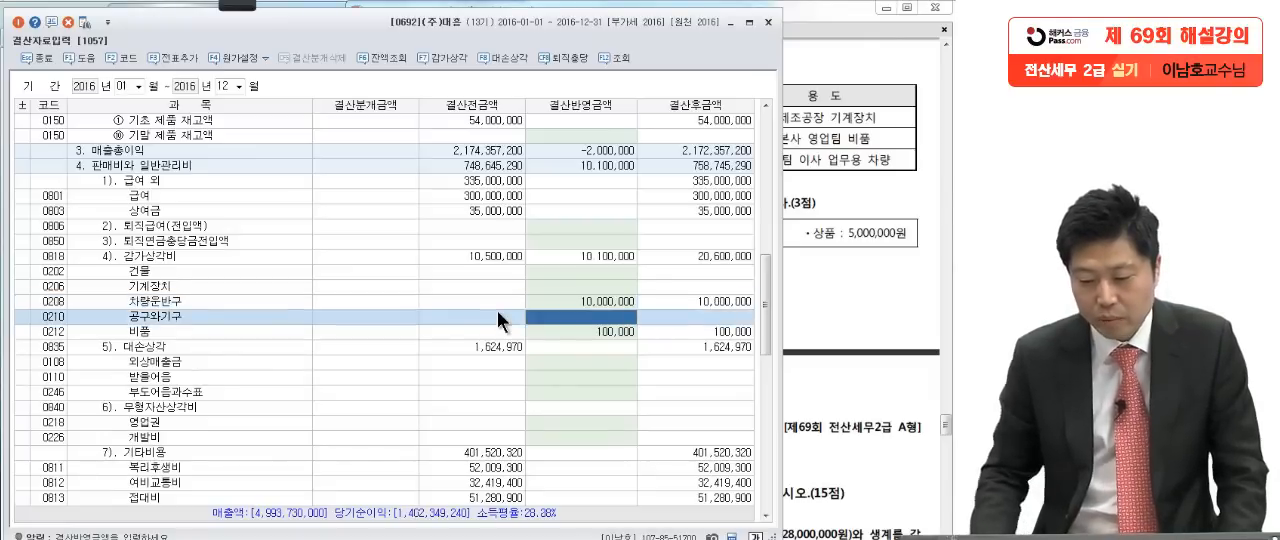
pyautogui.click(168, 50)
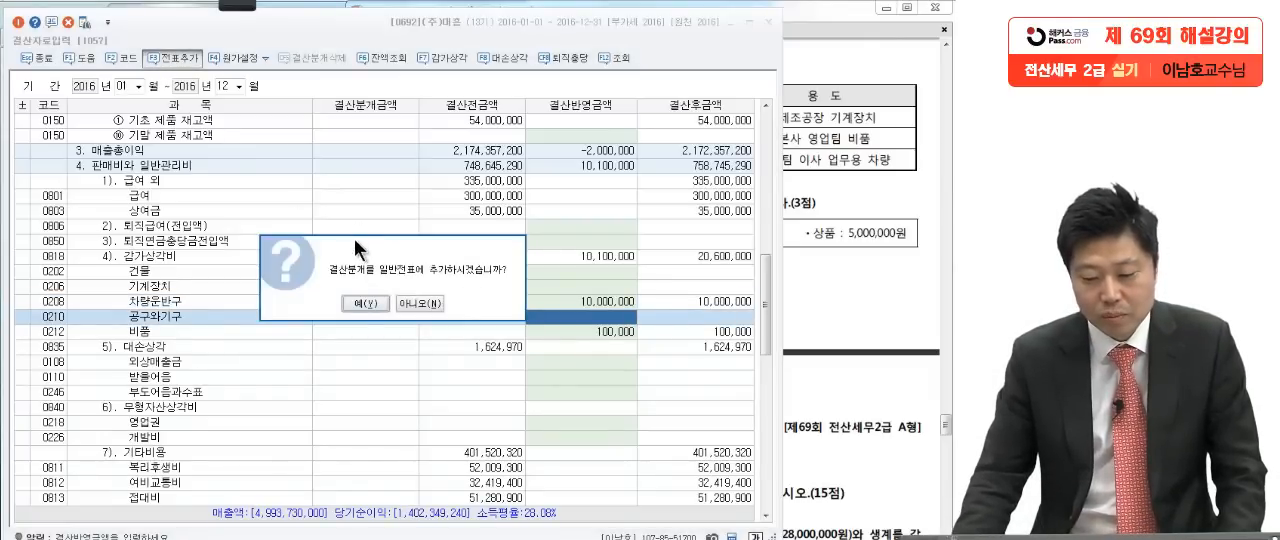
pyautogui.click(352, 302)
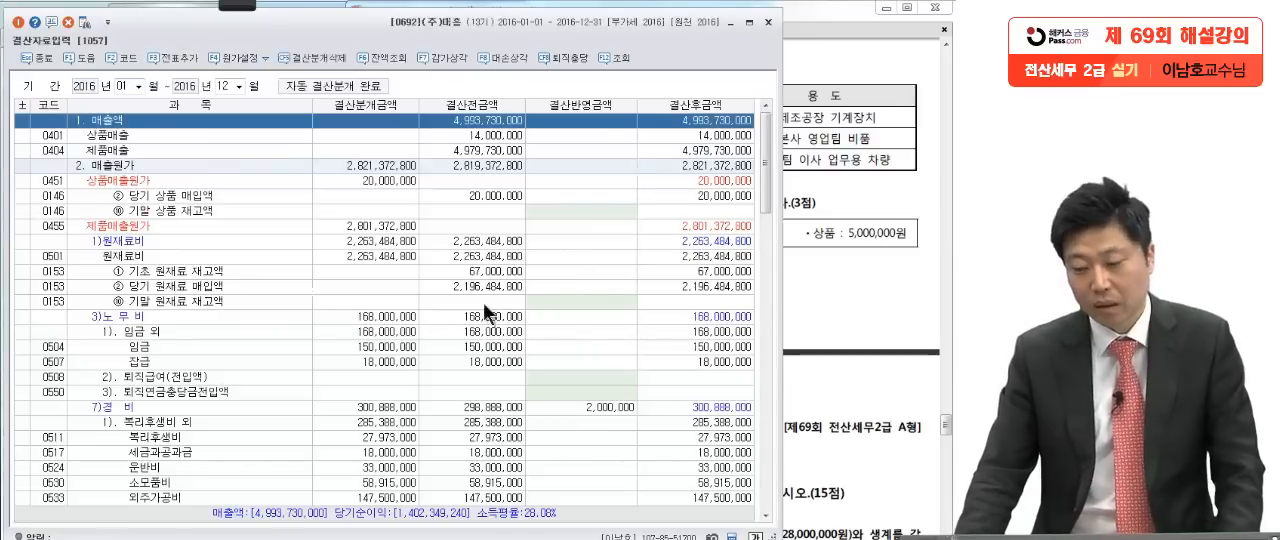
# Step: Consult question [5] on ending inventories and enter 8,000,000 as the 결산반영금액 of 기말 원재료 재고액
pyautogui.click(802, 183)
pyautogui.scroll(-2, 802, 183)
pyautogui.scroll(-1, 802, 183)
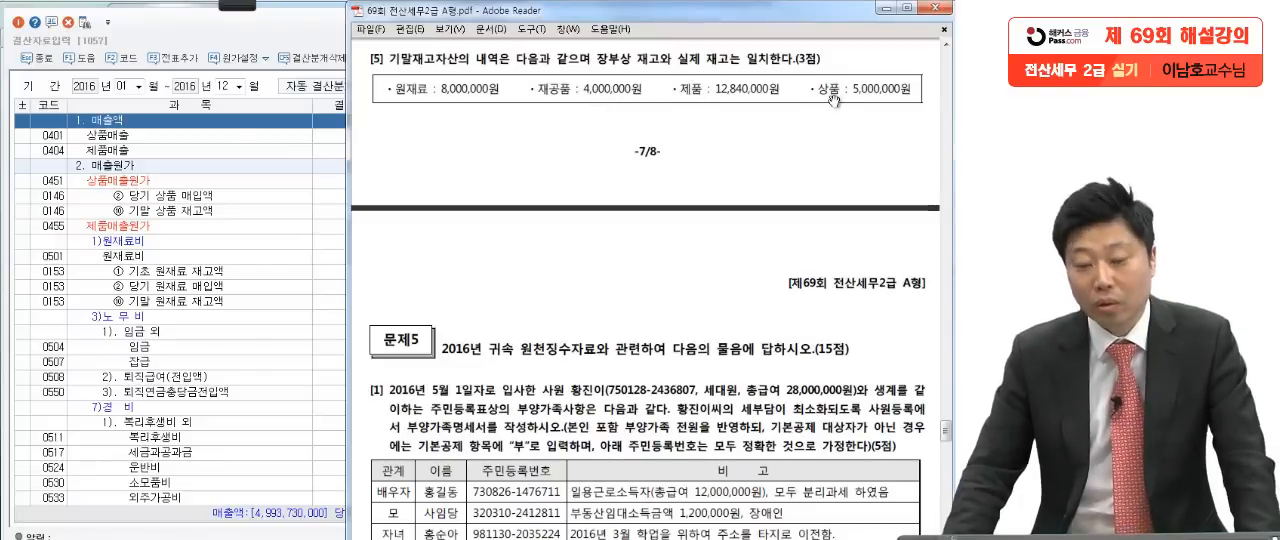
pyautogui.click(314, 234)
pyautogui.scroll(-1, 311, 285)
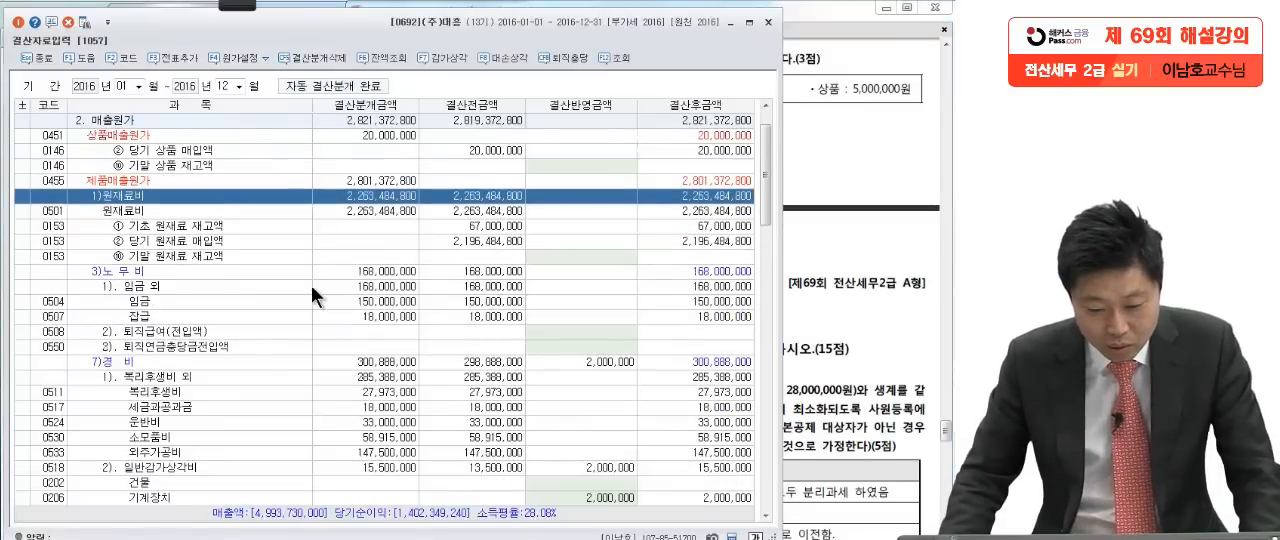
pyautogui.click(520, 258)
pyautogui.click(848, 216)
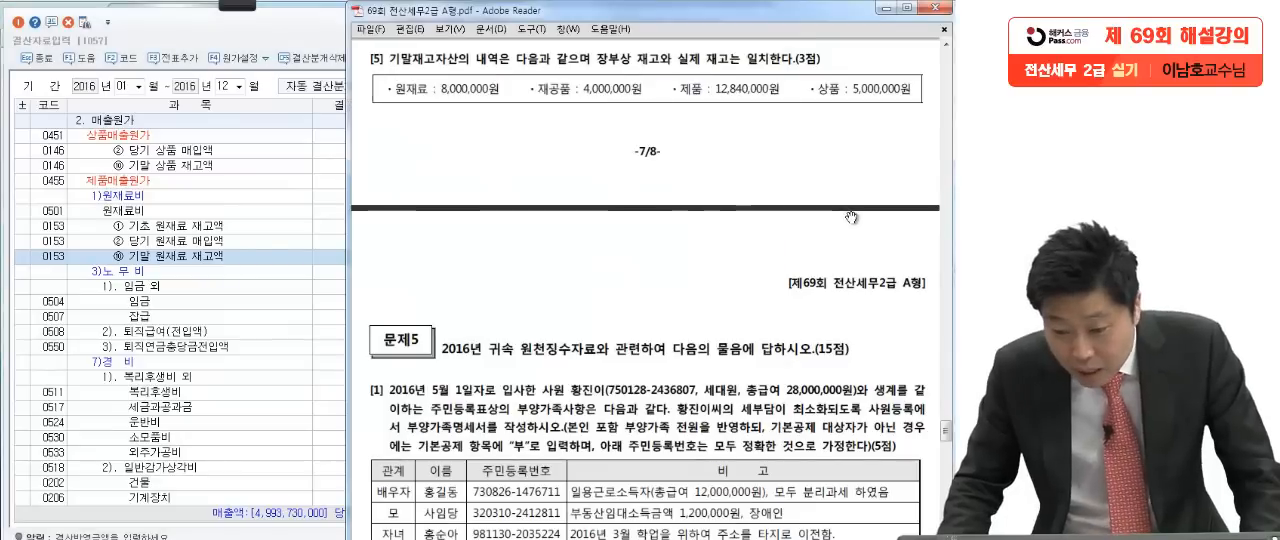
pyautogui.click(223, 332)
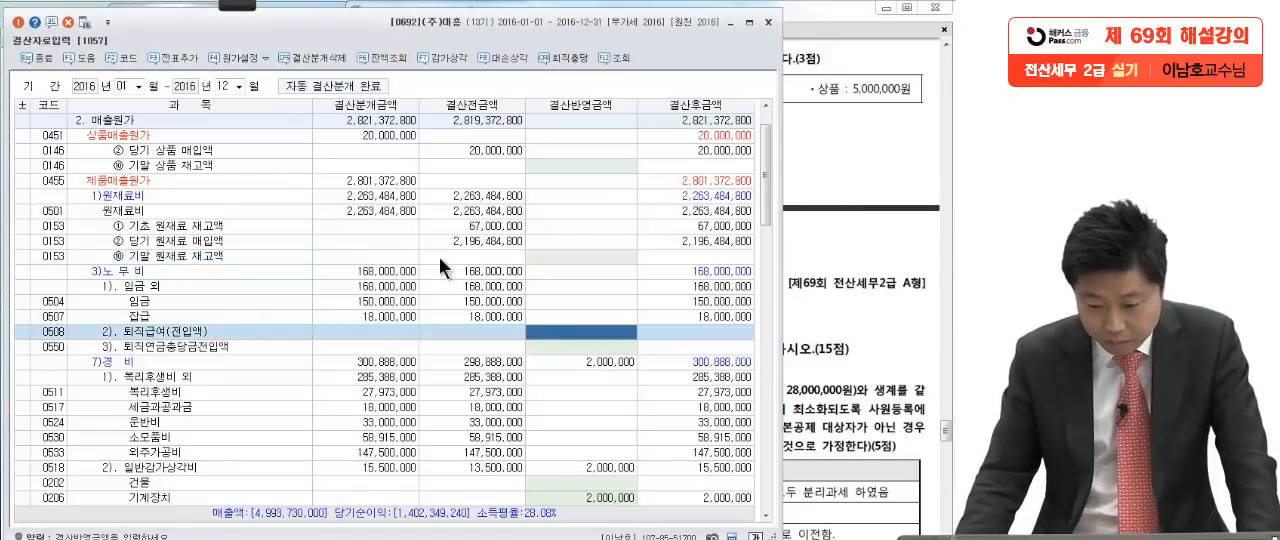
pyautogui.click(544, 252)
pyautogui.write('8000000')
pyautogui.press('Return')
# Step: Check question [5] and enter 4,000,000 as the 결산반영금액 of 기말 재공품 재고액
pyautogui.click(816, 90)
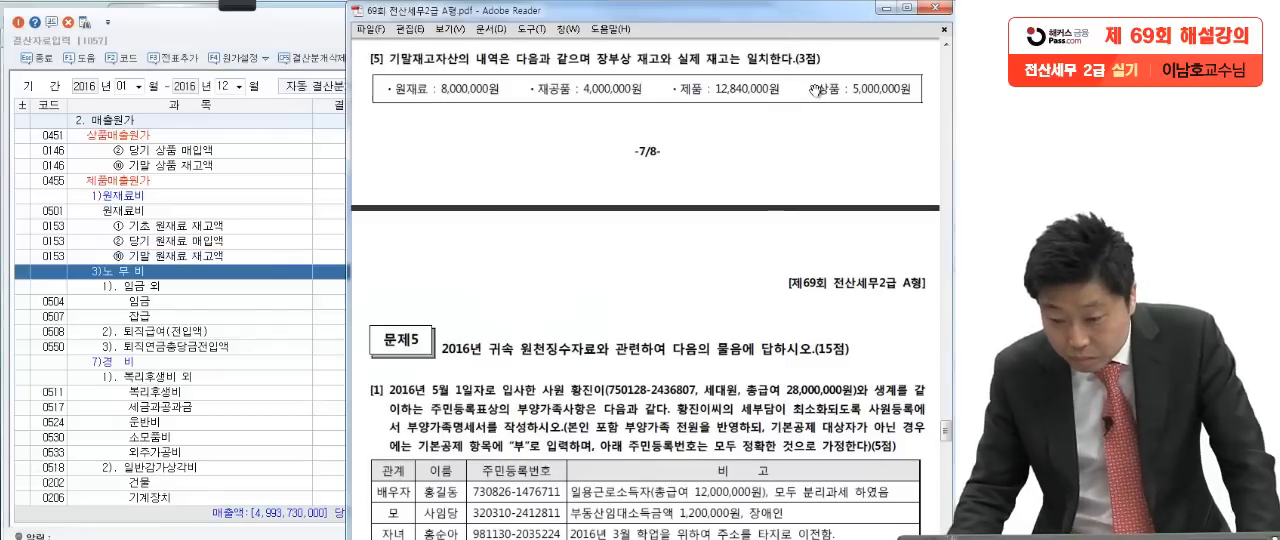
pyautogui.click(171, 377)
pyautogui.scroll(-4, 171, 377)
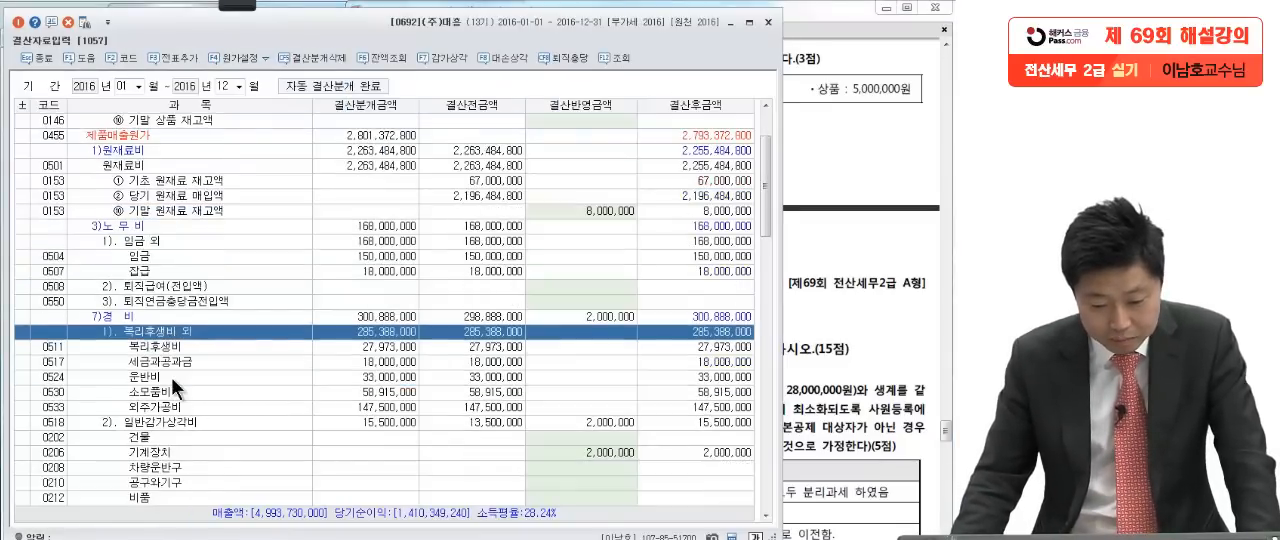
pyautogui.click(542, 406)
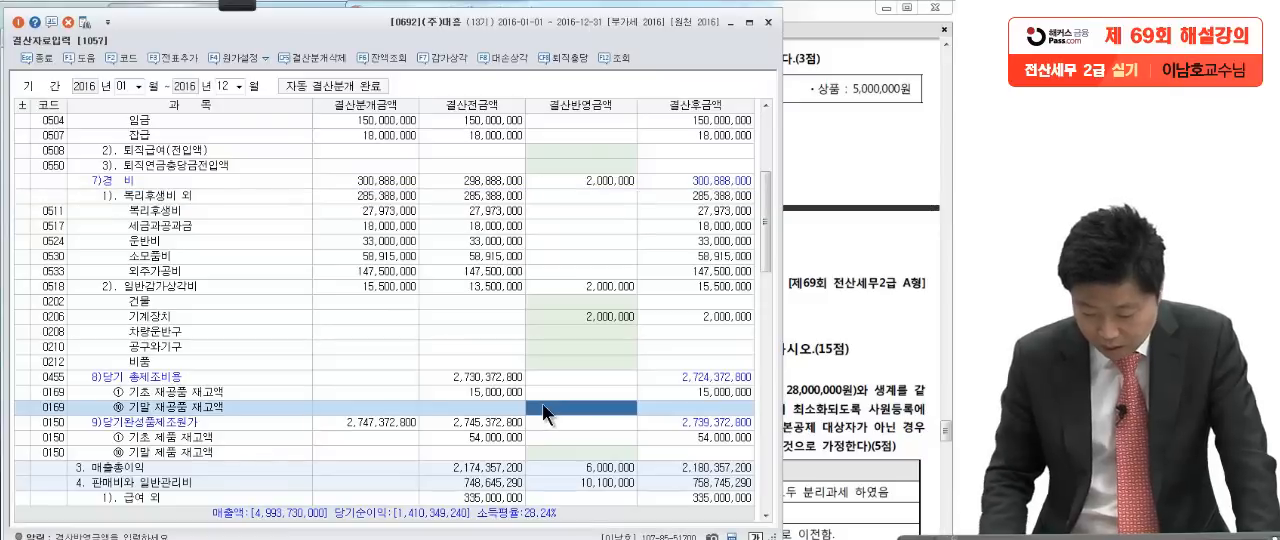
pyautogui.write('4000000')
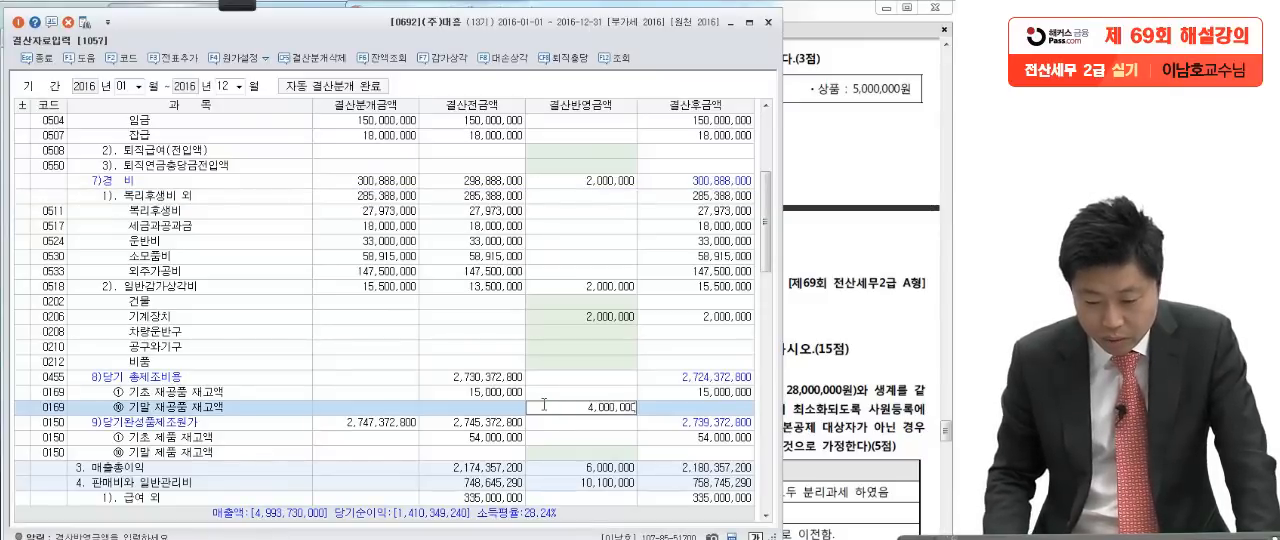
pyautogui.press('Return')
# Step: Consult the exam sheet again and enter 12,840,000 as the 결산반영금액 of 기말 제품 재고액
pyautogui.click(834, 273)
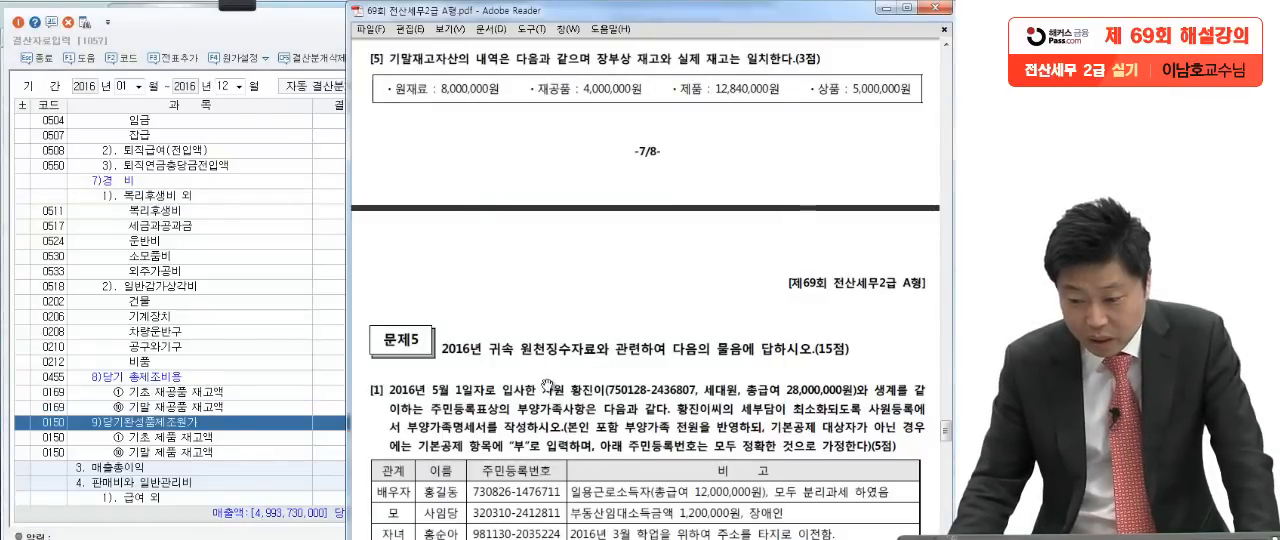
pyautogui.click(235, 464)
pyautogui.scroll(-2, 235, 464)
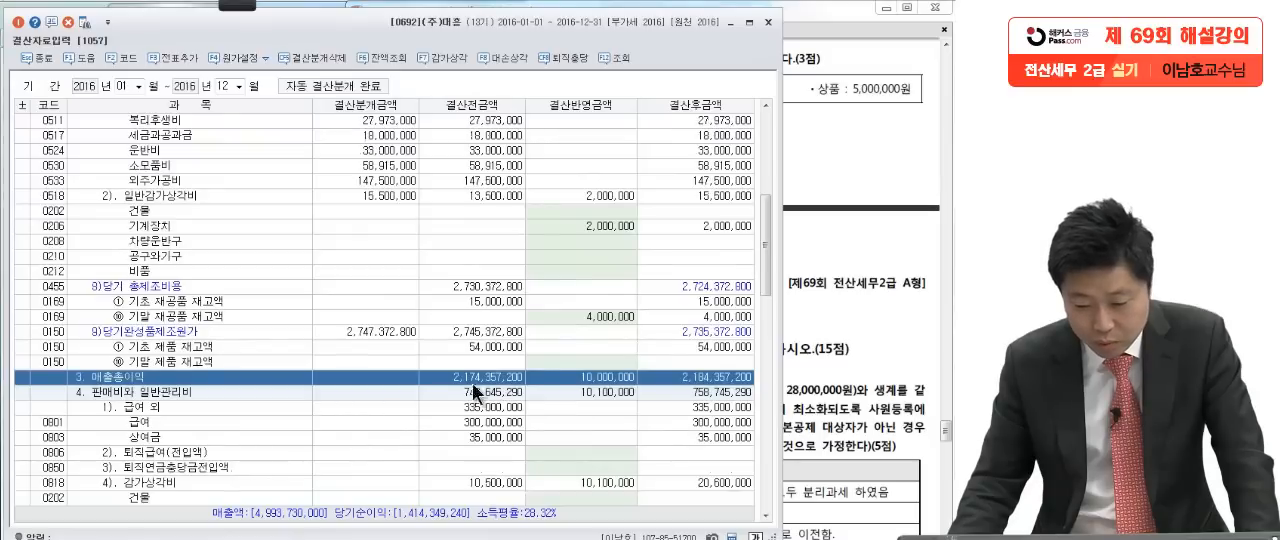
pyautogui.click(549, 365)
pyautogui.write('129400')
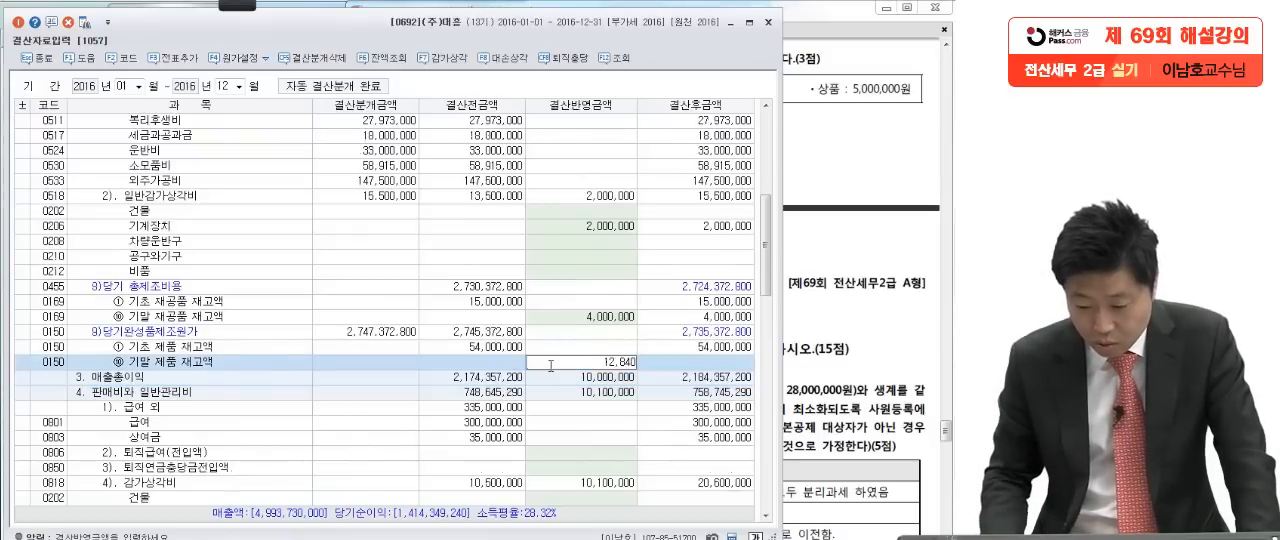
pyautogui.write('00')
pyautogui.press('Return')
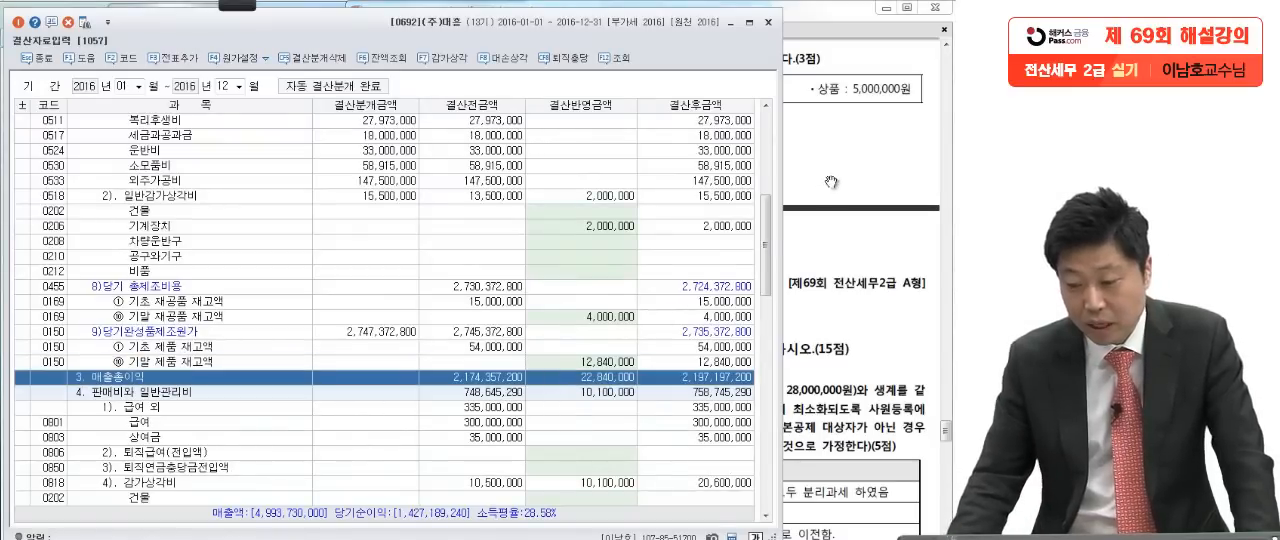
# Step: Enter the merchandise inventory from question [5], 5,000,000, as the 결산반영금액 of 기말 상품 재고액 under 상품매출원가
pyautogui.click(824, 133)
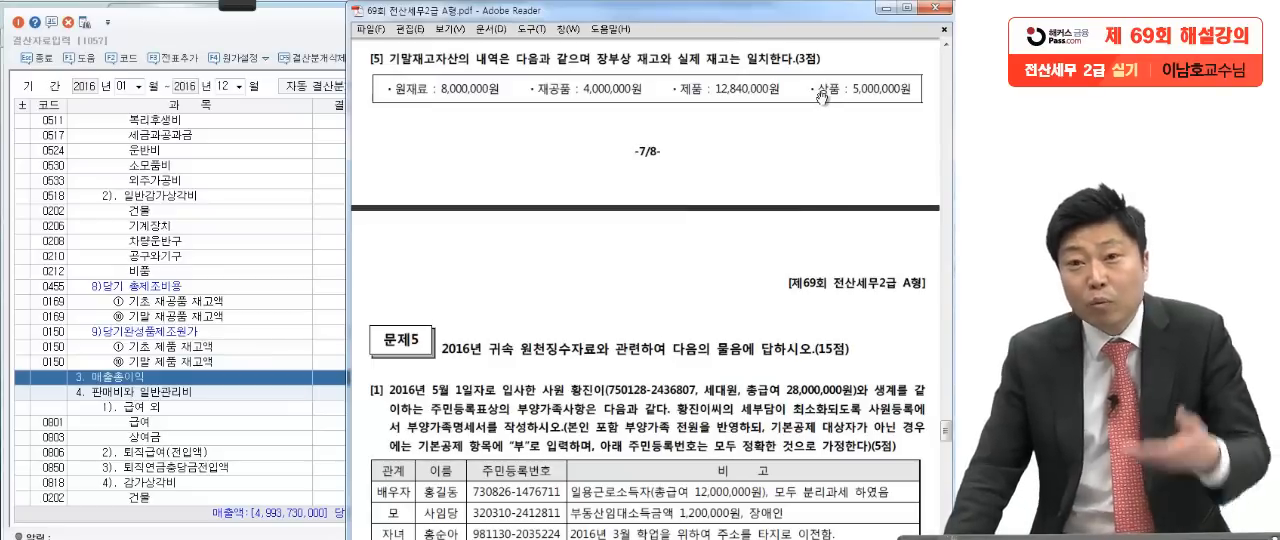
pyautogui.click(226, 276)
pyautogui.scroll(7, 226, 276)
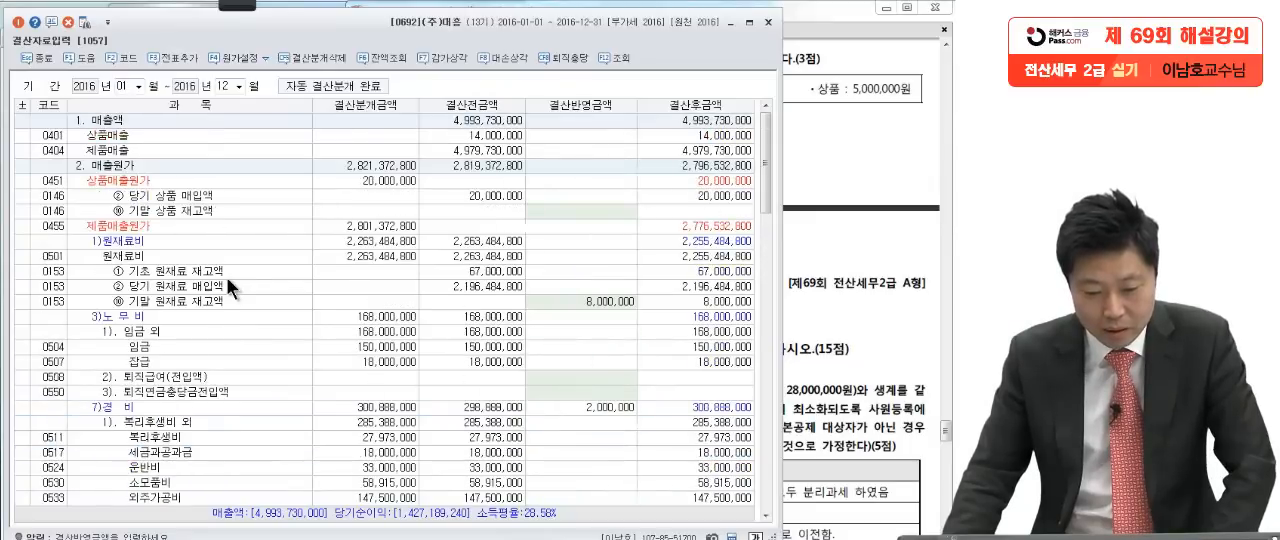
pyautogui.click(166, 211)
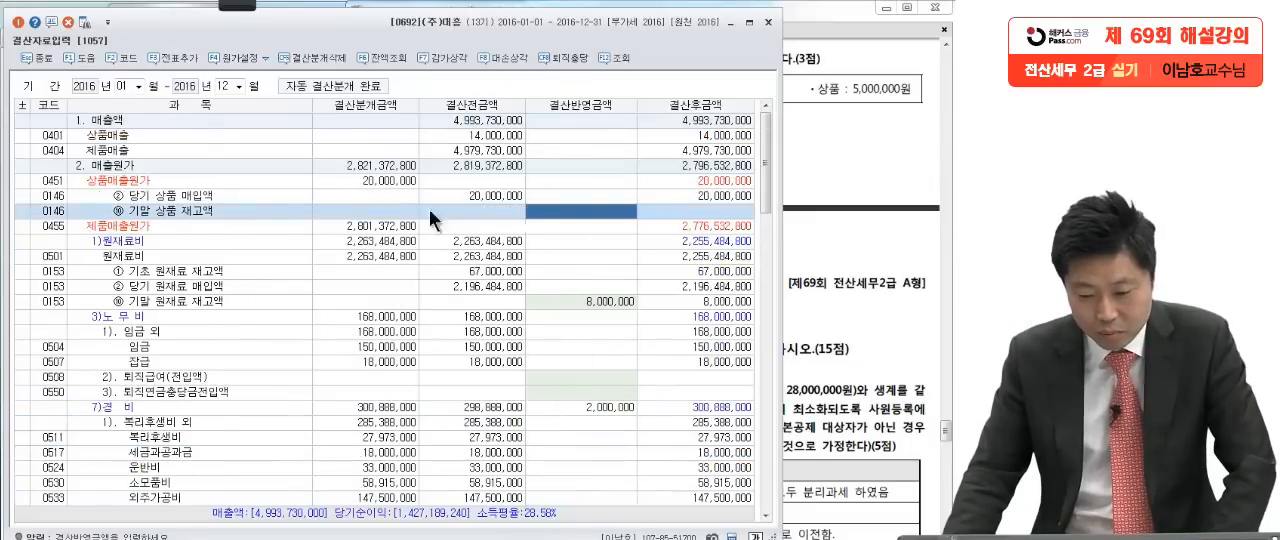
pyautogui.click(550, 211)
pyautogui.write('5,000,000')
pyautogui.press('Return')
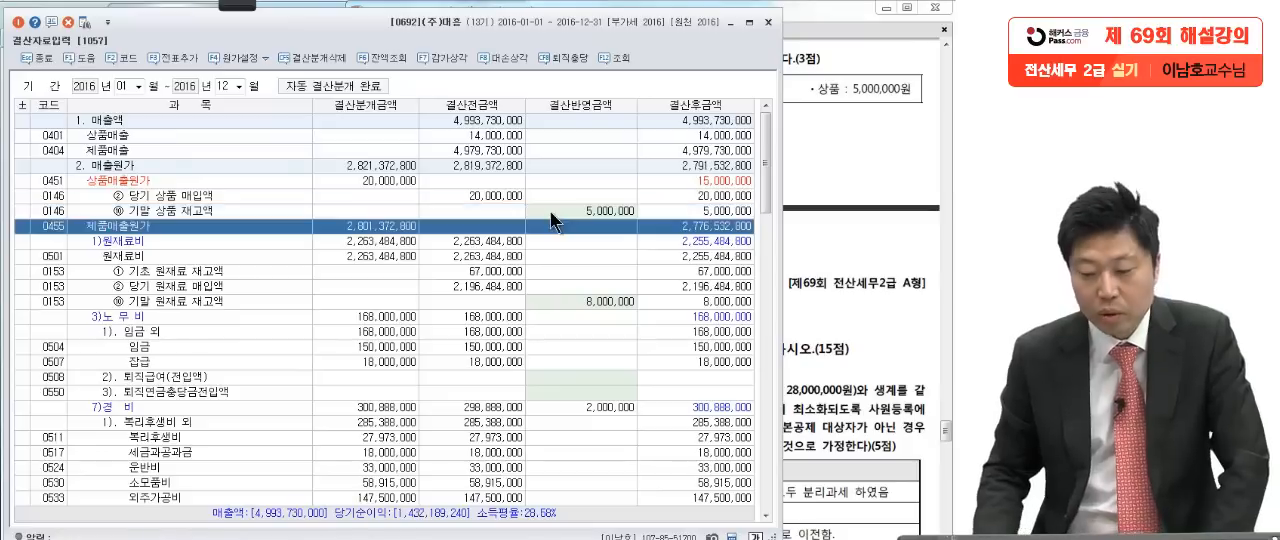
# Step: Add the closing entries to 일반전표 again, replacing the existing 결산분개
pyautogui.click(175, 57)
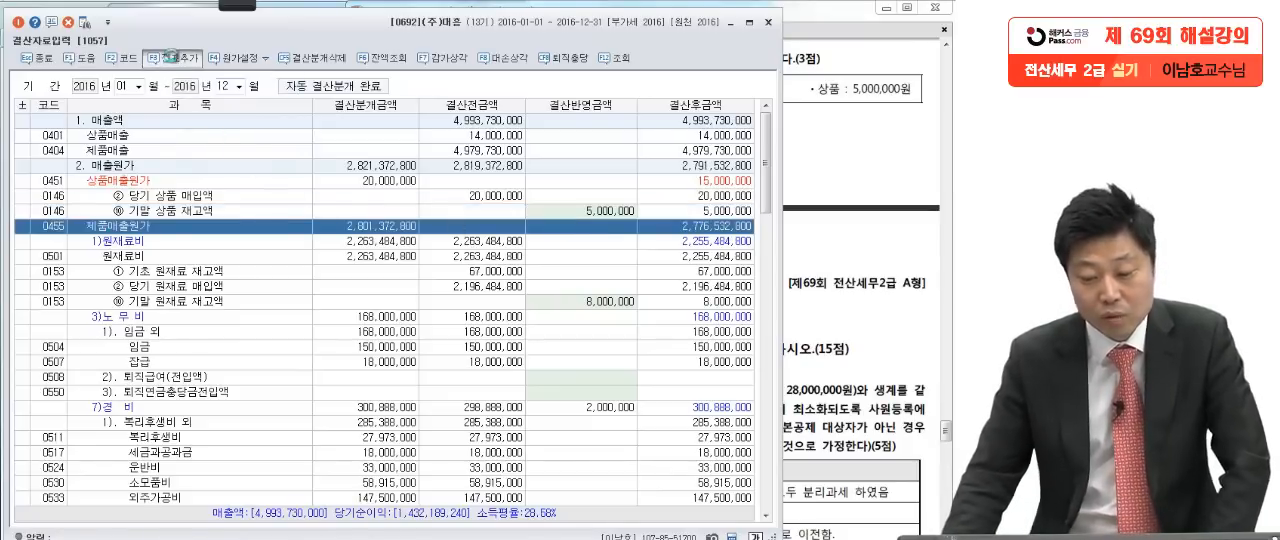
pyautogui.click(855, 295)
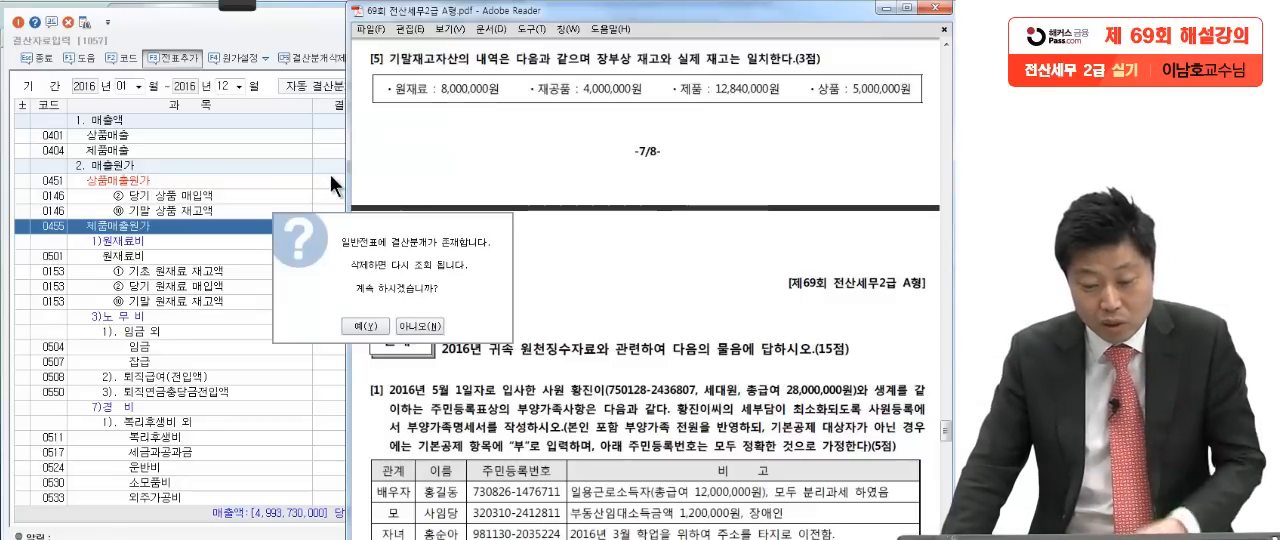
pyautogui.click(373, 324)
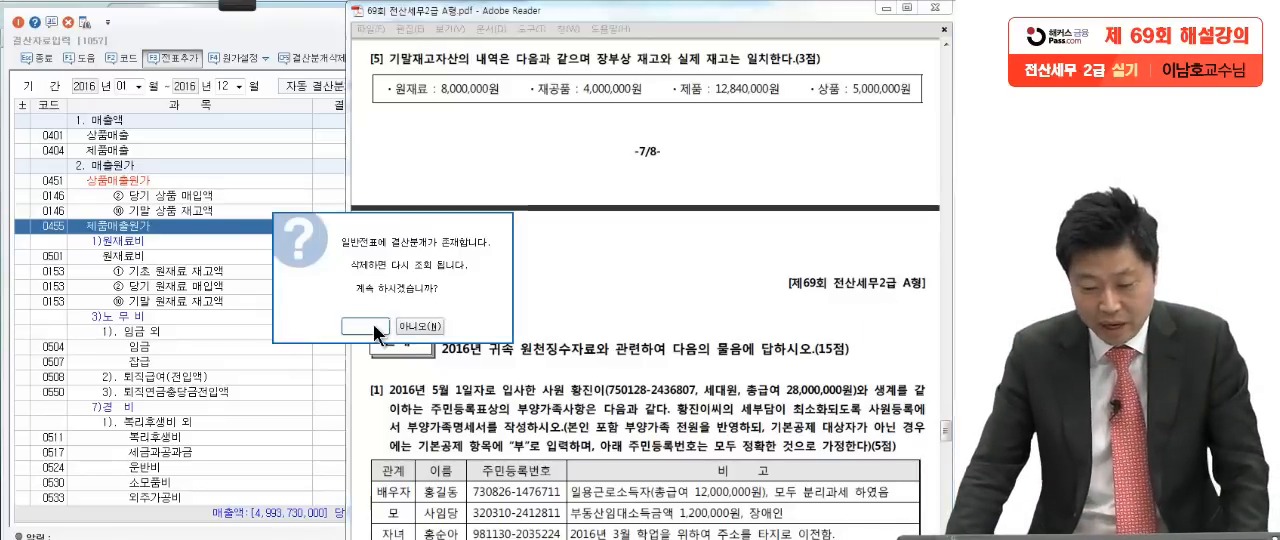
pyautogui.click(377, 307)
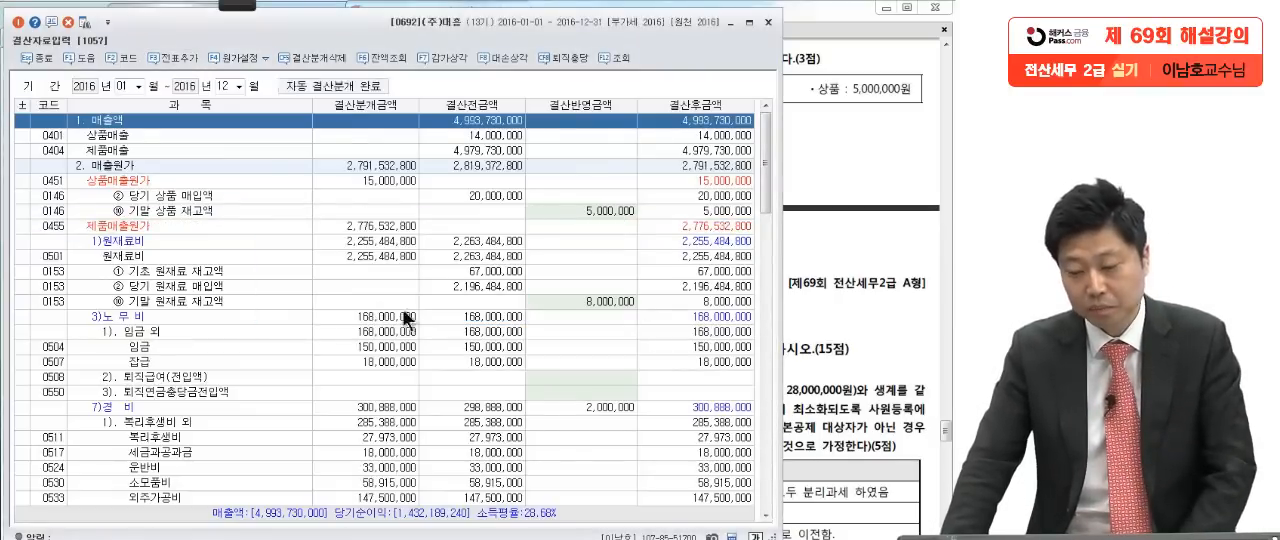
pyautogui.click(808, 292)
pyautogui.click(258, 286)
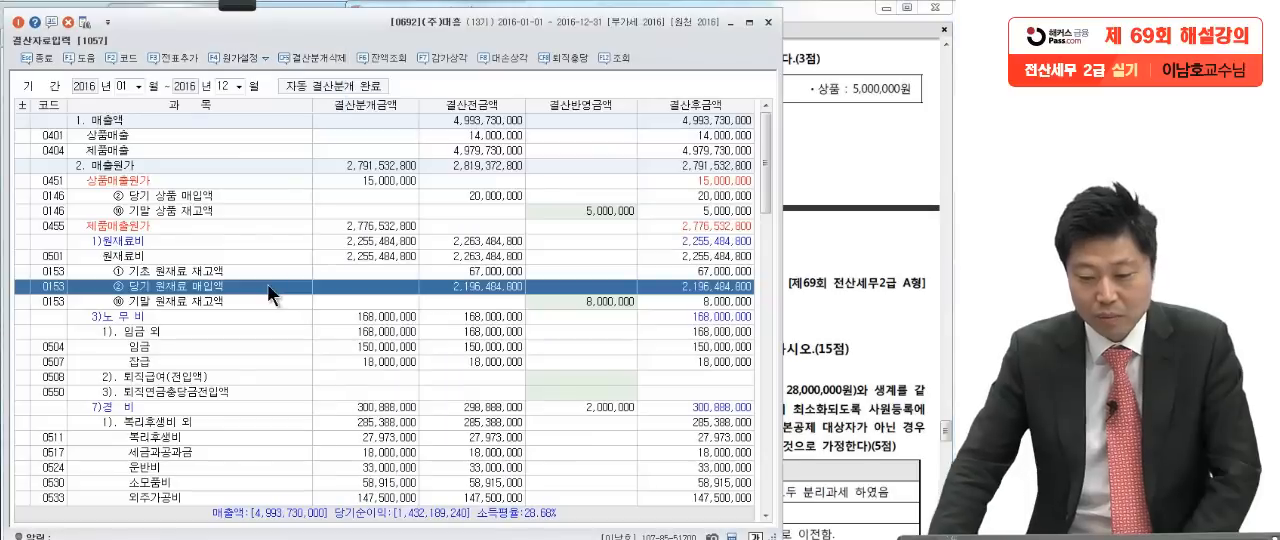
# Step: Close 결산자료입력 and 일반전표입력 and bring up 문제5 question [1] in the exam PDF
pyautogui.click(768, 21)
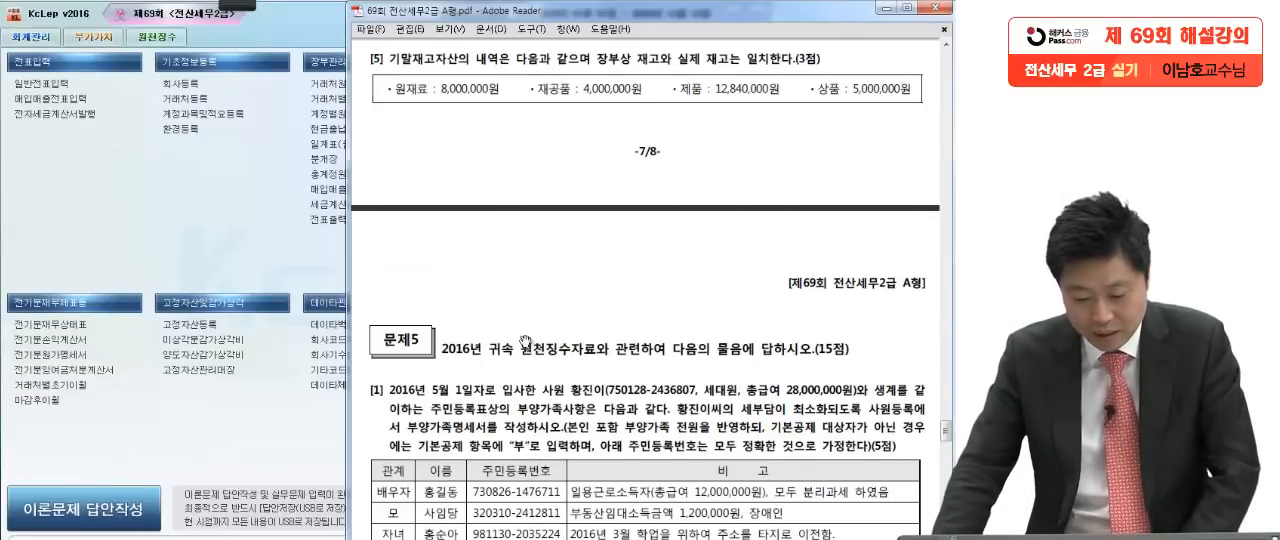
pyautogui.hotkey('alt', 'Tab')
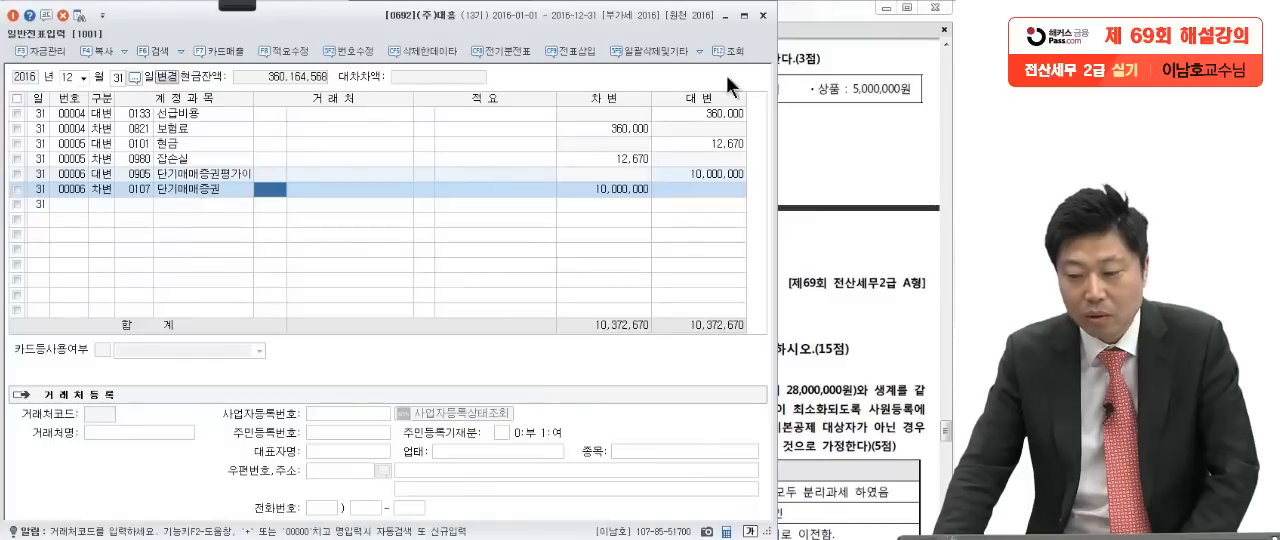
pyautogui.click(761, 15)
pyautogui.click(718, 262)
pyautogui.scroll(-2, 700, 318)
pyautogui.scroll(-3, 700, 318)
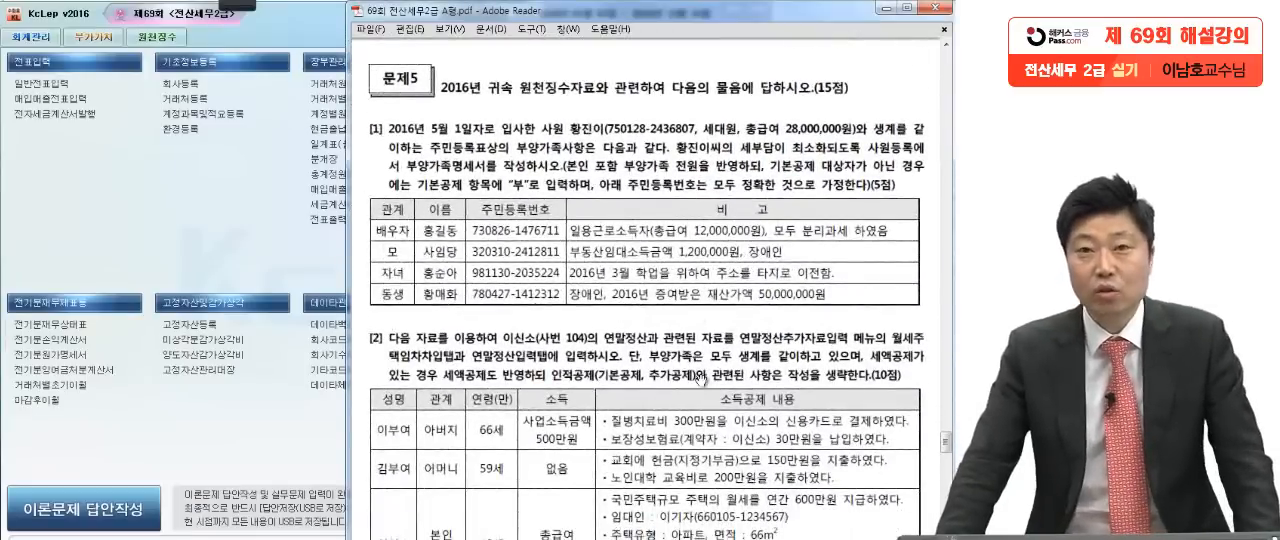
pyautogui.scroll(-2, 702, 414)
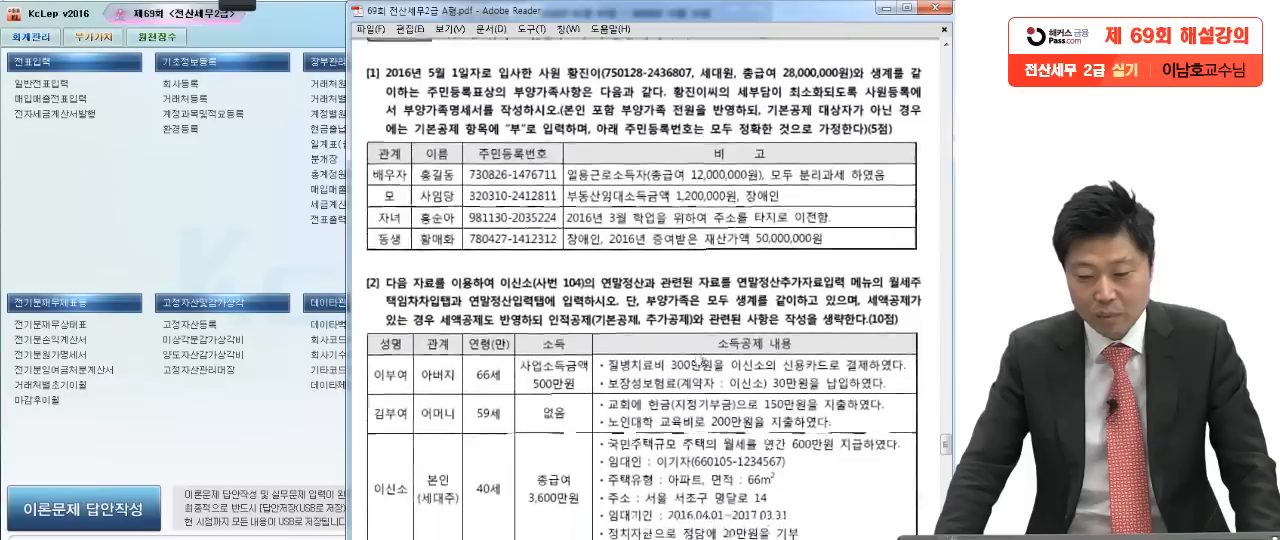
# Step: Read 문제5 [1], marking its conditions on household status, listed dependents, tax minimisation and entering "부" for ineligible dependents
pyautogui.click(58, 20)
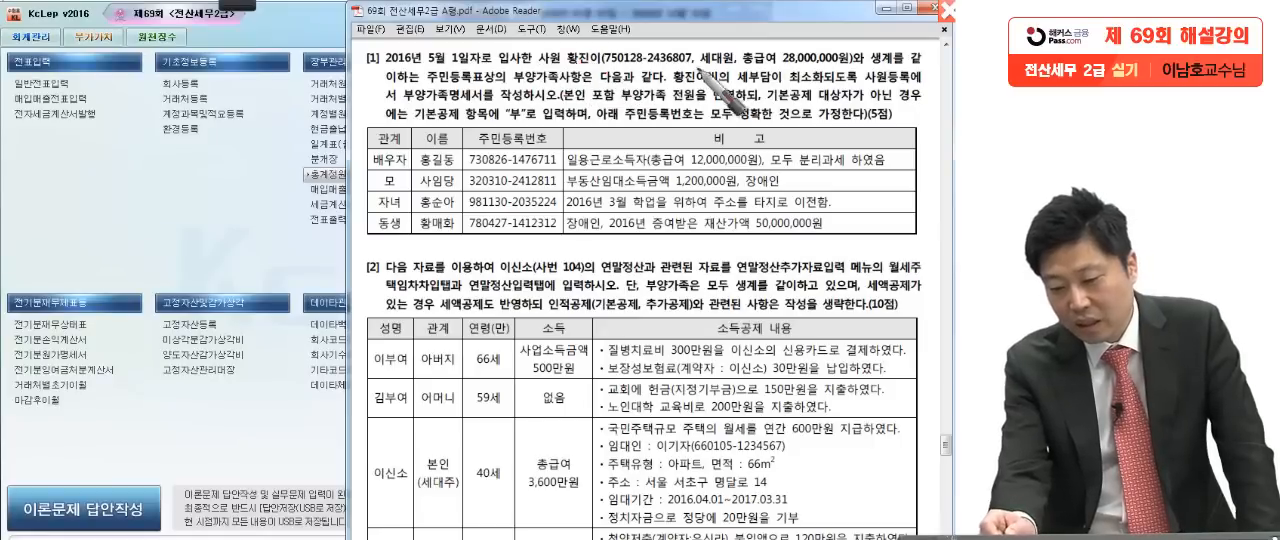
pyautogui.moveTo(709, 65); pyautogui.dragTo(721, 67)
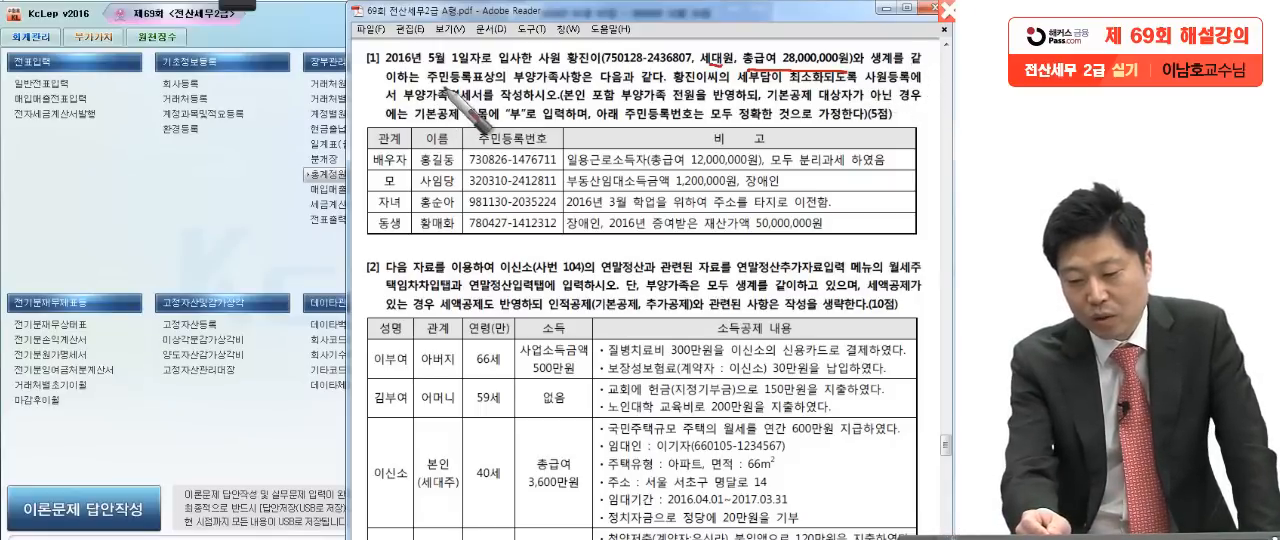
pyautogui.moveTo(486, 86); pyautogui.dragTo(605, 86)
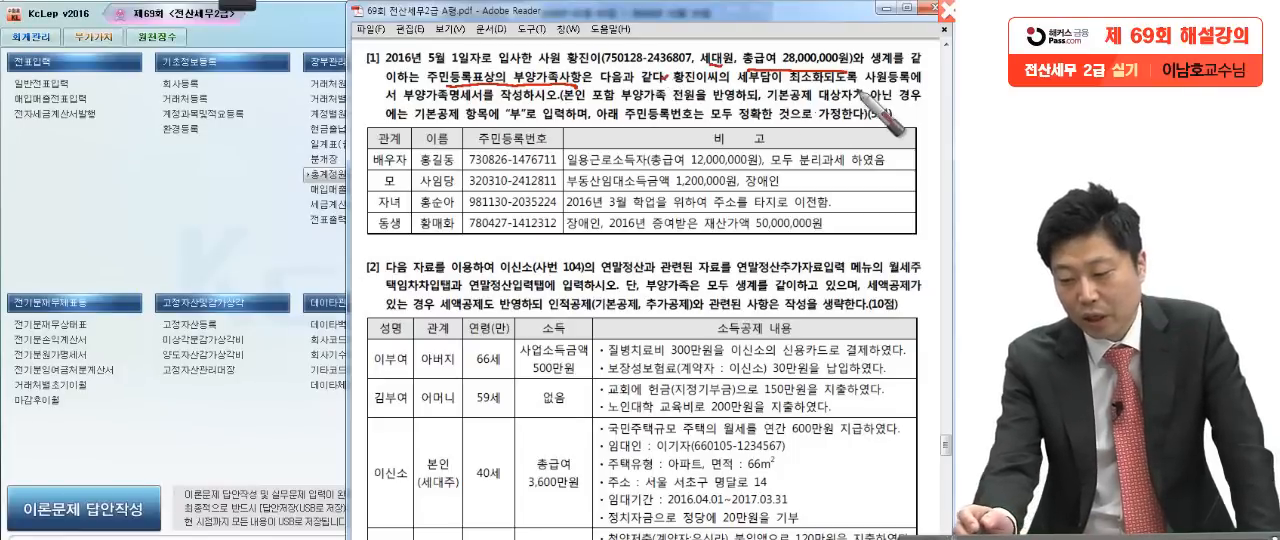
pyautogui.moveTo(855, 80); pyautogui.dragTo(861, 82)
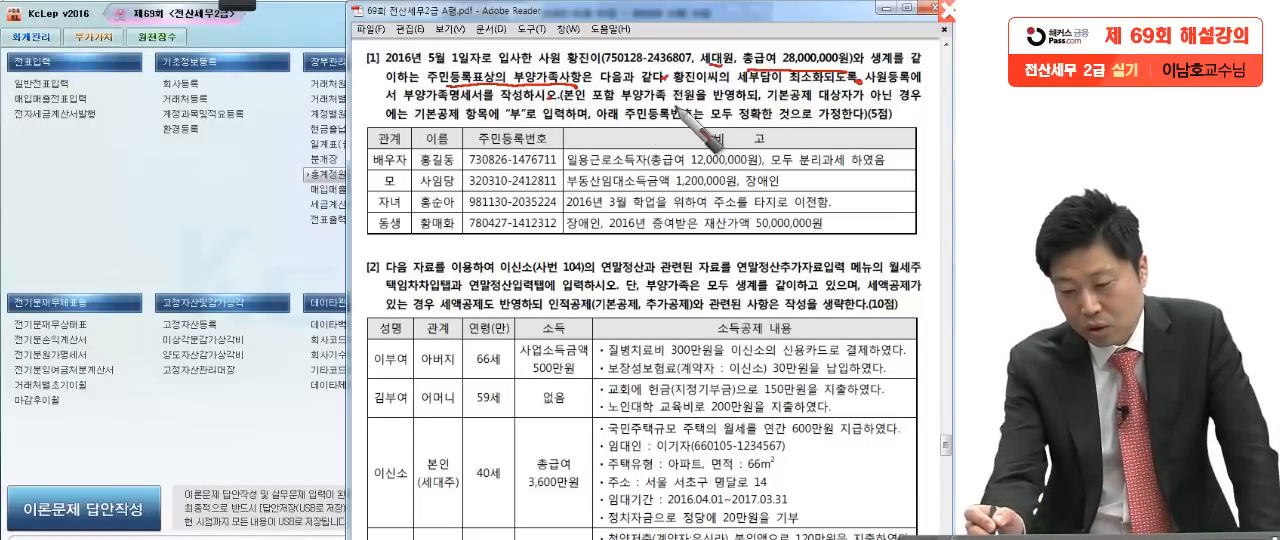
pyautogui.moveTo(758, 103); pyautogui.dragTo(768, 97)
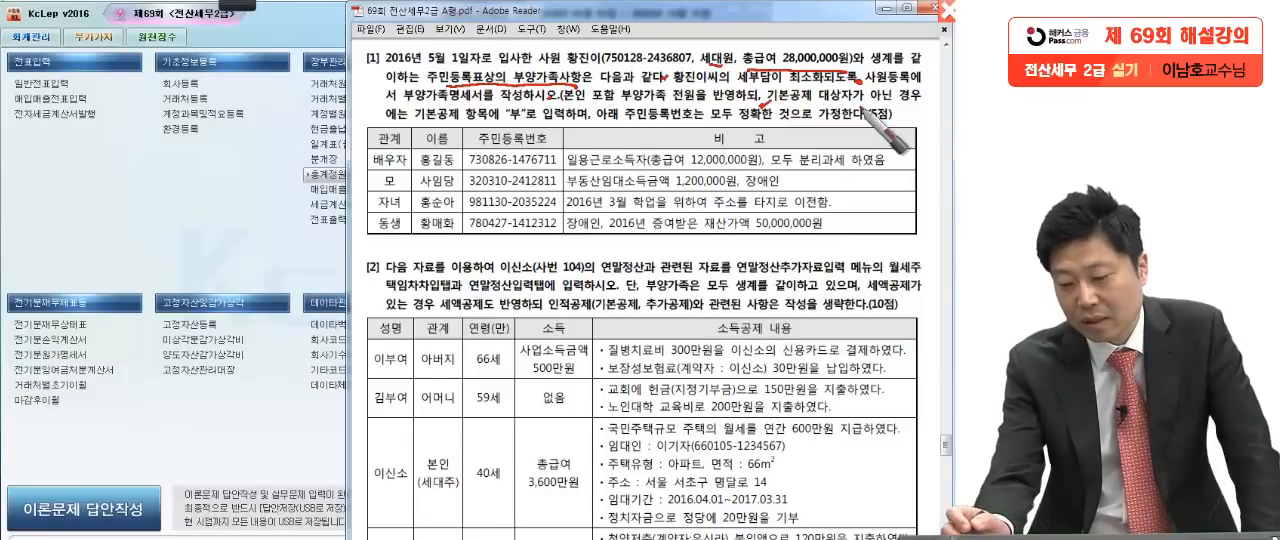
pyautogui.moveTo(502, 121); pyautogui.dragTo(520, 98)
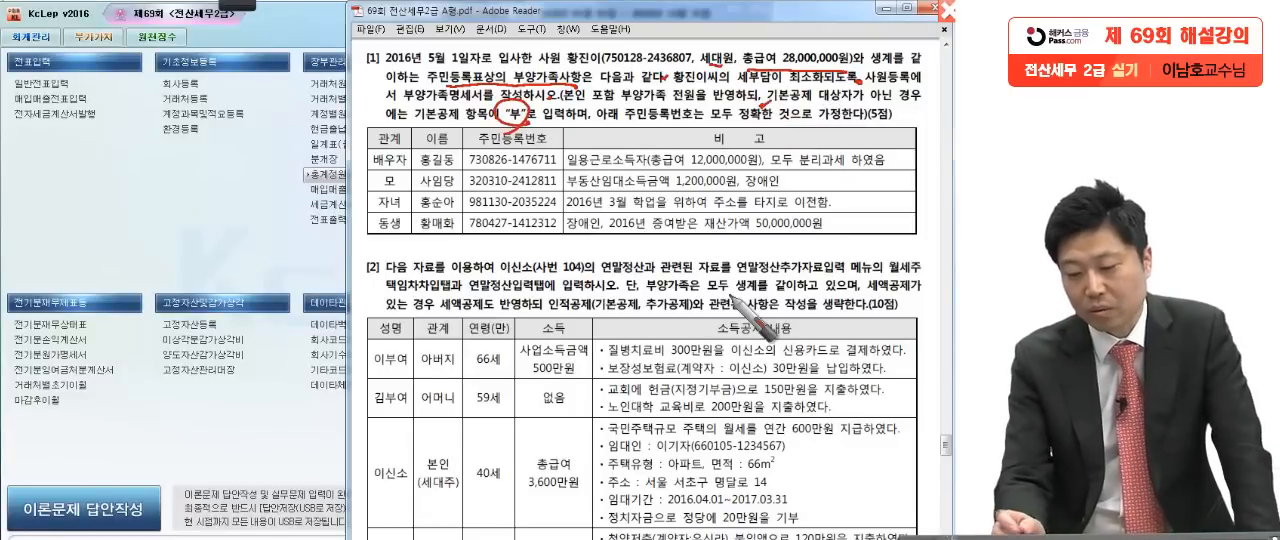
pyautogui.moveTo(589, 124); pyautogui.dragTo(645, 121)
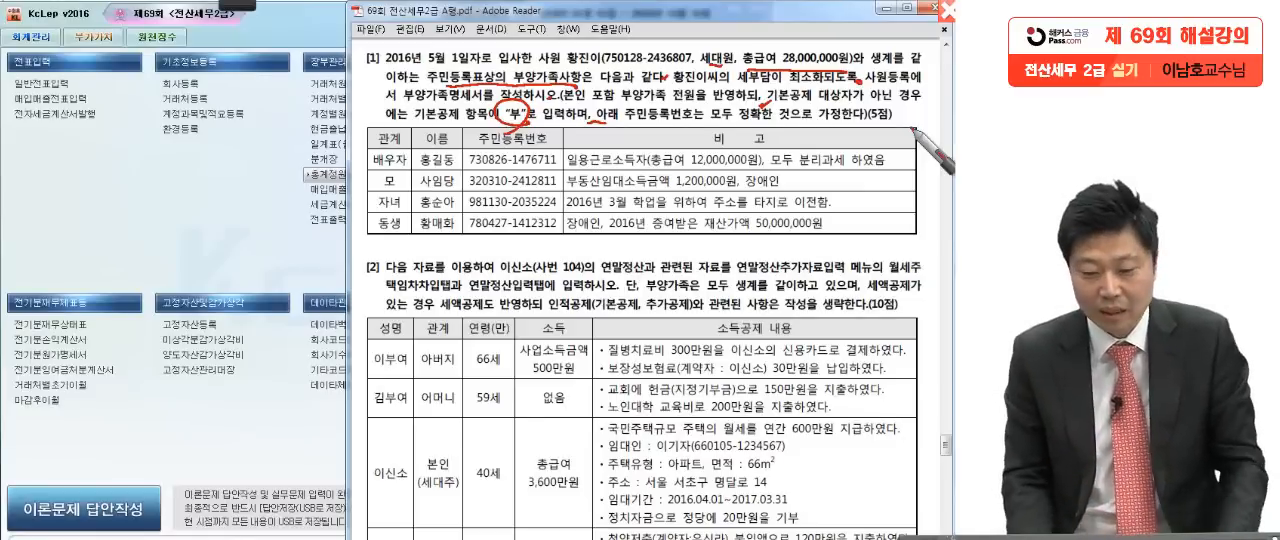
# Step: Open 사원등록 under 원천징수 and show the 부양가족명세 of the employee with 사번 1
pyautogui.click(228, 234)
pyautogui.click(161, 36)
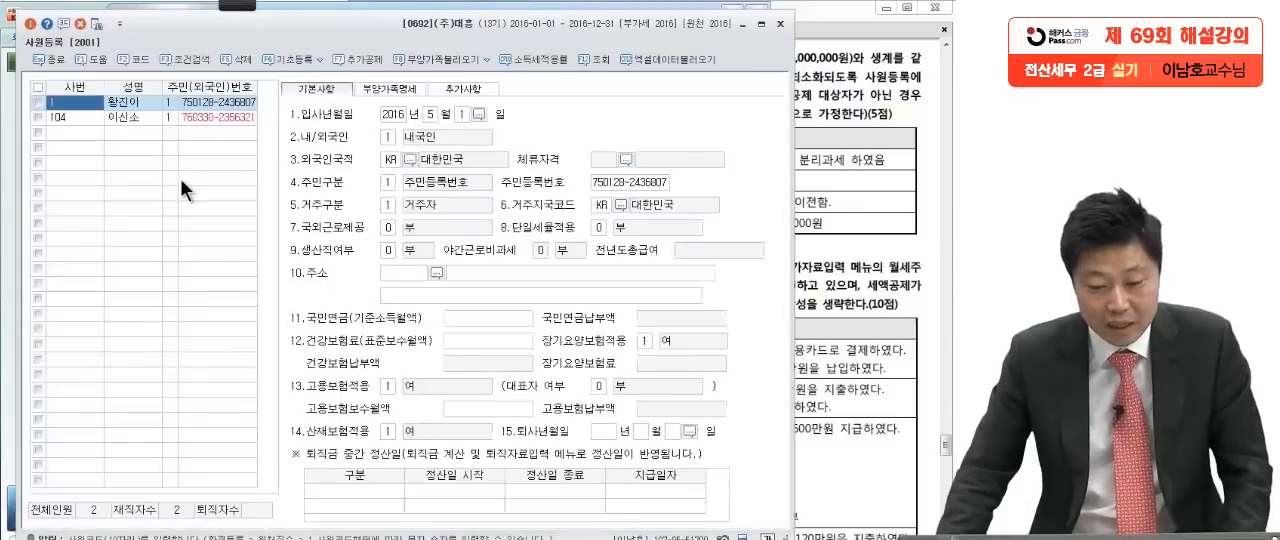
pyautogui.click(136, 104)
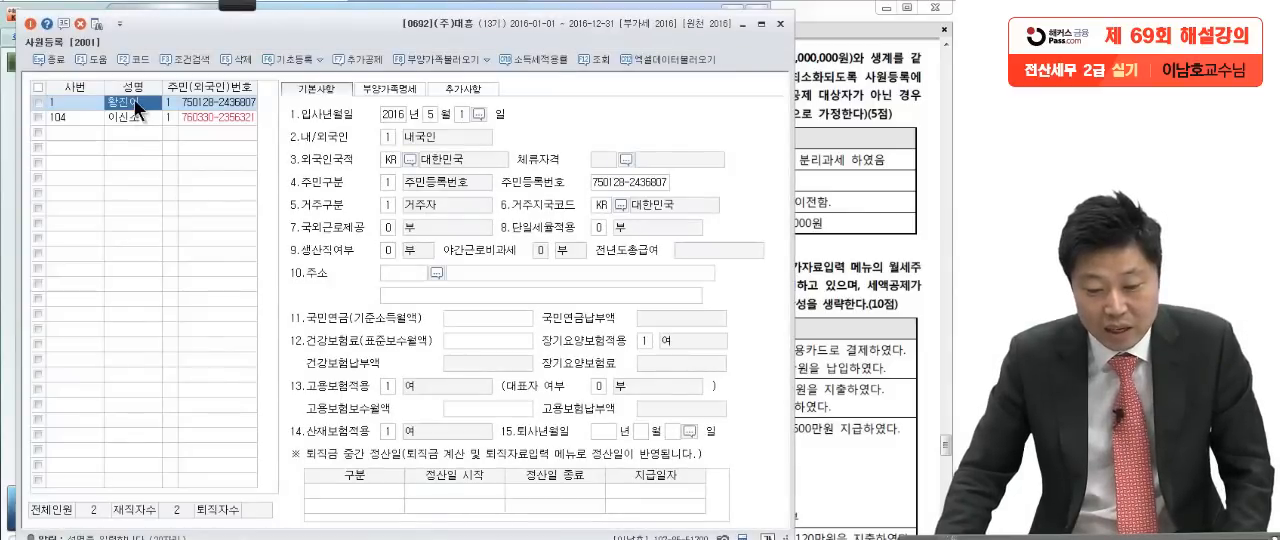
pyautogui.click(381, 87)
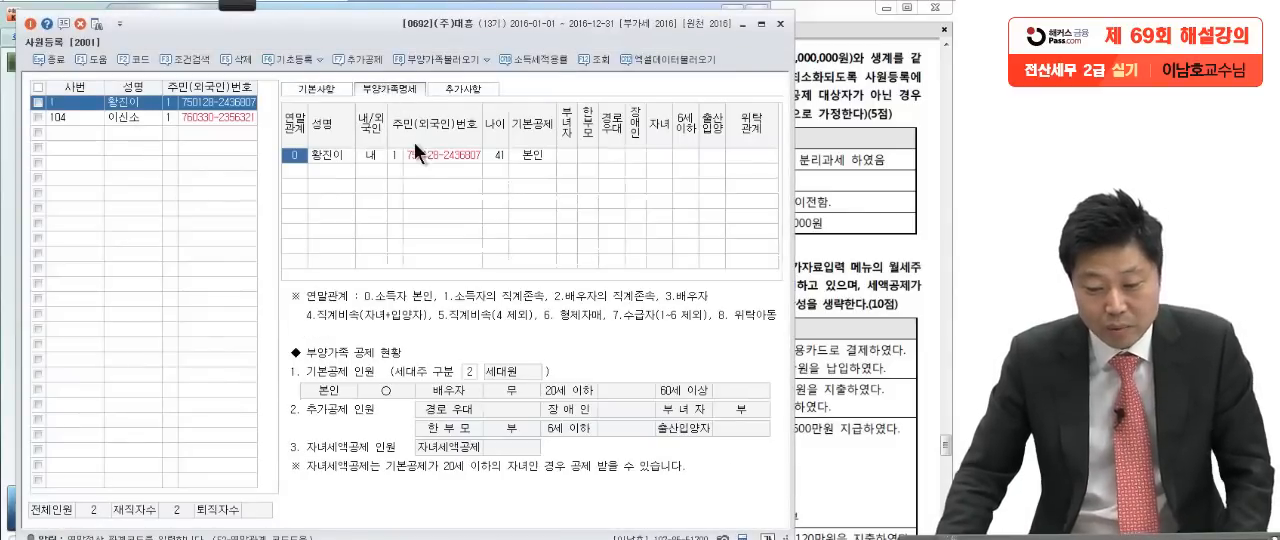
pyautogui.click(531, 155)
# Step: Recheck the employee's conditions in question [1] and set 부녀자 to 여 on the 본인 row of 부양가족명세
pyautogui.click(866, 158)
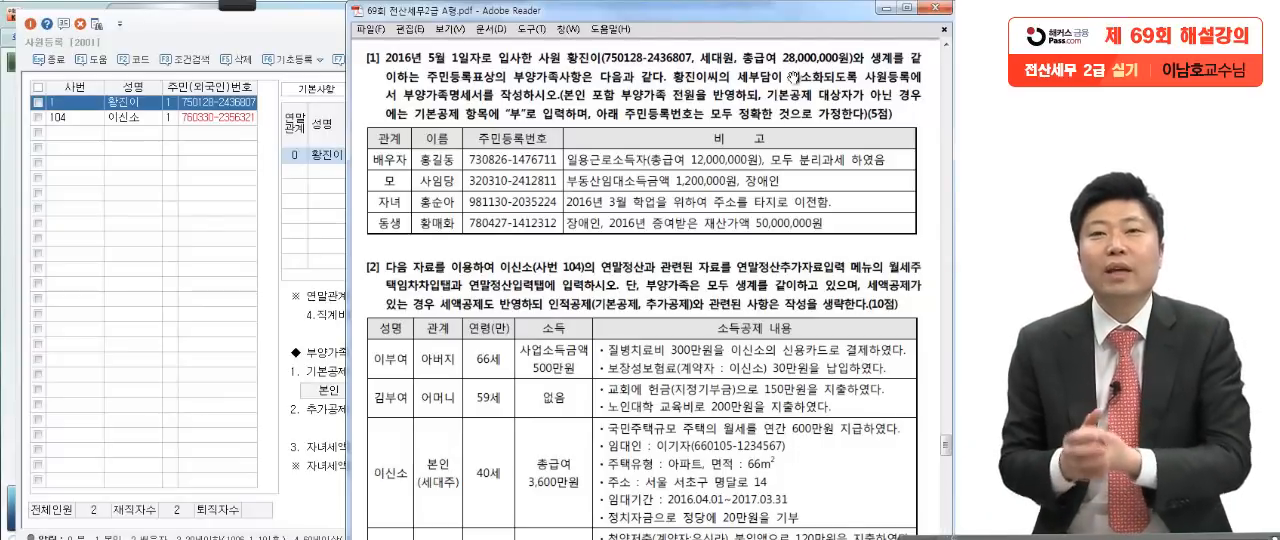
pyautogui.click(329, 153)
pyautogui.click(565, 154)
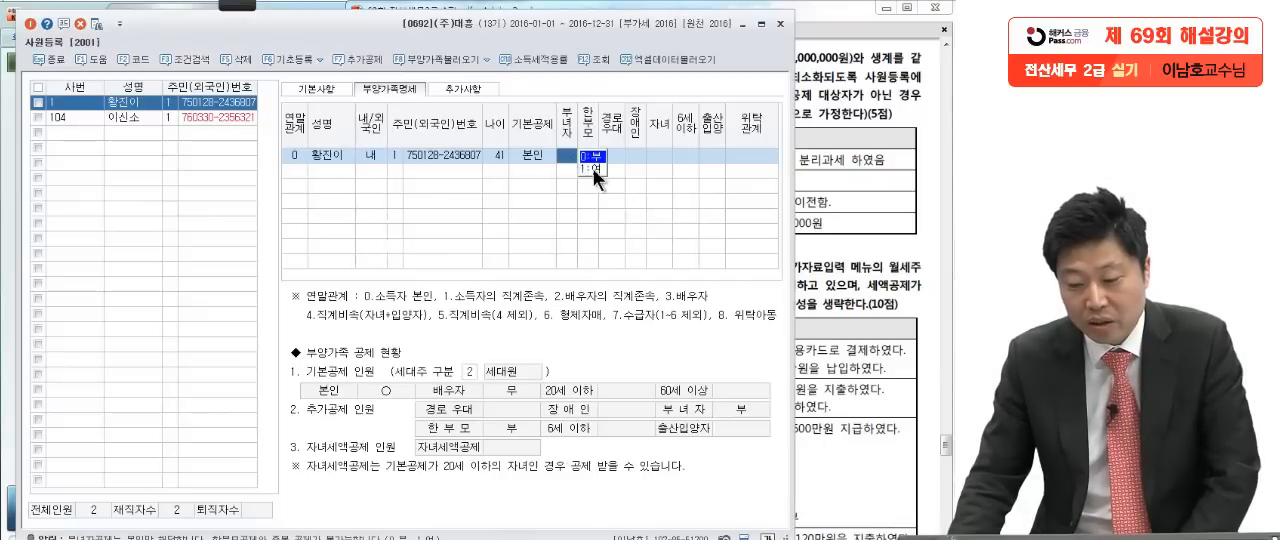
pyautogui.click(592, 168)
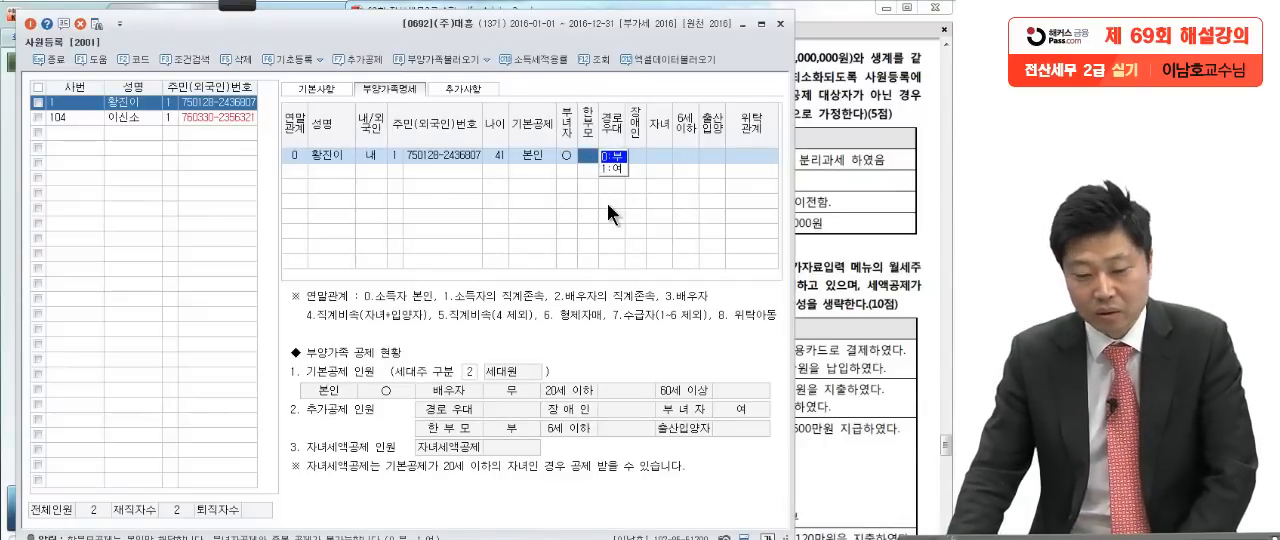
pyautogui.click(294, 168)
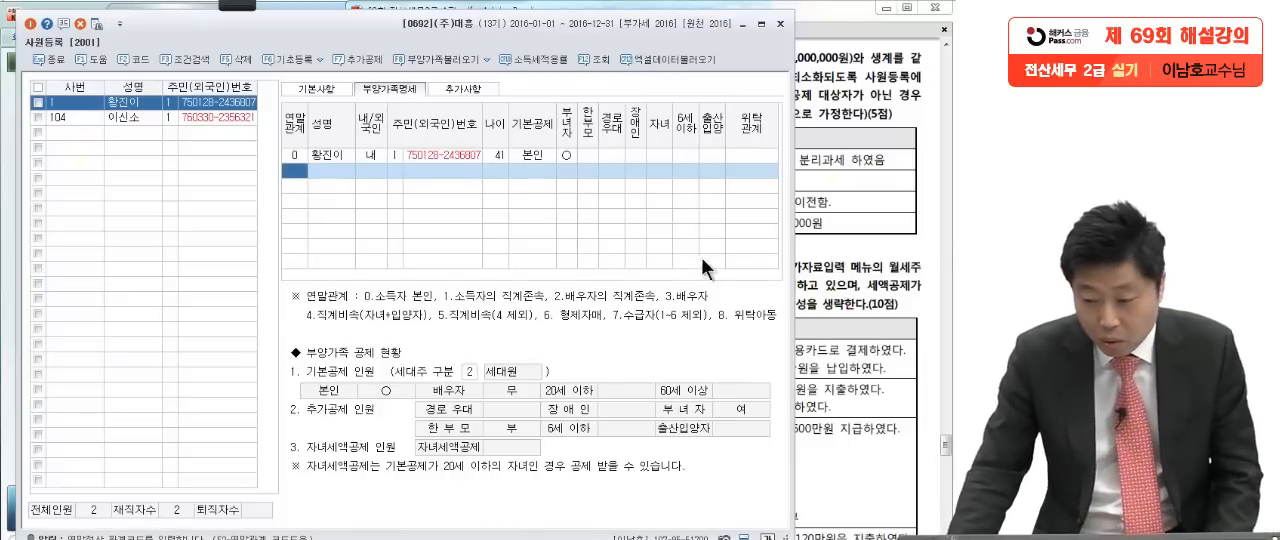
# Step: Add a 부양가족명세 row with 연말관계 3 (배우자), entering the spouse's name, 내국인 status and 주민등록번호 as the ID type
pyautogui.click(812, 244)
pyautogui.click(234, 246)
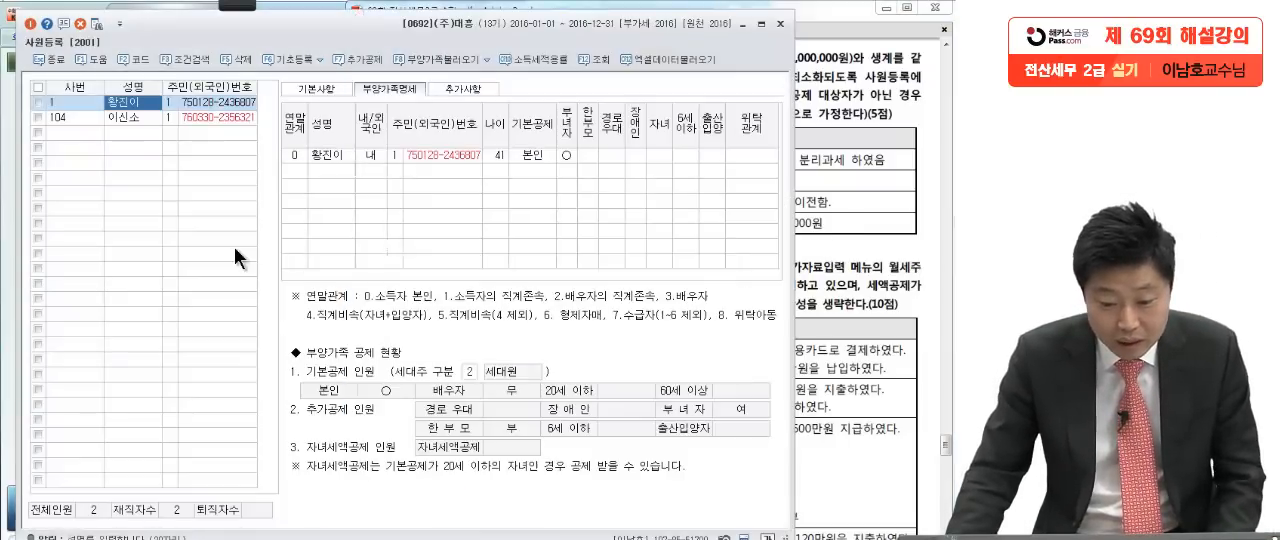
pyautogui.click(301, 174)
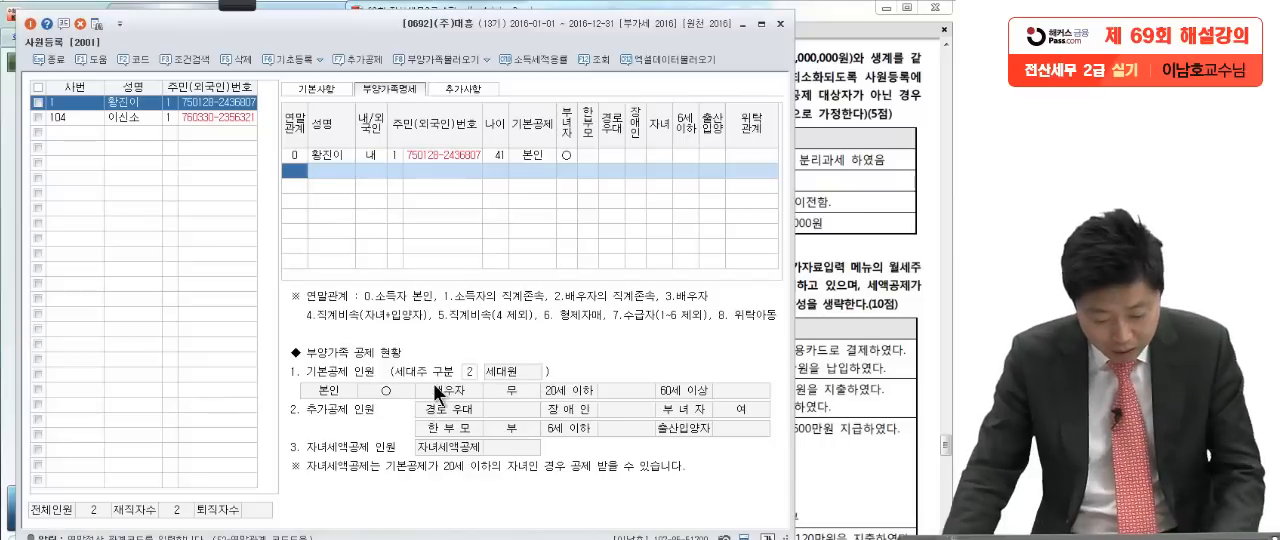
pyautogui.press('F2')
pyautogui.click(366, 238)
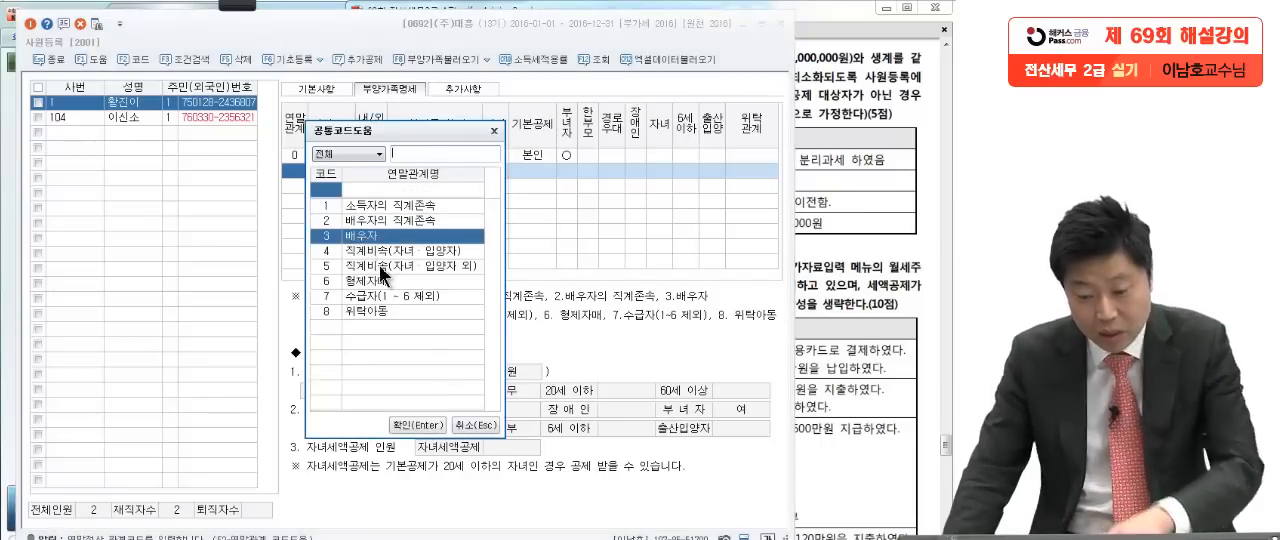
pyautogui.press('Return')
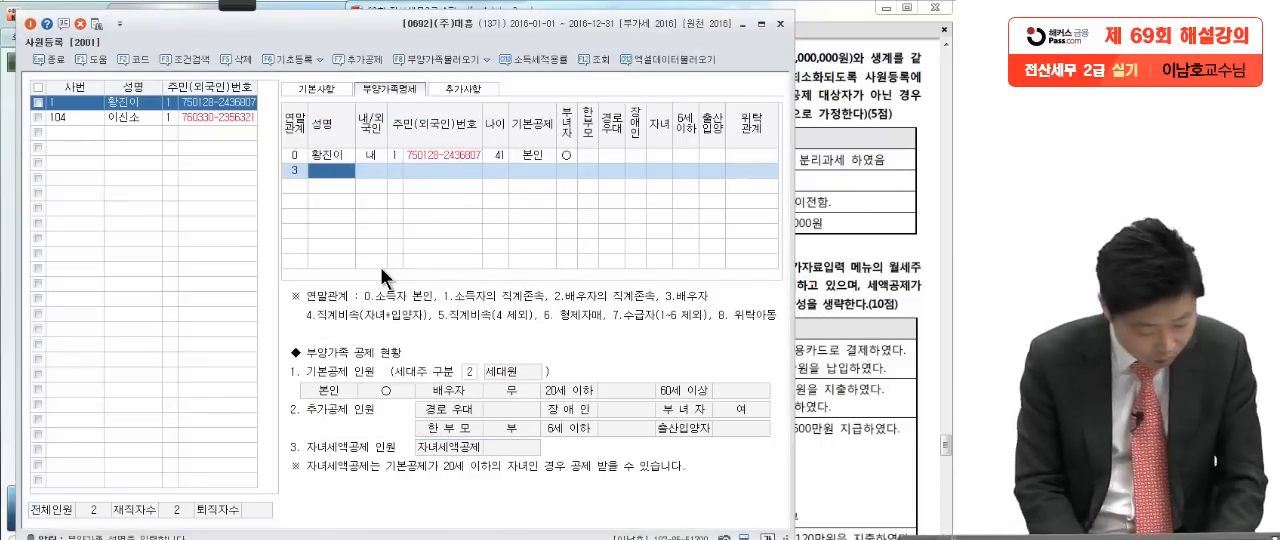
pyautogui.write('홍길동')
pyautogui.press('Return')
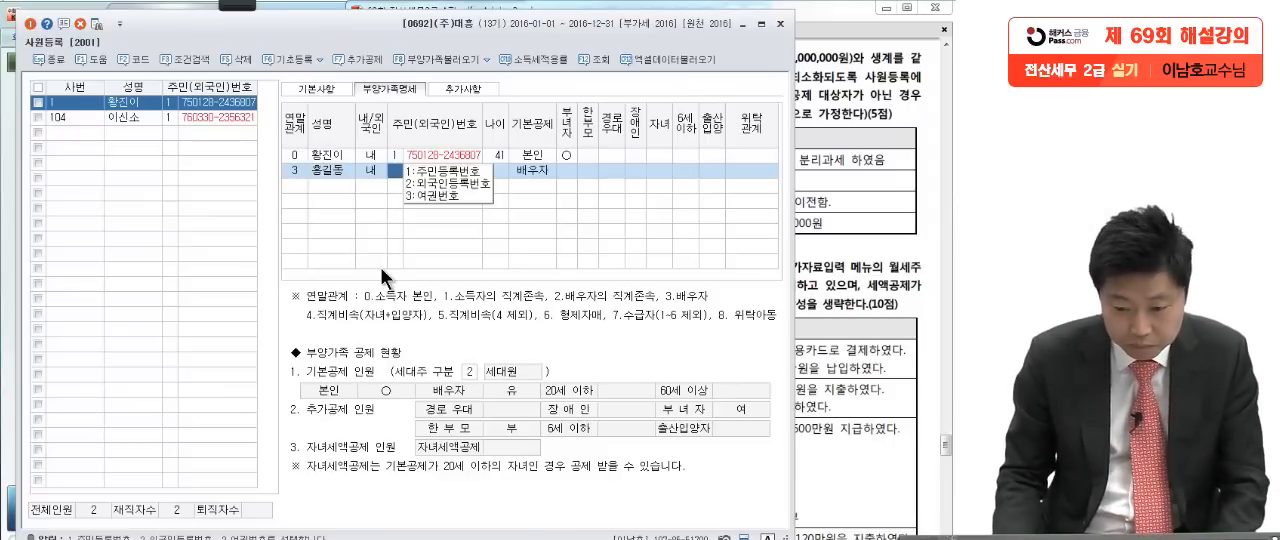
pyautogui.press('Return')
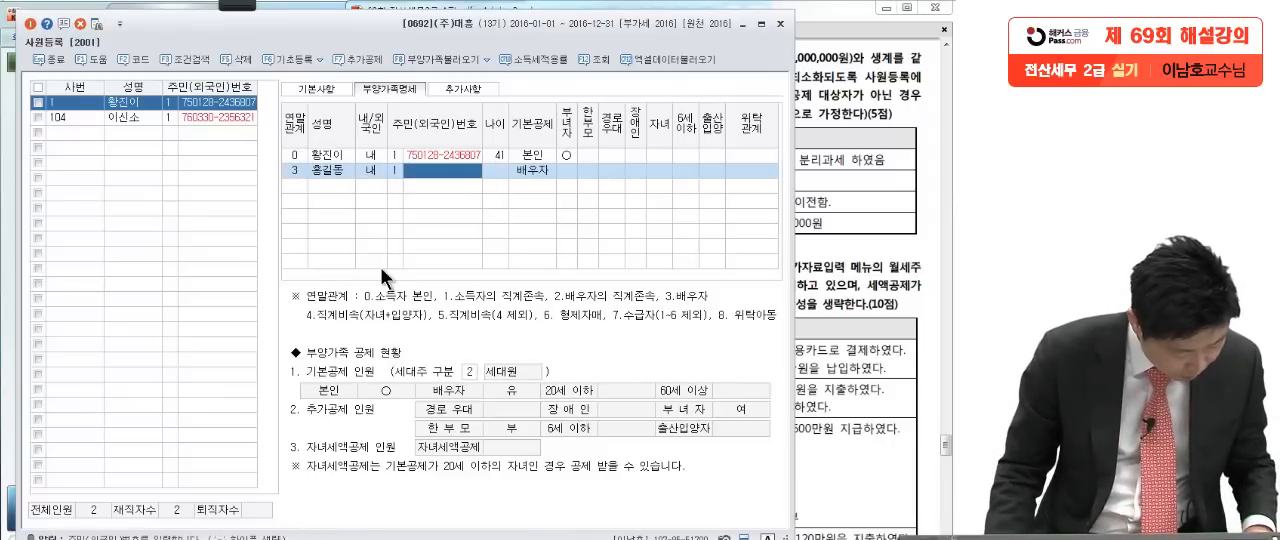
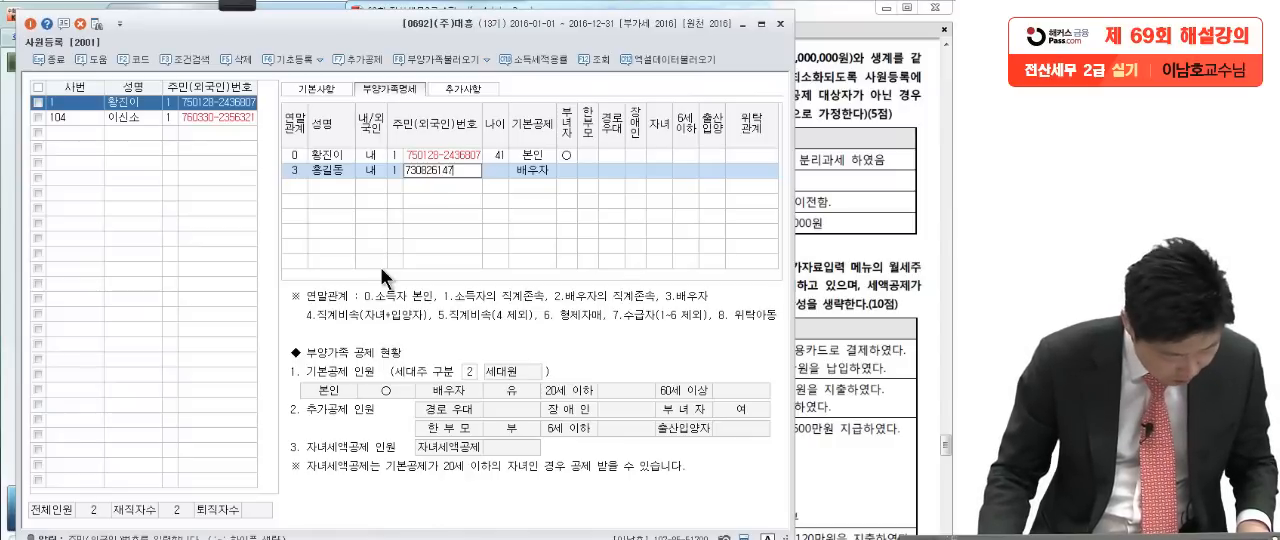
# Step: Enter the spouse's 주민등록번호 as given in question [1]
pyautogui.press('Return')
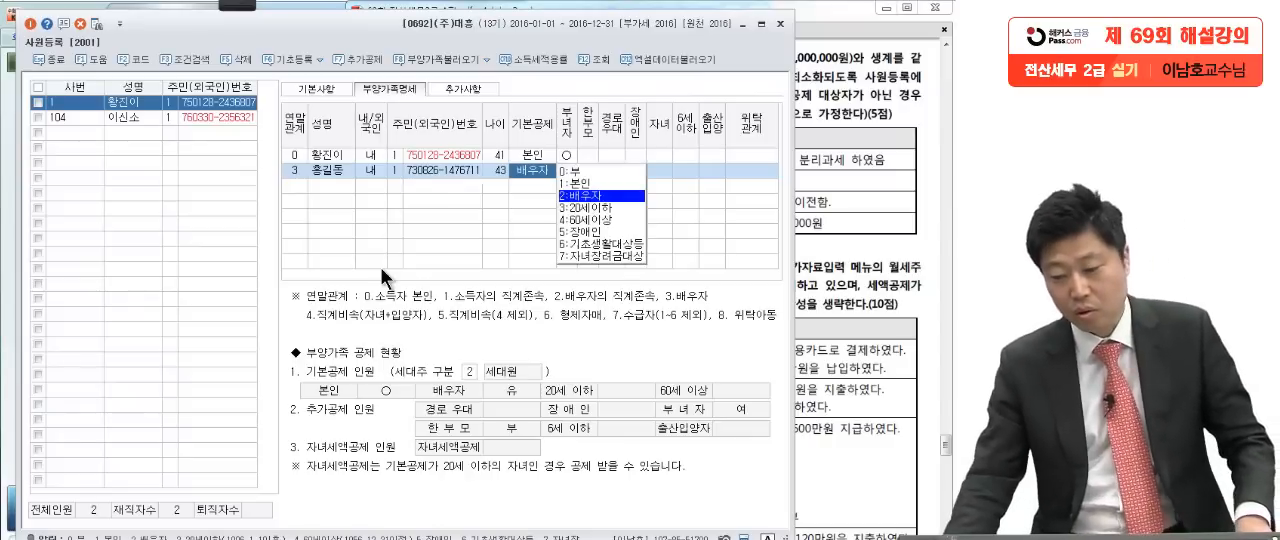
# Step: Check the spouse's income condition in question [1] and set 기본공제 on that row to 2:배우자
pyautogui.click(816, 268)
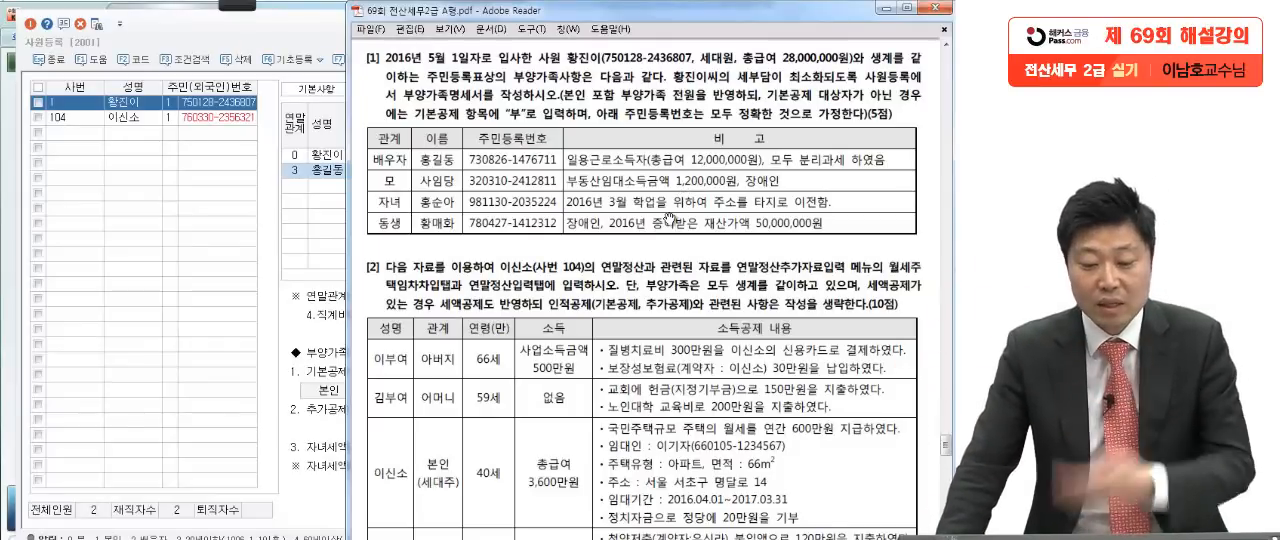
pyautogui.click(312, 243)
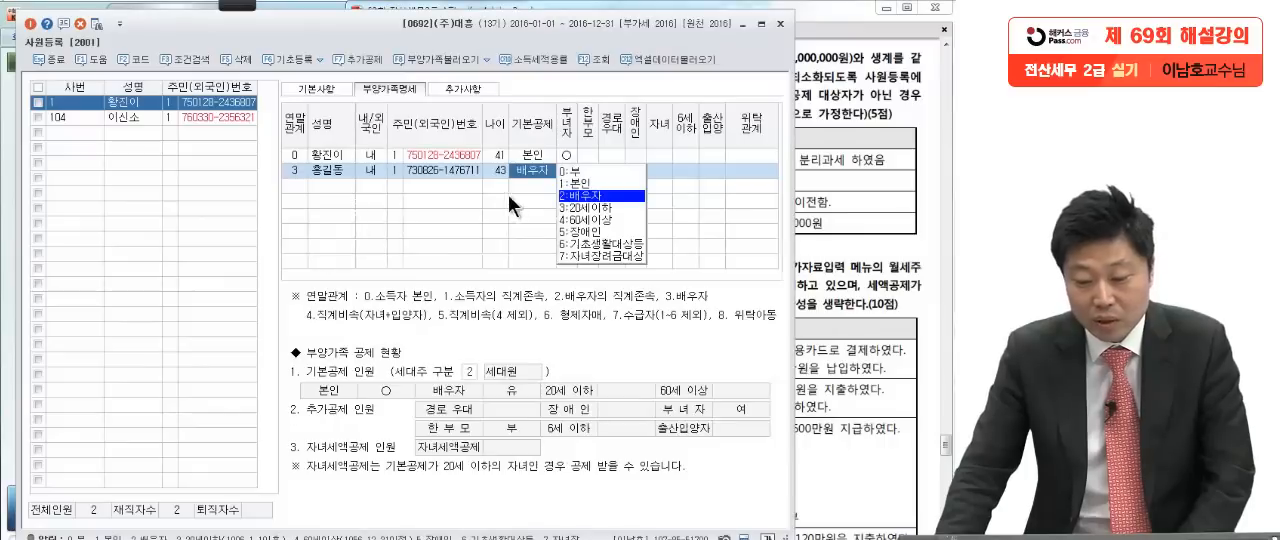
pyautogui.click(581, 195)
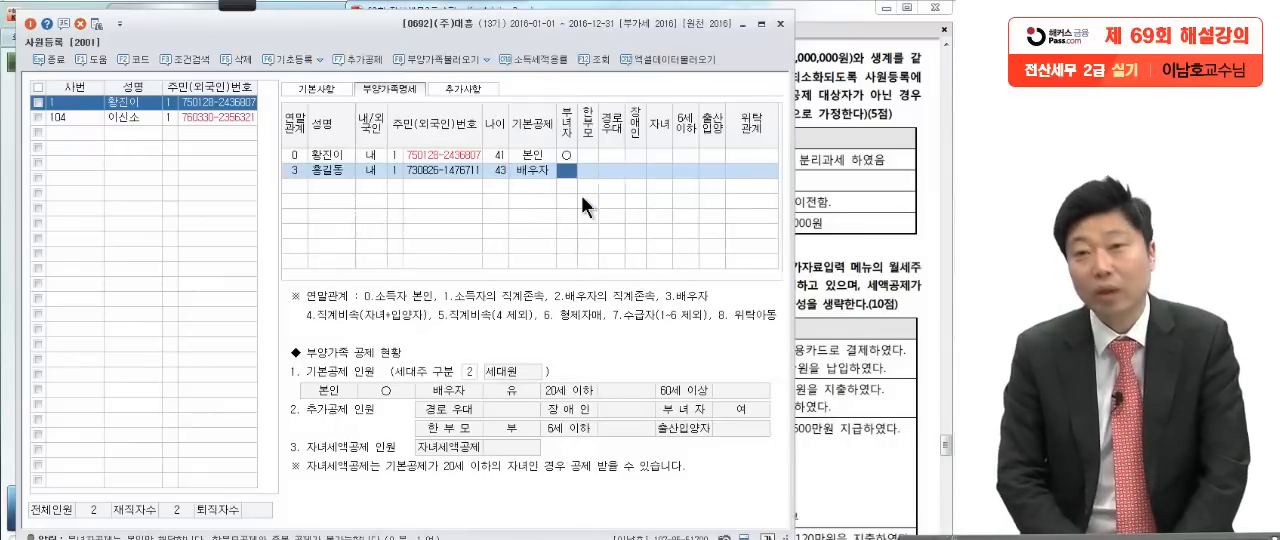
# Step: Add the mother from question [1] with 연말관계 1 (소득자의 직계존속), her name, 내국인 status and 주민등록번호 as the ID type
pyautogui.click(828, 244)
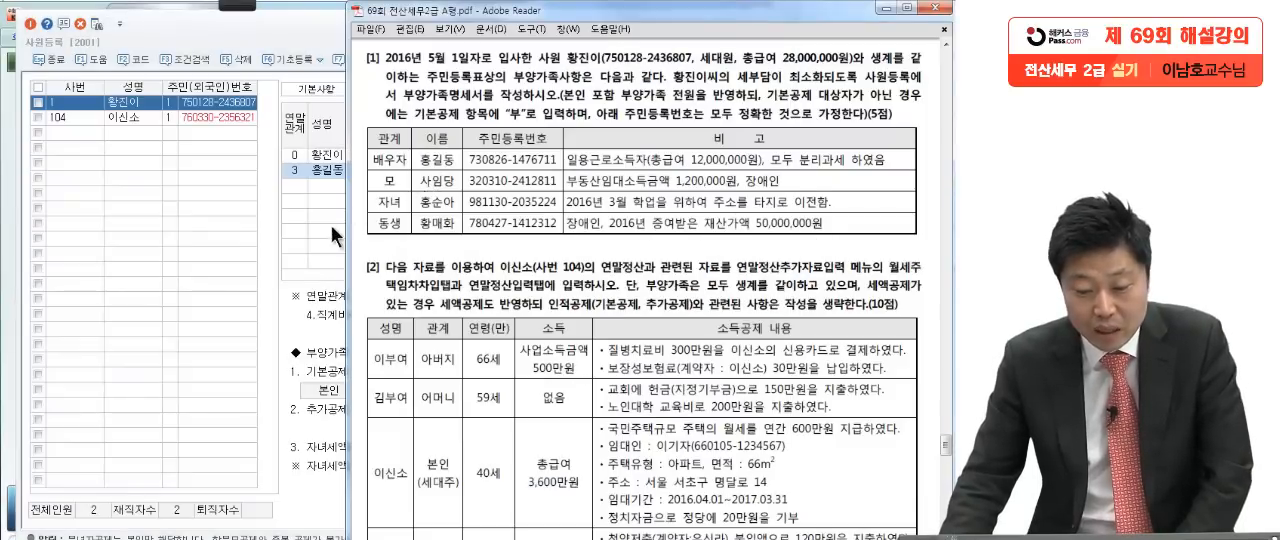
pyautogui.click(294, 187)
pyautogui.press('F2')
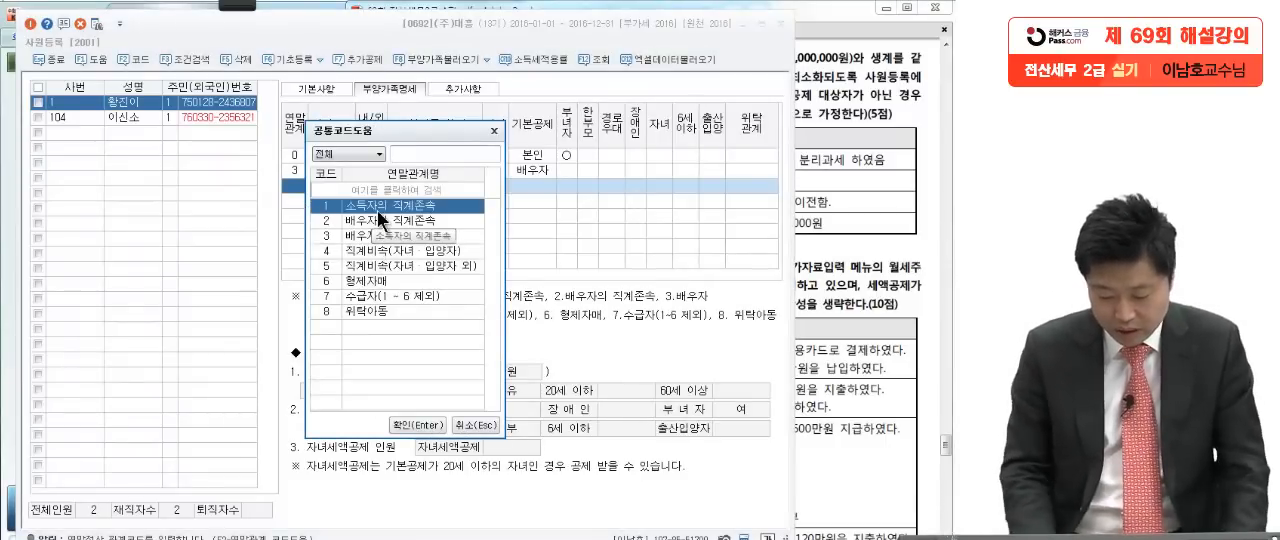
pyautogui.doubleClick(377, 207)
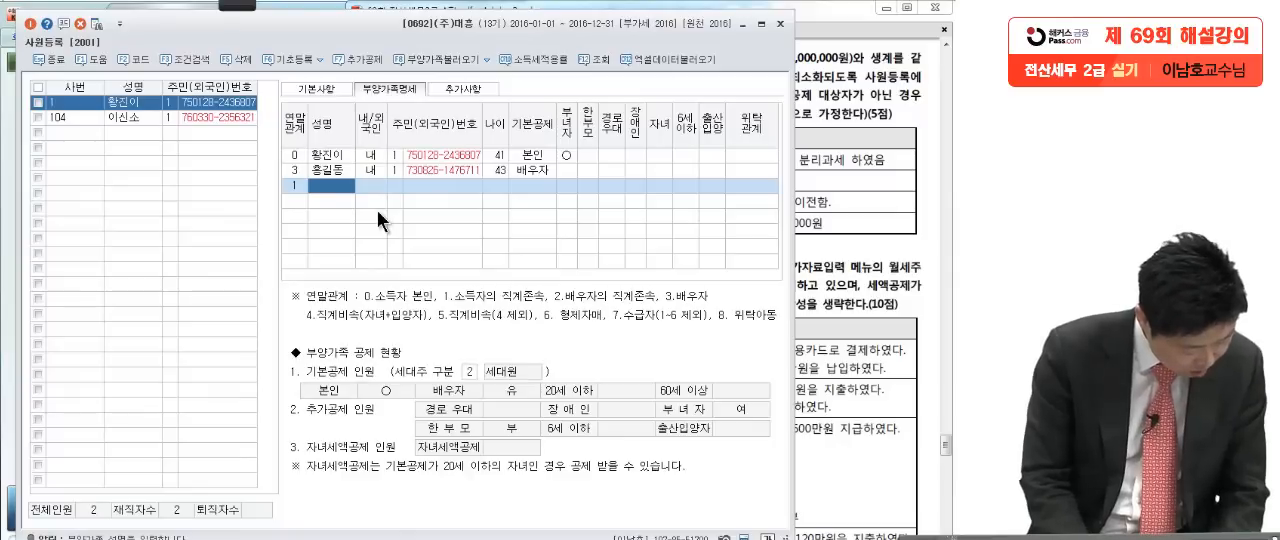
pyautogui.write('사임당')
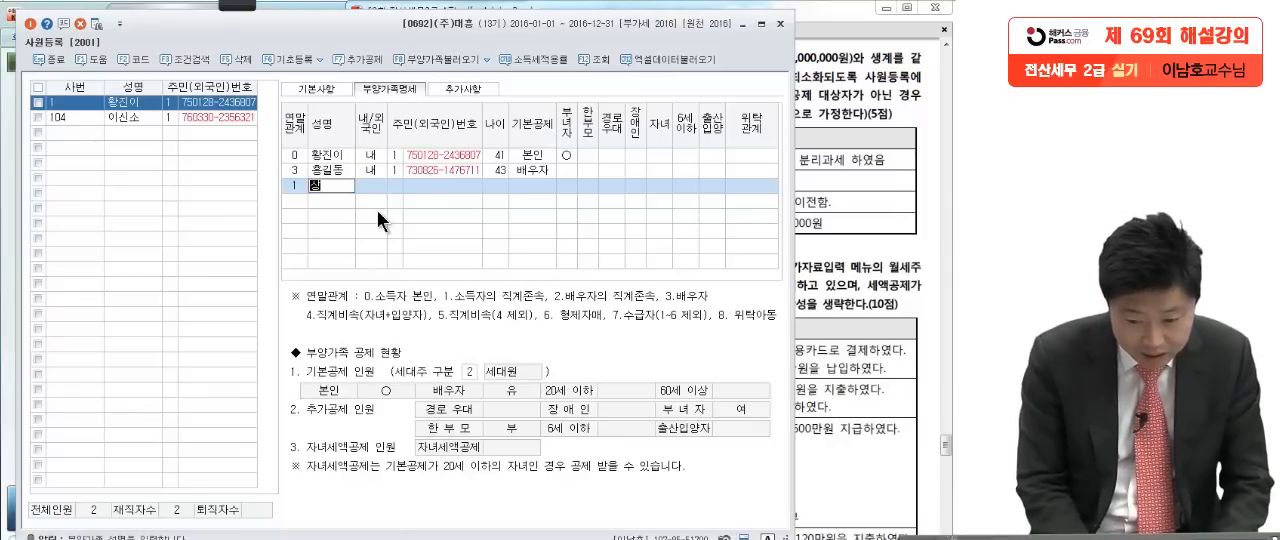
pyautogui.press('Return')
pyautogui.press('Return')
pyautogui.press('Return')
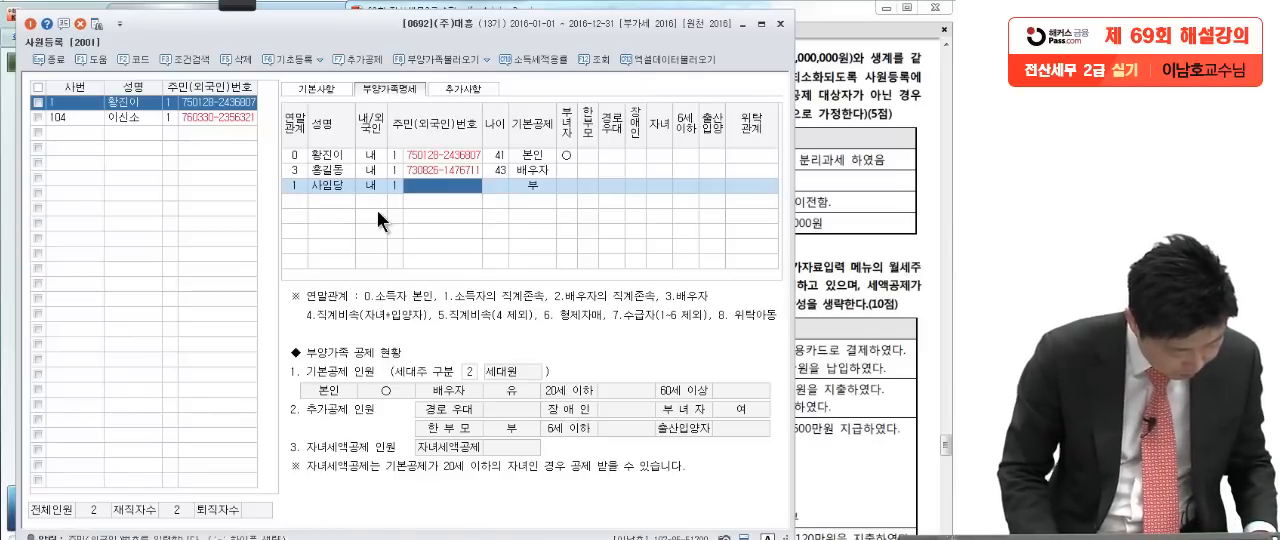
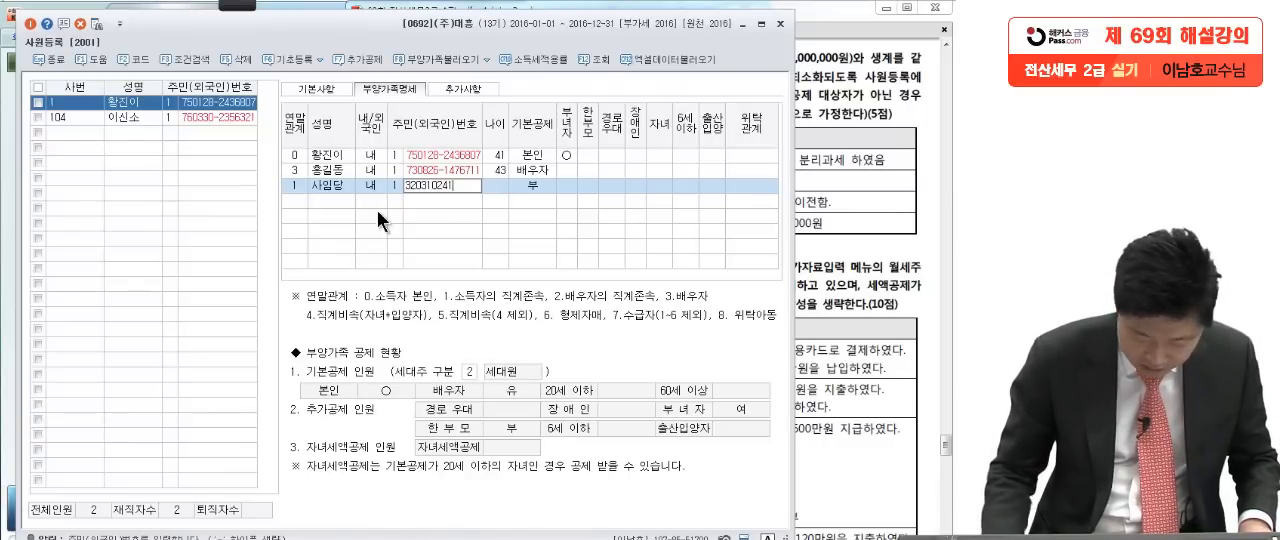
# Step: Enter the mother's 주민등록번호 as given in question [1]
pyautogui.press('Return')
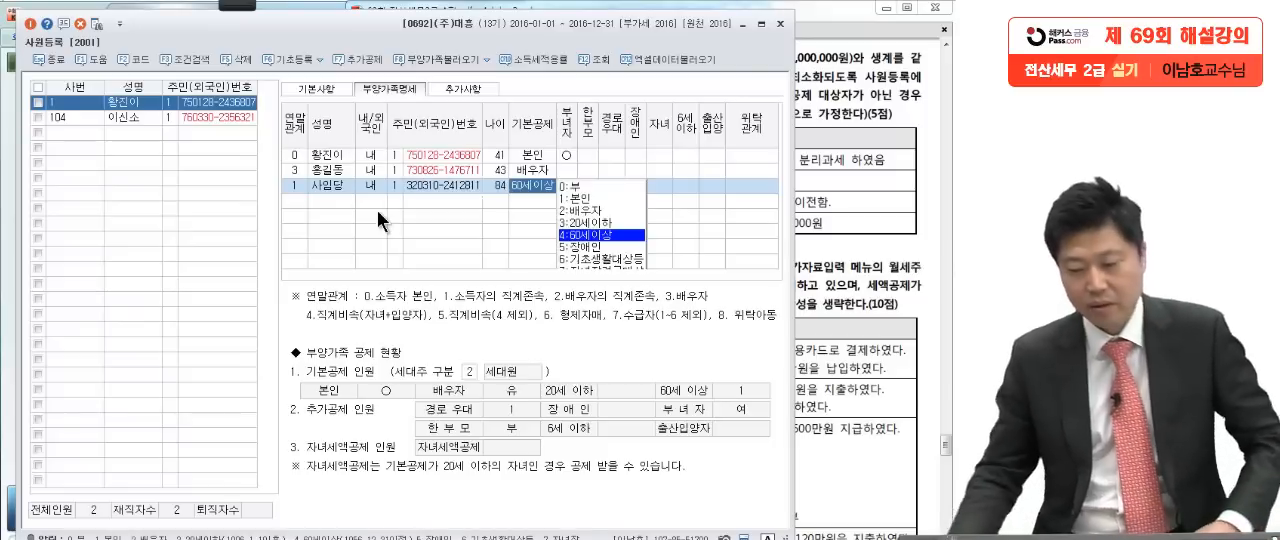
# Step: Compare the mother's income and disability conditions in question [1] with her age and 기본공제 choice in 부양가족명세
pyautogui.click(806, 214)
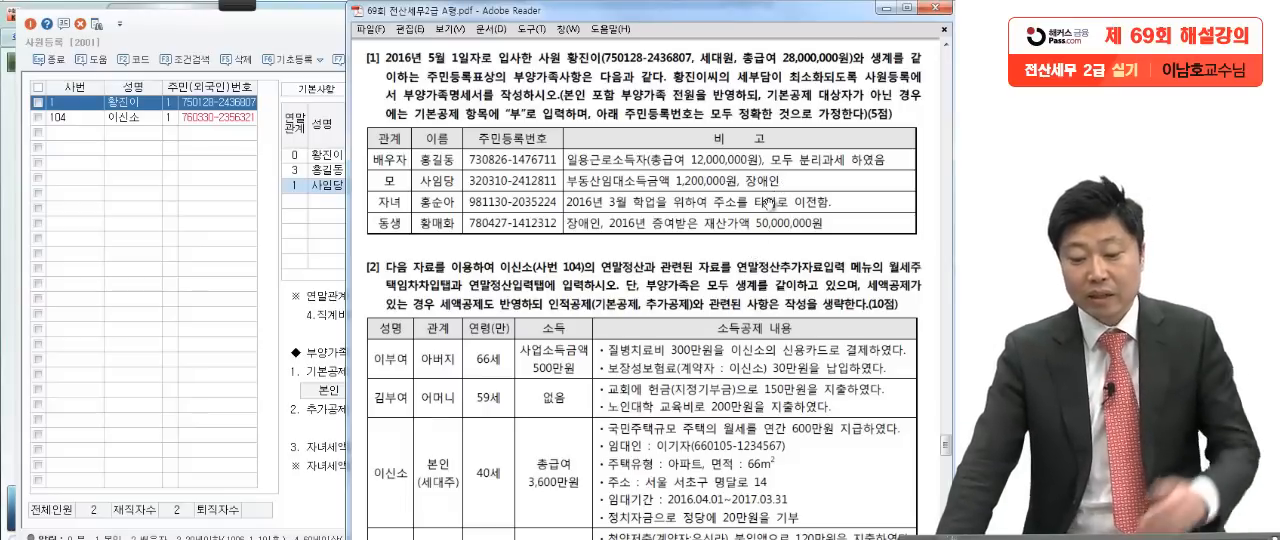
pyautogui.click(298, 217)
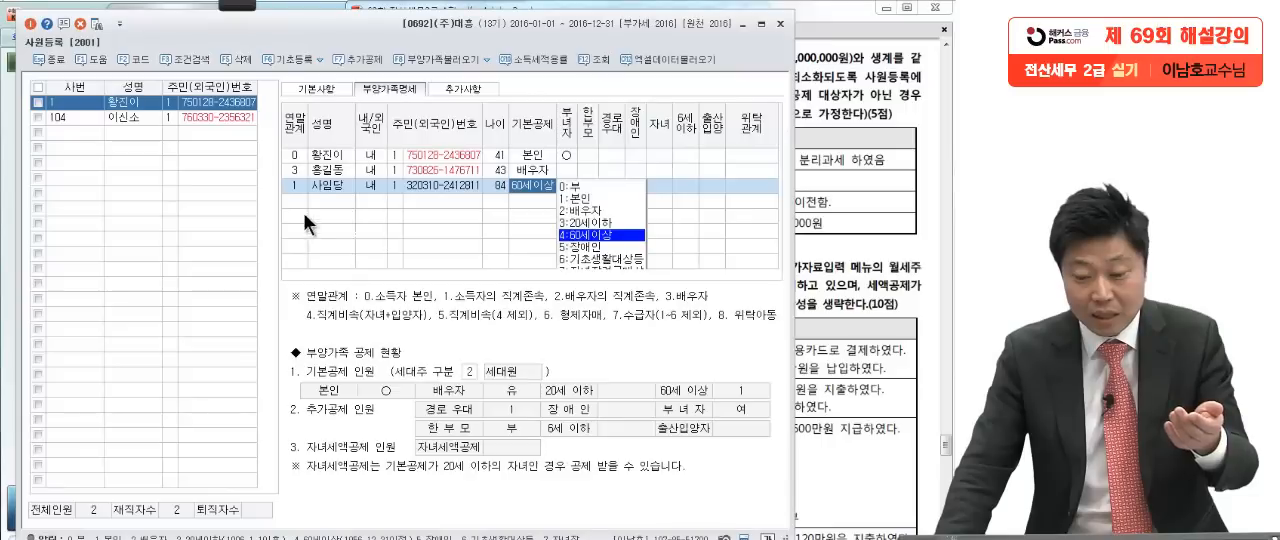
pyautogui.click(336, 182)
pyautogui.click(500, 188)
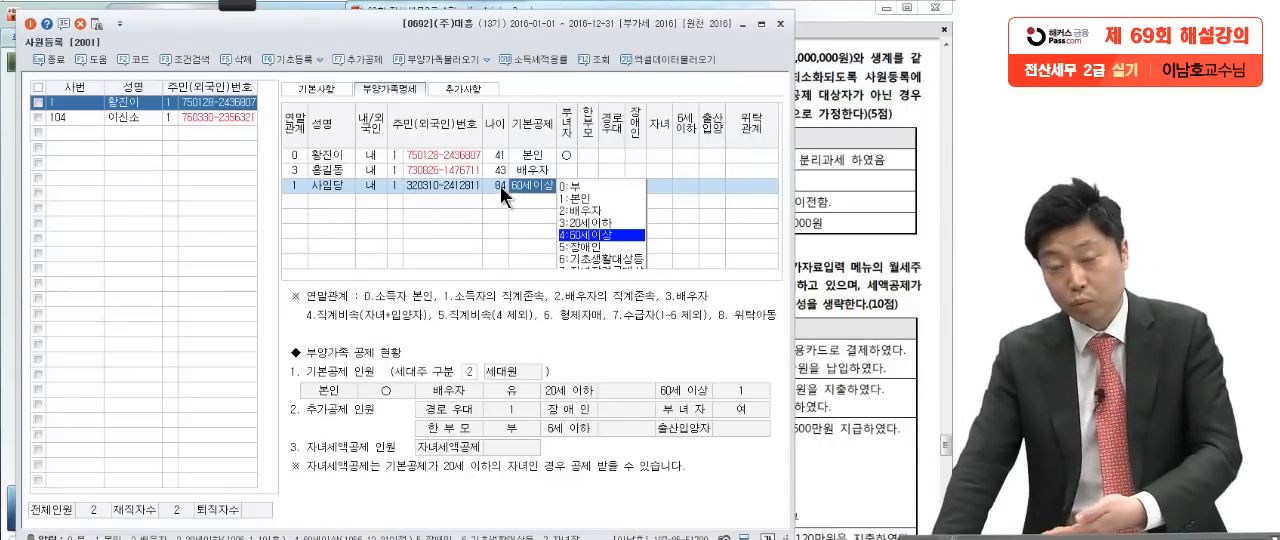
pyautogui.click(846, 198)
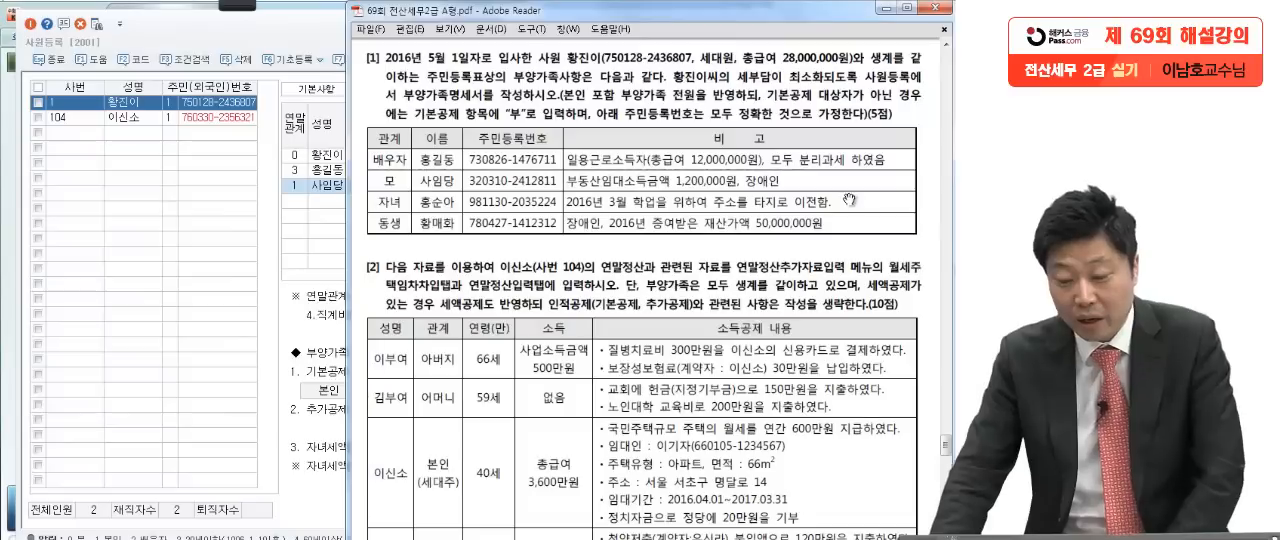
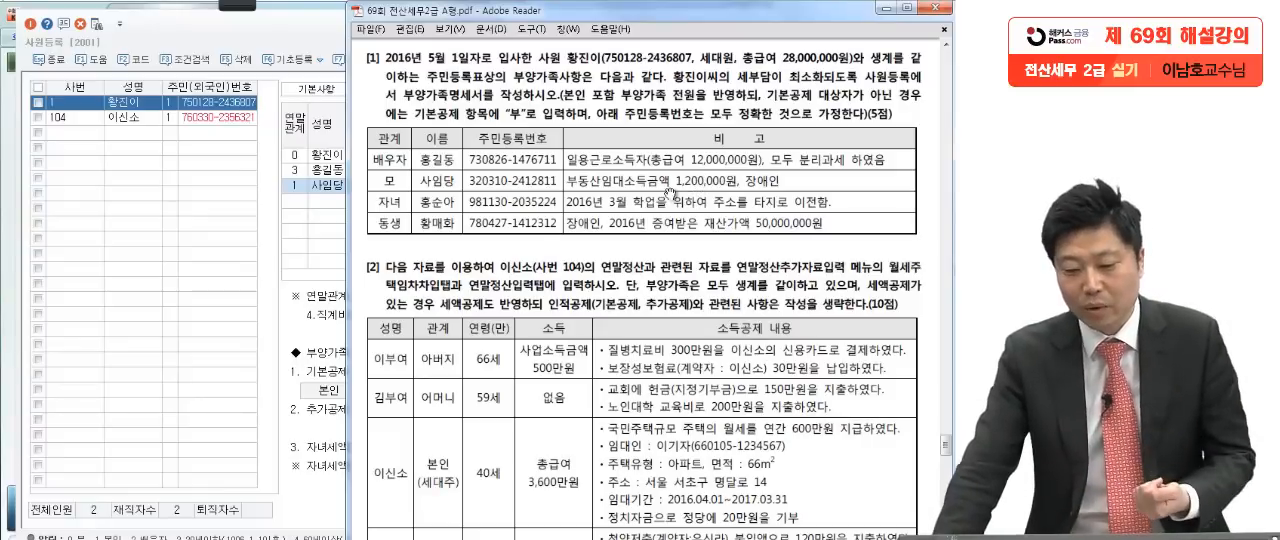
# Step: Recheck the mother's conditions in question [1] and set 기본공제 on her row to 0:부
pyautogui.click(334, 186)
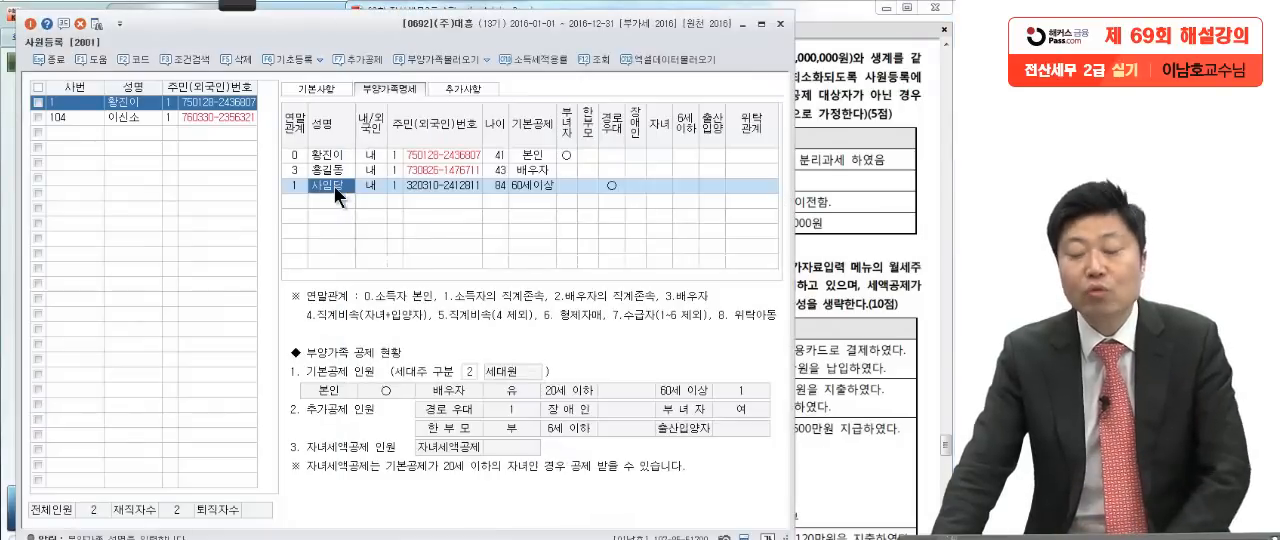
pyautogui.click(800, 190)
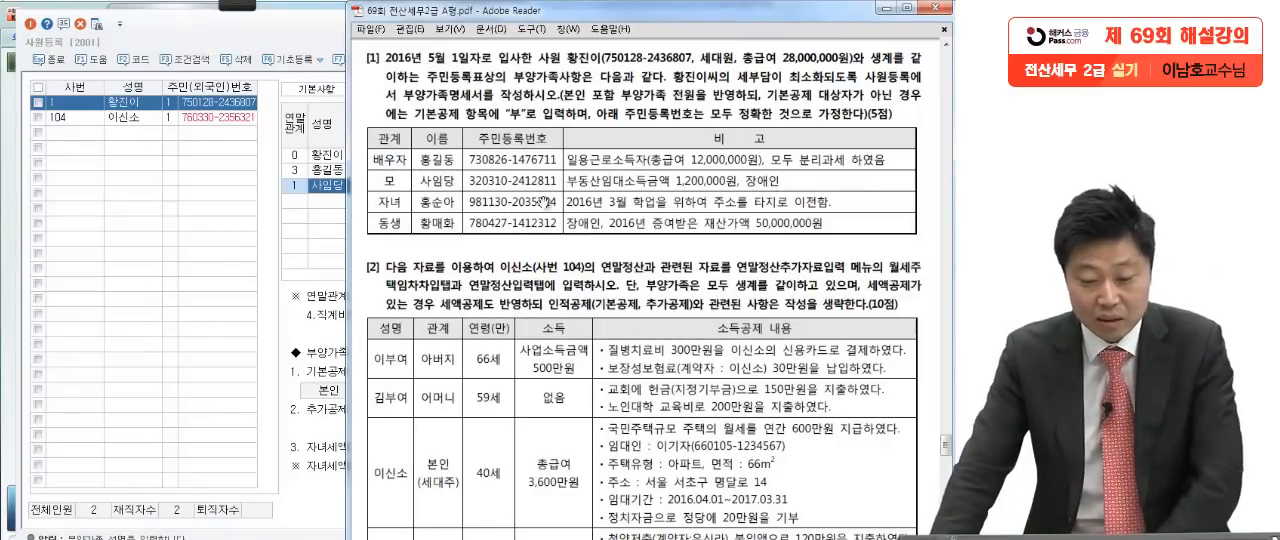
pyautogui.click(332, 185)
pyautogui.click(520, 185)
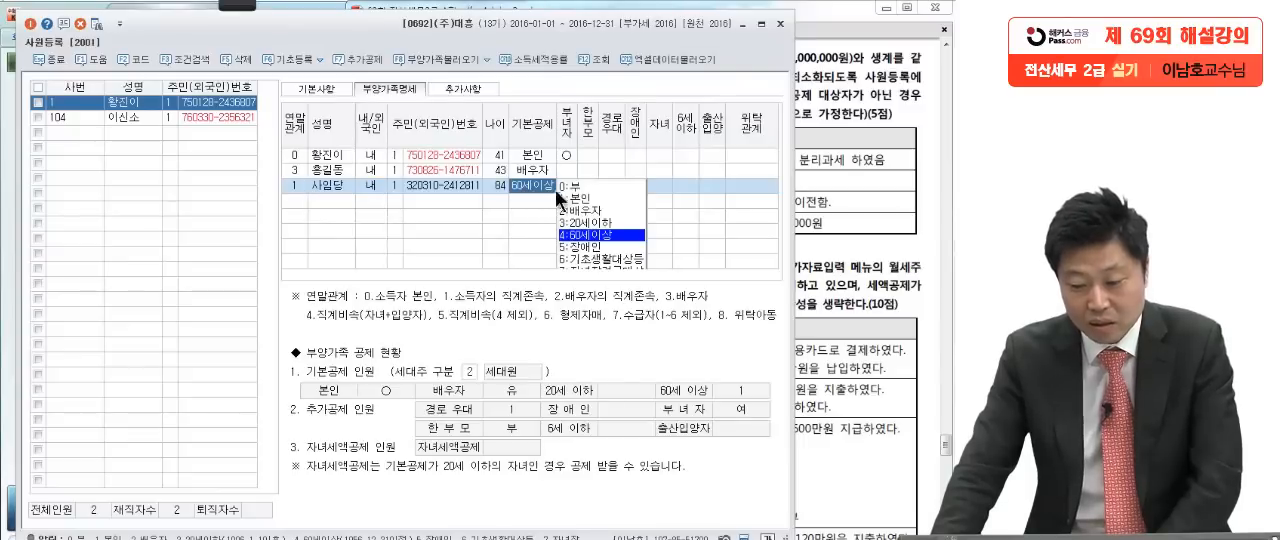
pyautogui.click(573, 188)
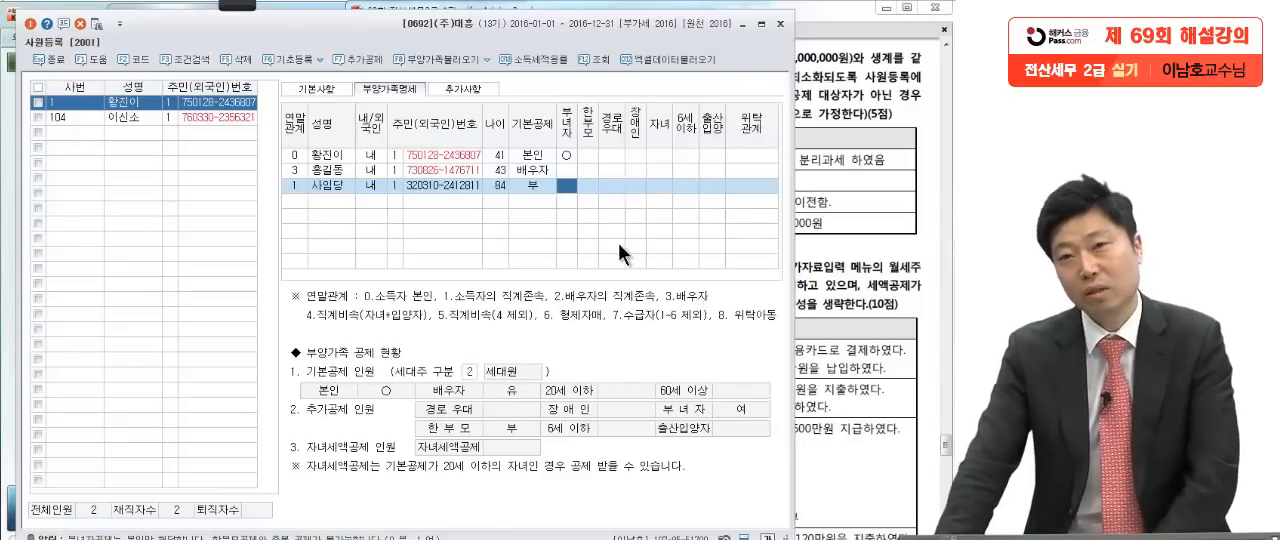
# Step: Add the child from question [1] with 연말관계 4 (직계비속(자녀·입양자)), the child's name, 내국인 status and 주민등록번호 as the ID type
pyautogui.click(846, 204)
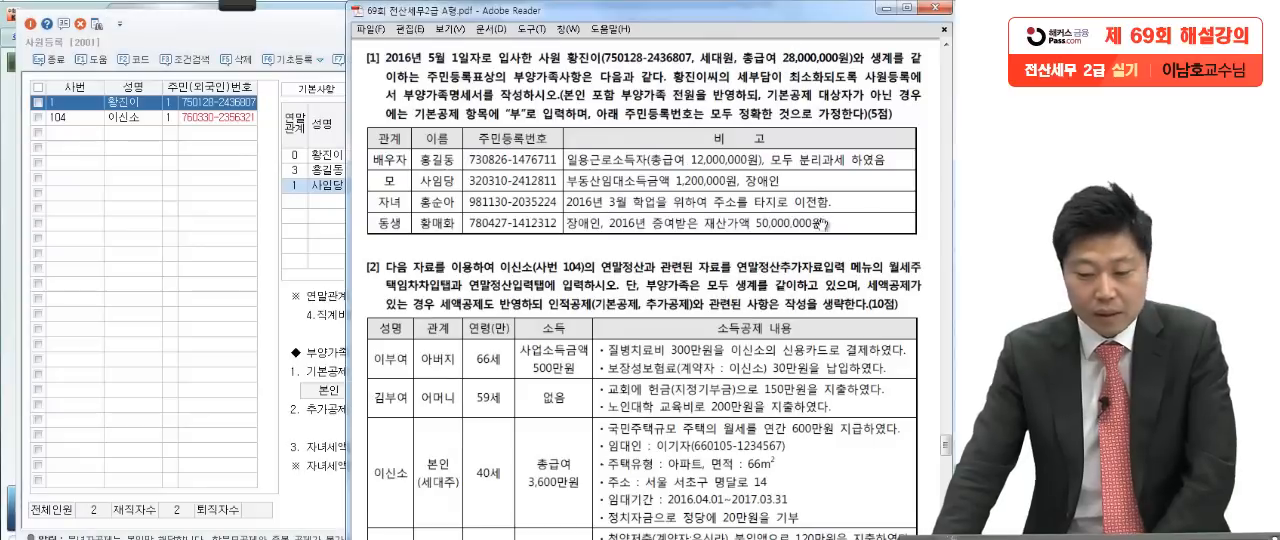
pyautogui.click(298, 201)
pyautogui.press('F2')
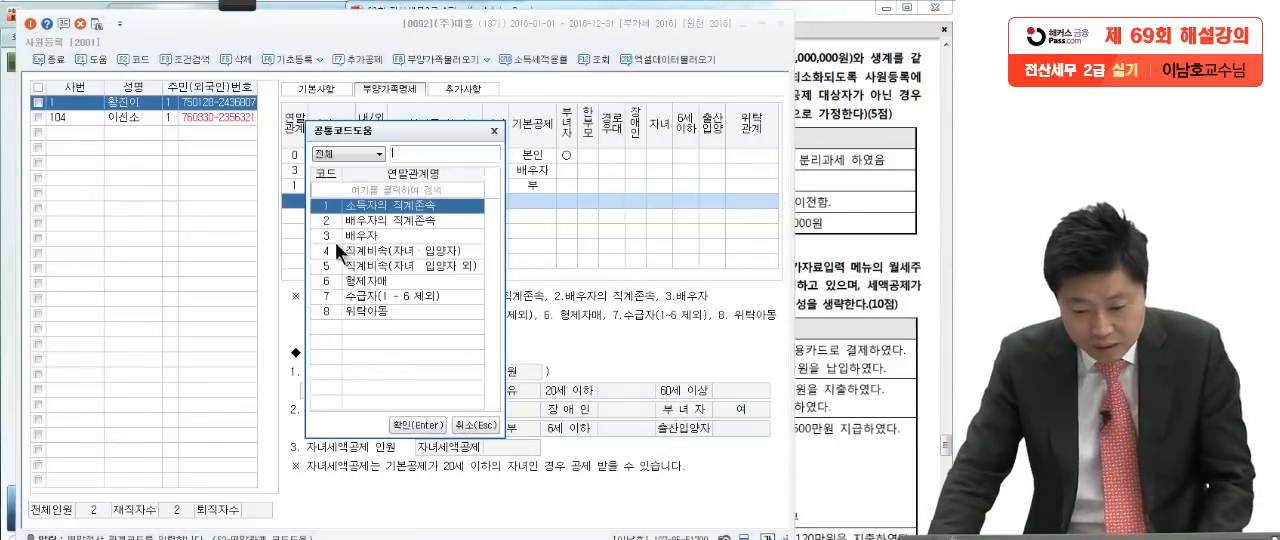
pyautogui.click(375, 250)
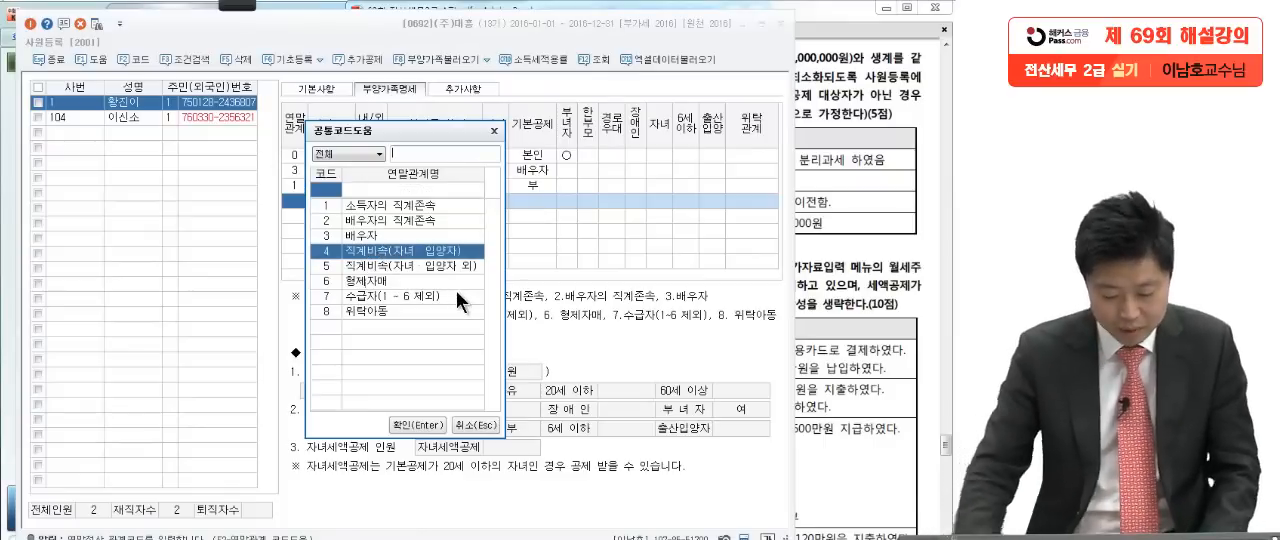
pyautogui.press('Return')
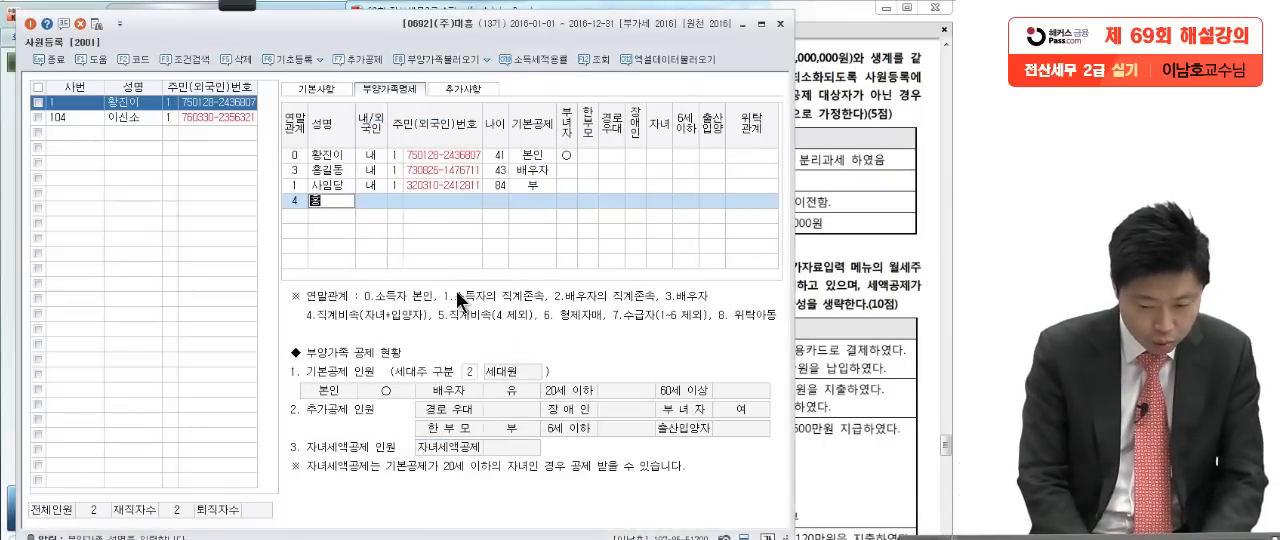
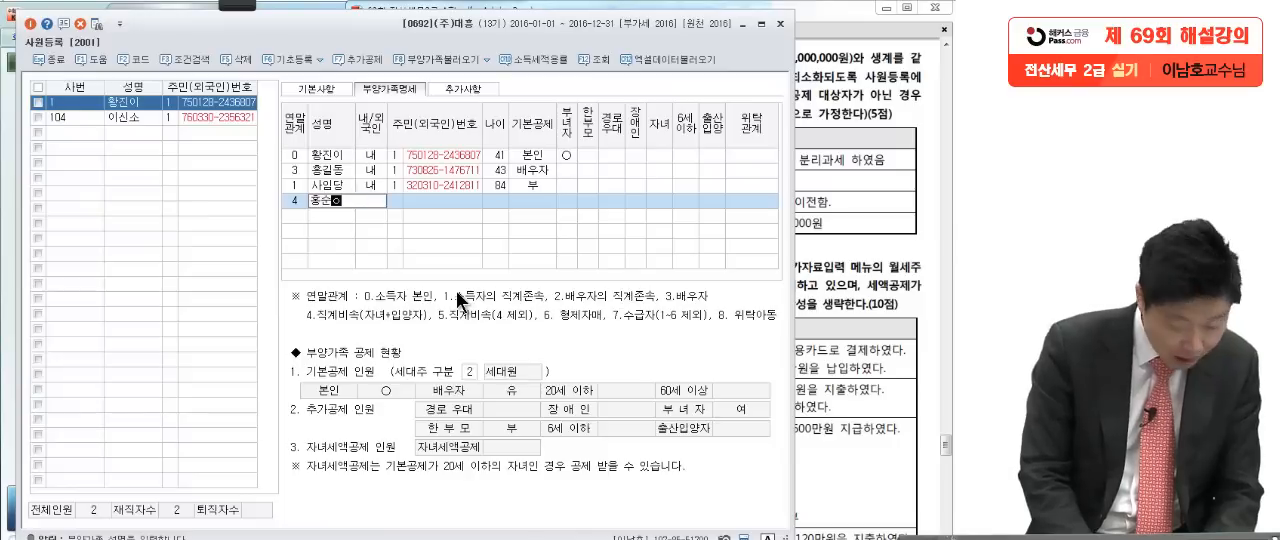
pyautogui.press('Return')
pyautogui.press('Return')
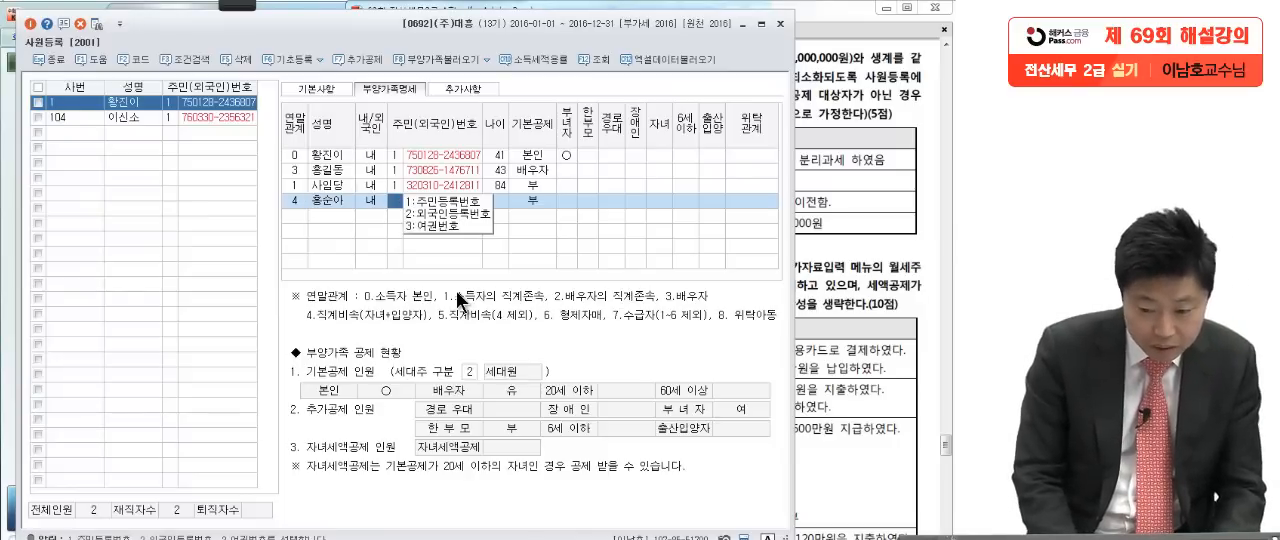
pyautogui.press('Return')
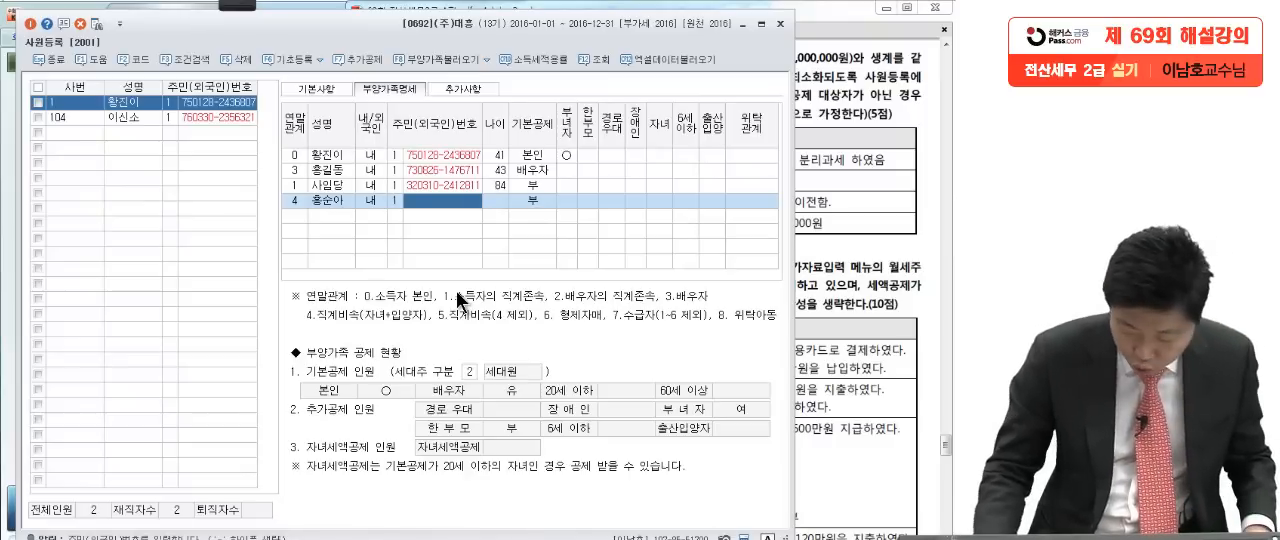
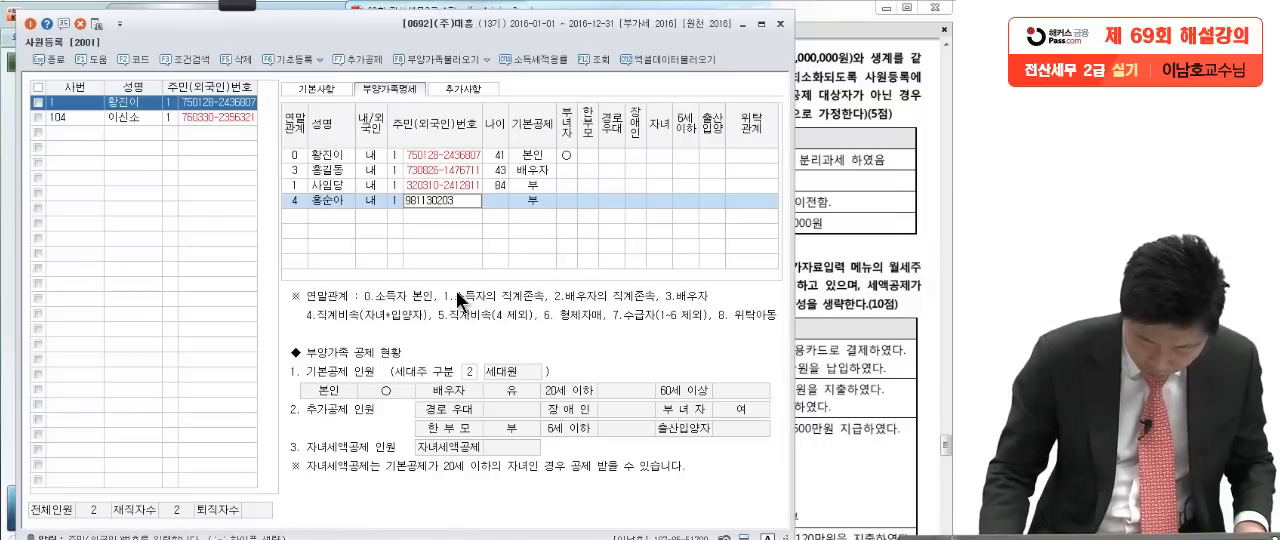
# Step: Enter the child's 주민등록번호 as given in question [1]
pyautogui.press('Return')
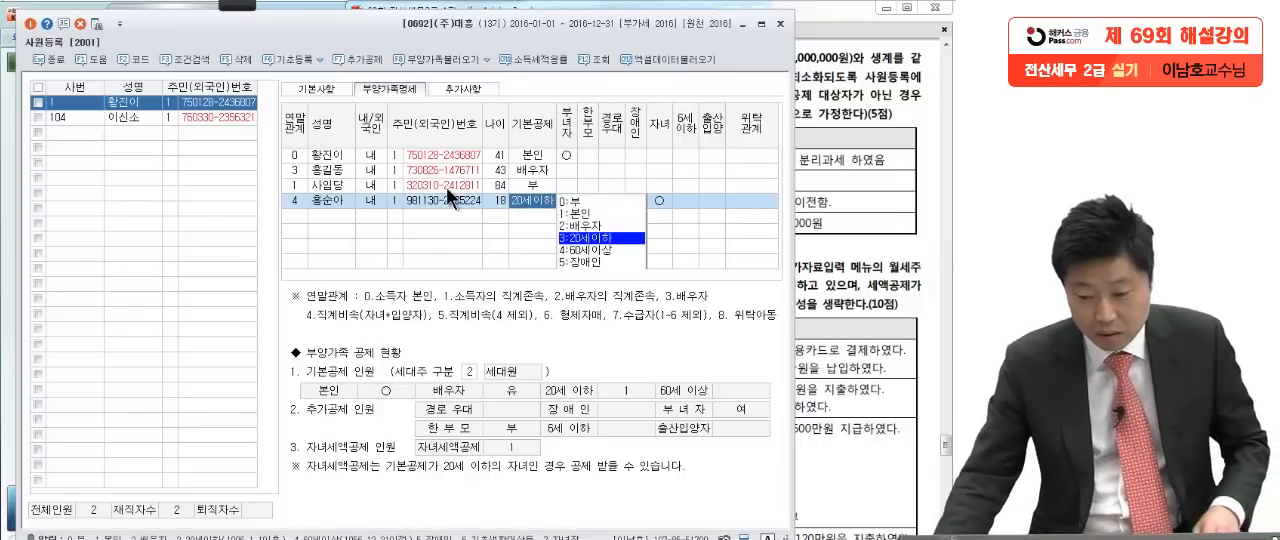
# Step: Mark 자녀 and the child's 2016년 3월 address-move note in question [1] with the red Pen, and clear the marks
pyautogui.click(817, 223)
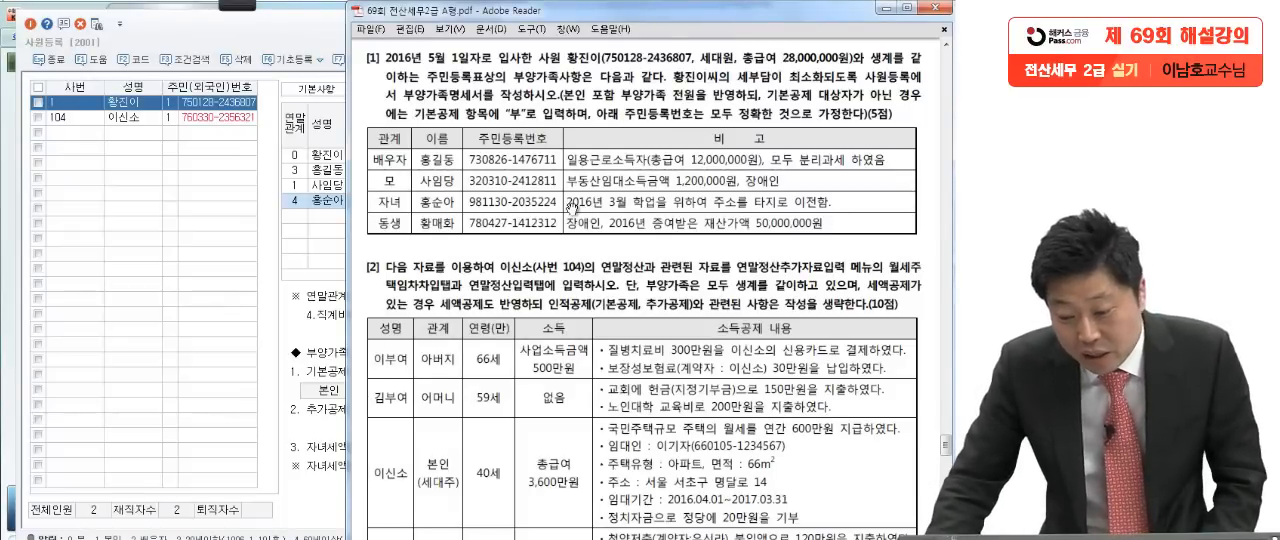
pyautogui.click(243, 5)
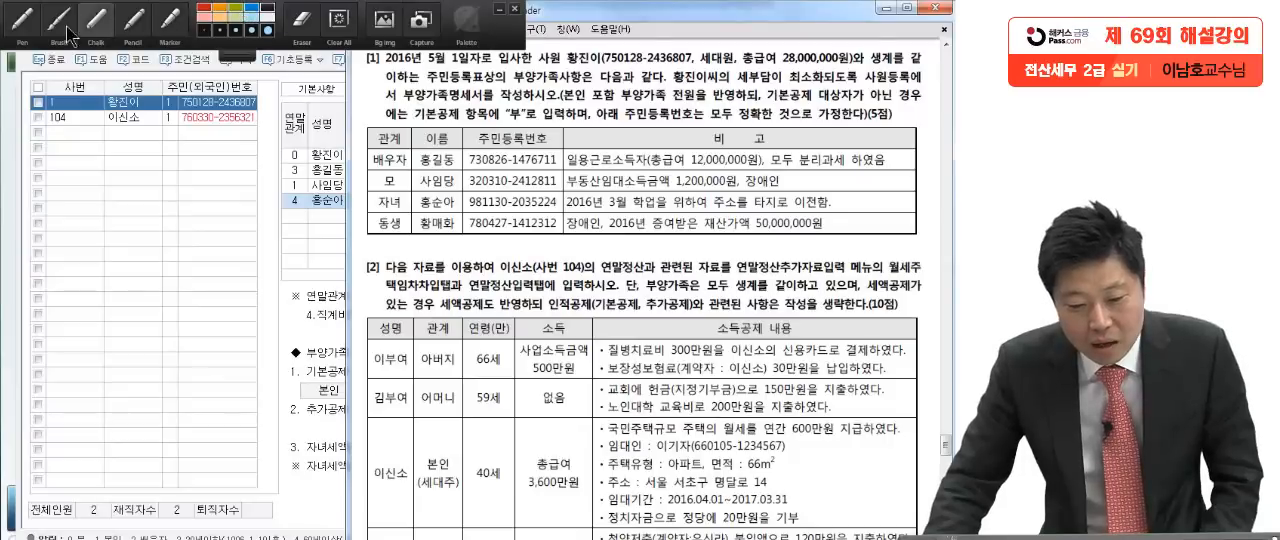
pyautogui.click(23, 18)
pyautogui.moveTo(563, 204); pyautogui.dragTo(855, 210)
pyautogui.moveTo(400, 194); pyautogui.dragTo(414, 188)
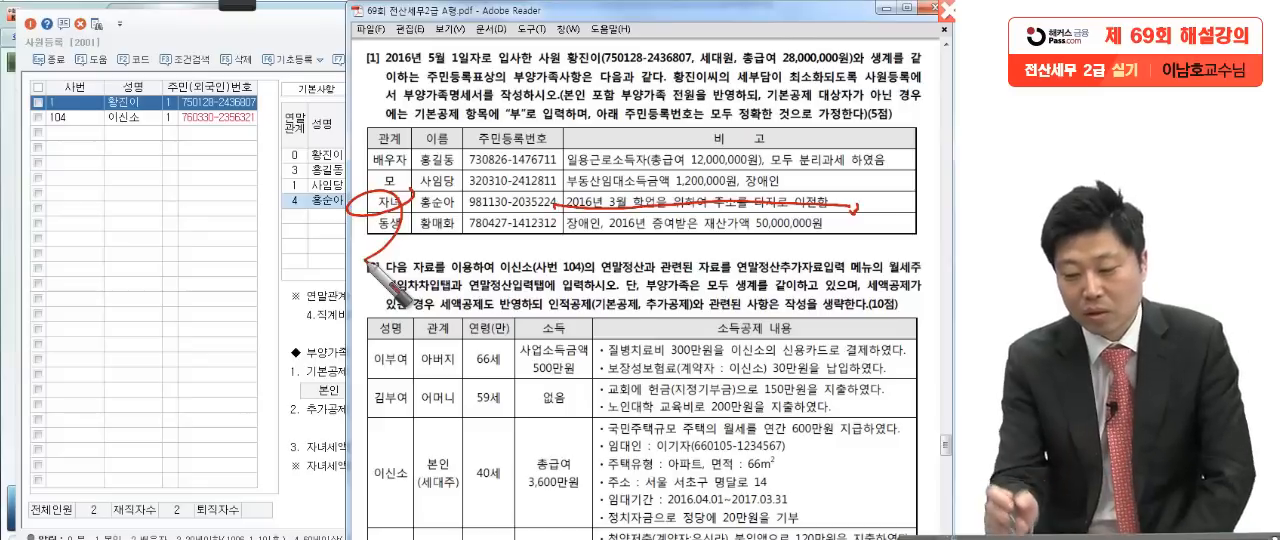
pyautogui.moveTo(568, 216); pyautogui.dragTo(838, 226)
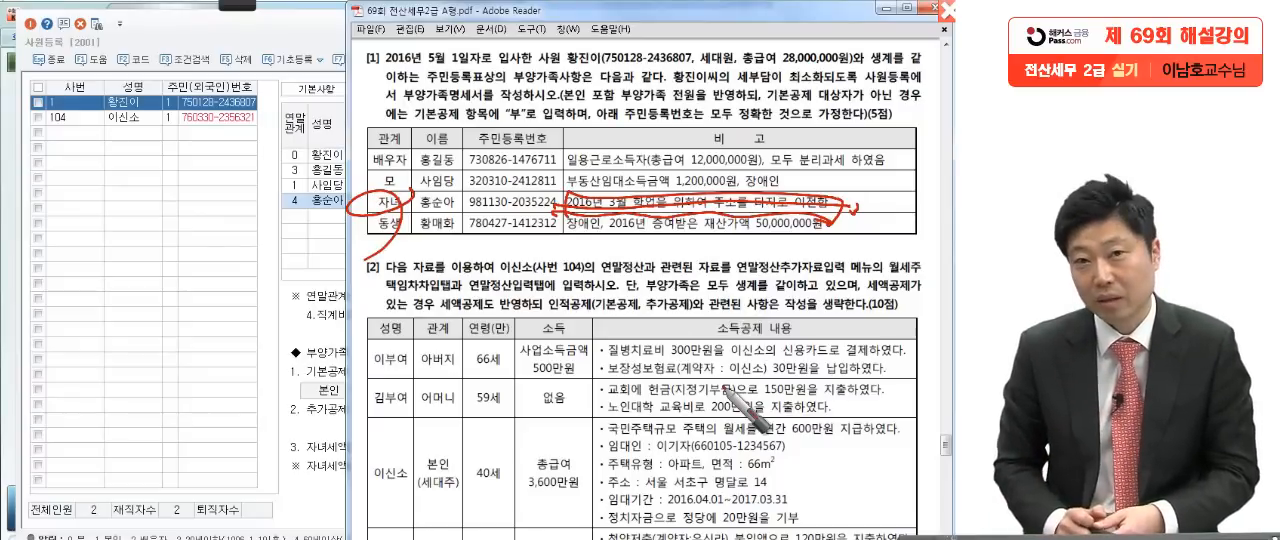
pyautogui.press('Escape')
# Step: Accept 3:20세이하 as 기본공제 on the child's row in 부양가족명세
pyautogui.click(320, 201)
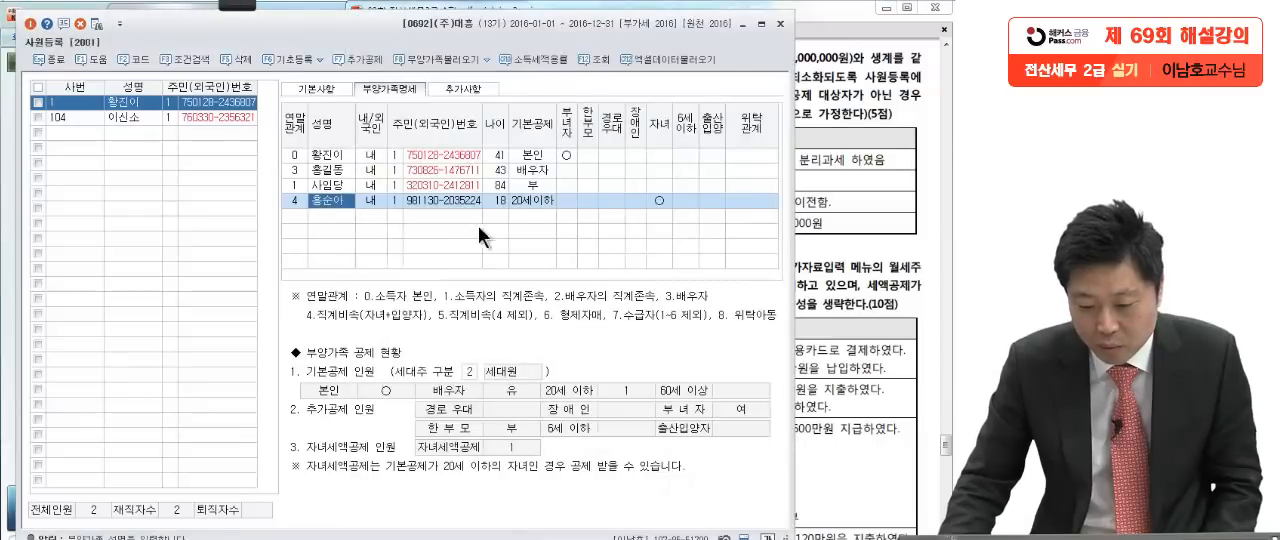
pyautogui.click(528, 198)
pyautogui.press('Return')
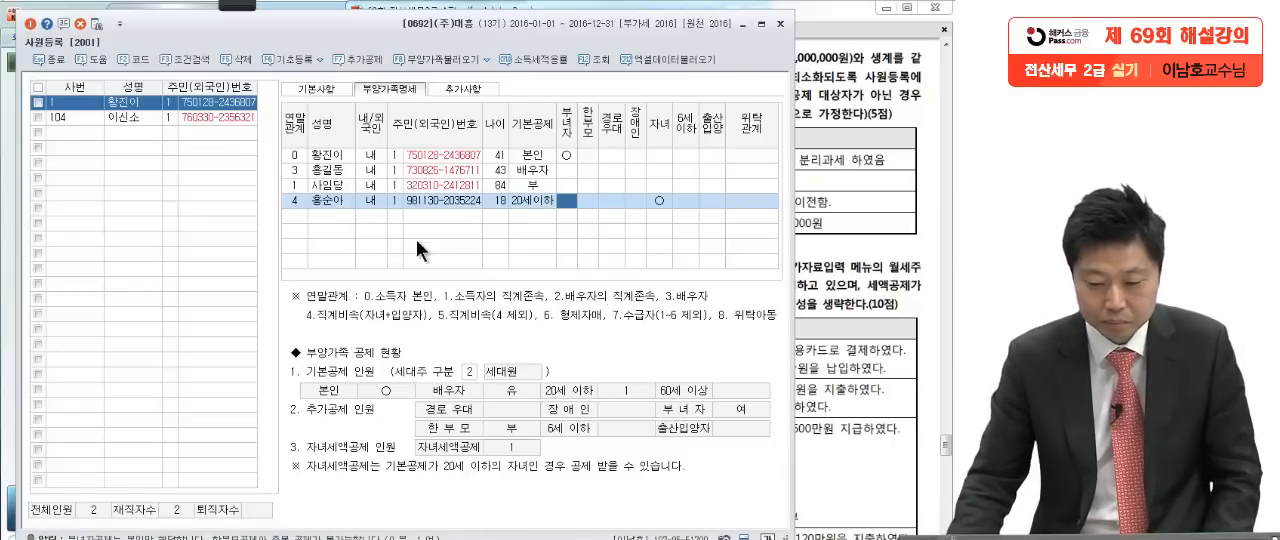
# Step: Add the sibling from question [1] with 연말관계 6 (형제자매), the sibling's name, 내국인 status and 주민등록번호 as the ID type
pyautogui.click(296, 215)
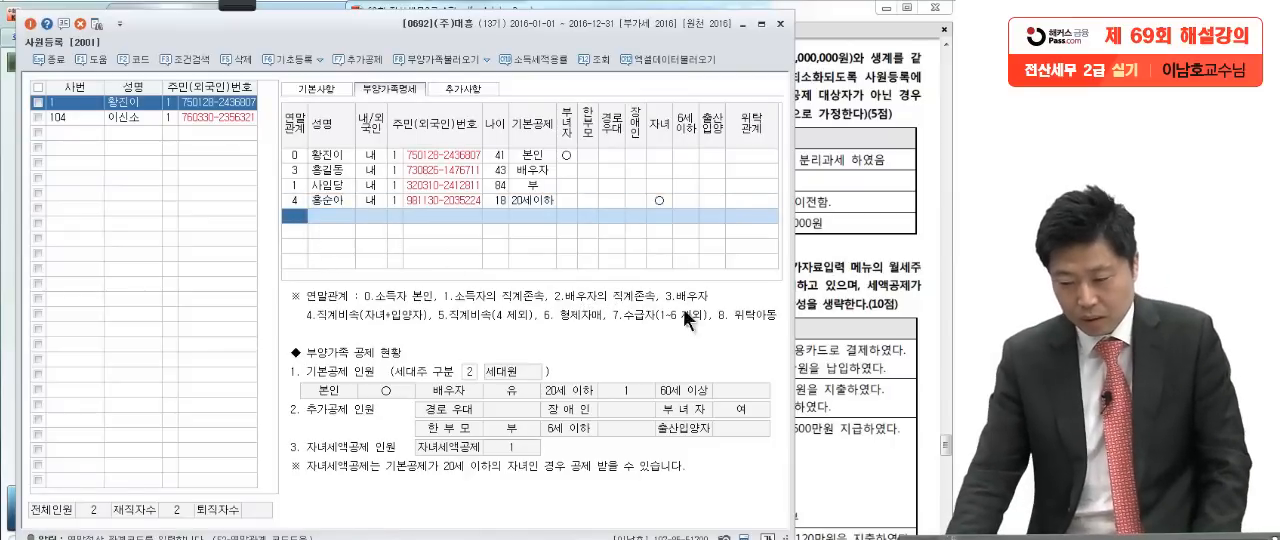
pyautogui.hotkey('alt', 'Tab')
pyautogui.click(309, 319)
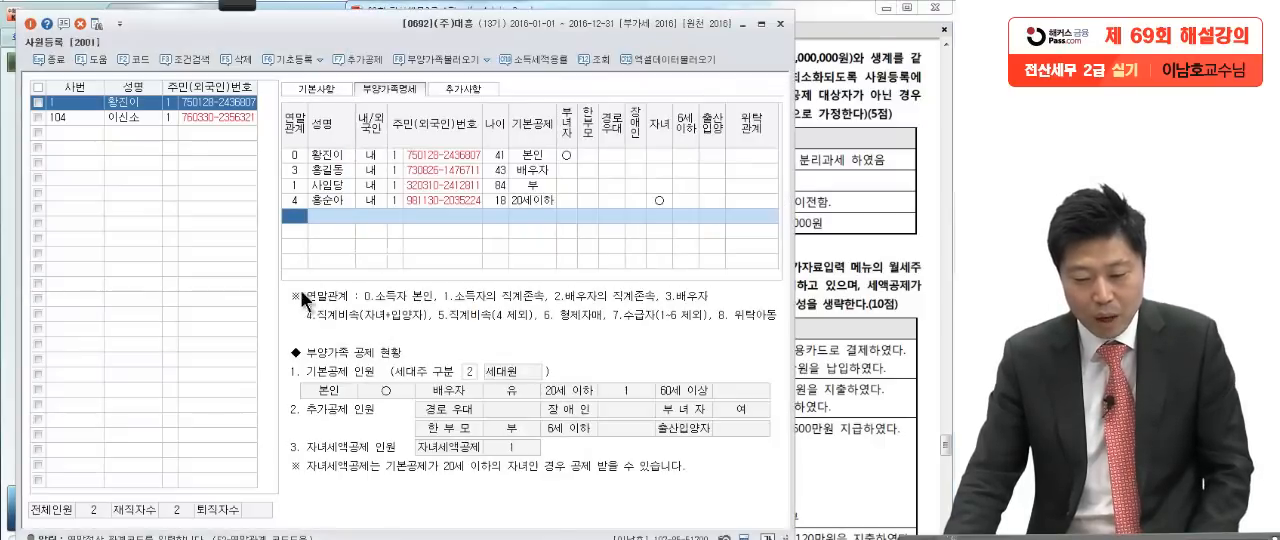
pyautogui.press('F2')
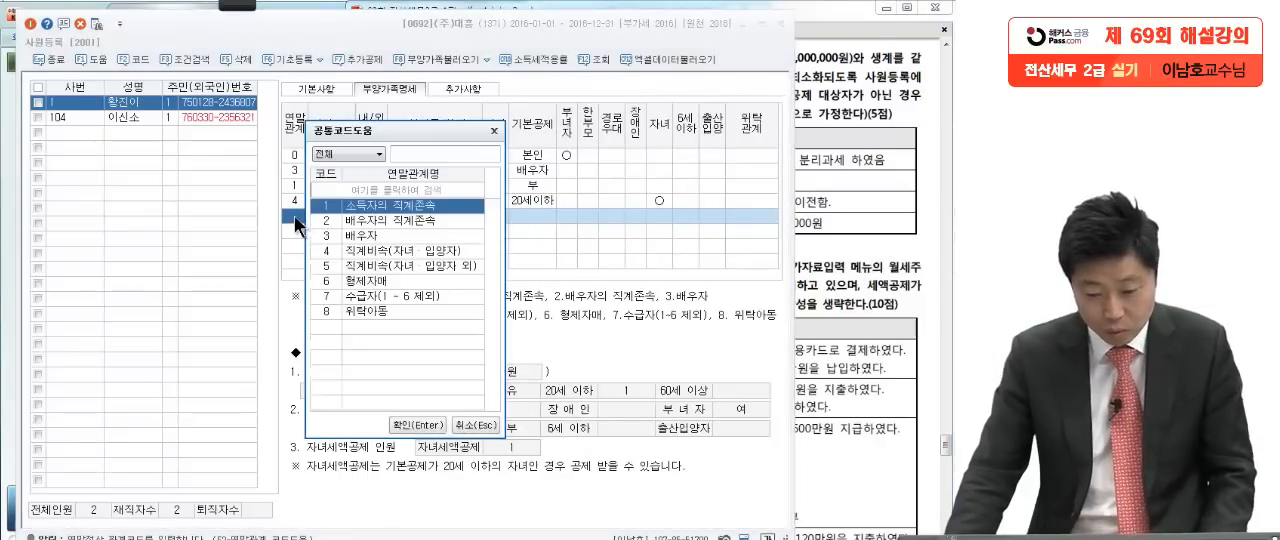
pyautogui.click(361, 285)
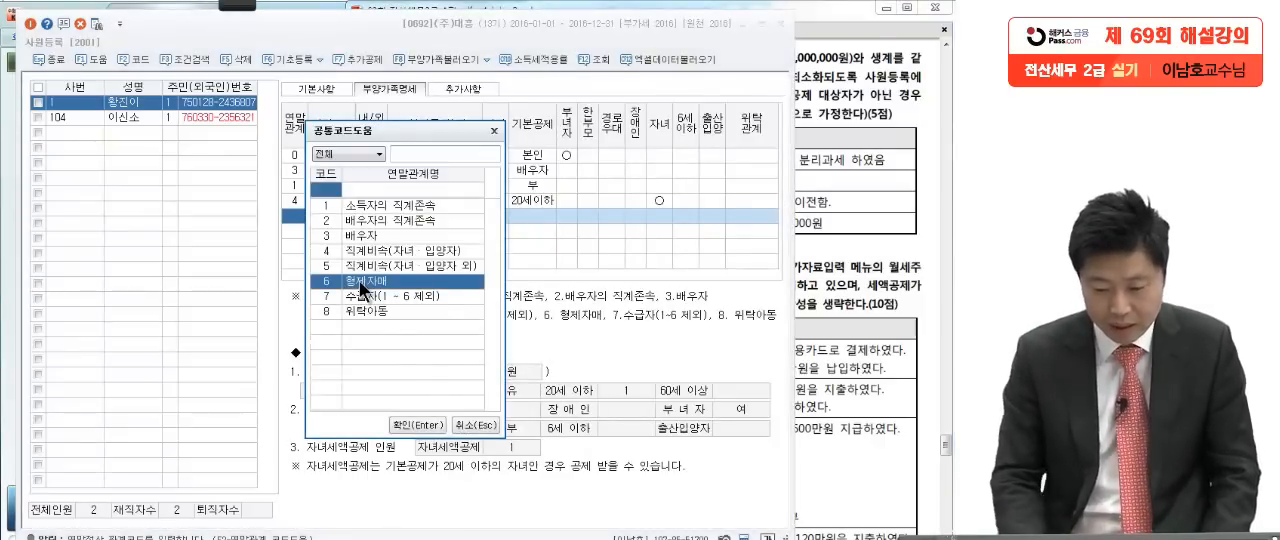
pyautogui.press('Return')
pyautogui.press('Return')
pyautogui.press('Return')
pyautogui.press('Return')
# Step: Enter the sibling's 주민등록번호 as given in question [1]
pyautogui.click(876, 268)
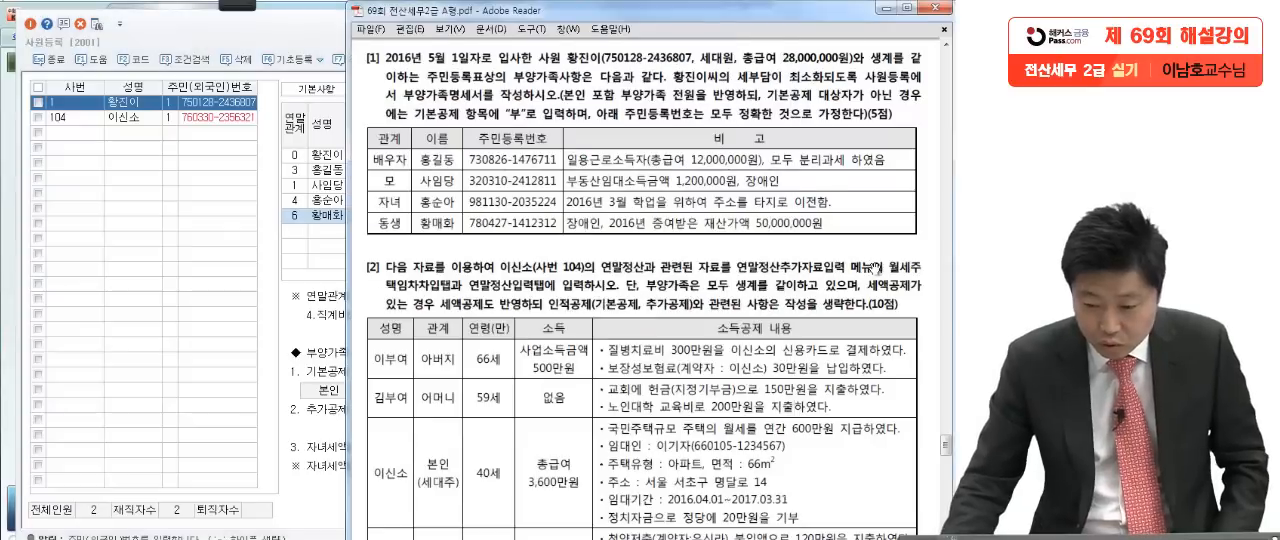
pyautogui.click(298, 282)
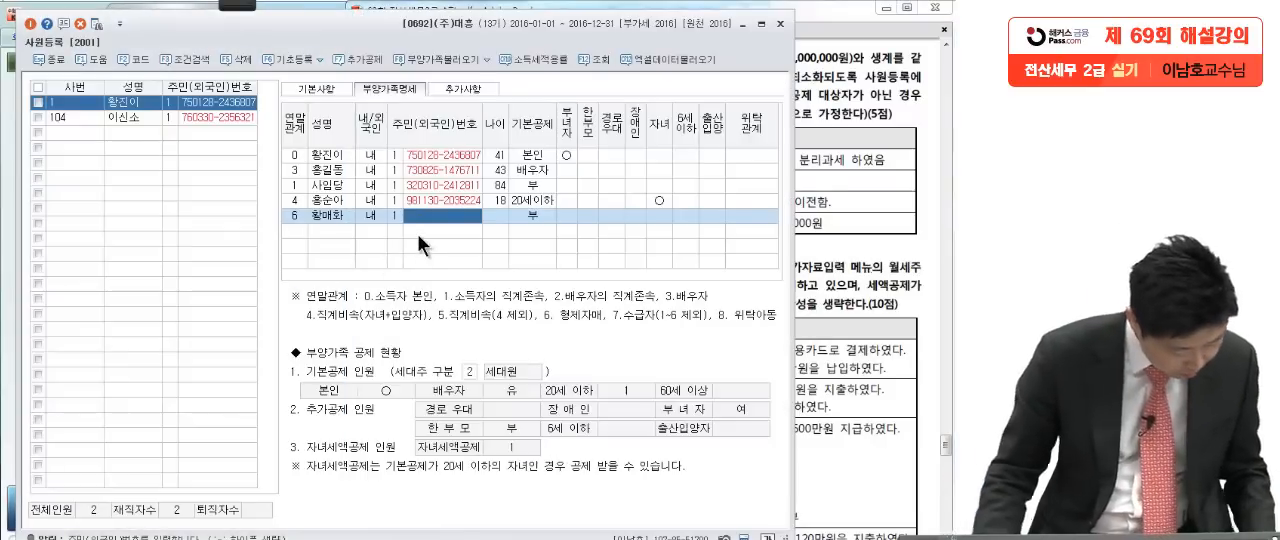
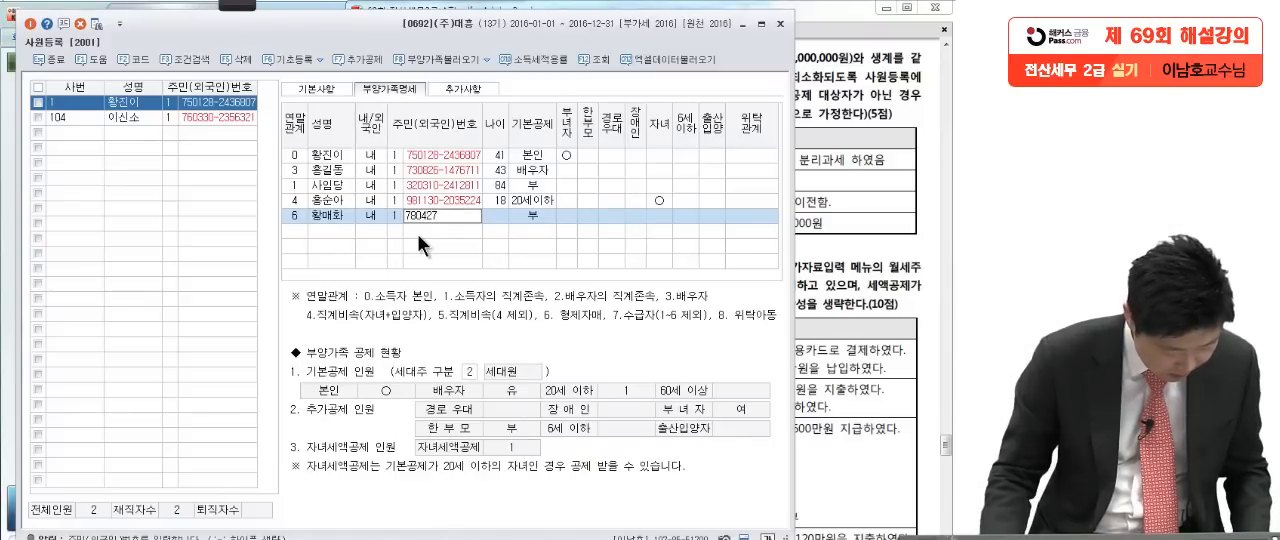
pyautogui.press('Return')
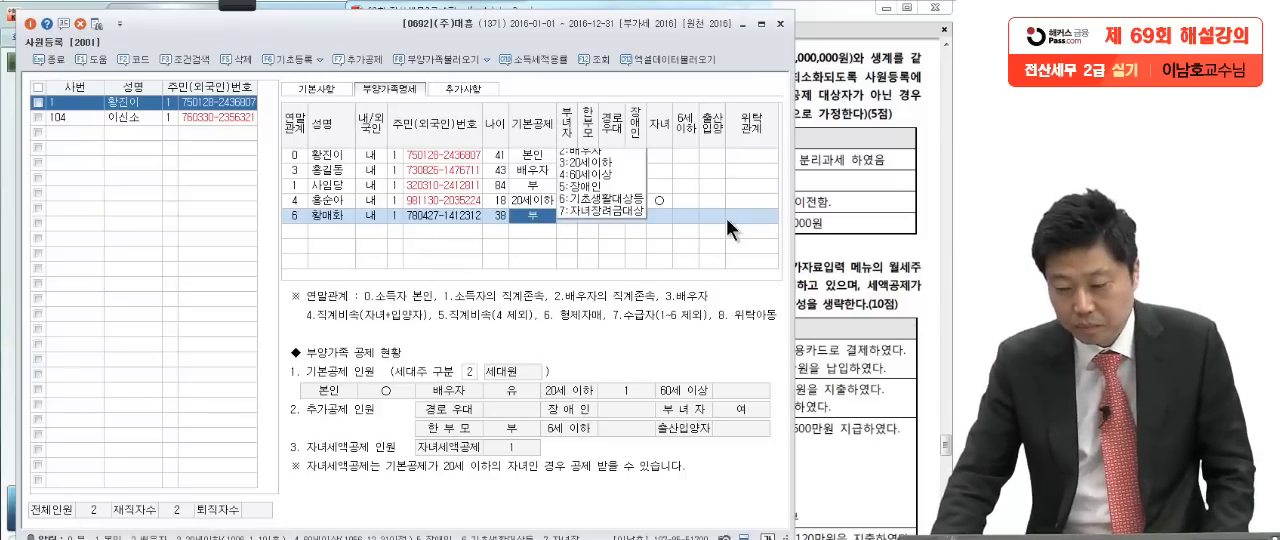
# Step: Circle 증여 and underline the gifted-property note on the 동생 row of question [1] with the red Pen
pyautogui.click(843, 253)
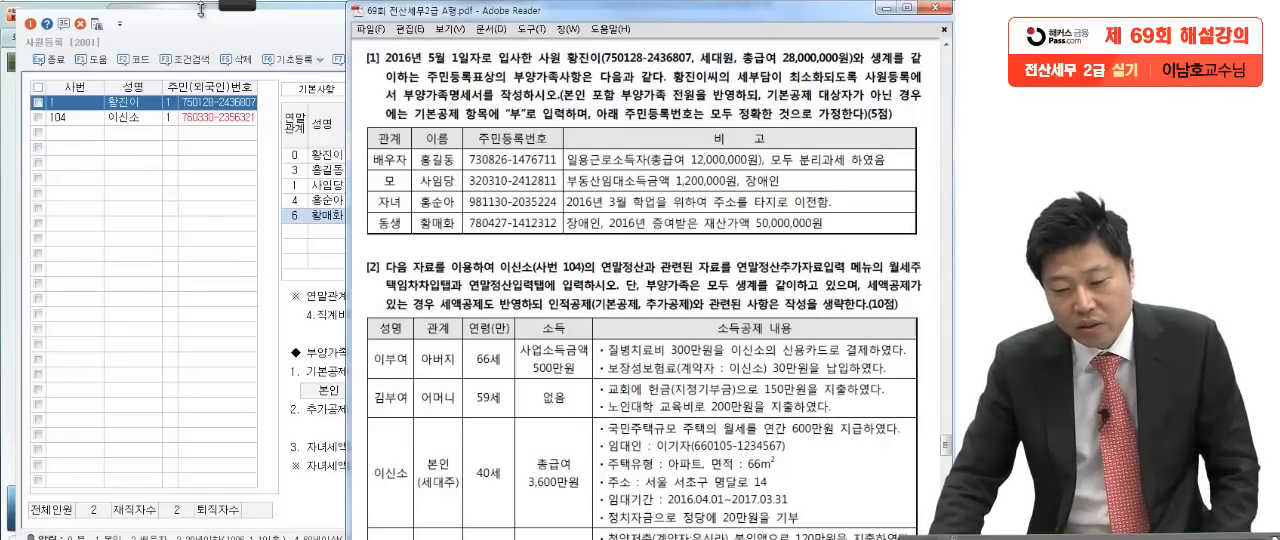
pyautogui.moveTo(232, 8)
pyautogui.click(24, 26)
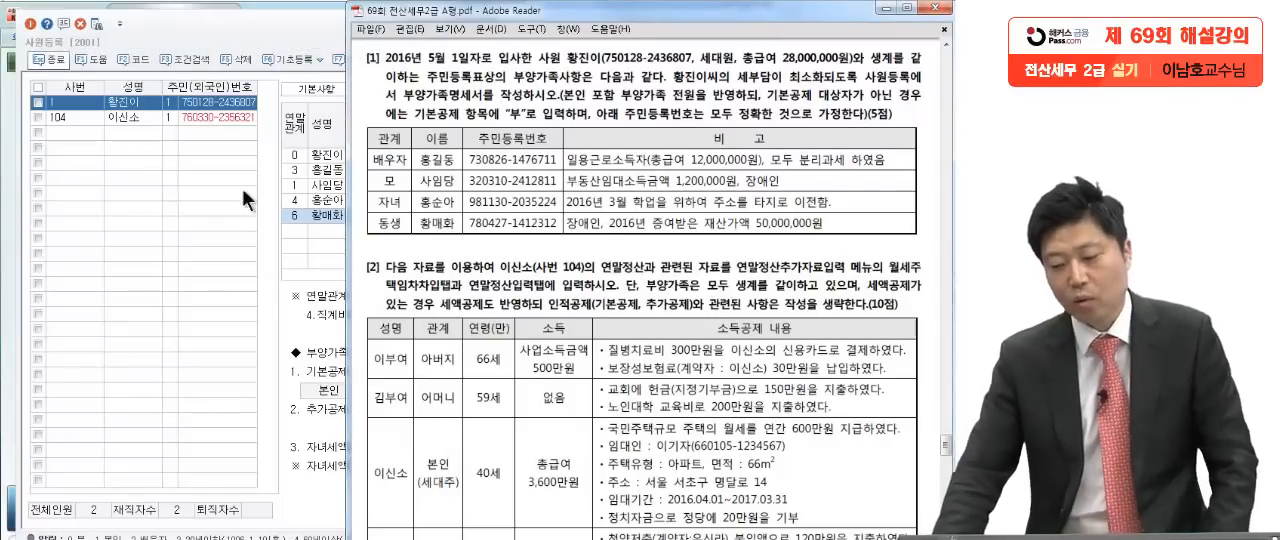
pyautogui.moveTo(828, 229); pyautogui.dragTo(850, 224)
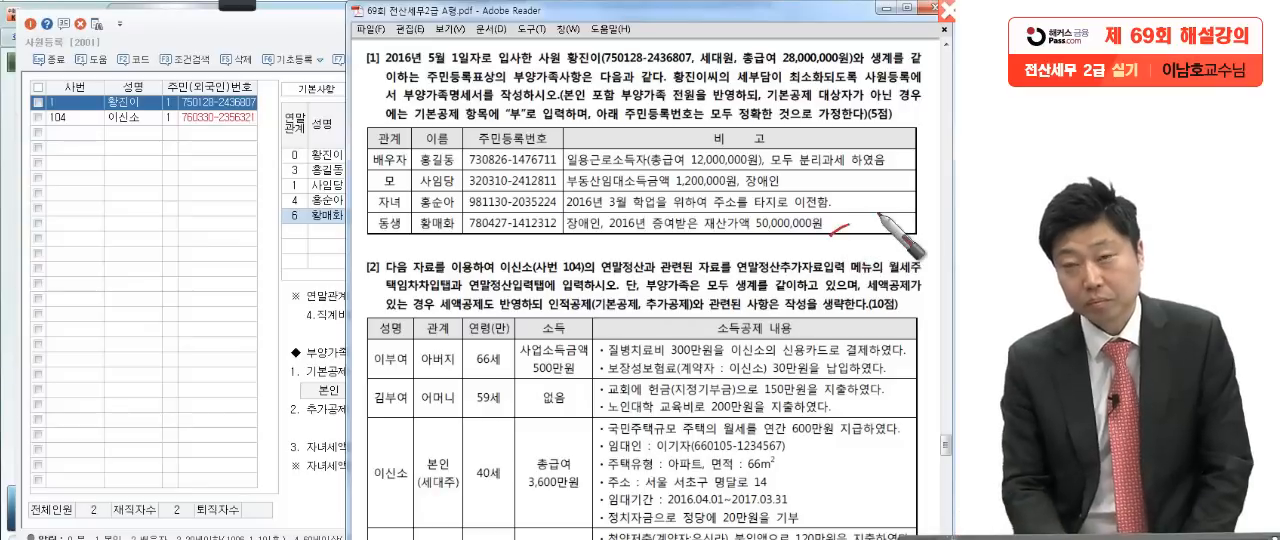
pyautogui.click(754, 243)
pyautogui.moveTo(668, 248); pyautogui.dragTo(638, 288)
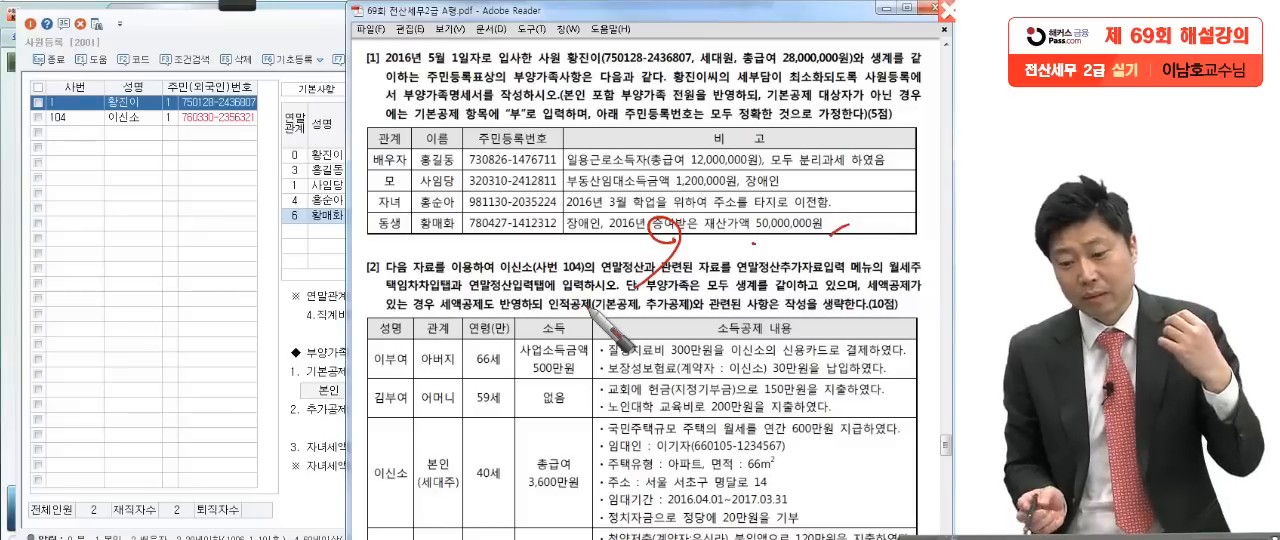
pyautogui.moveTo(624, 222)
pyautogui.mouseDown()
pyautogui.moveTo(690, 256)
pyautogui.moveTo(876, 232)
pyautogui.mouseUp()
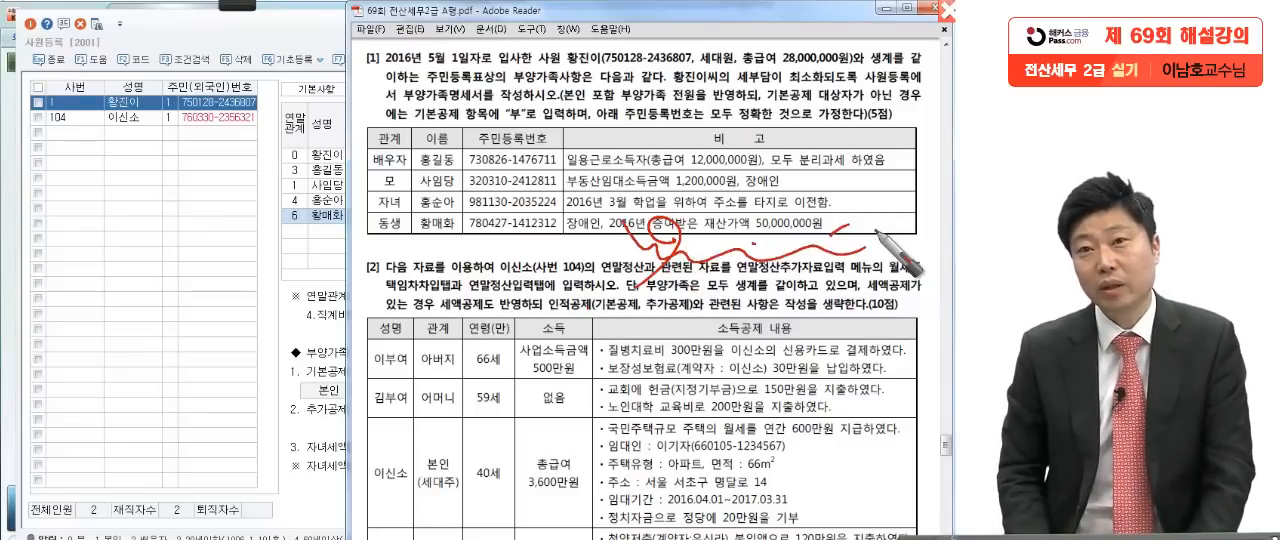
pyautogui.moveTo(593, 231); pyautogui.dragTo(893, 244)
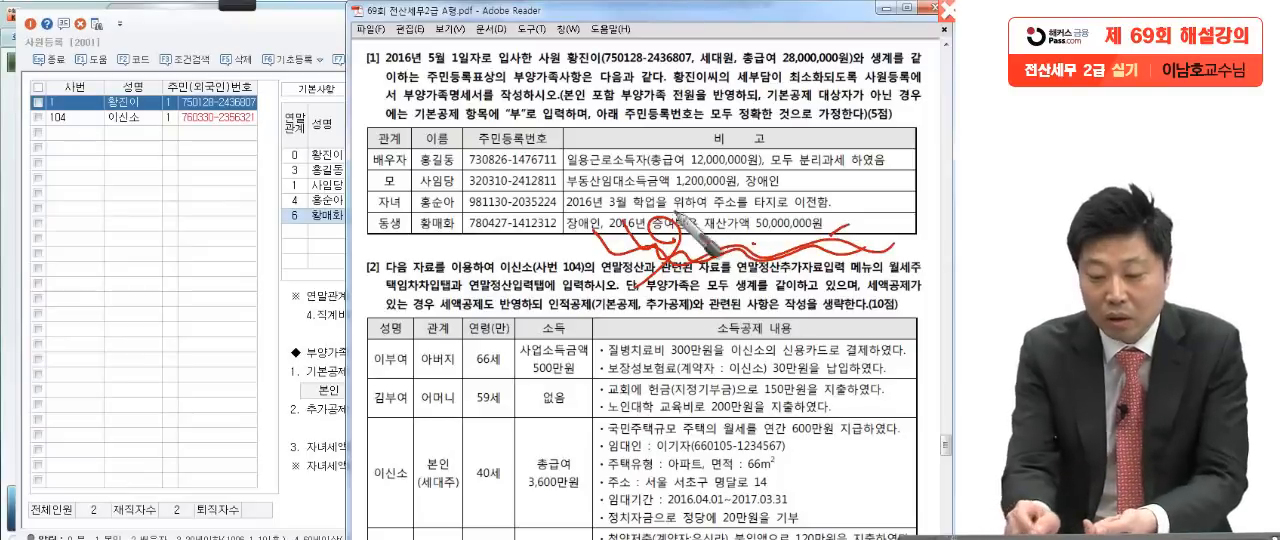
# Step: Underline the 동생 relationship and circle 장애인 on the sibling's row of question [1] with the red Pen
pyautogui.moveTo(372, 243); pyautogui.dragTo(393, 250)
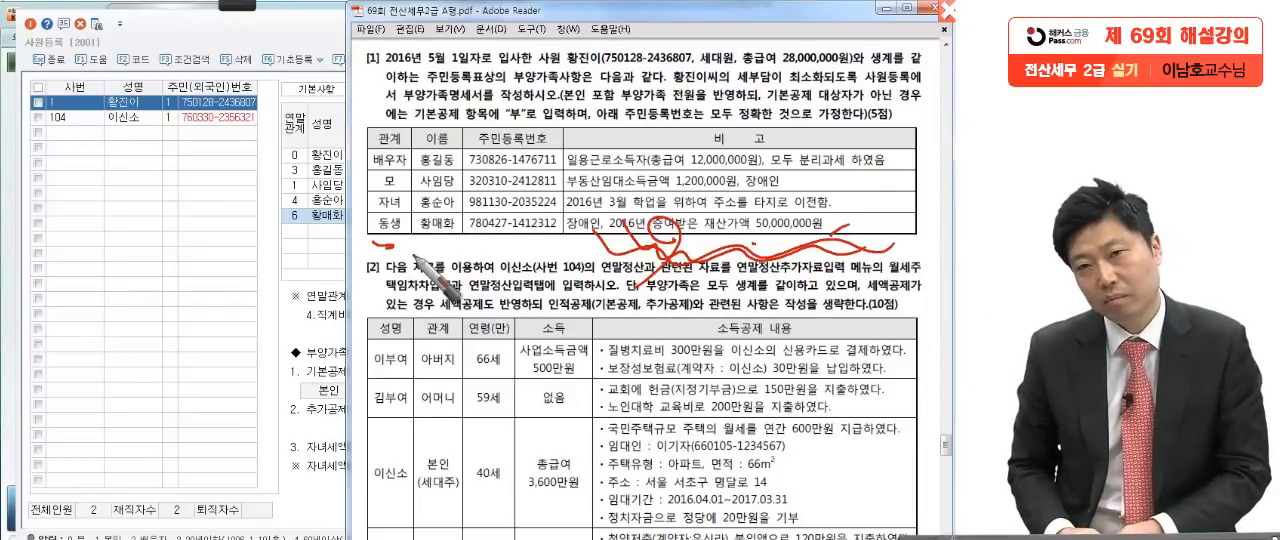
pyautogui.moveTo(585, 250)
pyautogui.mouseDown()
pyautogui.moveTo(612, 238)
pyautogui.moveTo(575, 226)
pyautogui.mouseUp()
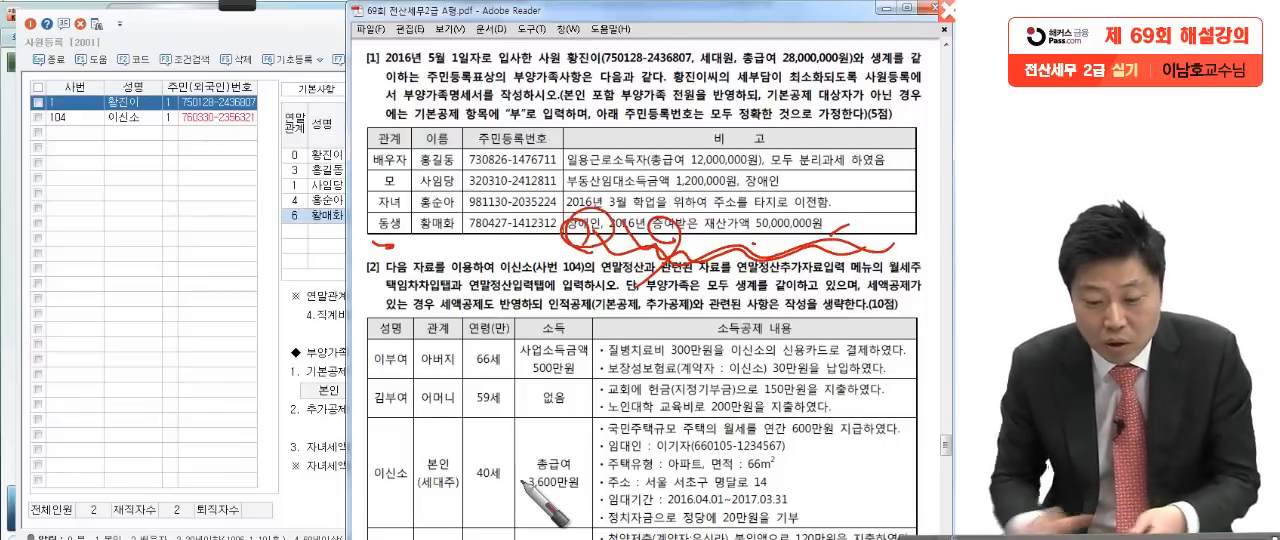
# Step: Set 기본공제 to 5:장애인 on the sibling's row in 부양가족명세, checking the 장애인 note in question [1]
pyautogui.click(326, 216)
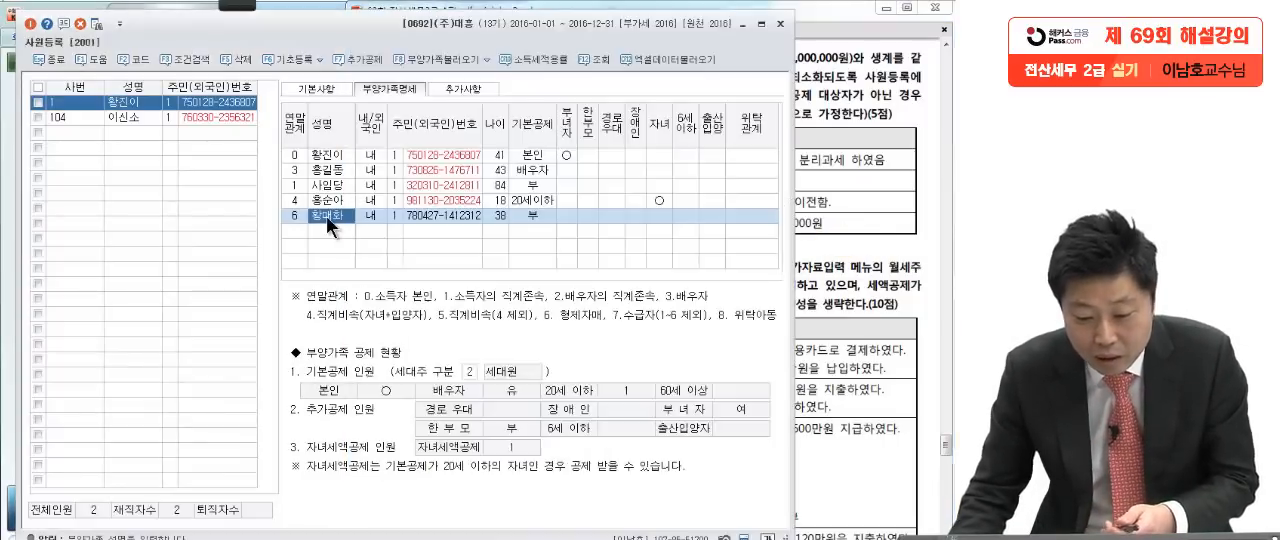
pyautogui.click(499, 215)
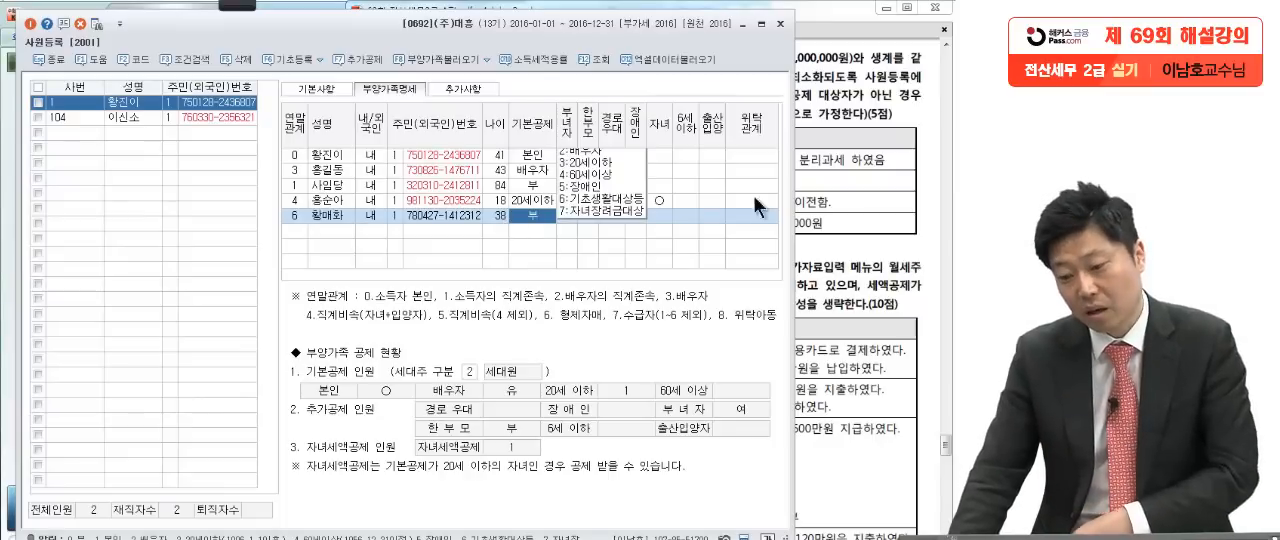
pyautogui.click(838, 196)
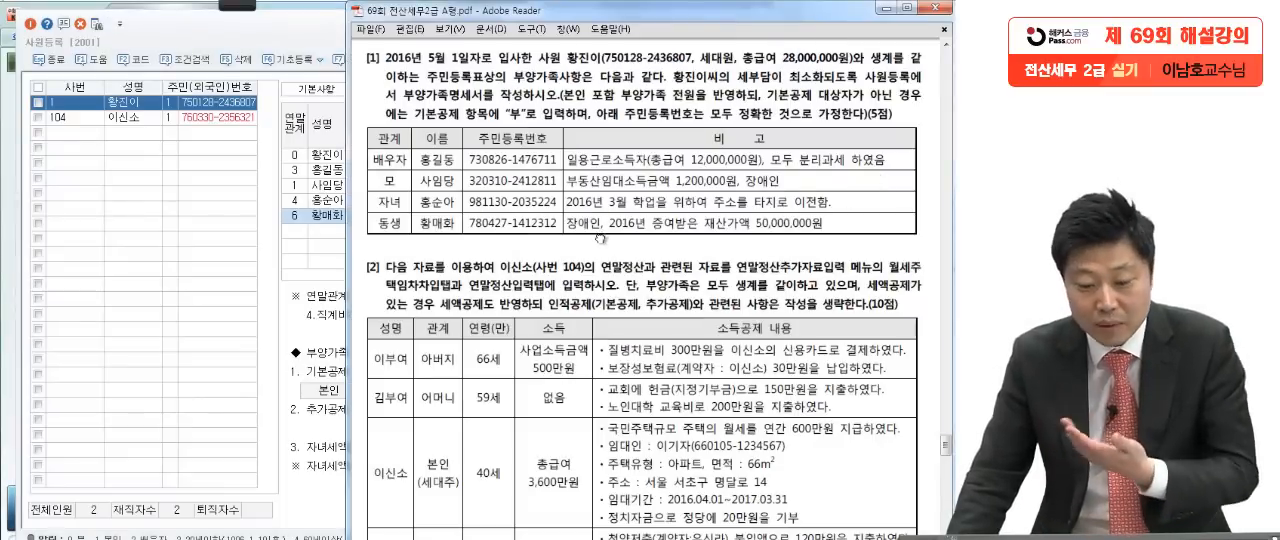
pyautogui.click(329, 220)
pyautogui.click(521, 217)
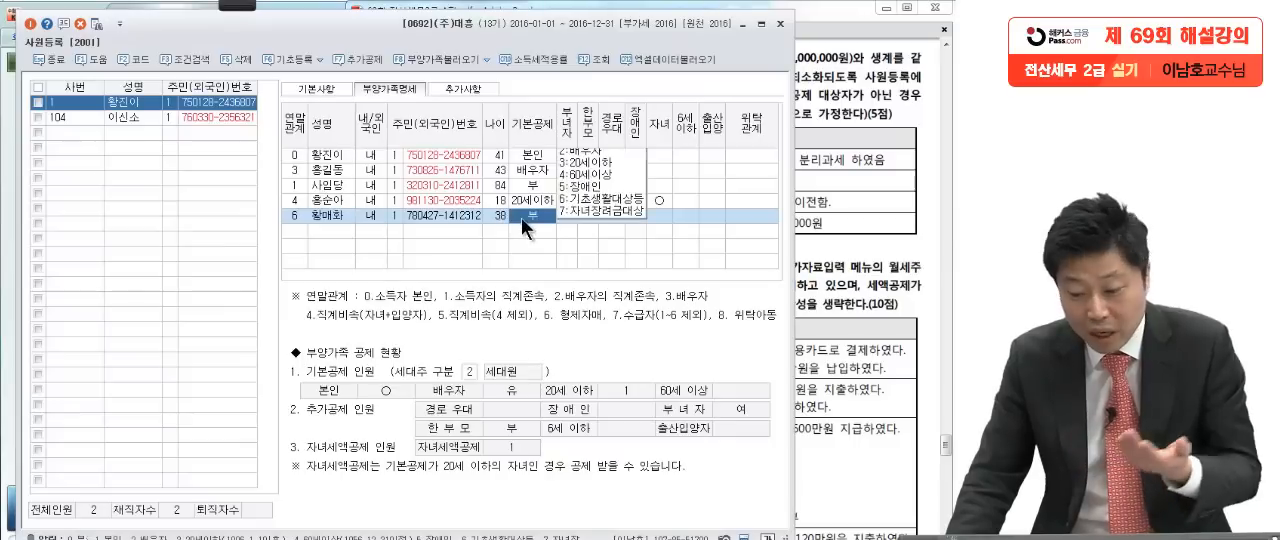
pyautogui.click(594, 210)
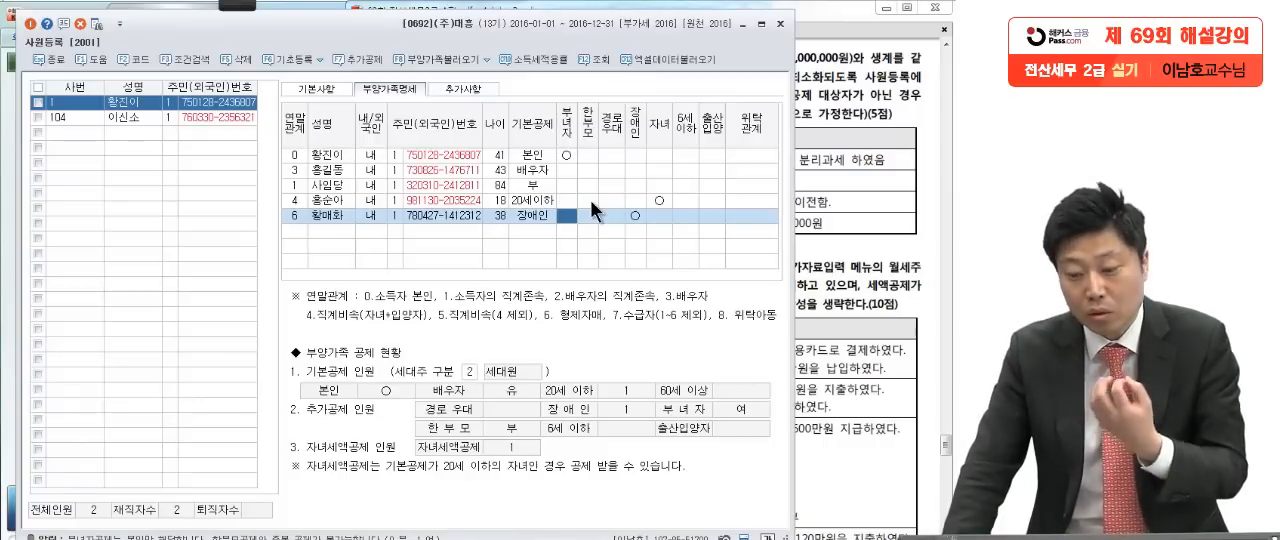
# Step: Check the sibling's note in question [1] once more, leave the sibling's row and close 사원등록
pyautogui.click(839, 212)
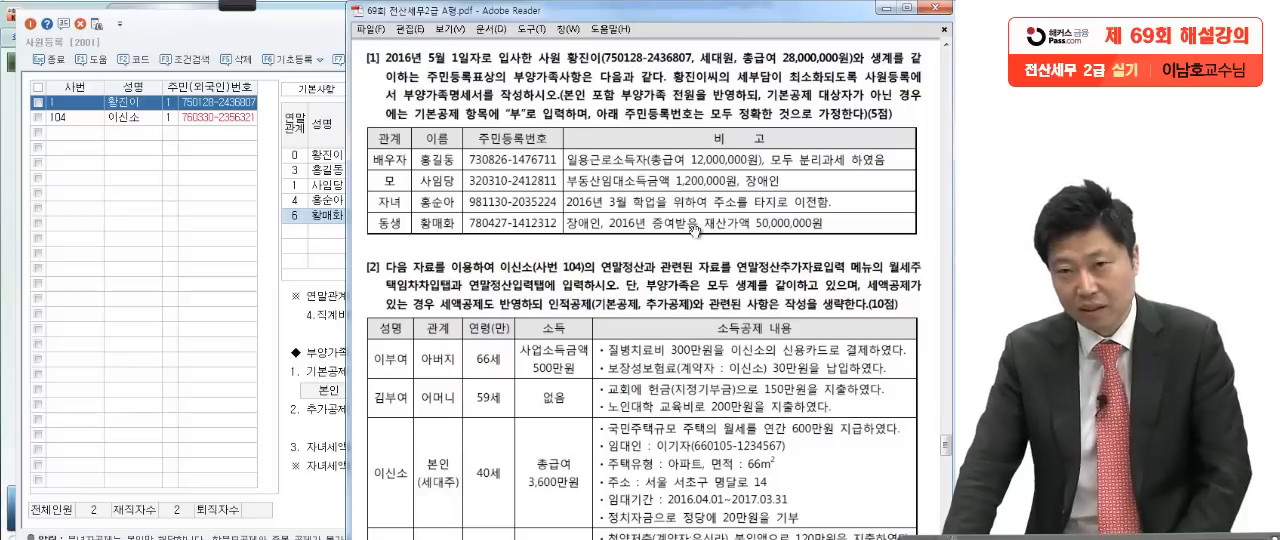
pyautogui.click(301, 232)
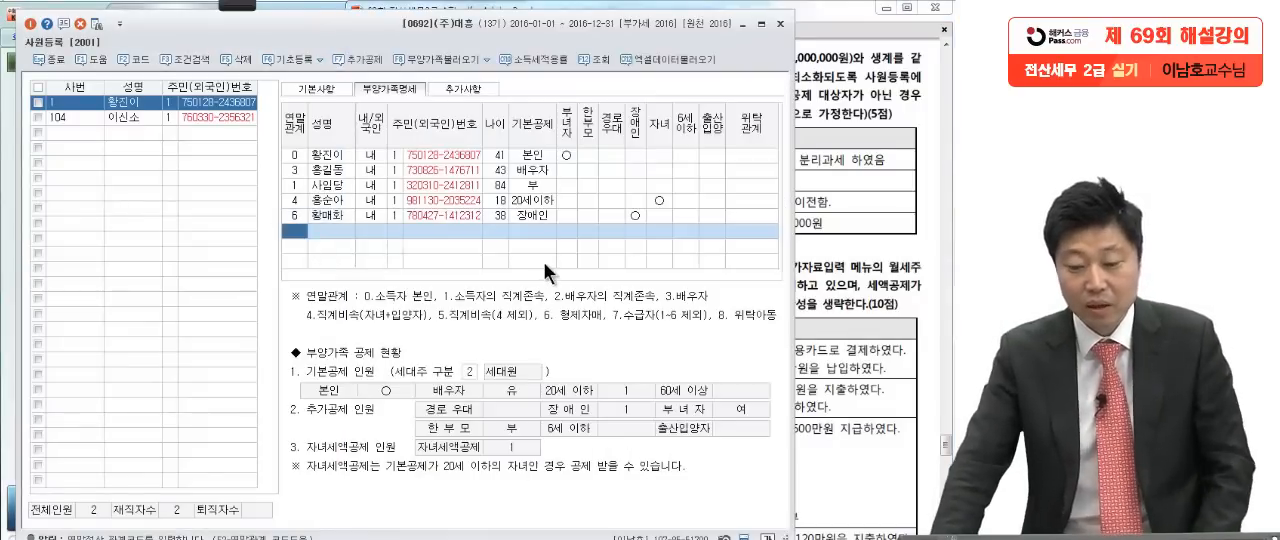
pyautogui.click(781, 23)
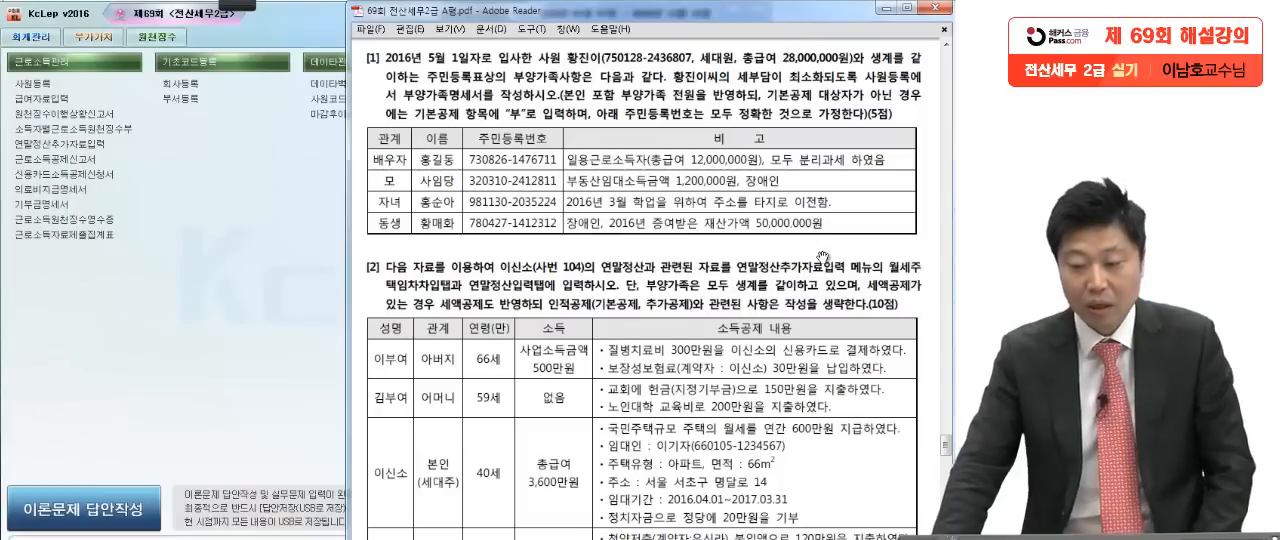
# Step: Mark the 월세주택임차차입 and 연말정산입력 tab names and the 생계, 세액공제 and 인적공제 생략 conditions in question [2] with the red Pen
pyautogui.scroll(-5, 800, 380)
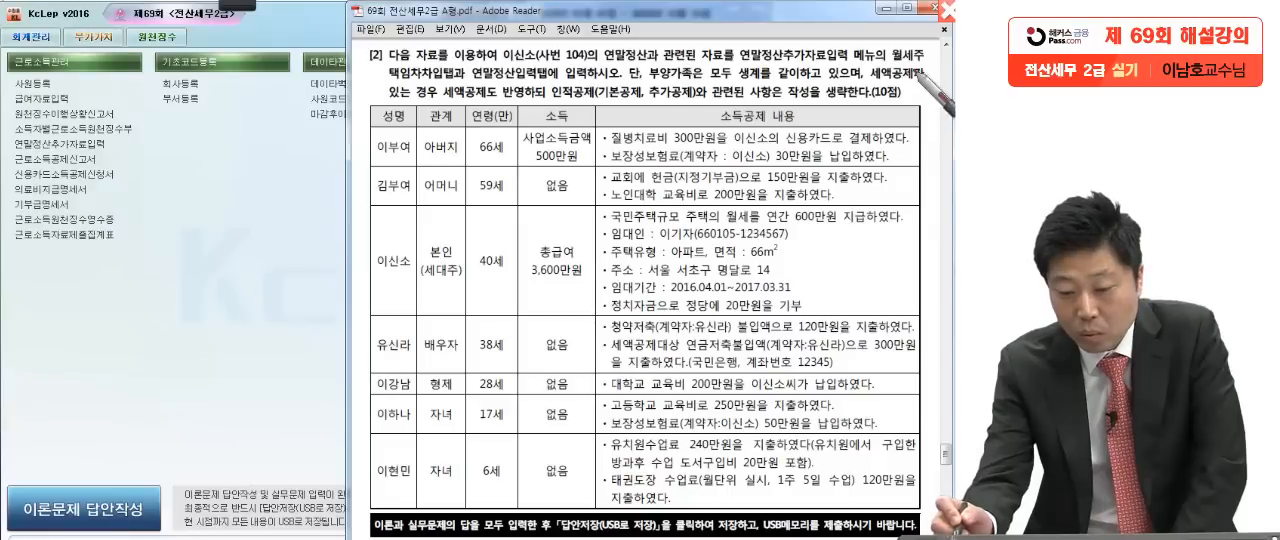
pyautogui.moveTo(877, 46); pyautogui.dragTo(955, 42)
pyautogui.moveTo(368, 62); pyautogui.dragTo(465, 58)
pyautogui.moveTo(371, 81); pyautogui.dragTo(336, 86)
pyautogui.moveTo(478, 92)
pyautogui.mouseDown()
pyautogui.moveTo(466, 65)
pyautogui.moveTo(527, 92)
pyautogui.moveTo(468, 95)
pyautogui.mouseUp()
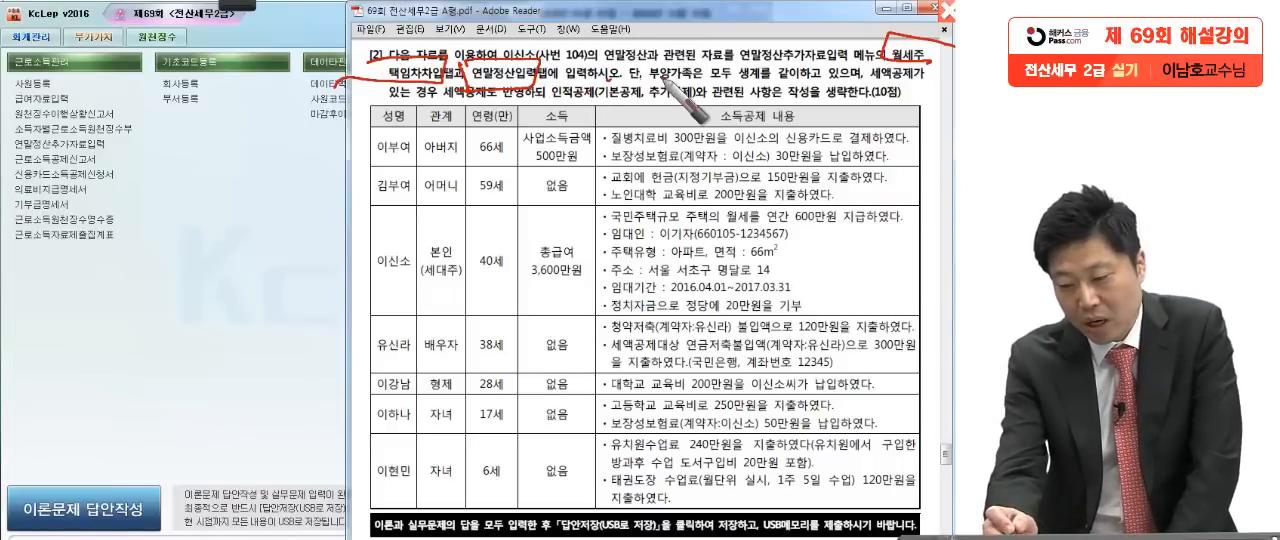
pyautogui.moveTo(868, 86); pyautogui.dragTo(622, 87)
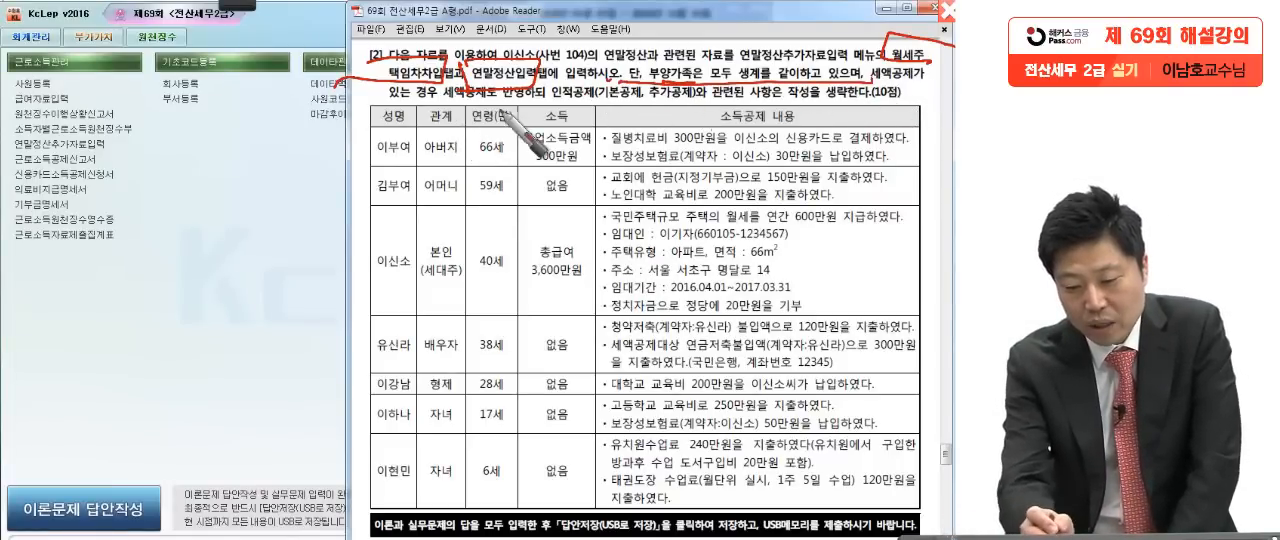
pyautogui.moveTo(477, 112); pyautogui.dragTo(595, 113)
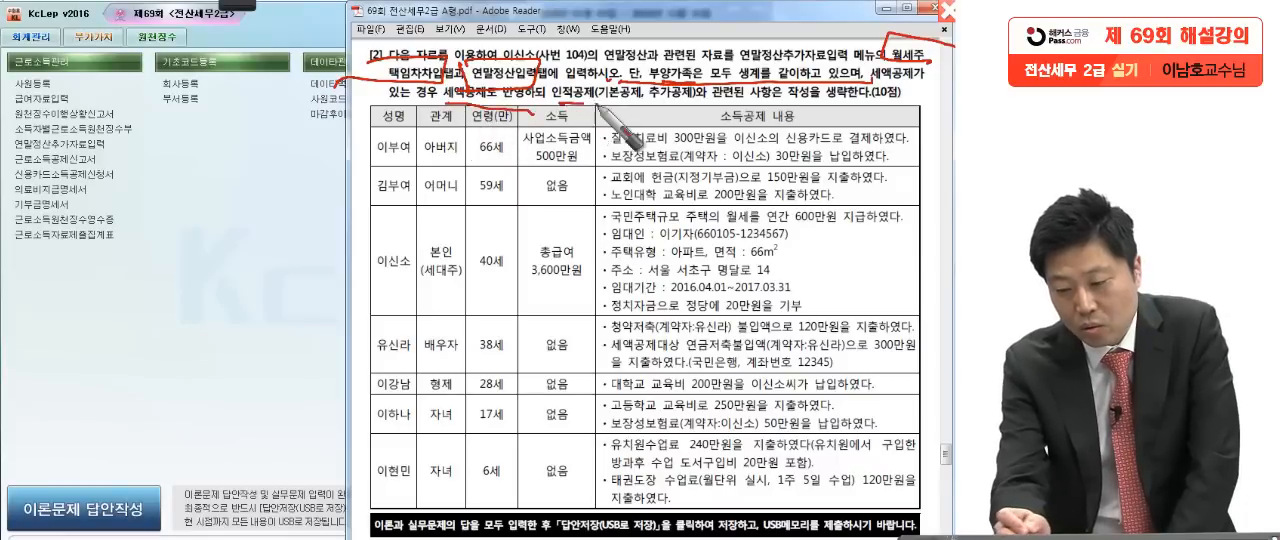
pyautogui.moveTo(808, 100); pyautogui.dragTo(863, 98)
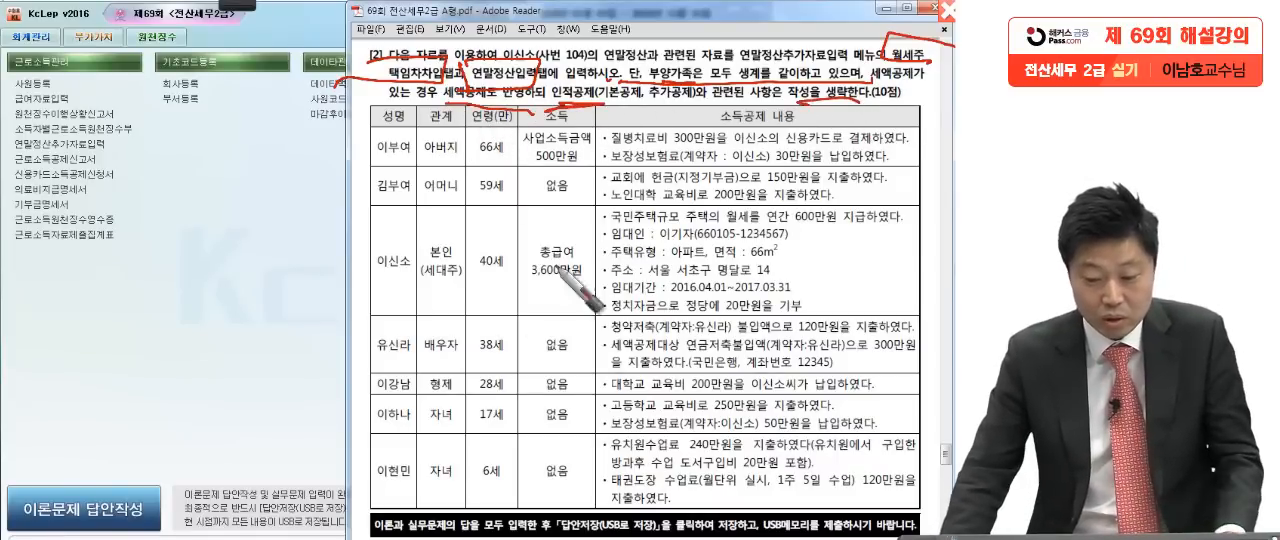
# Step: Open 연말정산추가자료입력 in KcLep, look over 월세,주택임차차입 and return to 연말정산입력 for employee 104
pyautogui.click(258, 309)
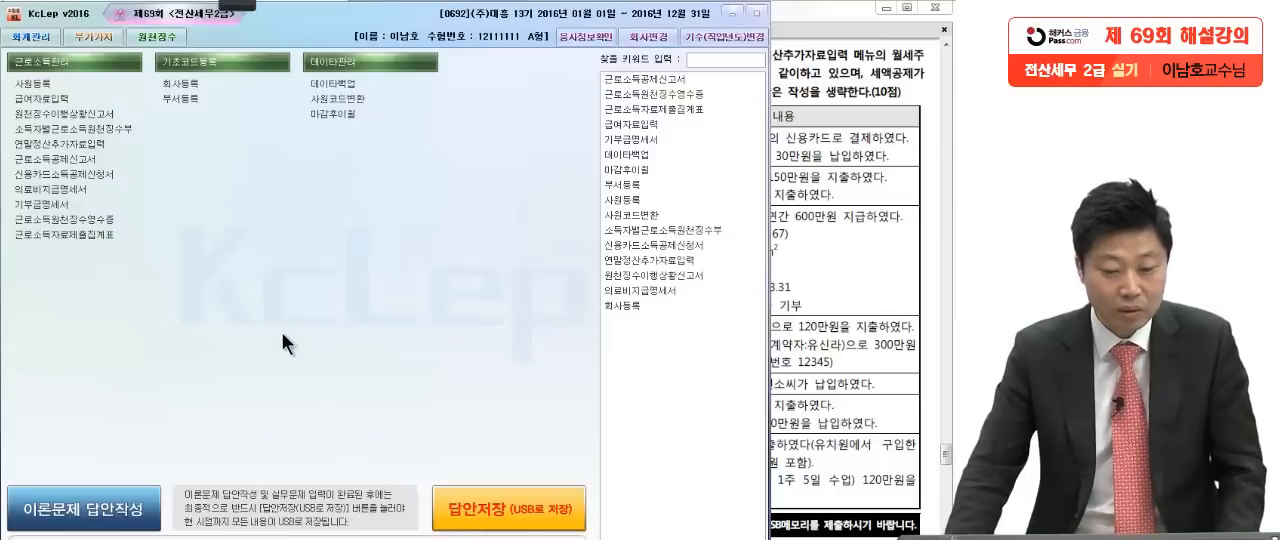
pyautogui.click(63, 143)
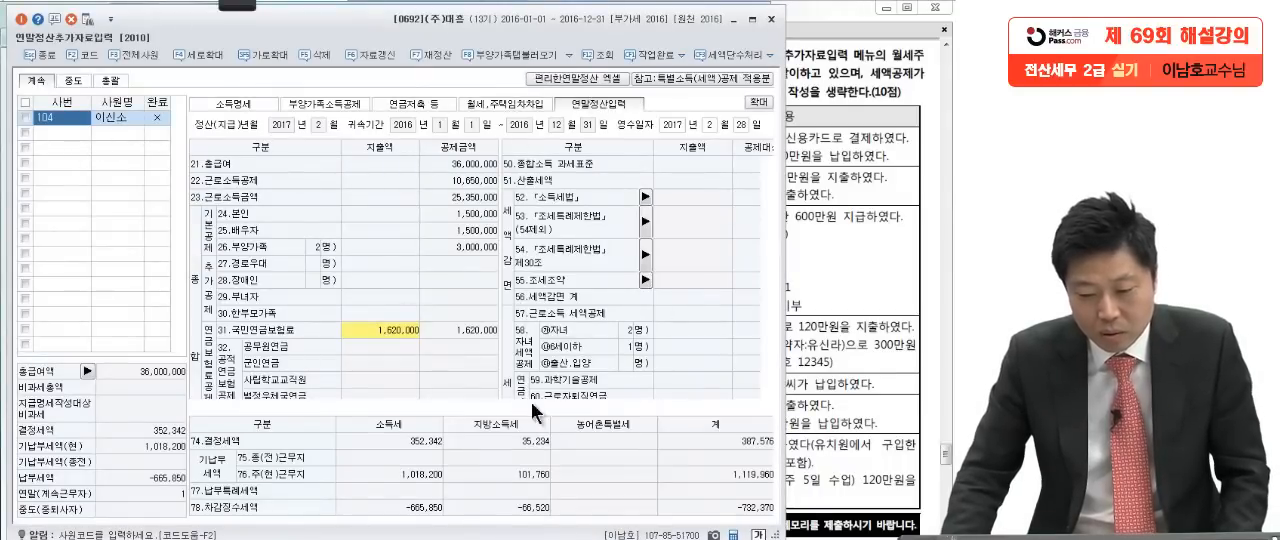
pyautogui.click(490, 104)
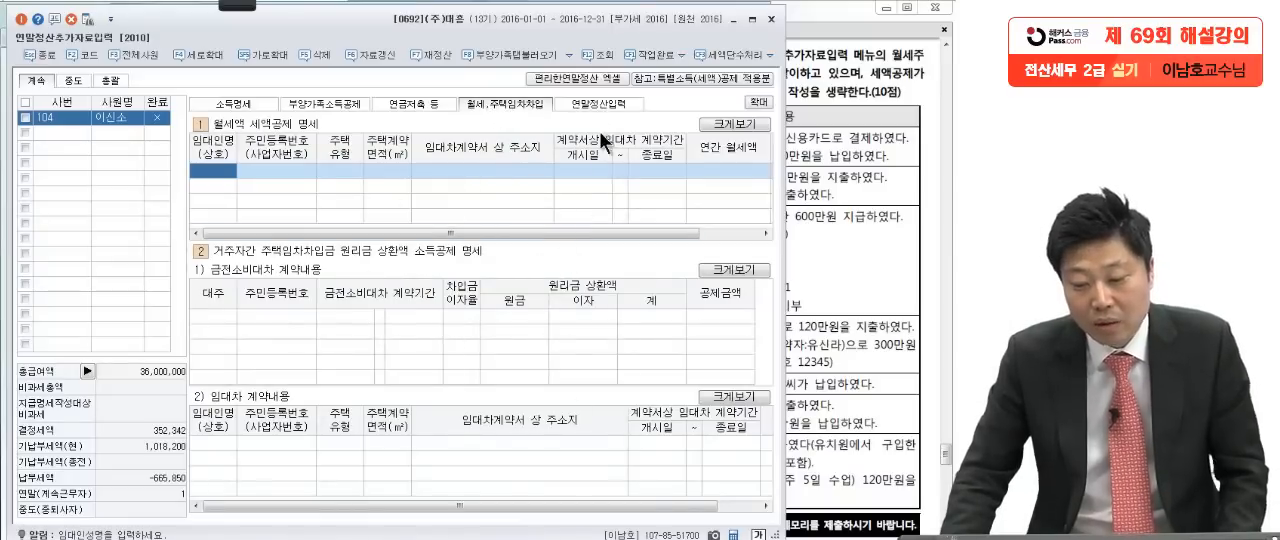
pyautogui.click(600, 101)
# Step: Circle 사업소득금액 500만원 on the 아버지 row of question [2] in the exam PDF with the red Pen
pyautogui.click(840, 234)
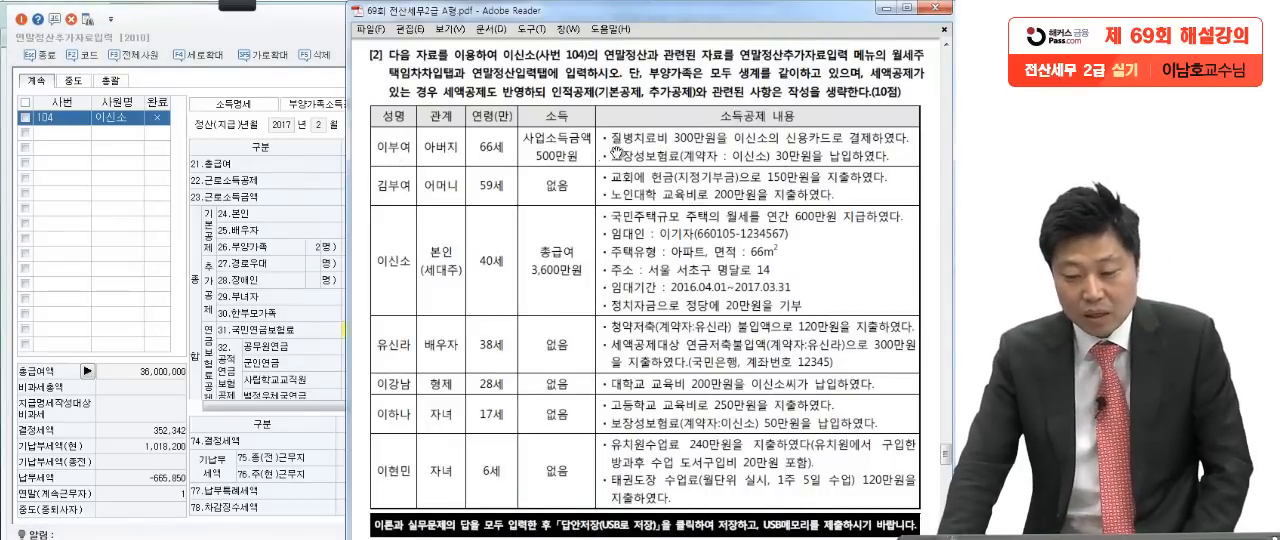
pyautogui.click(247, 4)
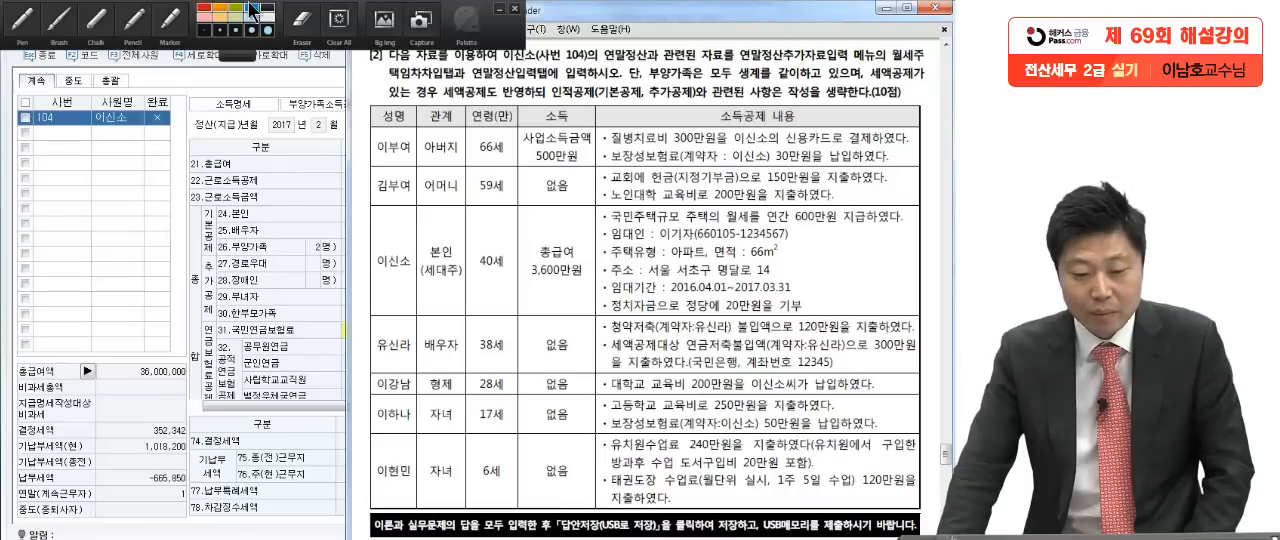
pyautogui.click(28, 30)
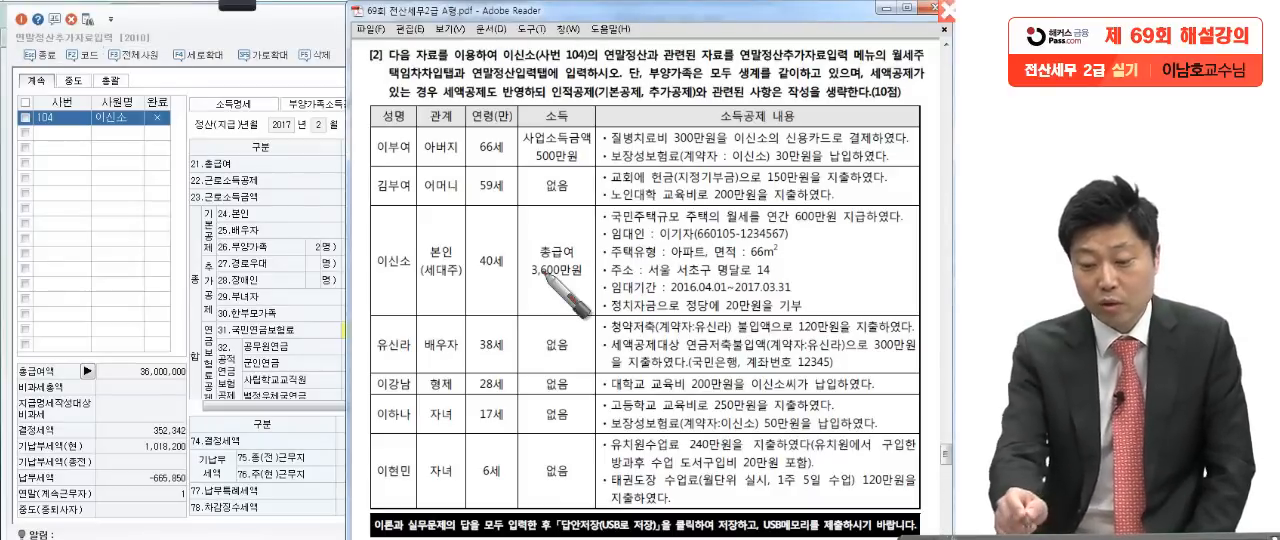
pyautogui.moveTo(592, 150); pyautogui.dragTo(568, 120)
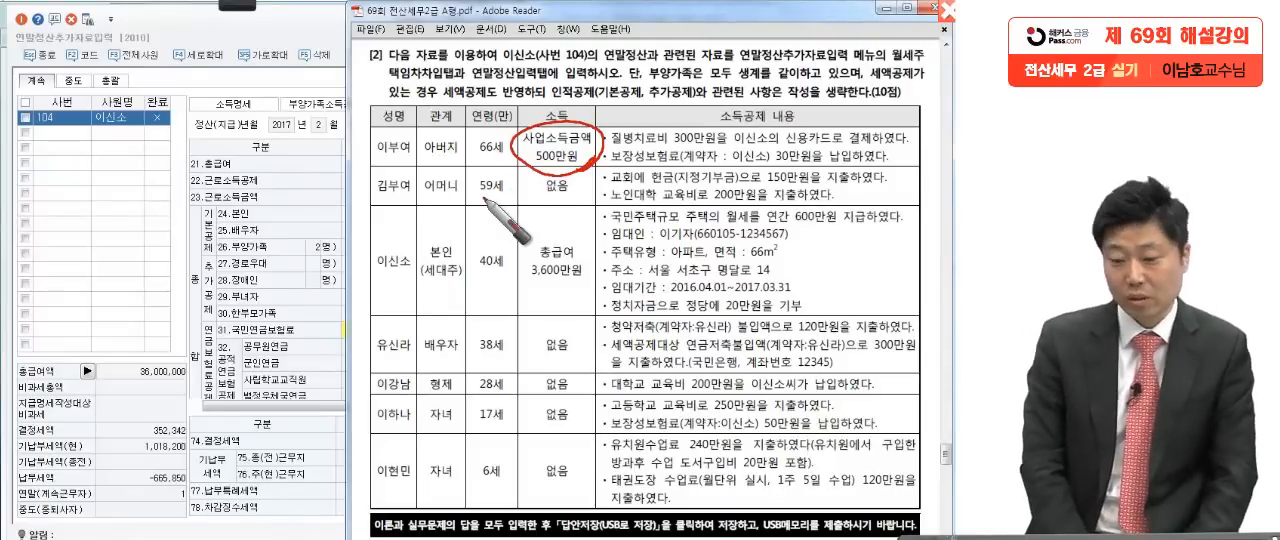
# Step: Underline the 아버지 row's 신용카드 medical payment note and circle 질병치료비 300만원 and 결제하였다 with the red Pen
pyautogui.moveTo(614, 152); pyautogui.dragTo(822, 151)
pyautogui.moveTo(835, 151); pyautogui.dragTo(930, 145)
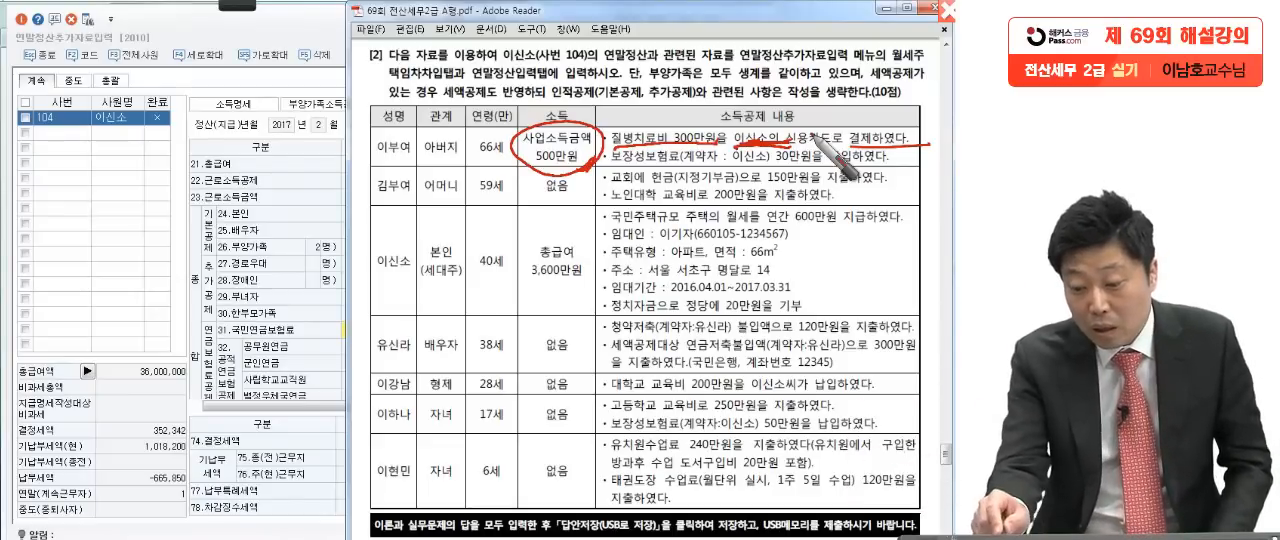
pyautogui.moveTo(705, 150)
pyautogui.mouseDown()
pyautogui.moveTo(656, 126)
pyautogui.moveTo(712, 145)
pyautogui.mouseUp()
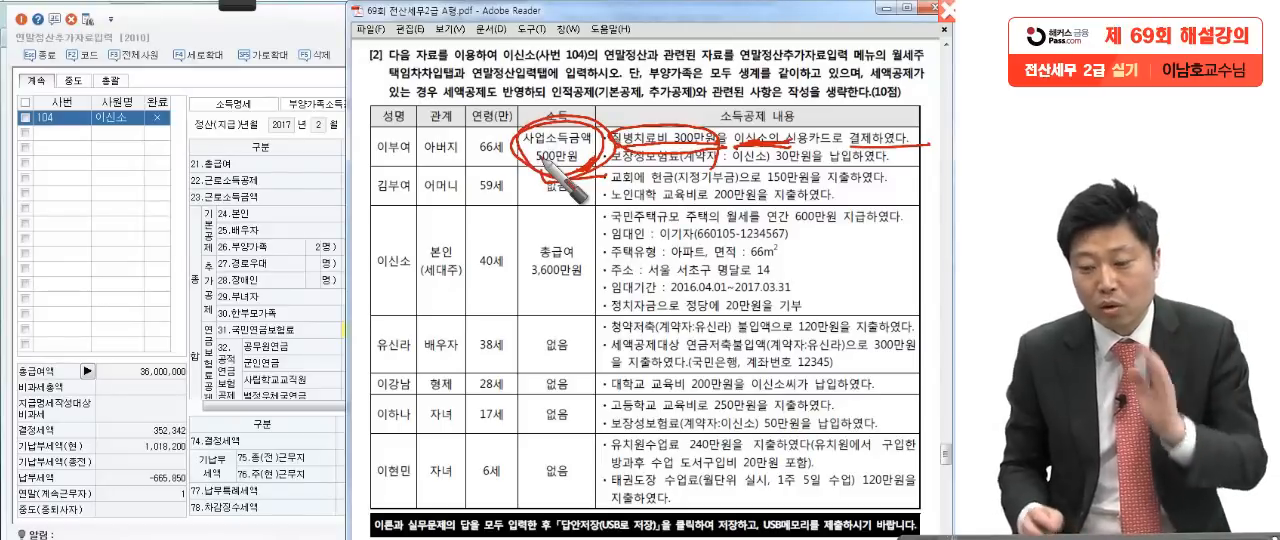
pyautogui.moveTo(714, 147); pyautogui.dragTo(672, 195)
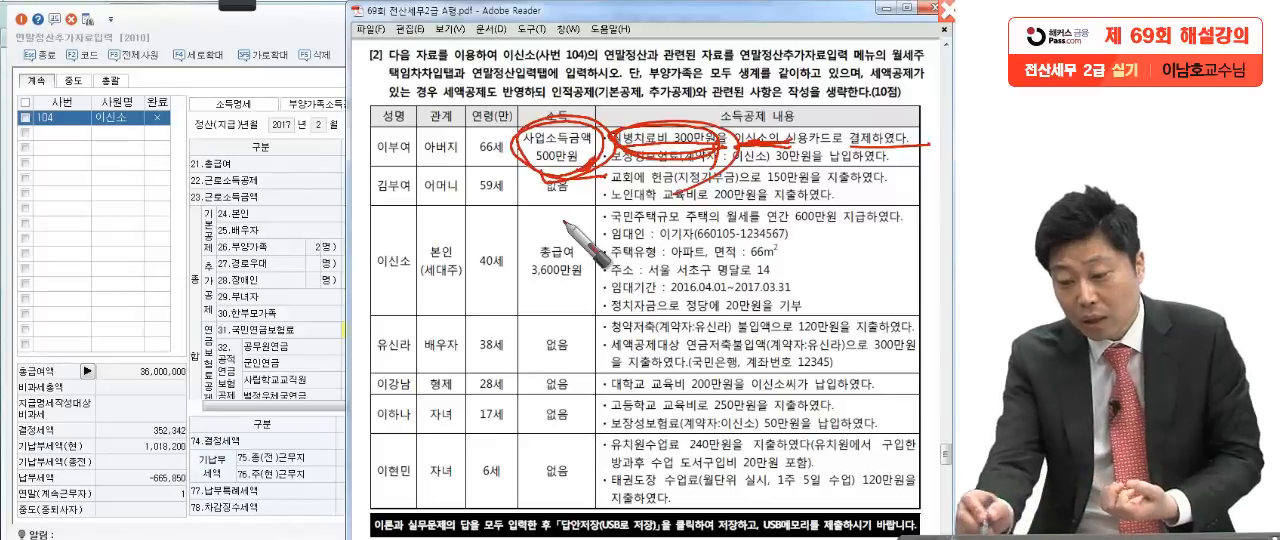
pyautogui.moveTo(883, 117)
pyautogui.mouseDown()
pyautogui.moveTo(921, 126)
pyautogui.moveTo(855, 190)
pyautogui.mouseUp()
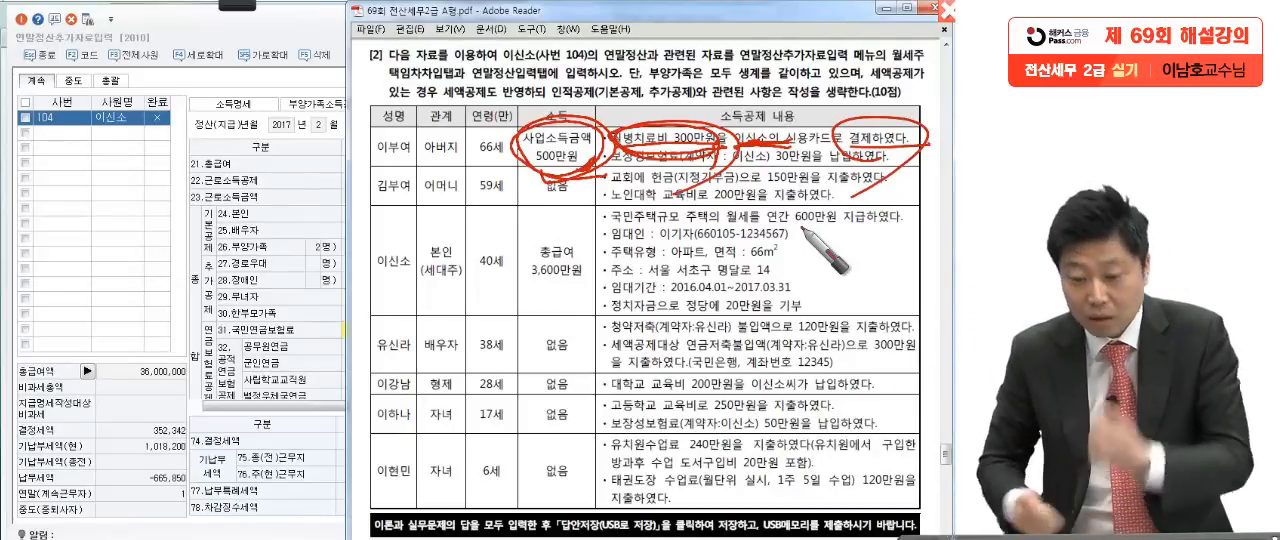
# Step: Enter 3,000,000 as the 신용카드 지출액 under 42.신용카드 등사용액 in 연말정산입력 and confirm it
pyautogui.click(297, 331)
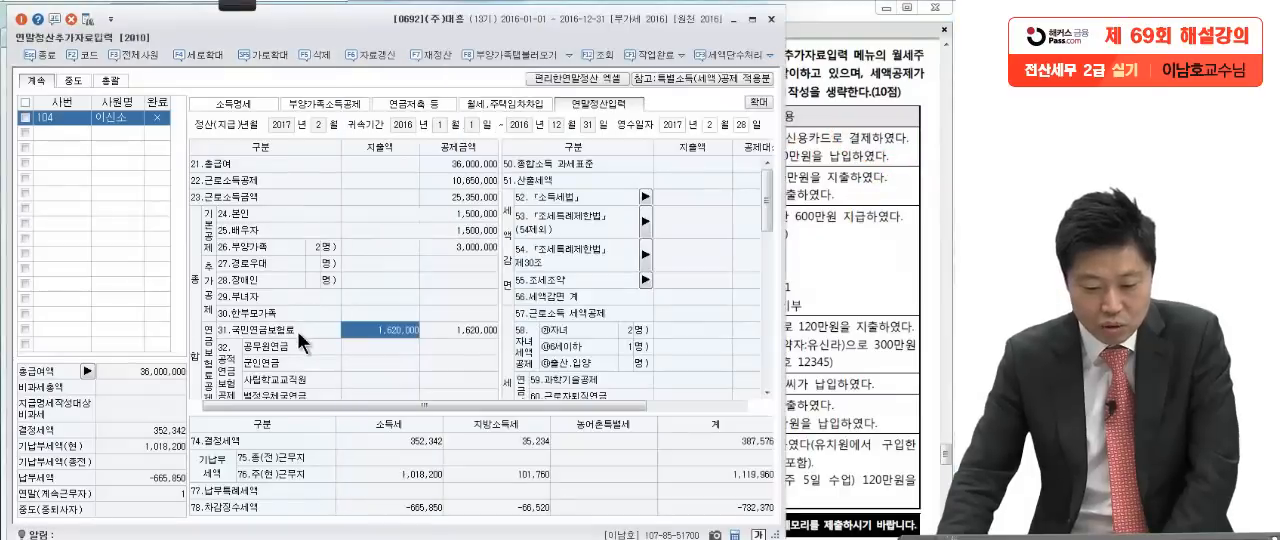
pyautogui.scroll(-5, 297, 331)
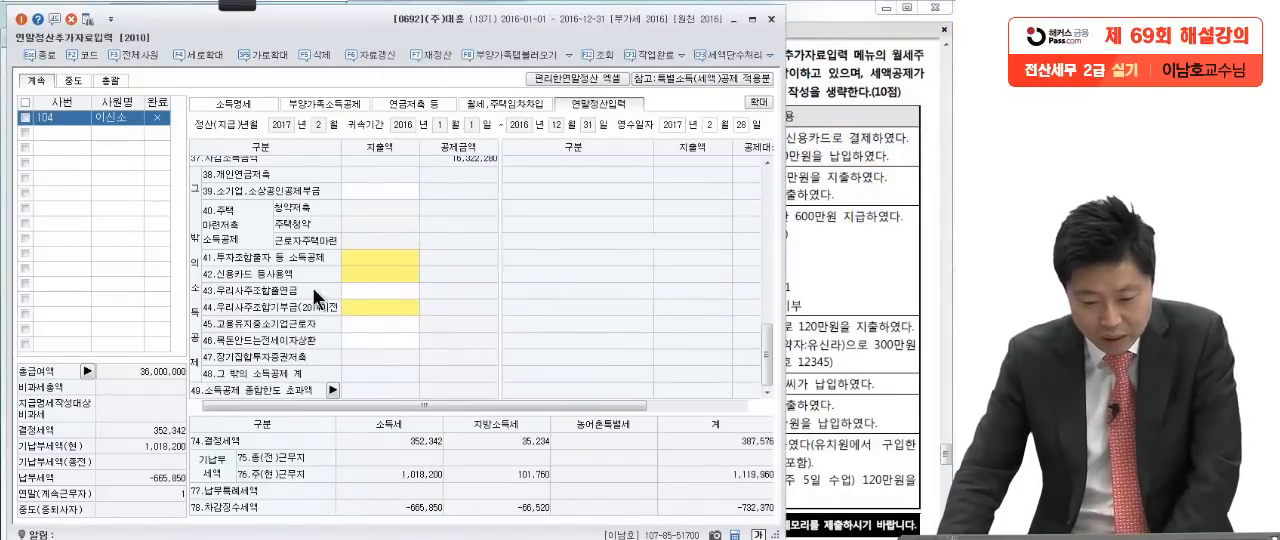
pyautogui.click(353, 270)
pyautogui.click(353, 270)
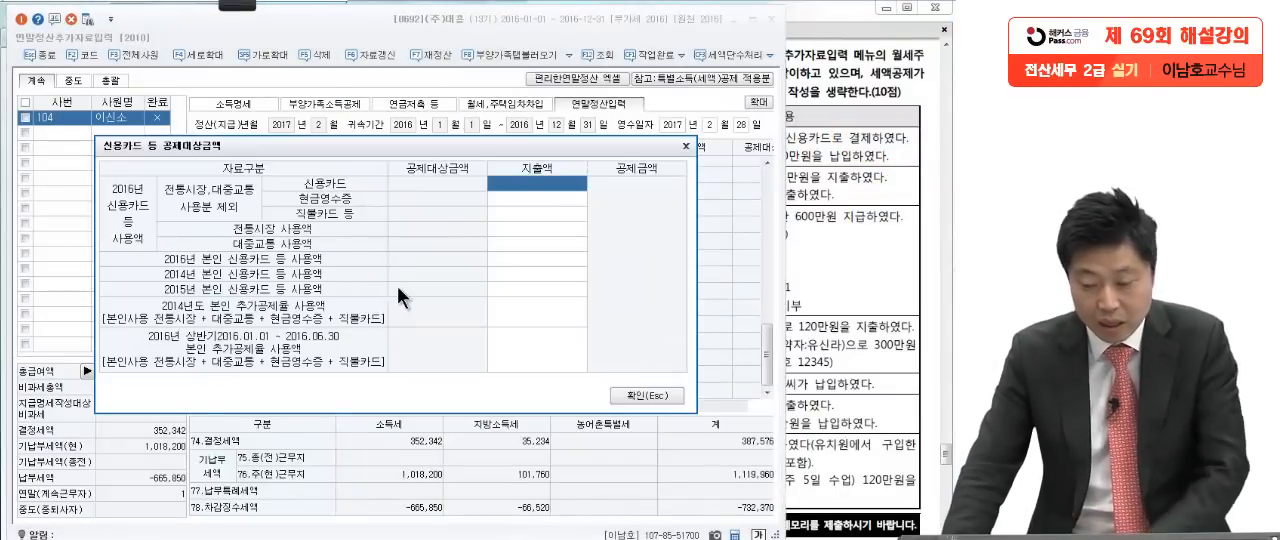
pyautogui.click(857, 215)
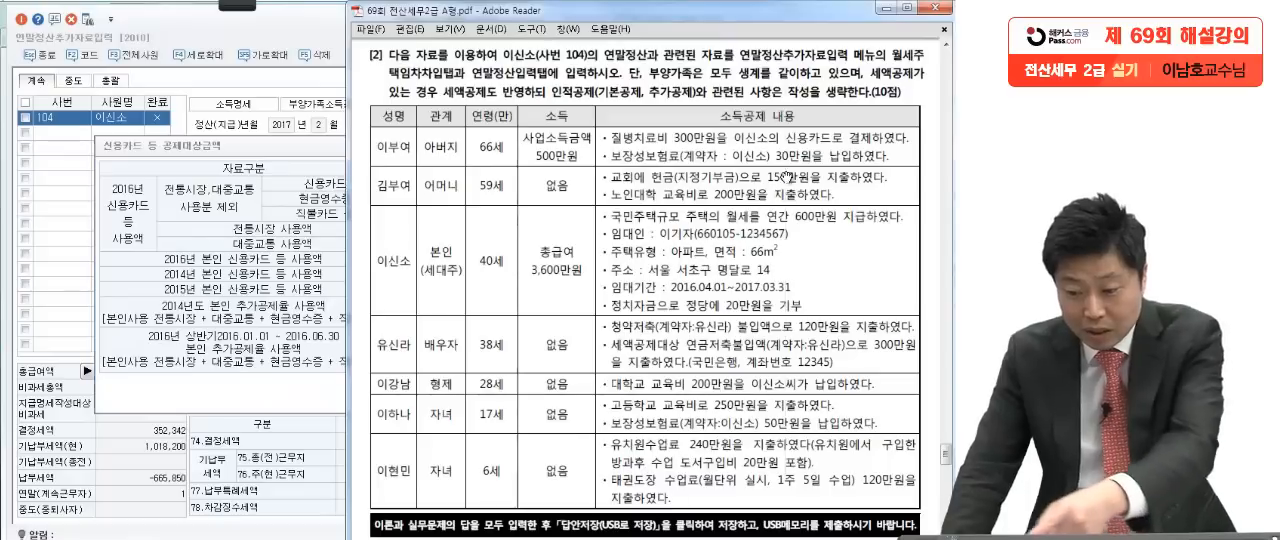
pyautogui.click(325, 195)
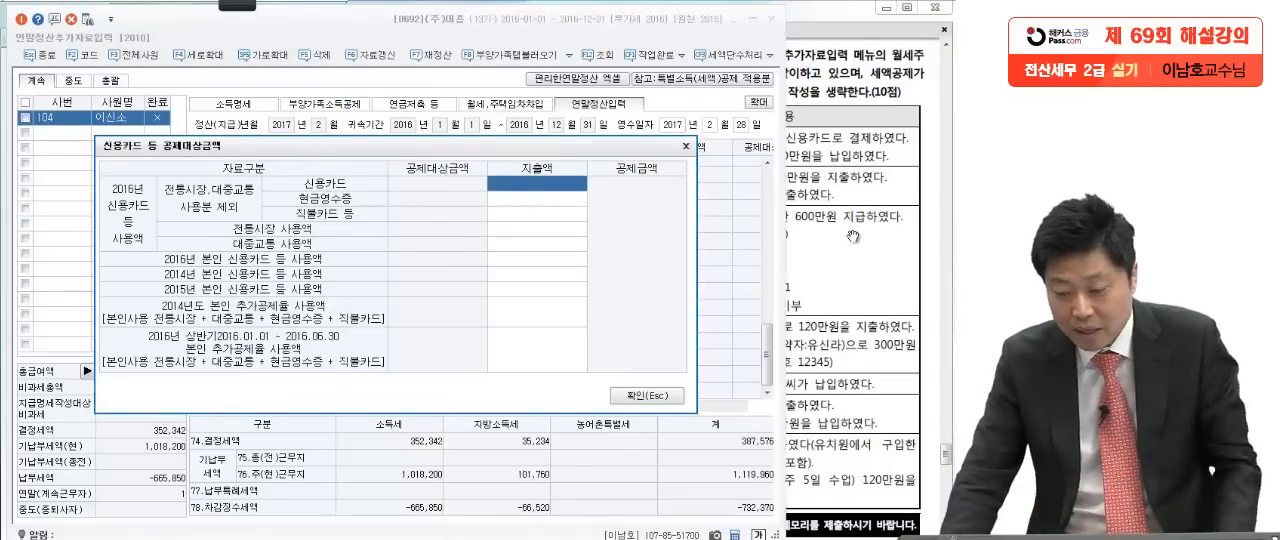
pyautogui.write('3000000')
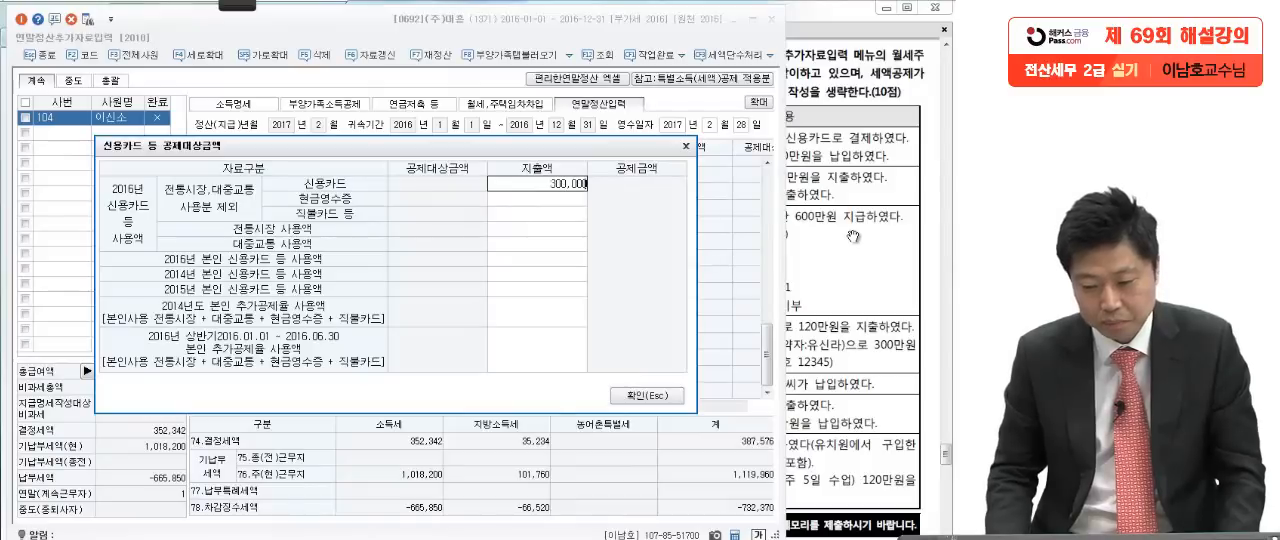
pyautogui.click(646, 394)
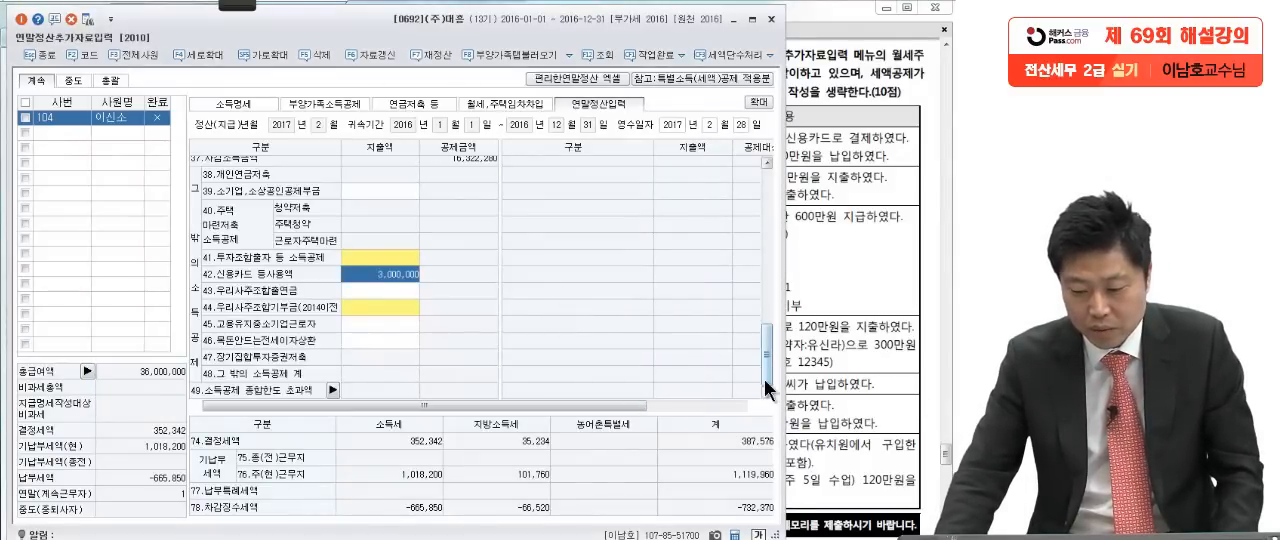
# Step: Enter 3,000,000 as the 본인.경로자 지출액 under 63.의료비 in 연말정산입력 and confirm the 의료비 entry
pyautogui.moveTo(768, 372); pyautogui.dragTo(770, 286)
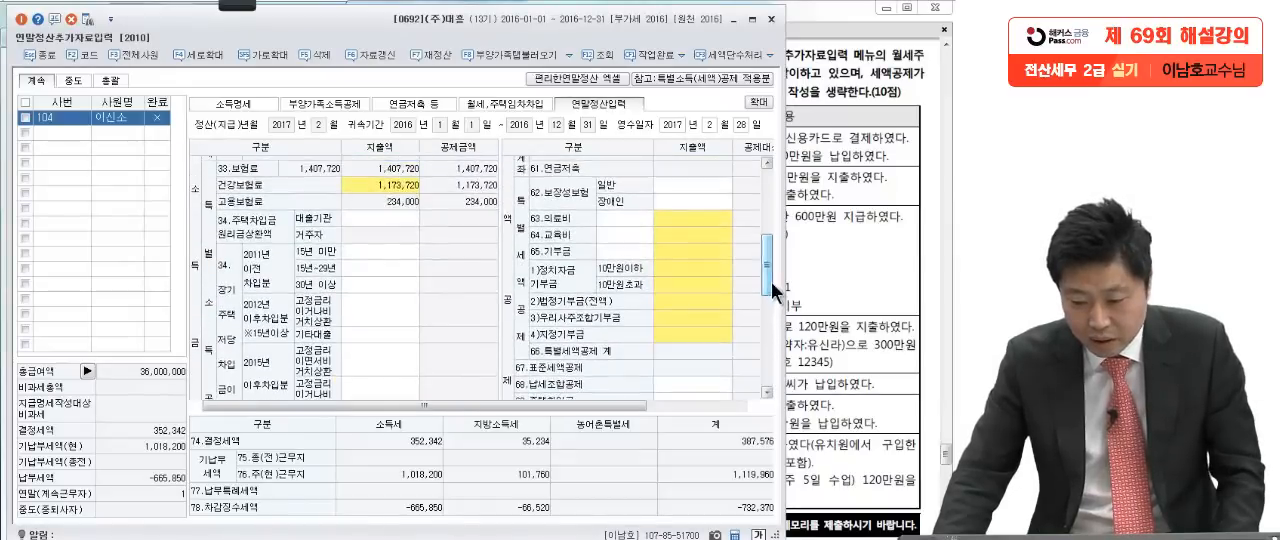
pyautogui.click(672, 217)
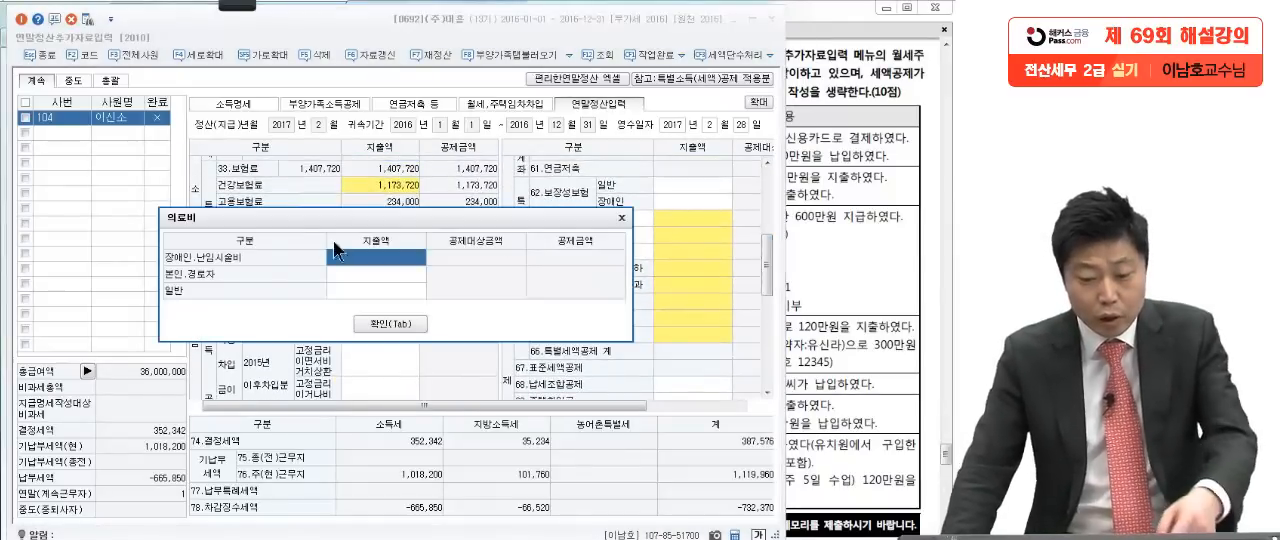
pyautogui.click(343, 271)
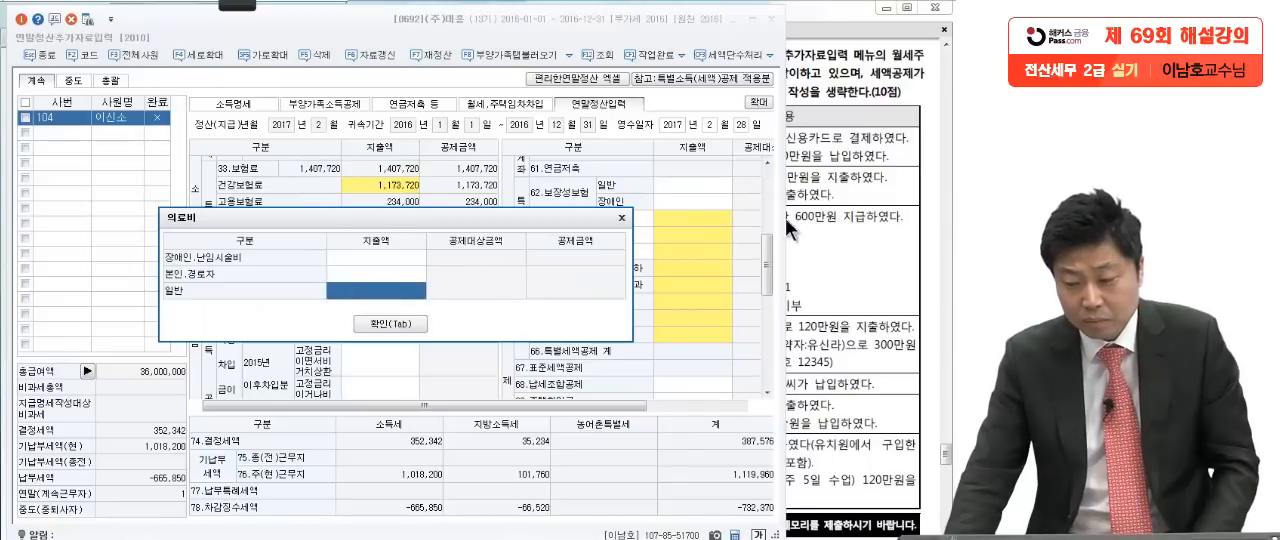
pyautogui.click(838, 213)
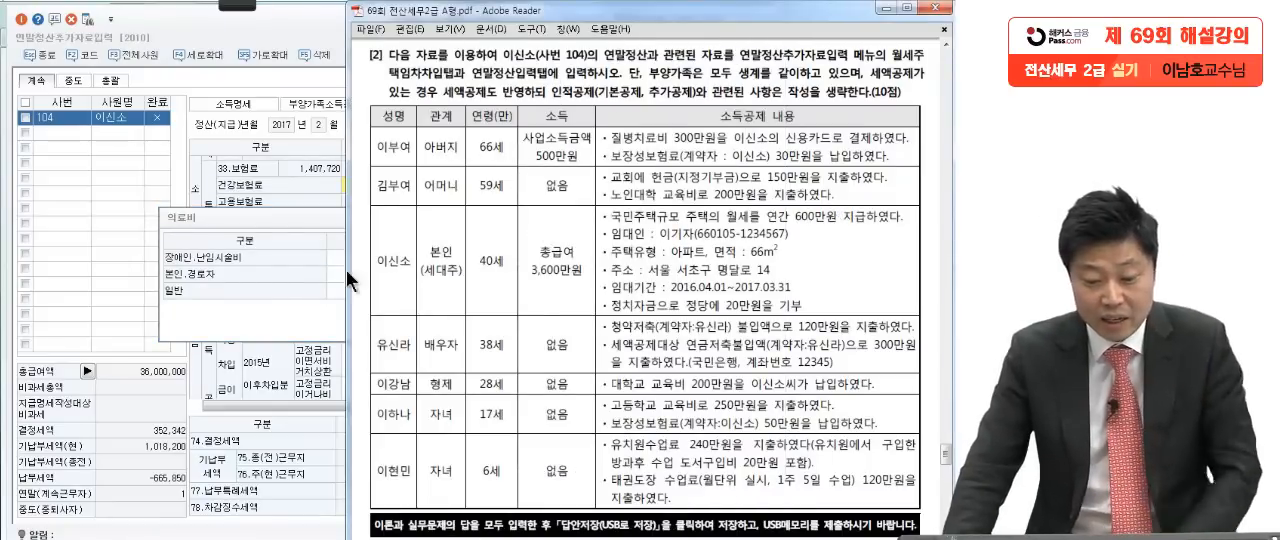
pyautogui.click(235, 274)
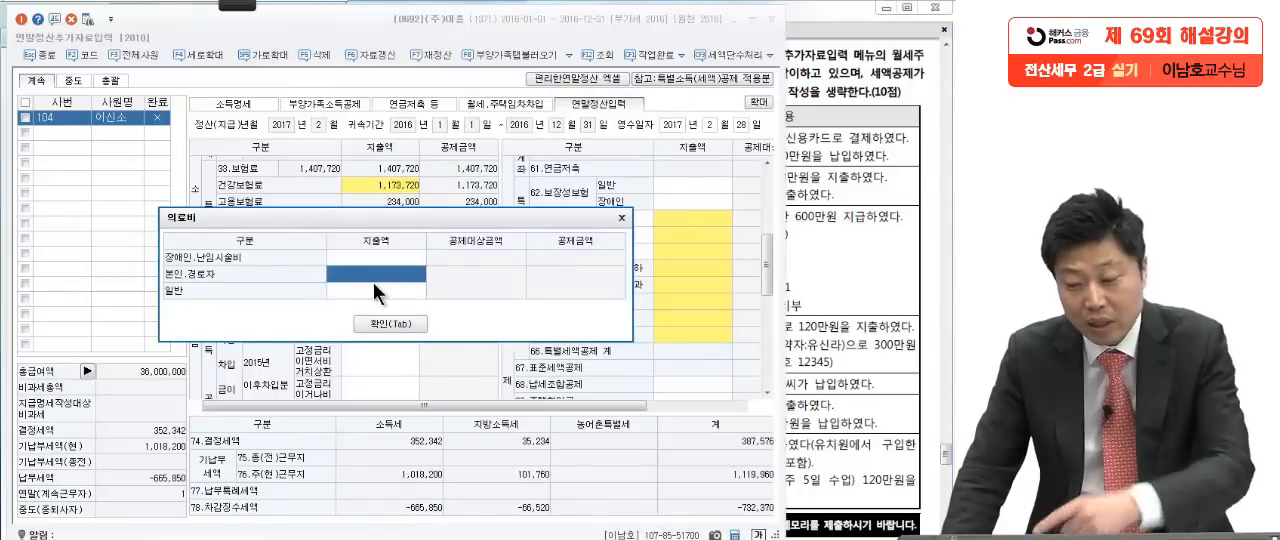
pyautogui.write('3000000')
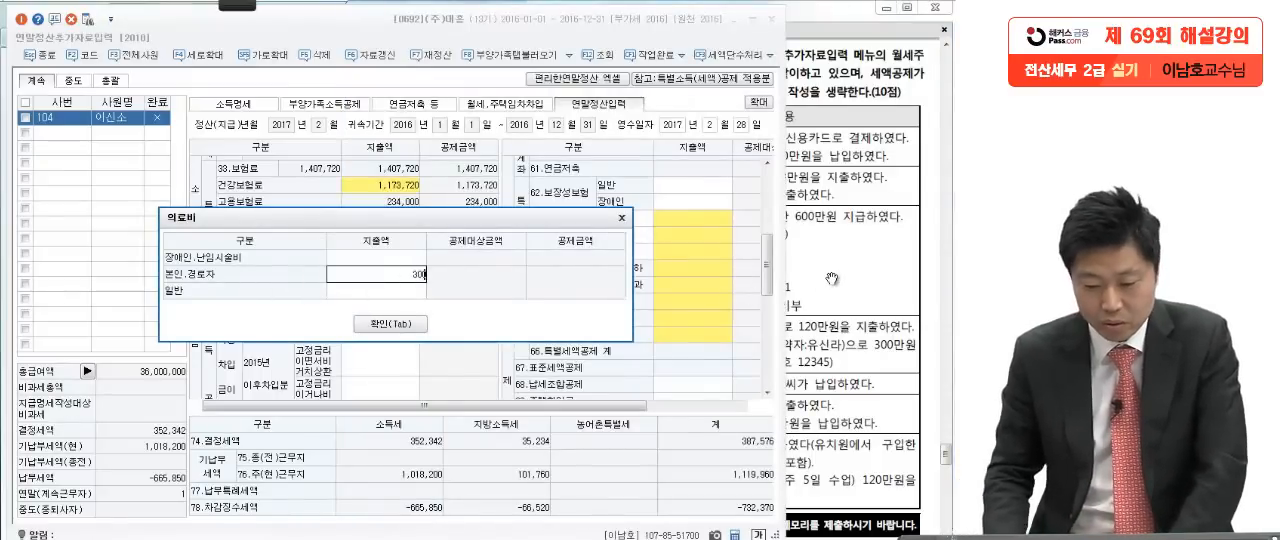
pyautogui.press('Return')
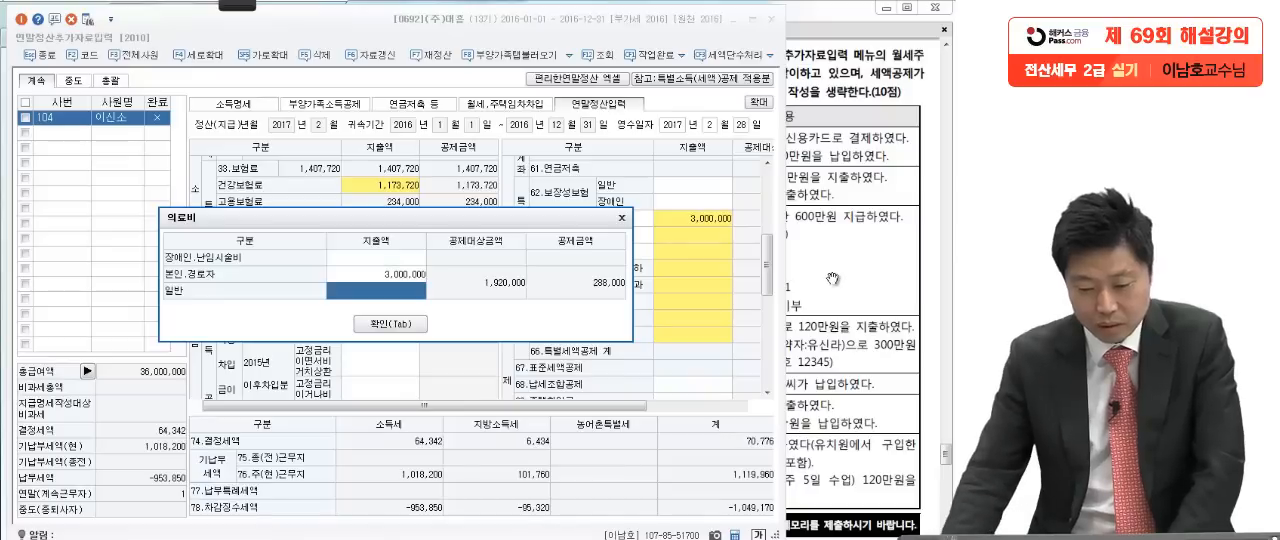
pyautogui.click(385, 324)
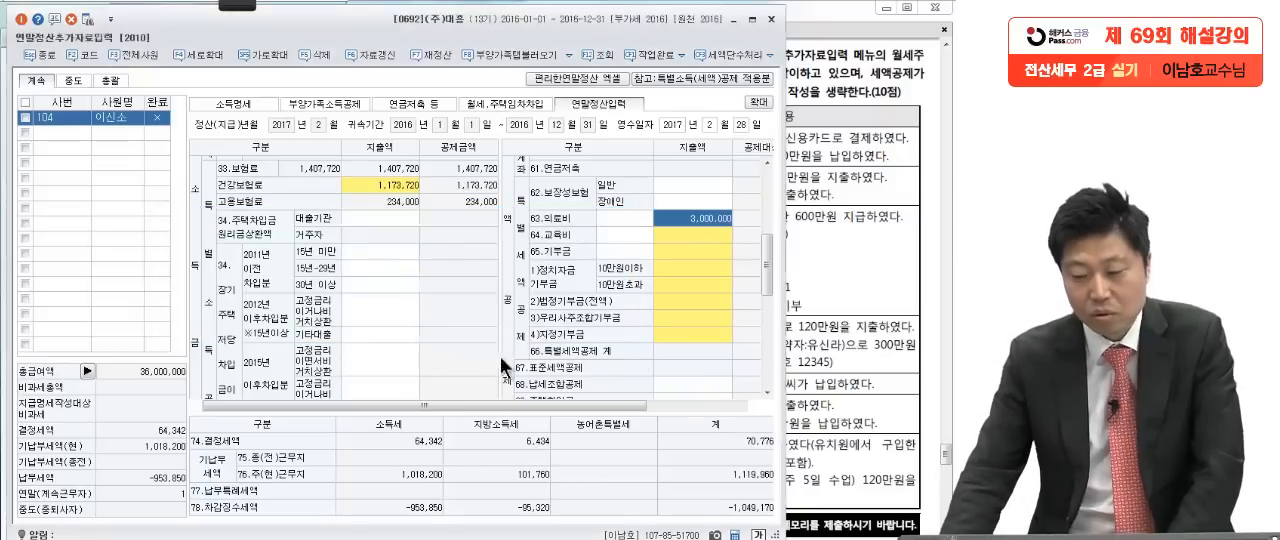
# Step: Switch to the exam PDF, underline the 아버지 row's 보장성보험료, circle 사업소득금액 500만원 and cross out the insurance note with the red Pen
pyautogui.click(832, 277)
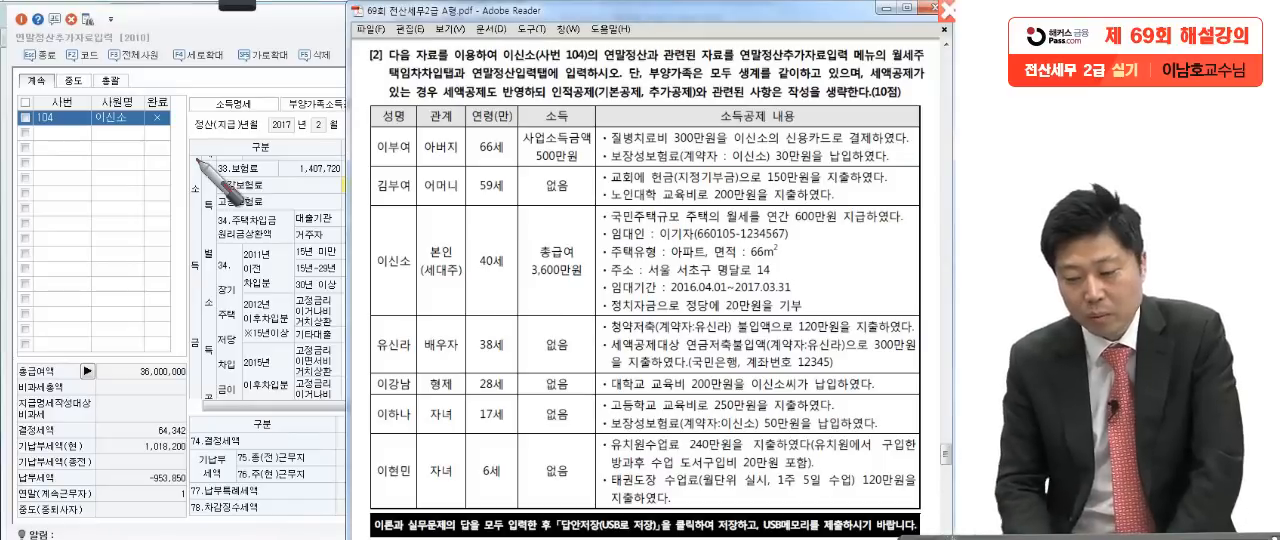
pyautogui.moveTo(668, 160); pyautogui.dragTo(585, 162)
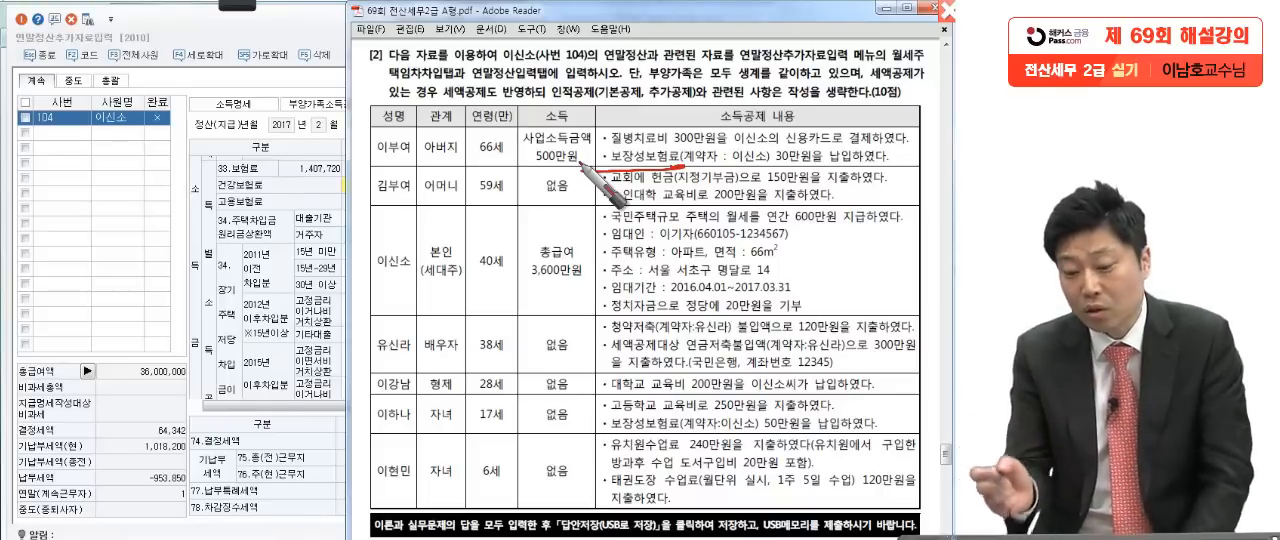
pyautogui.moveTo(583, 163)
pyautogui.mouseDown()
pyautogui.moveTo(512, 135)
pyautogui.moveTo(478, 244)
pyautogui.mouseUp()
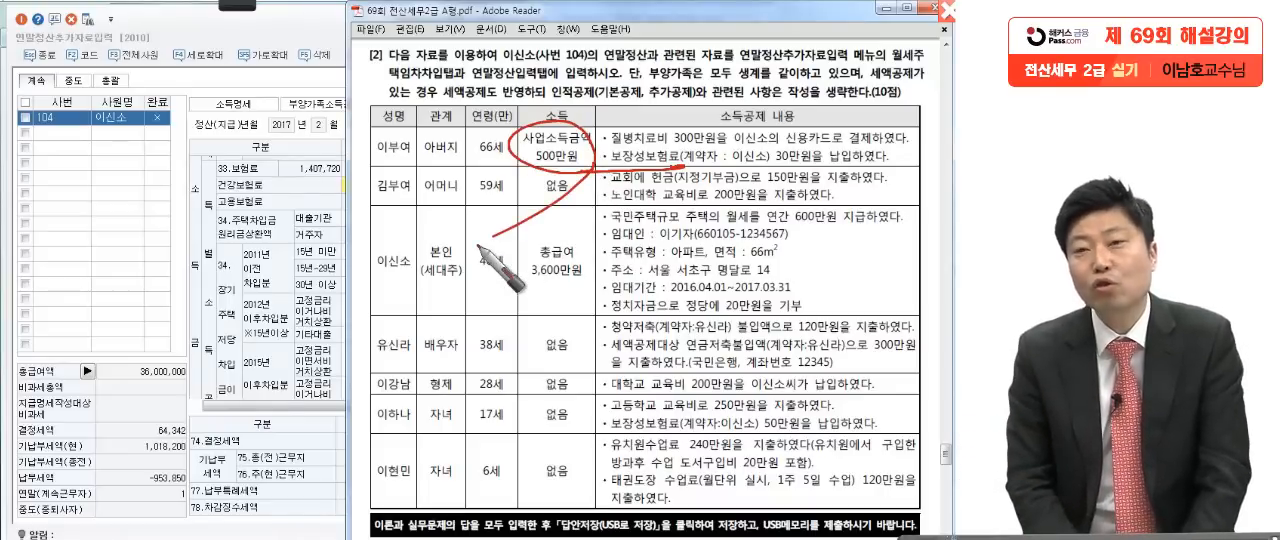
pyautogui.moveTo(640, 170)
pyautogui.mouseDown()
pyautogui.moveTo(896, 164)
pyautogui.moveTo(932, 190)
pyautogui.mouseUp()
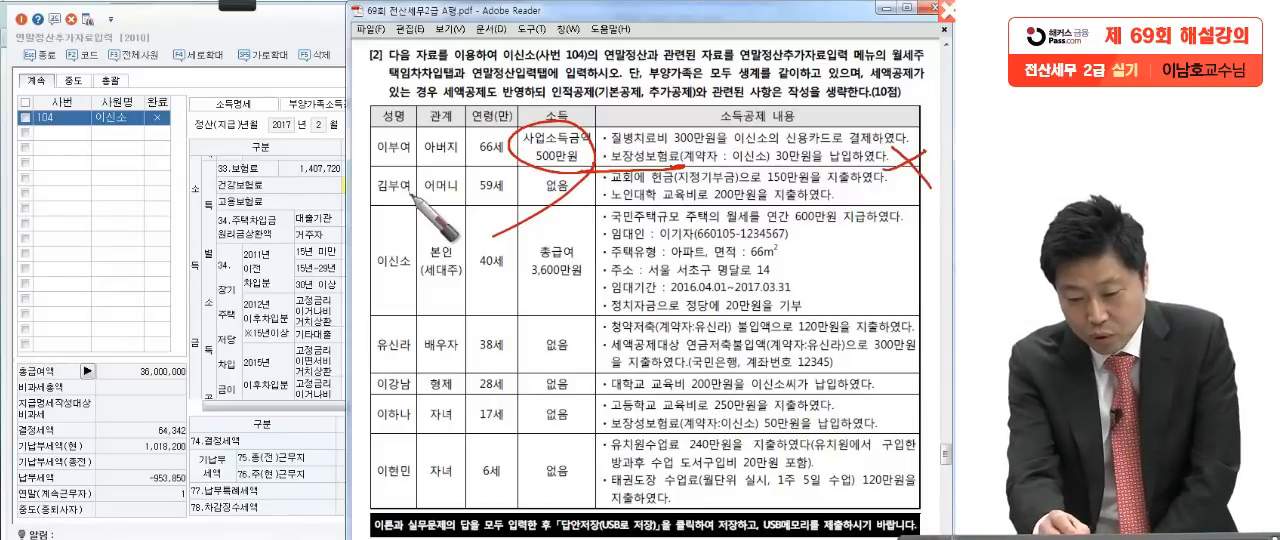
# Step: Underline the 어머니 row's name and mark 59세, then underline and cross out its 지정기부금 150만원 and 노인대학 교육비 200만원 notes
pyautogui.moveTo(378, 199); pyautogui.dragTo(410, 198)
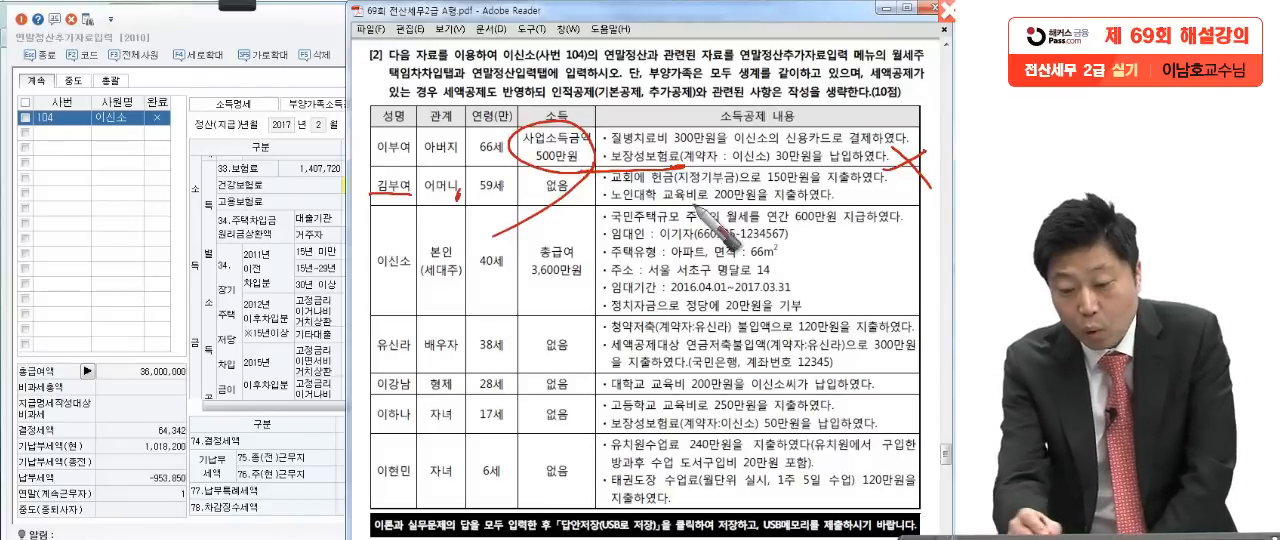
pyautogui.moveTo(456, 200)
pyautogui.mouseDown()
pyautogui.moveTo(500, 212)
pyautogui.moveTo(528, 156)
pyautogui.mouseUp()
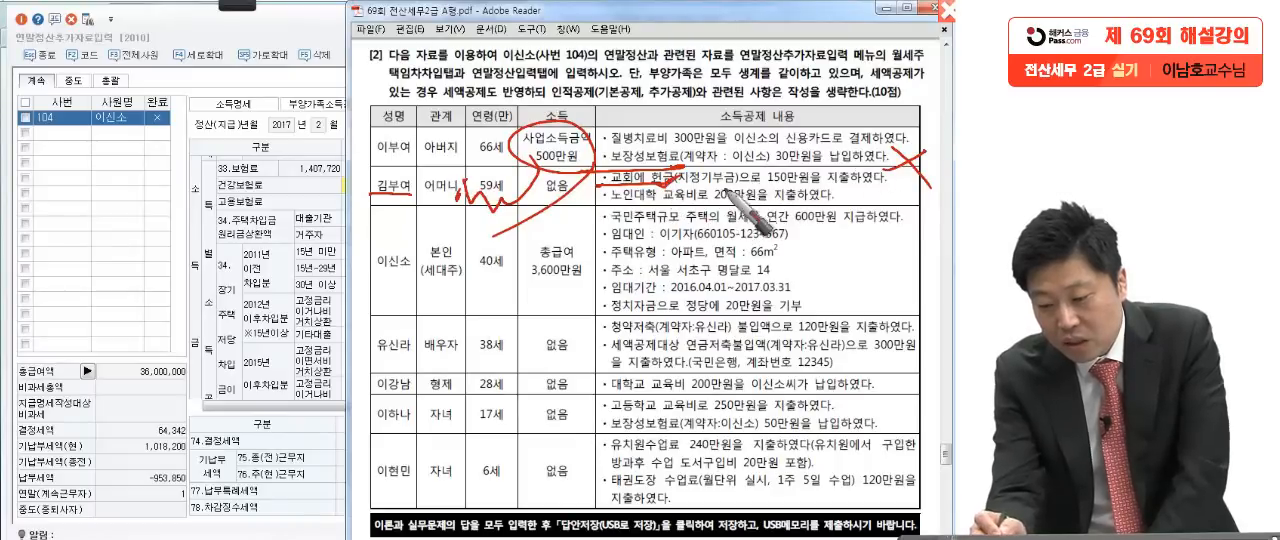
pyautogui.moveTo(600, 187); pyautogui.dragTo(893, 186)
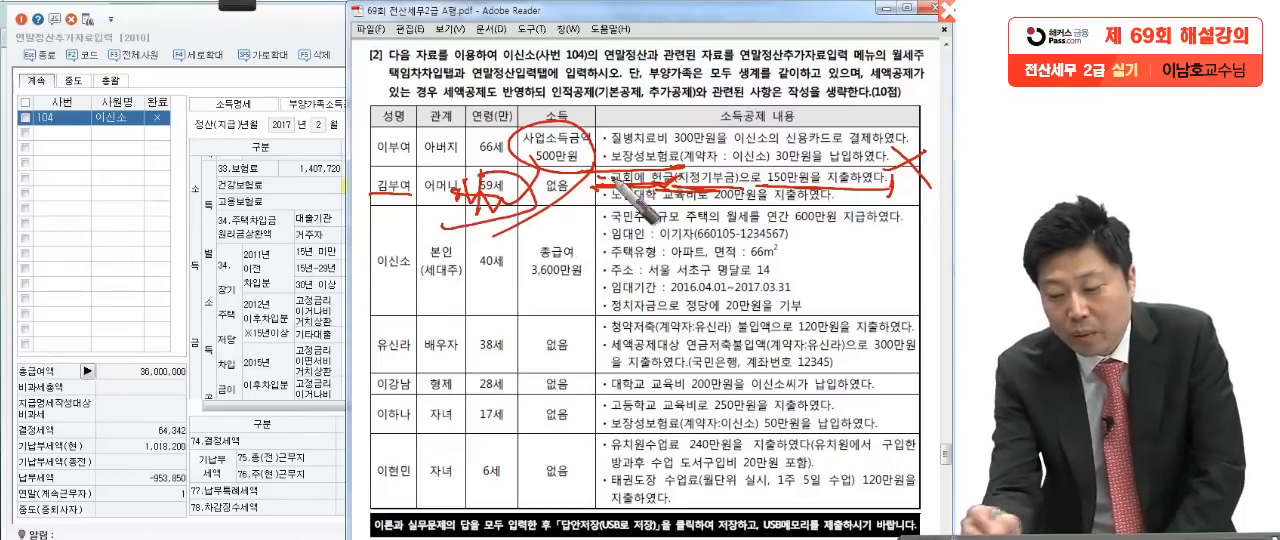
pyautogui.moveTo(936, 181); pyautogui.dragTo(899, 210)
pyautogui.moveTo(893, 173); pyautogui.dragTo(943, 252)
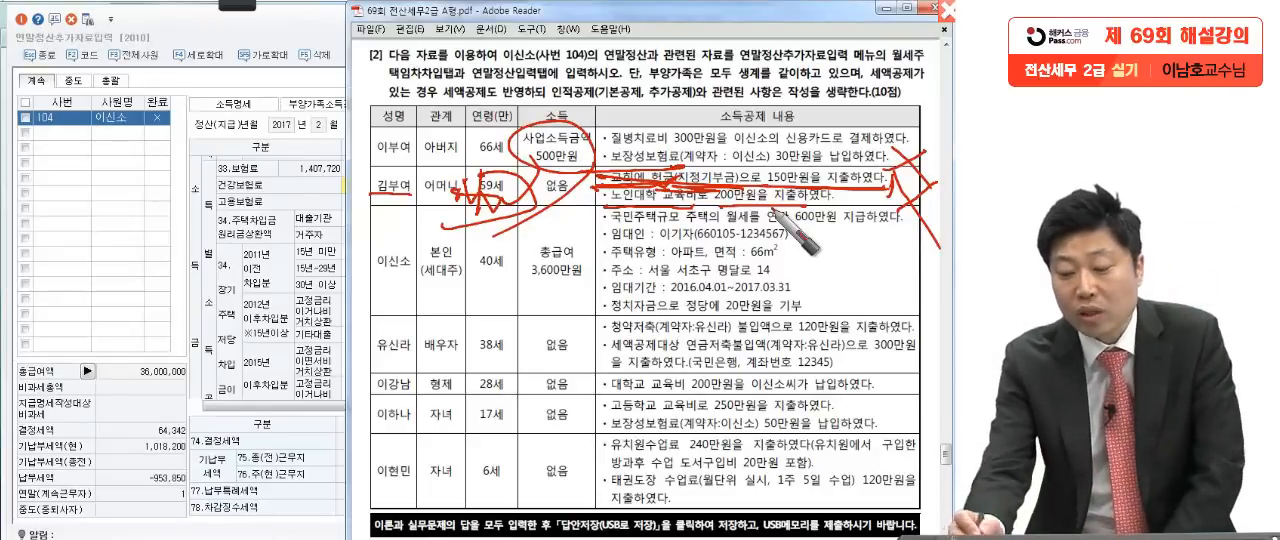
pyautogui.moveTo(866, 207); pyautogui.dragTo(858, 240)
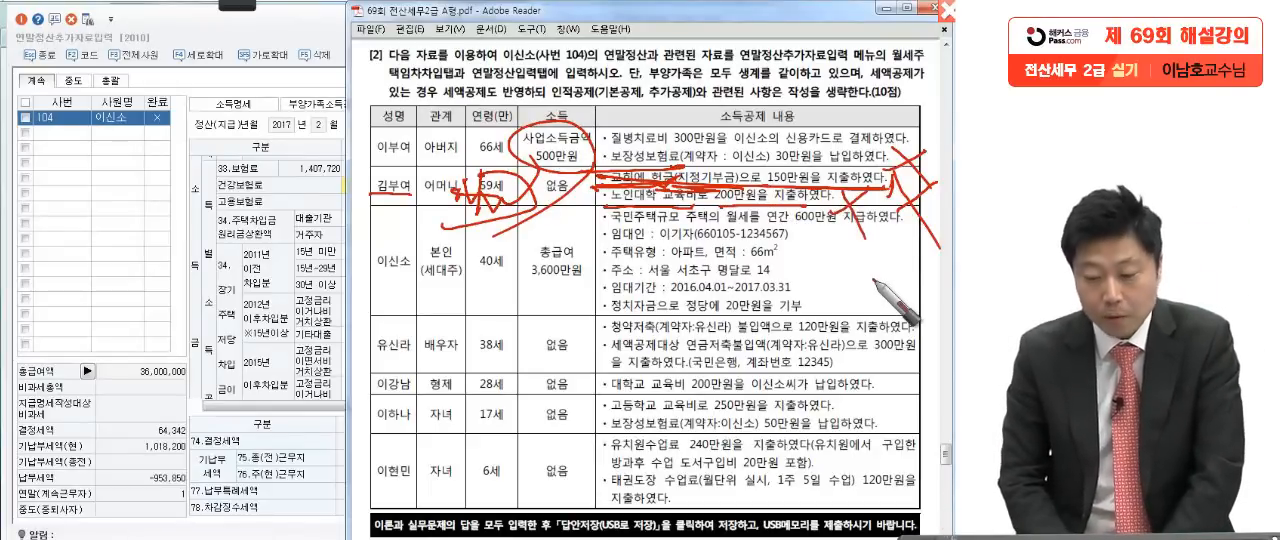
# Step: Mark the 본인 row with the red Pen, underlining the name and 월세 연간 600만원 and ticking the rental details
pyautogui.moveTo(363, 281); pyautogui.dragTo(410, 268)
pyautogui.moveTo(446, 297); pyautogui.dragTo(458, 289)
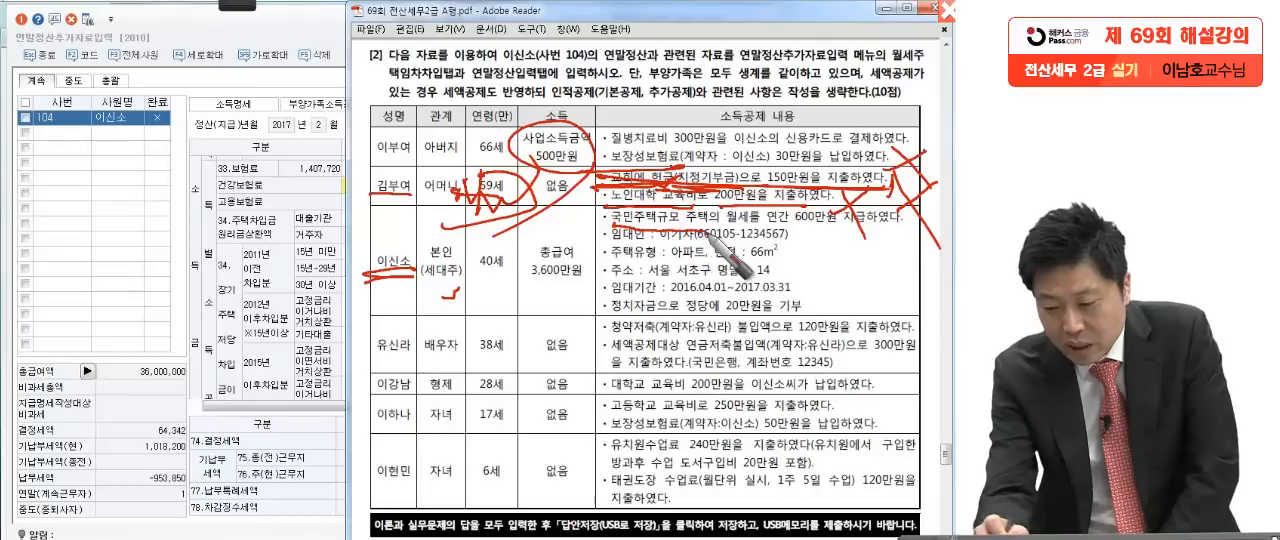
pyautogui.moveTo(753, 236); pyautogui.dragTo(856, 233)
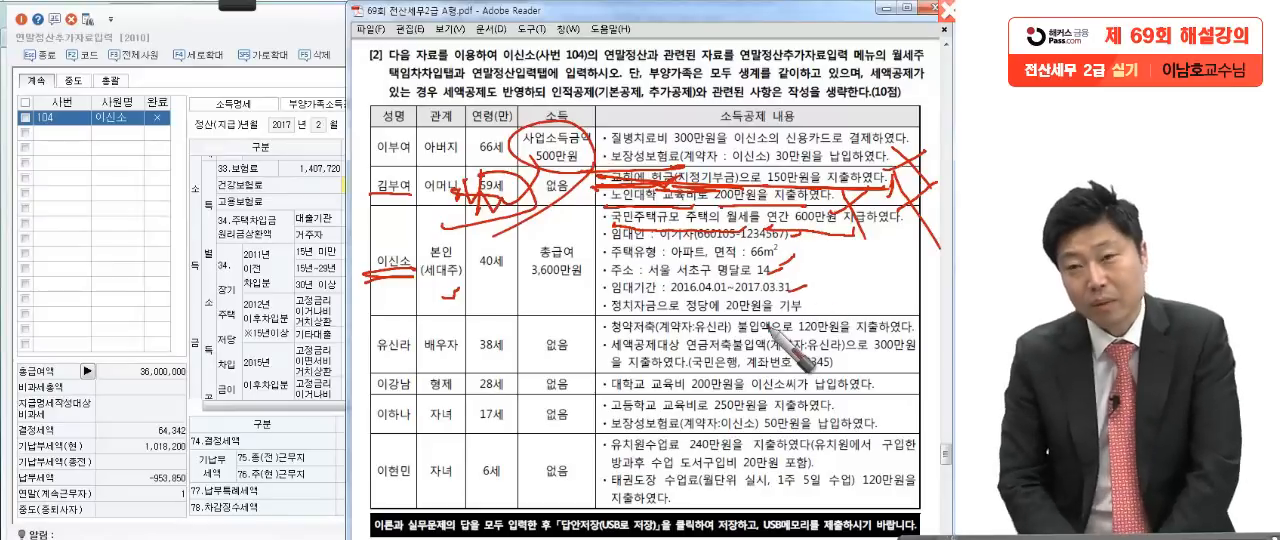
pyautogui.moveTo(850, 225)
pyautogui.mouseDown()
pyautogui.moveTo(790, 232)
pyautogui.moveTo(880, 235)
pyautogui.moveTo(850, 213)
pyautogui.mouseUp()
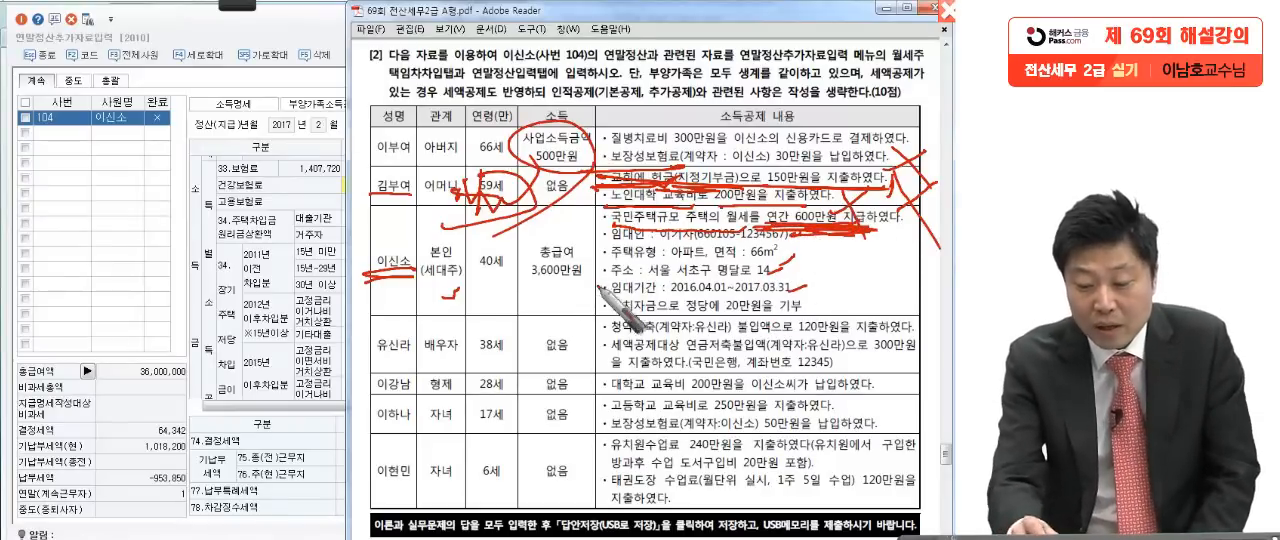
# Step: Circle 총급여 3,600만원 on the 본인 row and mark 월세주택임차차입탭 in the question text with the red Pen
pyautogui.moveTo(602, 281); pyautogui.dragTo(553, 358)
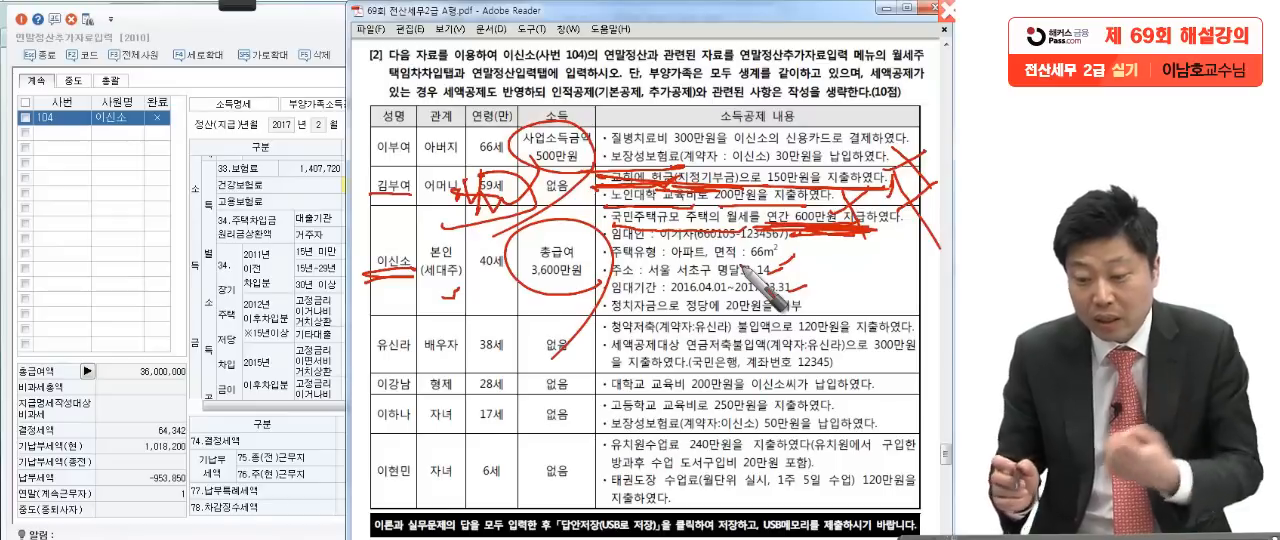
pyautogui.moveTo(876, 78); pyautogui.dragTo(934, 73)
pyautogui.moveTo(380, 88)
pyautogui.mouseDown()
pyautogui.moveTo(478, 84)
pyautogui.moveTo(330, 81)
pyautogui.mouseUp()
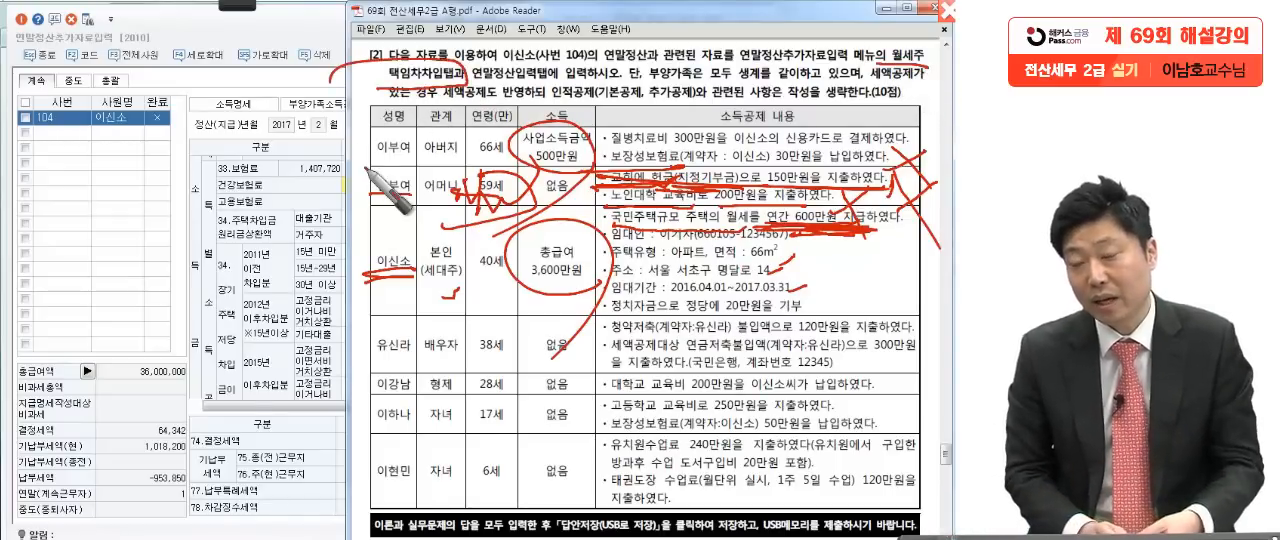
# Step: Return to KcLep and enter the landlord's name and resident registration number under 월세액 세액공제 명세 in 월세,주택임차차입
pyautogui.click(289, 178)
pyautogui.click(489, 106)
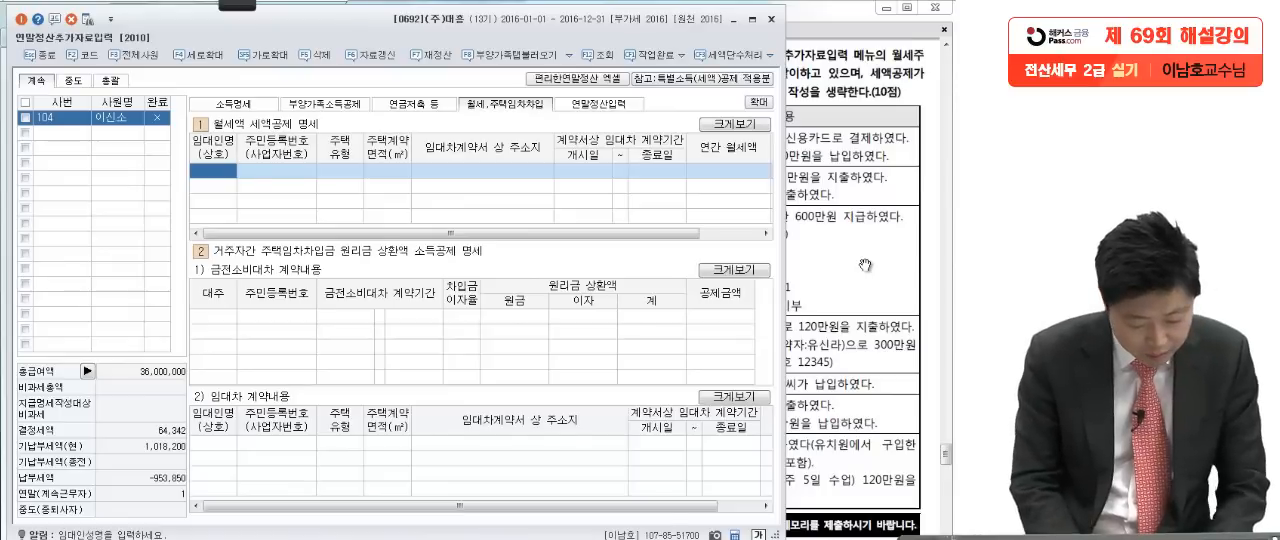
pyautogui.press('Return')
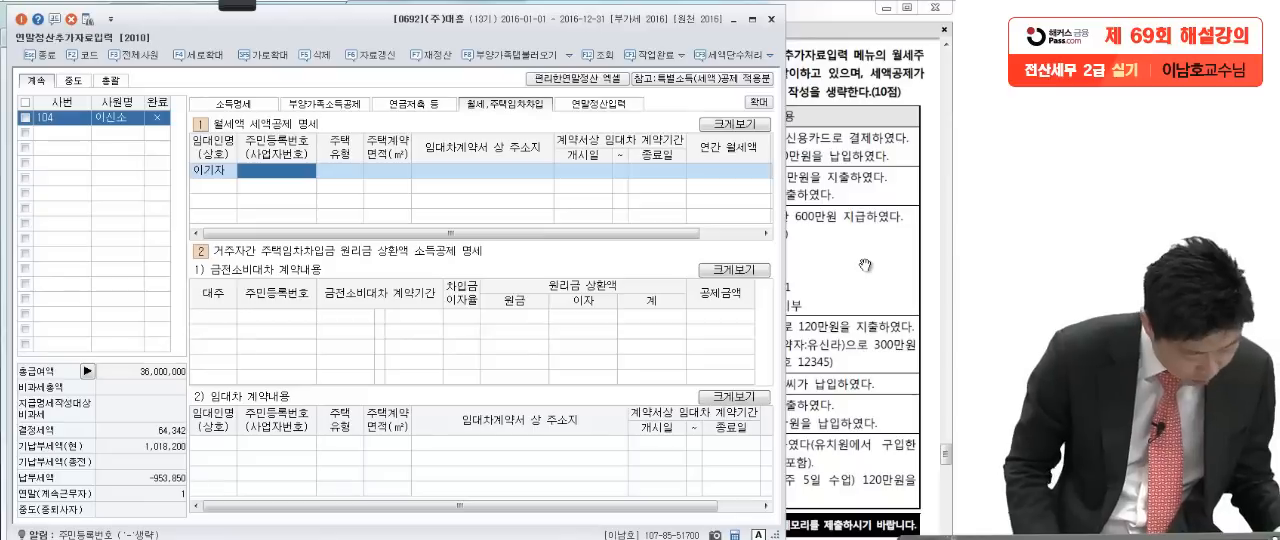
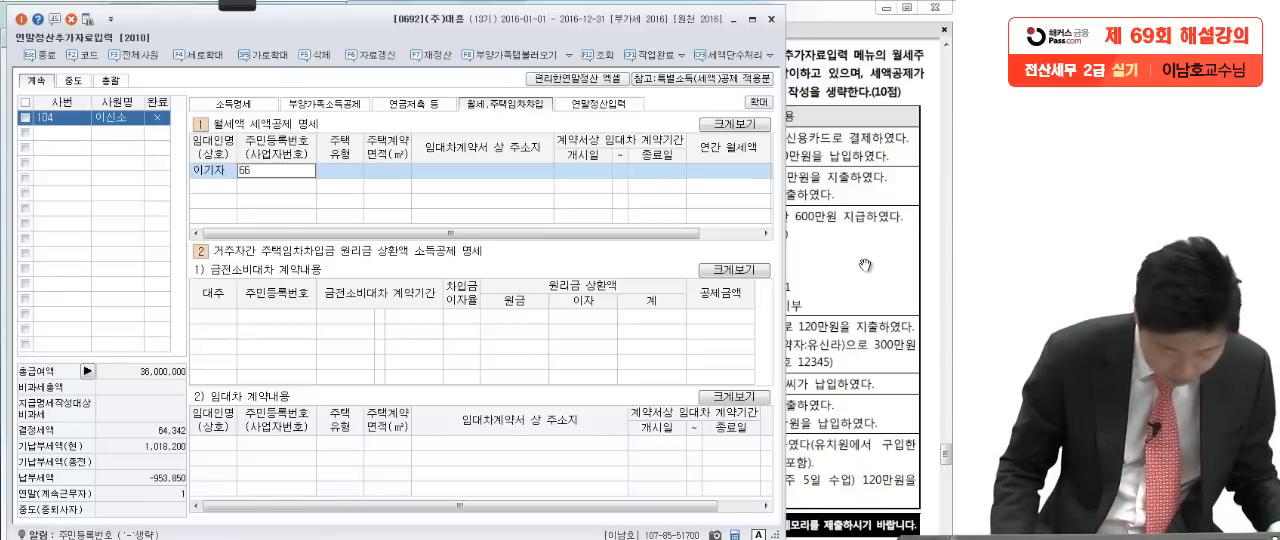
pyautogui.press('Return')
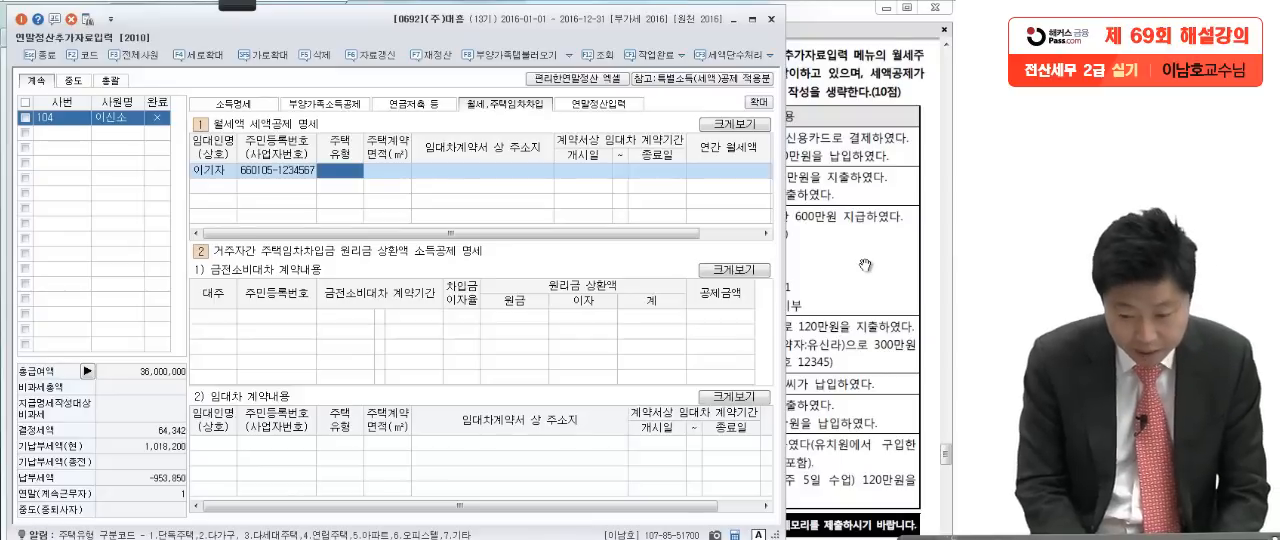
pyautogui.press('Return')
pyautogui.press('Return')
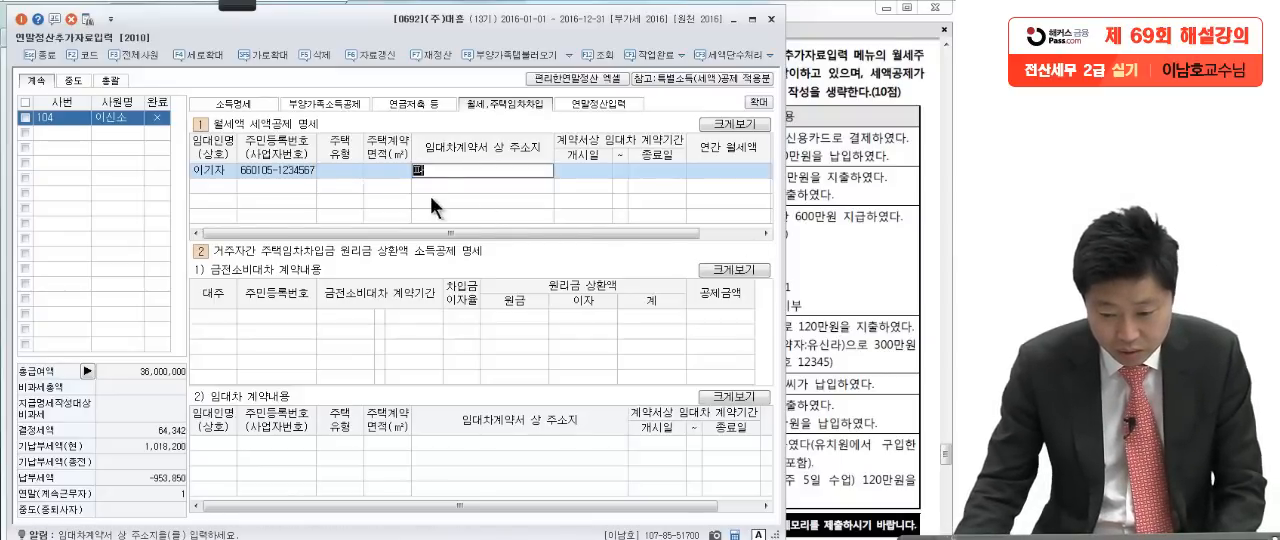
# Step: Set the rental entry's 주택유형 to 아파트 and its 주택계약 면적 to 66 ㎡
pyautogui.click(340, 172)
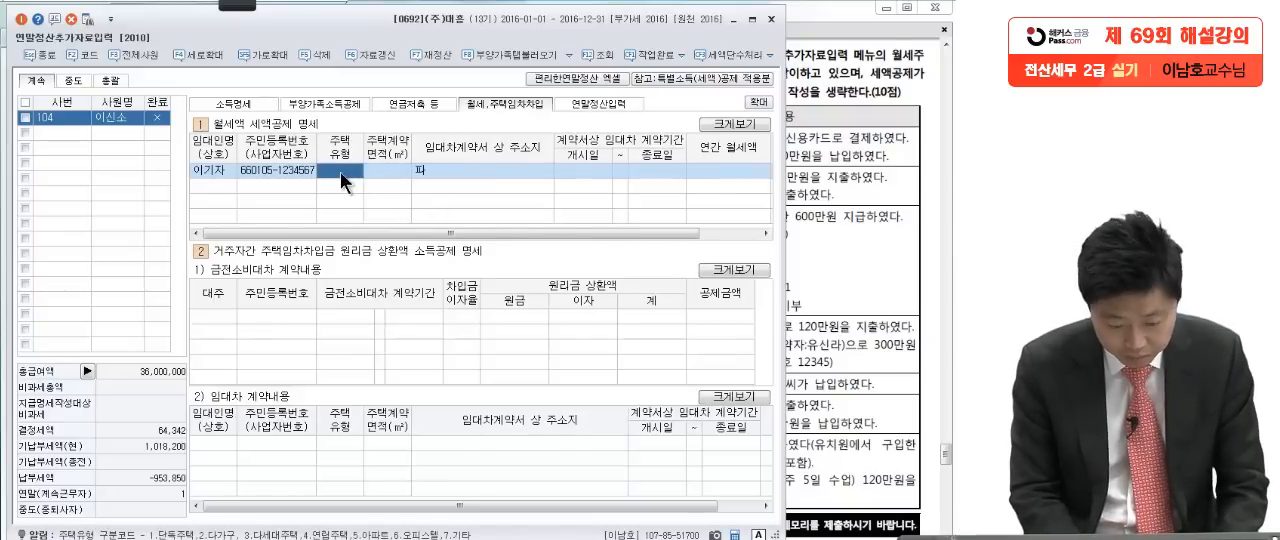
pyautogui.press('F2')
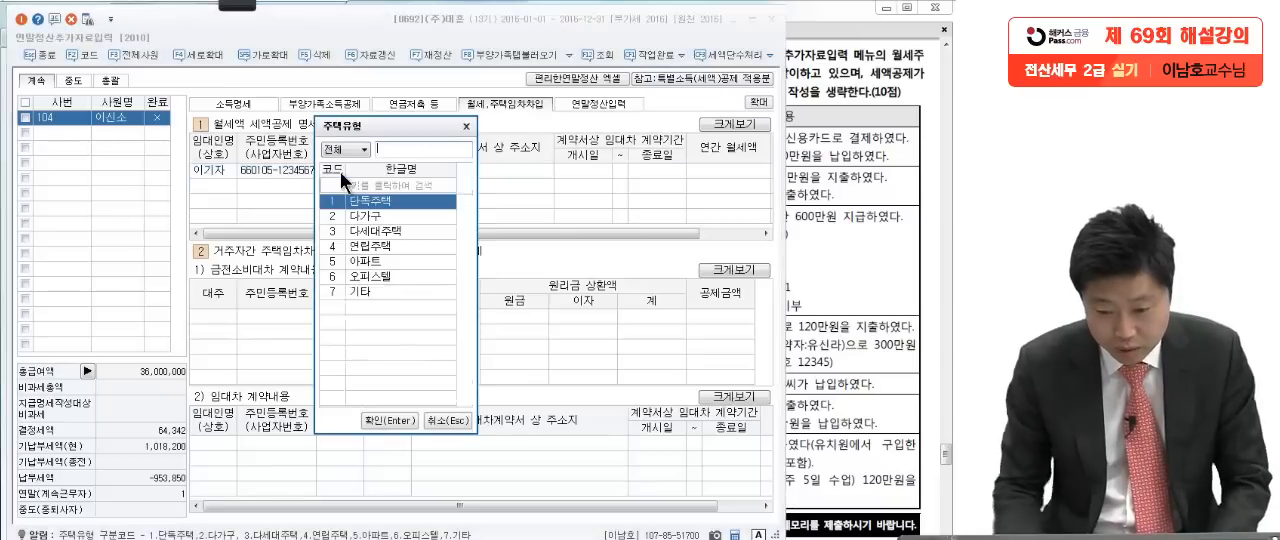
pyautogui.click(378, 260)
pyautogui.press('Return')
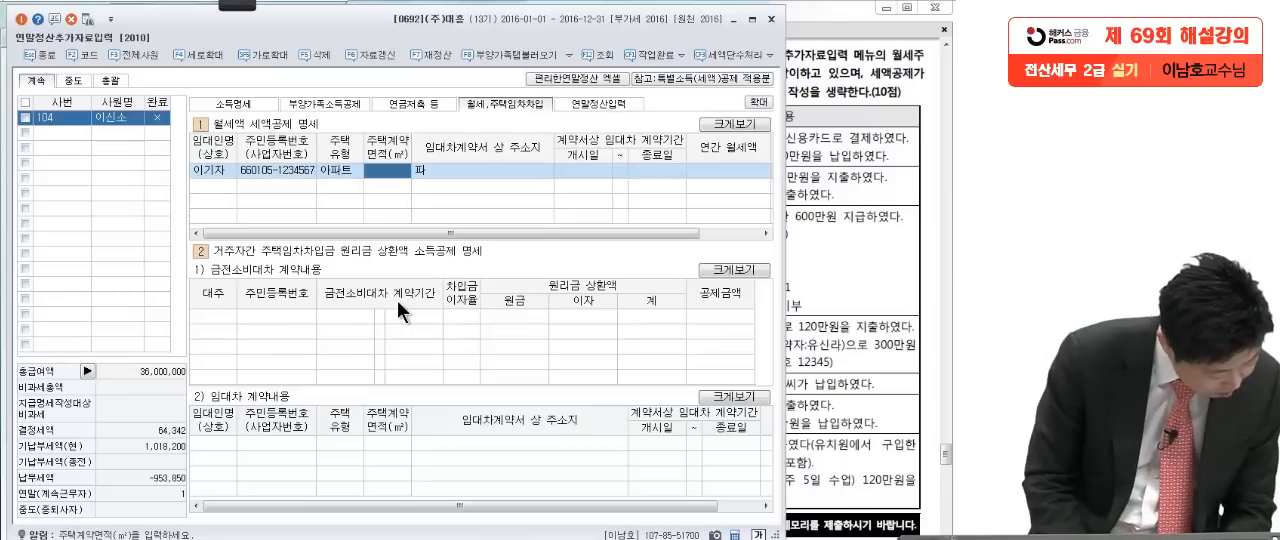
pyautogui.write('66')
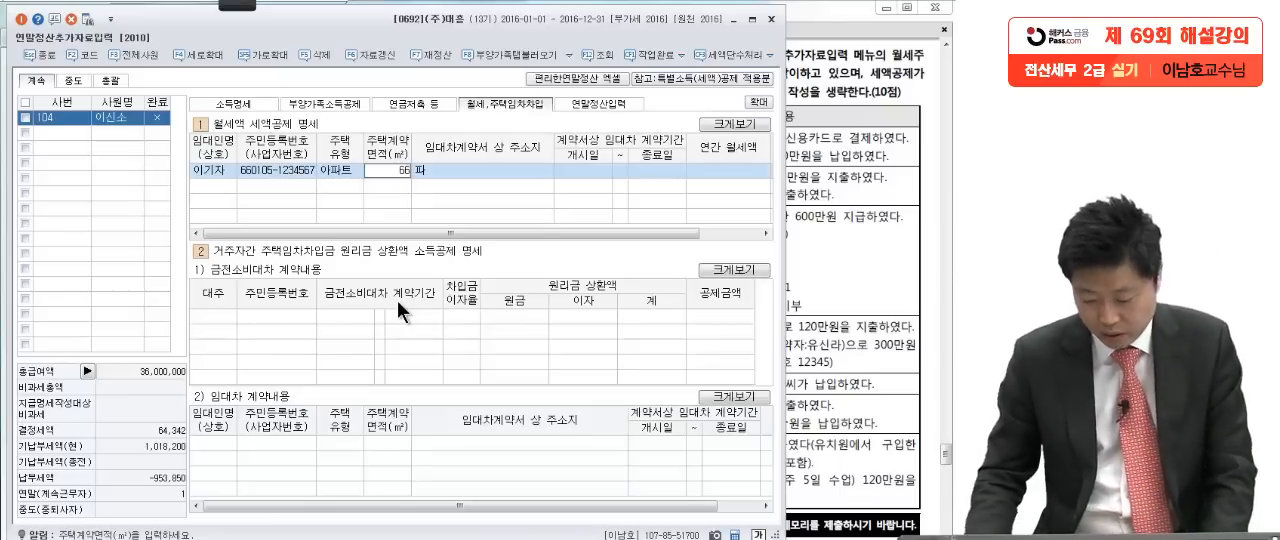
pyautogui.press('Return')
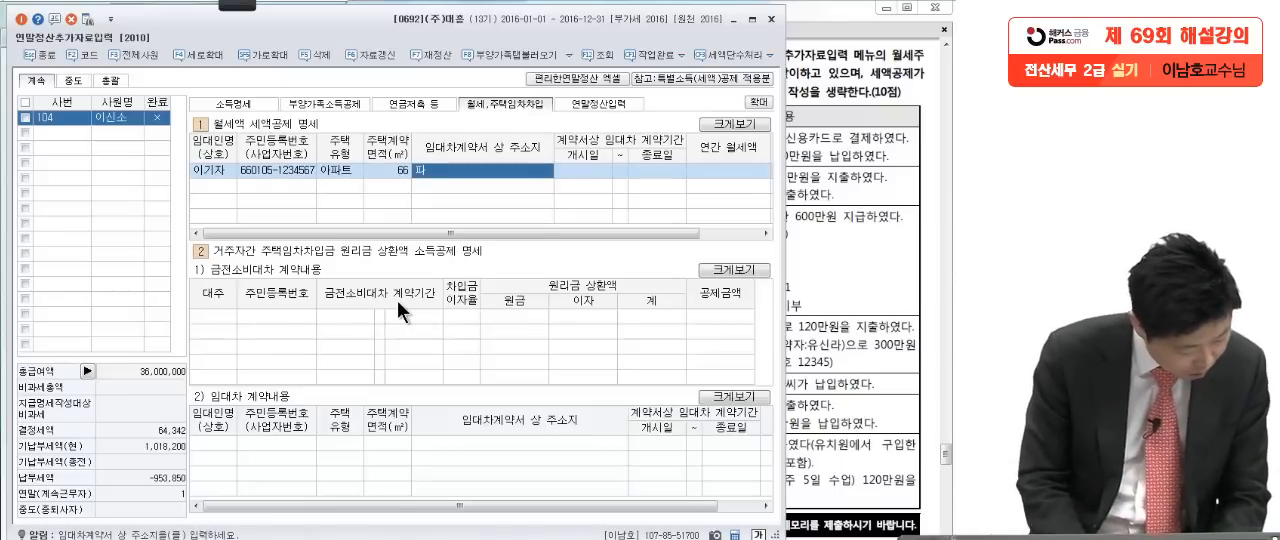
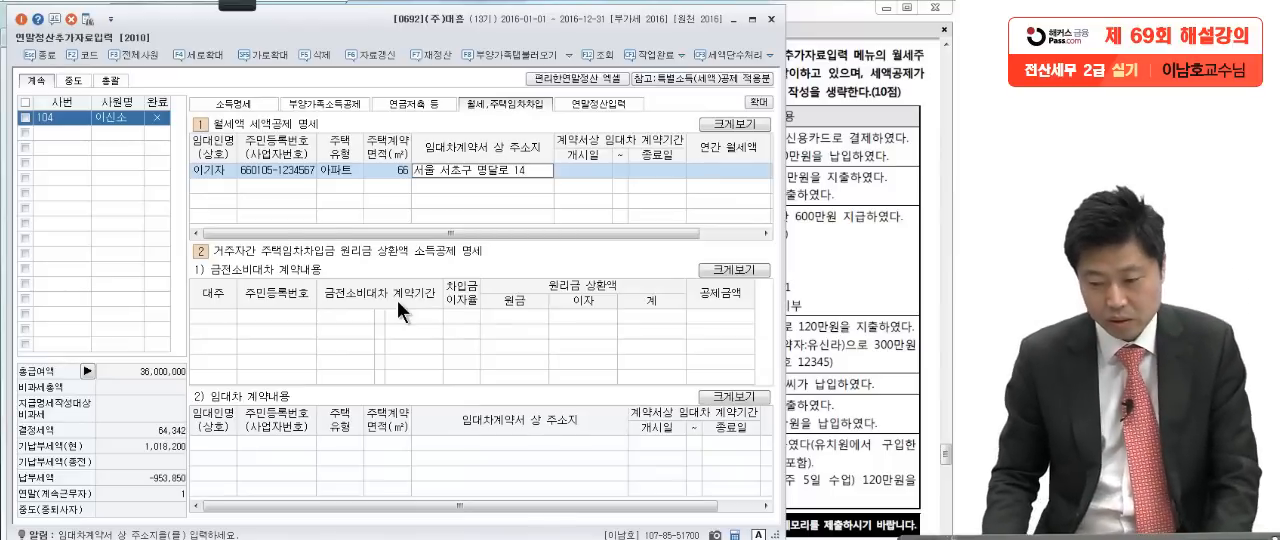
# Step: Enter the leased home's address in 임대차계약서 상 주소지 of the 월세액 세액공제 명세 entry
pyautogui.press('Return')
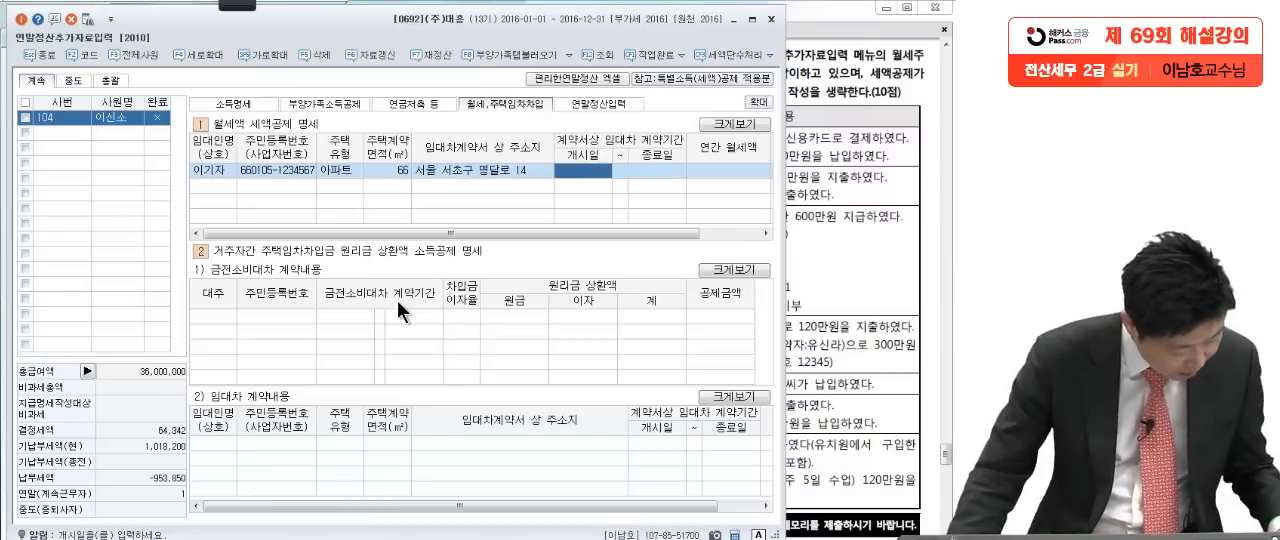
# Step: Set the rental entry's 임대차 계약기간 to run from 2016-04-01 to 2017-03-31
pyautogui.write('2016-')
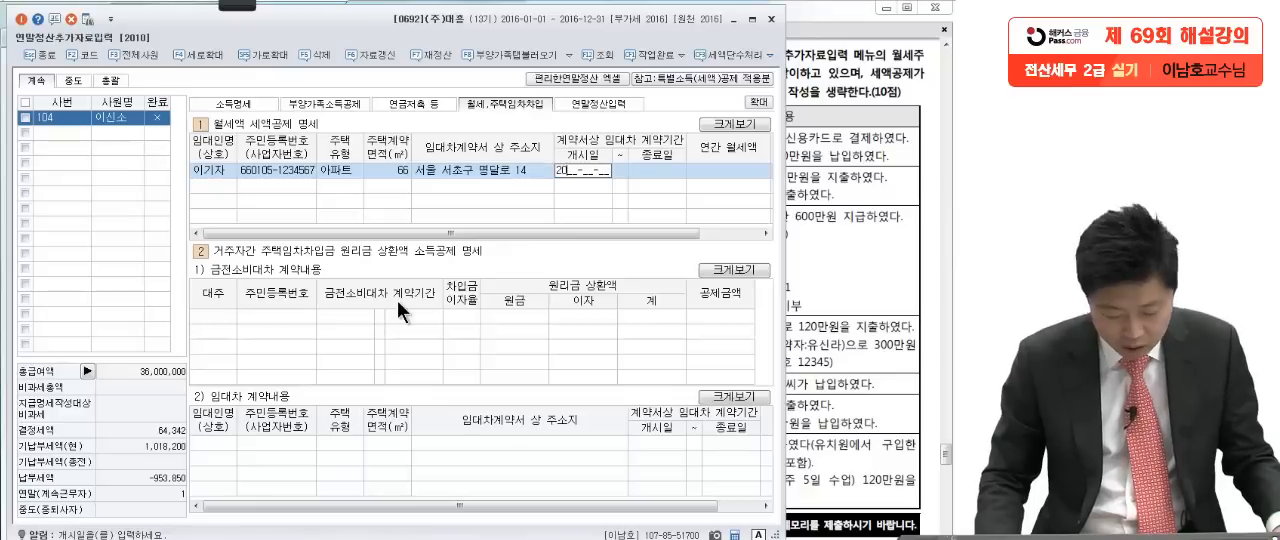
pyautogui.write('04-01')
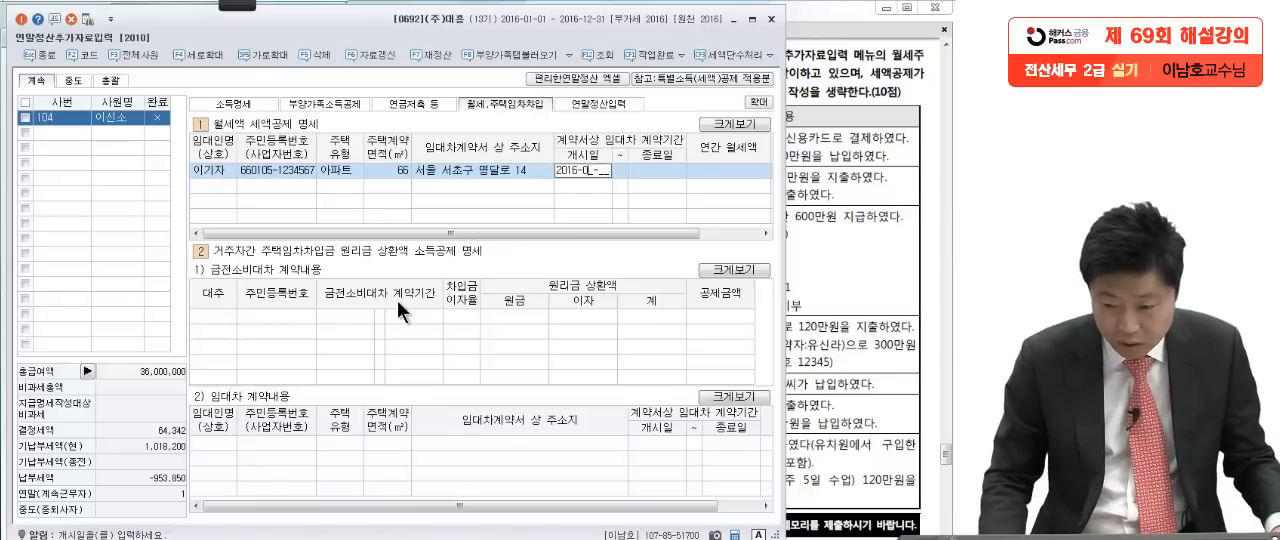
pyautogui.press('Return')
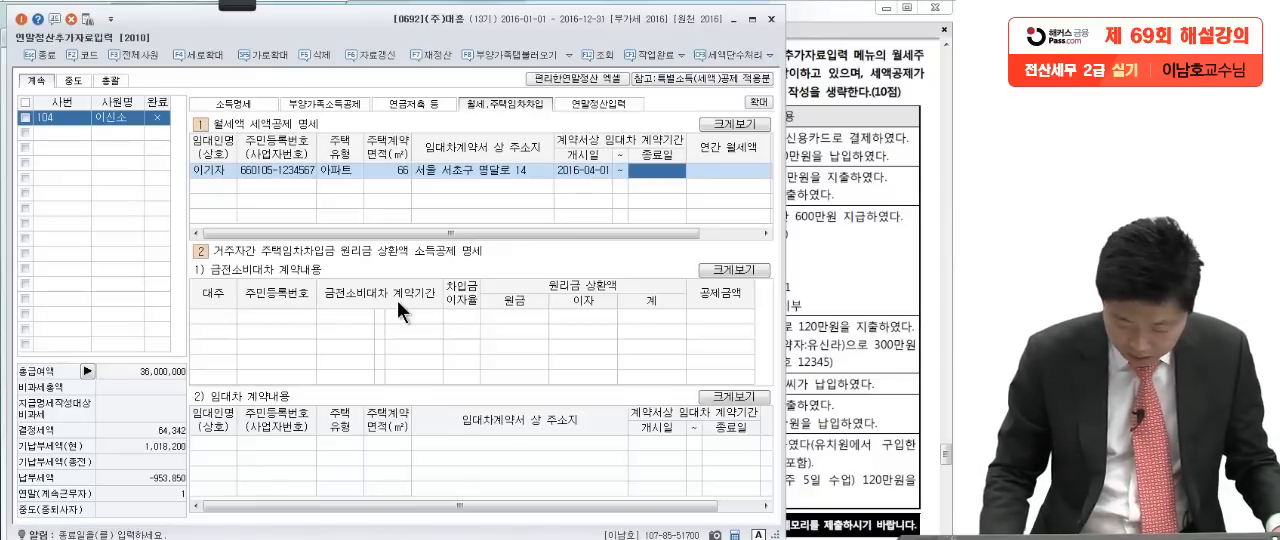
pyautogui.write('2017-')
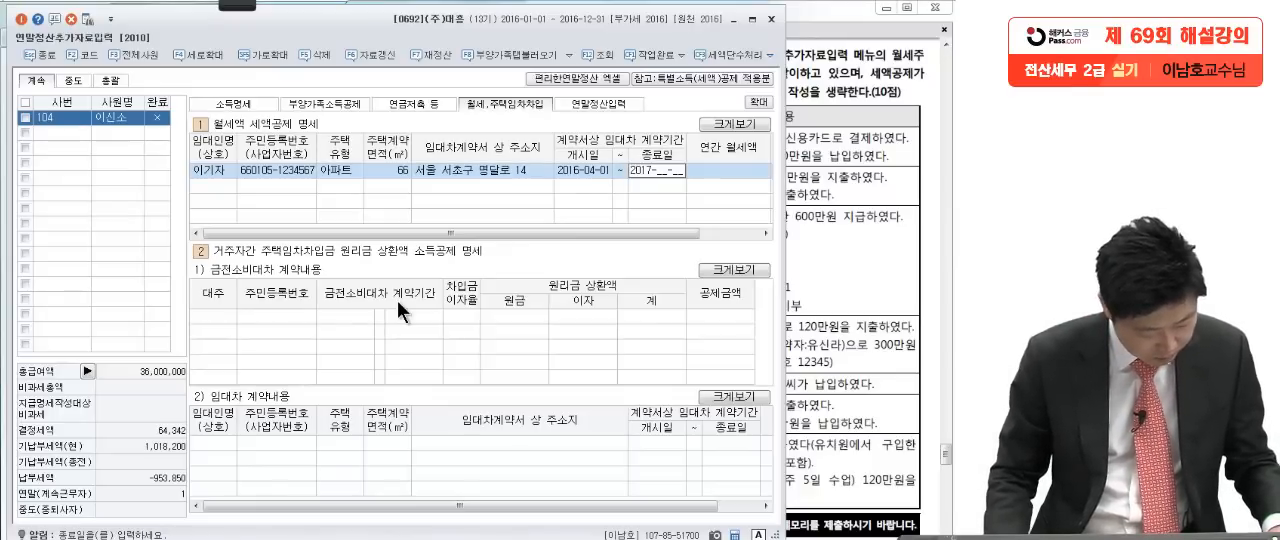
pyautogui.write('03-31')
pyautogui.press('Return')
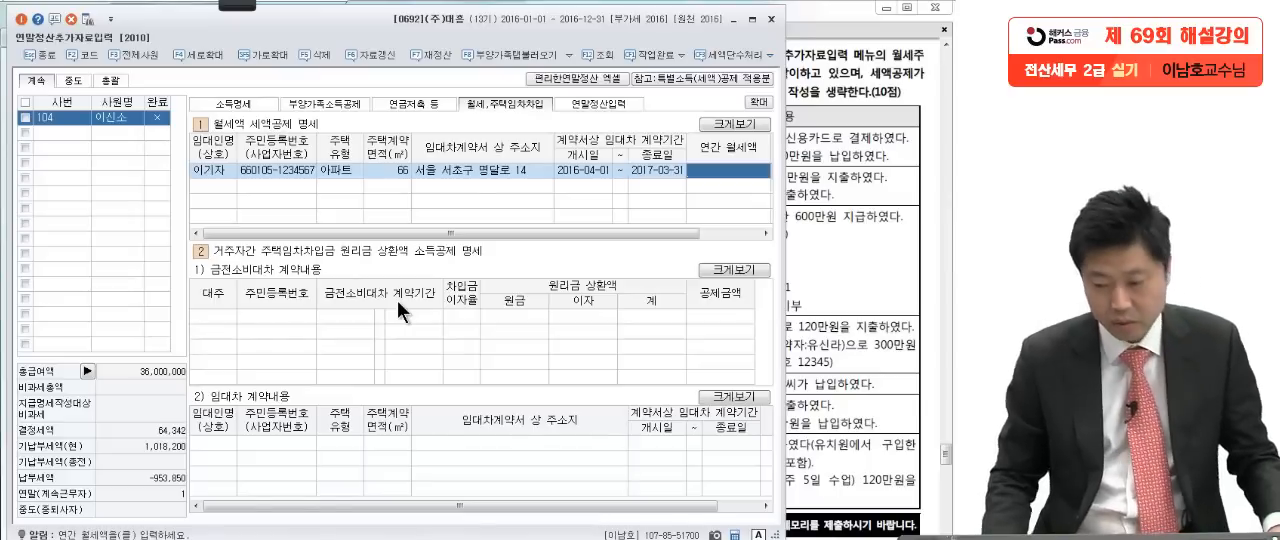
# Step: Check the rent in the question PDF, enter 6,000,000 as 연간 월세액, and view the entry's 세액공제금액
pyautogui.click(848, 318)
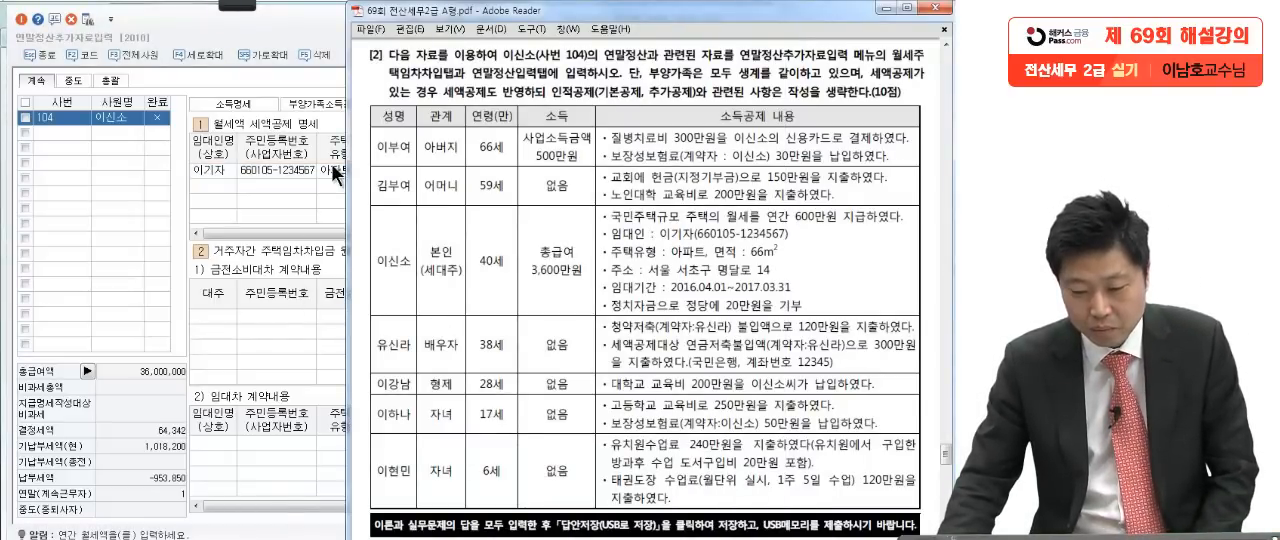
pyautogui.click(338, 172)
pyautogui.write('6,000,')
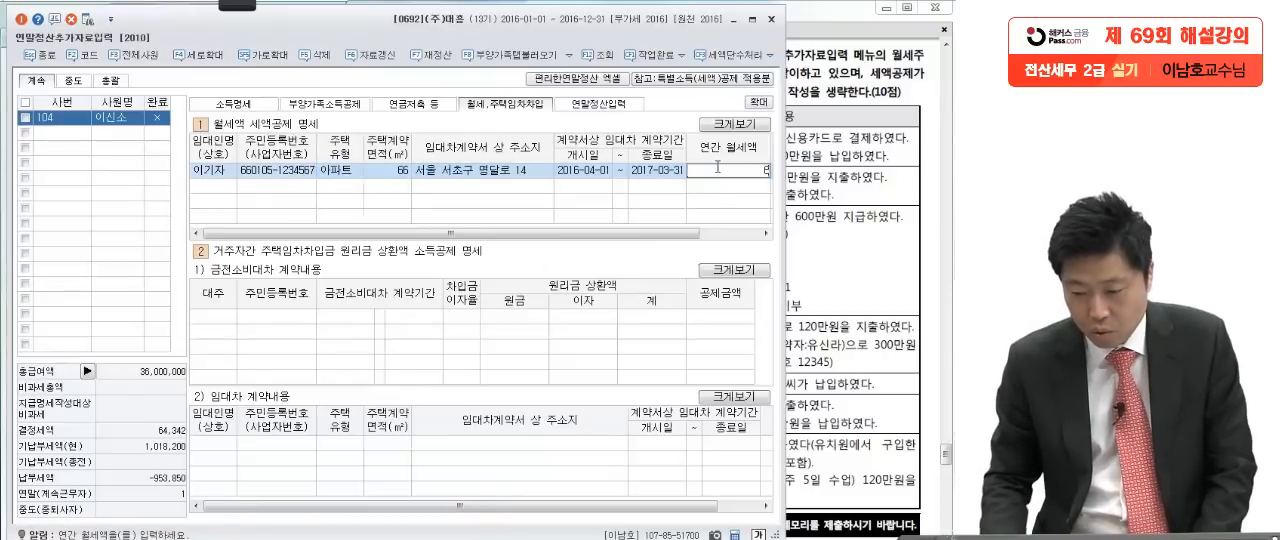
pyautogui.write('000')
pyautogui.press('Return')
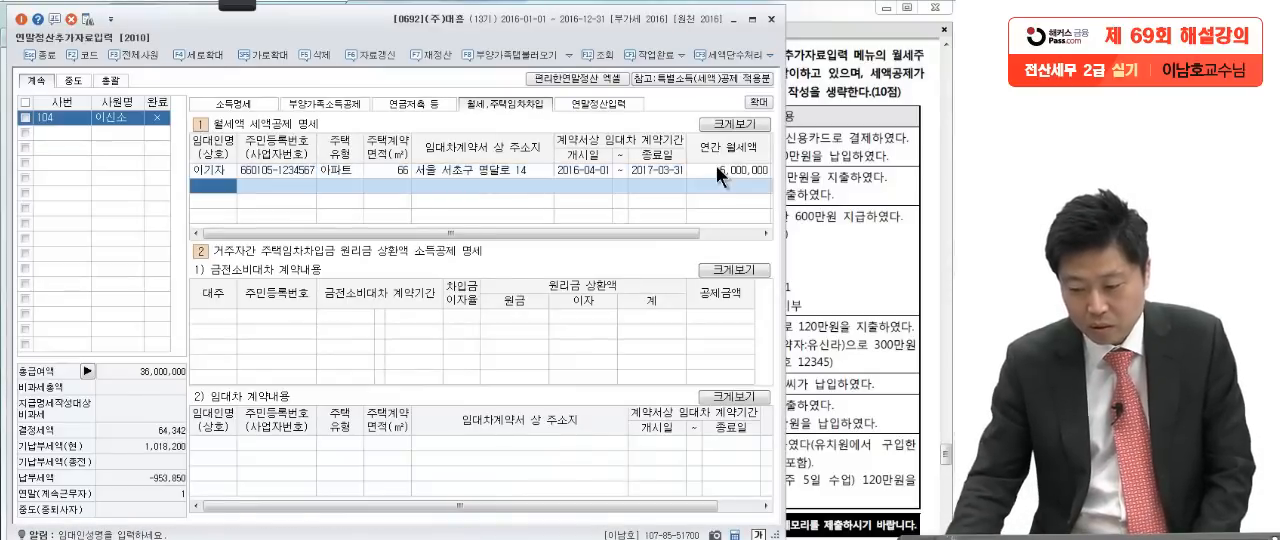
pyautogui.moveTo(658, 230); pyautogui.dragTo(725, 248)
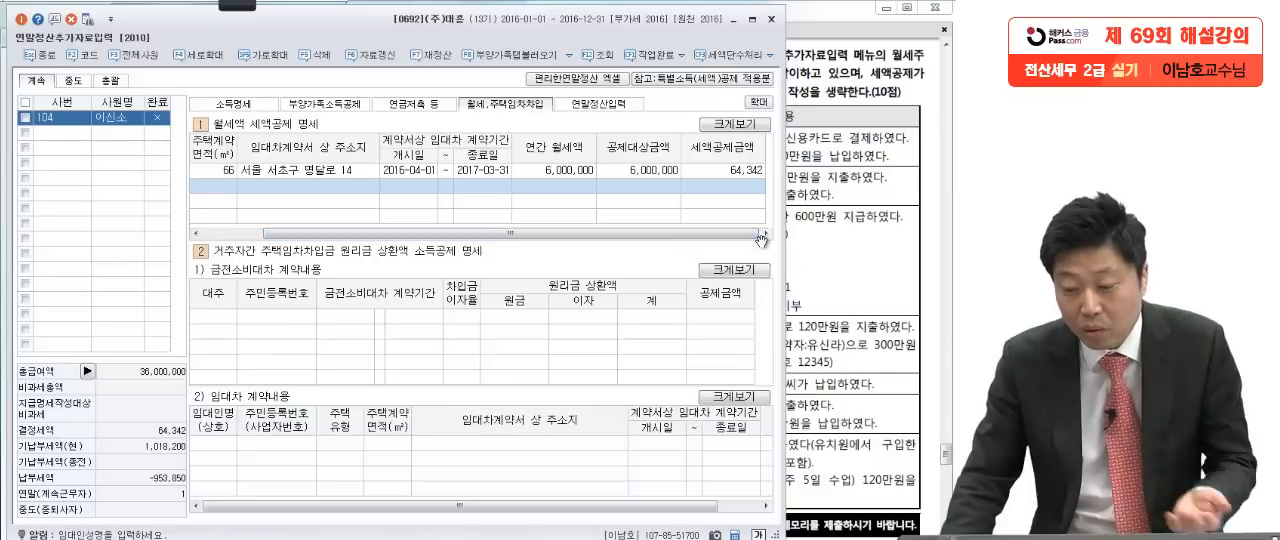
# Step: Return to the question PDF and, with the red Pen, box 연간 600만원 and underline the 임대기간 dates on the 본인 row
pyautogui.click(828, 242)
pyautogui.moveTo(238, 3)
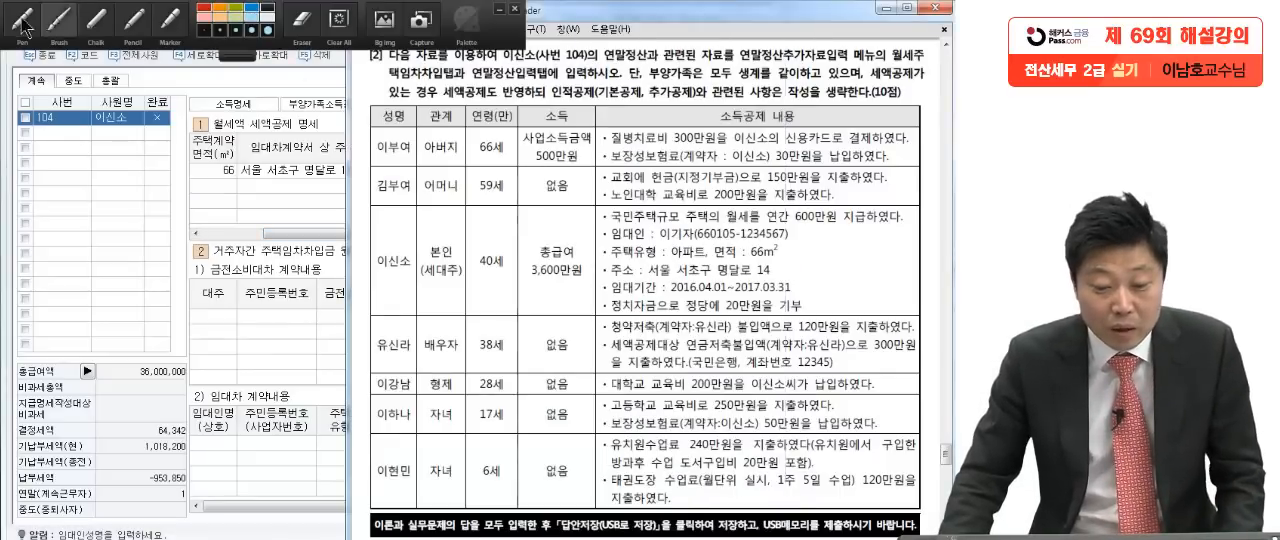
pyautogui.click(22, 20)
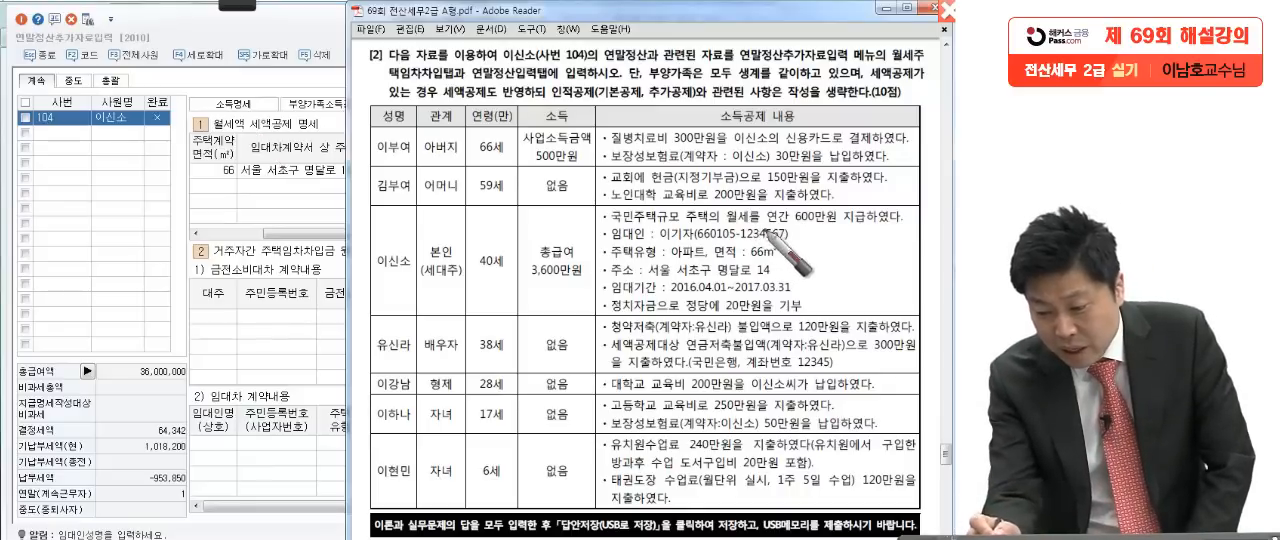
pyautogui.moveTo(760, 227); pyautogui.dragTo(838, 228)
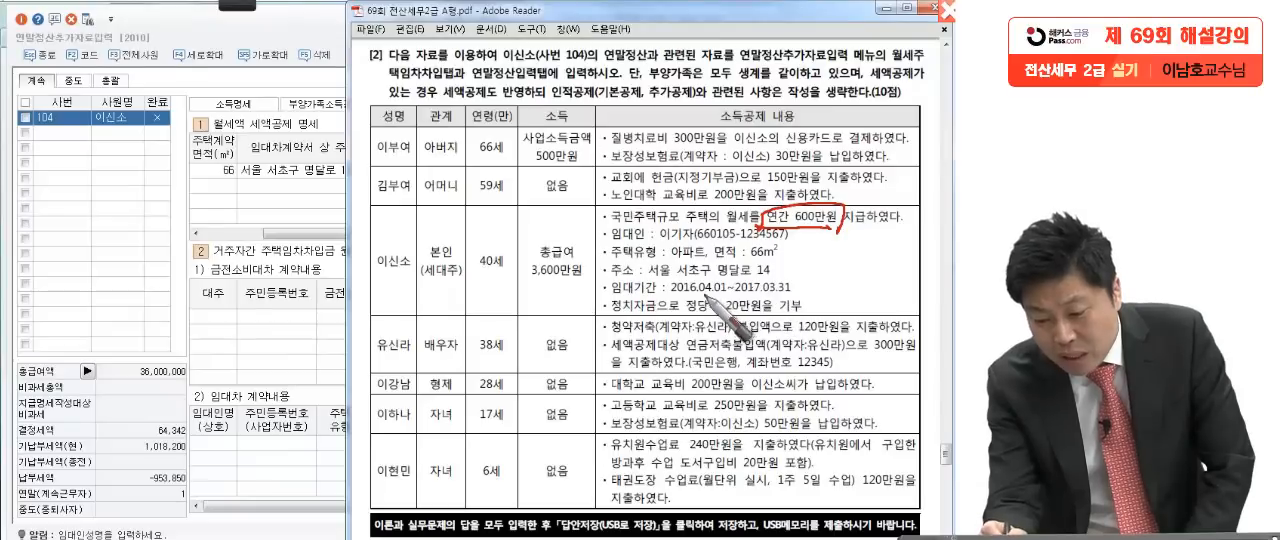
pyautogui.moveTo(688, 296); pyautogui.dragTo(795, 293)
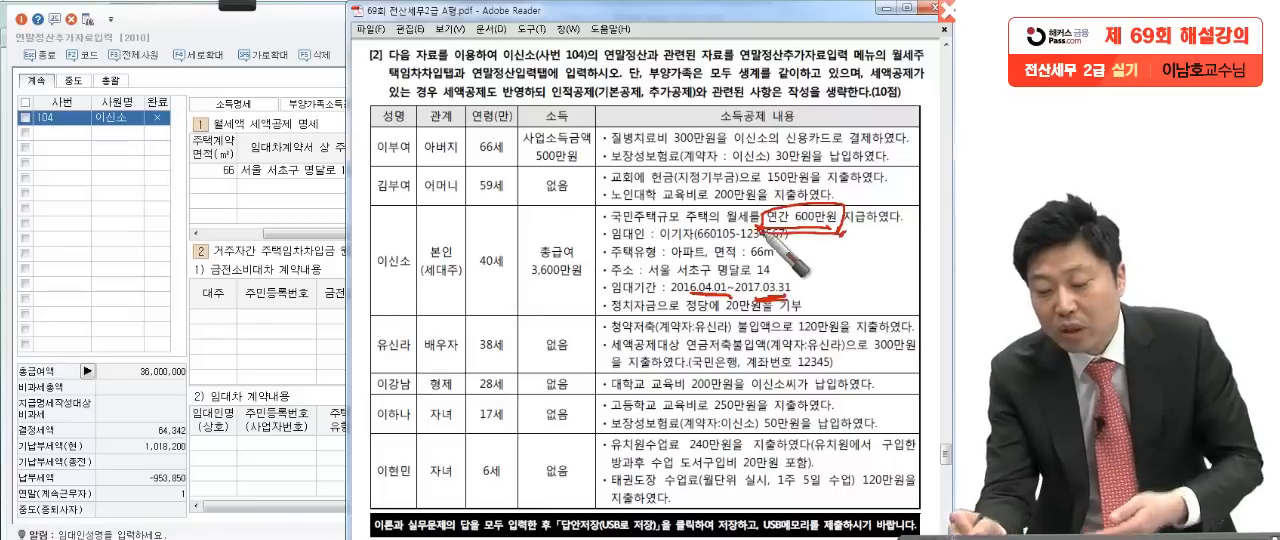
pyautogui.moveTo(836, 236); pyautogui.dragTo(862, 238)
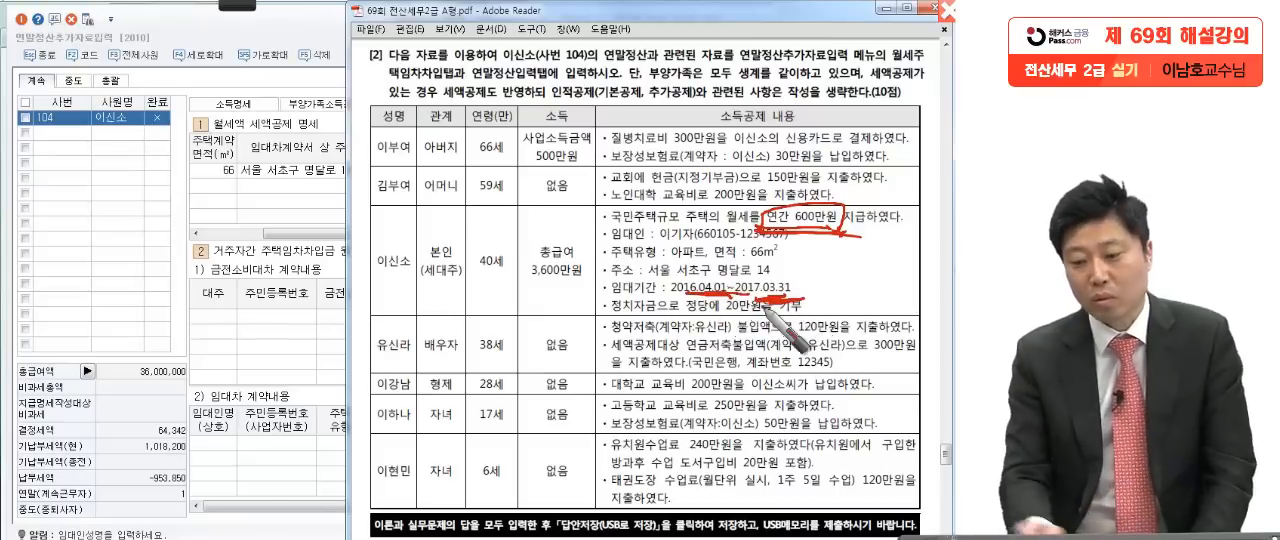
pyautogui.moveTo(668, 298); pyautogui.dragTo(795, 298)
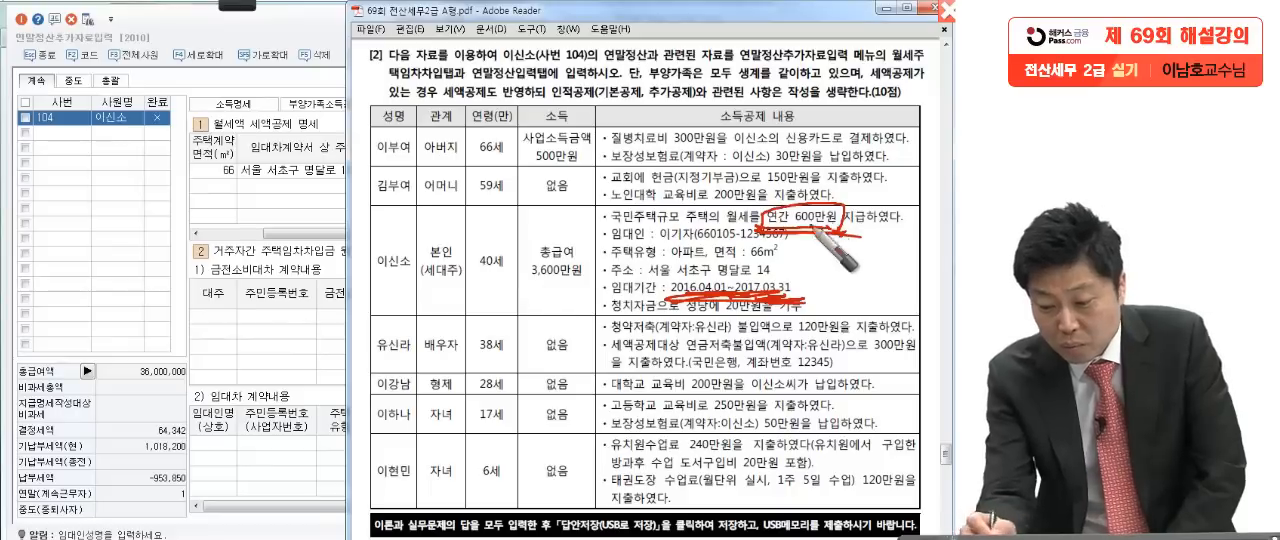
# Step: Write 1/1 and 12/31 beside the 임대기간 line in red and circle both dates
pyautogui.moveTo(818, 302)
pyautogui.mouseDown()
pyautogui.moveTo(845, 272)
pyautogui.moveTo(848, 306)
pyautogui.mouseUp()
pyautogui.moveTo(886, 277)
pyautogui.mouseDown()
pyautogui.moveTo(882, 300)
pyautogui.moveTo(910, 293)
pyautogui.mouseUp()
pyautogui.moveTo(923, 266)
pyautogui.mouseDown()
pyautogui.moveTo(903, 300)
pyautogui.moveTo(930, 304)
pyautogui.mouseUp()
pyautogui.moveTo(905, 262); pyautogui.dragTo(852, 324)
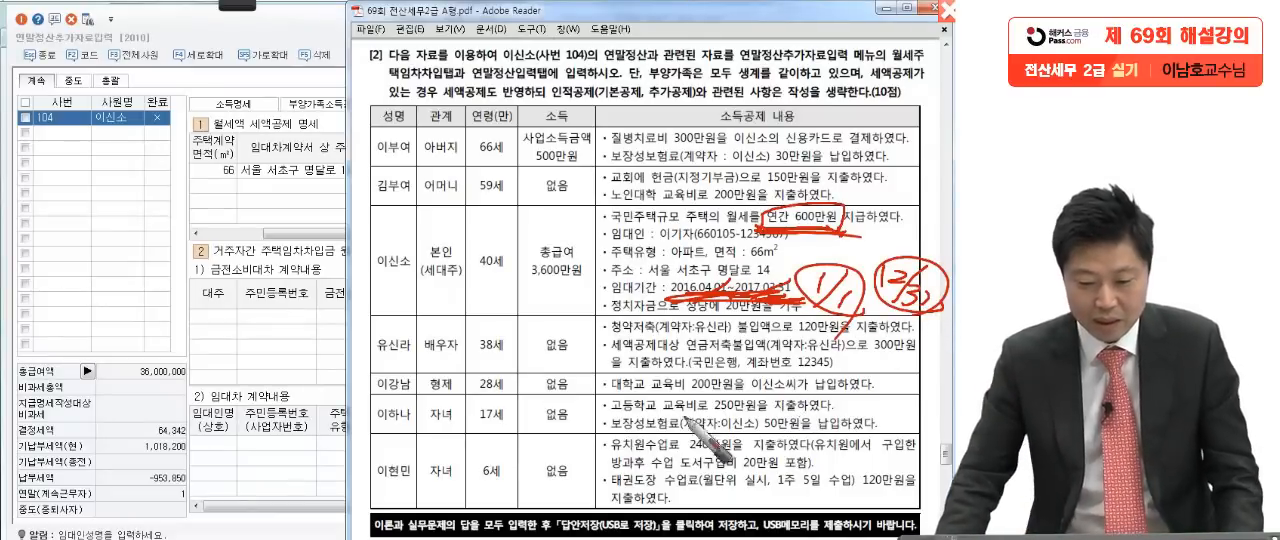
# Step: Switch back to KcLep and open the 기부금 detail dialog from the 정치자금 기부금 10만원이하 row in 연말정산입력
pyautogui.click(306, 211)
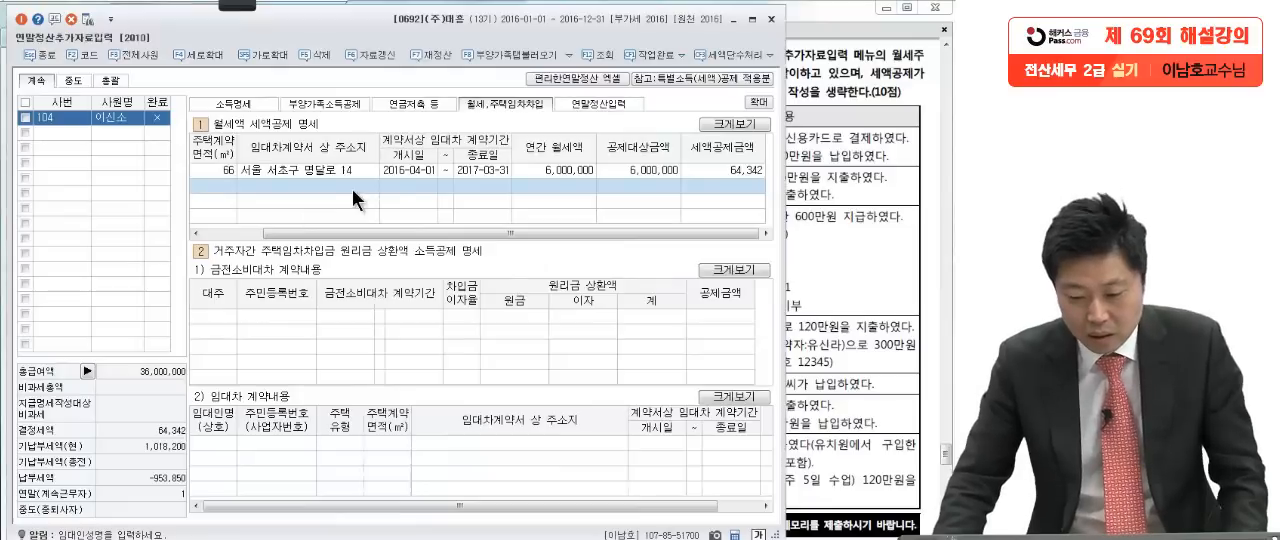
pyautogui.click(598, 103)
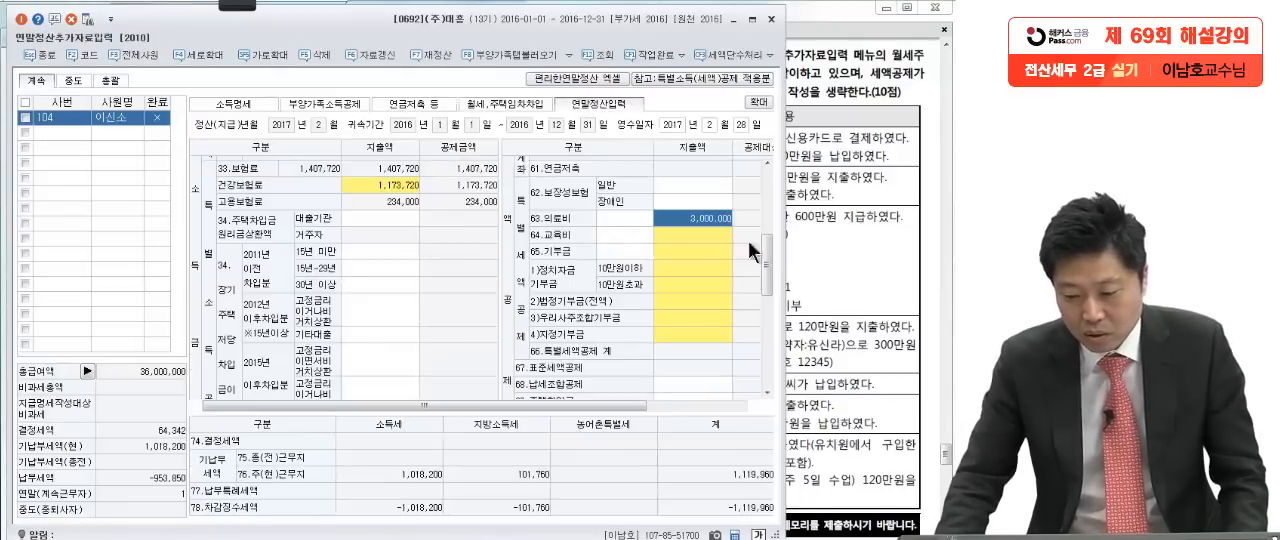
pyautogui.click(833, 322)
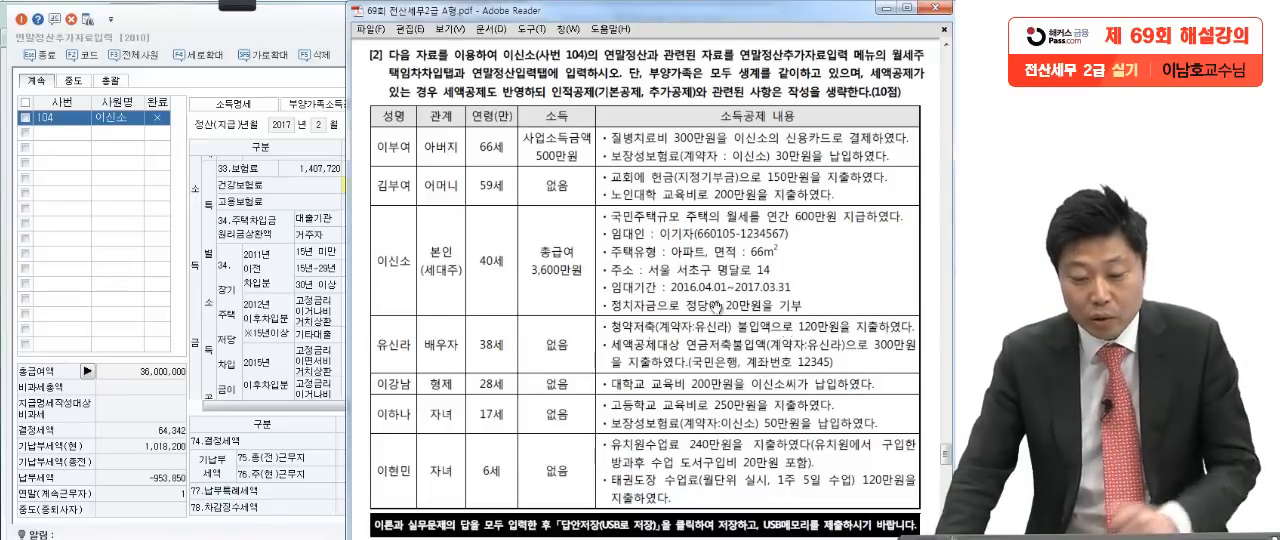
pyautogui.click(283, 297)
pyautogui.click(610, 257)
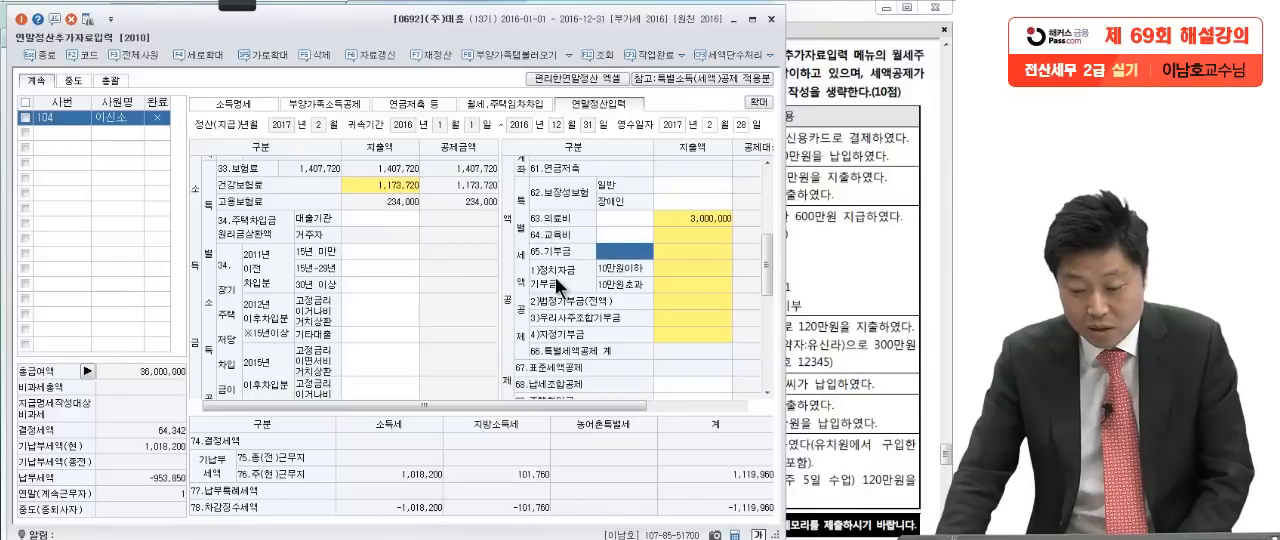
pyautogui.click(671, 268)
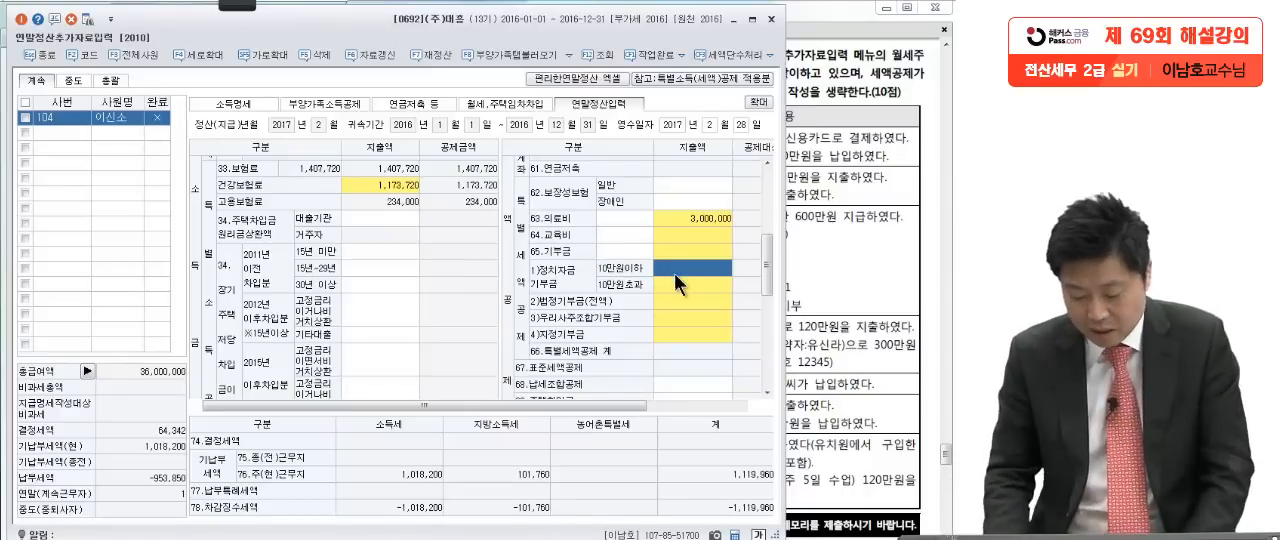
pyautogui.doubleClick(674, 273)
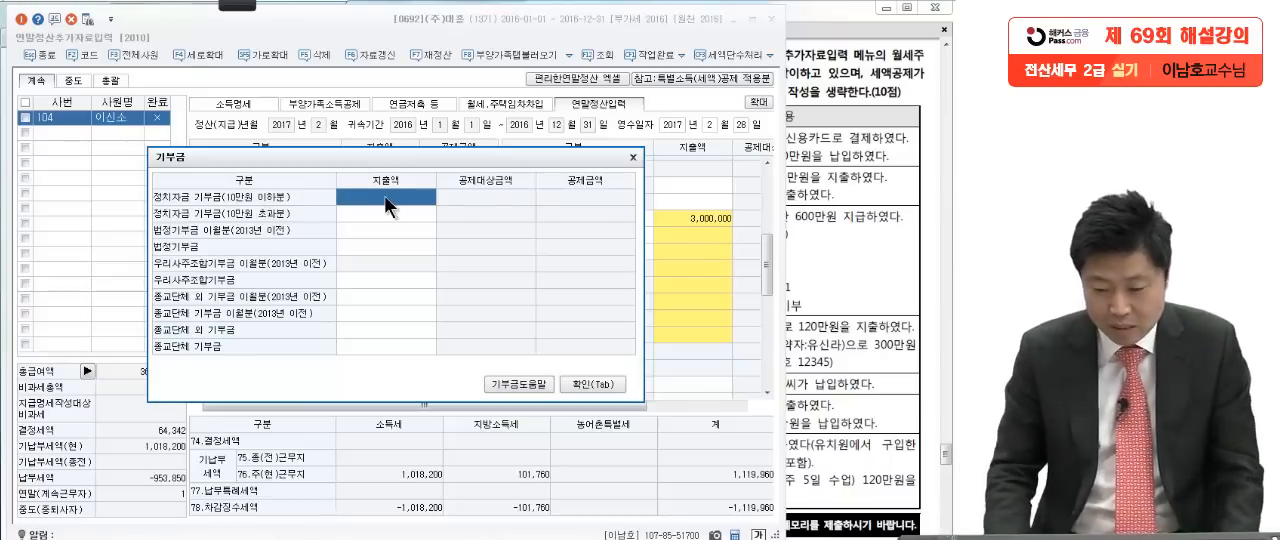
# Step: Enter 지출액 of 100,000 for 정치자금 기부금 10만원 이하분 and 100,000 for 10만원 초과분, and confirm the donations
pyautogui.write('1000000')
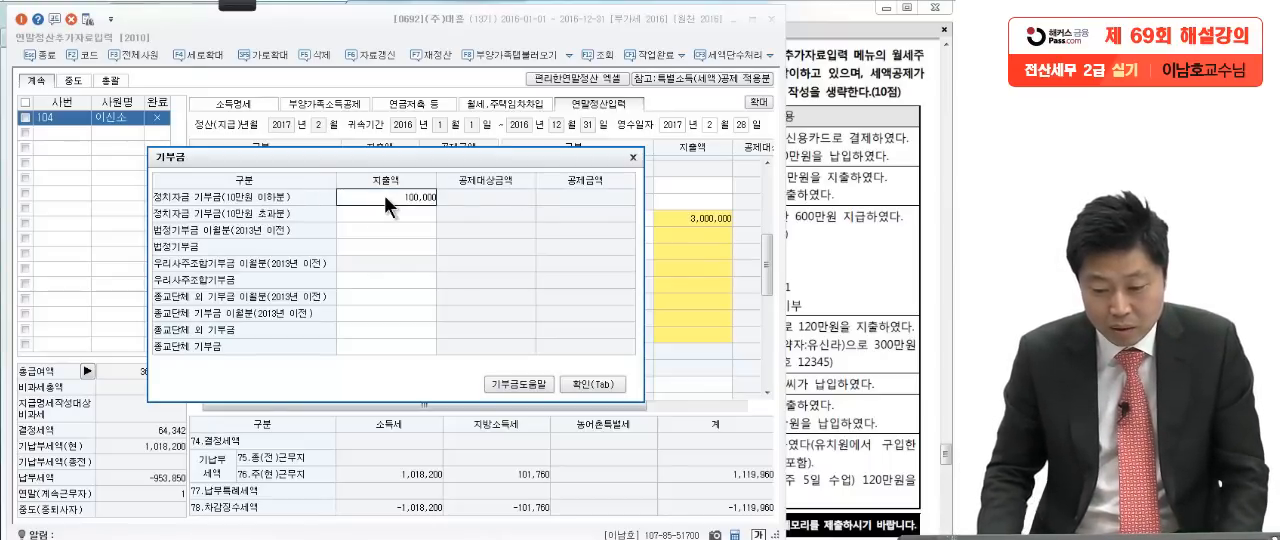
pyautogui.press('Return')
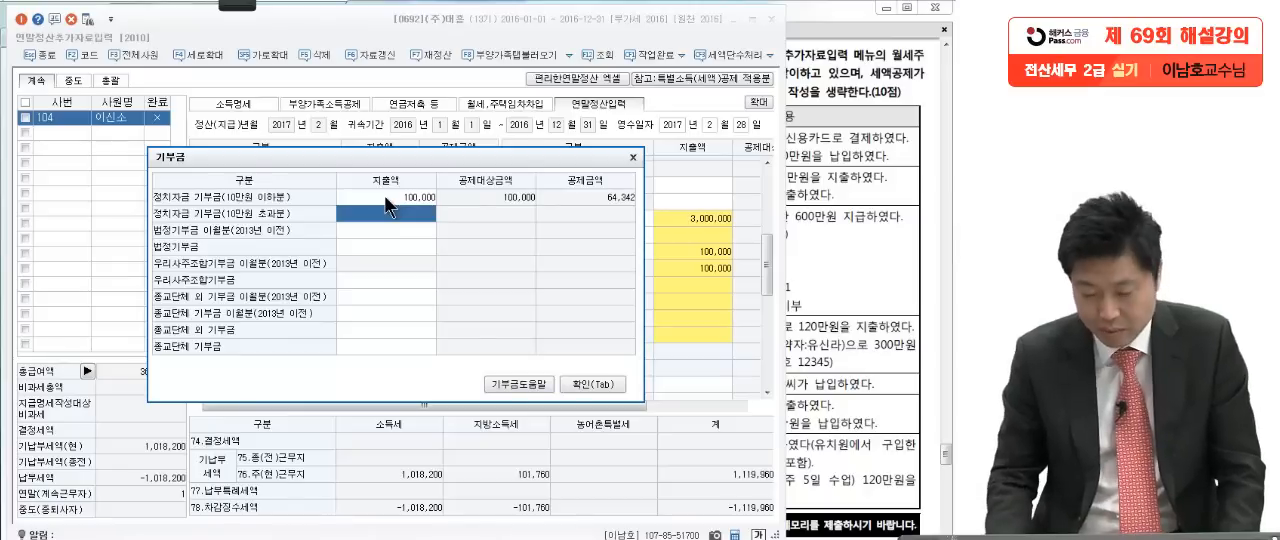
pyautogui.write('100,000')
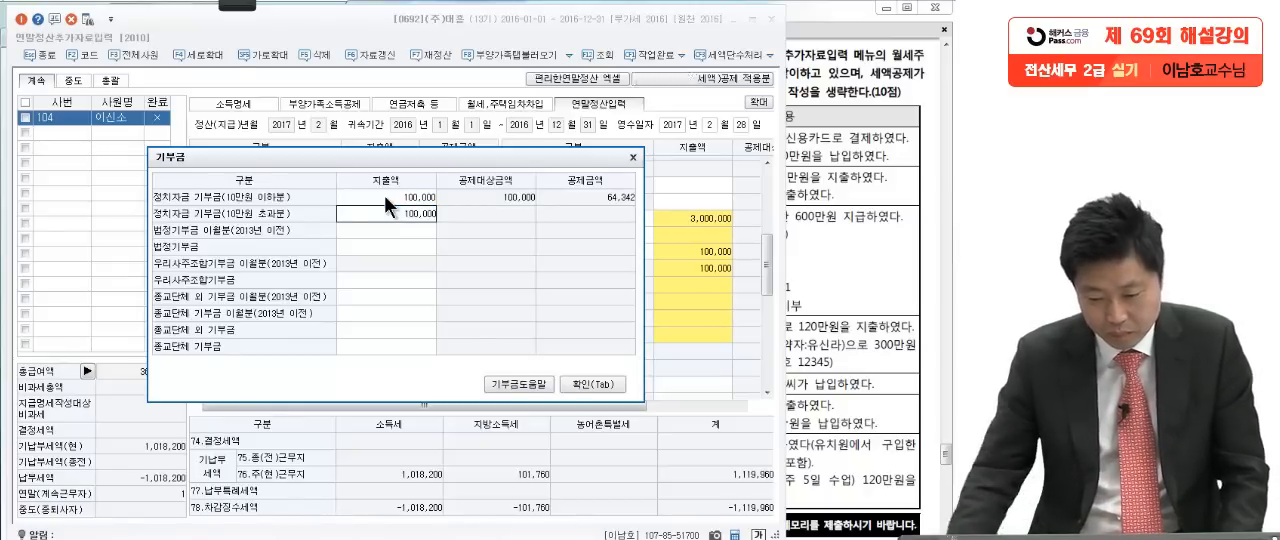
pyautogui.press('Return')
pyautogui.click(595, 383)
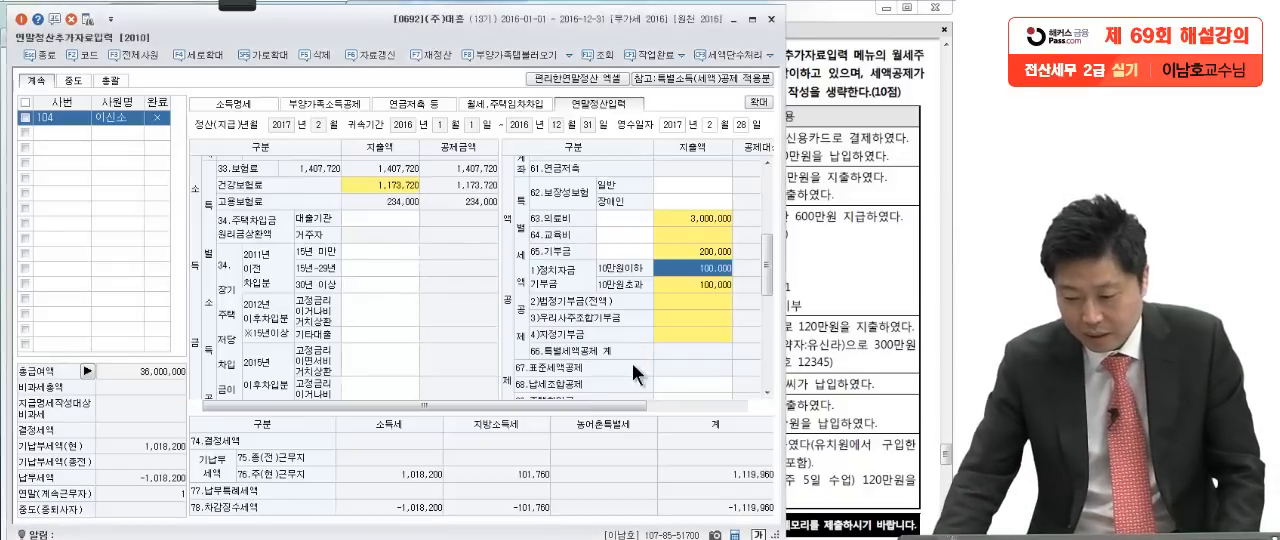
# Step: Return to the question PDF and, with the red Pen, mark 청약저축 and 연금저축 on the 배우자 row and circle the 본인 name
pyautogui.click(800, 390)
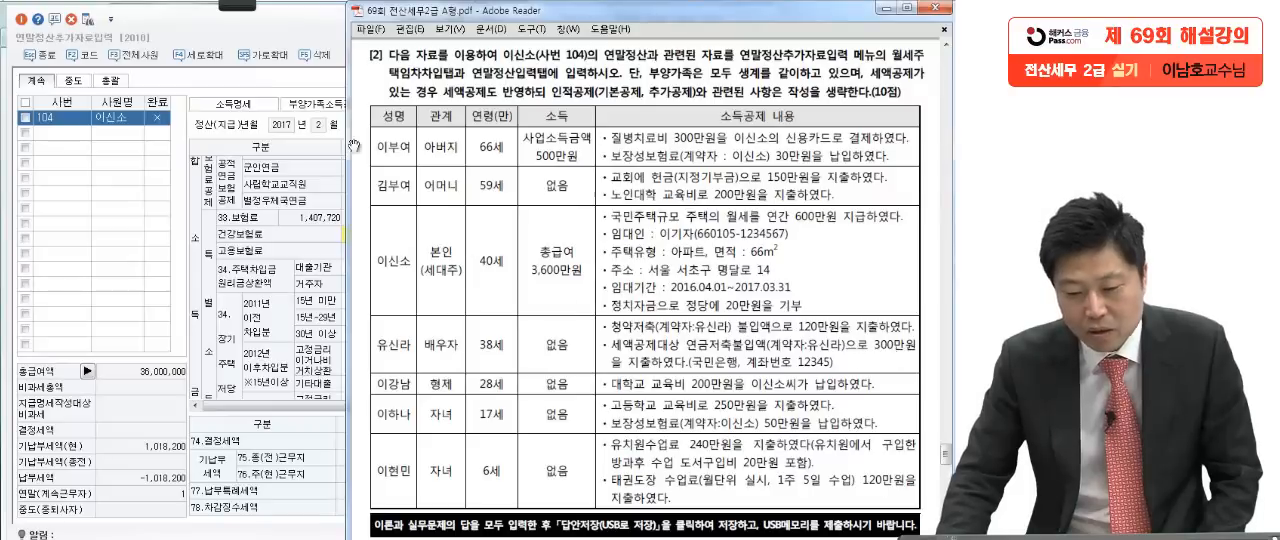
pyautogui.click(223, 6)
pyautogui.click(22, 20)
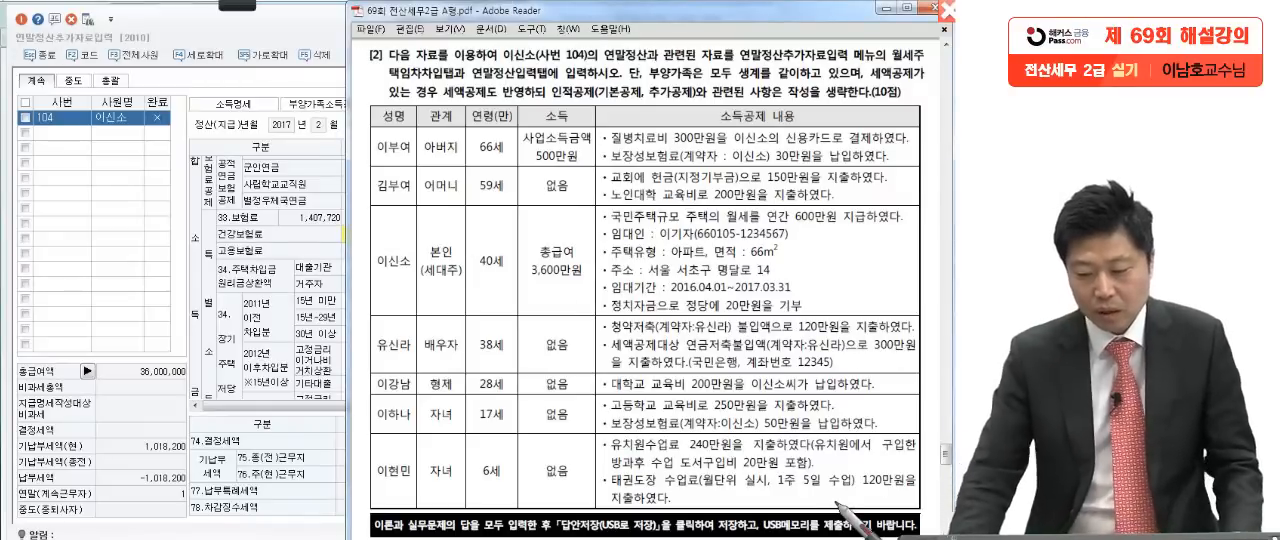
pyautogui.moveTo(598, 331)
pyautogui.mouseDown()
pyautogui.moveTo(655, 325)
pyautogui.moveTo(730, 346)
pyautogui.mouseUp()
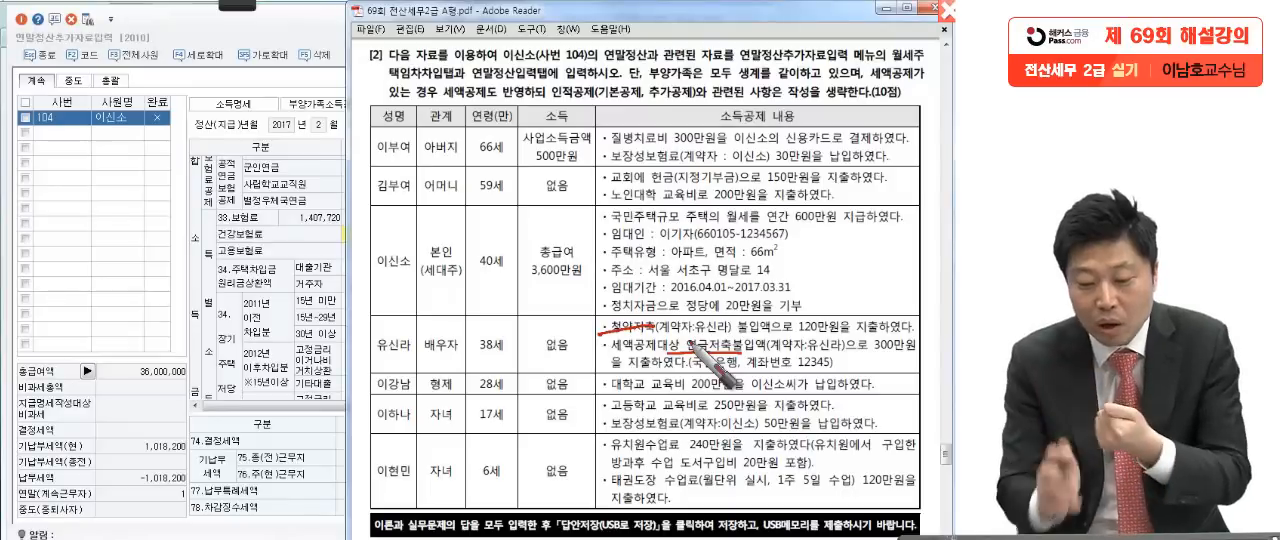
pyautogui.moveTo(418, 262); pyautogui.dragTo(396, 288)
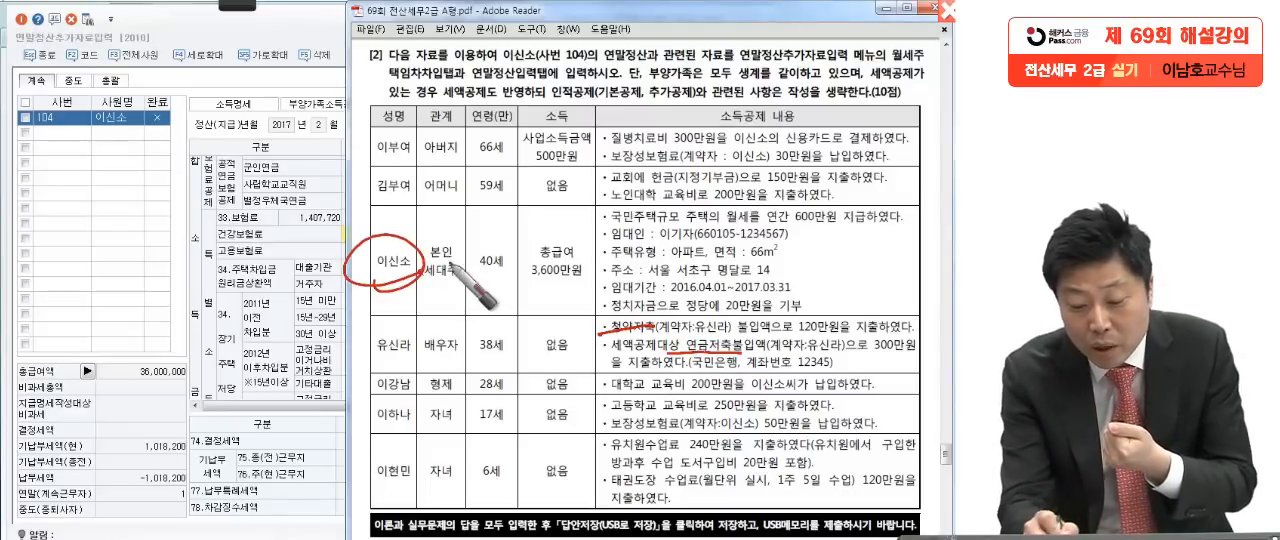
# Step: Mark 세대주 on the 본인 row, underline both 계약자 notes on the 배우자 row, and cross out its 청약저축 and 연금저축 items in red
pyautogui.moveTo(469, 267); pyautogui.dragTo(450, 288)
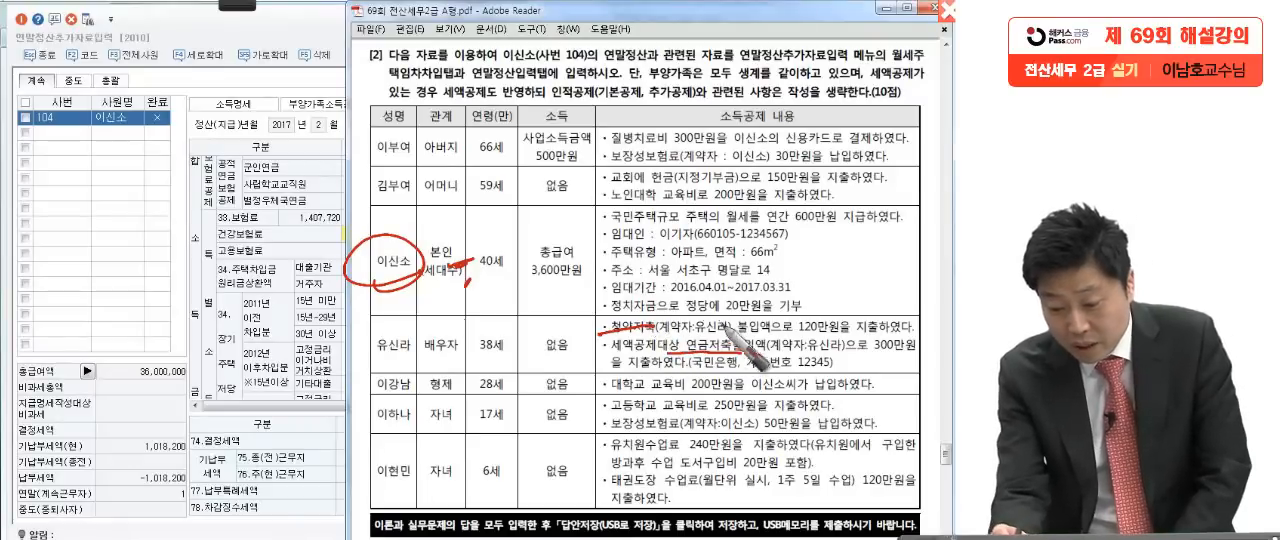
pyautogui.moveTo(654, 331); pyautogui.dragTo(846, 337)
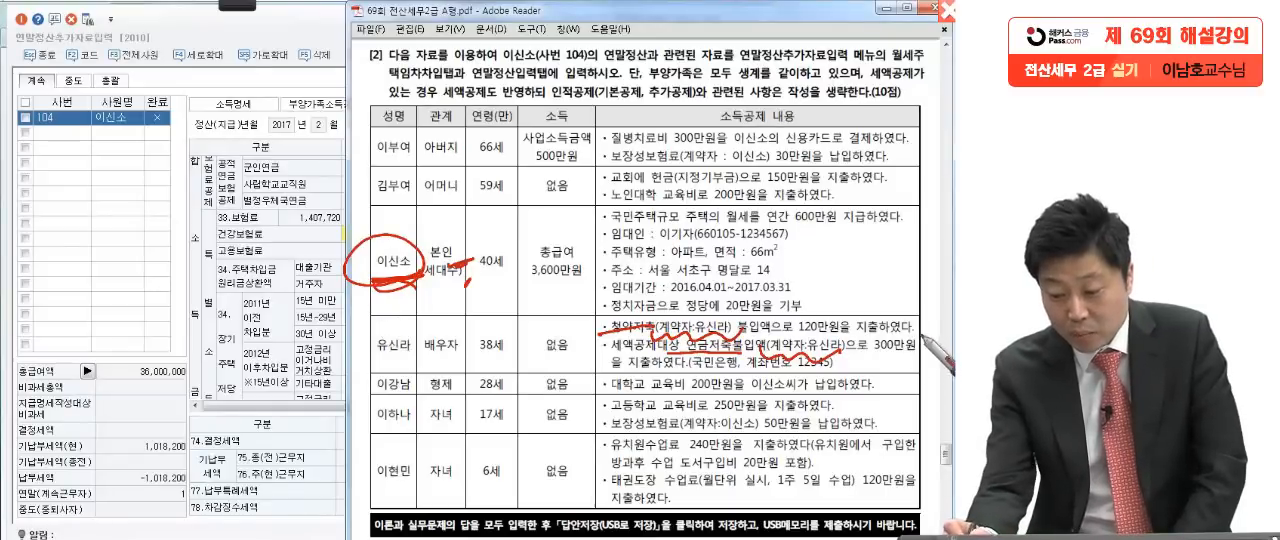
pyautogui.moveTo(917, 338)
pyautogui.mouseDown()
pyautogui.moveTo(935, 318)
pyautogui.moveTo(942, 340)
pyautogui.mouseUp()
pyautogui.moveTo(860, 366)
pyautogui.mouseDown()
pyautogui.moveTo(893, 338)
pyautogui.moveTo(902, 387)
pyautogui.mouseUp()
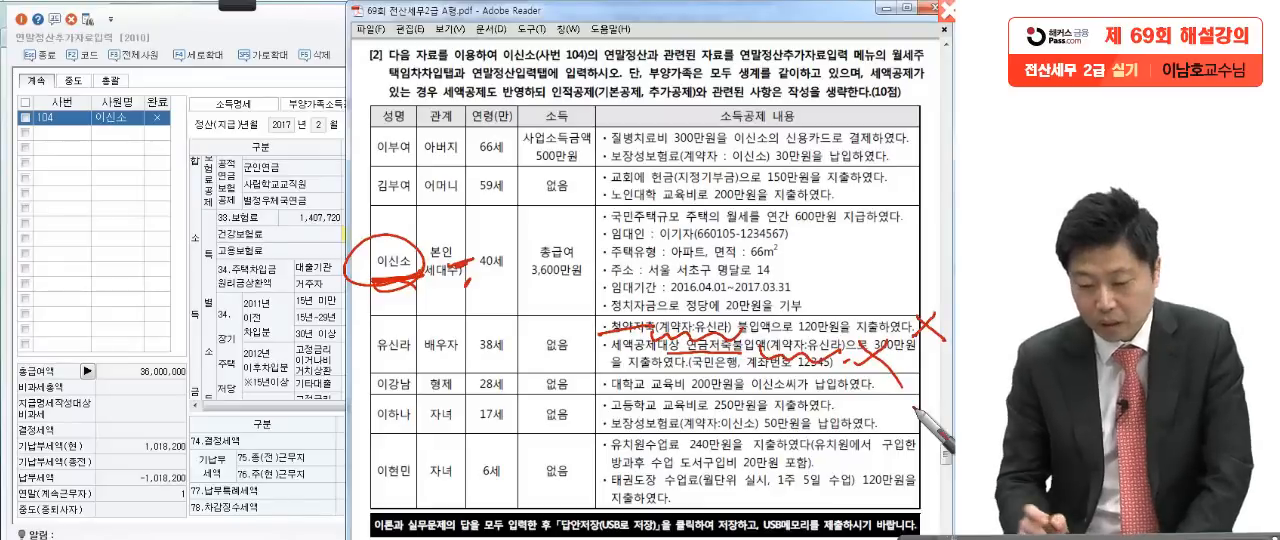
# Step: Underline the 형제 row's name and relation, circle 28세, and underline its 대학교 교육비 200만원 item in red
pyautogui.moveTo(356, 398)
pyautogui.mouseDown()
pyautogui.moveTo(468, 394)
pyautogui.moveTo(500, 374)
pyautogui.mouseUp()
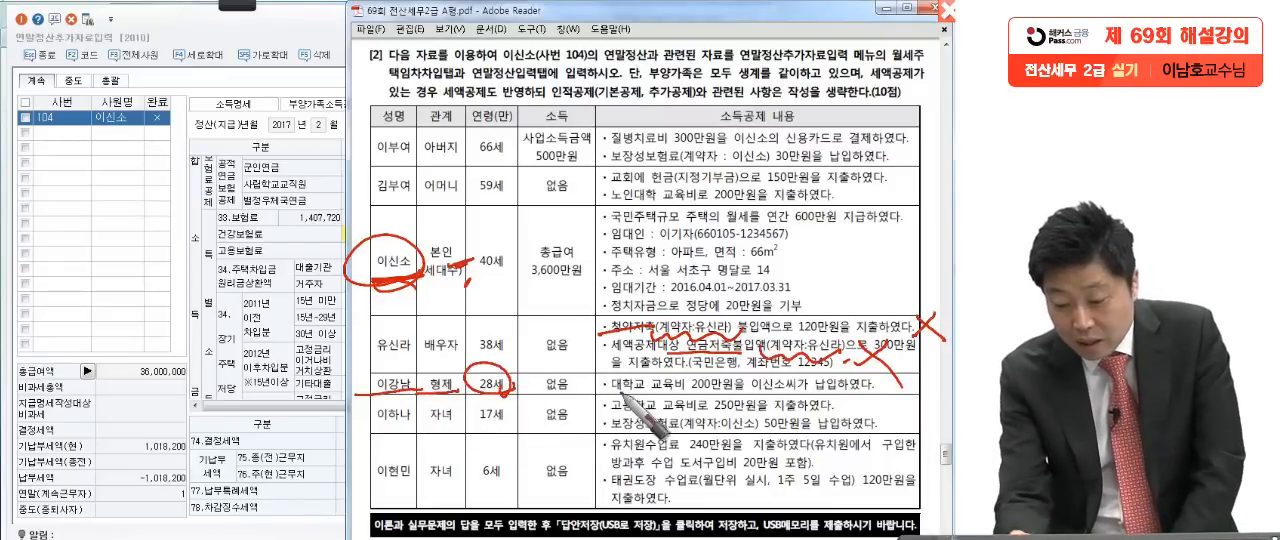
pyautogui.moveTo(604, 395); pyautogui.dragTo(842, 392)
pyautogui.click(891, 390)
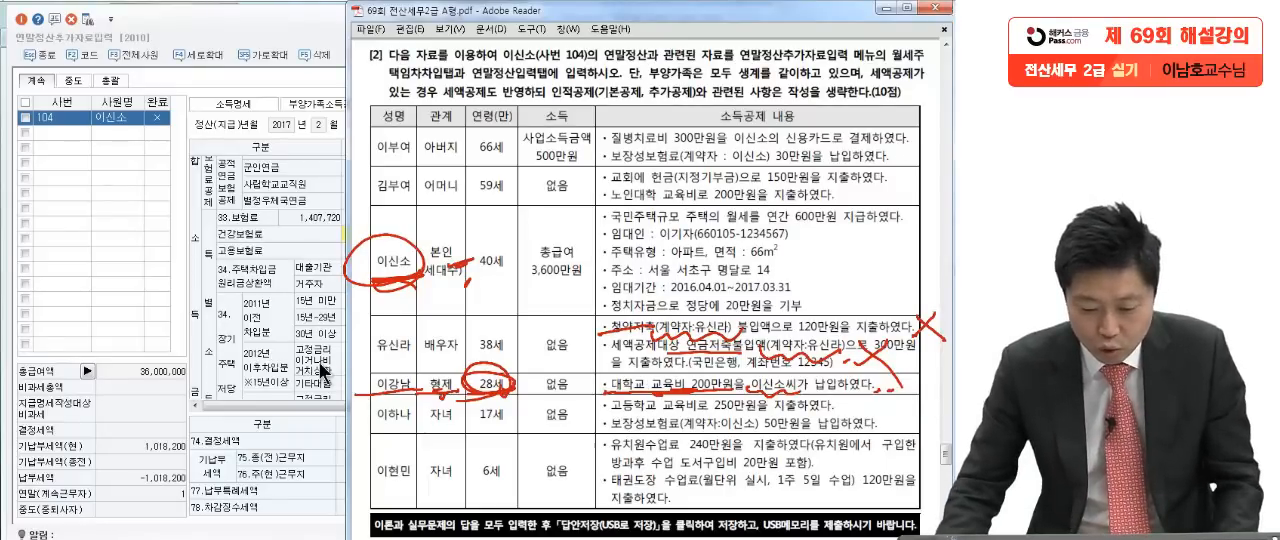
# Step: Switch back to KcLep, open the 교육비 detail dialog from the 64.교육비 row, and recheck the education costs in the question PDF
pyautogui.click(325, 373)
pyautogui.scroll(3, 520, 290)
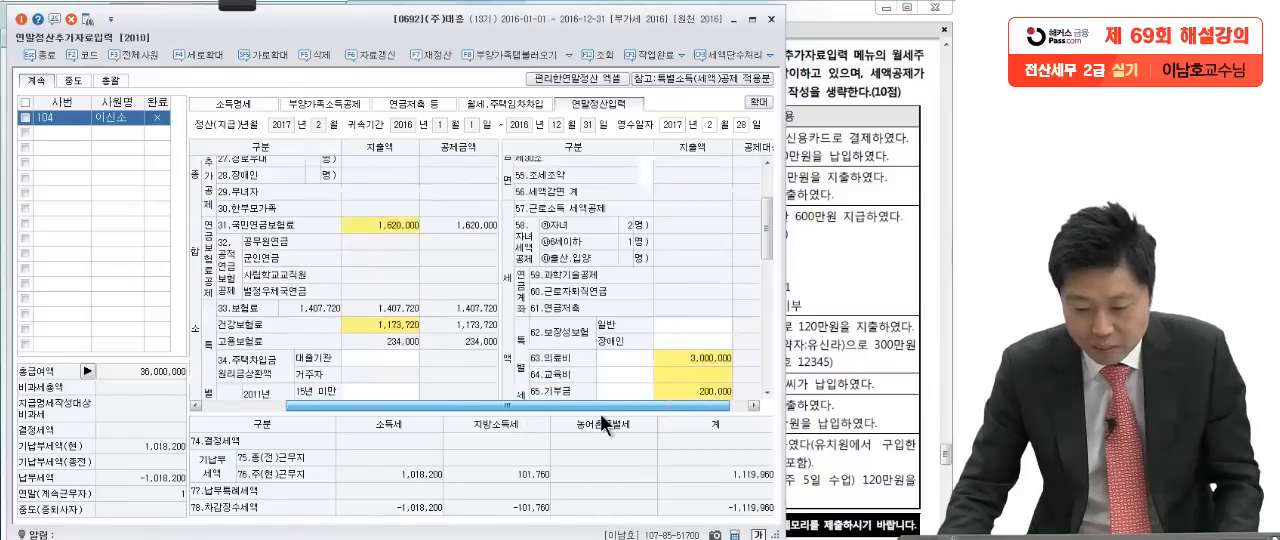
pyautogui.click(681, 367)
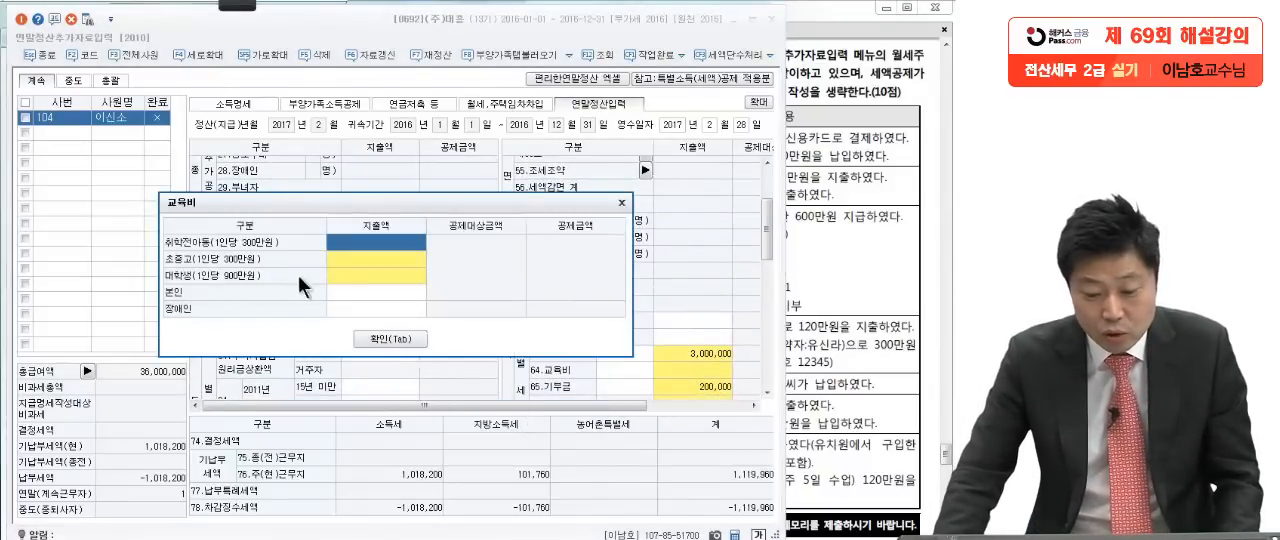
pyautogui.click(340, 275)
pyautogui.click(829, 406)
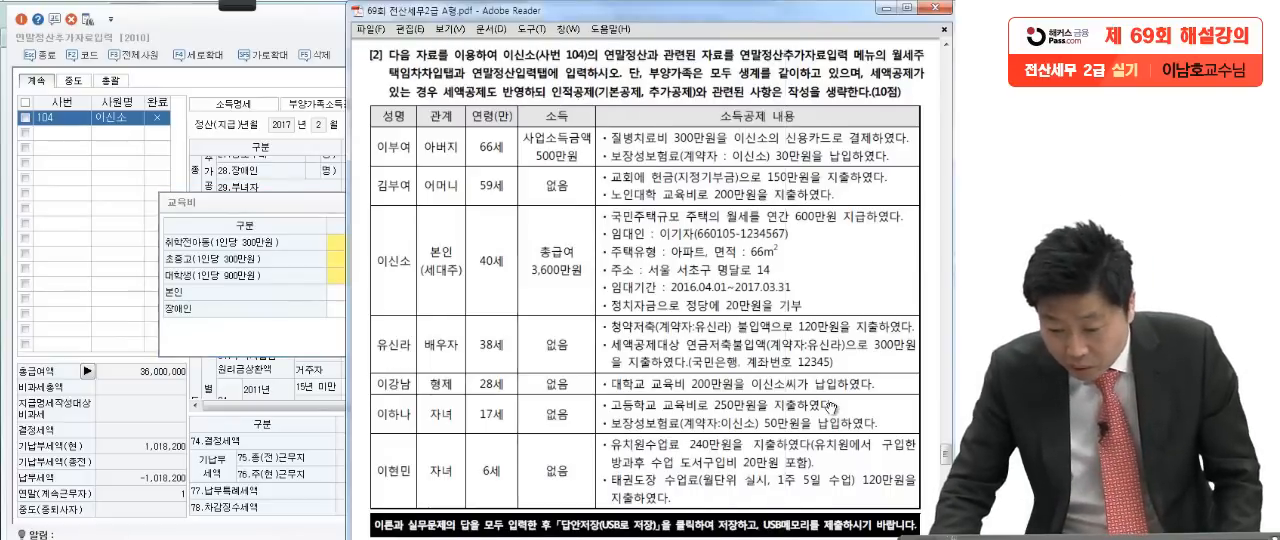
pyautogui.click(311, 303)
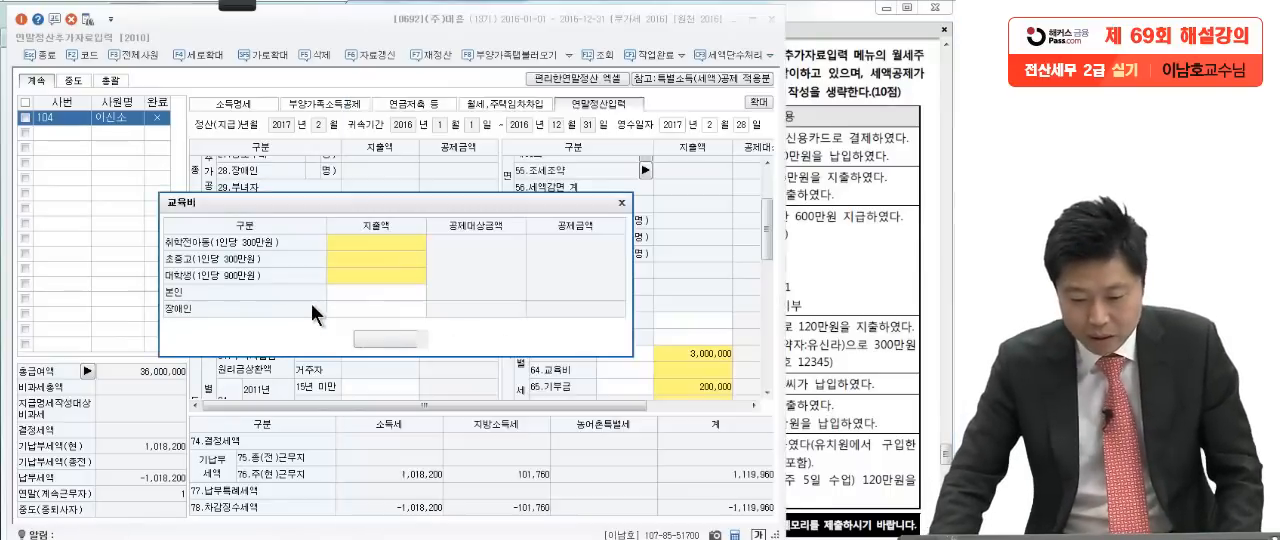
# Step: Enter a 대학생 교육비 지출금액 of 2,000,000 and confirm the education expenses
pyautogui.click(369, 277)
pyautogui.press('Return')
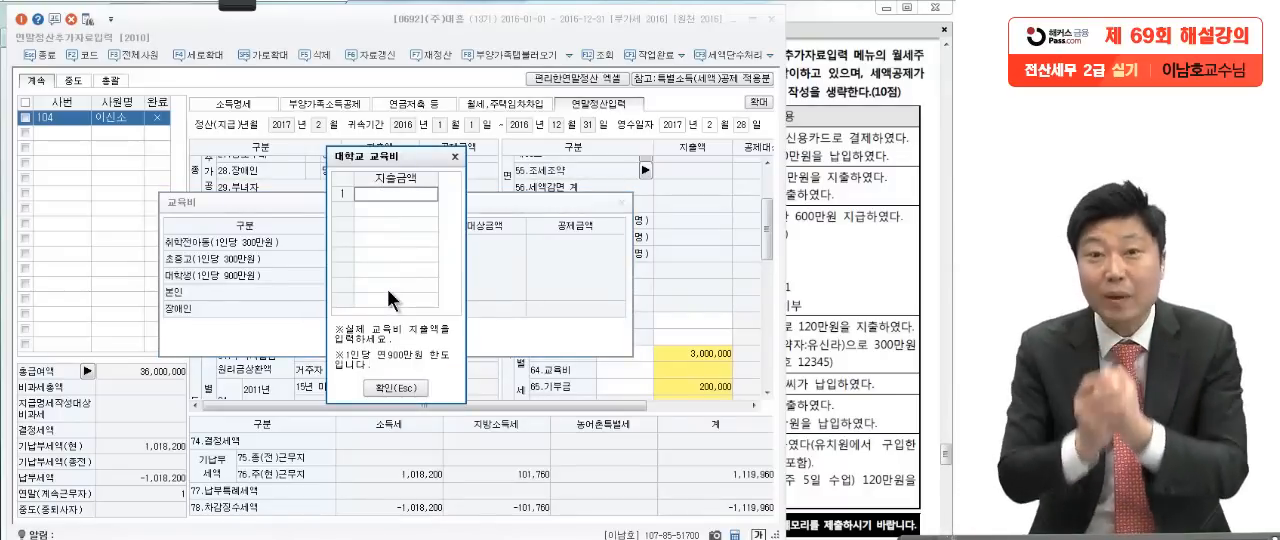
pyautogui.click(381, 186)
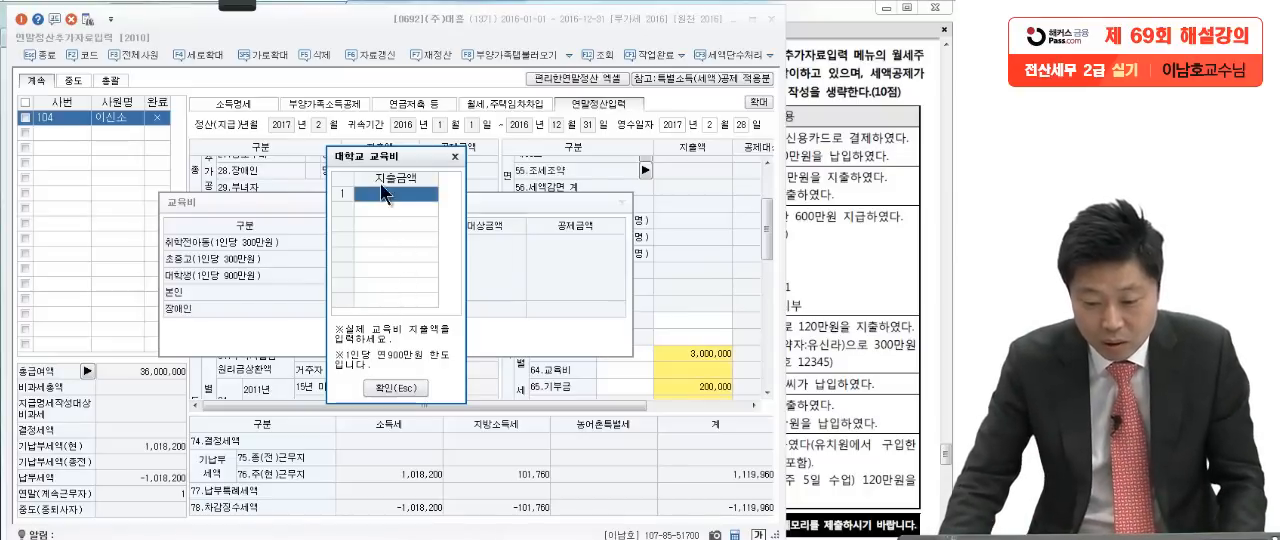
pyautogui.write('2000')
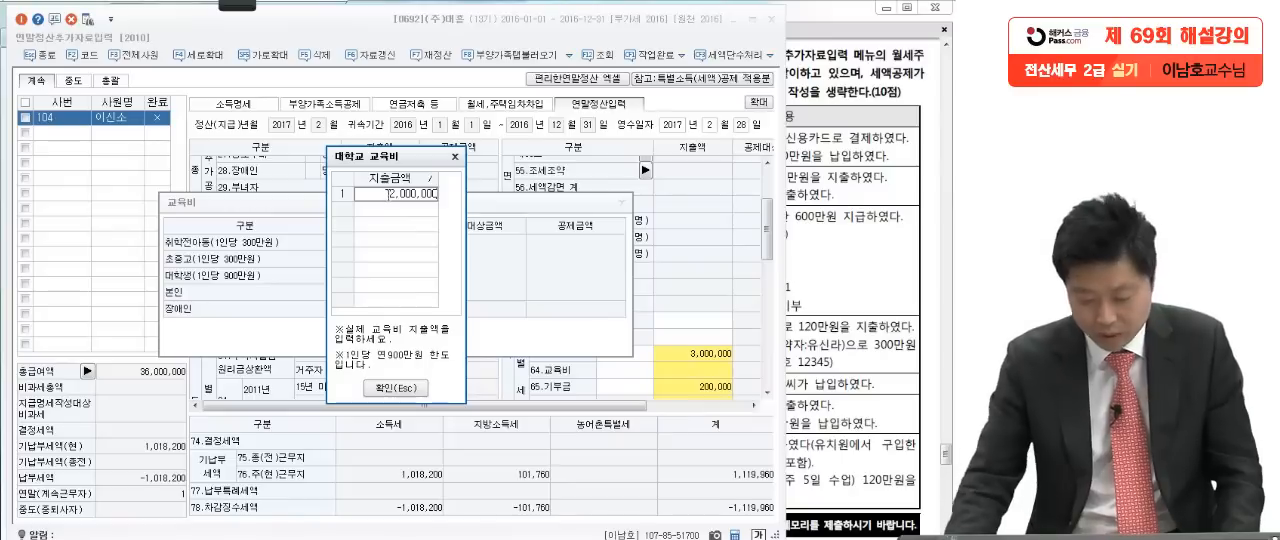
pyautogui.press('Return')
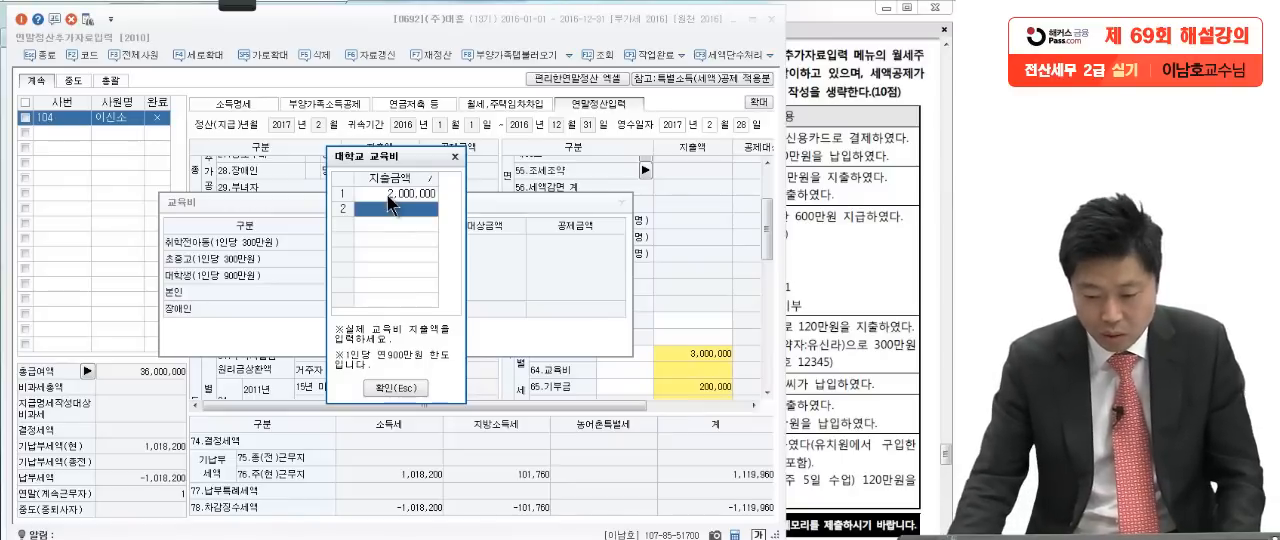
pyautogui.click(398, 386)
pyautogui.click(393, 341)
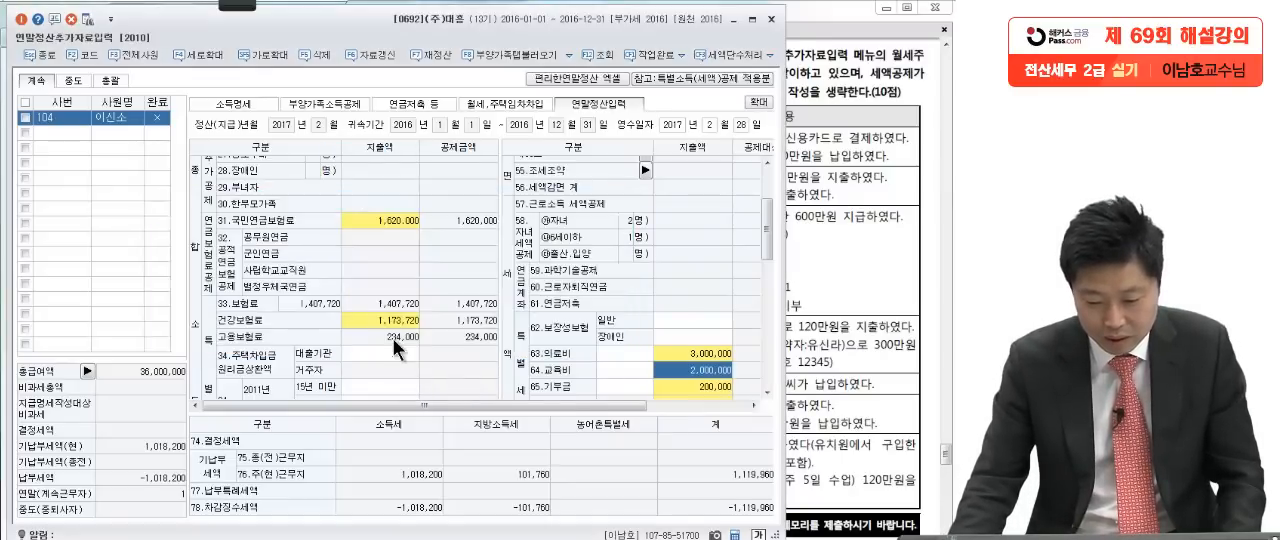
# Step: Return to the question PDF and, with the red Pen, mark the 17세 자녀 row's age, 소득 없음, 고등학교 교육비 and 보장성보험료 50만원
pyautogui.click(833, 404)
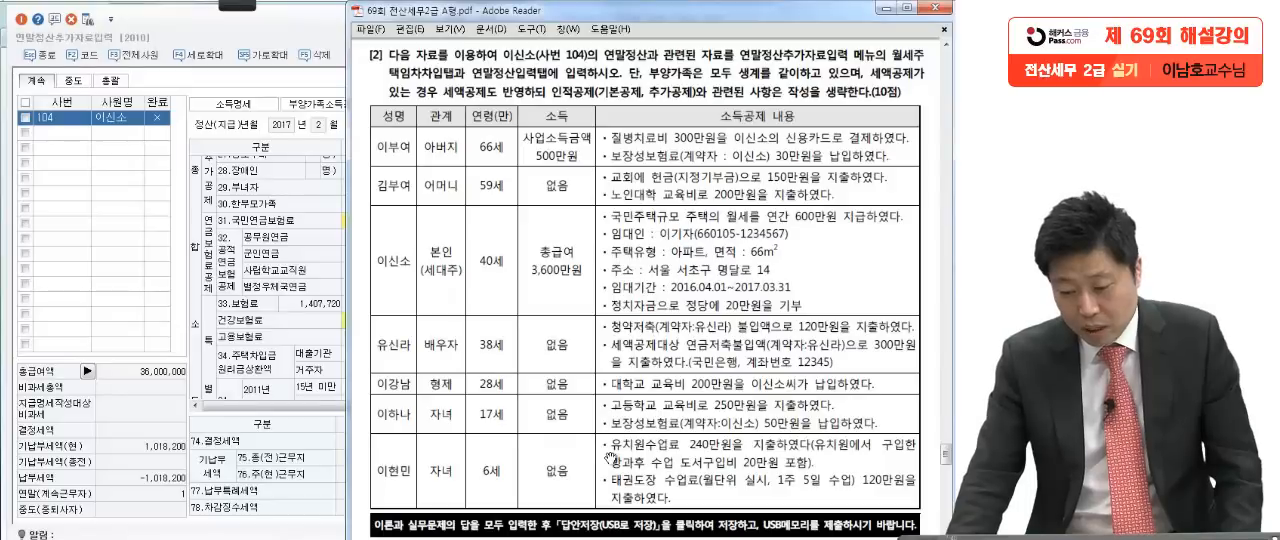
pyautogui.click(238, 5)
pyautogui.click(80, 25)
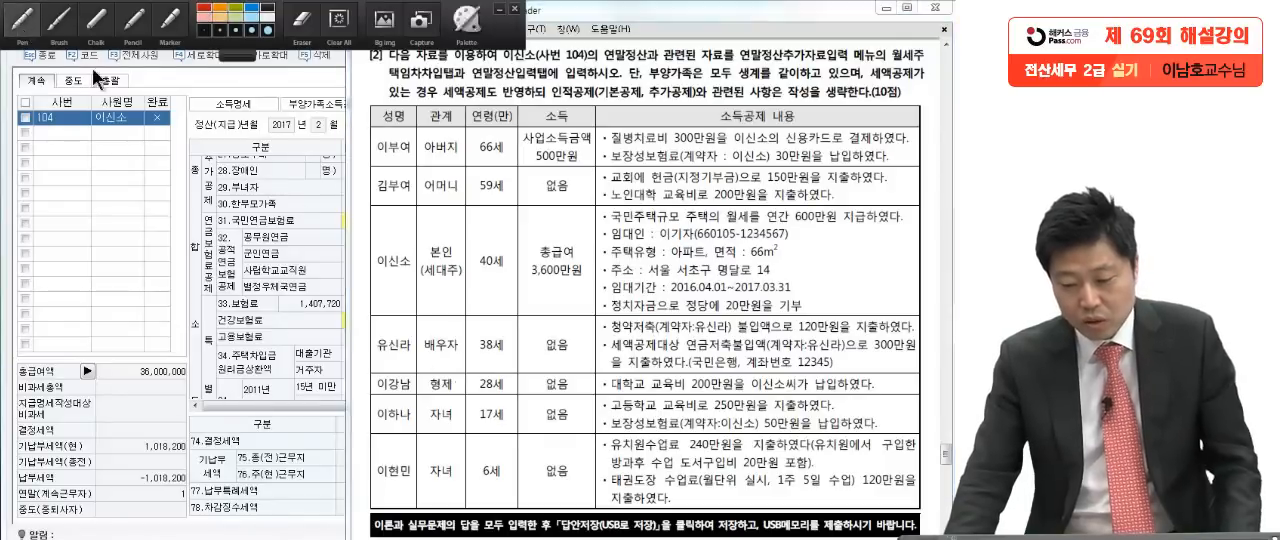
pyautogui.moveTo(848, 397); pyautogui.dragTo(834, 405)
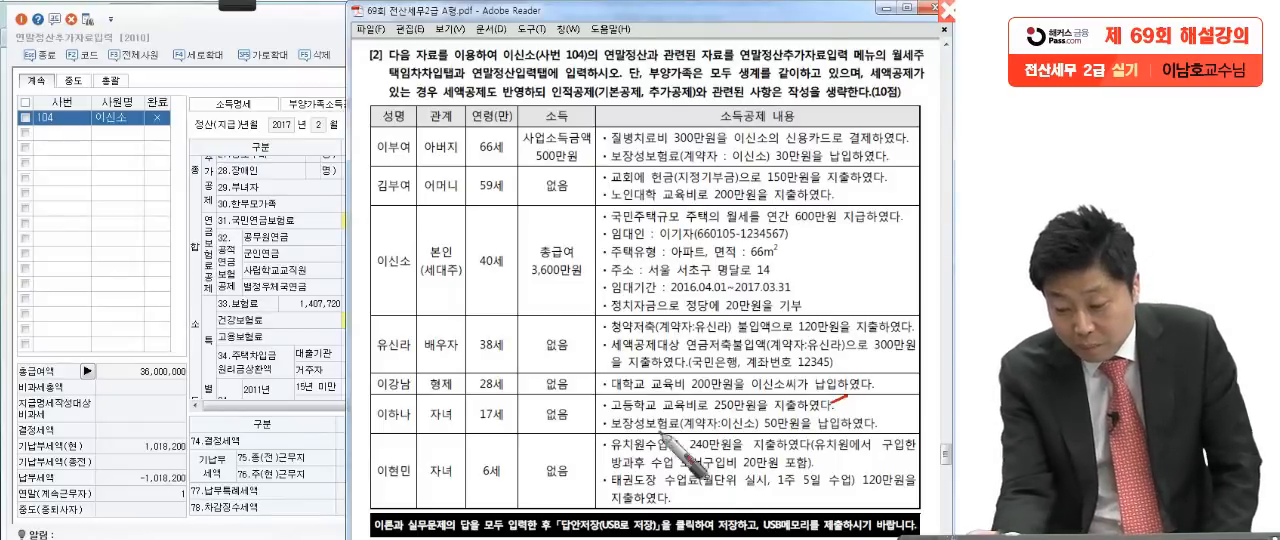
pyautogui.moveTo(612, 428); pyautogui.dragTo(897, 430)
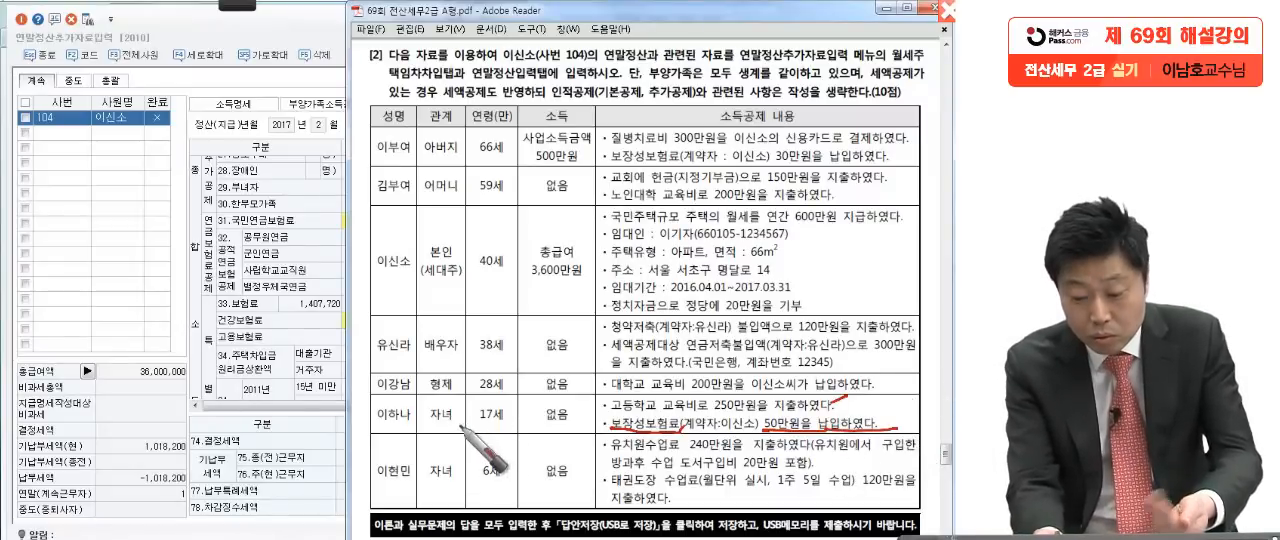
pyautogui.moveTo(514, 431)
pyautogui.mouseDown()
pyautogui.moveTo(483, 433)
pyautogui.moveTo(500, 437)
pyautogui.moveTo(541, 399)
pyautogui.moveTo(568, 422)
pyautogui.mouseUp()
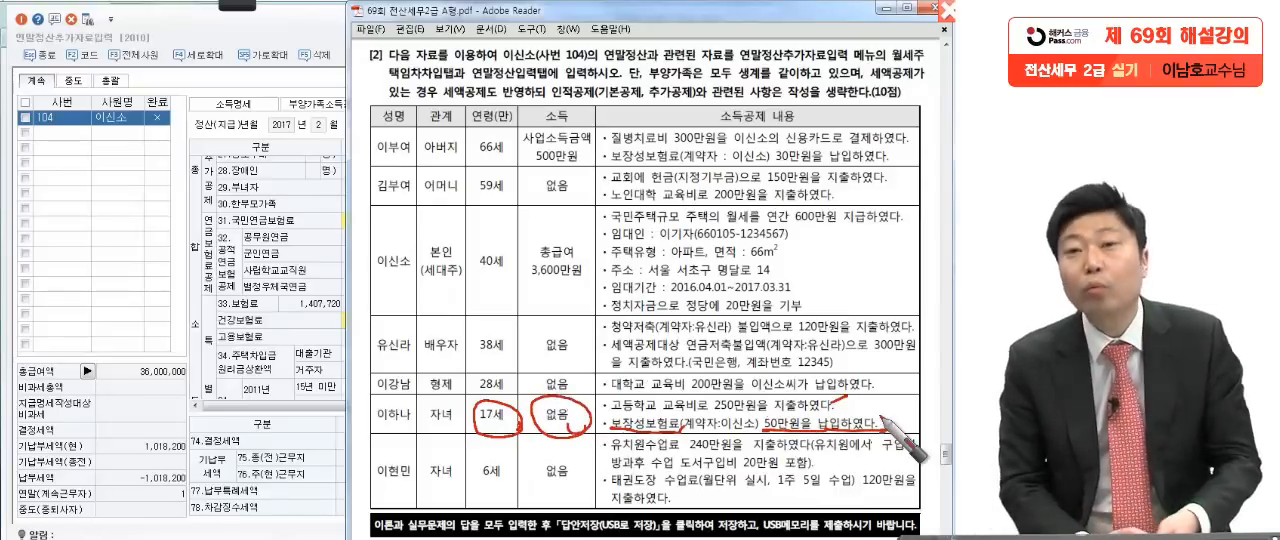
pyautogui.moveTo(836, 397); pyautogui.dragTo(895, 430)
pyautogui.moveTo(892, 441); pyautogui.dragTo(876, 447)
pyautogui.press('Escape')
# Step: Switch back to KcLep, enter a 초중고 교육비 지출금액 of 2,500,000 in the 교육비 detail dialog, and confirm it
pyautogui.click(266, 358)
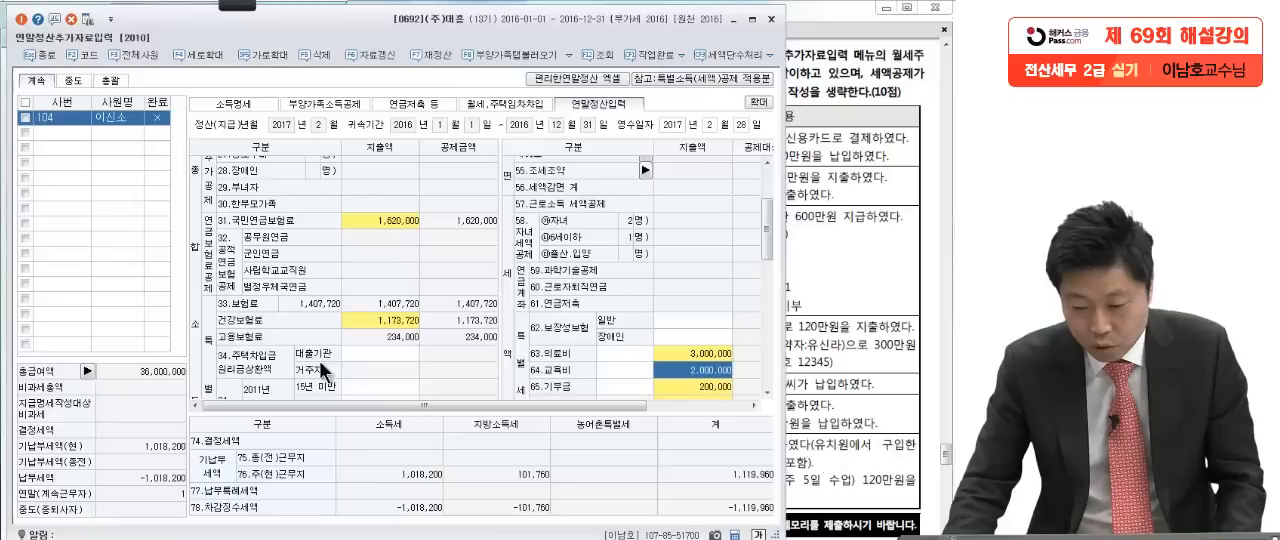
pyautogui.click(702, 366)
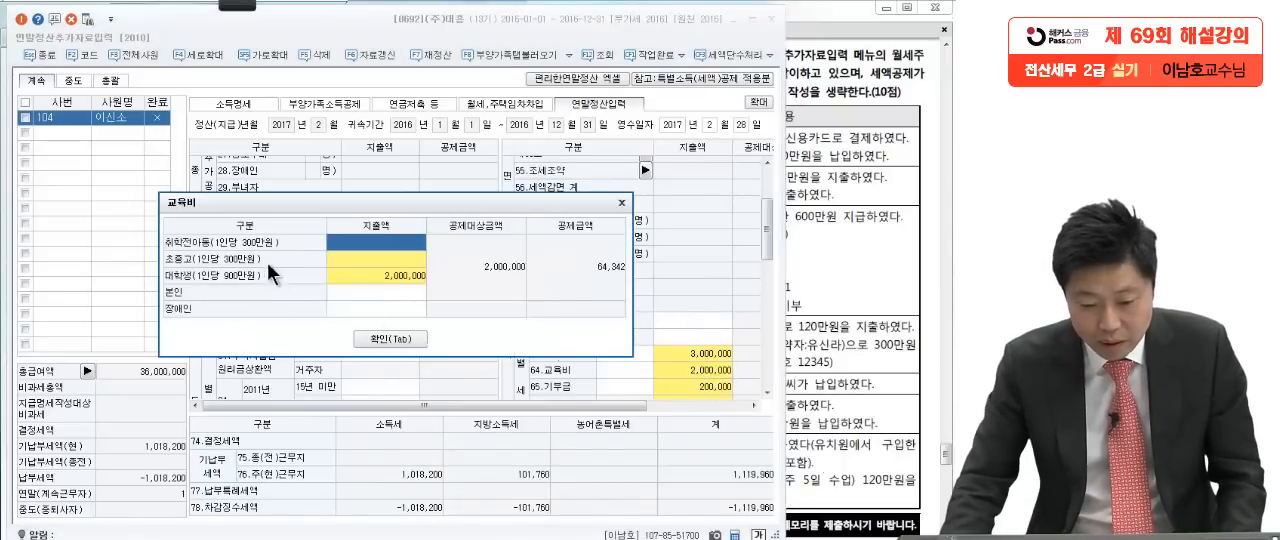
pyautogui.click(832, 407)
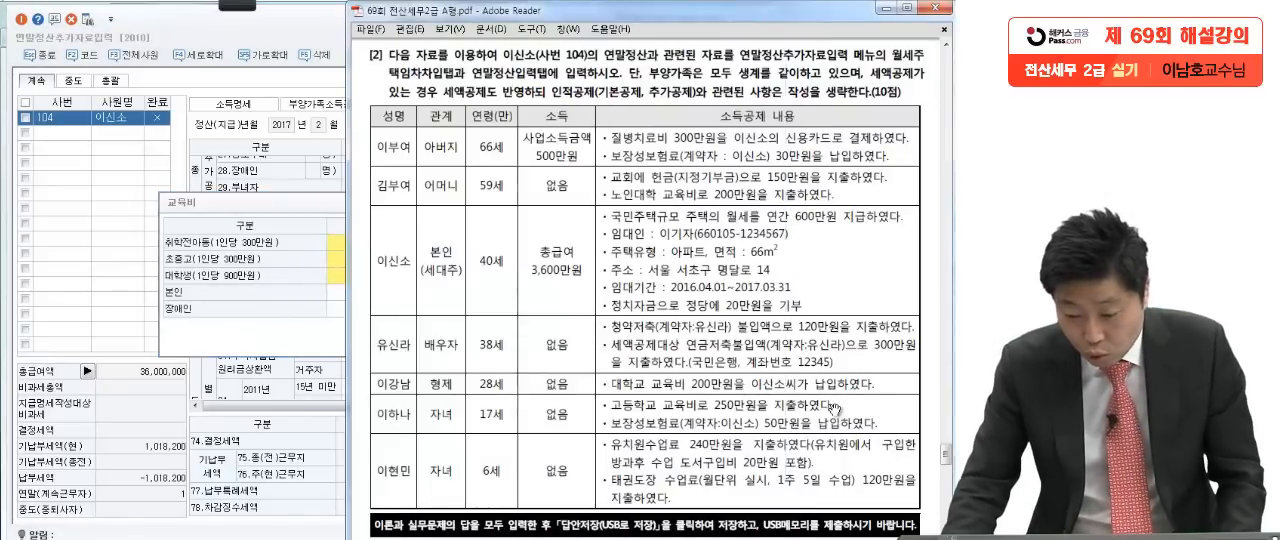
pyautogui.click(311, 298)
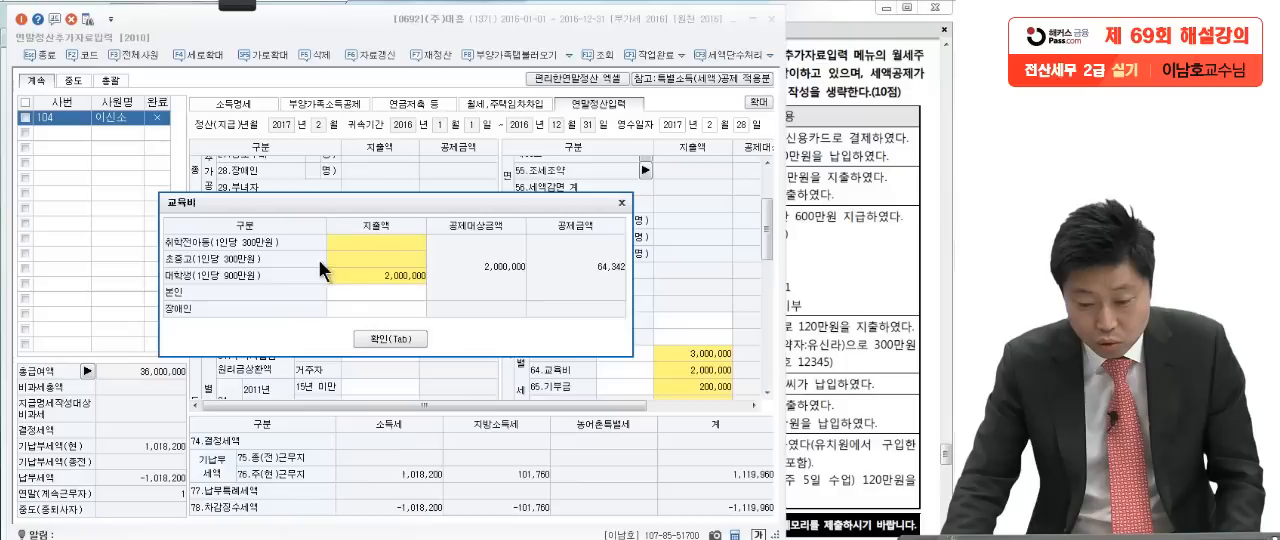
pyautogui.click(352, 254)
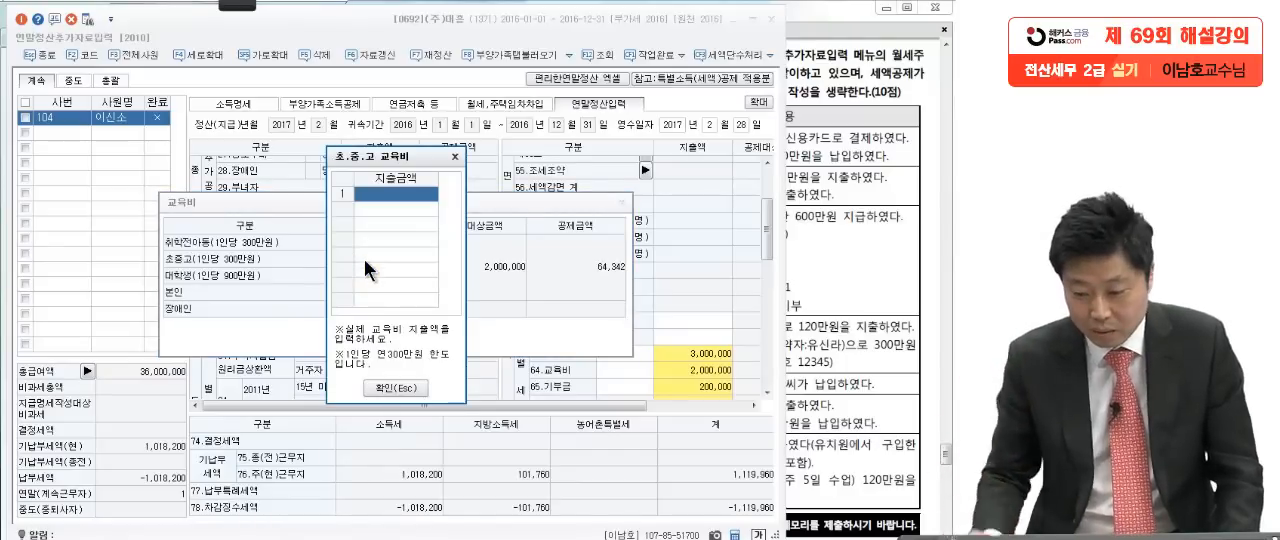
pyautogui.write('2,500,00')
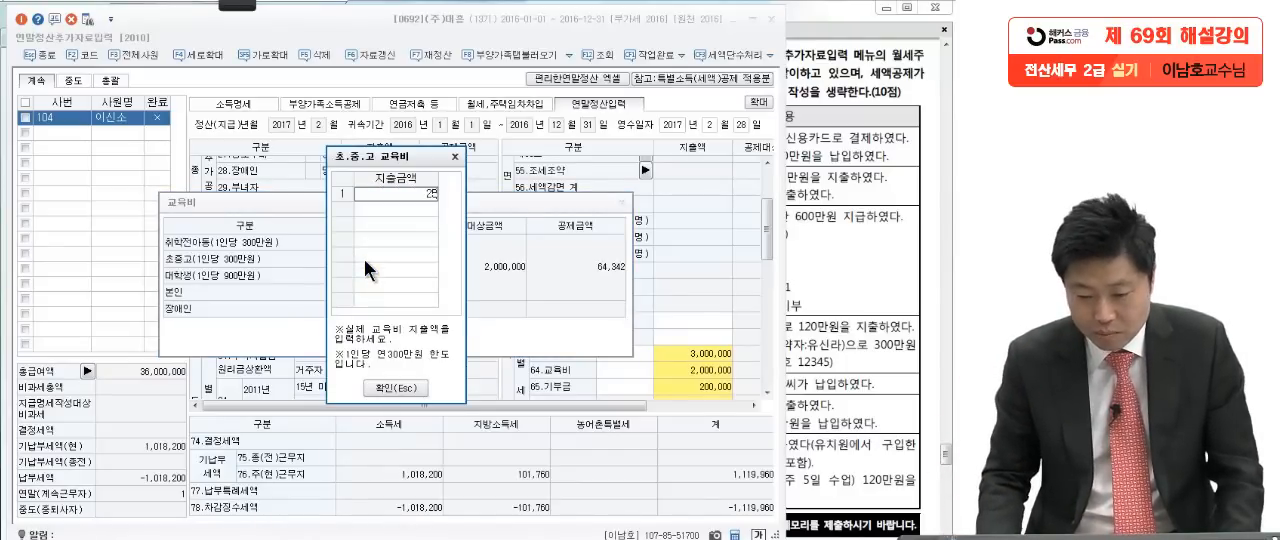
pyautogui.write('0')
pyautogui.press('Return')
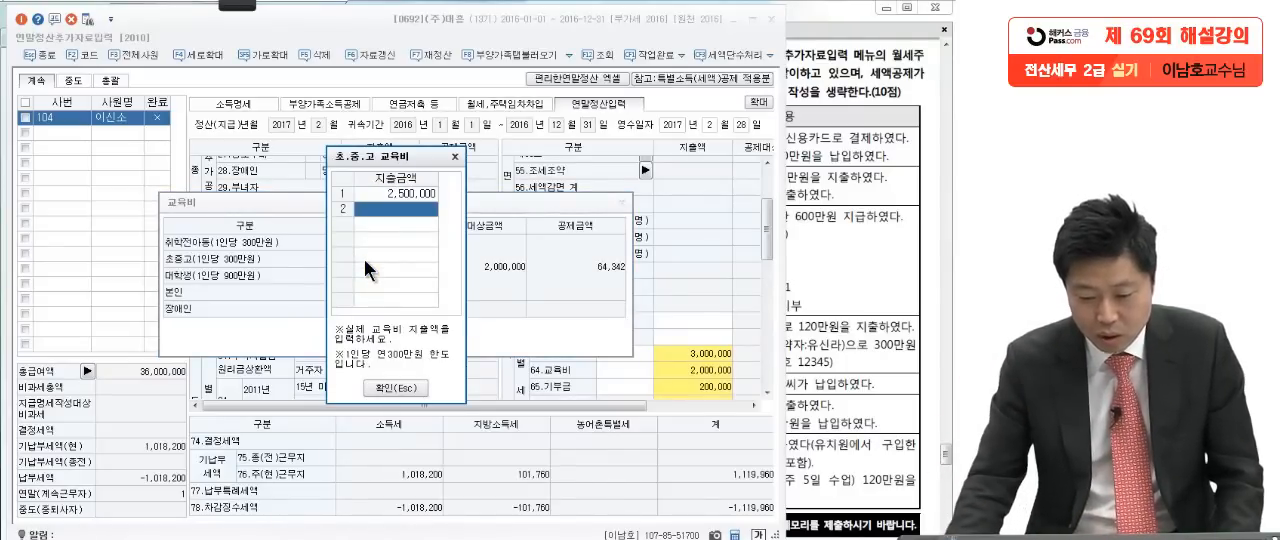
pyautogui.click(408, 385)
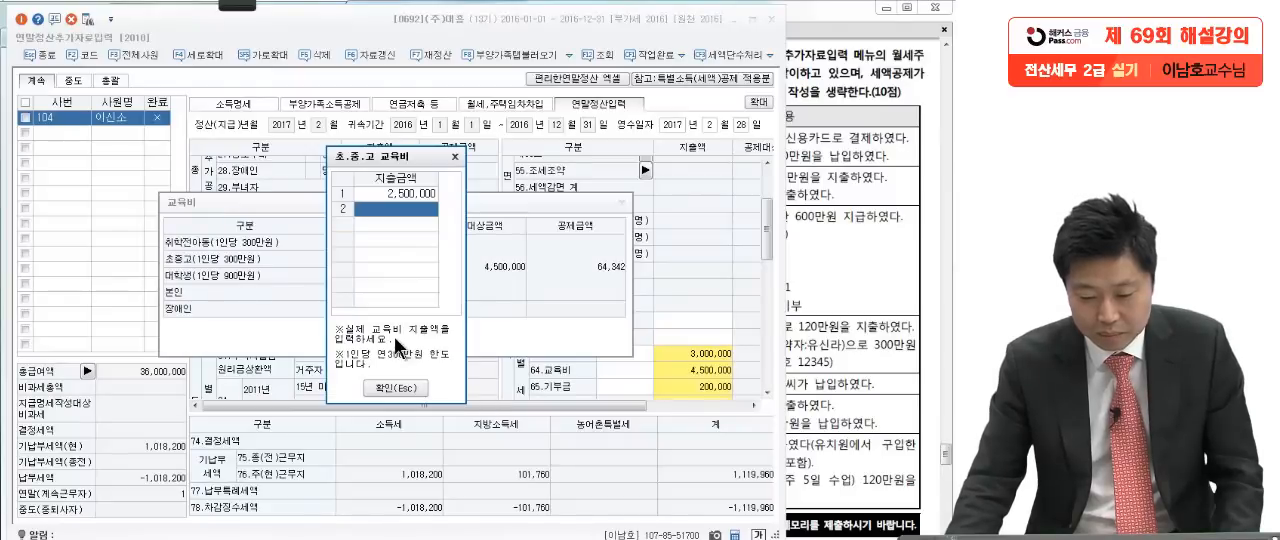
pyautogui.click(394, 385)
pyautogui.click(392, 343)
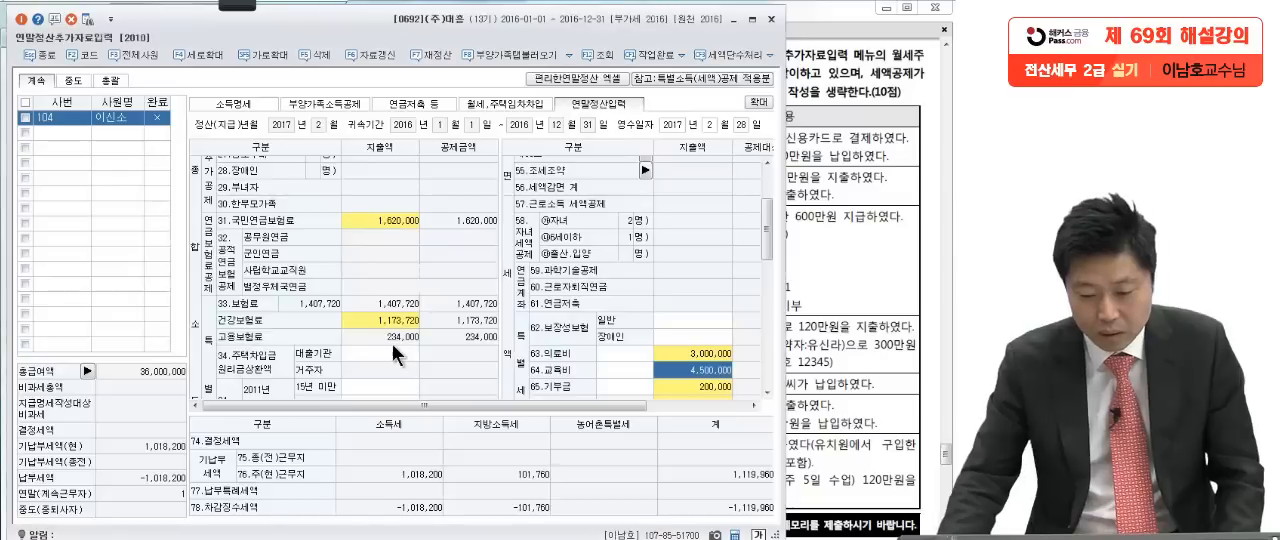
# Step: Check the insurance premium in the question PDF and set the 62.보장성보험 일반 지출액 to 500,000 in KcLep
pyautogui.click(705, 318)
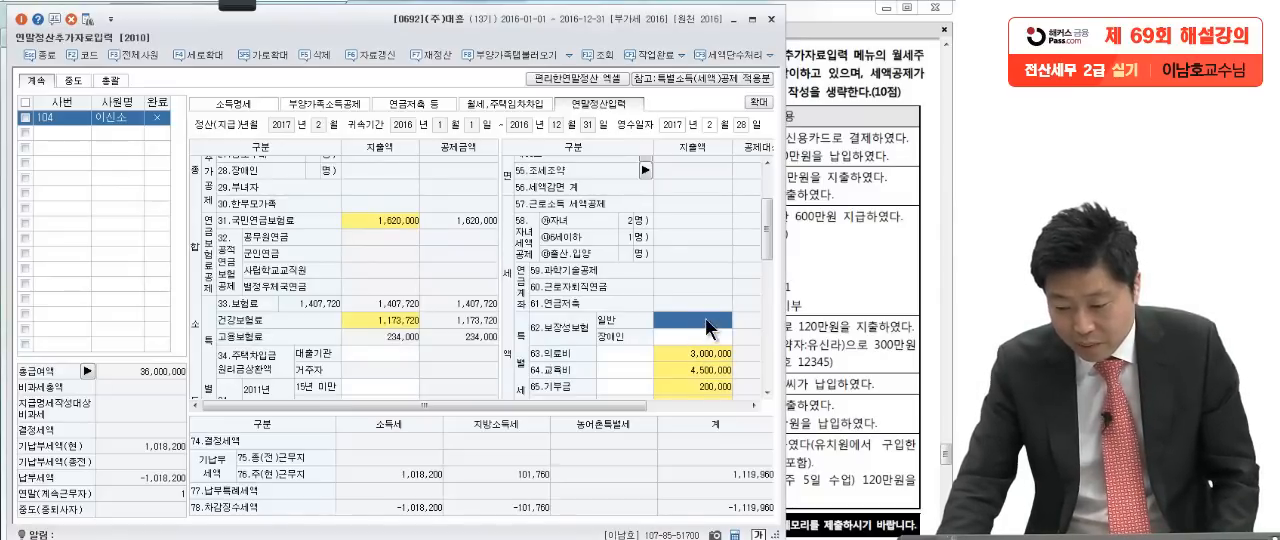
pyautogui.click(828, 336)
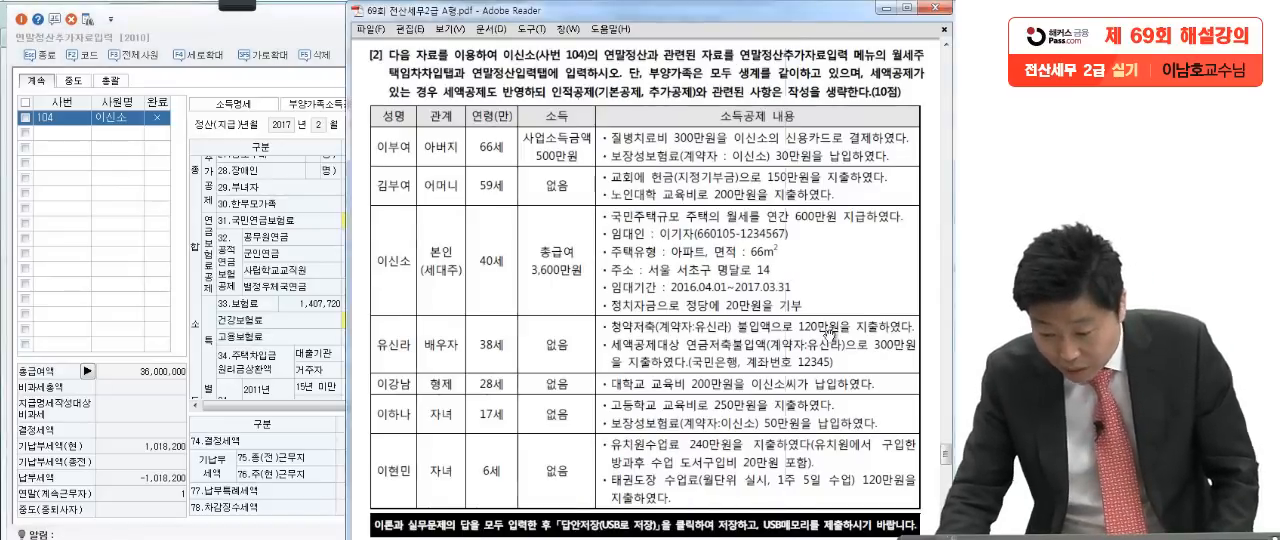
pyautogui.click(262, 328)
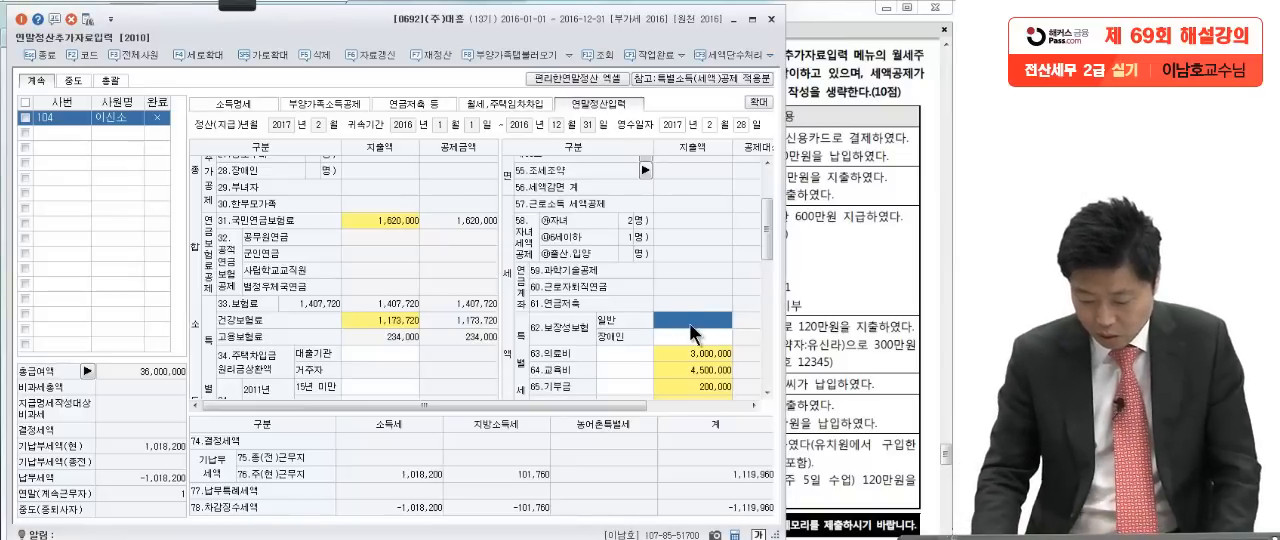
pyautogui.write('100000')
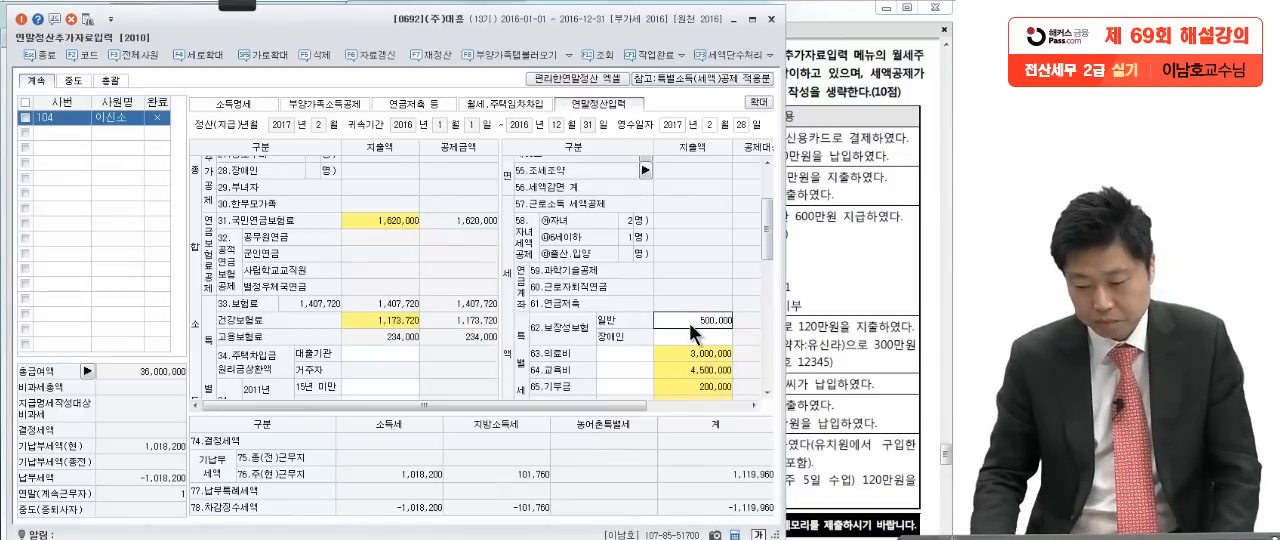
pyautogui.press('Return')
# Step: Switch to the question PDF and, with the red Pen, mark the 6세 자녀 row's age, 유치원수업료 240만원 and 태권도장 수업료 120만원
pyautogui.click(820, 418)
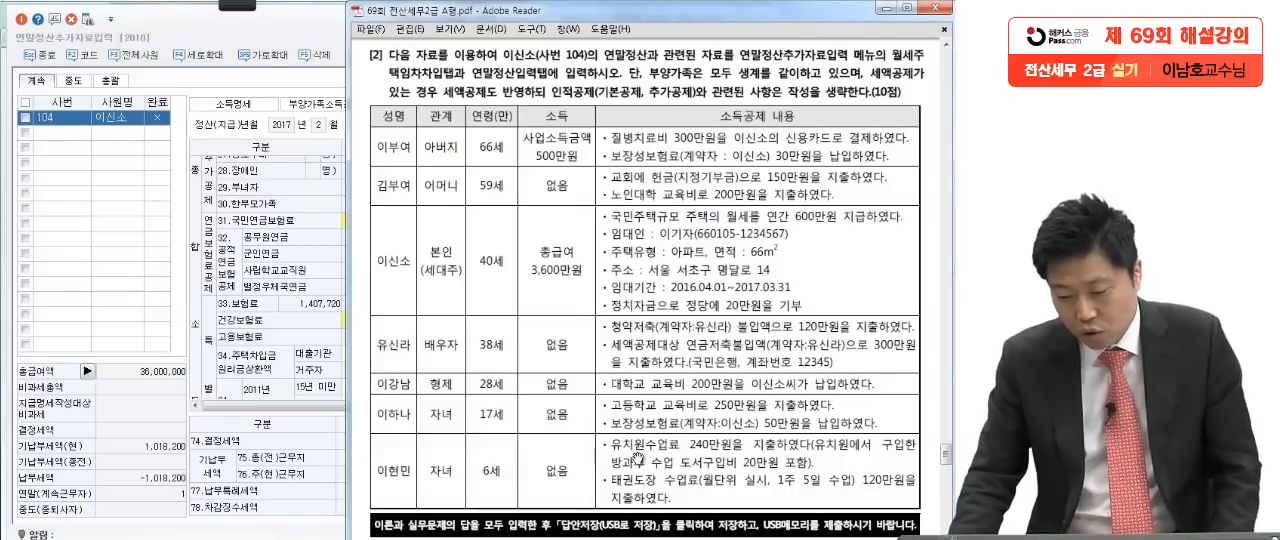
pyautogui.click(237, 7)
pyautogui.click(26, 29)
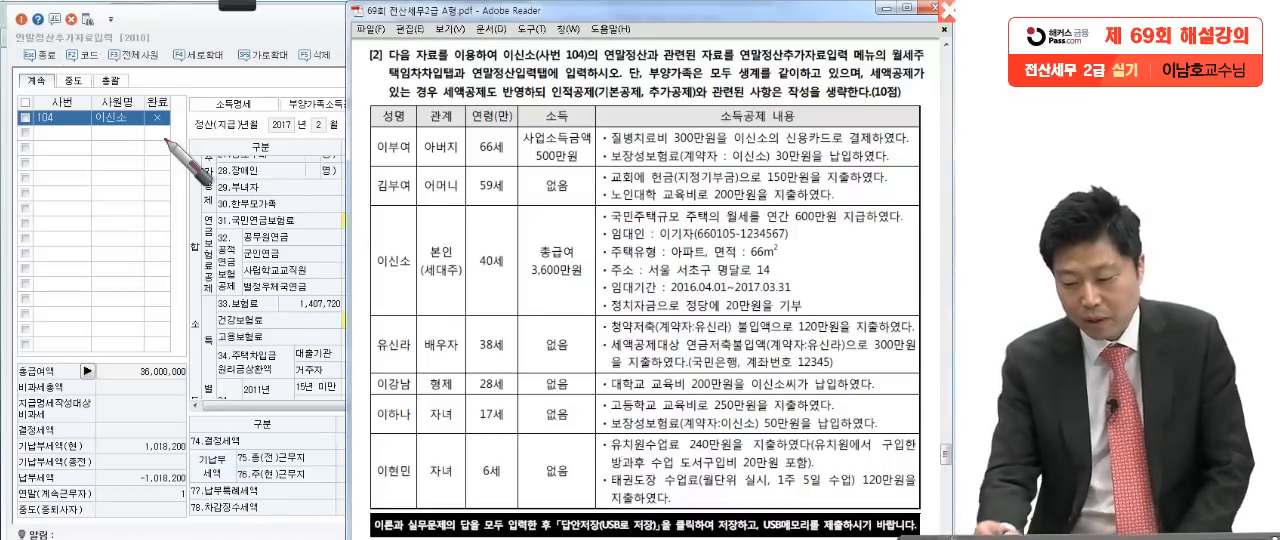
pyautogui.moveTo(805, 452); pyautogui.dragTo(795, 441)
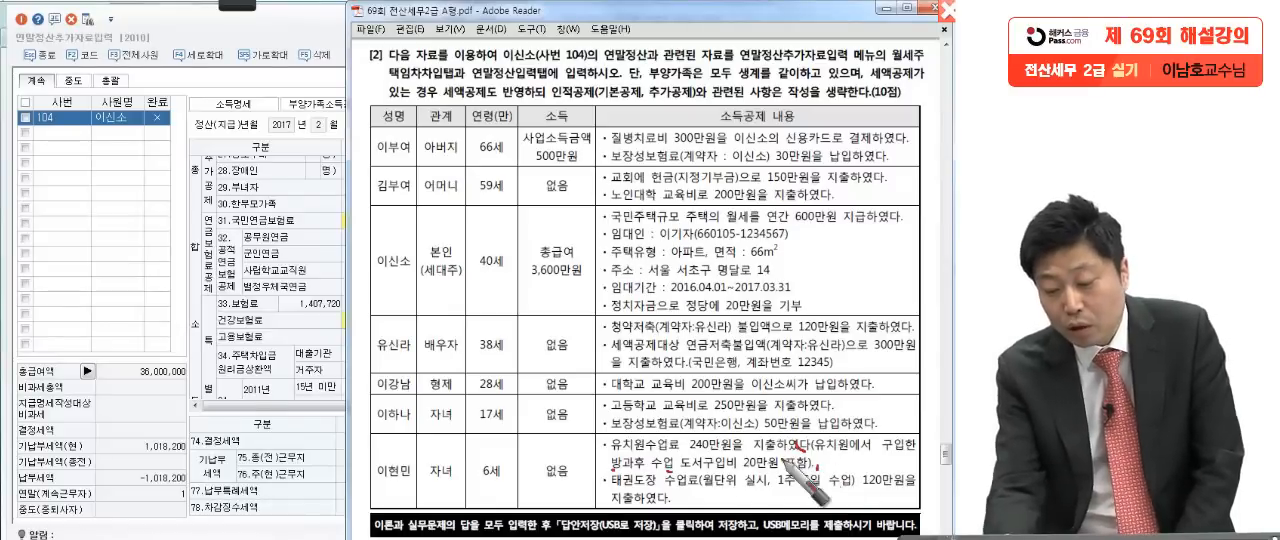
pyautogui.moveTo(805, 454); pyautogui.dragTo(830, 461)
pyautogui.moveTo(721, 452)
pyautogui.mouseDown()
pyautogui.moveTo(706, 422)
pyautogui.moveTo(676, 468)
pyautogui.mouseUp()
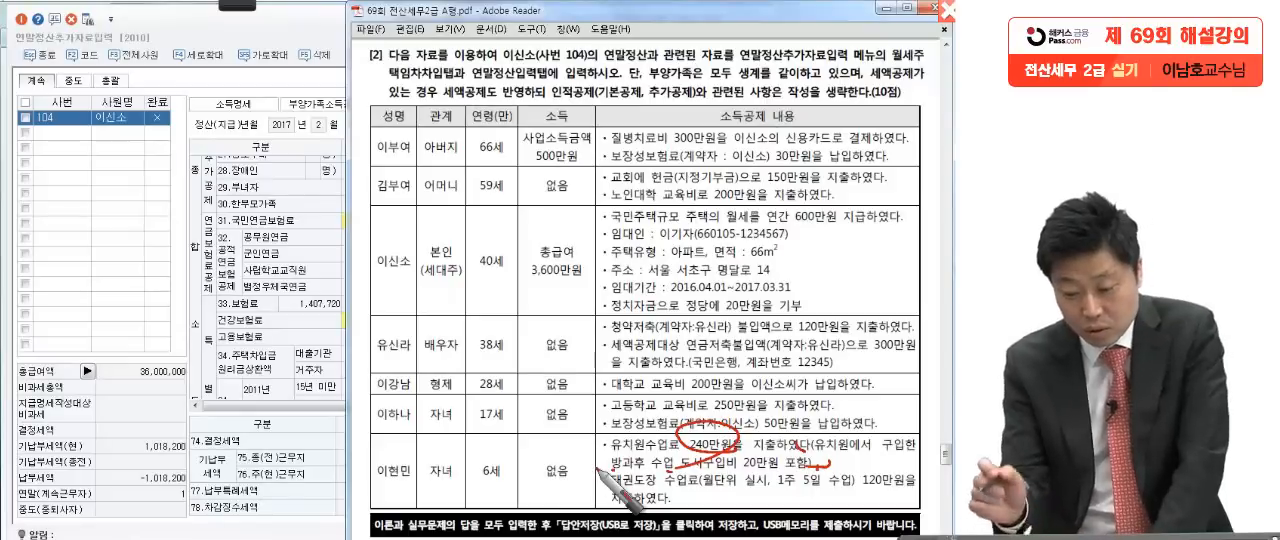
pyautogui.moveTo(612, 489); pyautogui.dragTo(698, 489)
pyautogui.moveTo(862, 490); pyautogui.dragTo(912, 490)
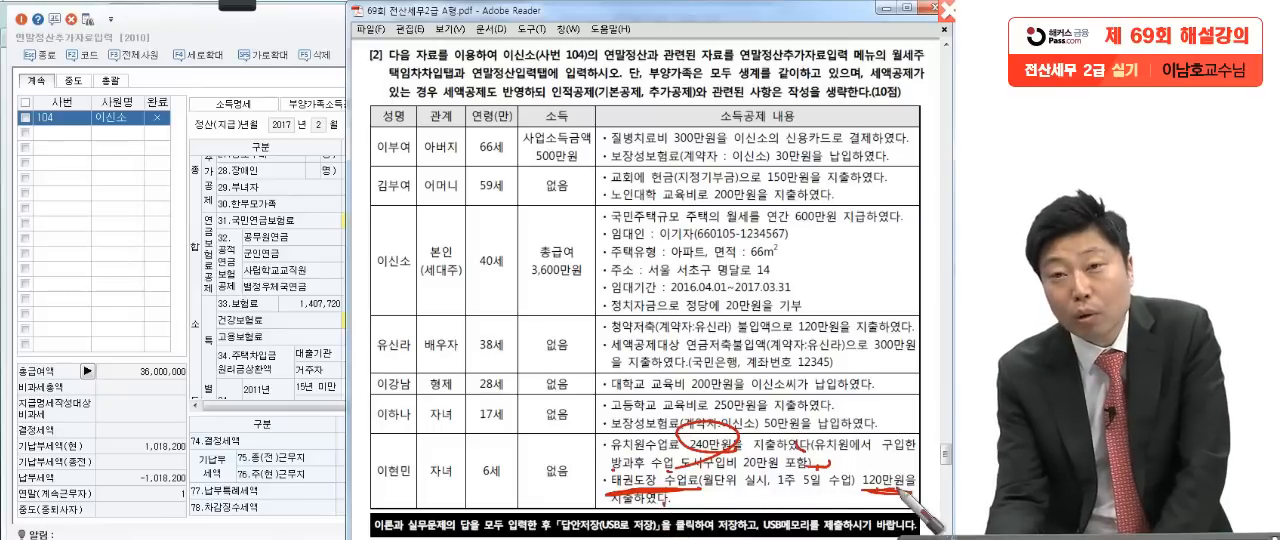
pyautogui.moveTo(492, 457)
pyautogui.mouseDown()
pyautogui.moveTo(460, 500)
pyautogui.moveTo(522, 482)
pyautogui.mouseUp()
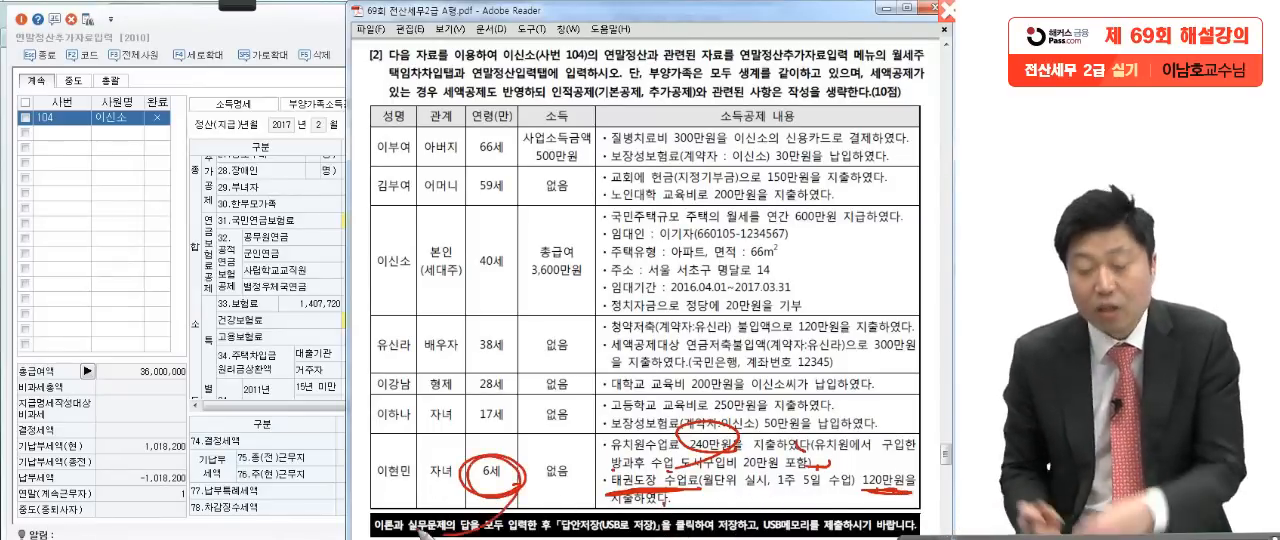
pyautogui.moveTo(911, 492); pyautogui.dragTo(808, 491)
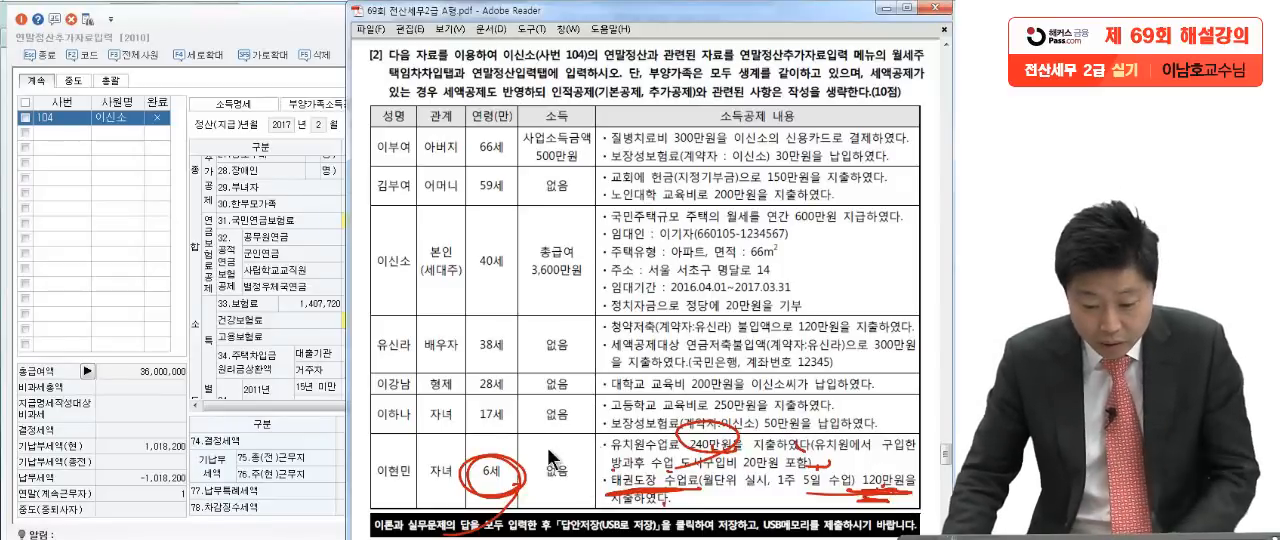
# Step: Switch back to KcLep, open the 64.교육비 detail, and enter a 취학전아동 지출금액 of 3,600,000
pyautogui.click(265, 325)
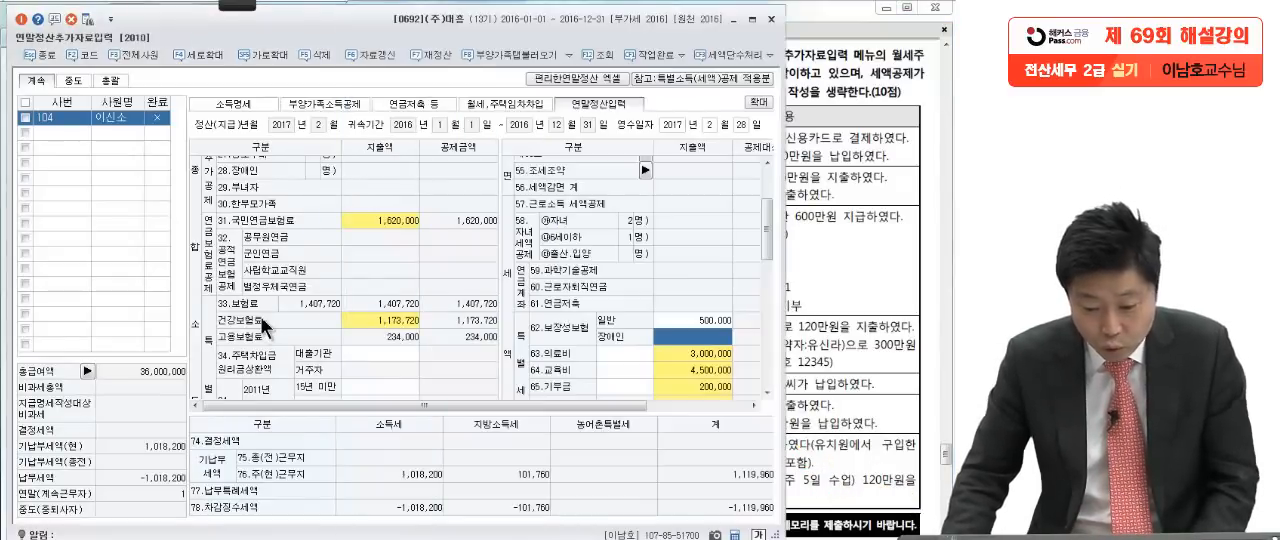
pyautogui.click(676, 370)
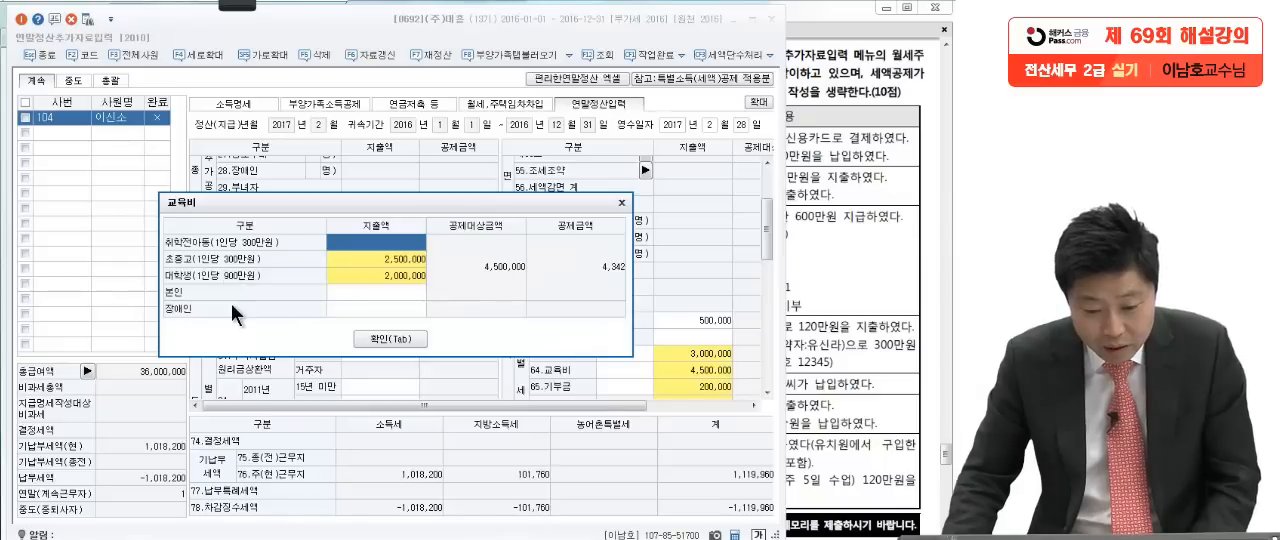
pyautogui.click(369, 245)
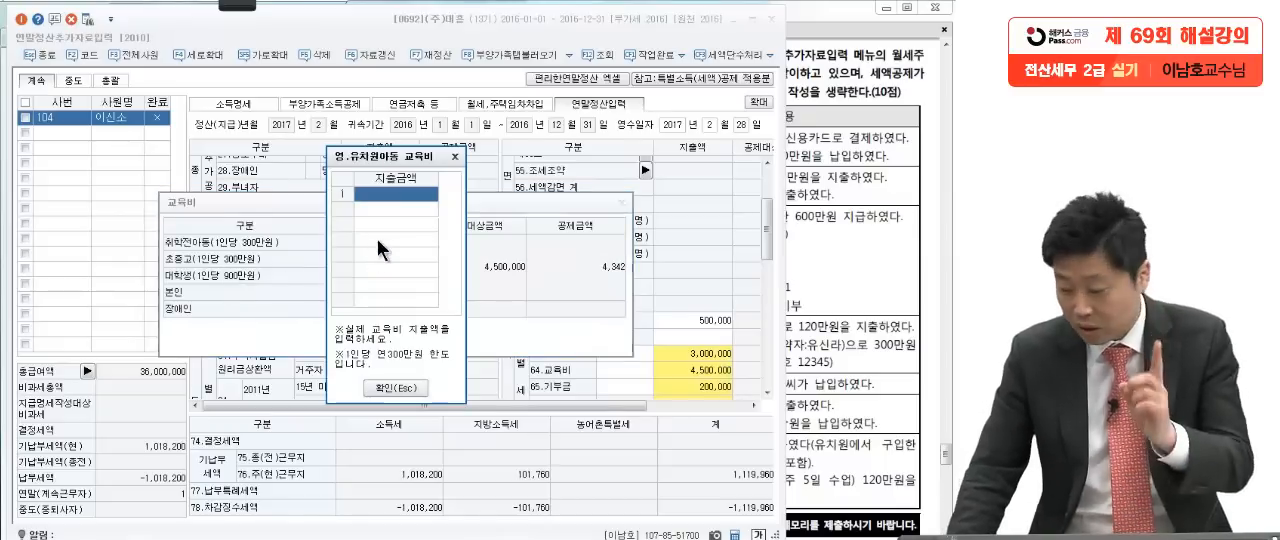
pyautogui.write('3,600,00')
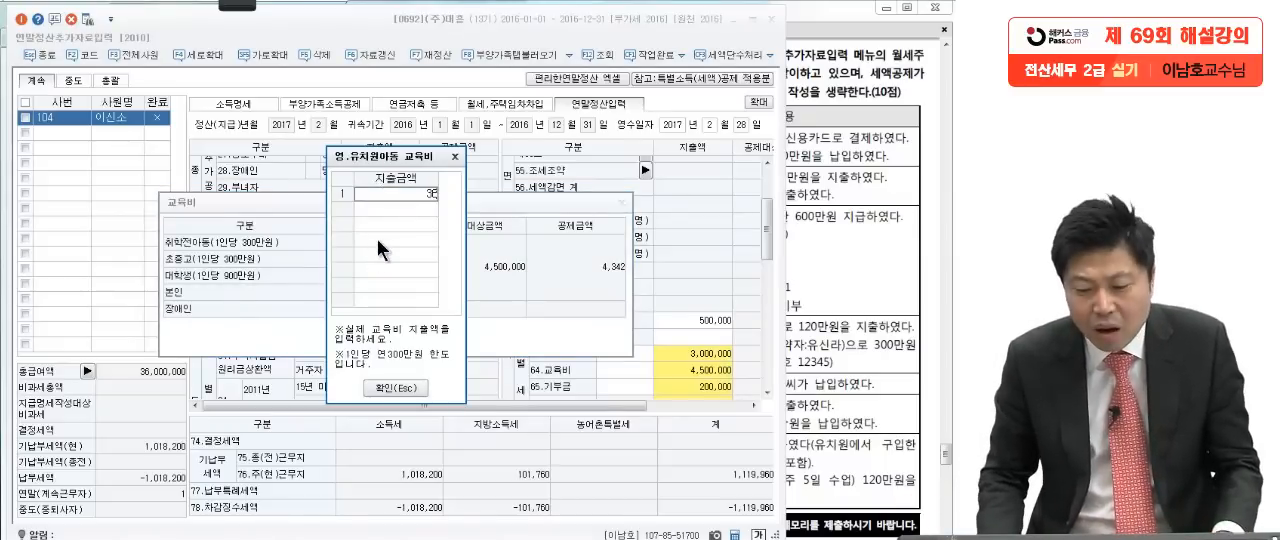
pyautogui.write('0')
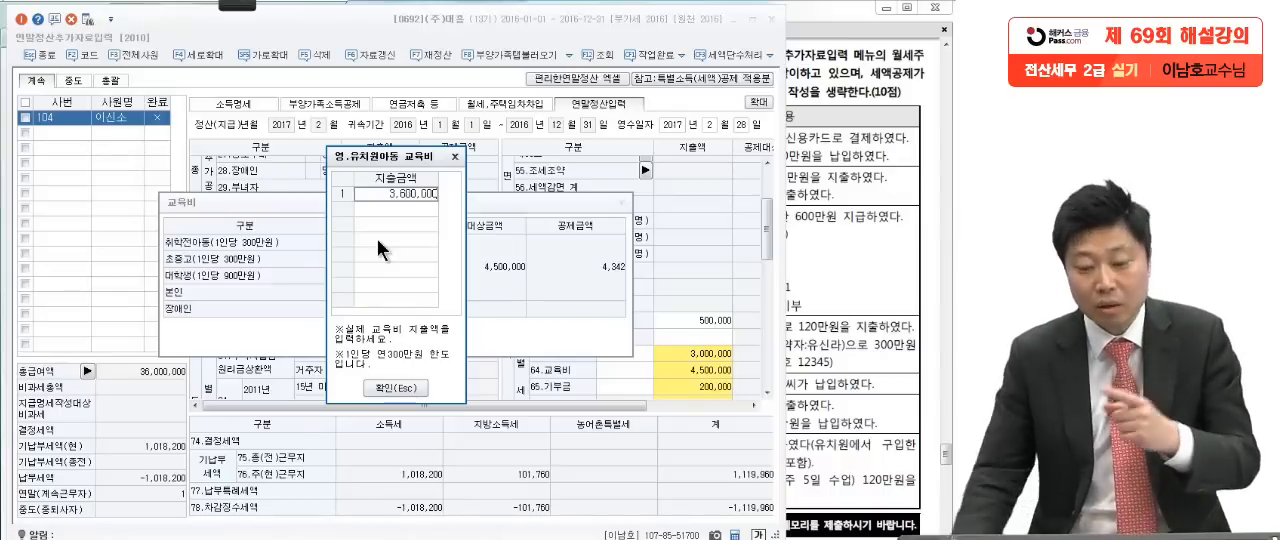
pyautogui.click(409, 207)
# Step: Set the 취학전아동 교육비 지출금액 to 3,000,000 and confirm the education expenses
pyautogui.click(409, 195)
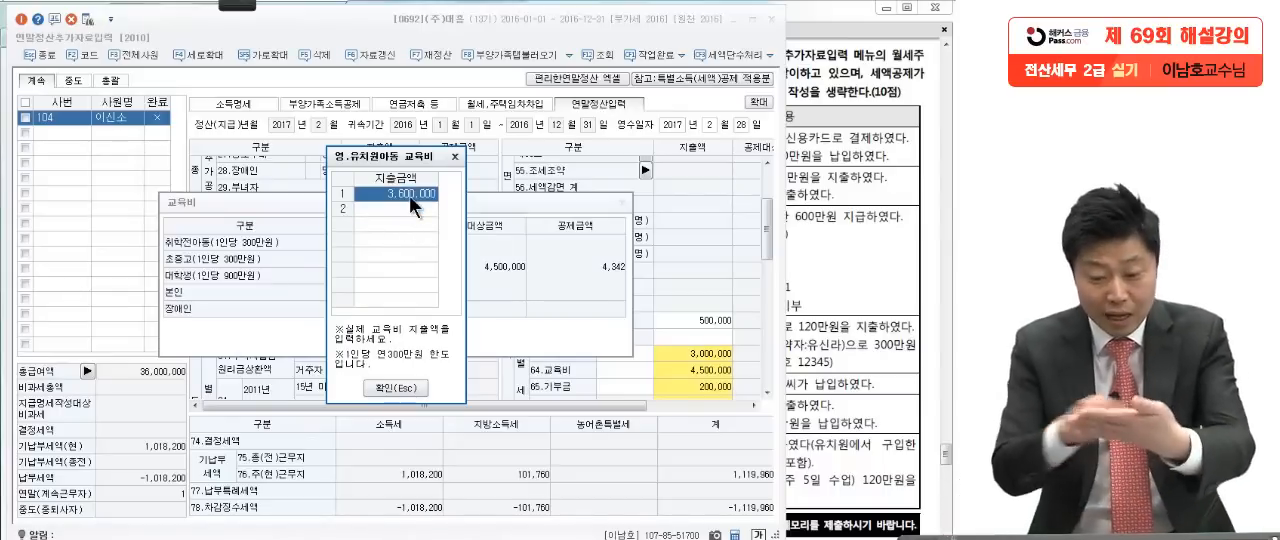
pyautogui.write('3,000,000')
pyautogui.press('Return')
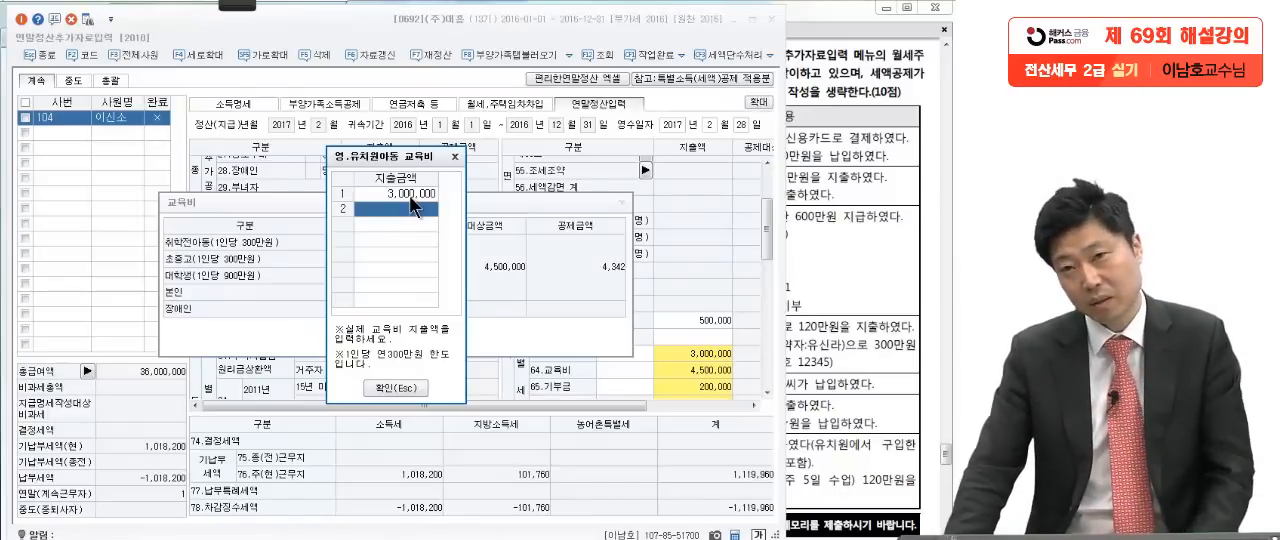
pyautogui.click(408, 390)
pyautogui.click(391, 344)
pyautogui.click(393, 389)
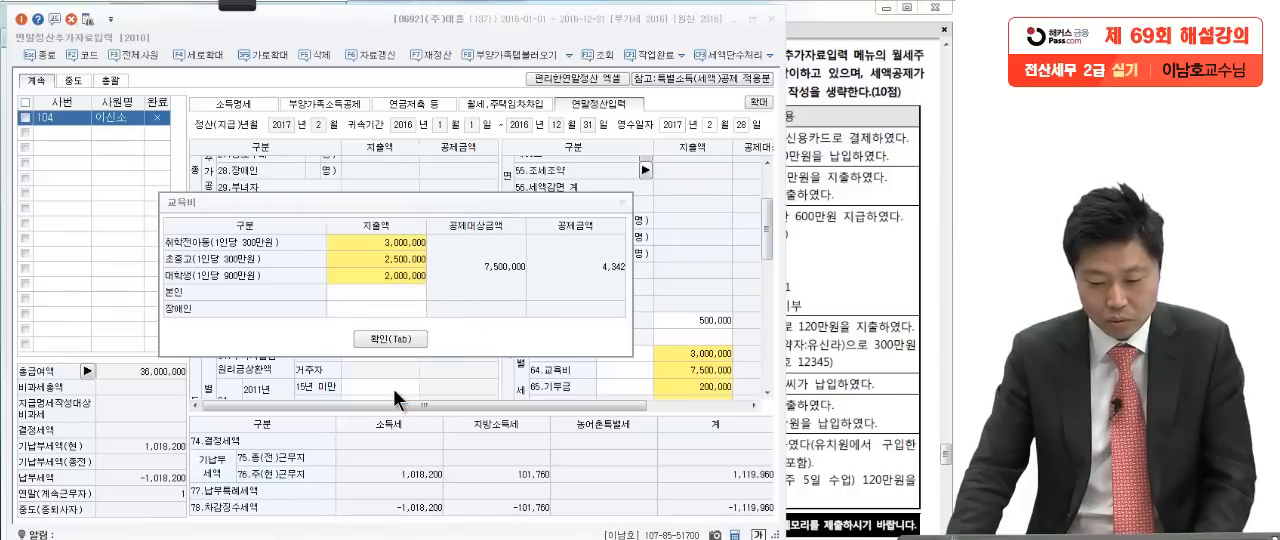
pyautogui.click(390, 336)
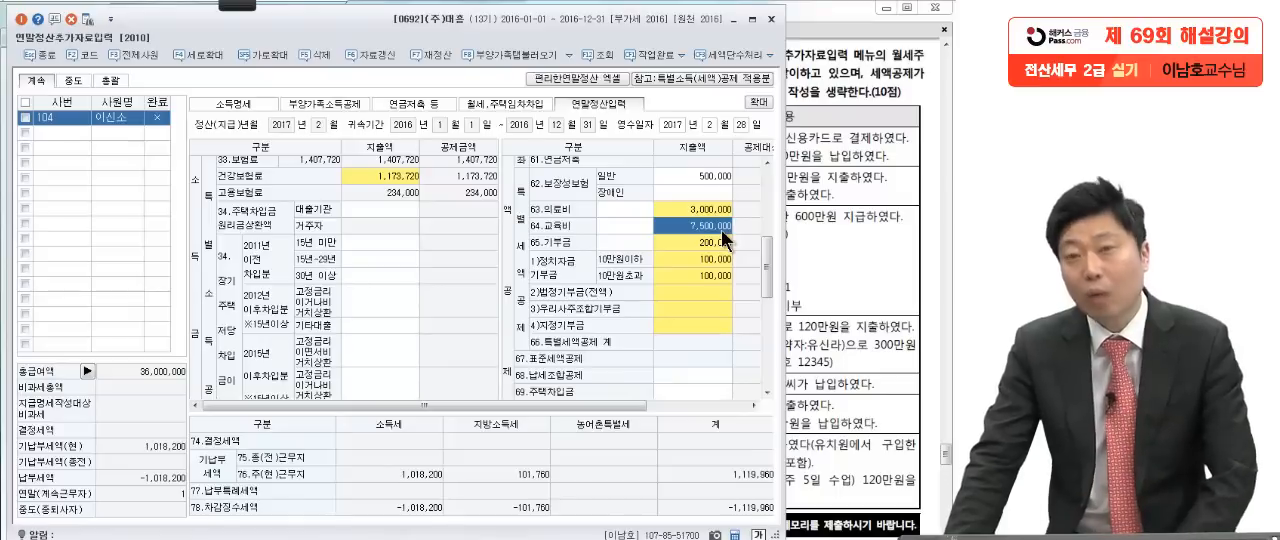
# Step: Return to the question PDF, mark the 어머니 row's name, age 59세 and 지정기부금 150만원 with the red Pen, and clear the marks
pyautogui.click(849, 232)
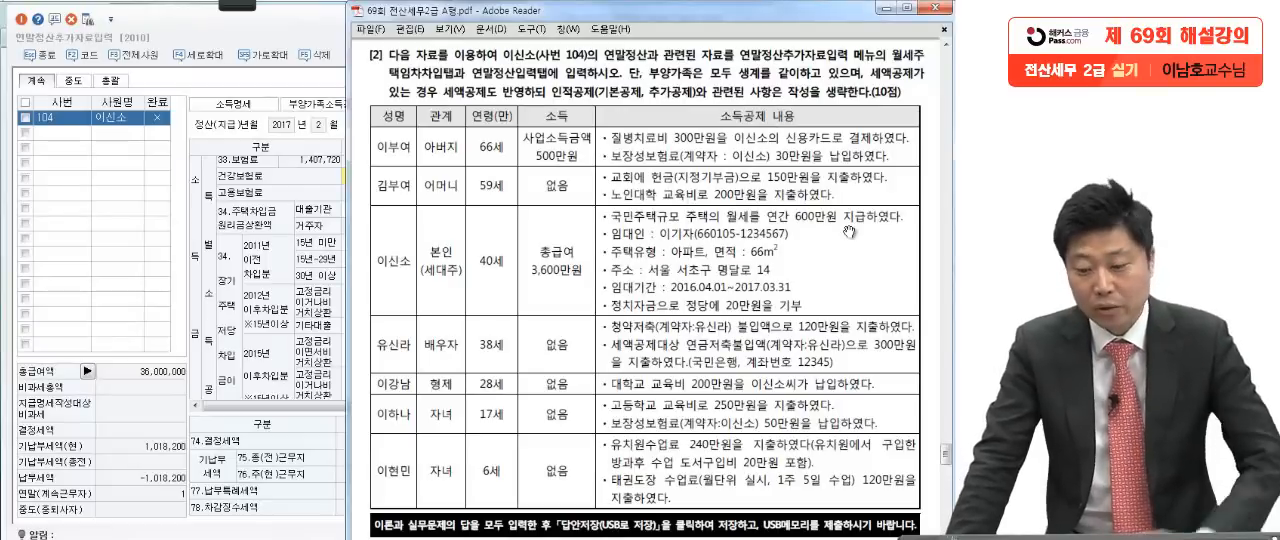
pyautogui.moveTo(237, 6)
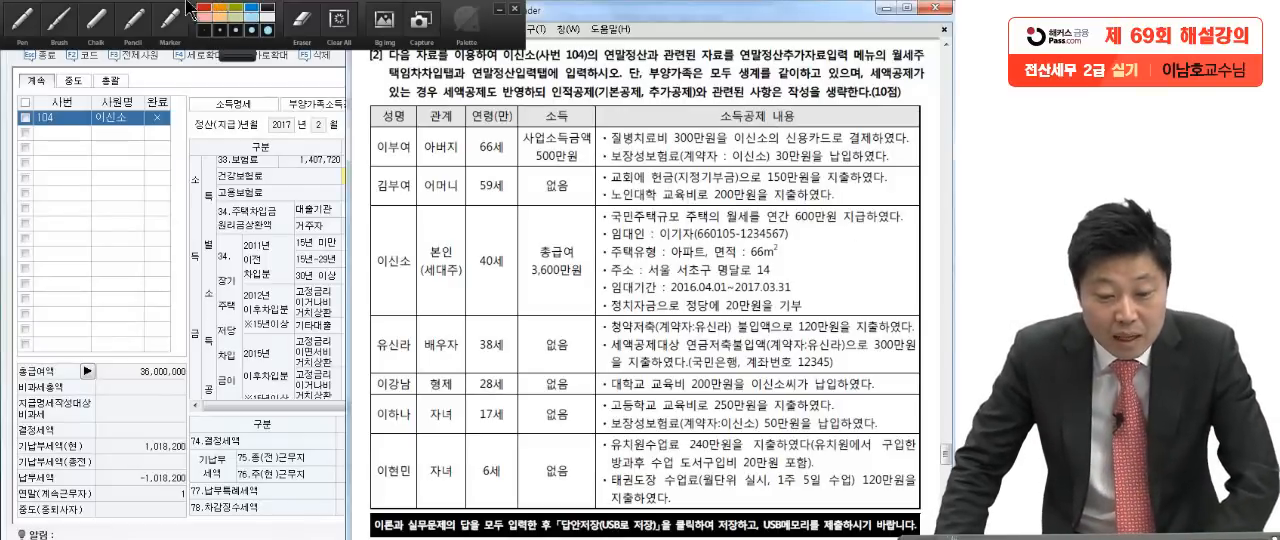
pyautogui.click(58, 19)
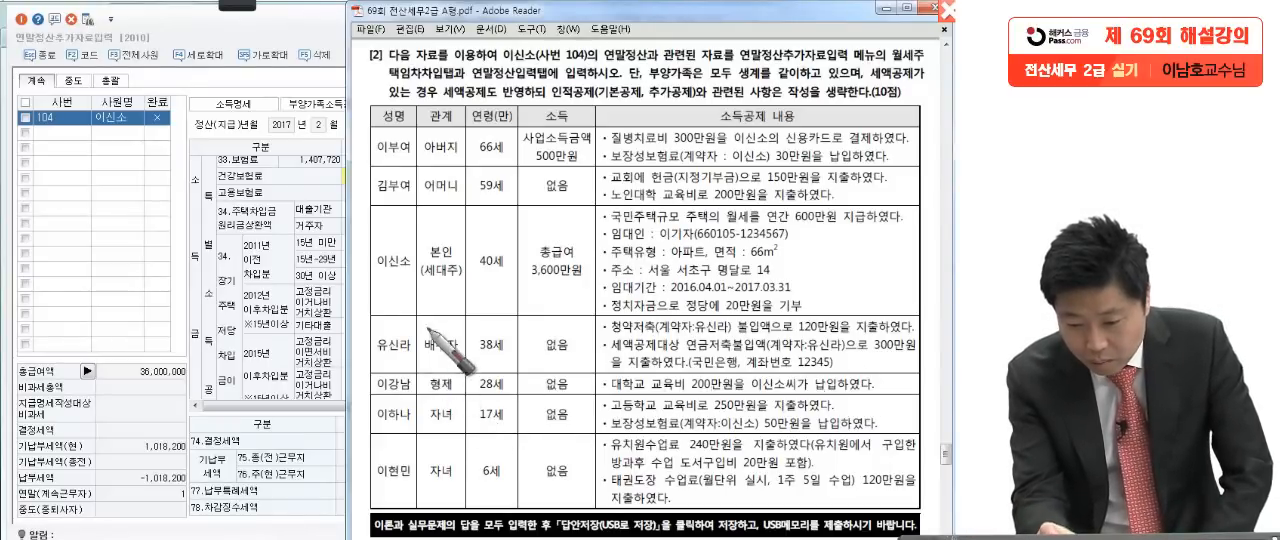
pyautogui.moveTo(373, 199); pyautogui.dragTo(421, 196)
pyautogui.moveTo(608, 184); pyautogui.dragTo(898, 187)
pyautogui.moveTo(516, 189)
pyautogui.mouseDown()
pyautogui.moveTo(462, 185)
pyautogui.moveTo(500, 198)
pyautogui.mouseUp()
pyautogui.moveTo(878, 180); pyautogui.dragTo(900, 175)
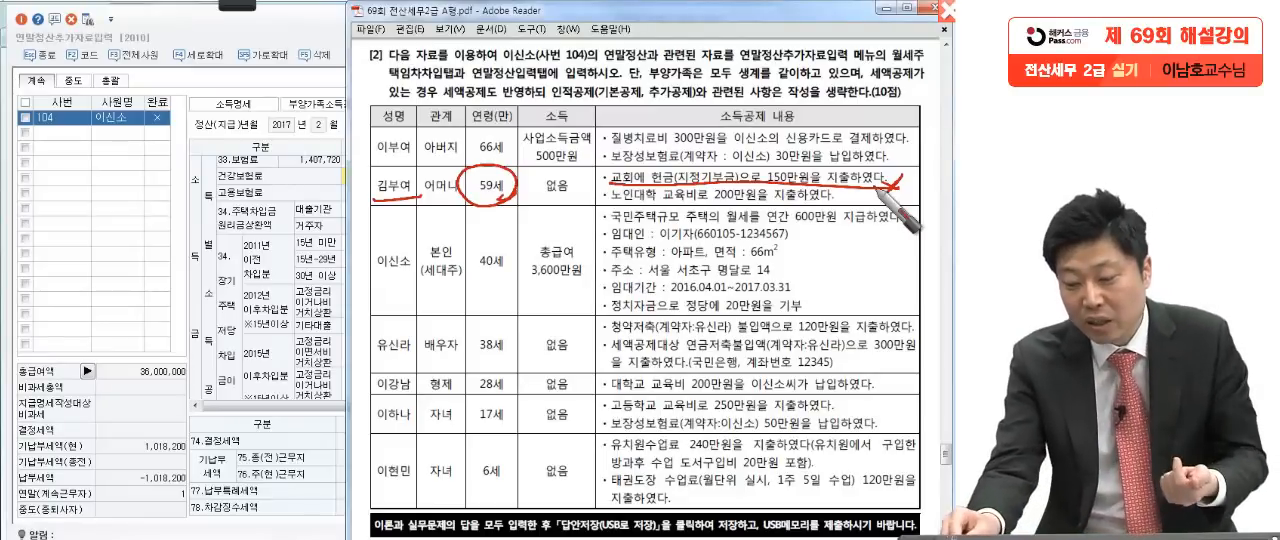
pyautogui.moveTo(911, 172); pyautogui.dragTo(898, 203)
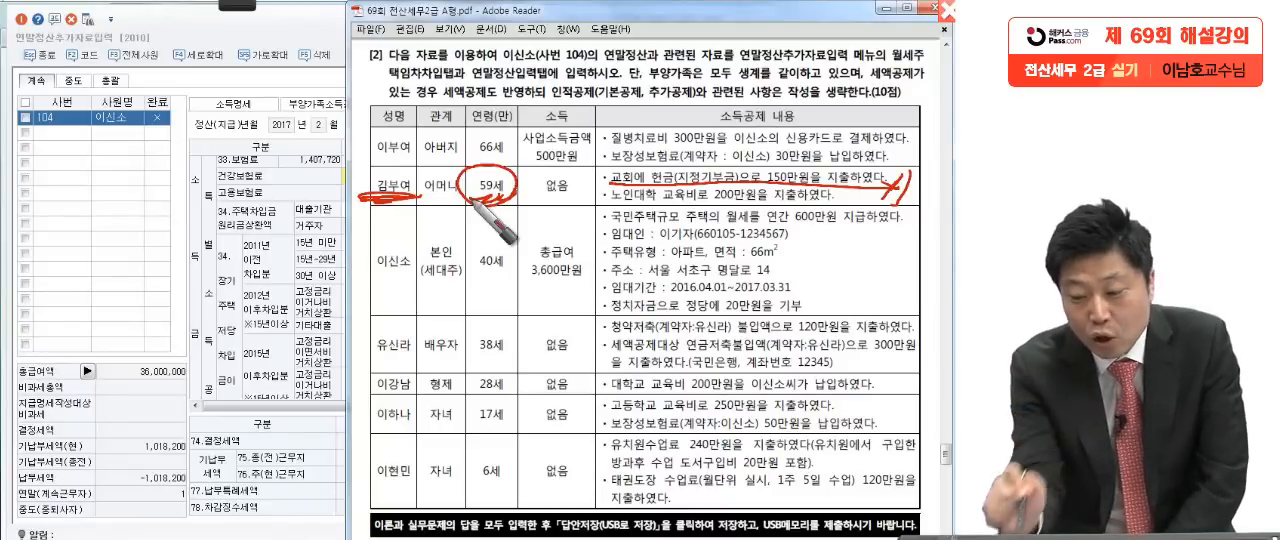
pyautogui.moveTo(774, 177)
pyautogui.mouseDown()
pyautogui.moveTo(768, 188)
pyautogui.moveTo(790, 193)
pyautogui.mouseUp()
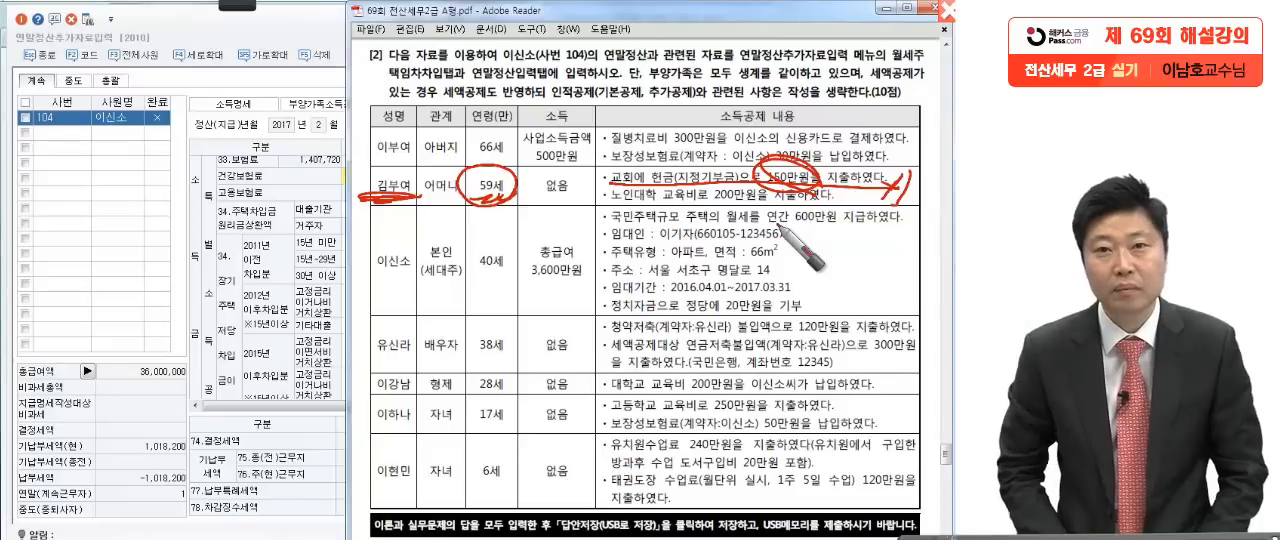
pyautogui.press('Escape')
pyautogui.click(776, 328)
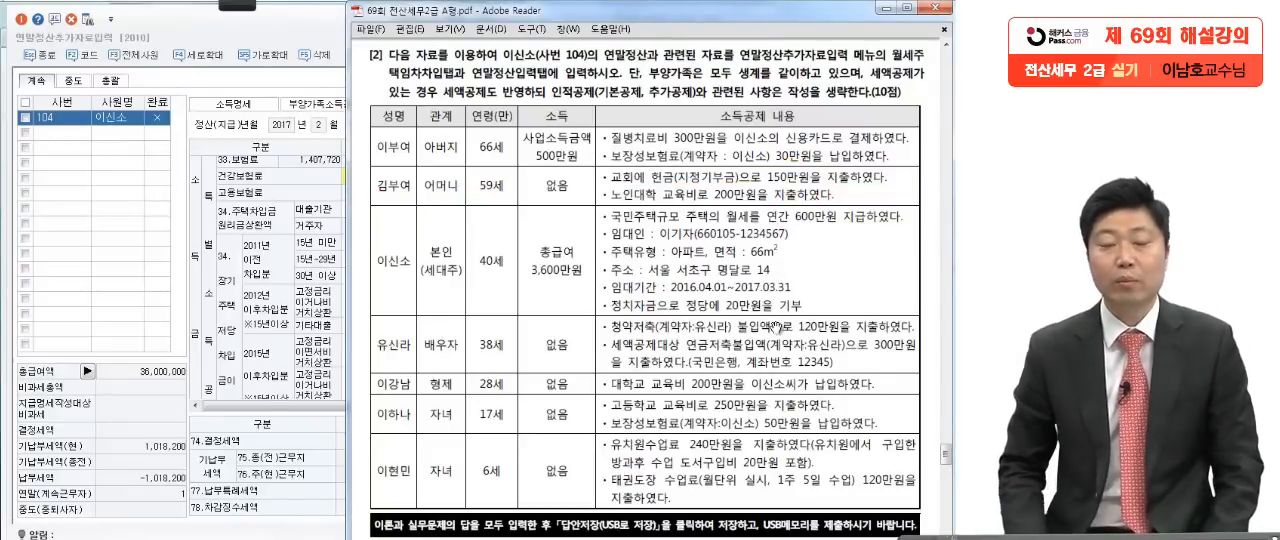